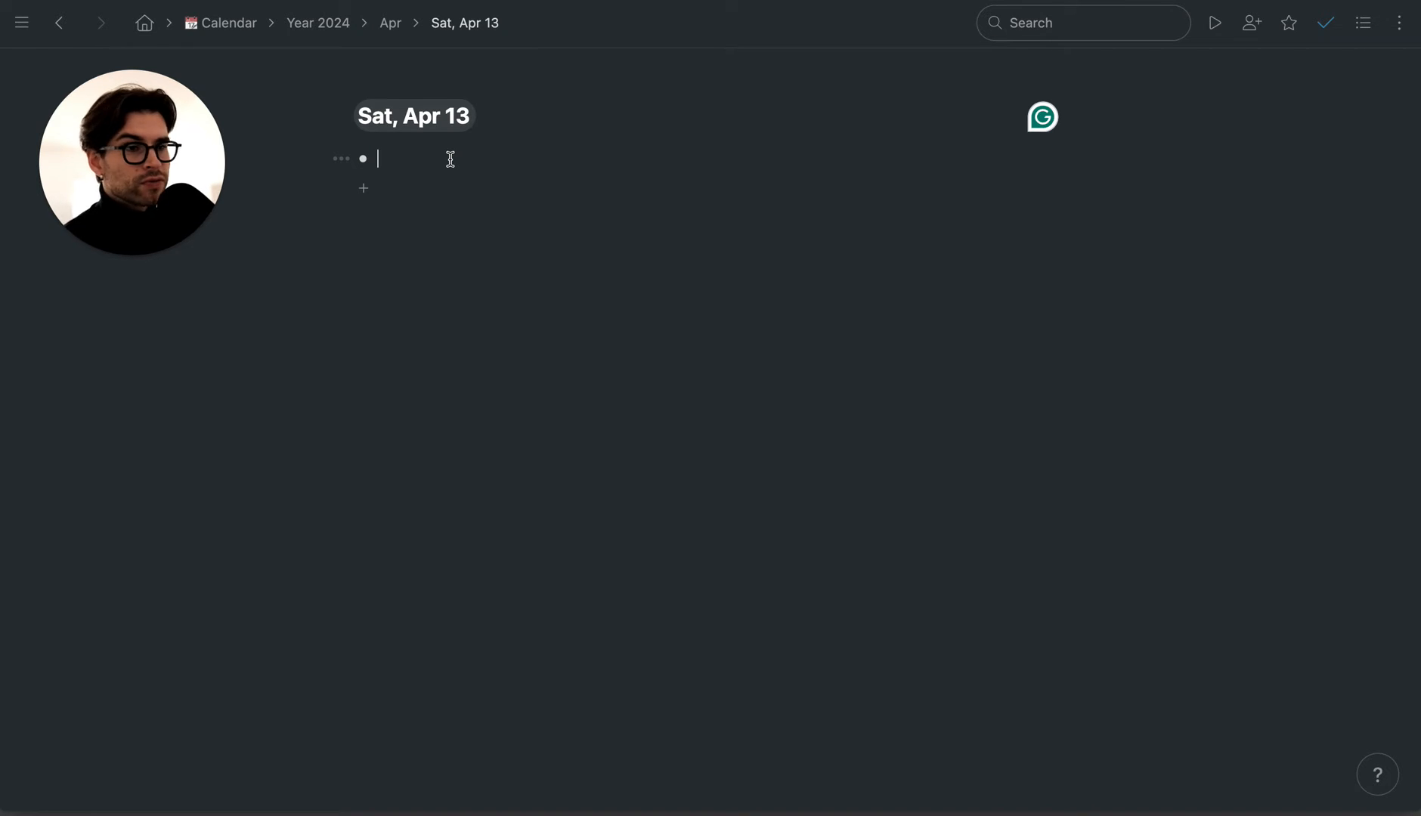
type("1")
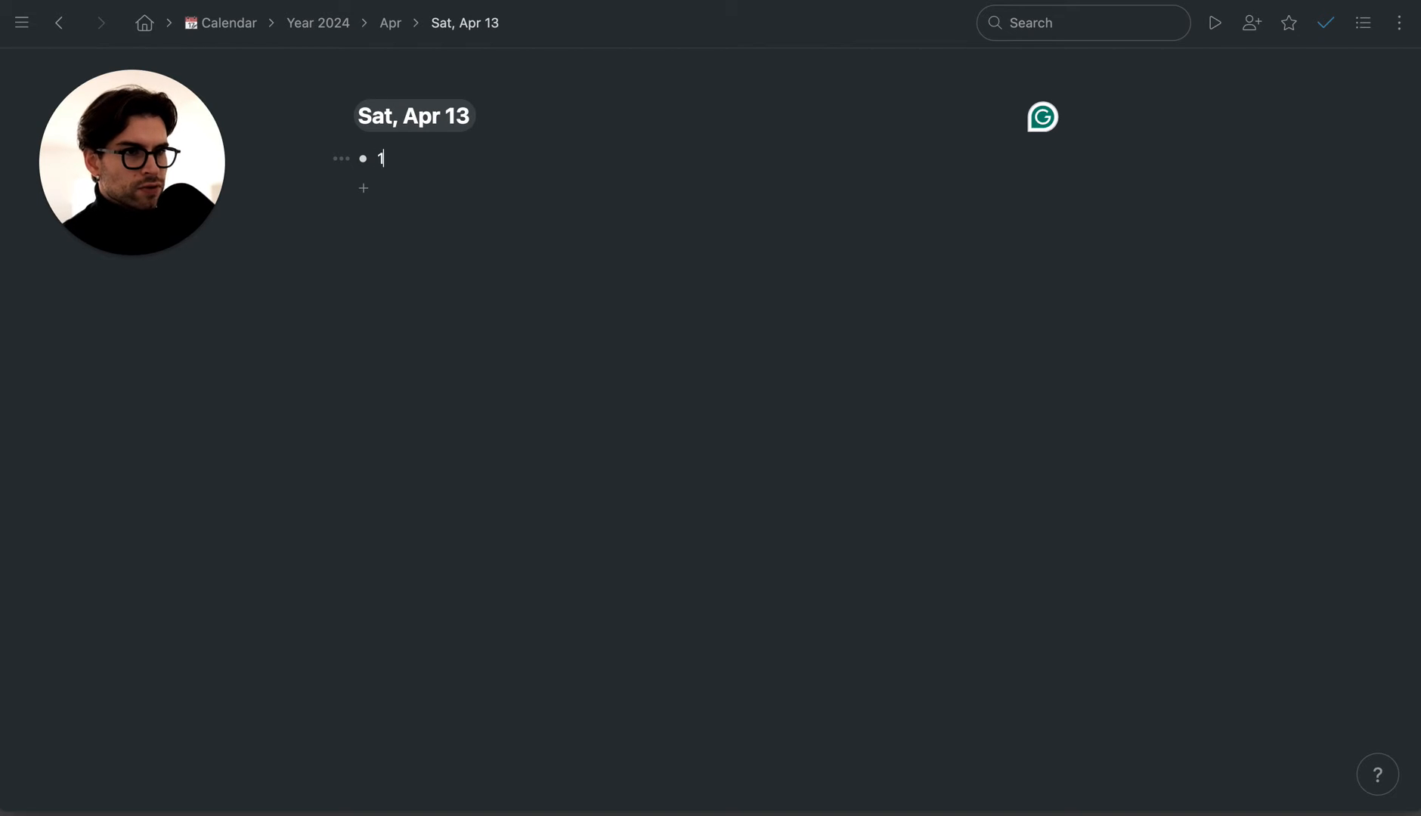
type(".")
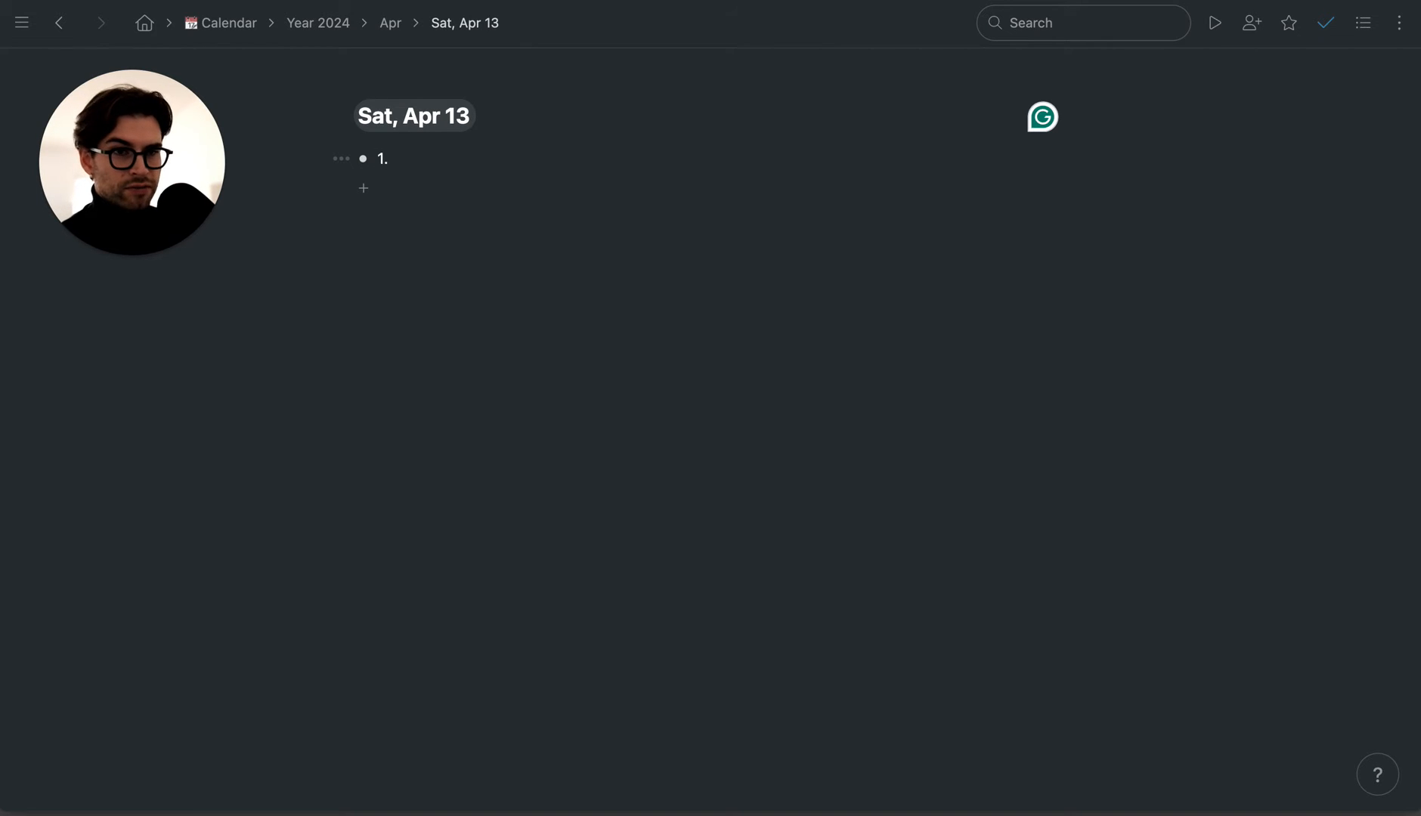
key("BackSpace")
- Enter "Daily Journalling #dayjo" as the first bullet of the Sat, Apr 13 page
type("Dai")
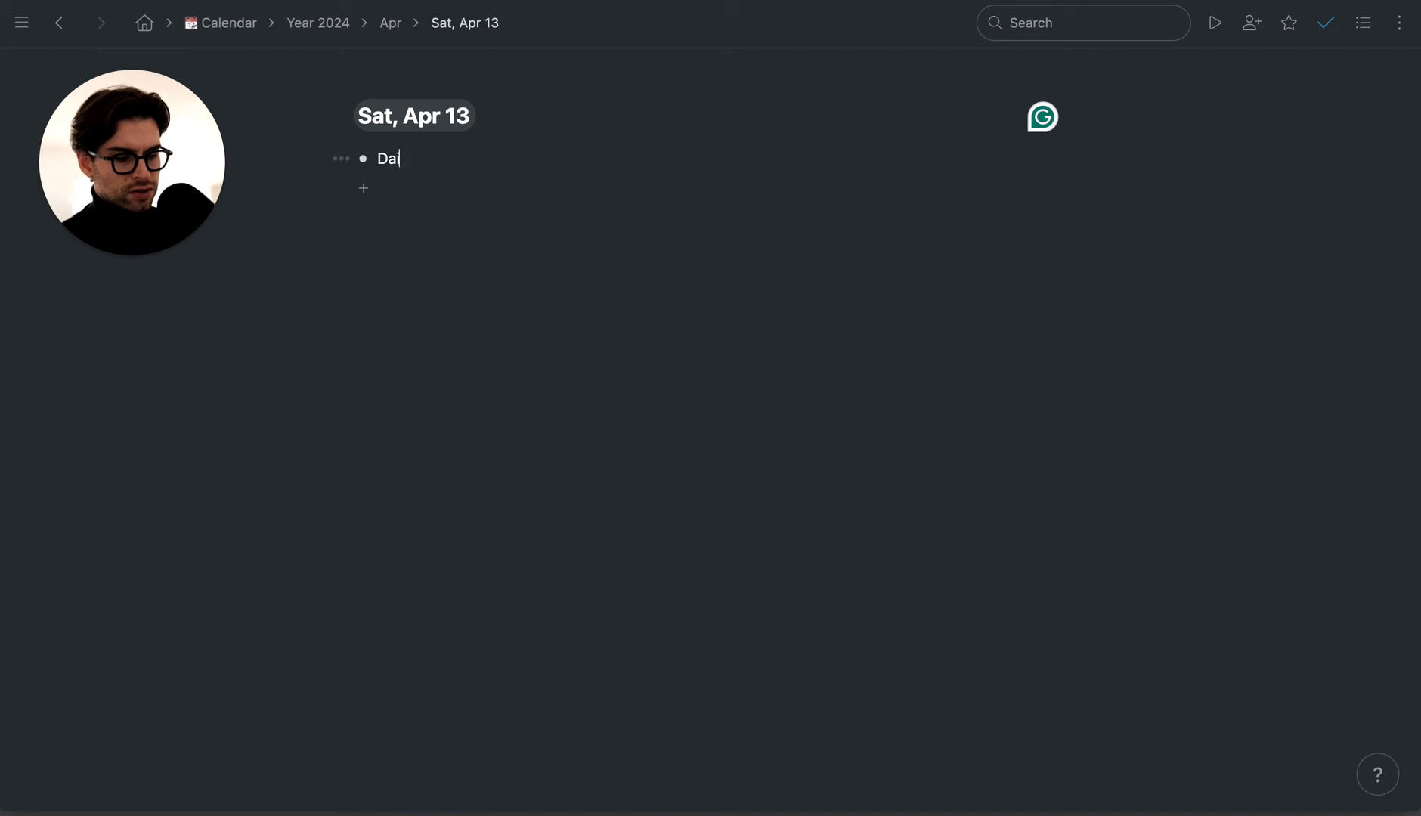
type("ly Journalling #")
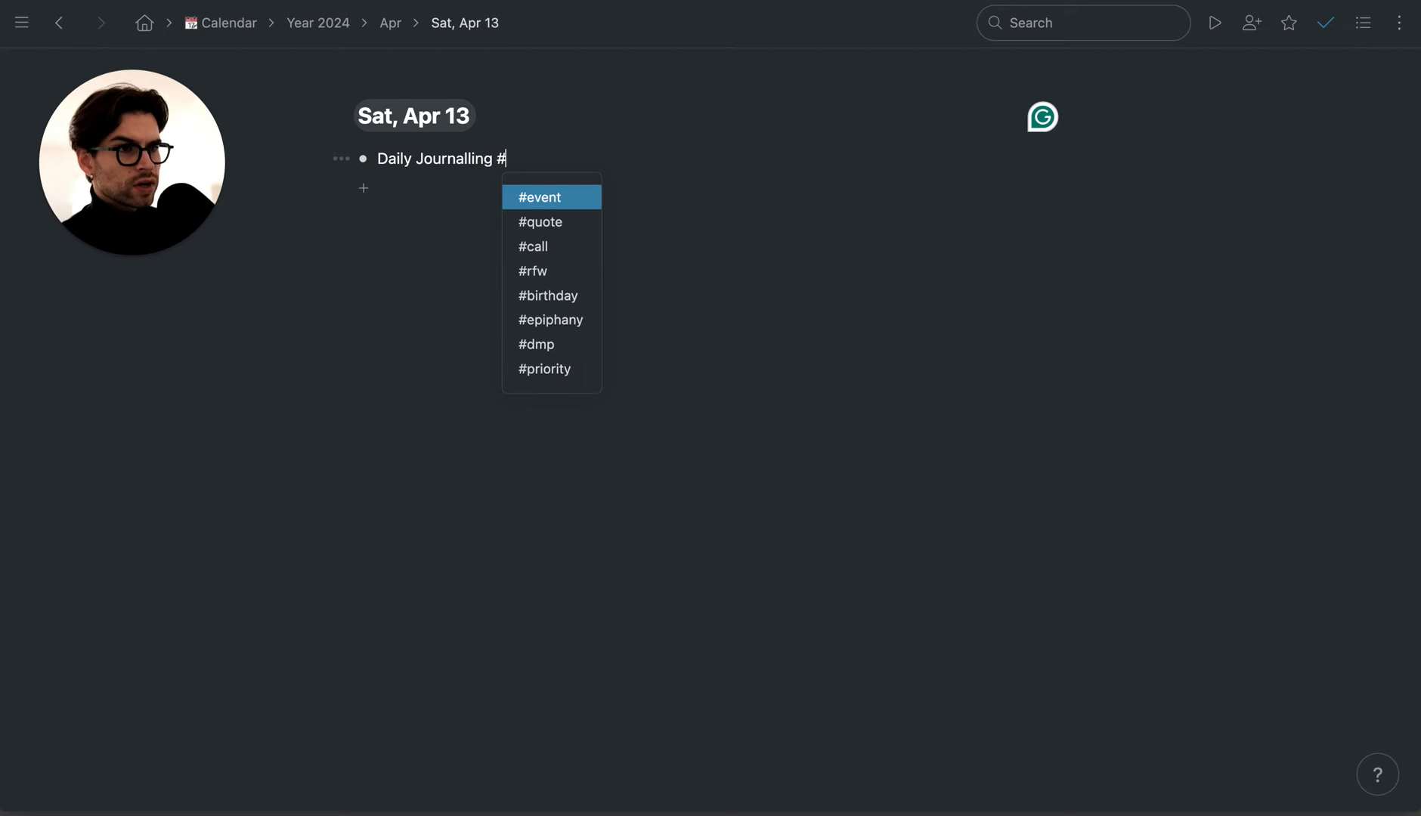
type("dayjo")
- Add the nested bullet "1. What did I do yesterday?" under Daily Journalling
key("Return")
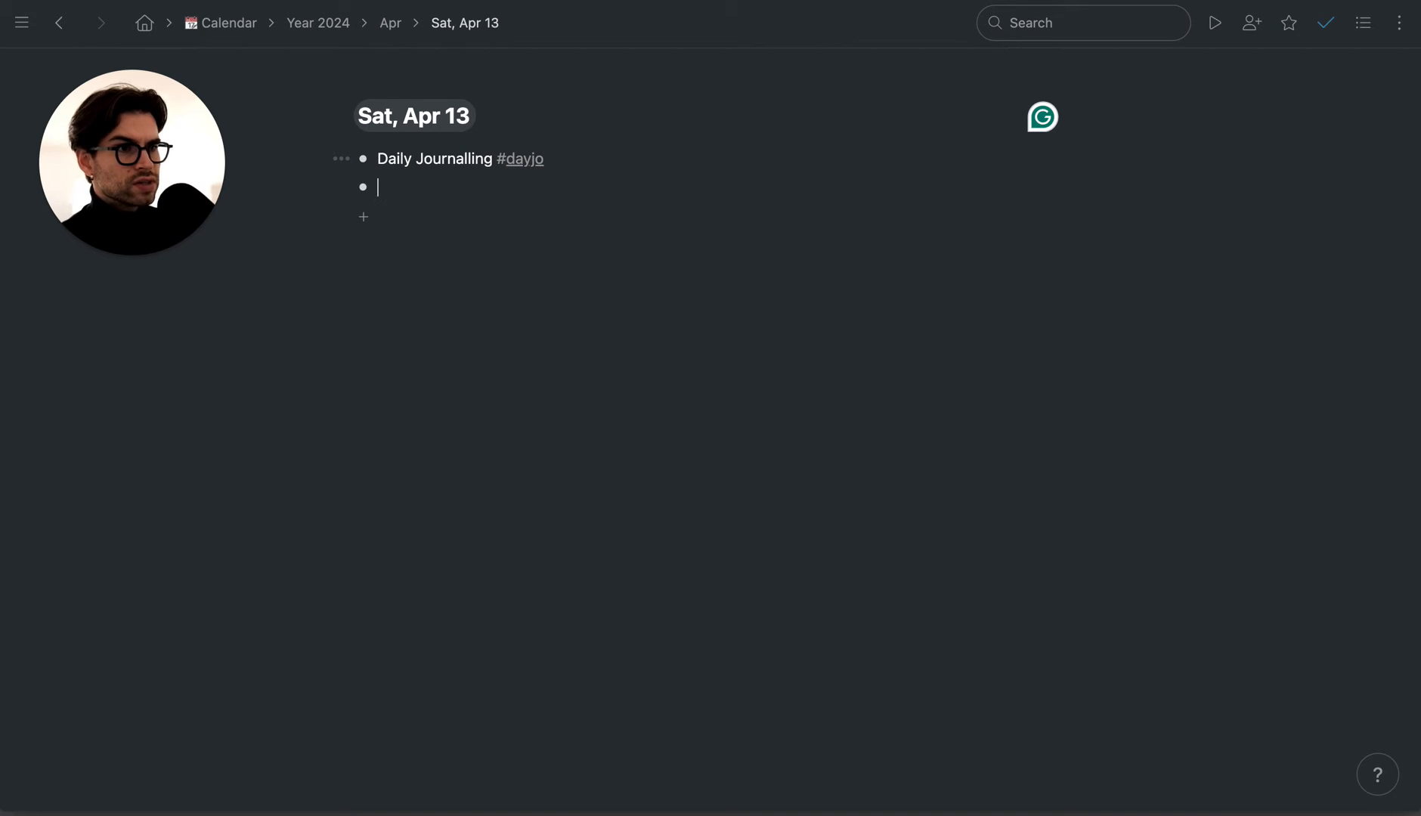
key("Tab")
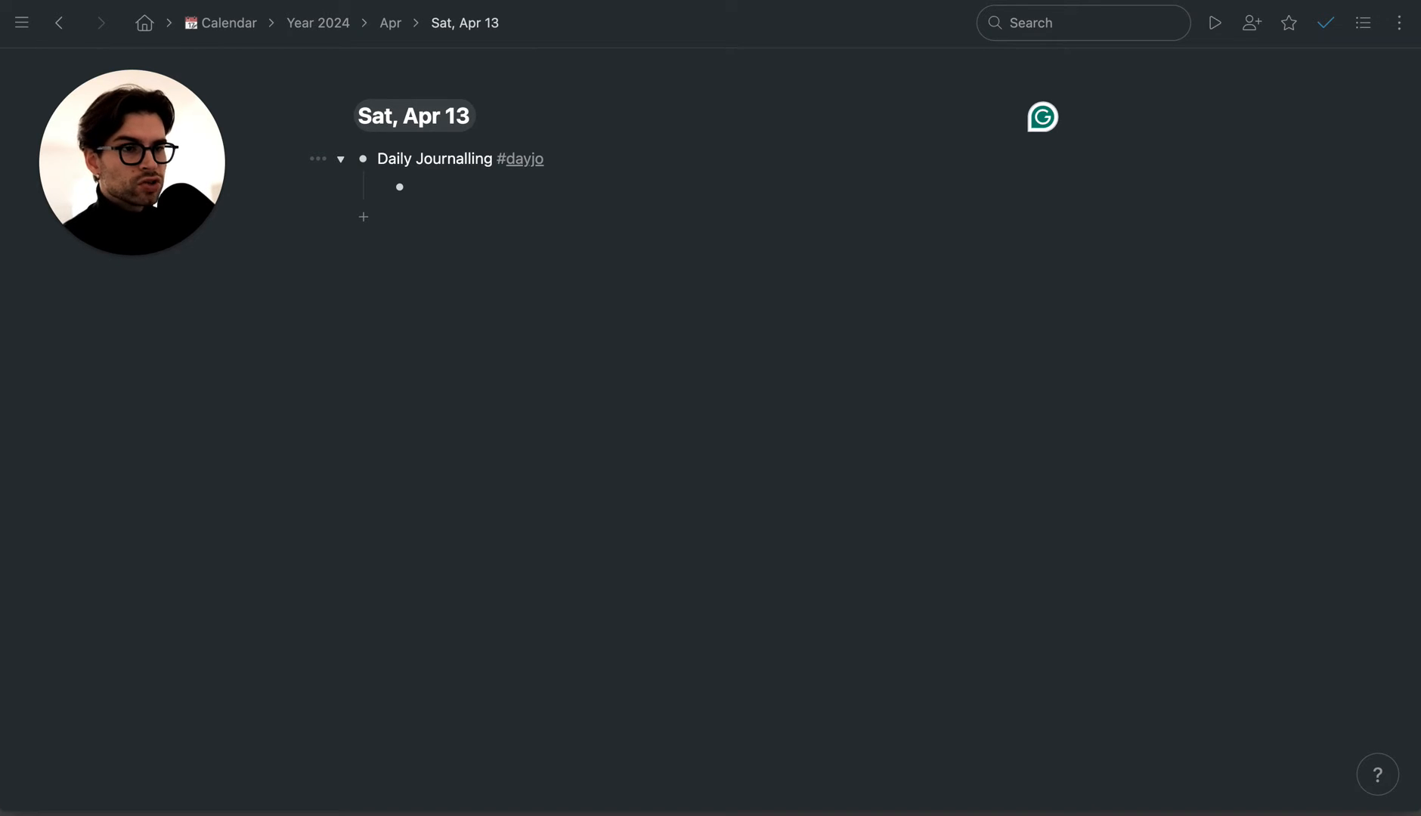
type("1")
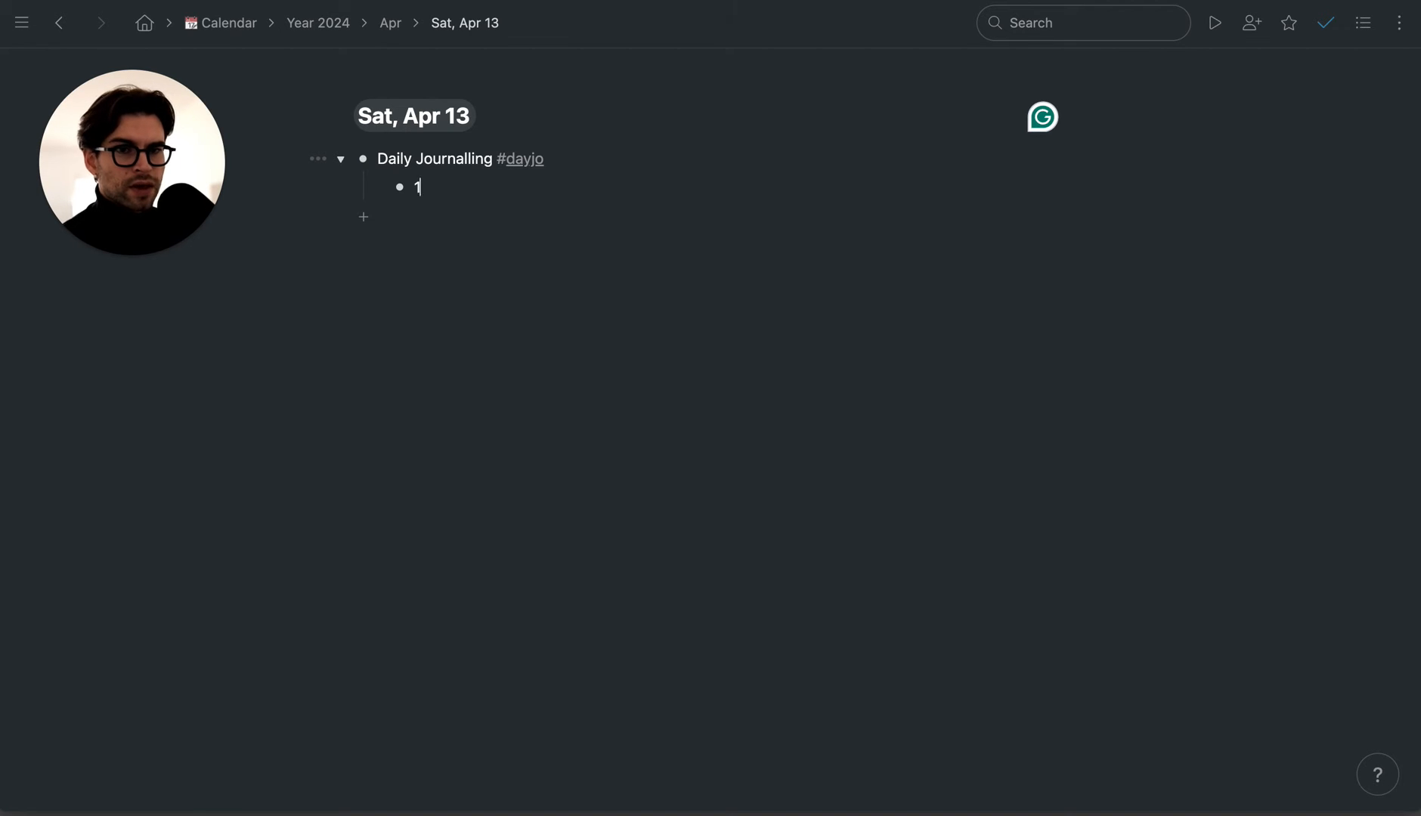
type(". What d")
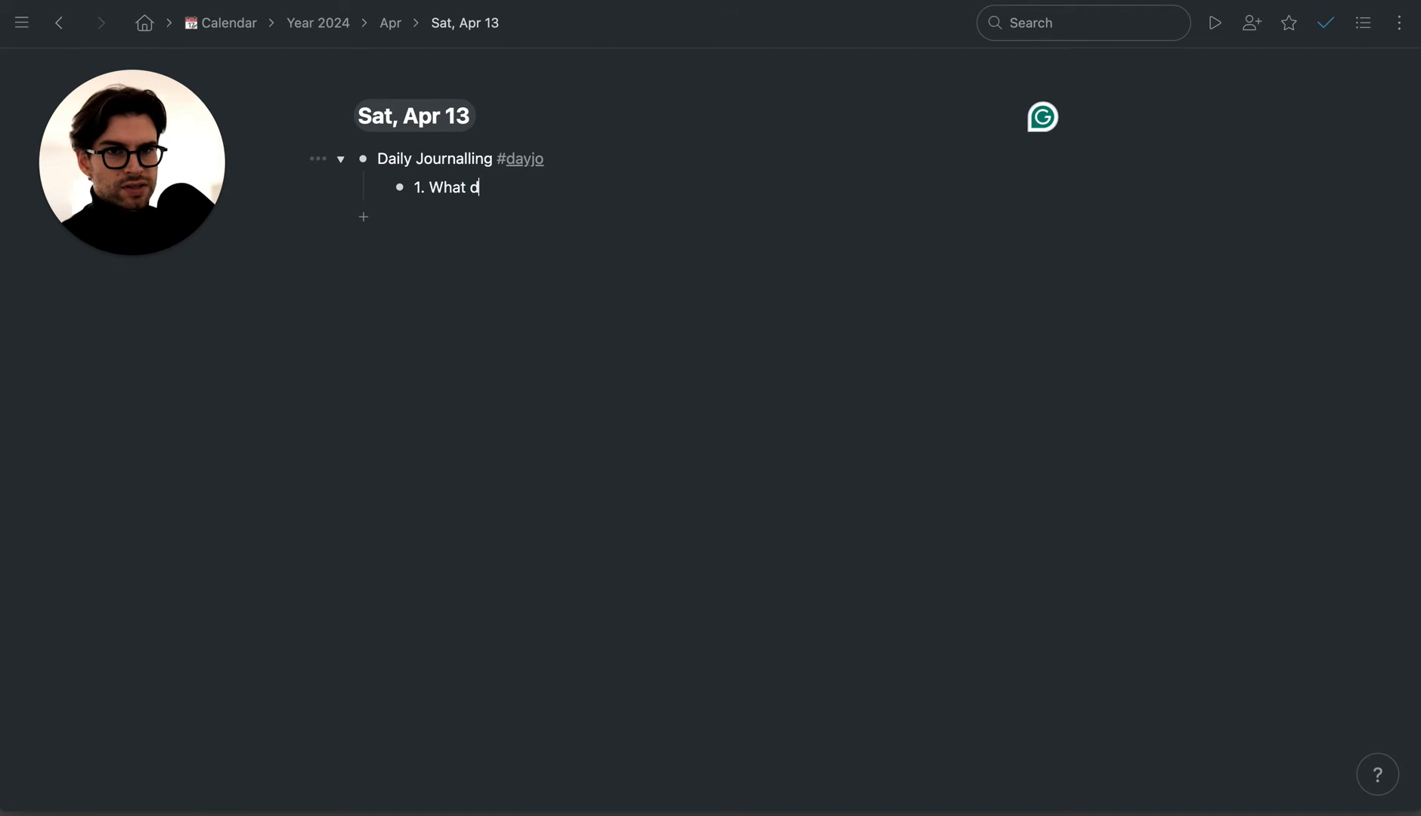
type("id I do yesterda")
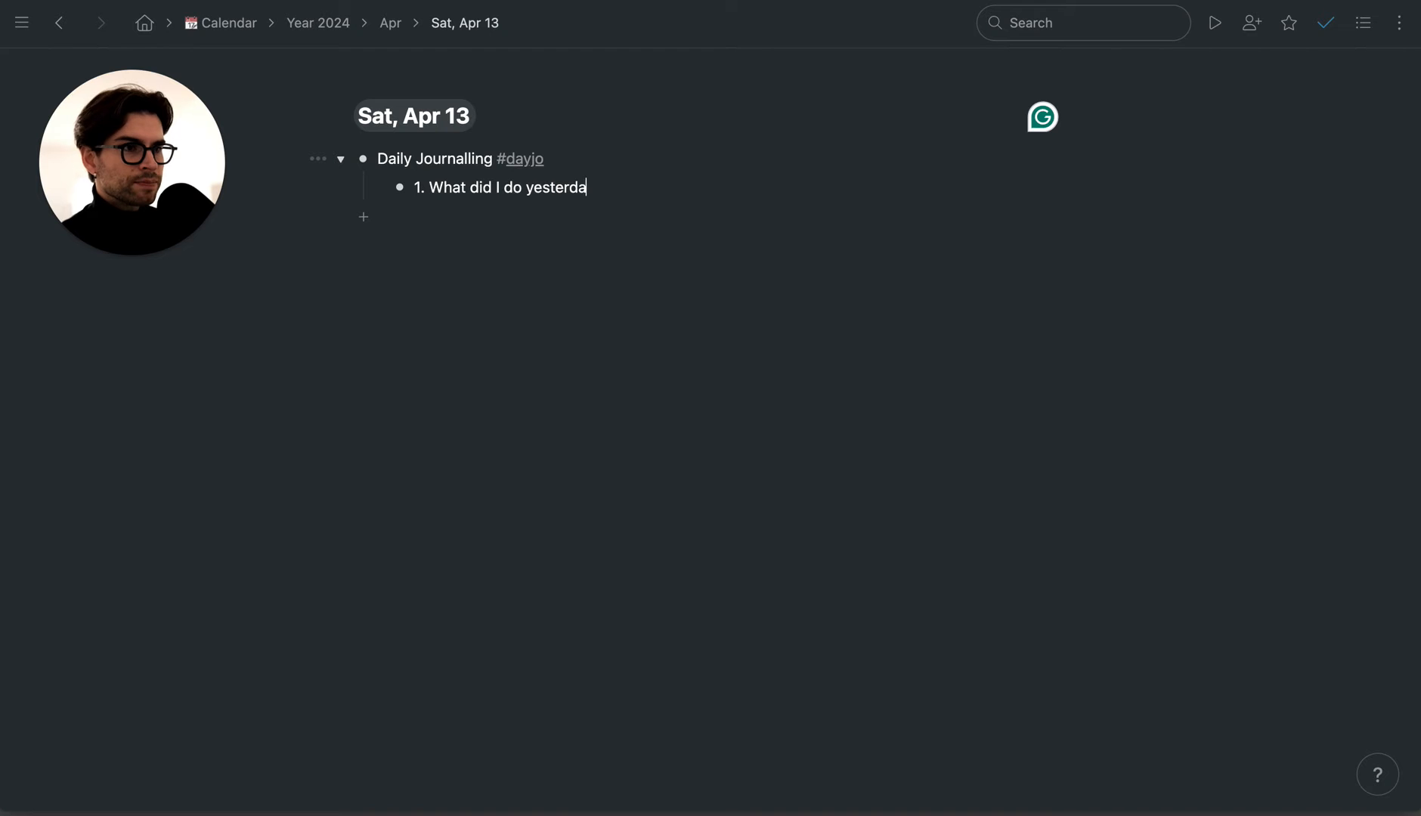
type("y?")
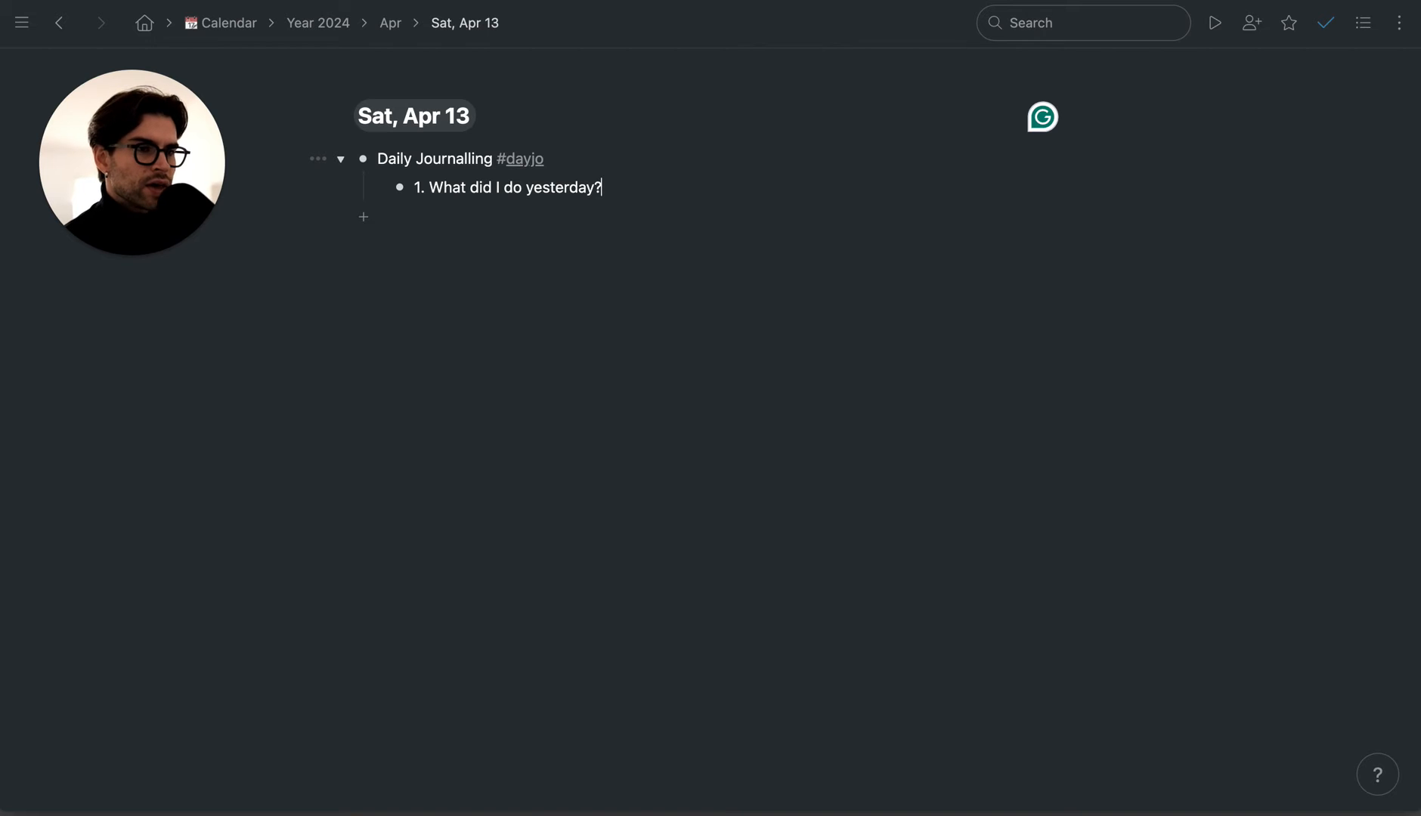
- List "Client Work", "Contacted my Landlord" and "Met a friend watch MMA" as nested bullets under the yesterday question
key("Return")
key("Tab")
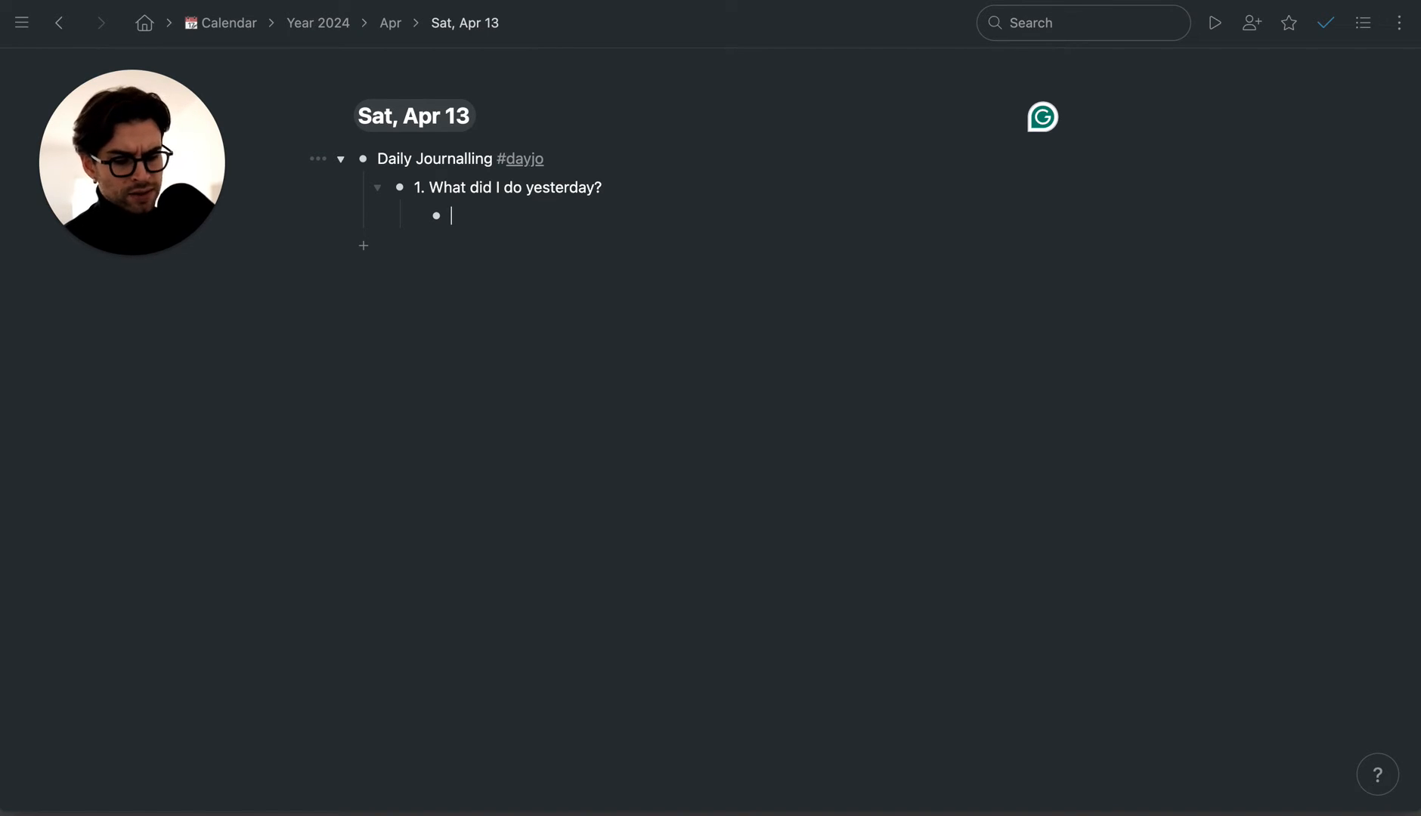
type("Client Work")
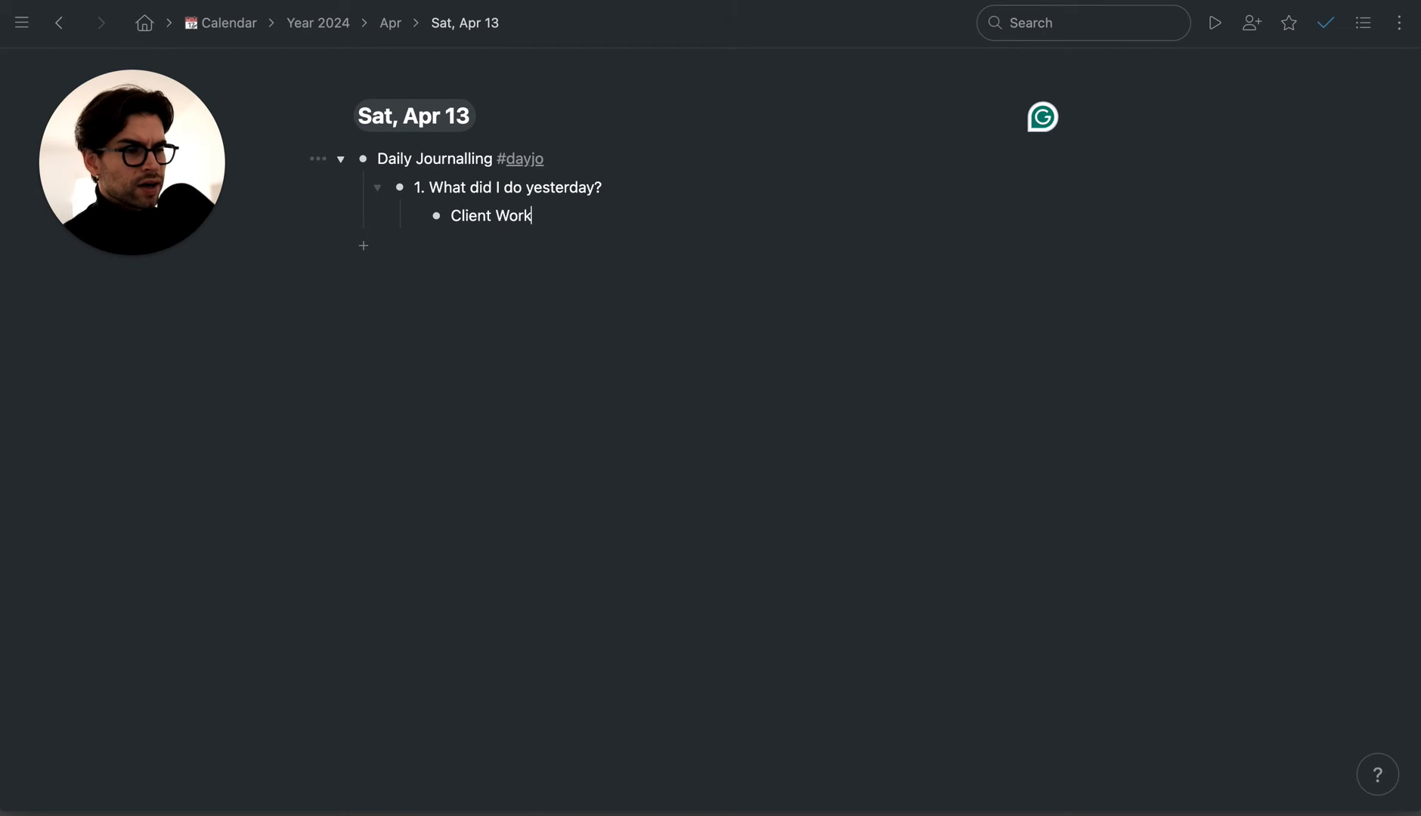
key("Return")
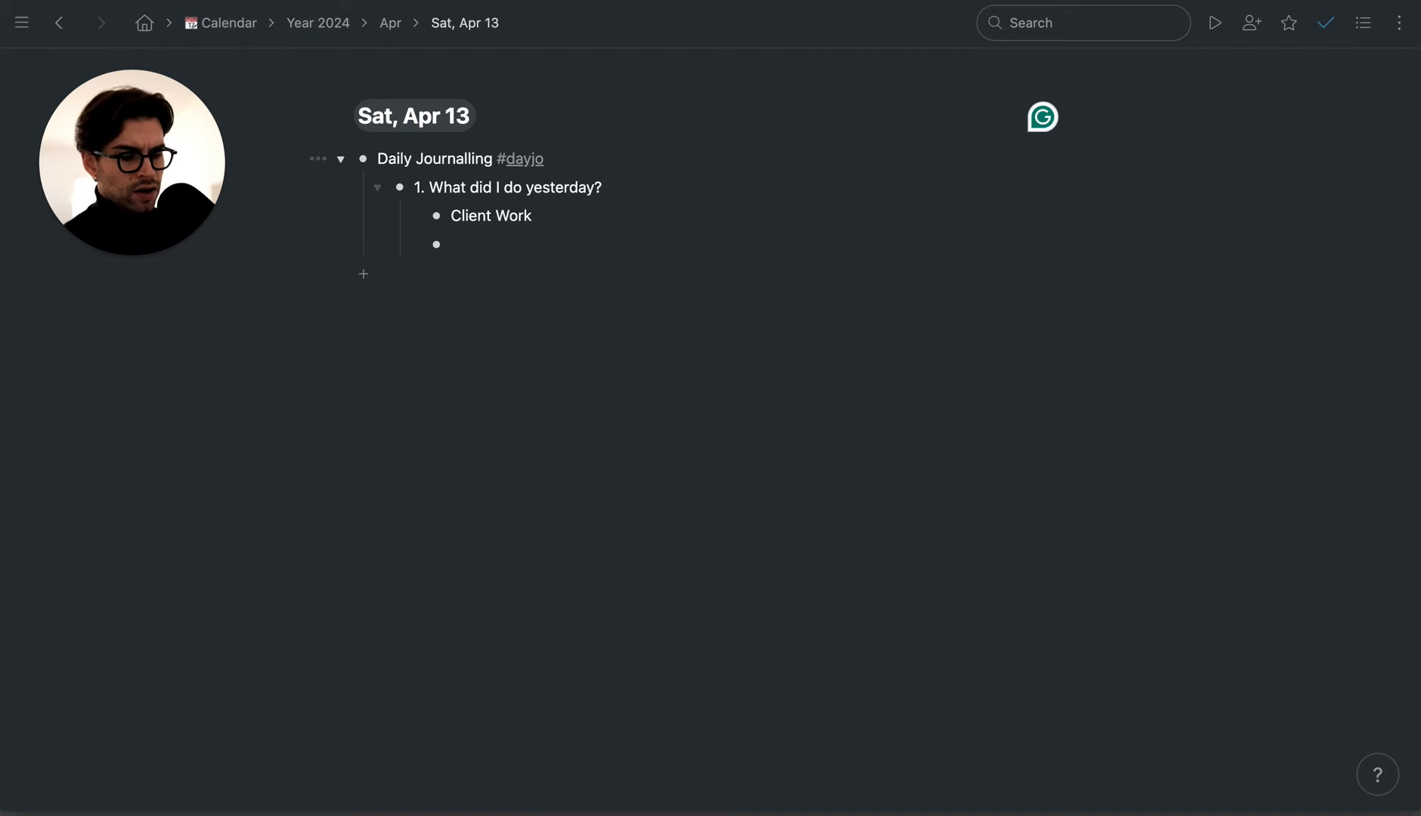
type("Contacted ")
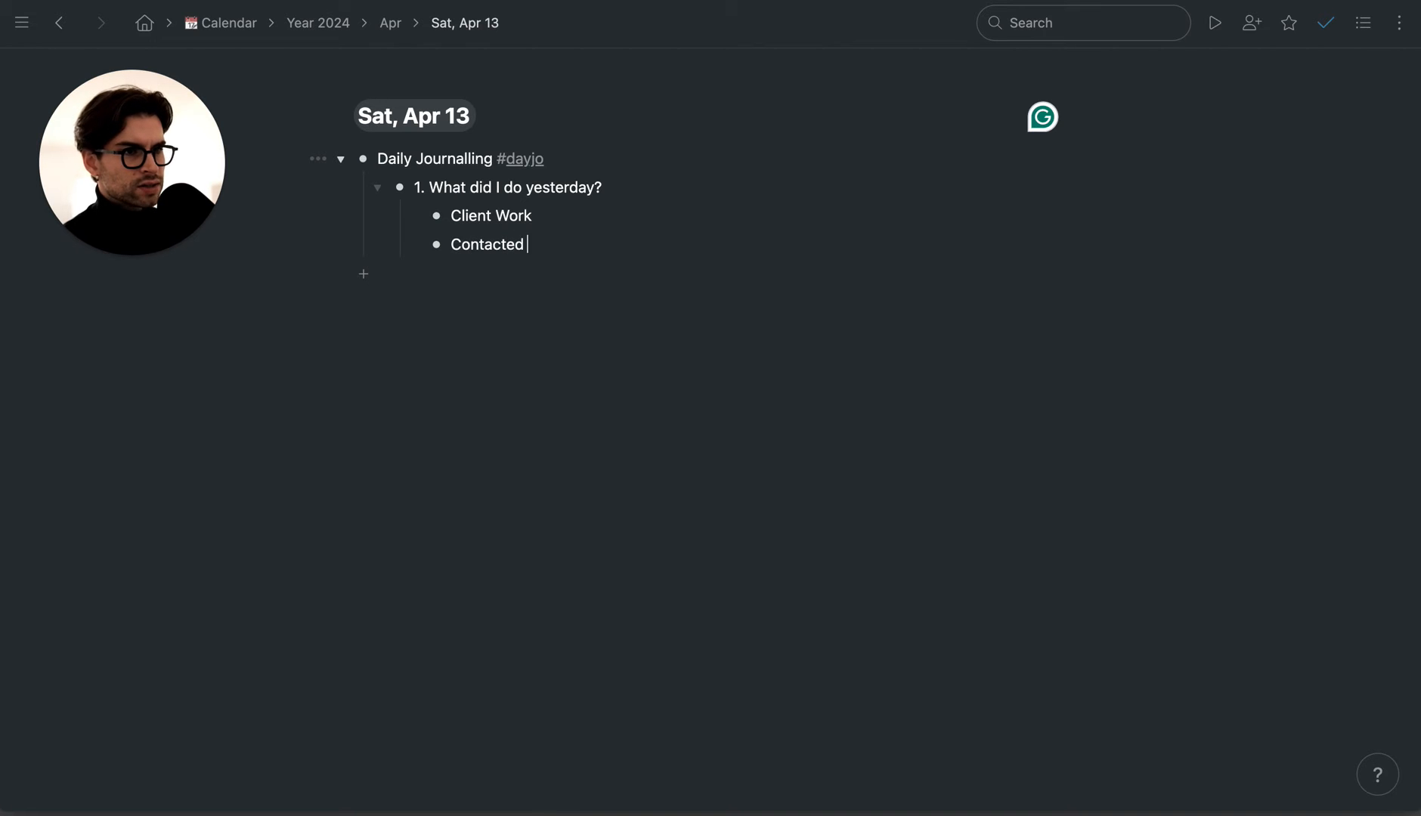
type("my Landlord")
key("Return")
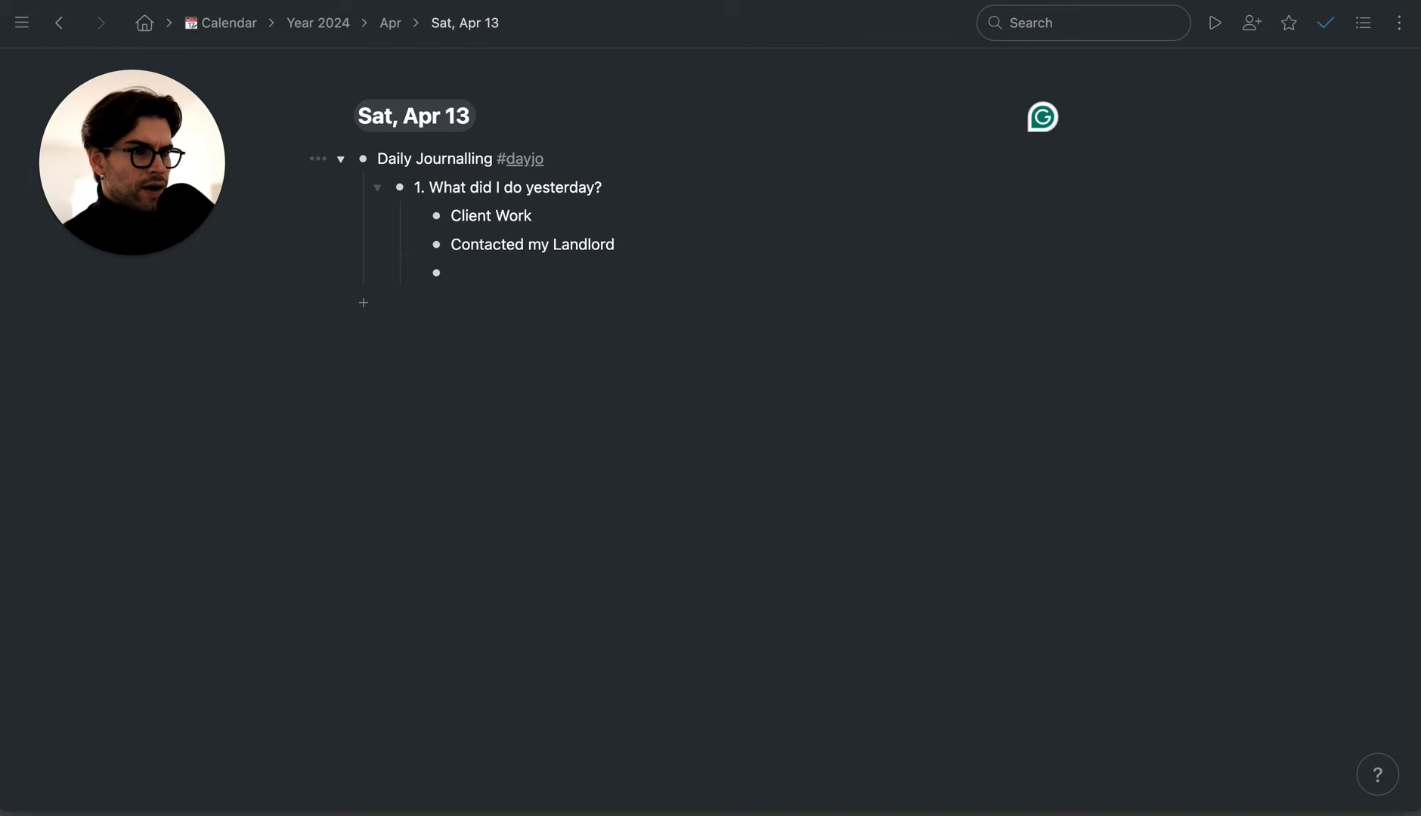
type("Met a friend ")
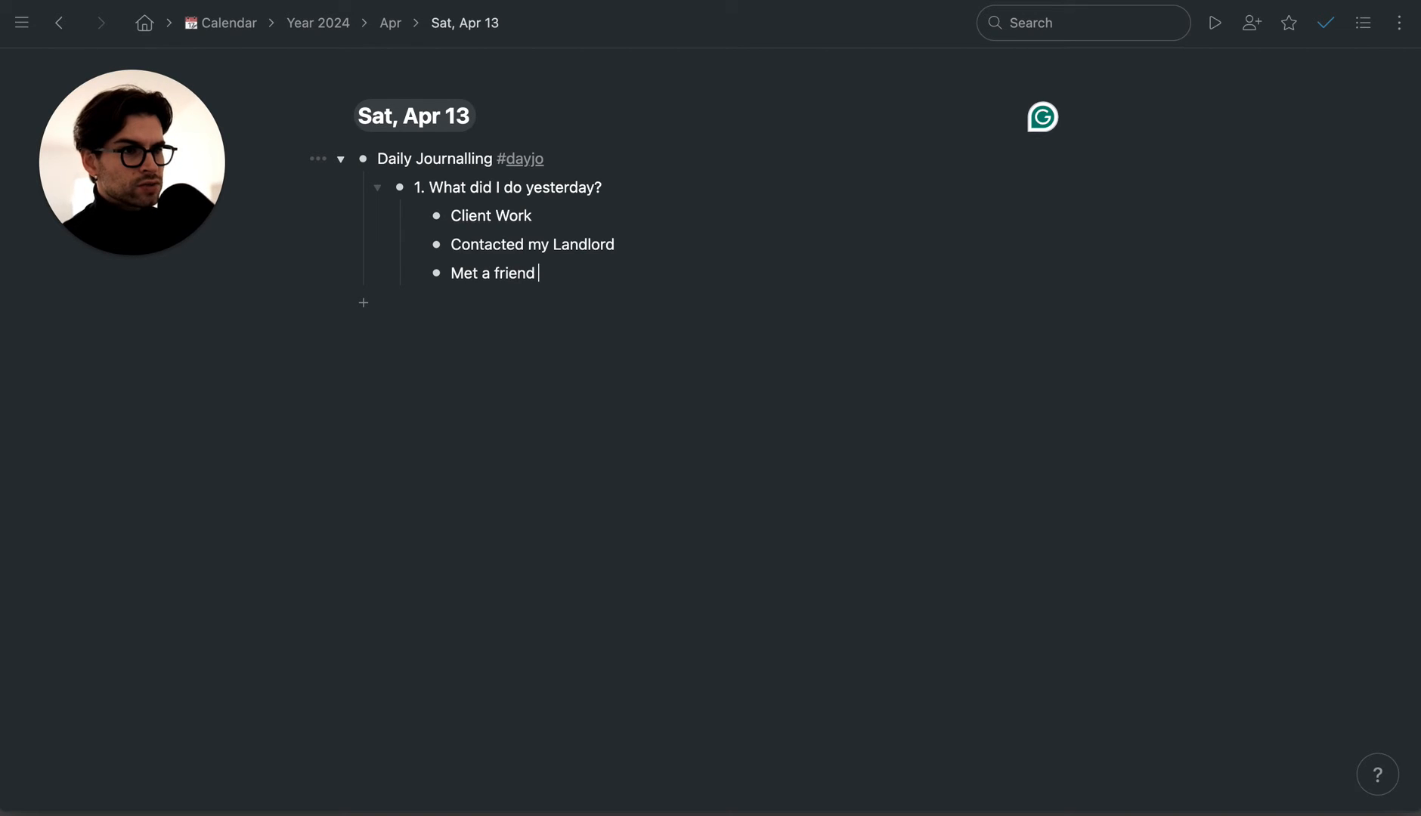
type("watch MMA")
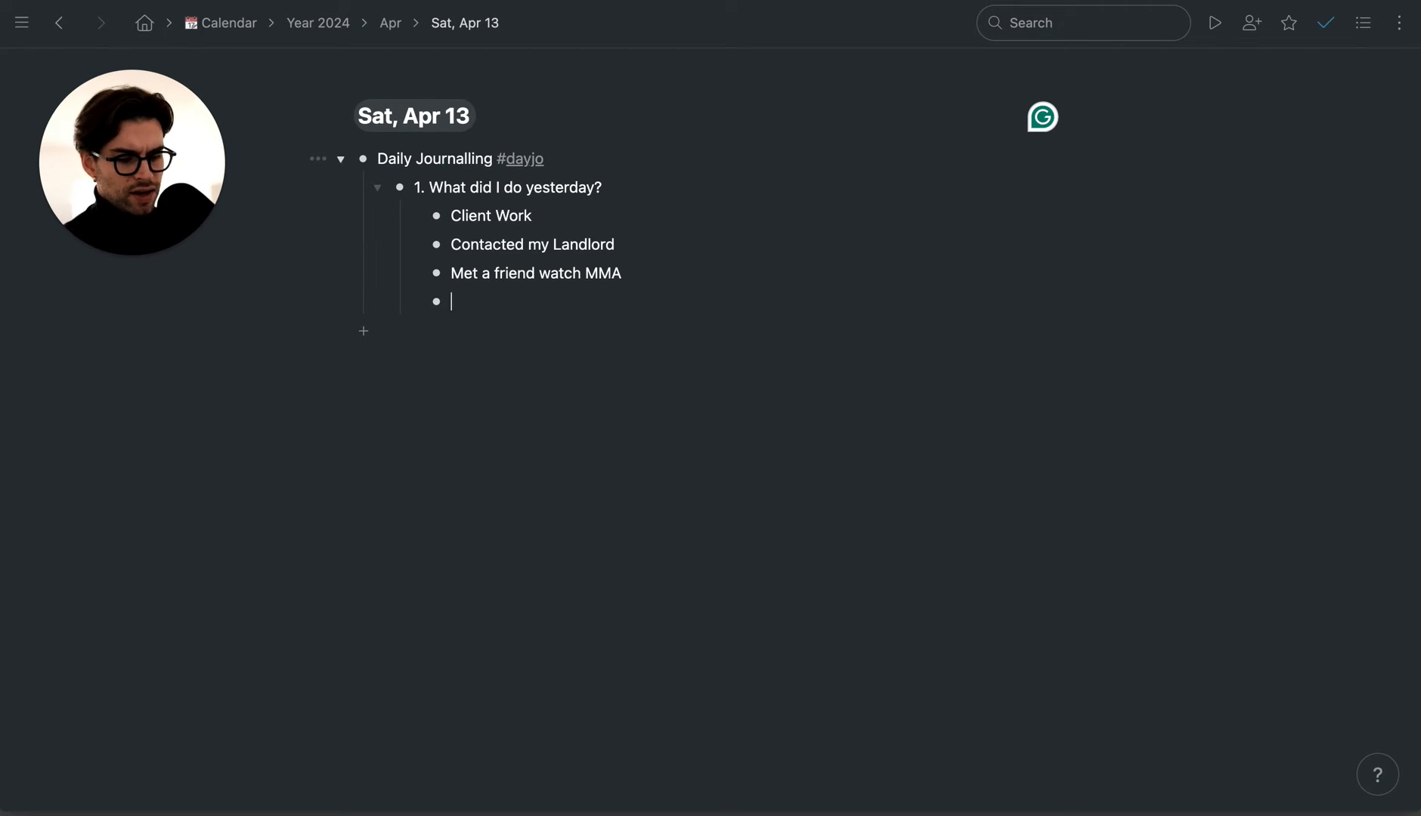
- Add "Café read to Book" as the fourth bullet under the yesterday question
type("Coffee")
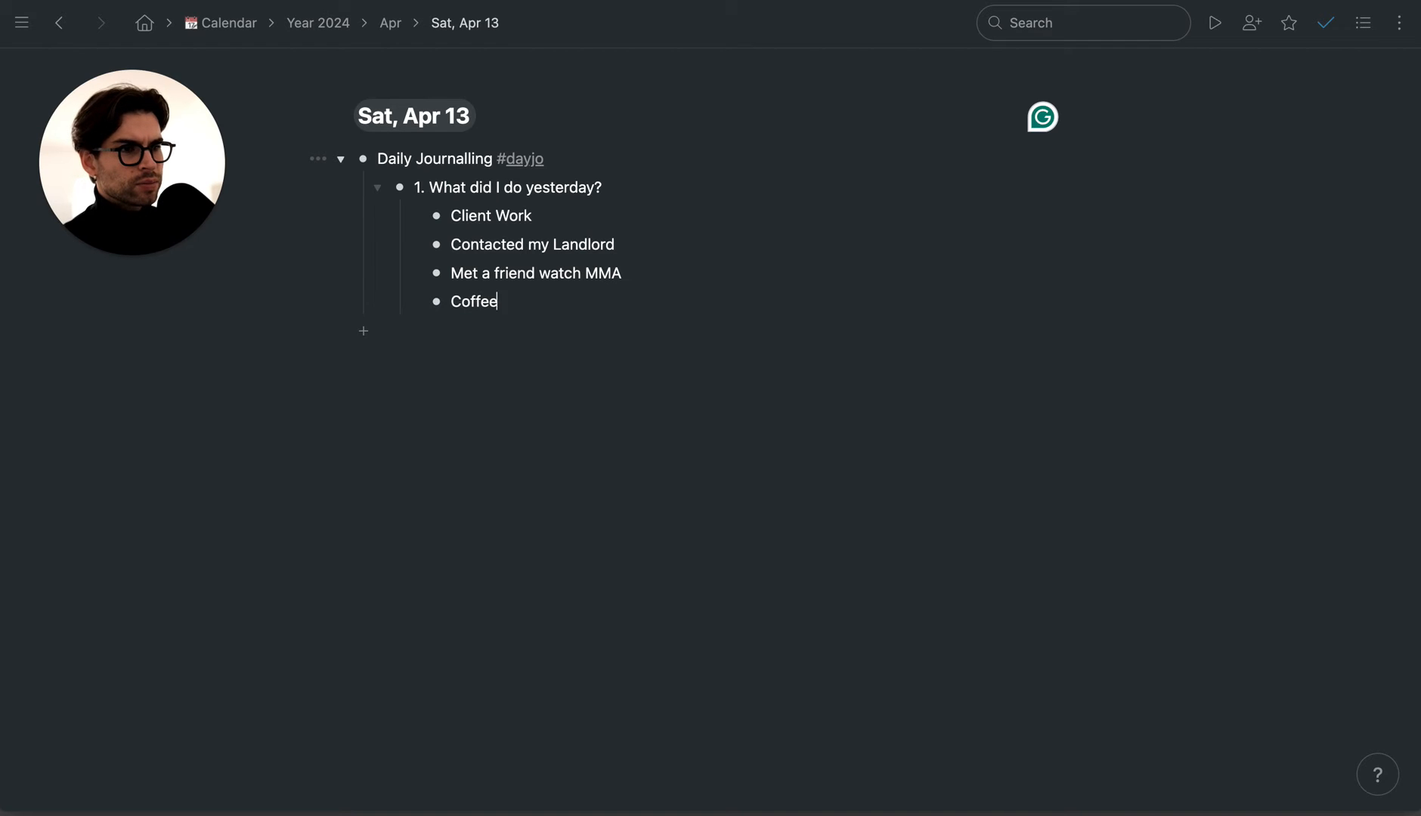
key("BackSpace")
key("BackSpace")
key("BackSpace")
key("BackSpace")
key("BackSpace")
type("affe")
key("BackSpace")
key("BackSpace")
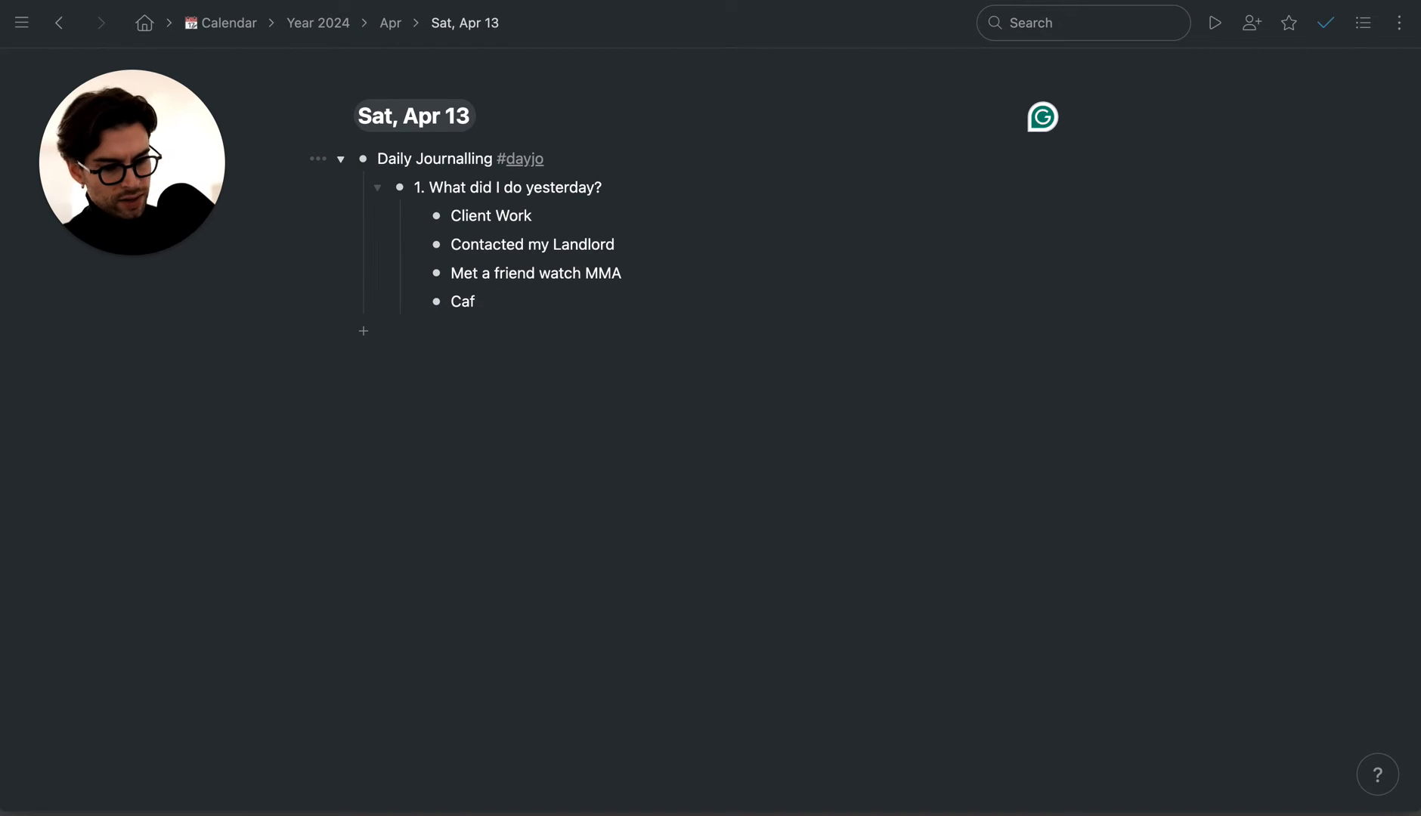
type("é ")
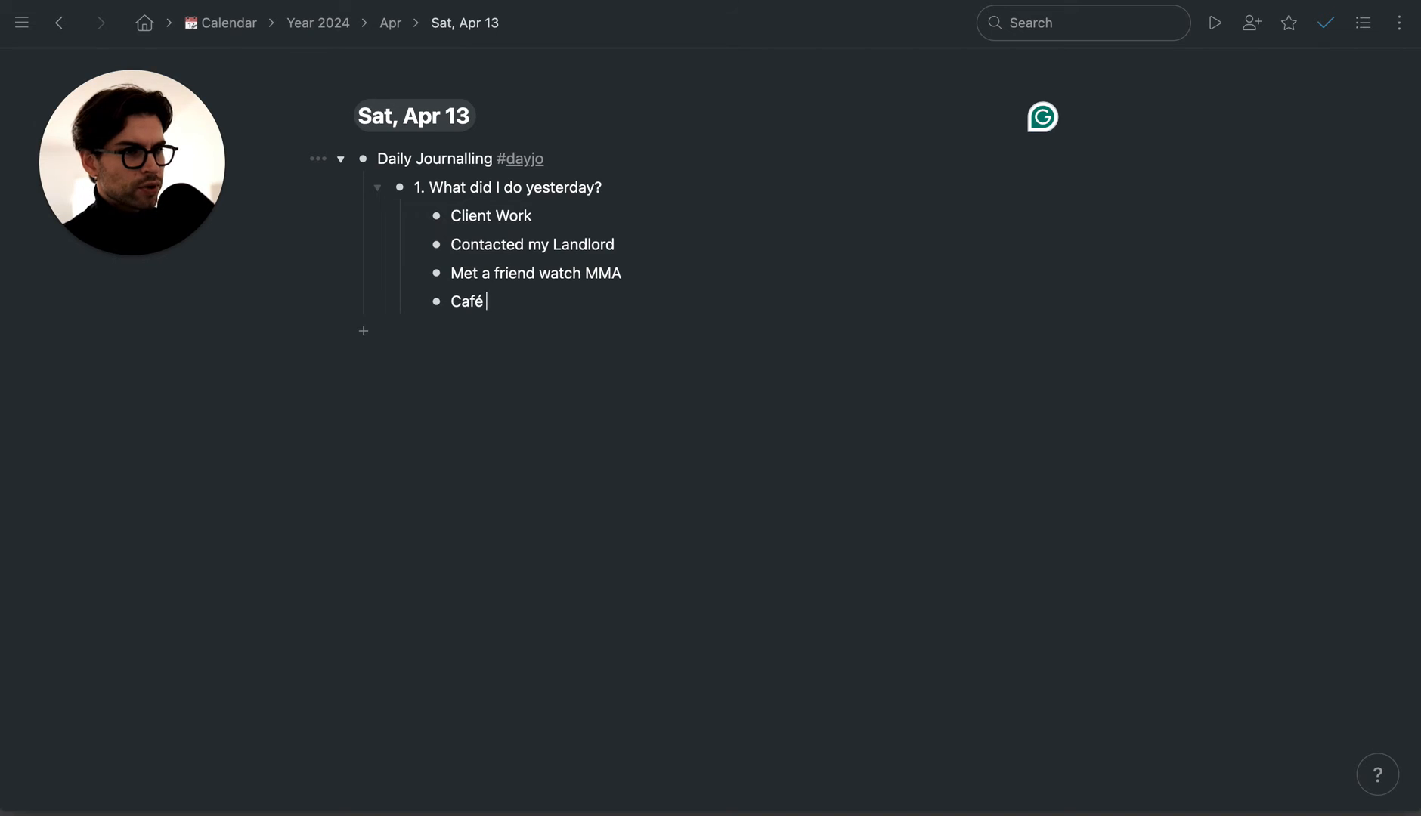
type("read to ")
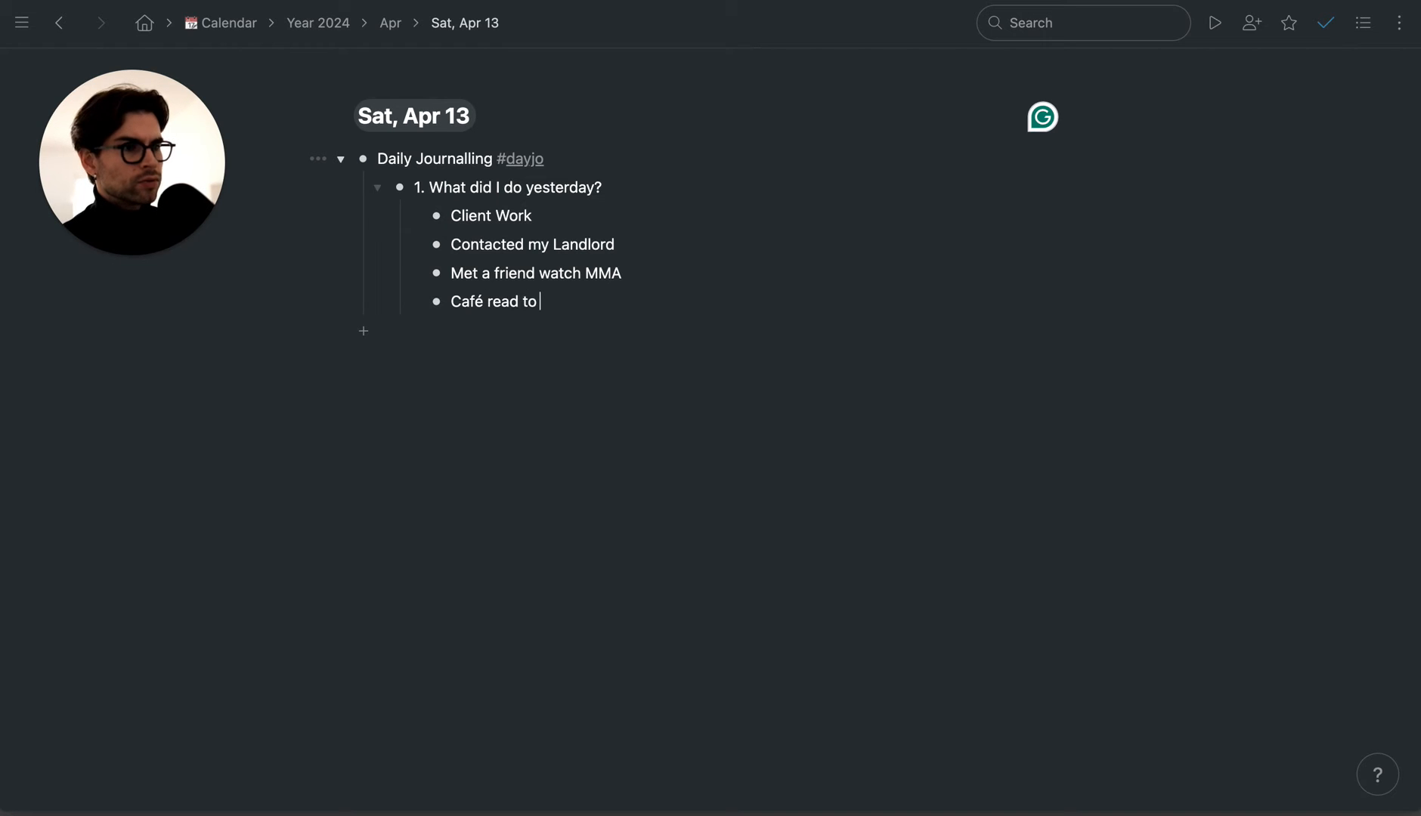
type("Book")
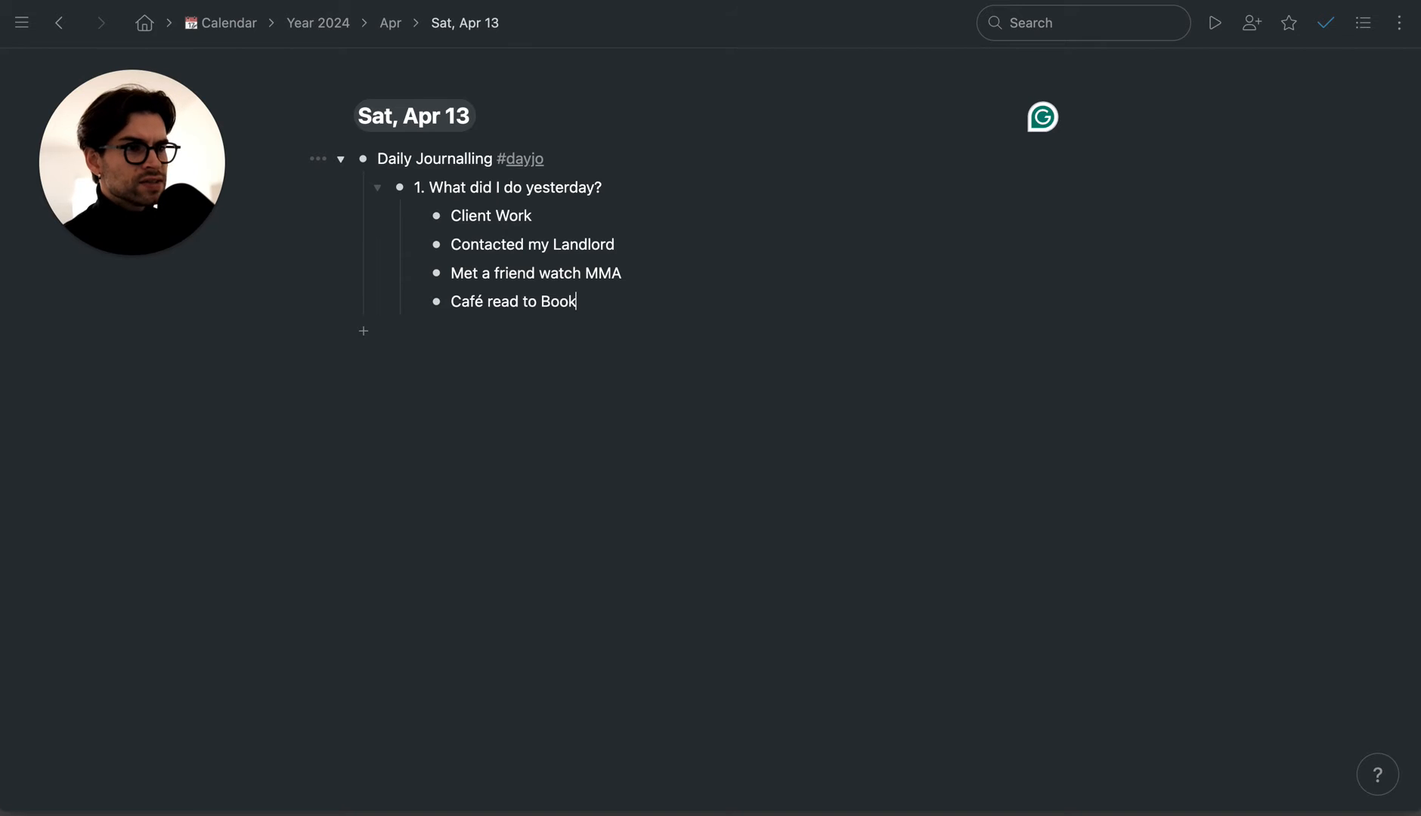
- Add the note "What did I feel? What did I learn?" to the "1. What did I do yesterday?" bullet
left_click(637, 188)
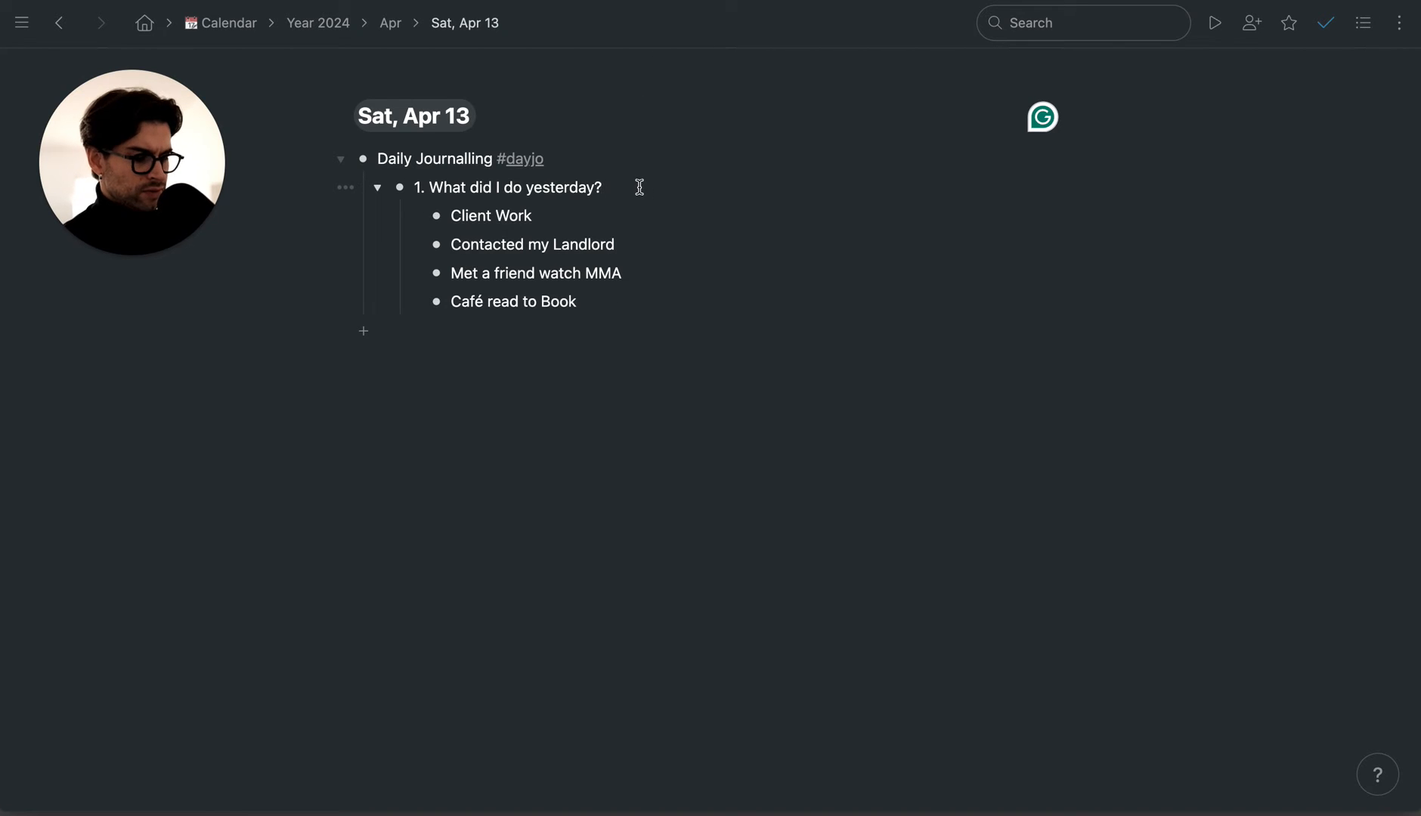
key("shift+Return")
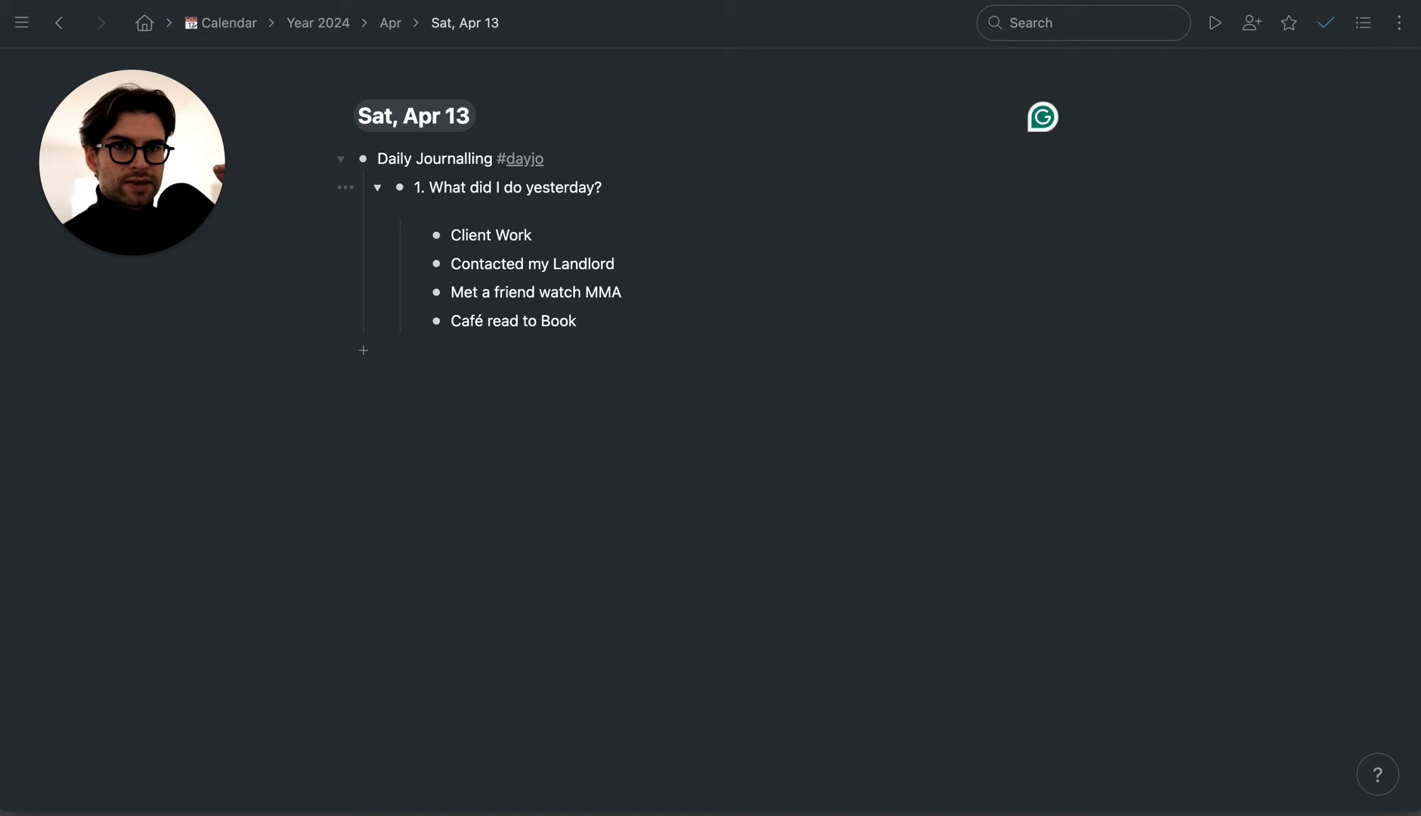
type("What")
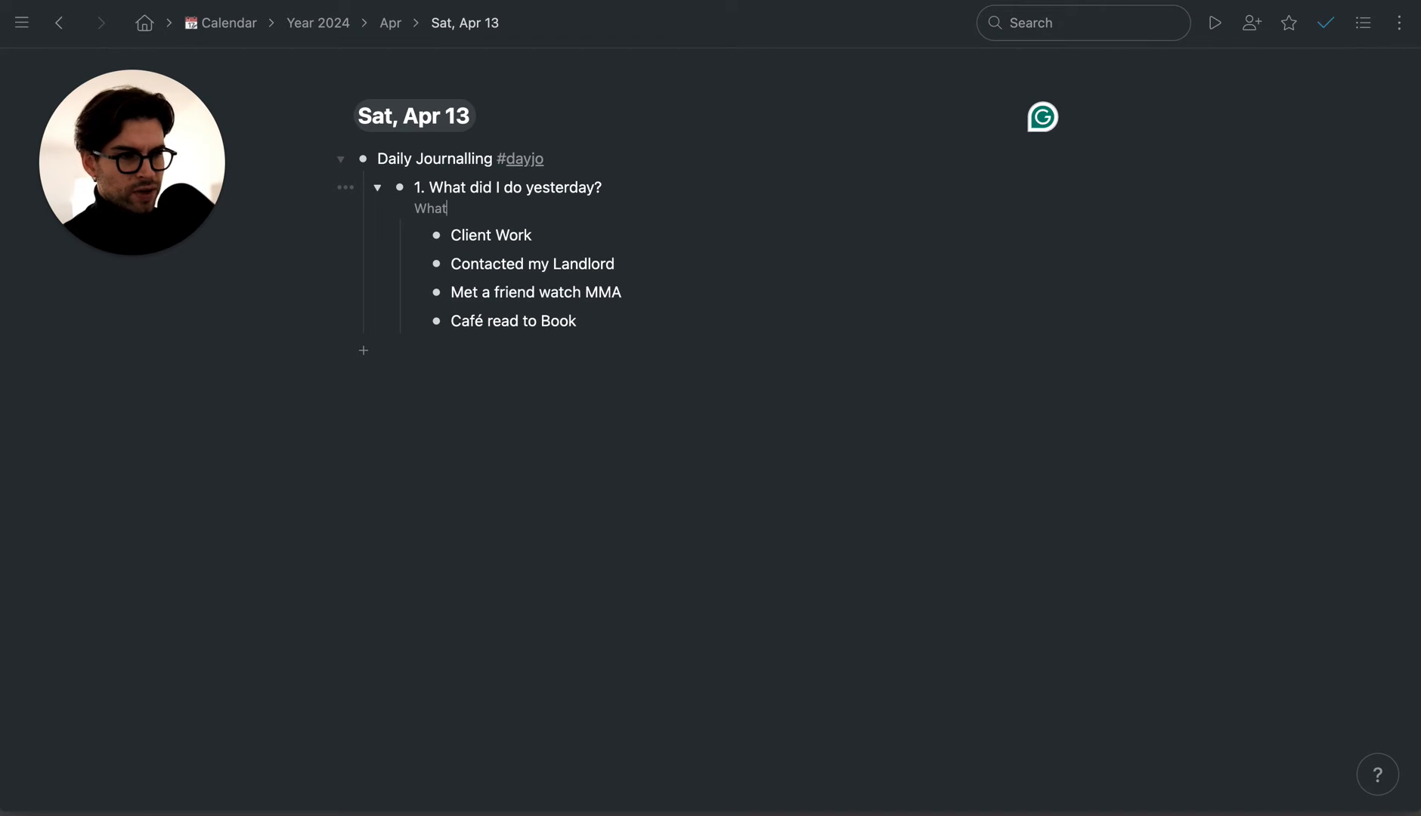
type(" did I feel?")
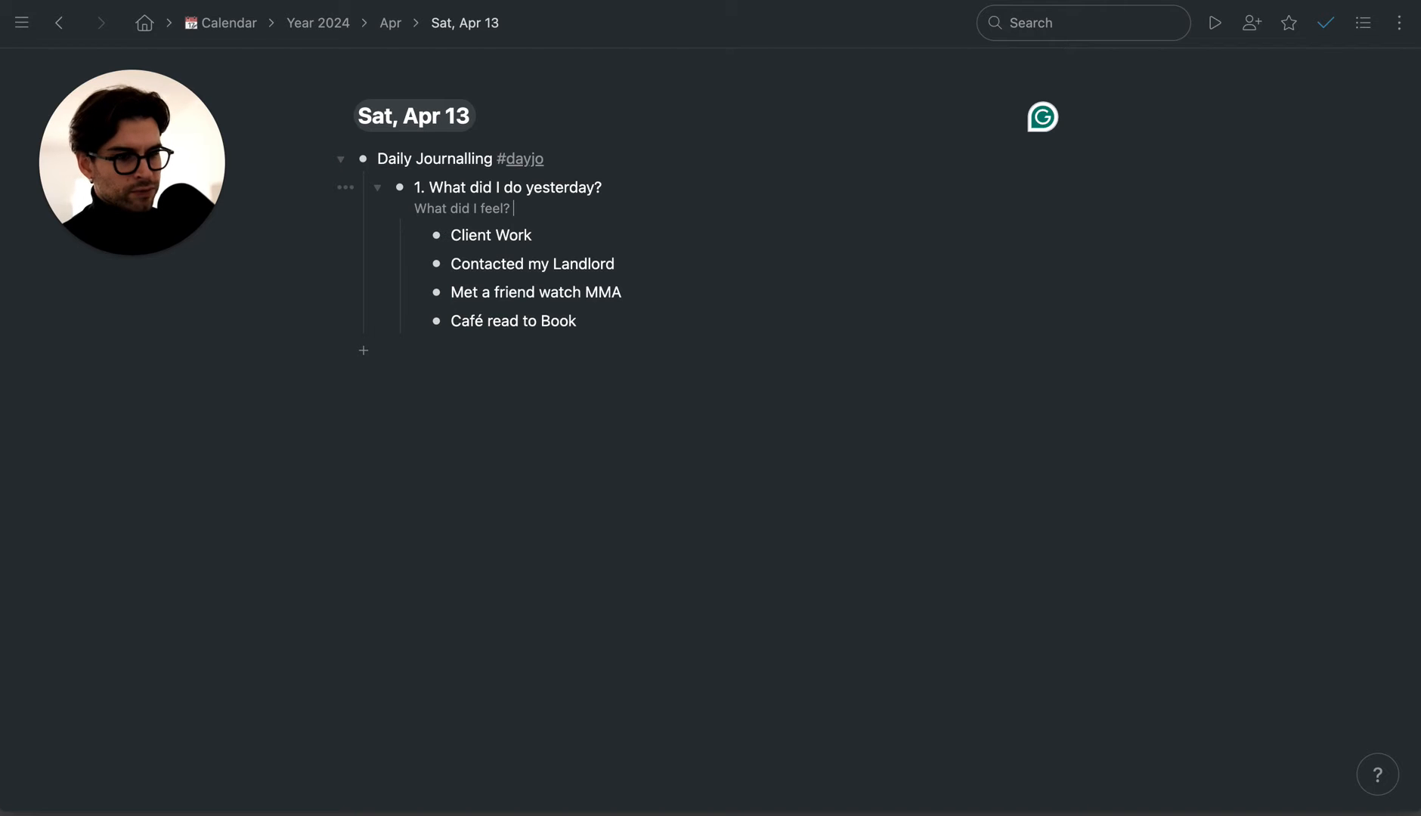
type("What did I learn?")
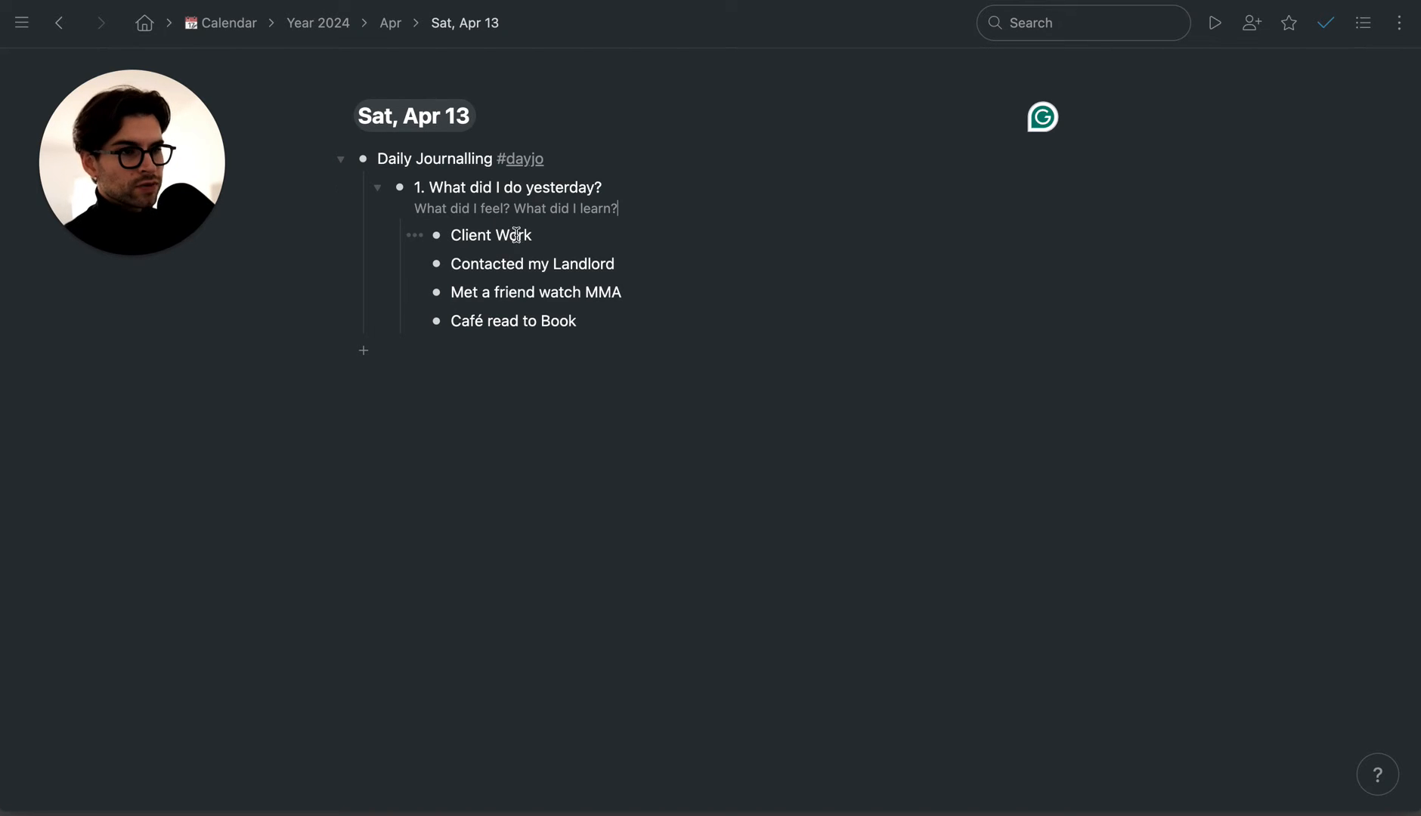
- Add the nested bullets "I felt quite proud" and "Helpful" under Client Work
left_click(576, 235)
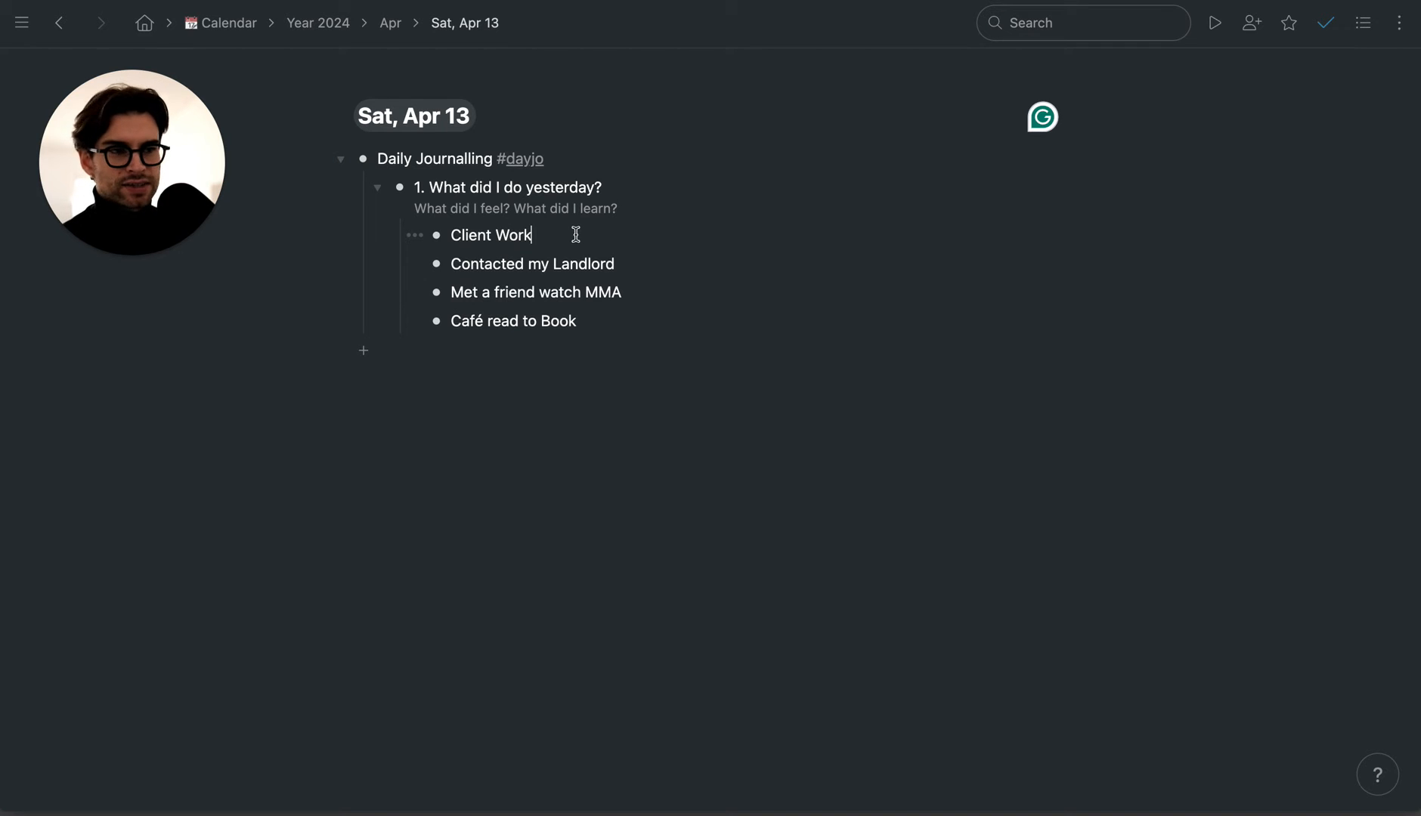
key("Return")
key("Tab")
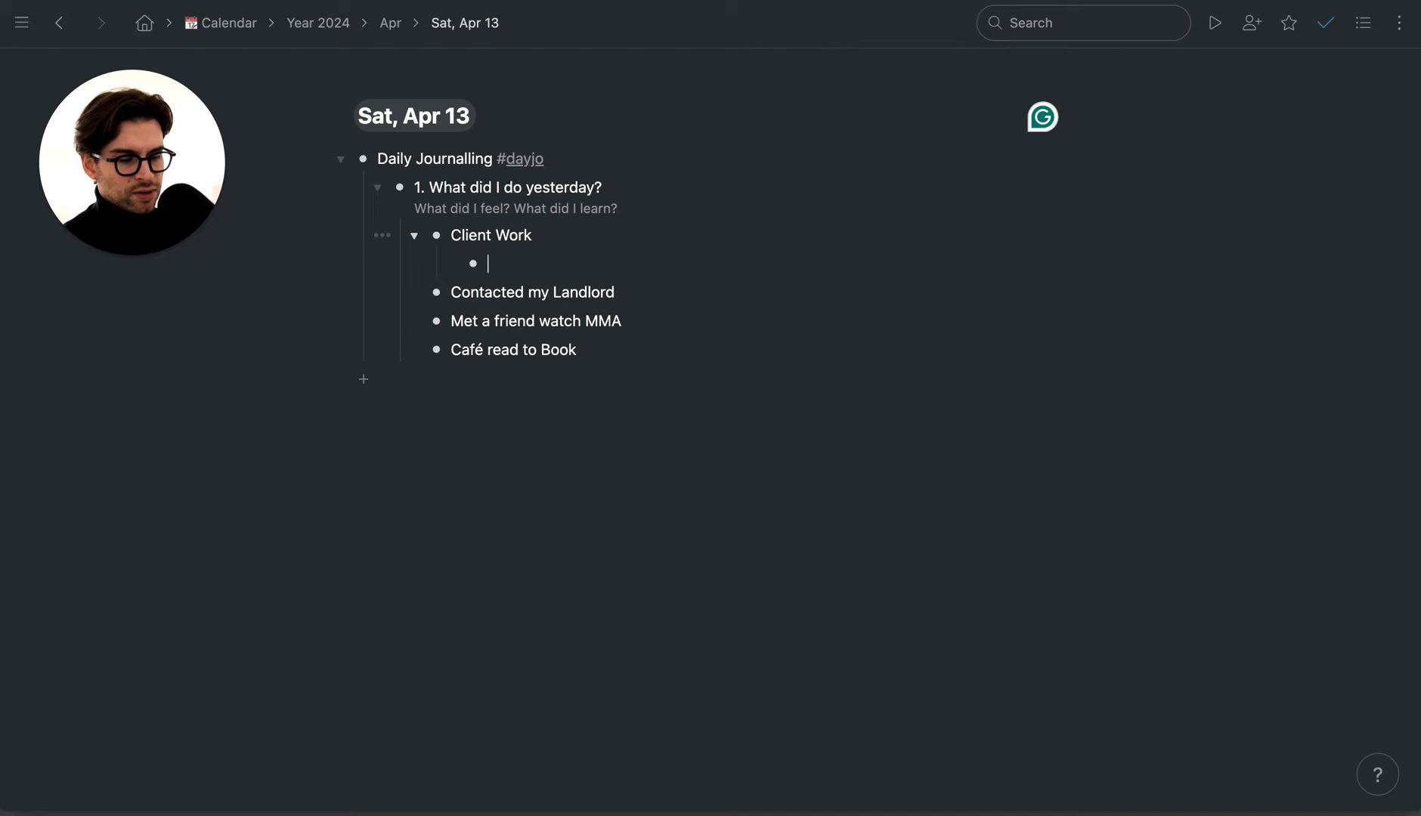
type("I felt q")
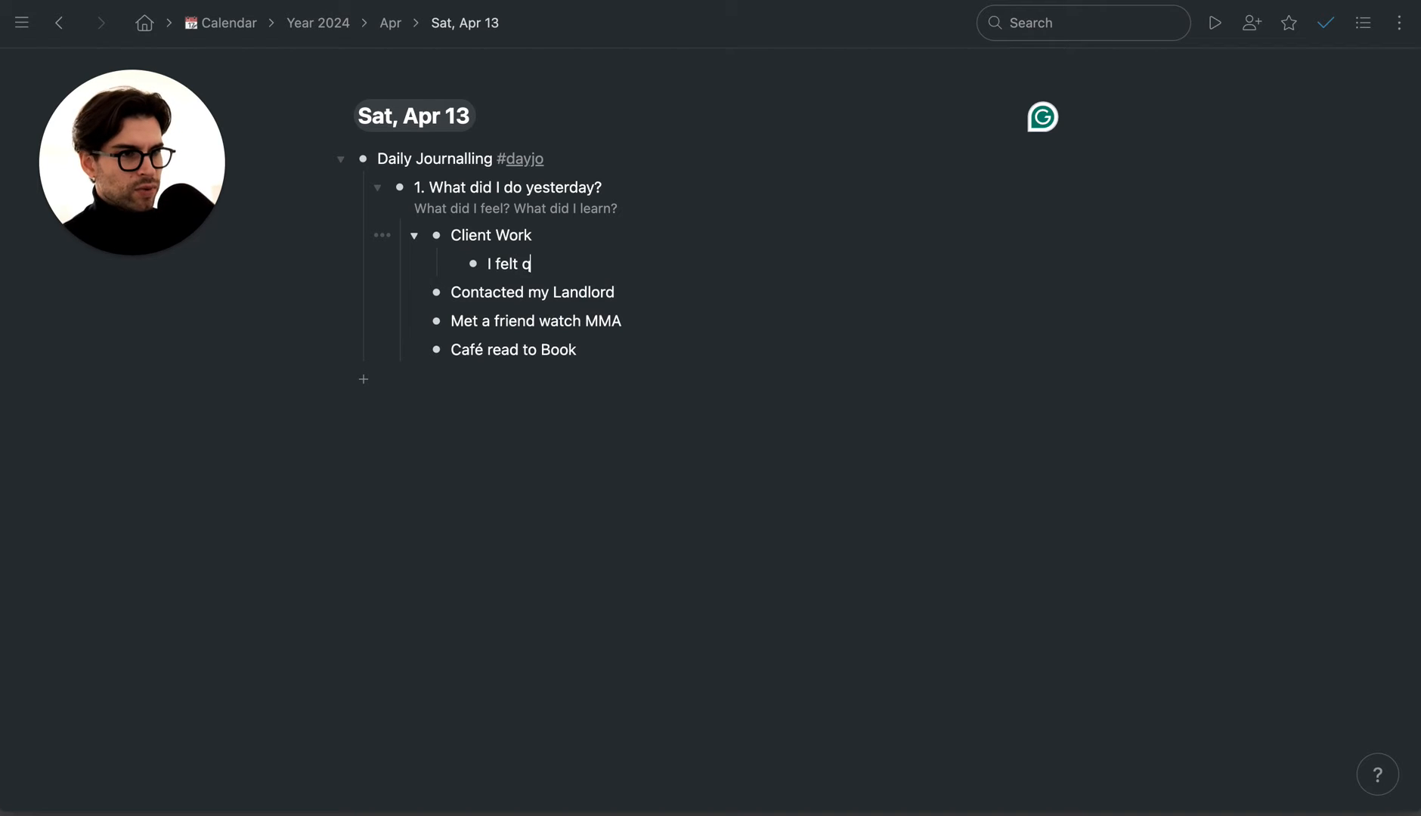
type("uite proud")
key("Return")
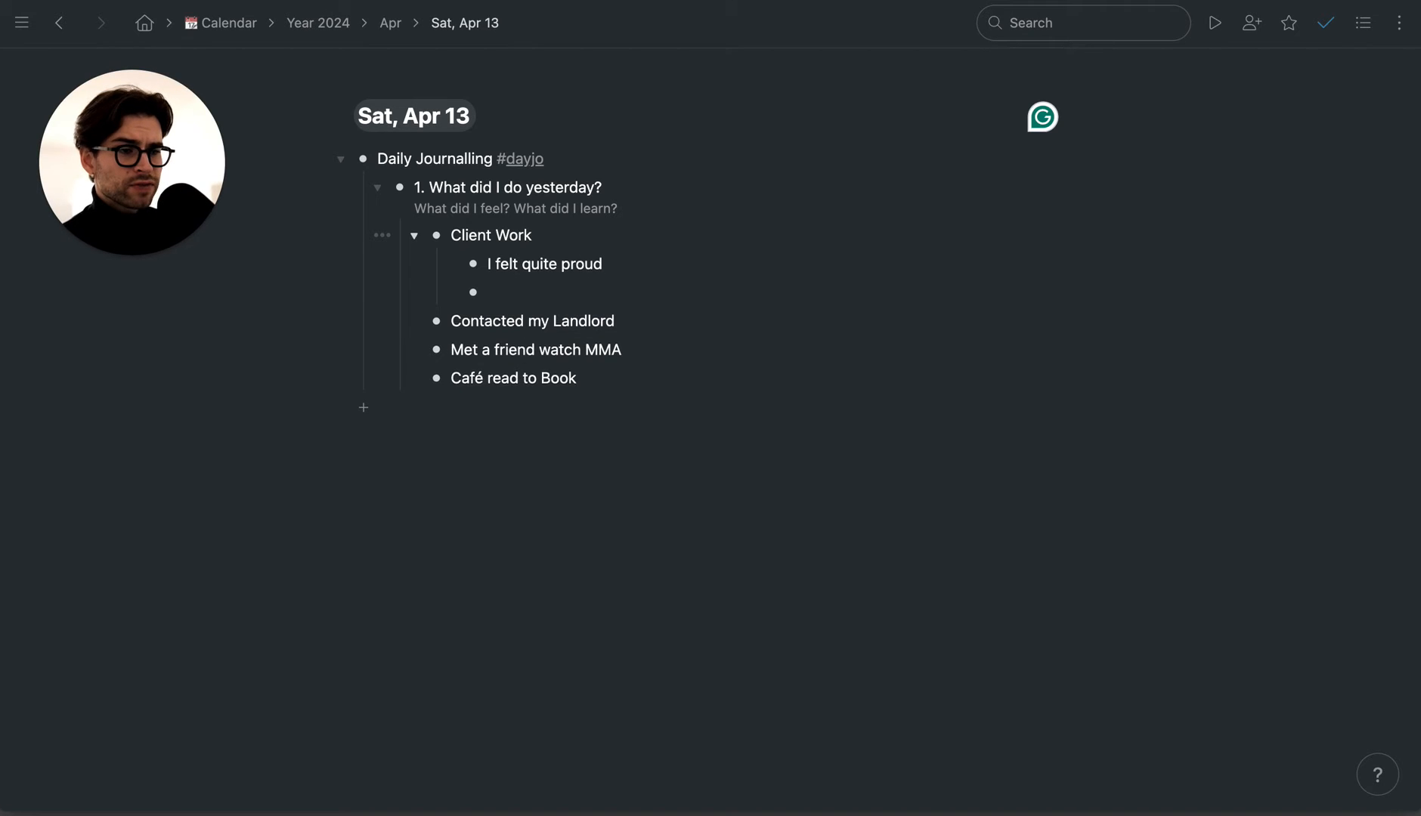
type("Helpful")
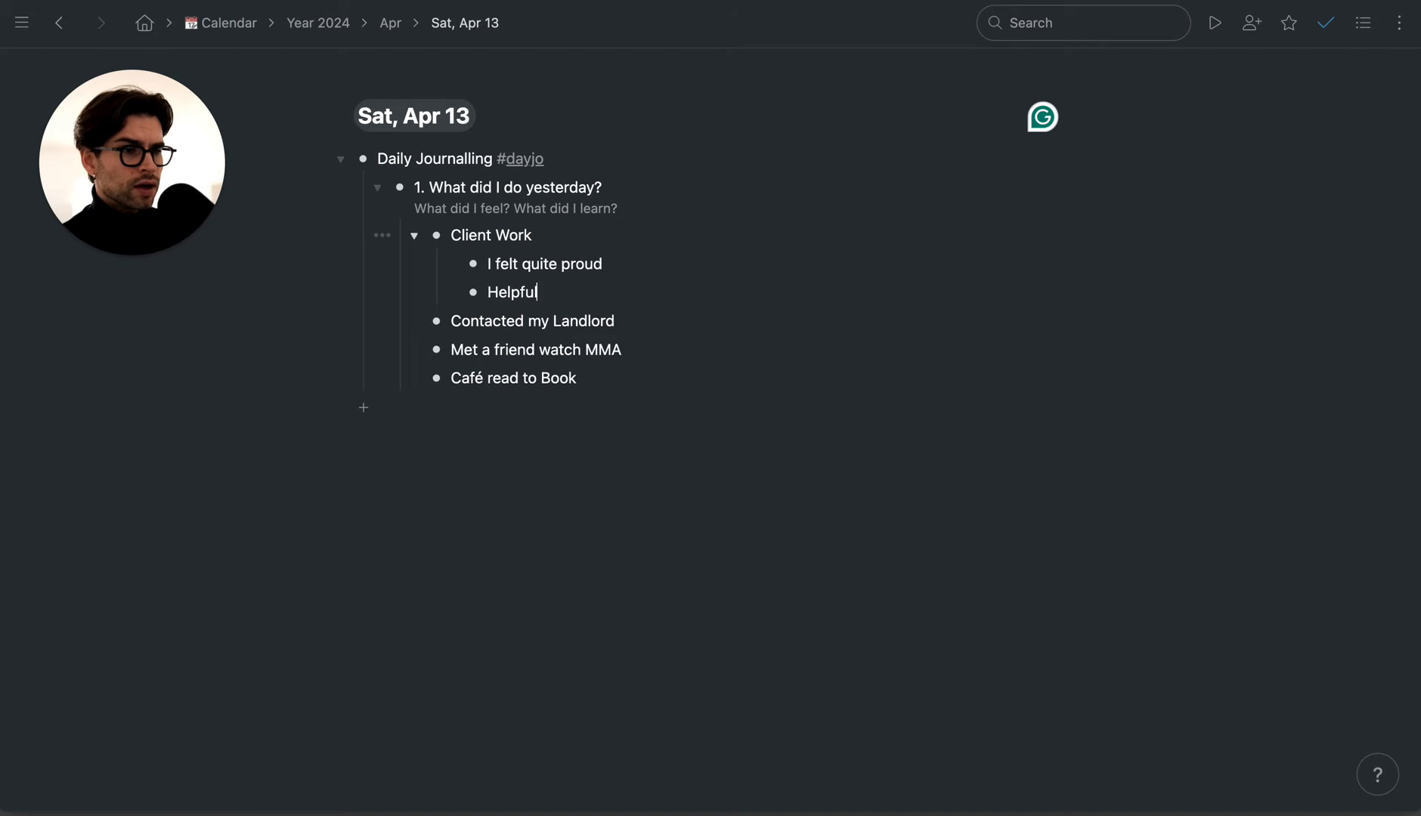
- Add "I'm worth my money" as the third nested bullet under Client Work
key("Return")
type("I'M")
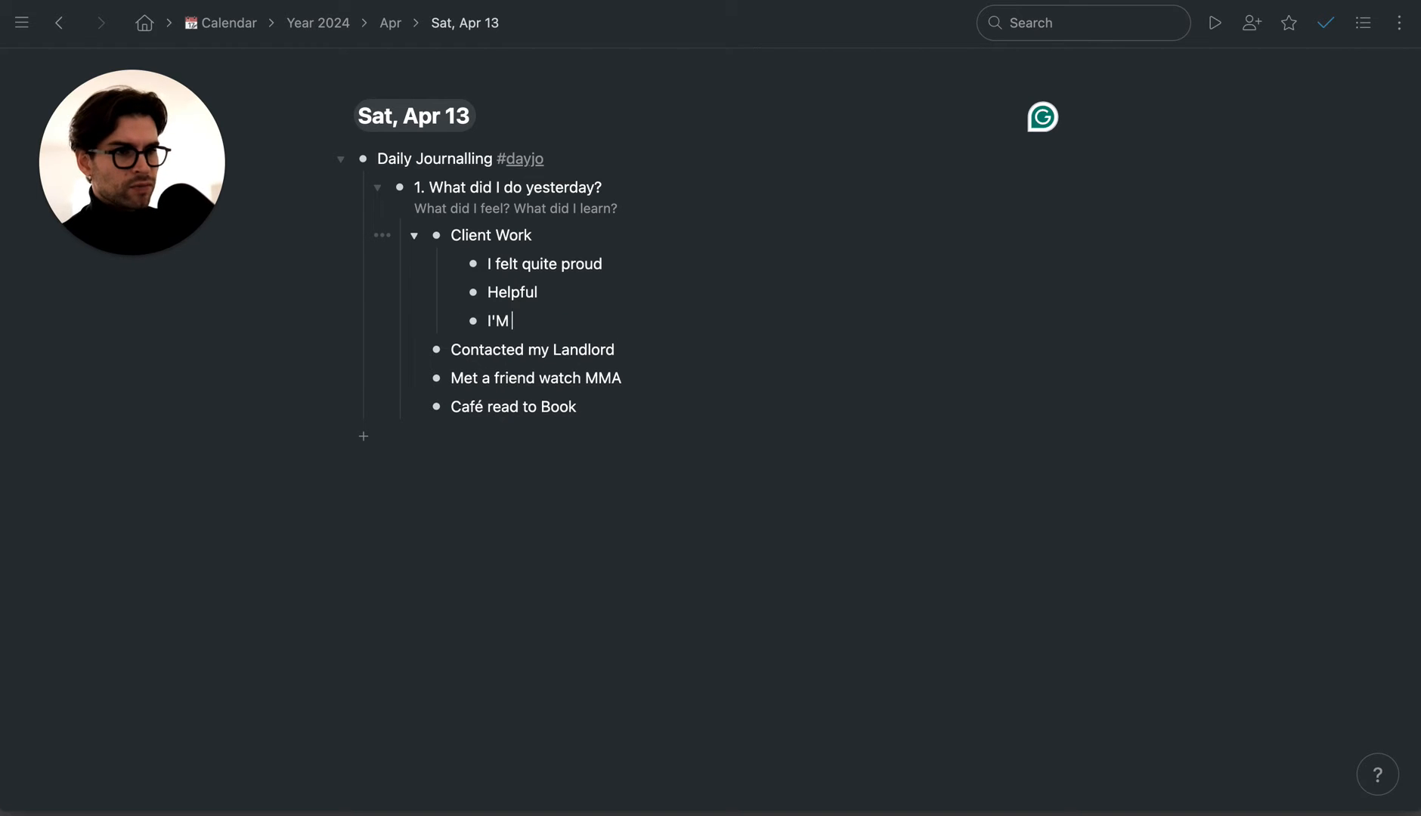
key("BackSpace")
key("BackSpace")
type("m worth my ")
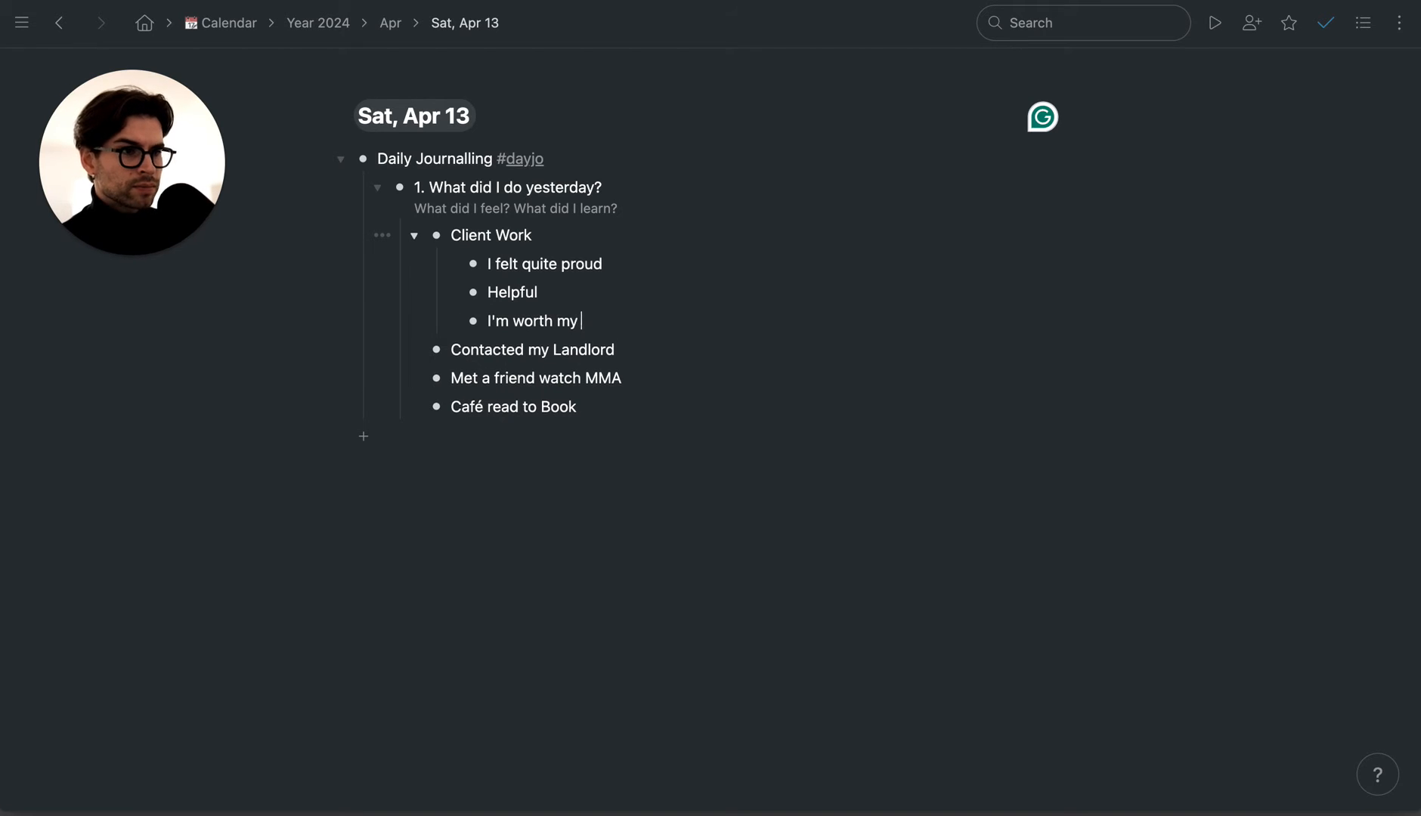
type("money")
key("Return")
key("BackSpace")
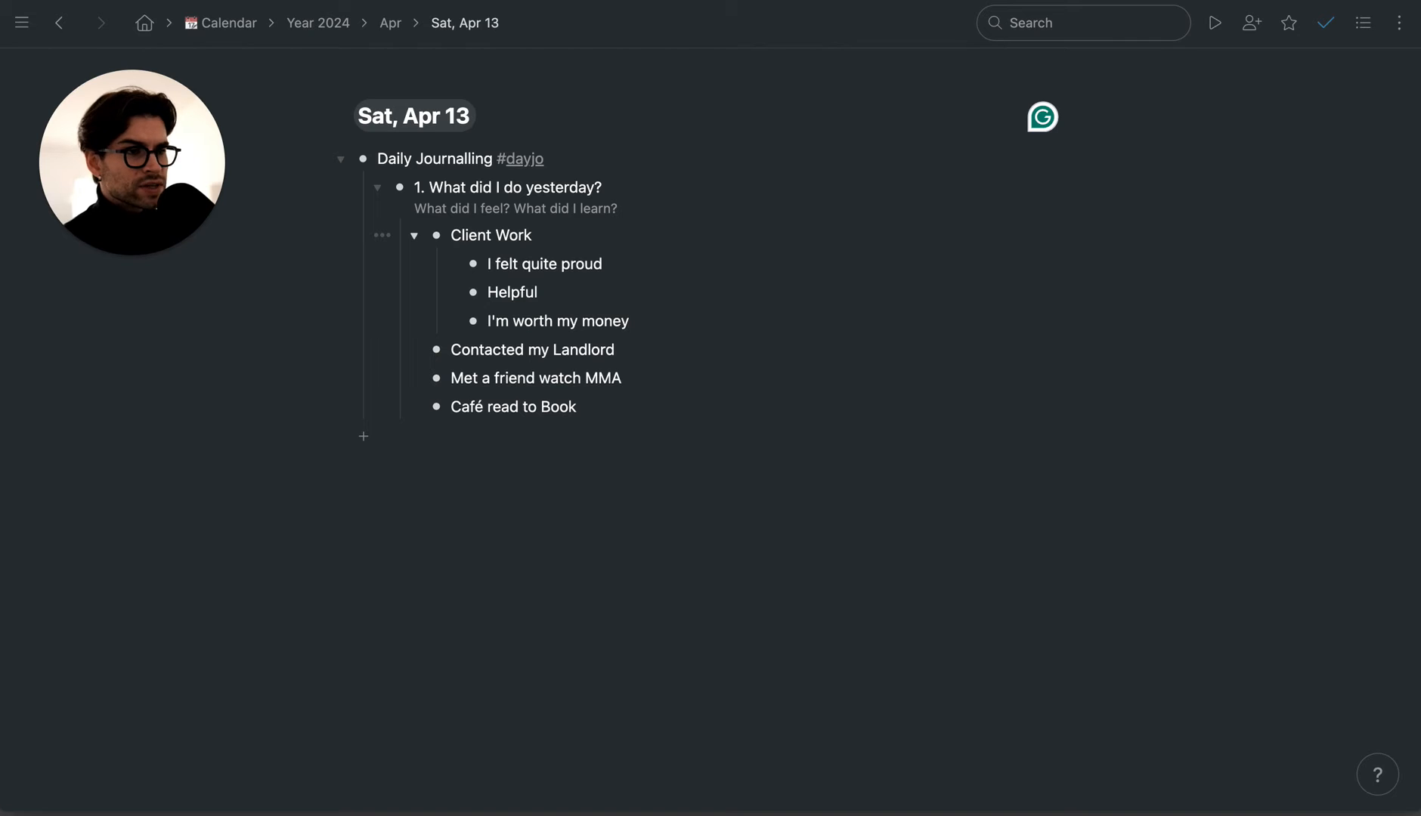
- Add "I can use the Process to create an SOP" as the fourth nested bullet under Client Work
key("Return")
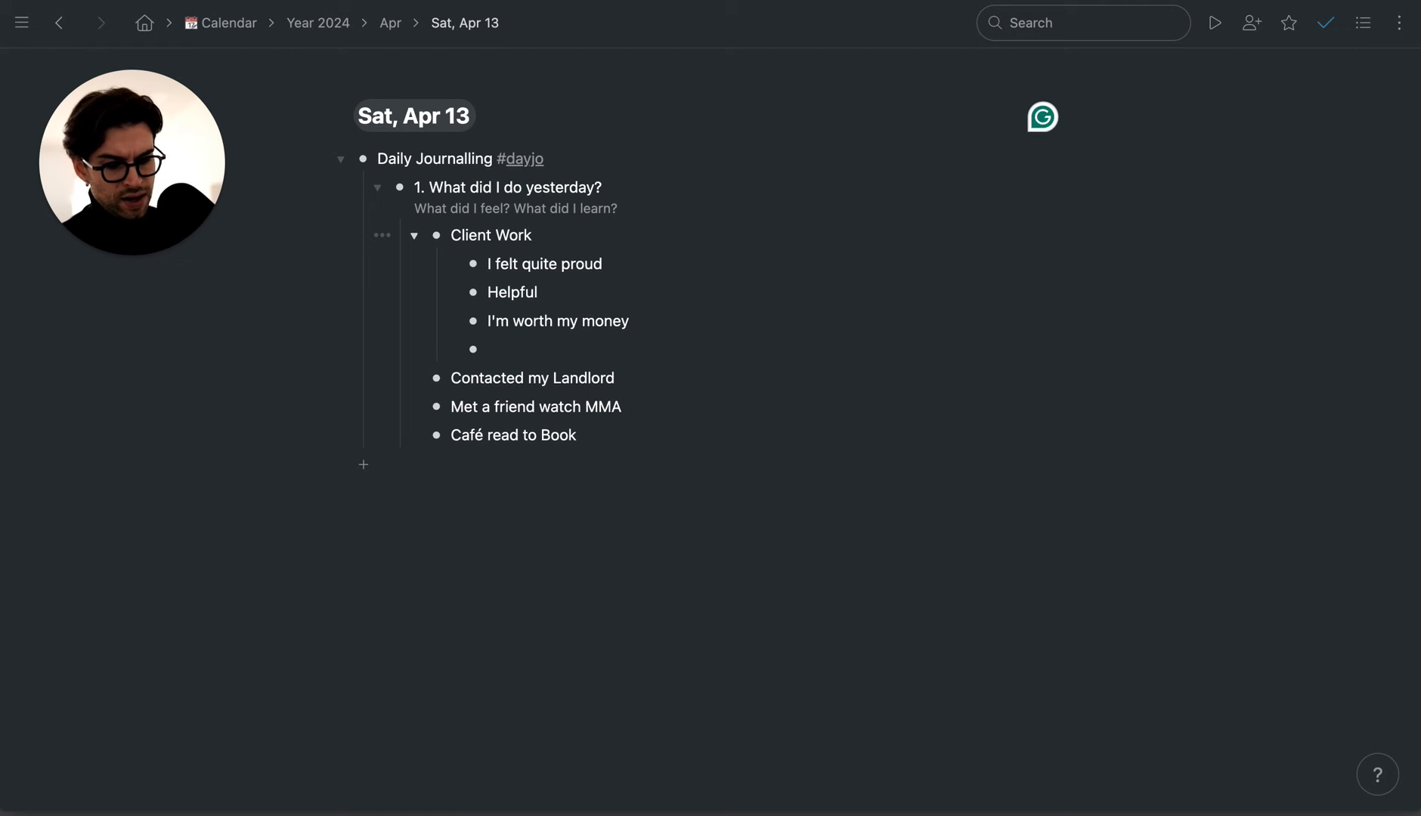
type("I ca")
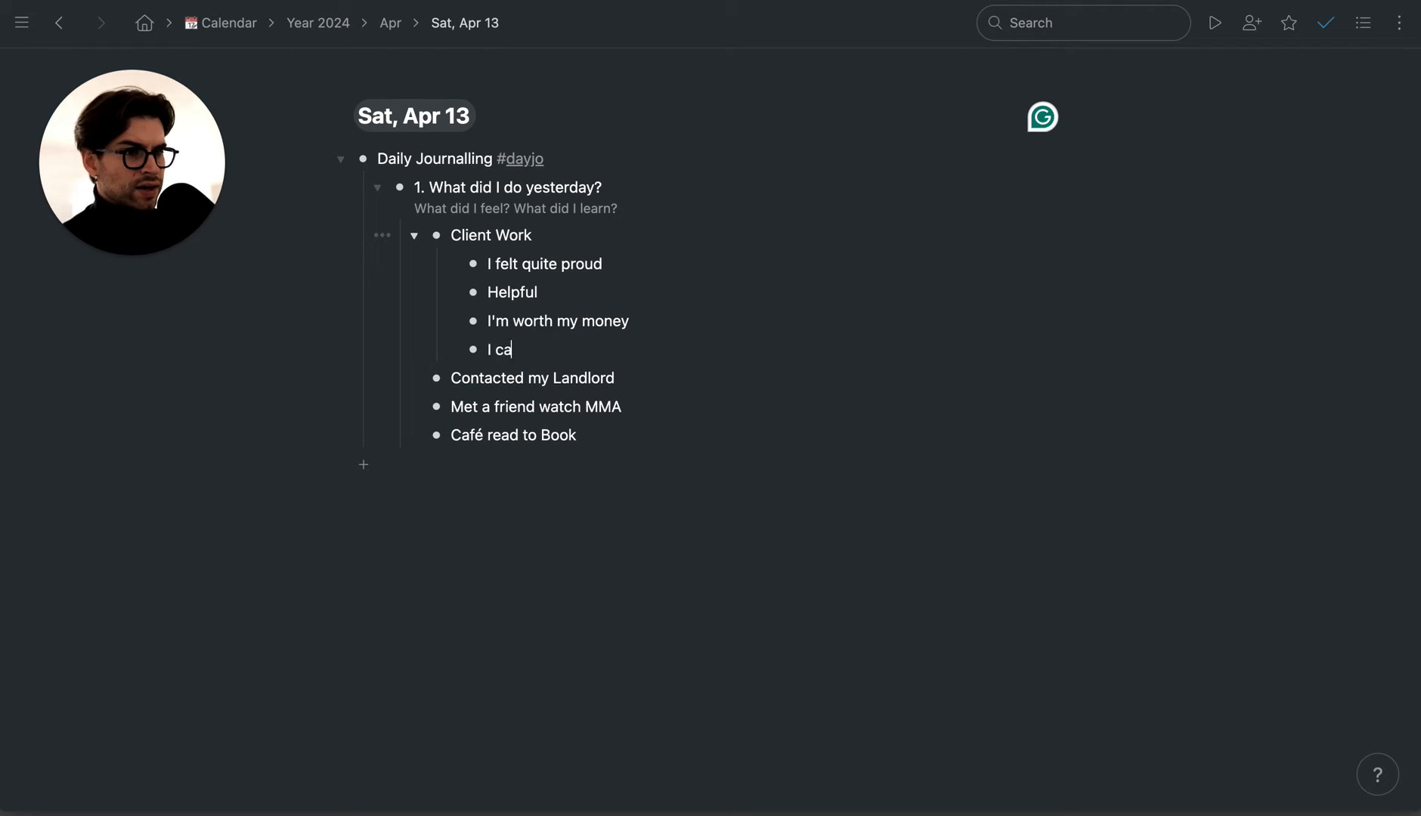
type("n use the Proce")
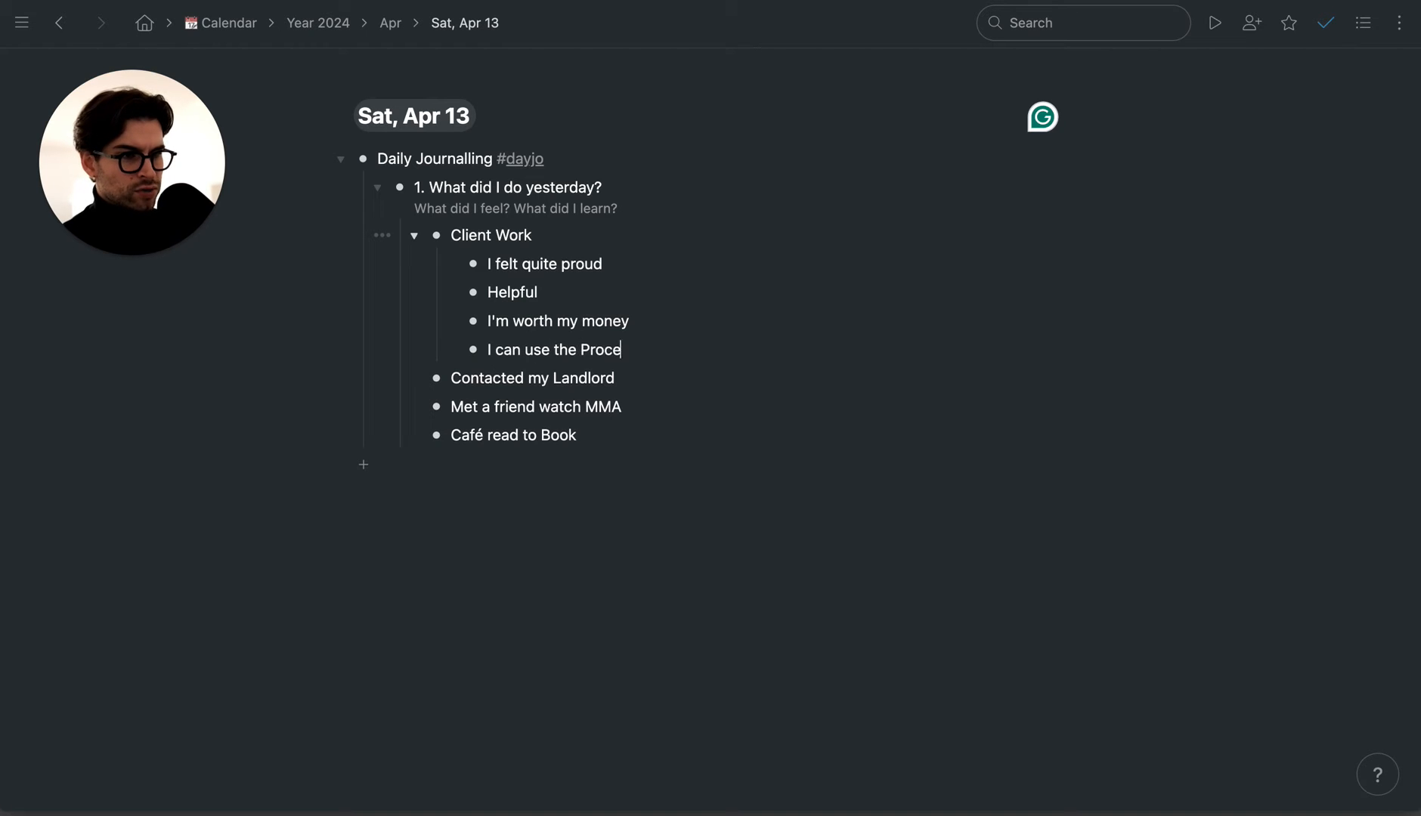
type("ss to create an SEPR")
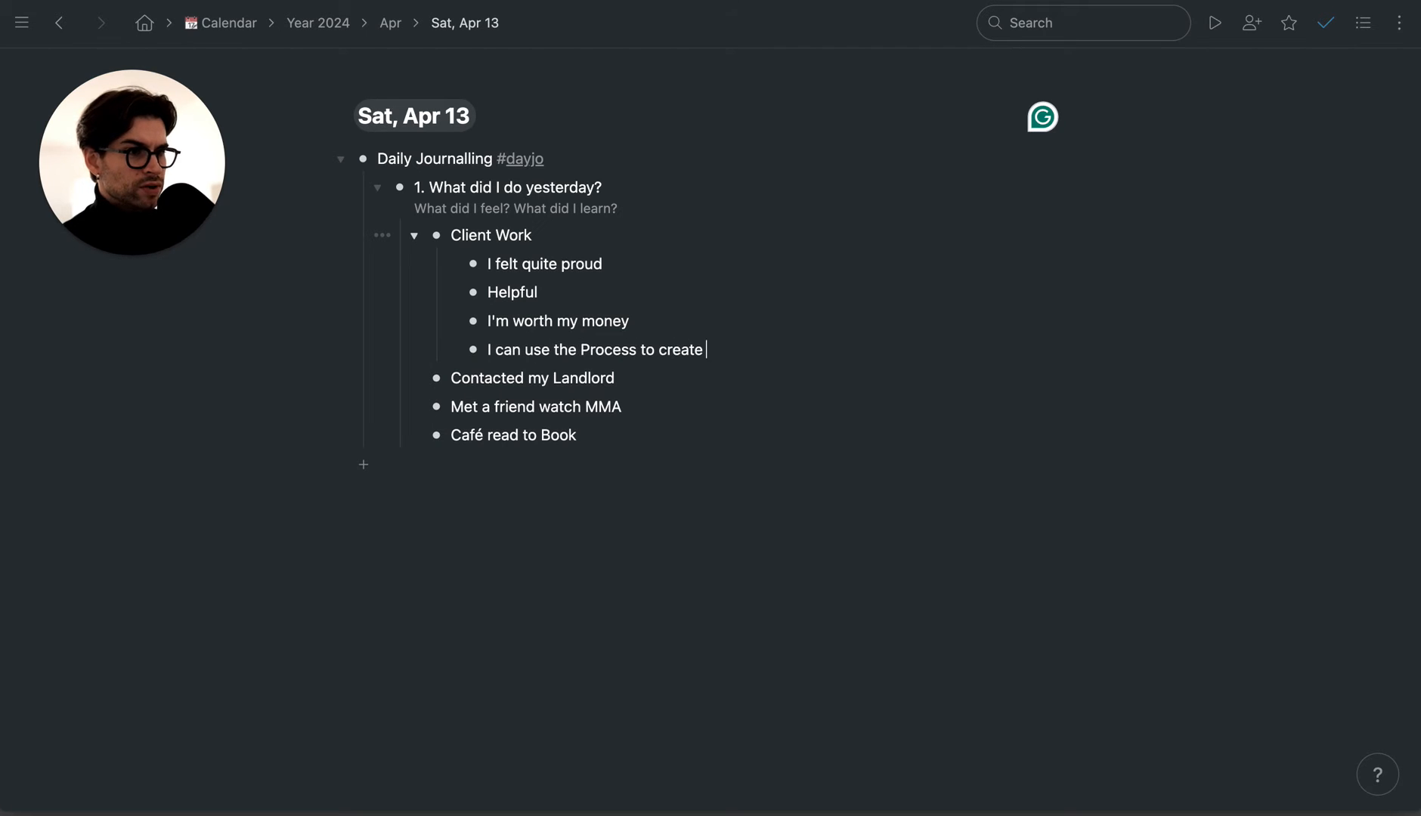
key("BackSpace")
key("BackSpace")
key("BackSpace")
type("OP")
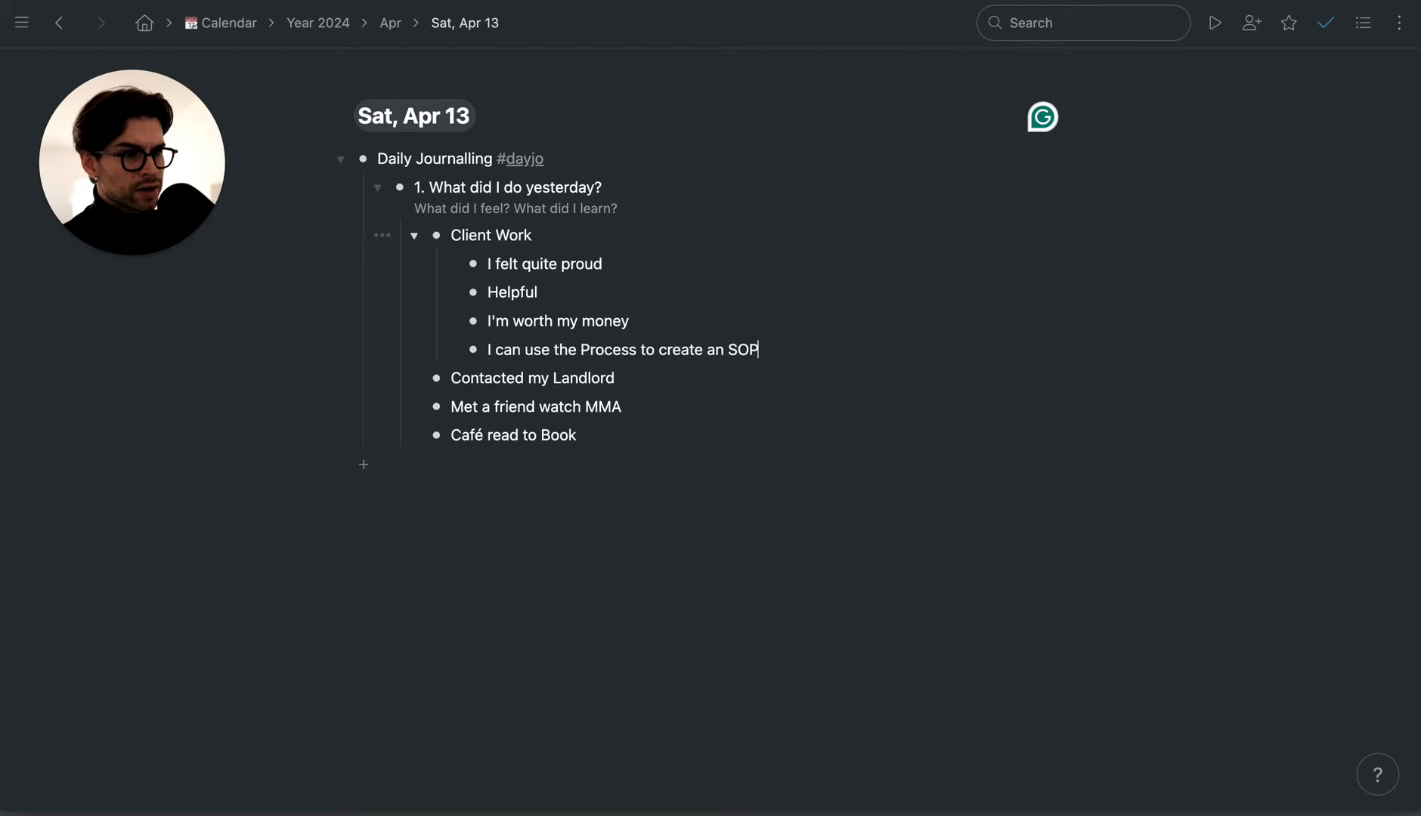
- Add a to-do item "Create an SOP with Traffic Analysis (1)" below the journal entry, at the same level as Daily Journalling
left_click(619, 444)
key("Return")
key("shift+Tab")
key("shift+Tab")
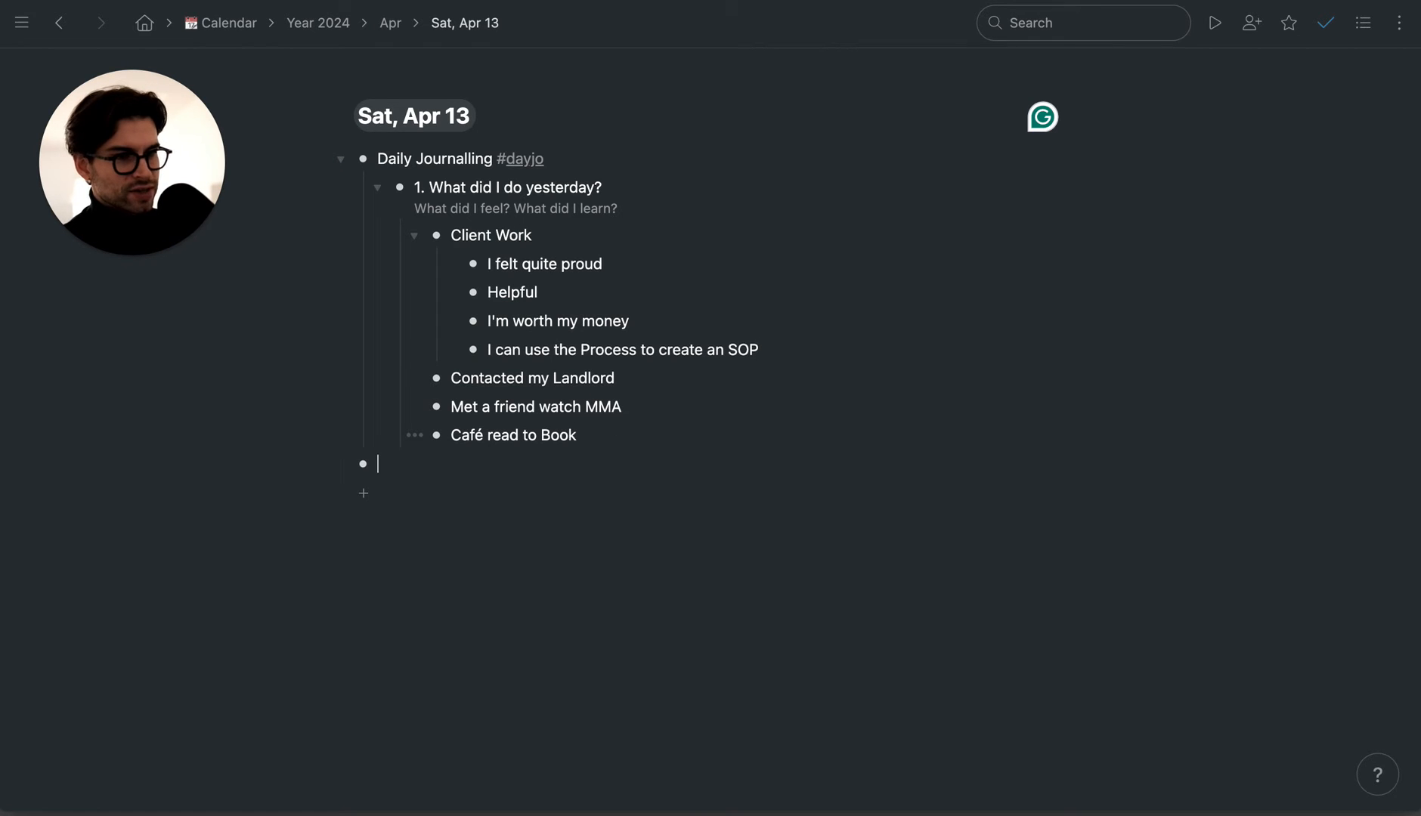
type("/")
key("BackSpace")
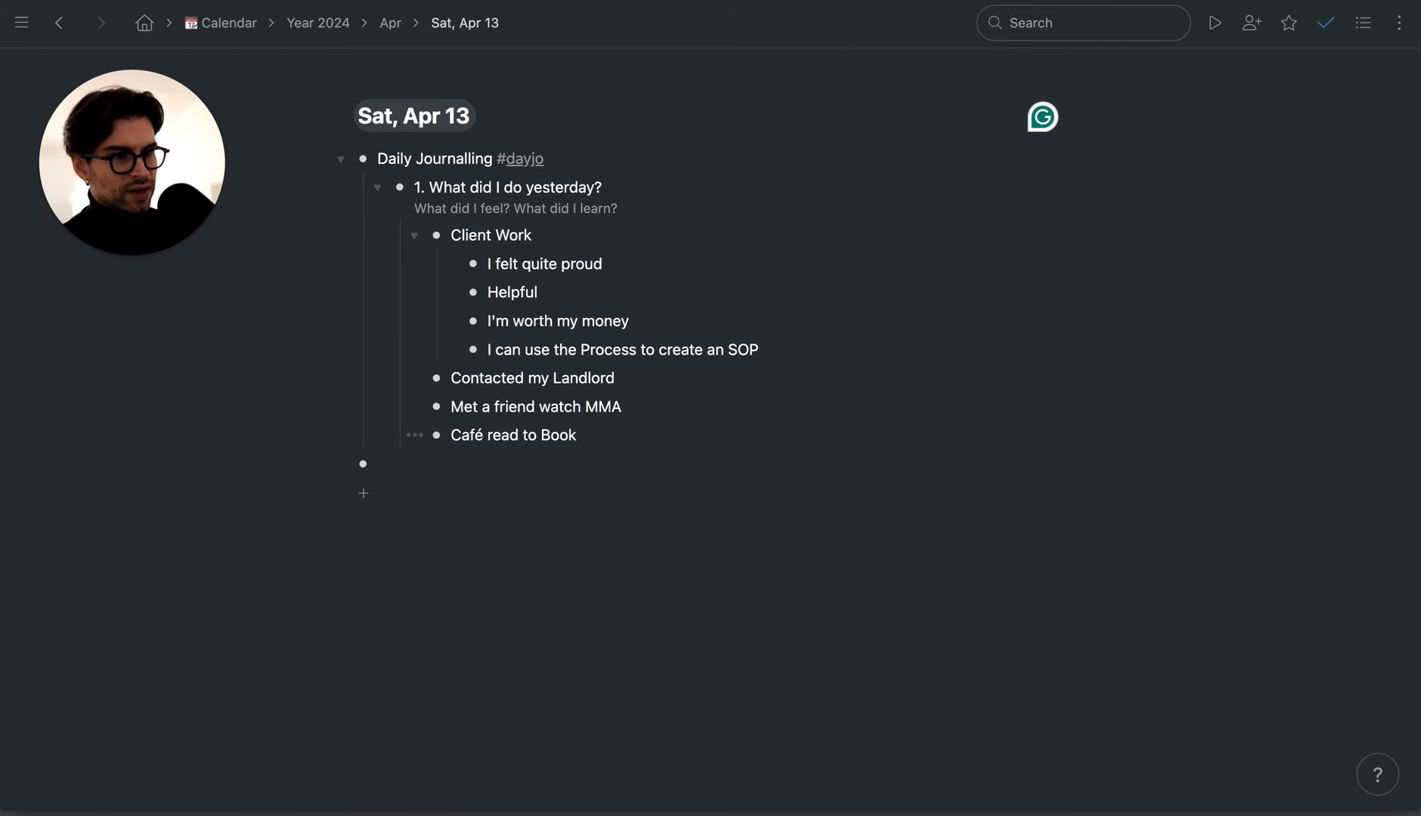
type("[]Cre")
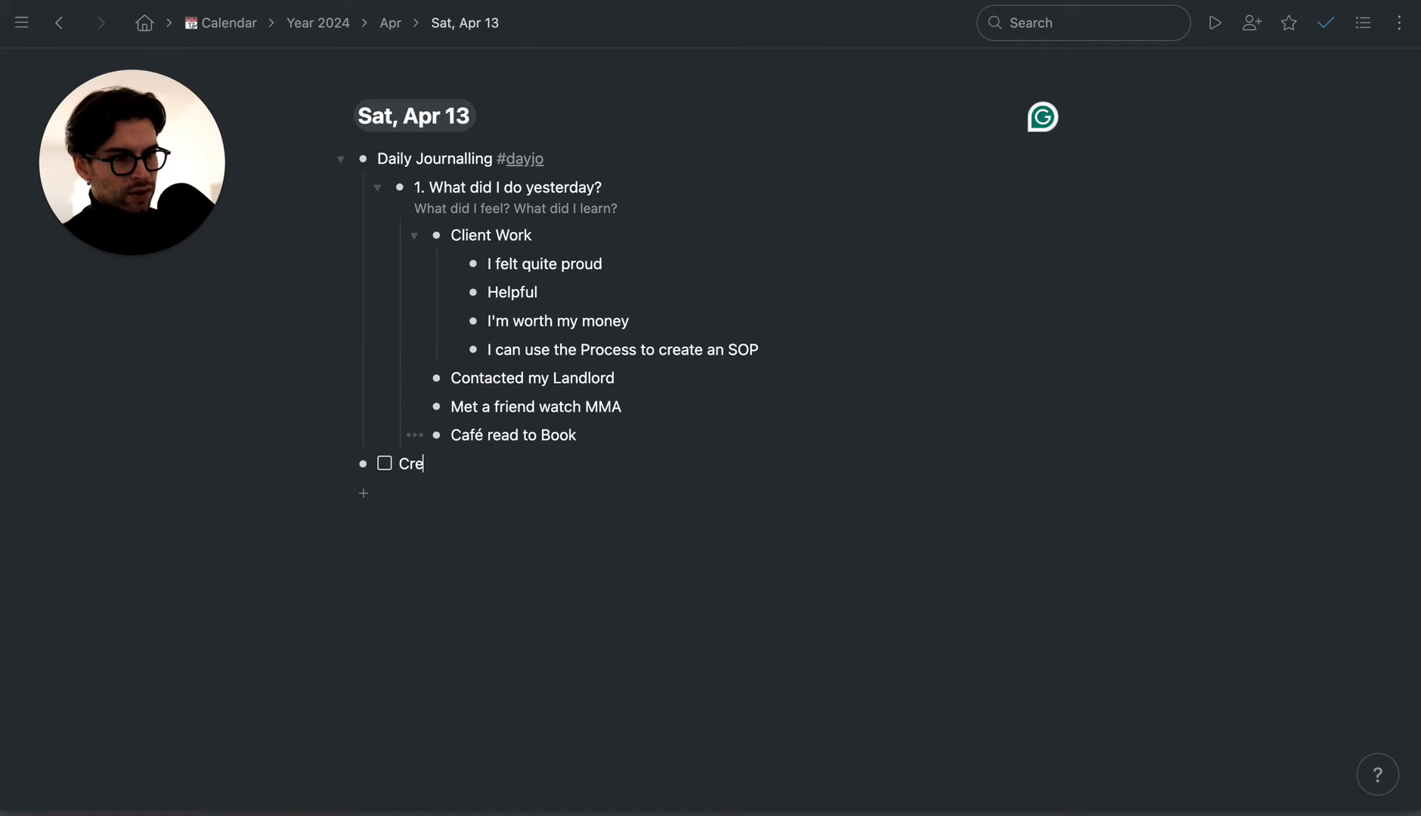
type("ate an")
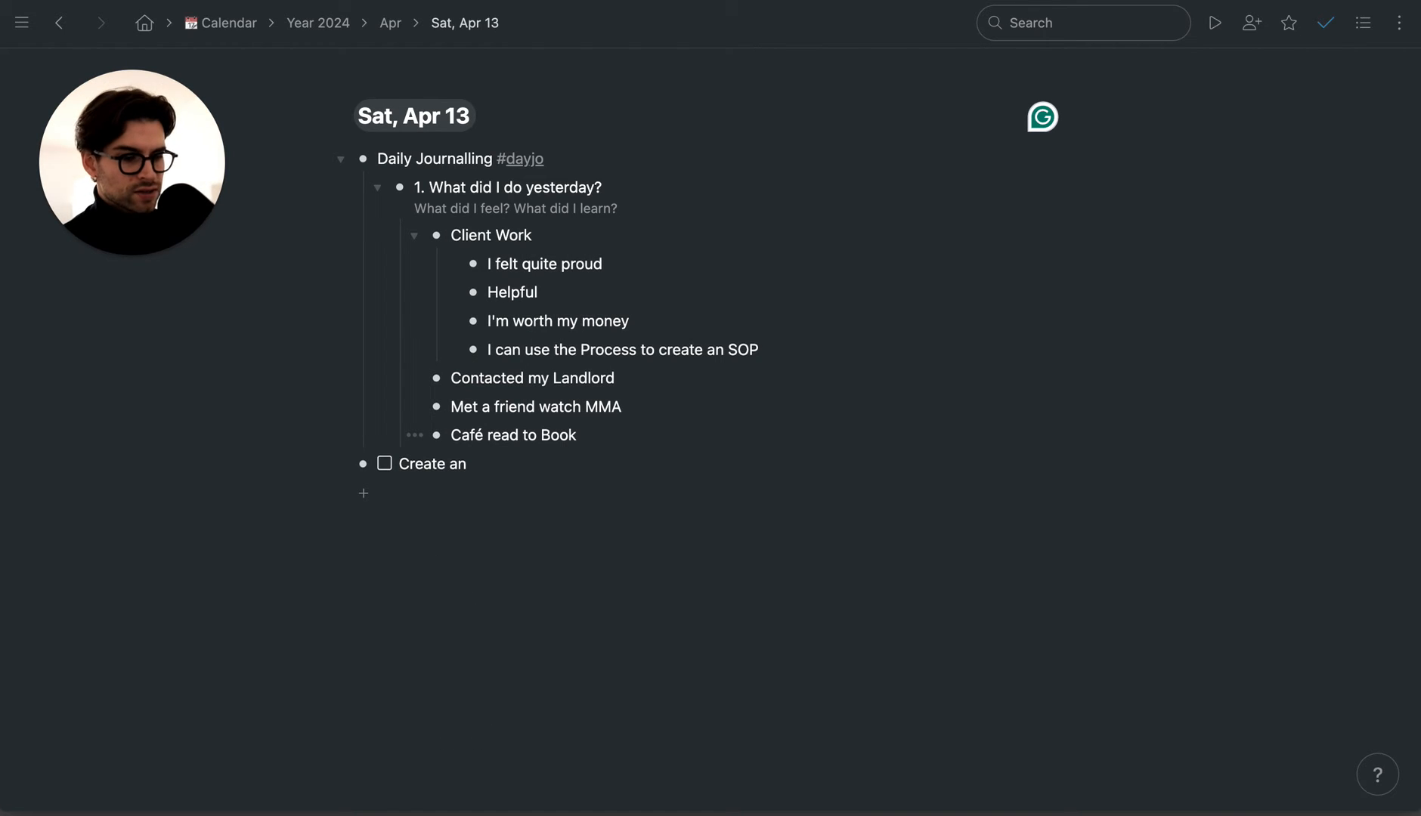
type(" SOP")
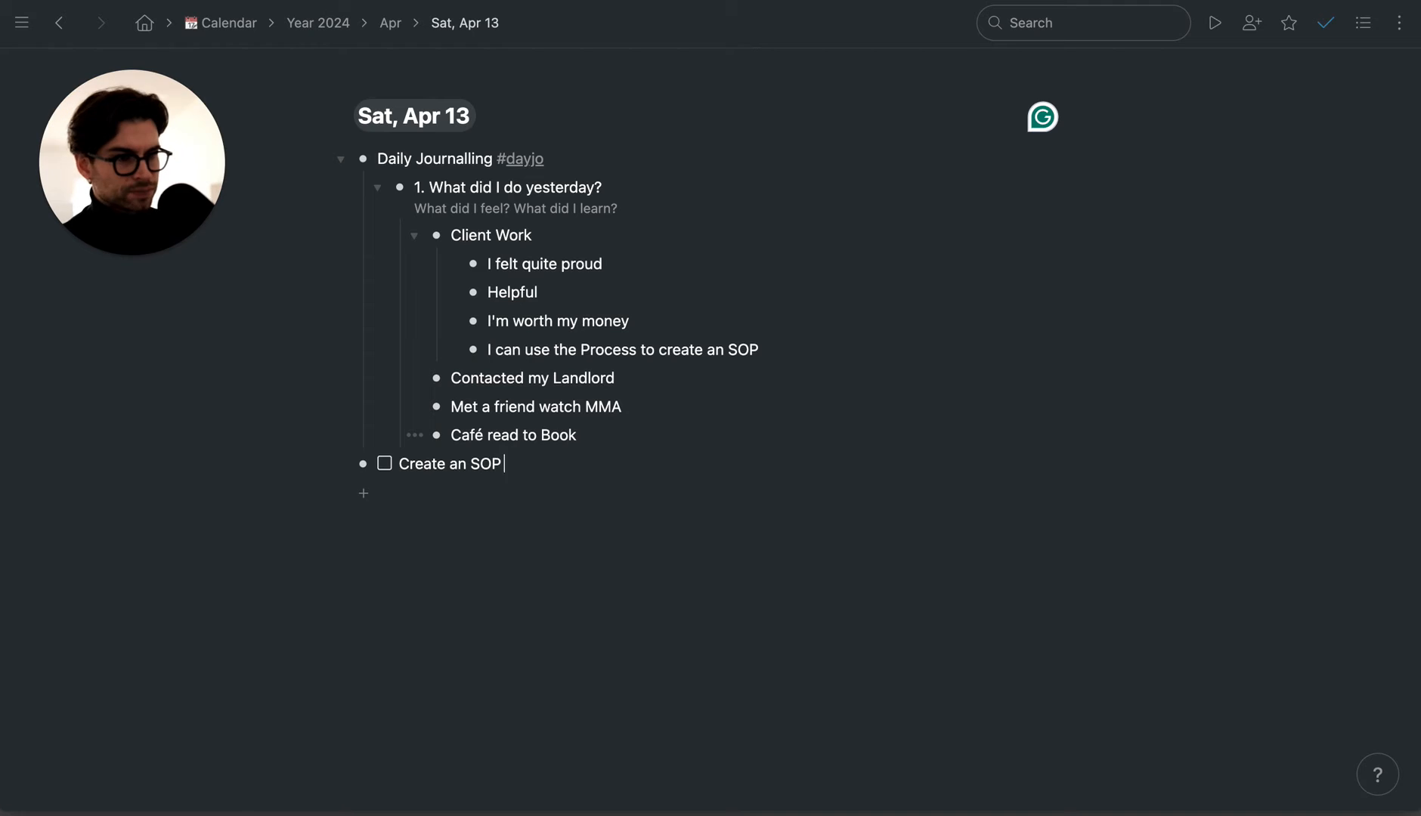
type(" with Traffic Analysyis (")
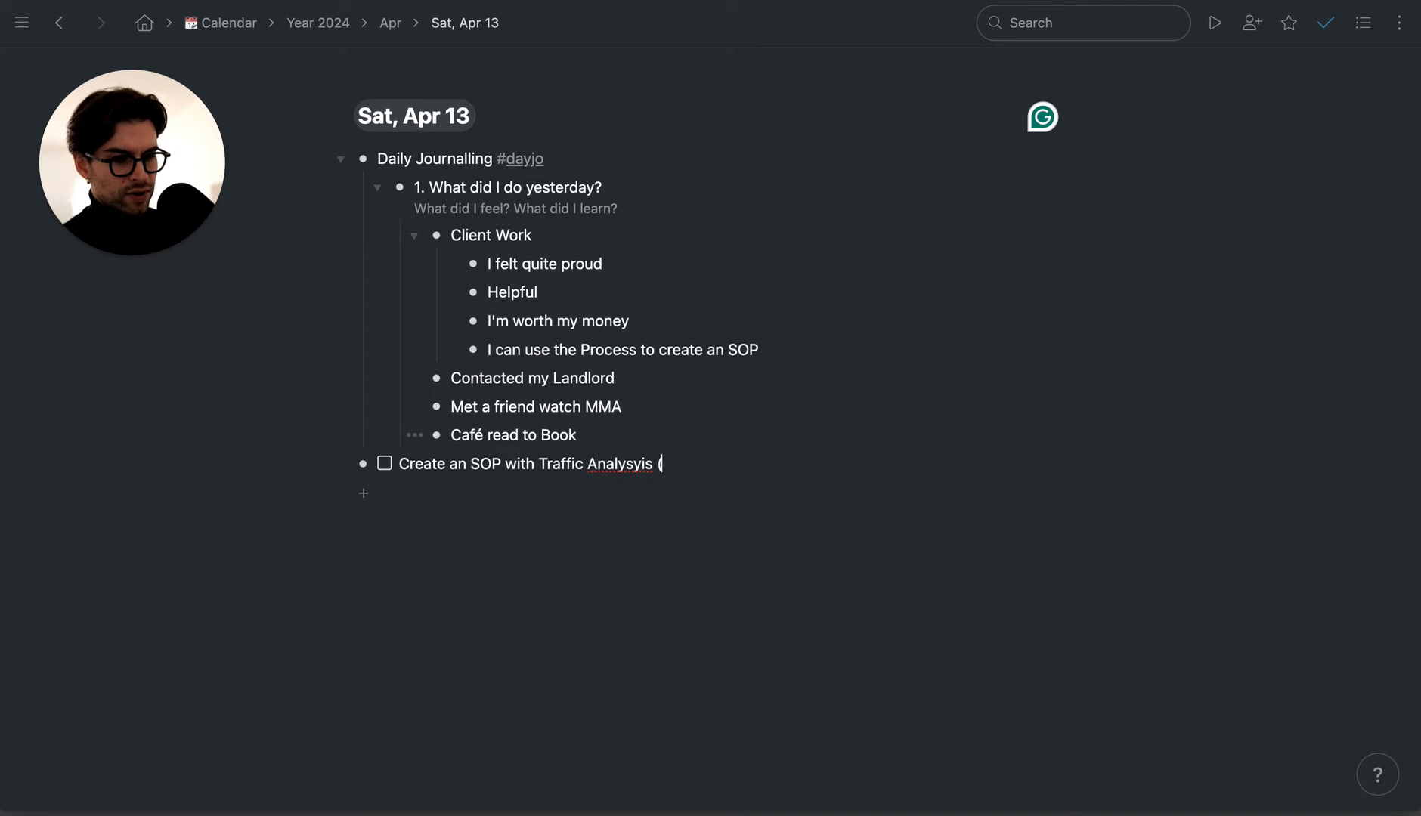
key("BackSpace")
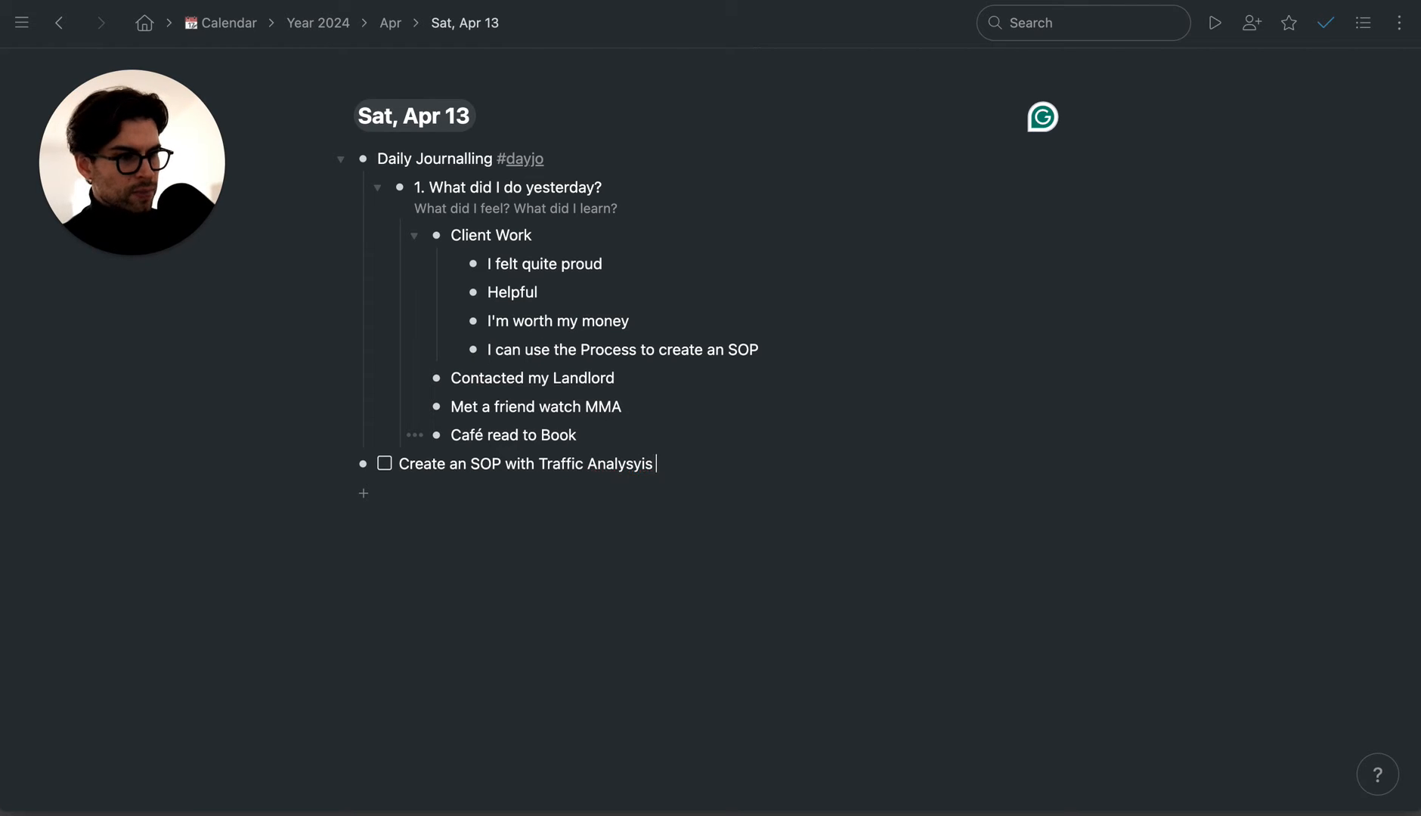
key("BackSpace")
key("BackSpace")
key("BackSpace")
key("BackSpace")
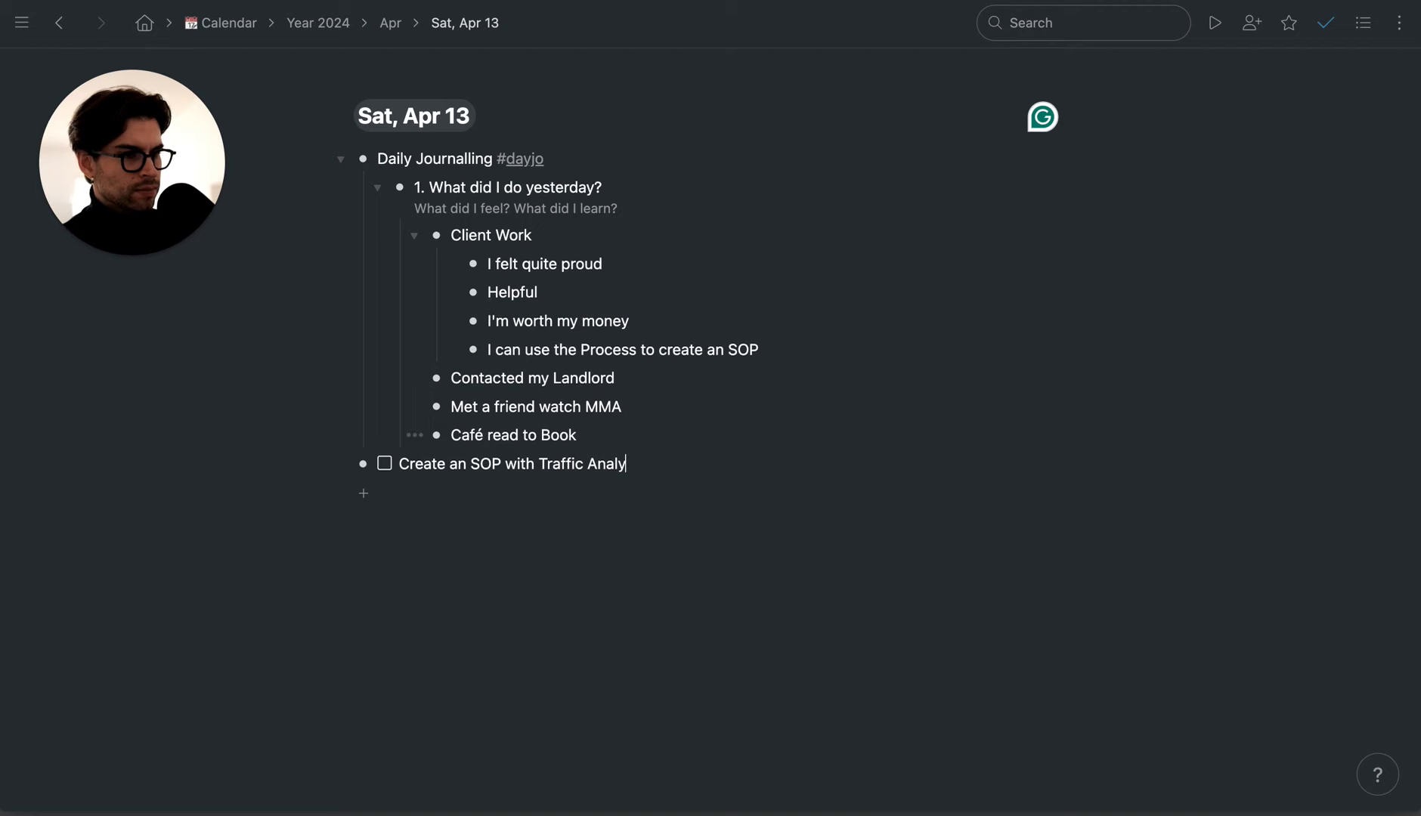
type("sis (1)")
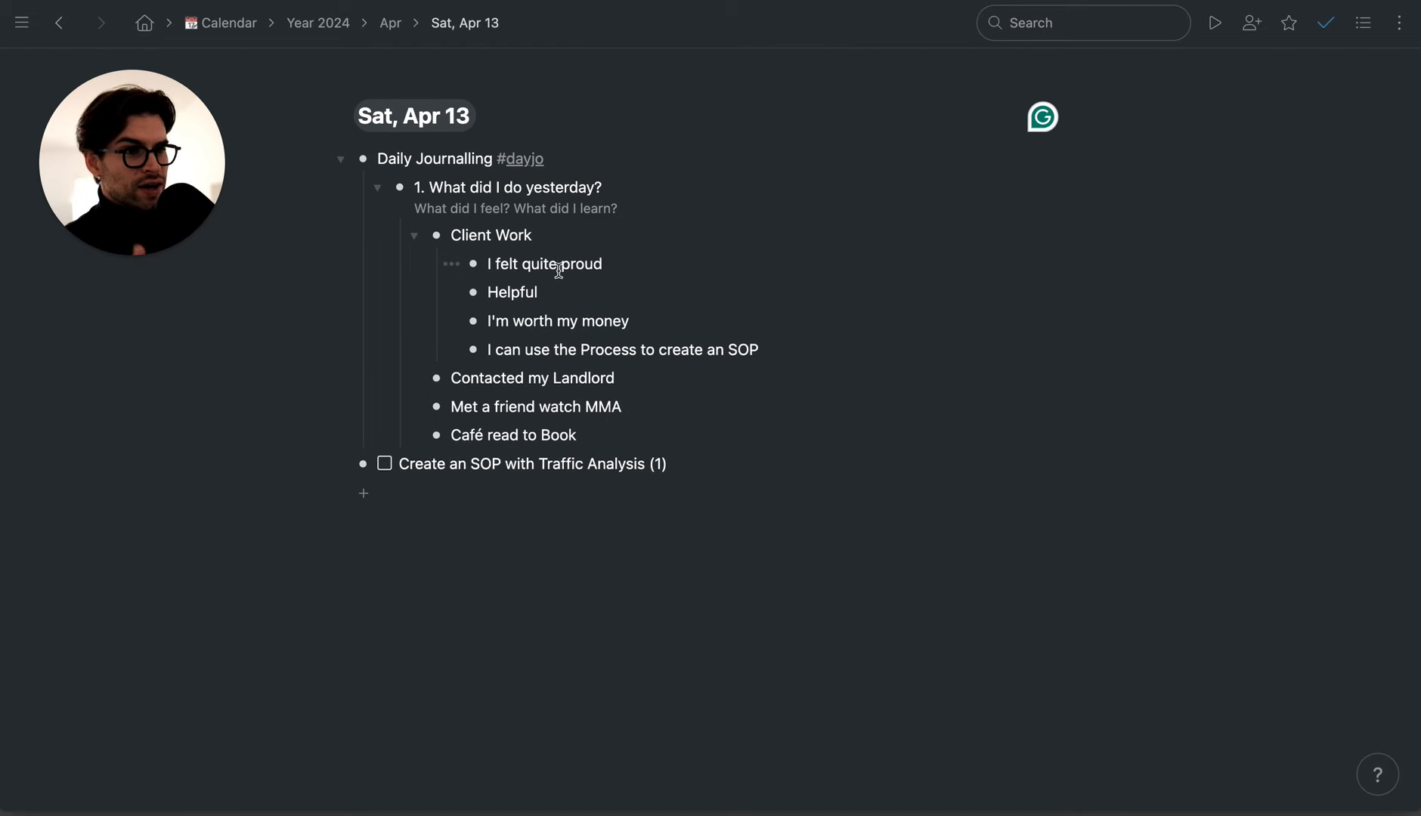
- Collapse the Client Work bullet and add the nested bullet "In Control" under Contacted my Landlord
left_click(584, 349)
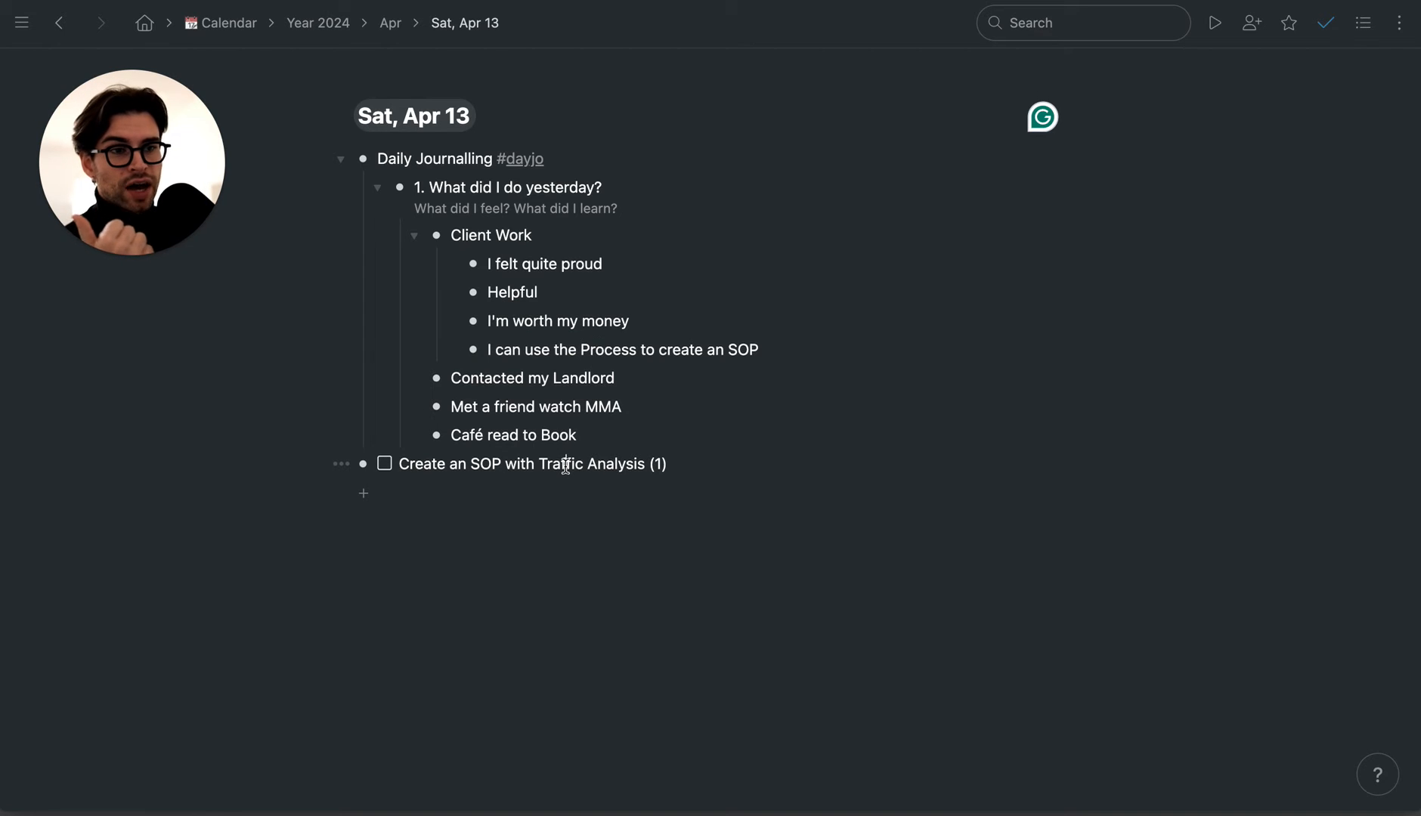
left_click(415, 236)
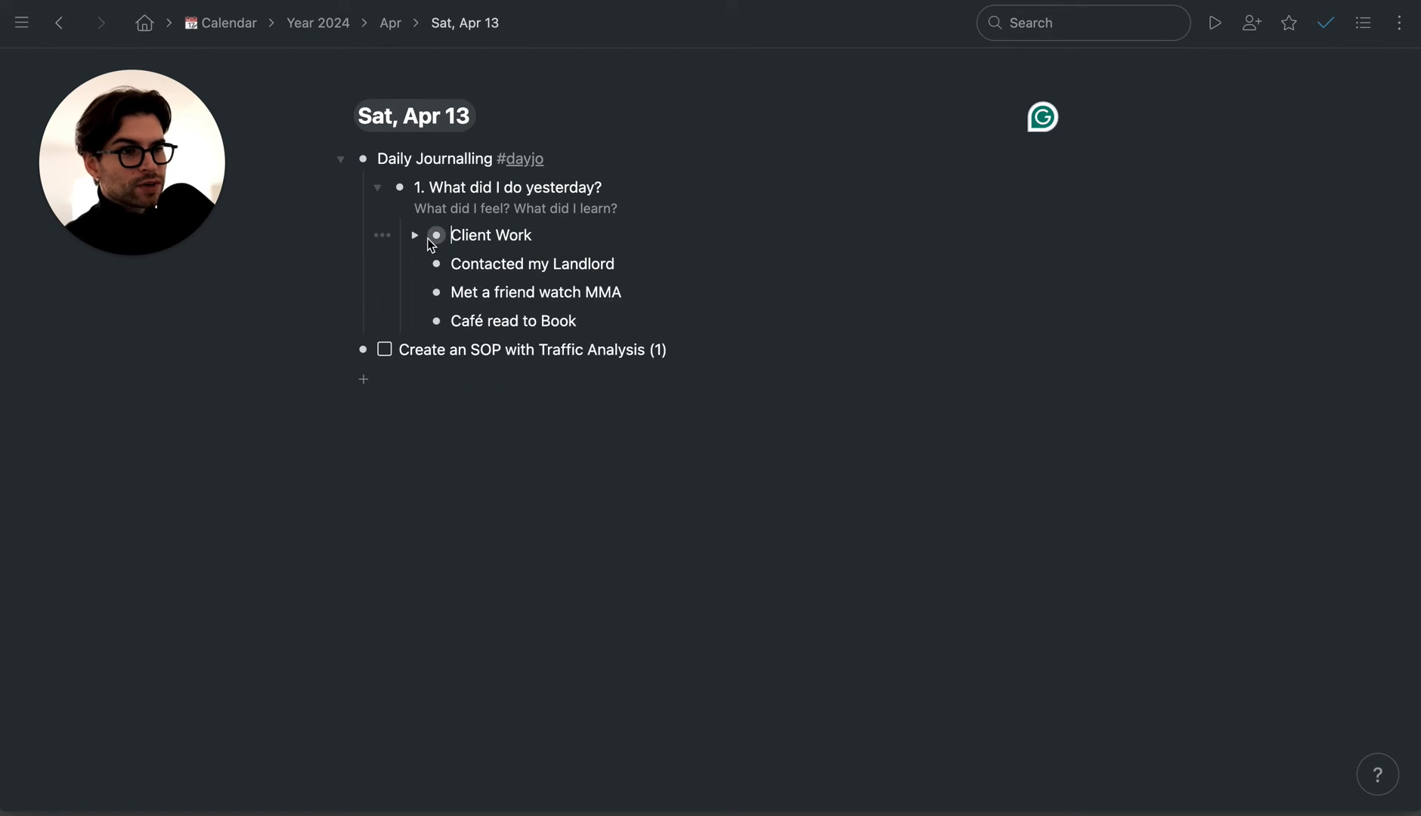
left_click(655, 263)
key("Return")
key("Tab")
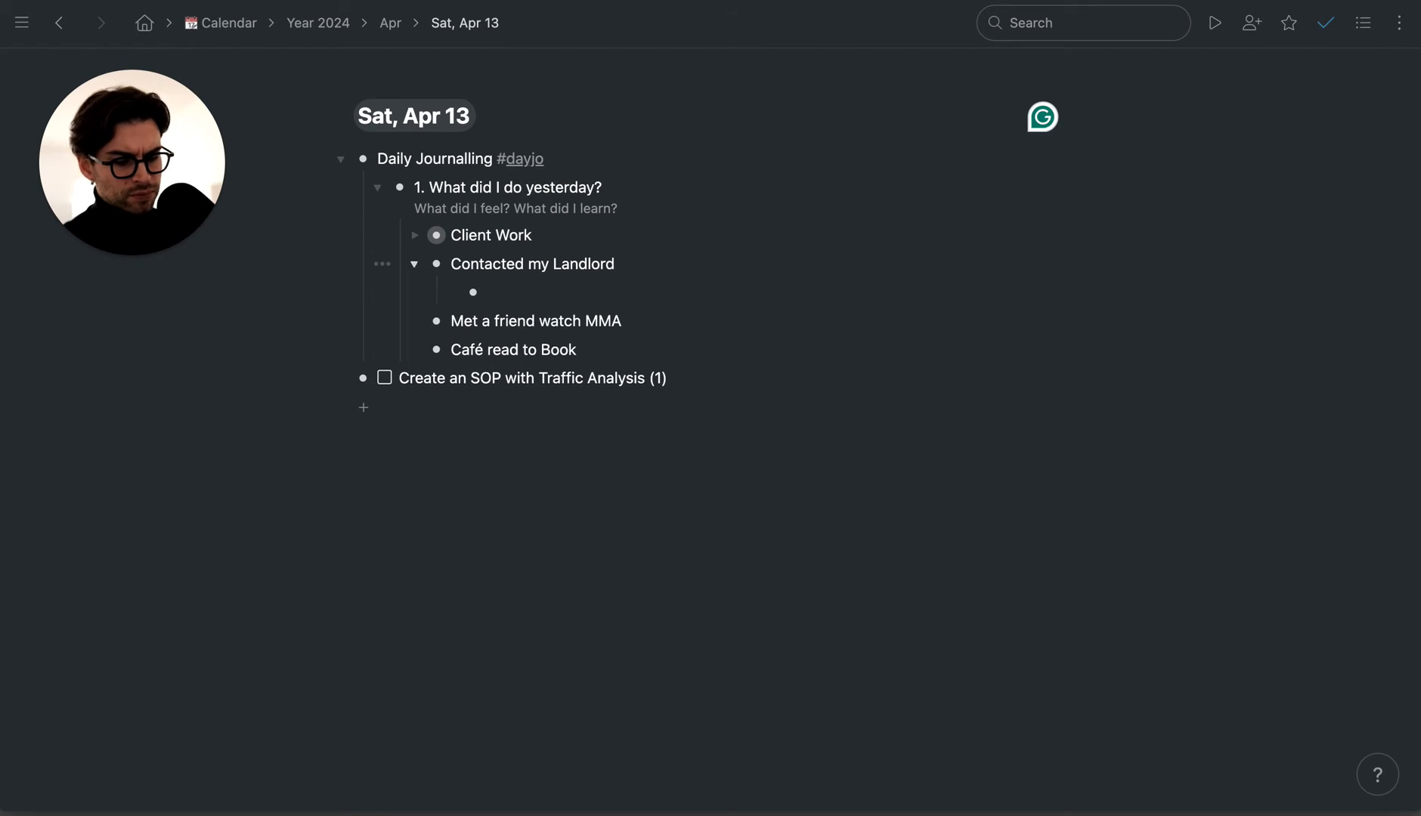
type("In Control")
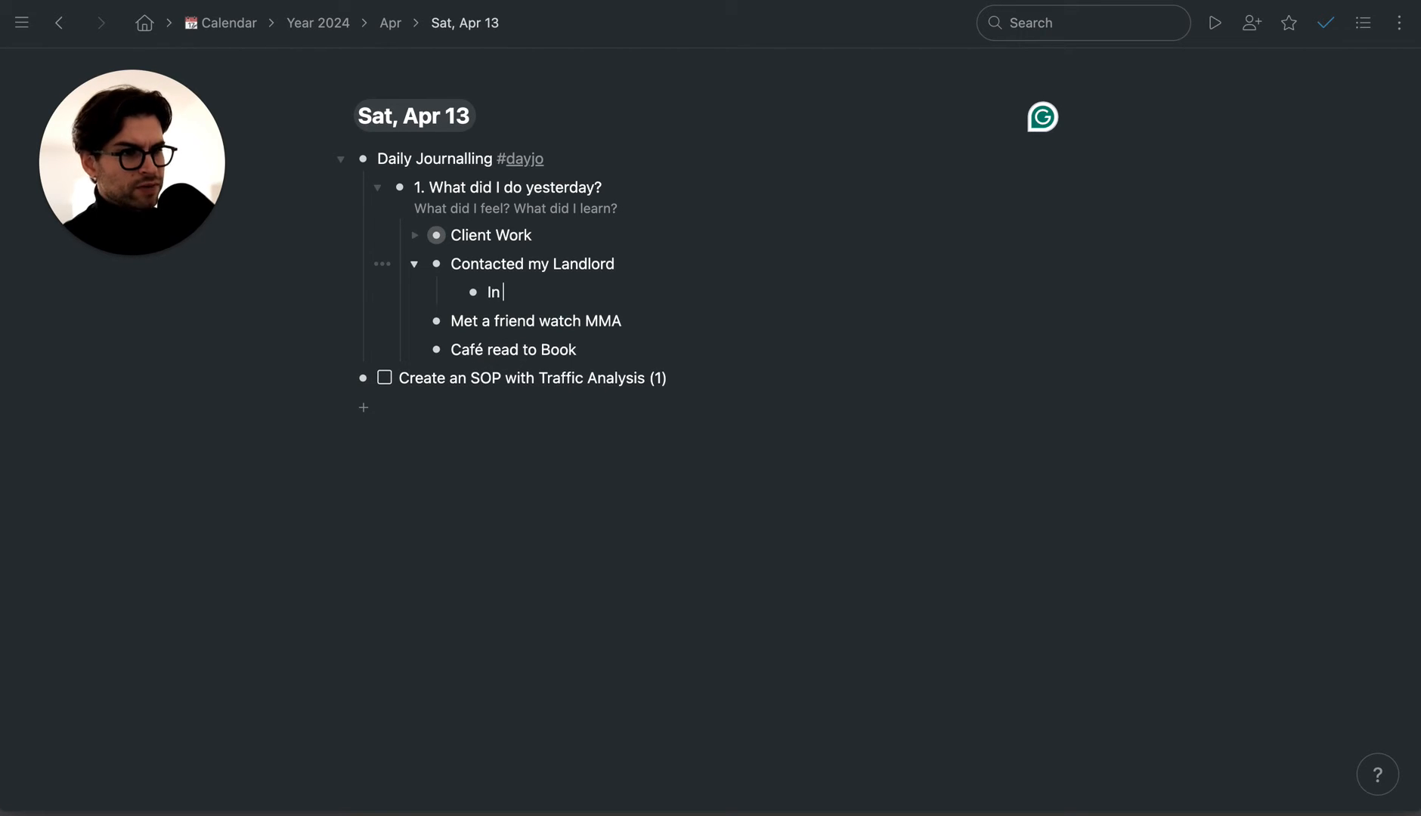
- Add "Good about myself being self employed" as the second nested bullet under Contacted my Landlord
key("Return")
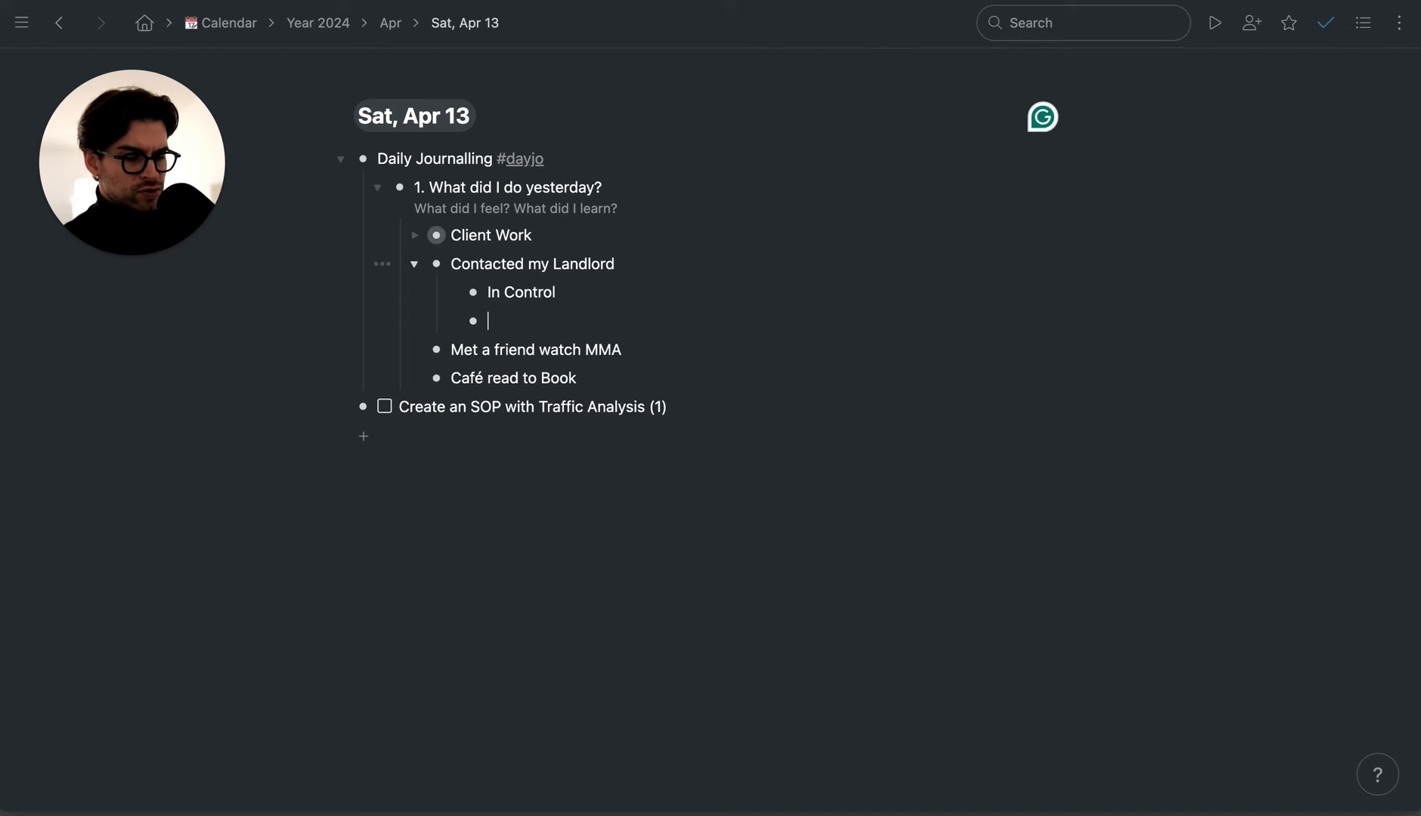
type("Go")
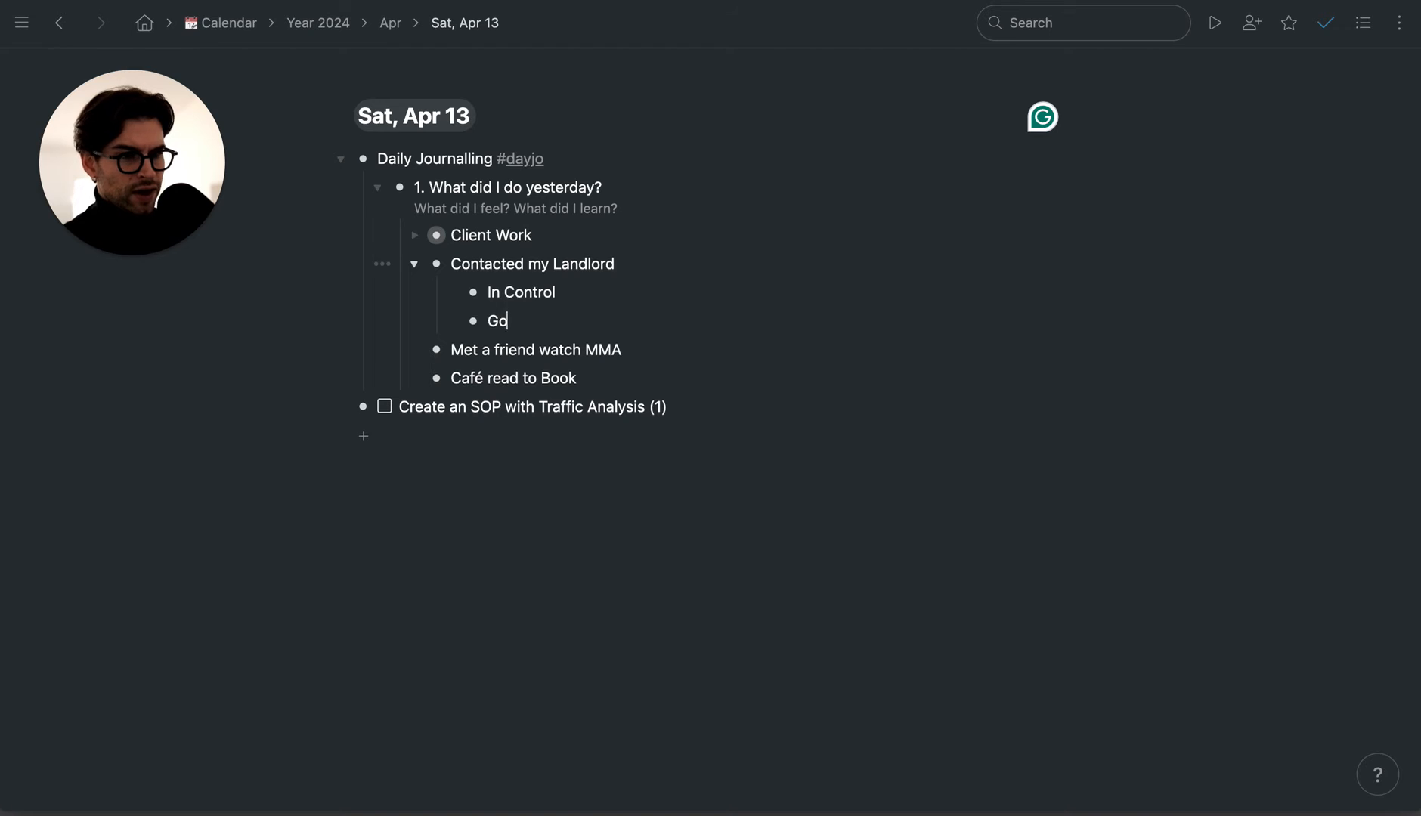
type("od about myself ")
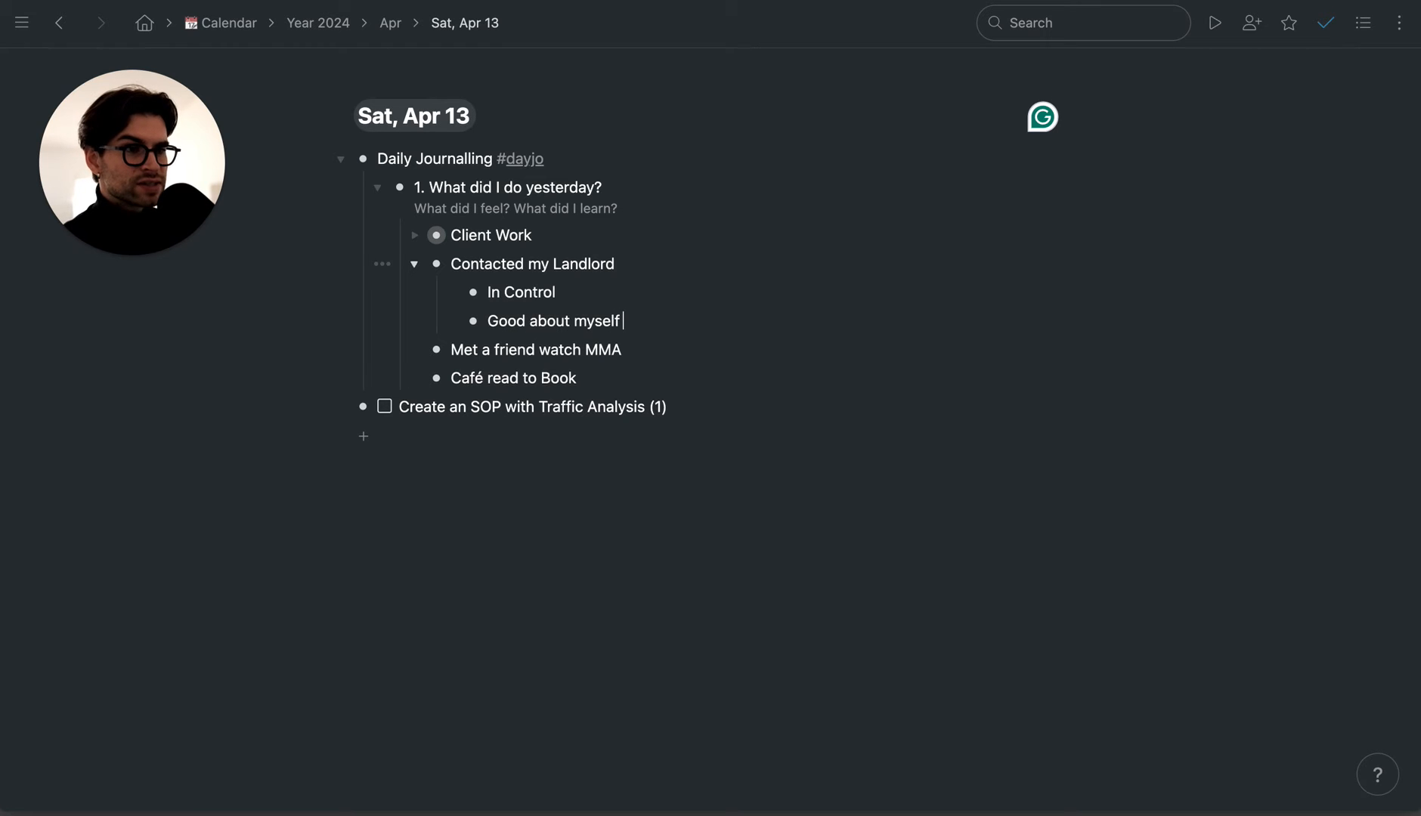
type("being s")
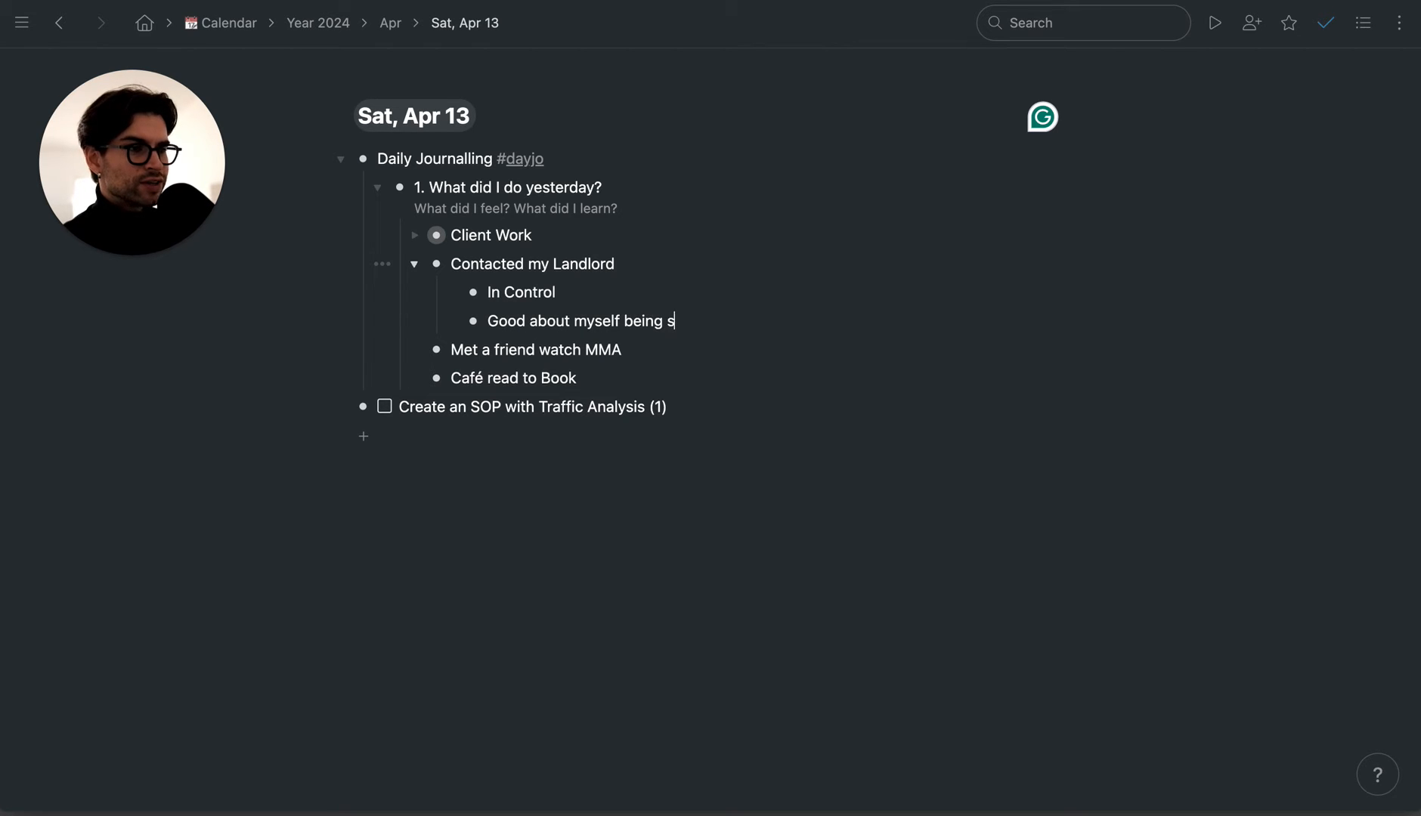
type("elf employed")
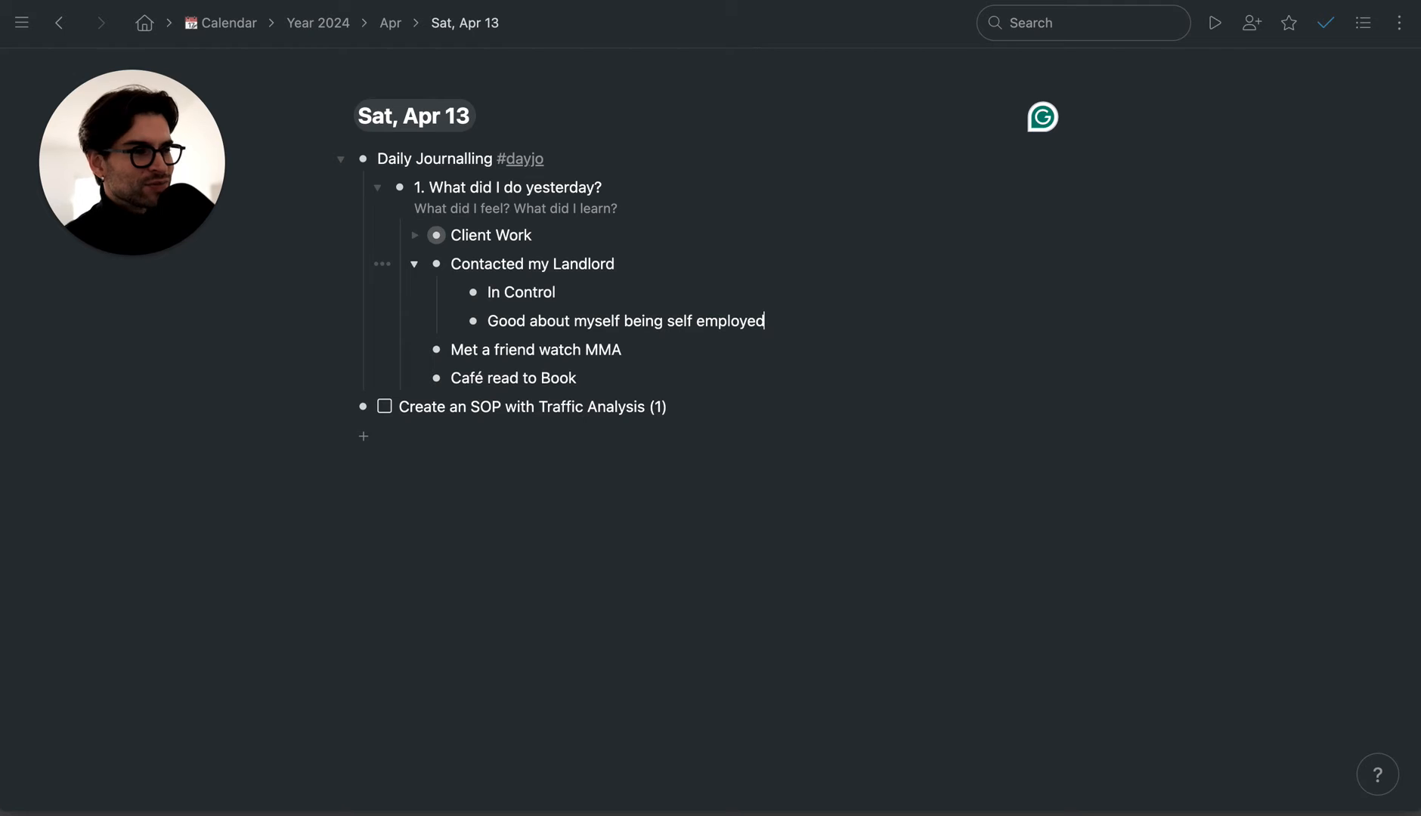
- Add "Grateful for being able to travel and work from abroad" as the third nested bullet under Contacted my Landlord
key("Return")
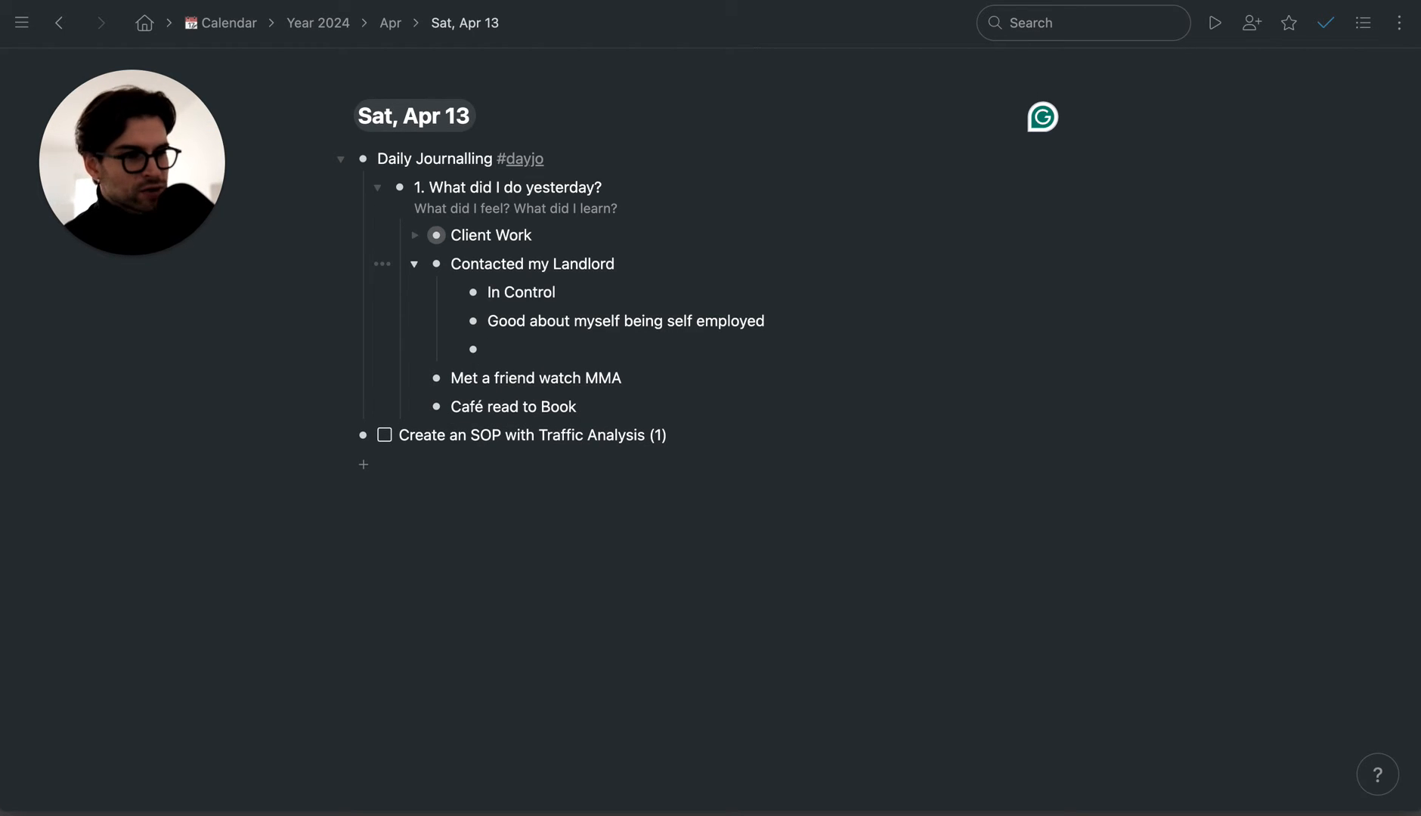
type("Grateful")
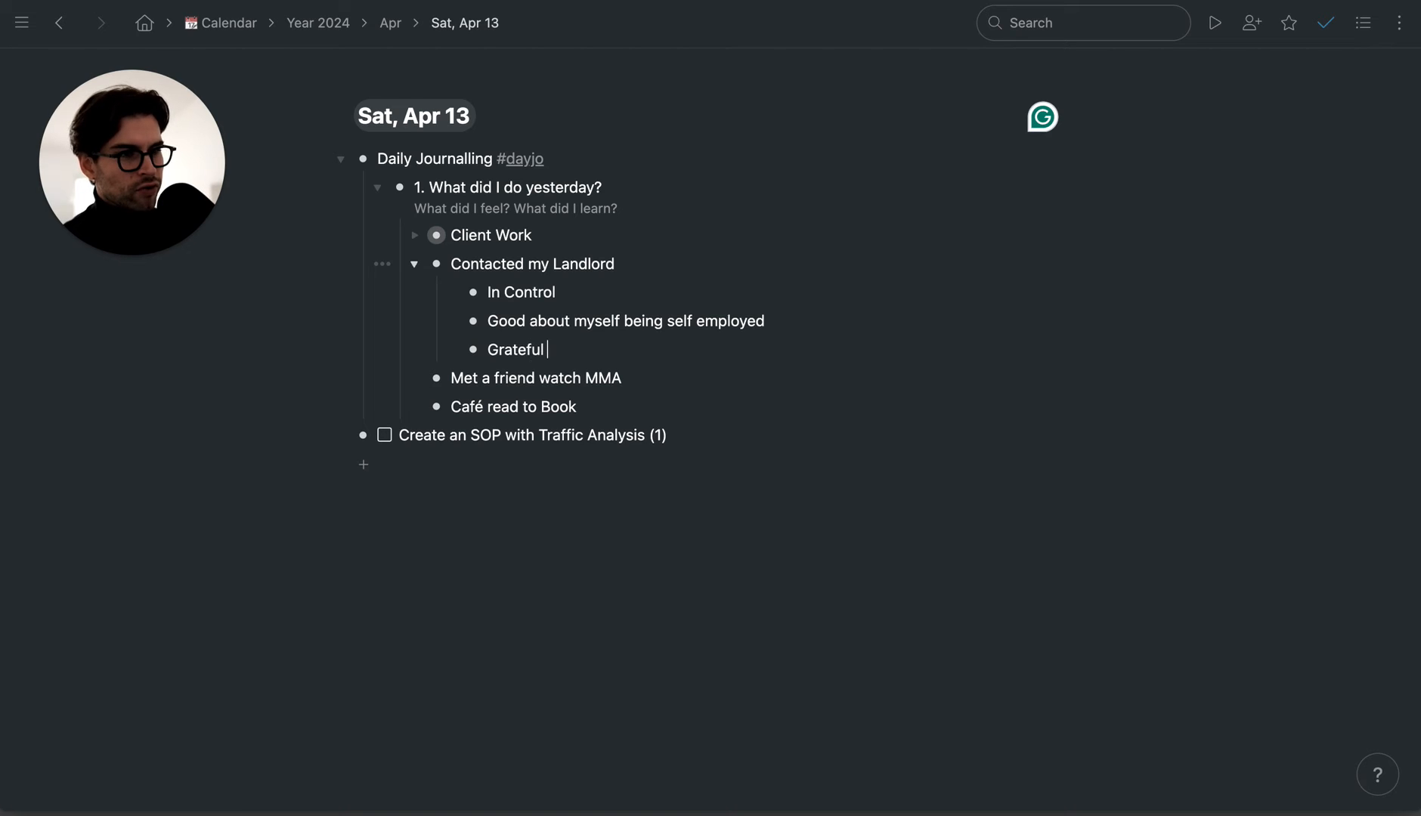
type(" for beign ab")
key("BackSpace")
key("BackSpace")
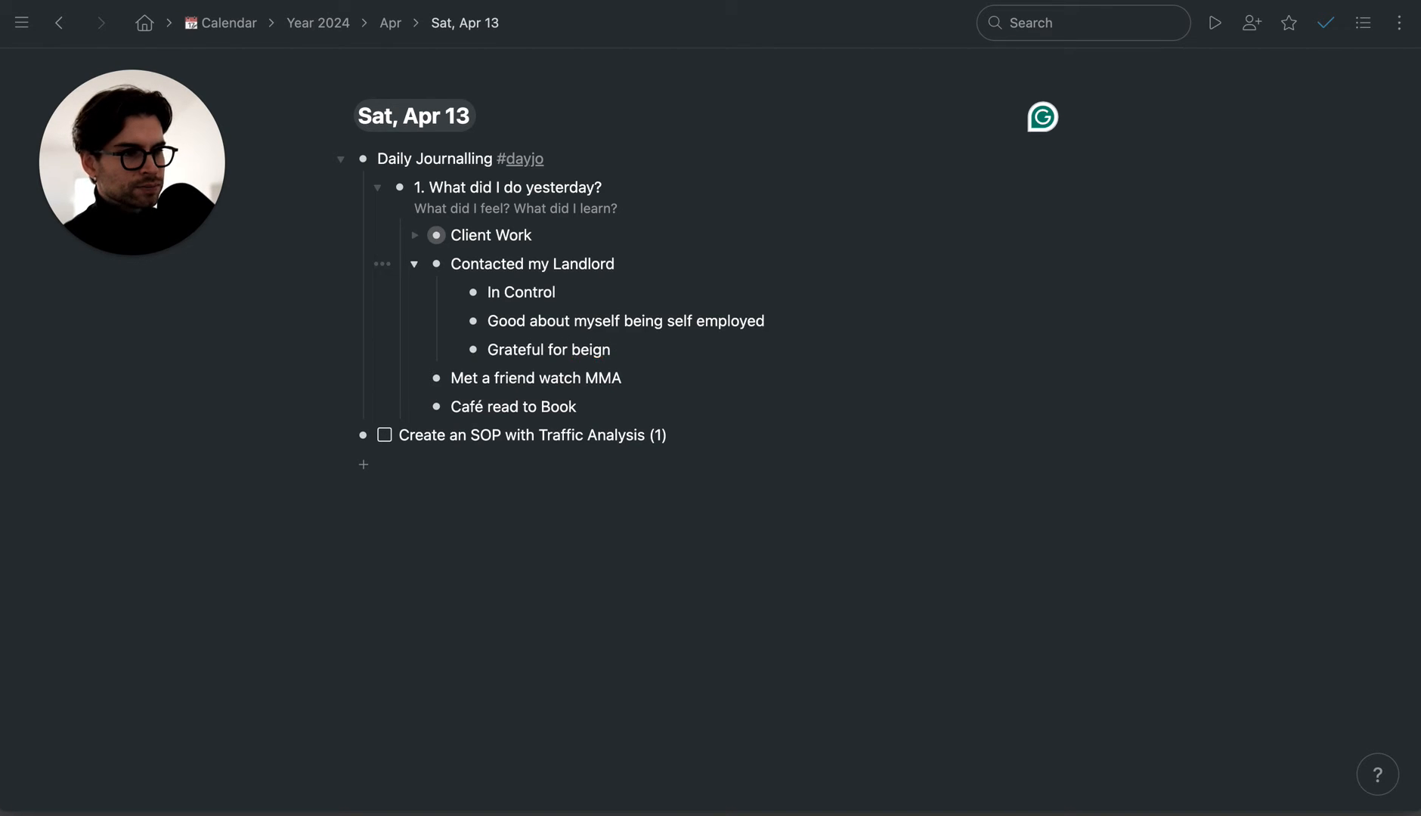
key("BackSpace")
key("BackSpace")
type("ng able to ")
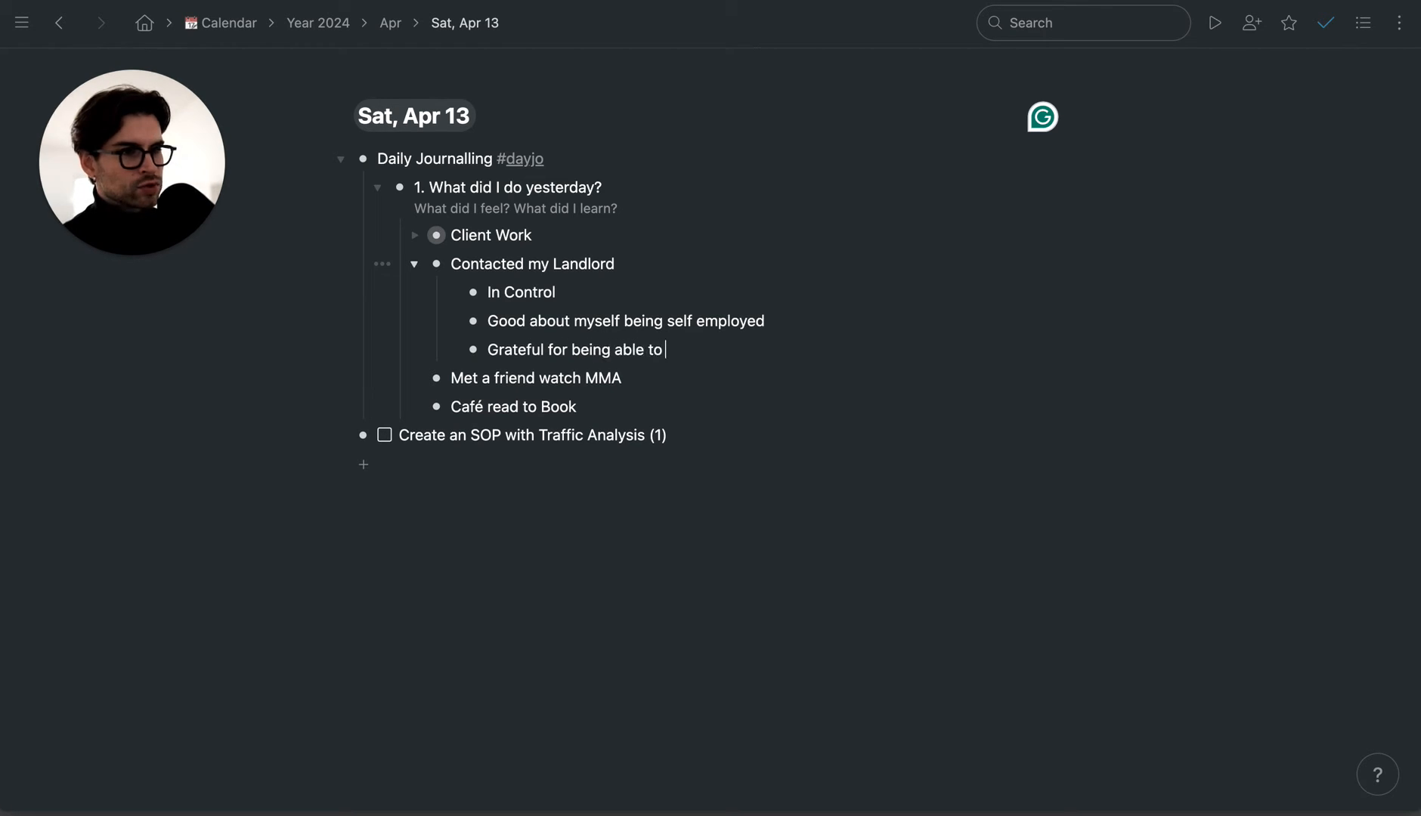
type("travel and work")
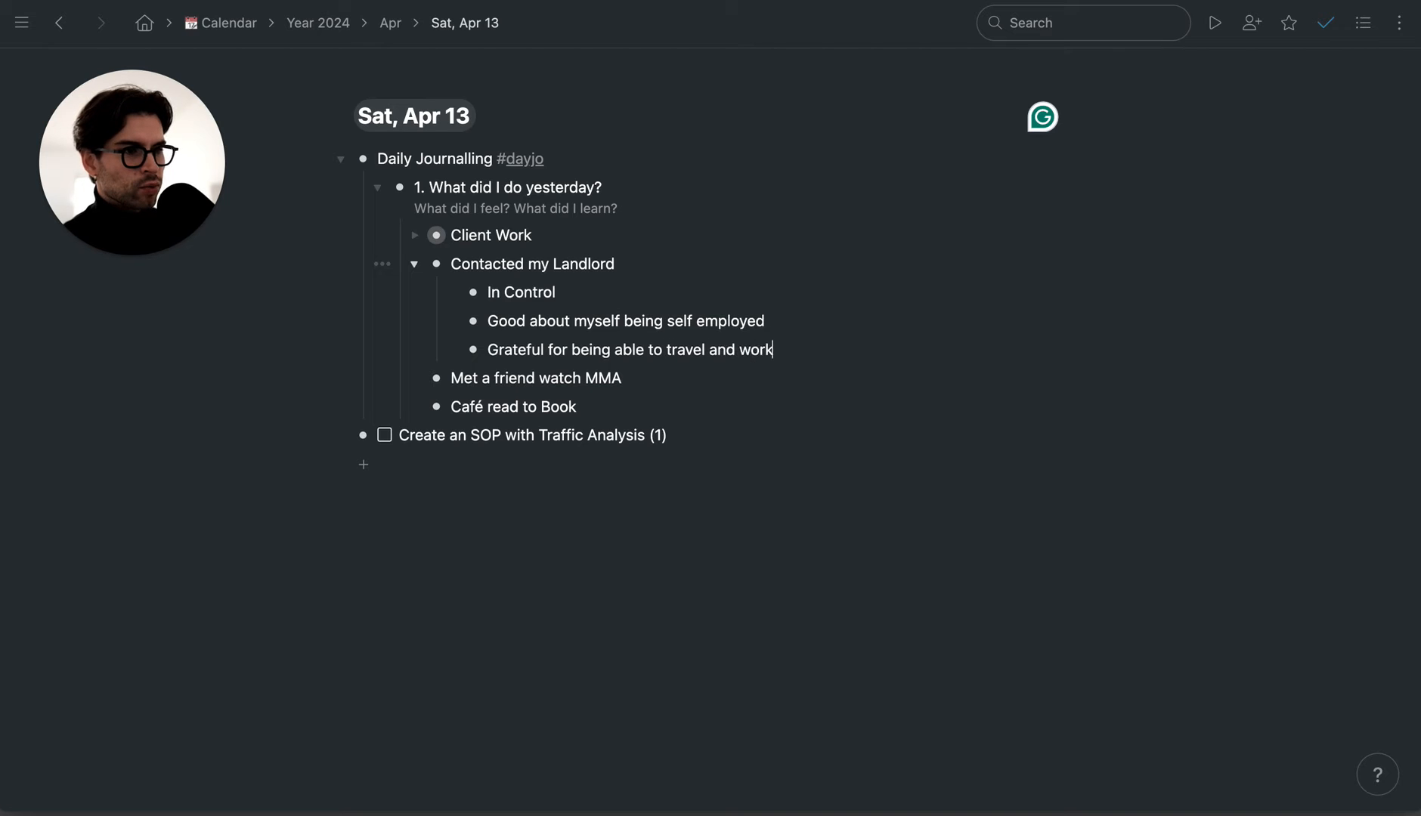
type(" from abroad")
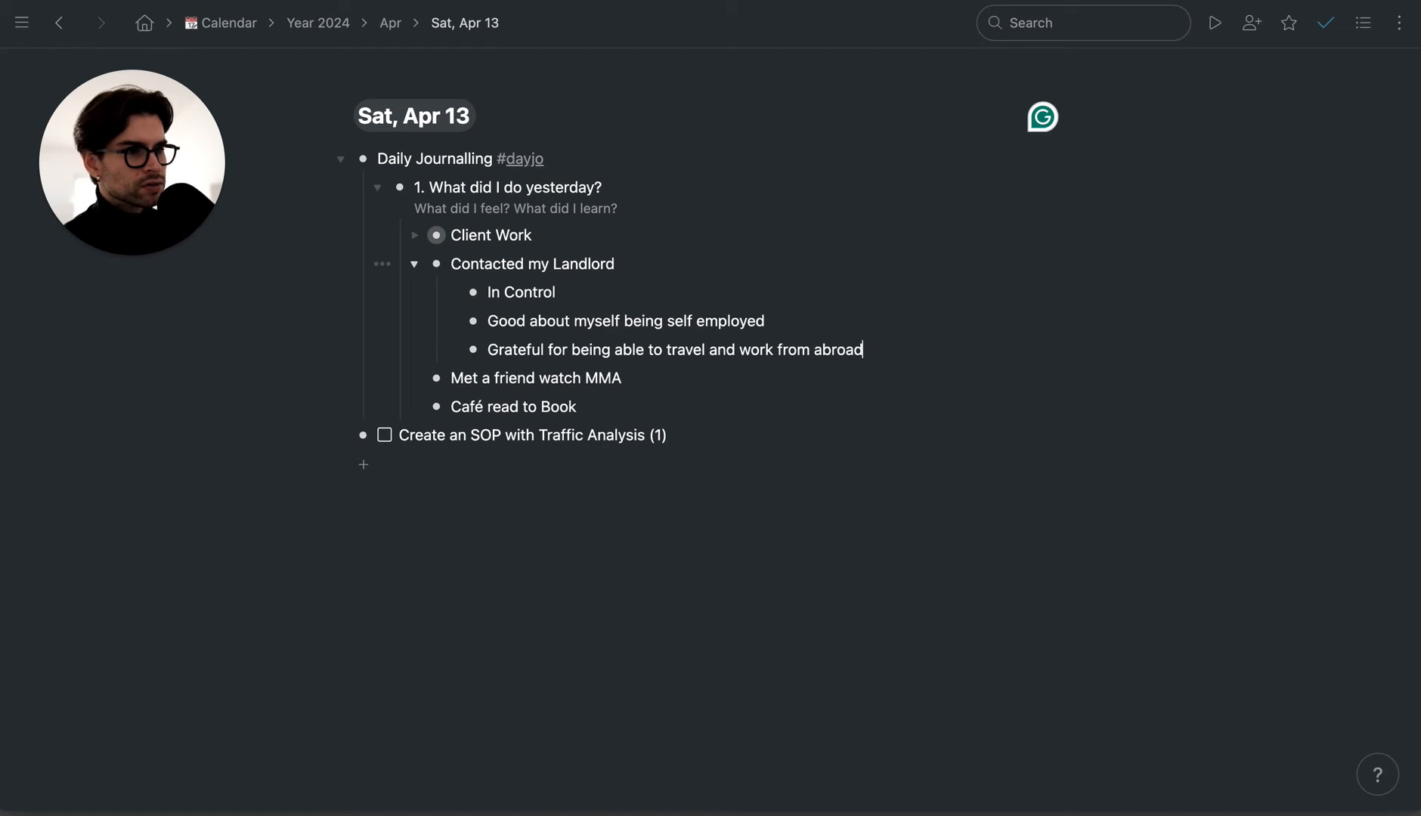
- Add "That I can follow through with my intentions" as the fourth nested bullet under Contacted my Landlord
key("Return")
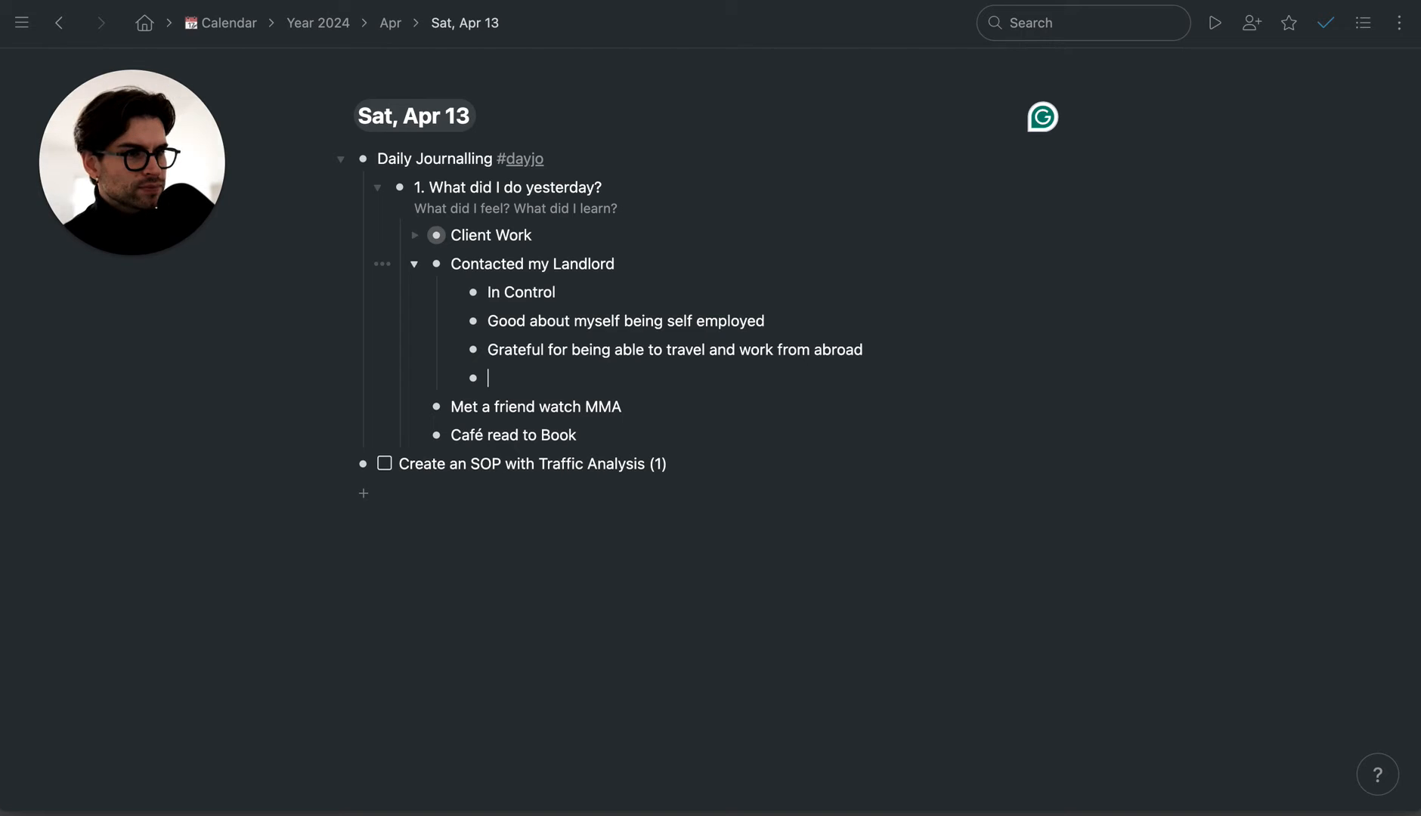
type("That I can")
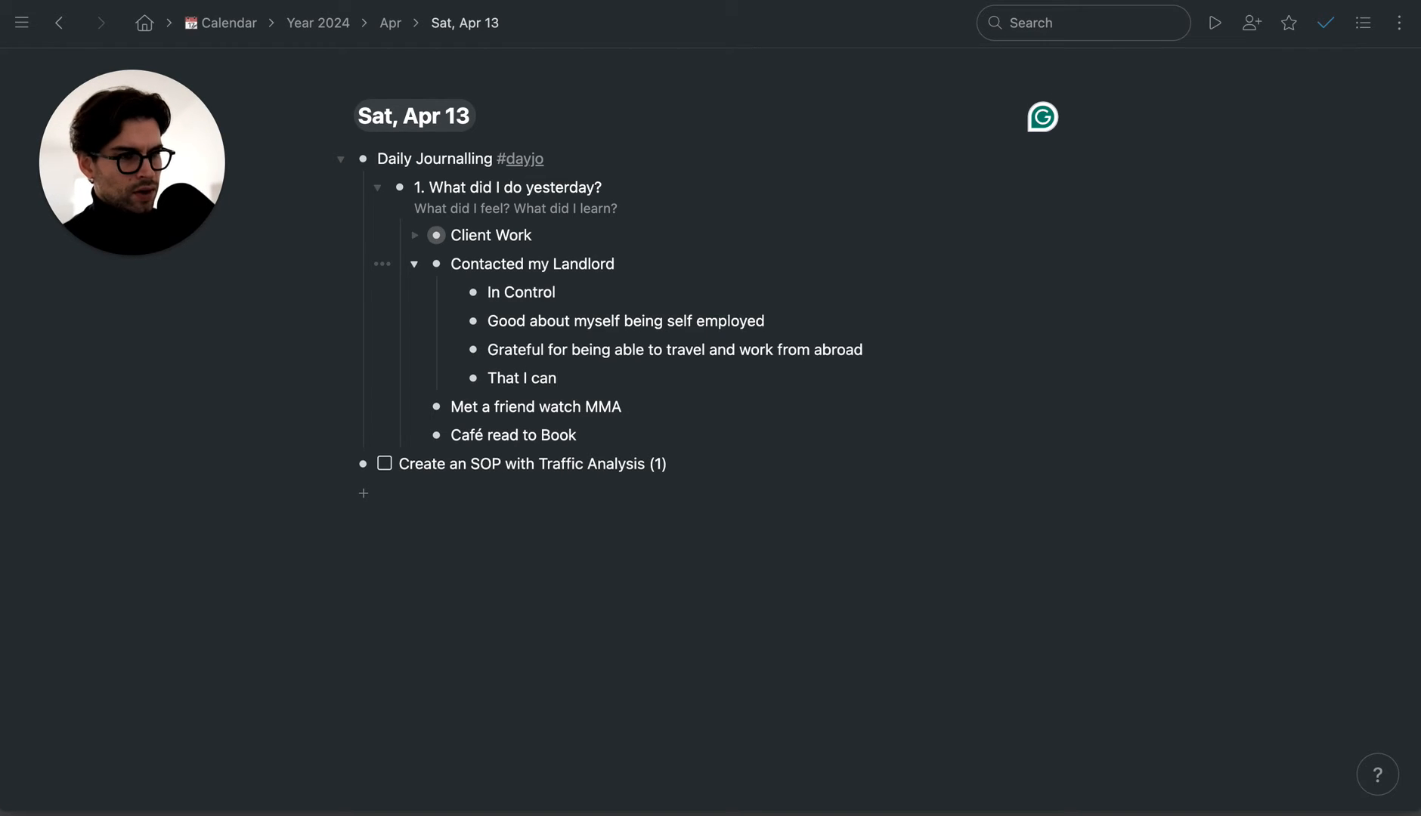
type(" follow")
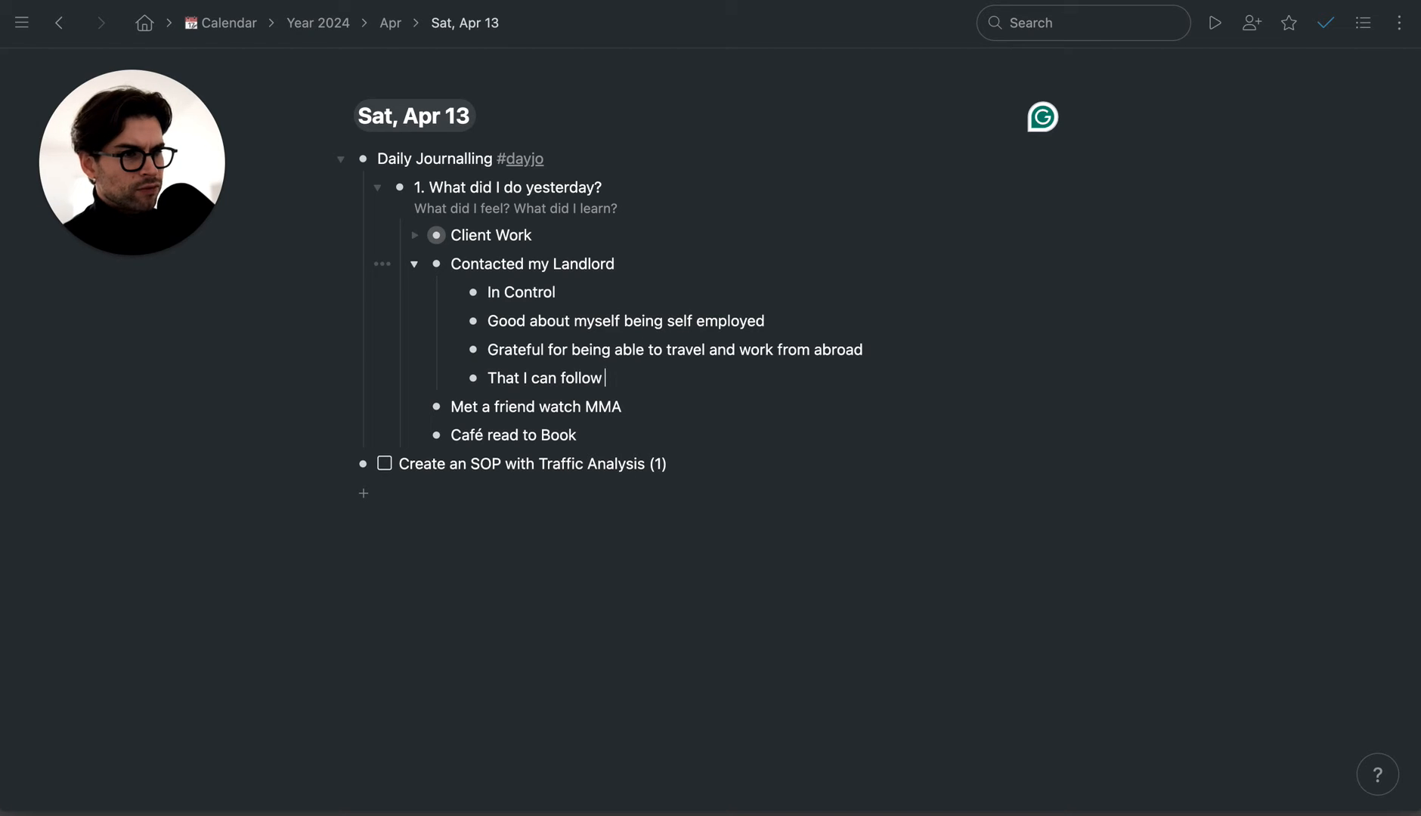
type(" through with the things")
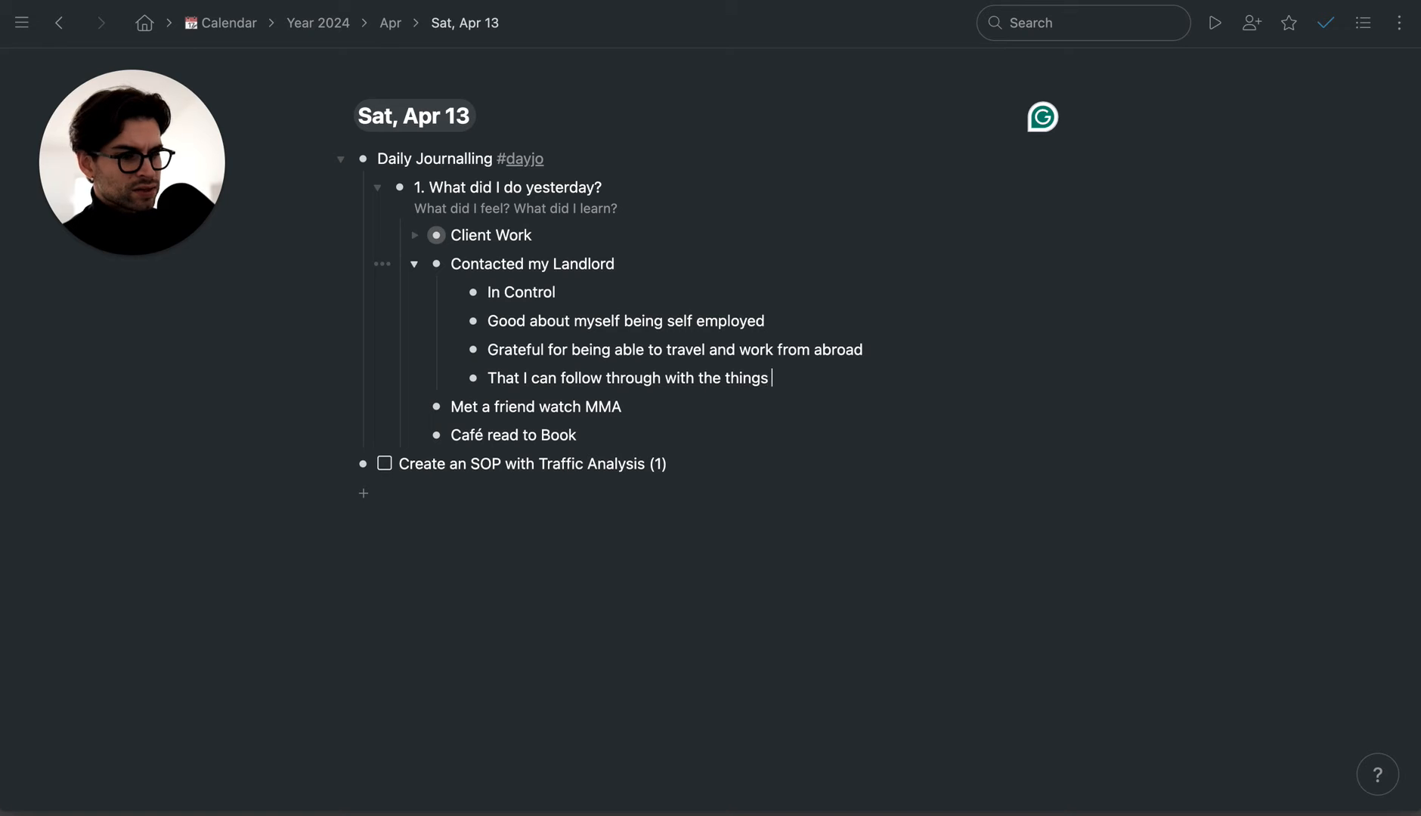
key("BackSpace")
key("BackSpace")
key("BackSpace")
key("BackSpace")
key("BackSpace")
key("BackSpace")
key("BackSpace")
key("BackSpace")
key("BackSpace")
key("BackSpace")
type("my i")
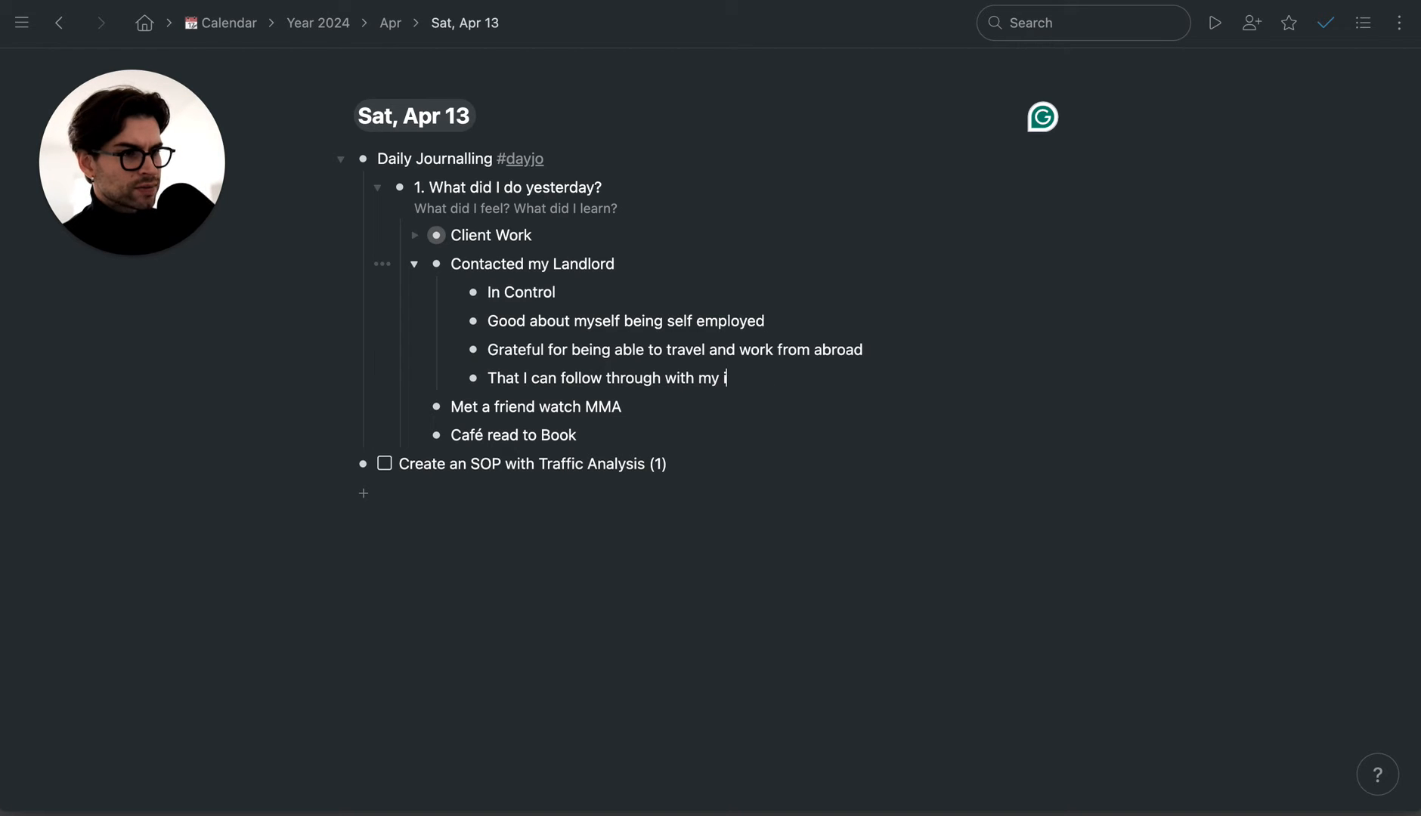
type("ntentions")
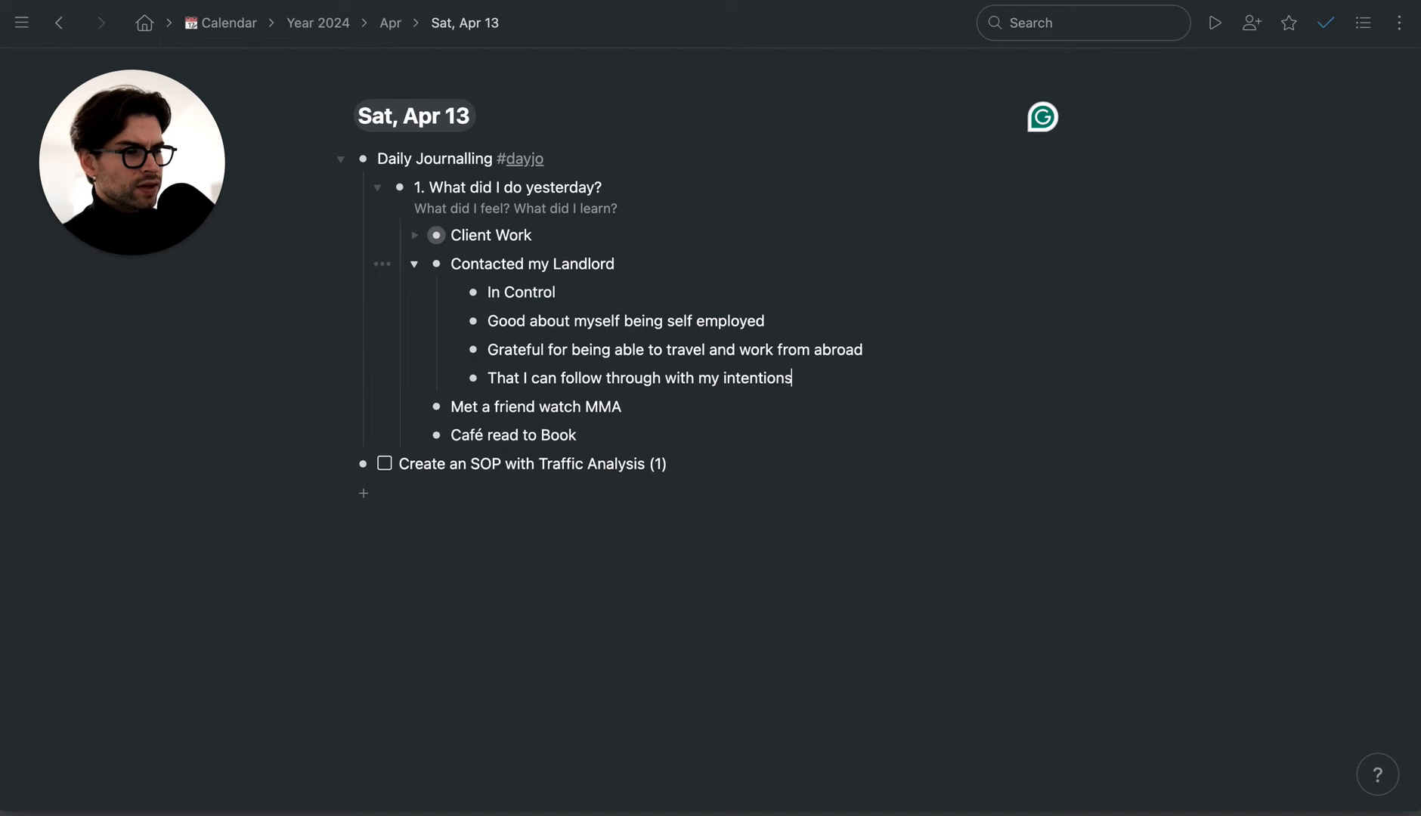
- Add "If there's a goal, there's a way to reach" as the fifth nested bullet under Contacted my Landlord
key("Return")
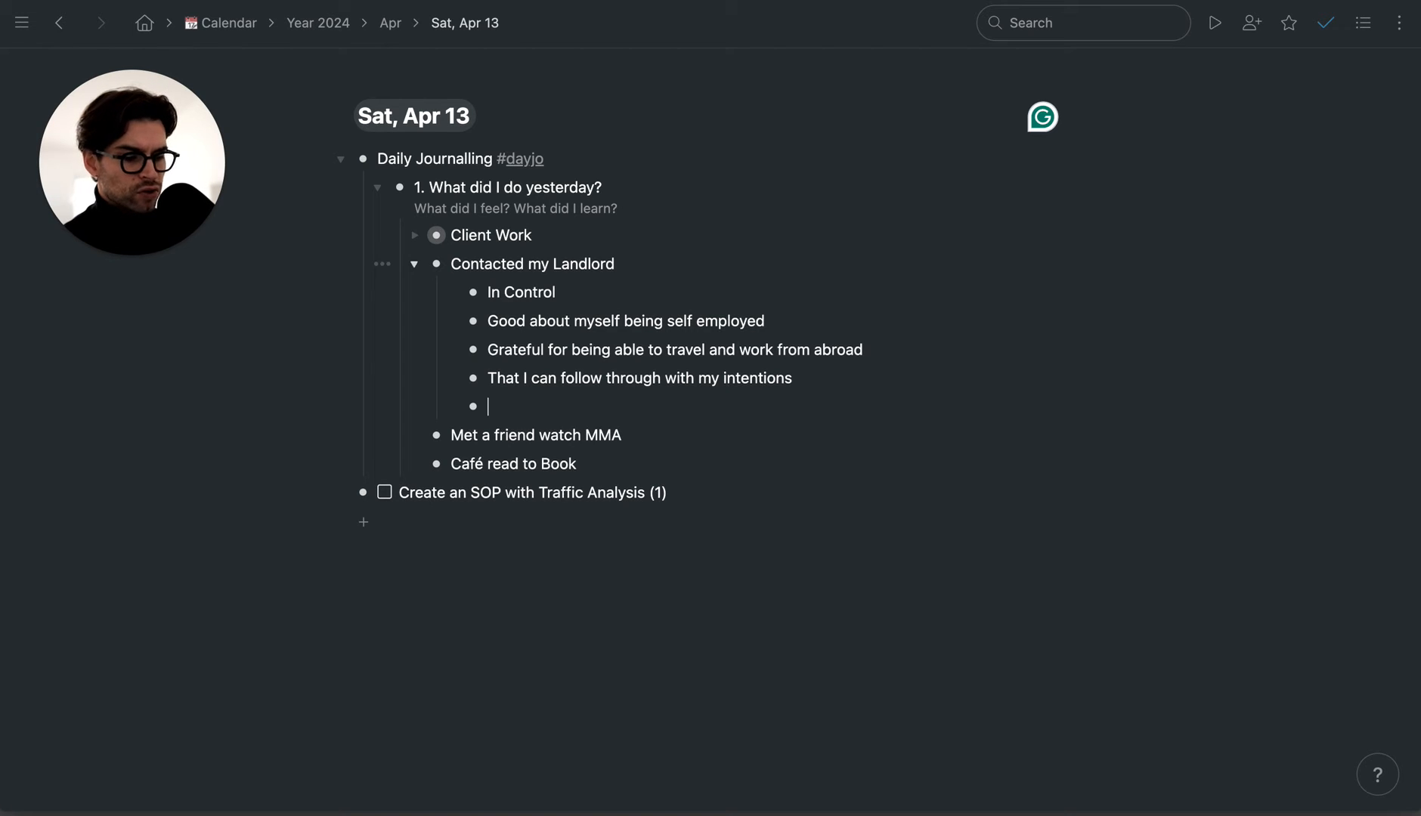
type("If there's a ")
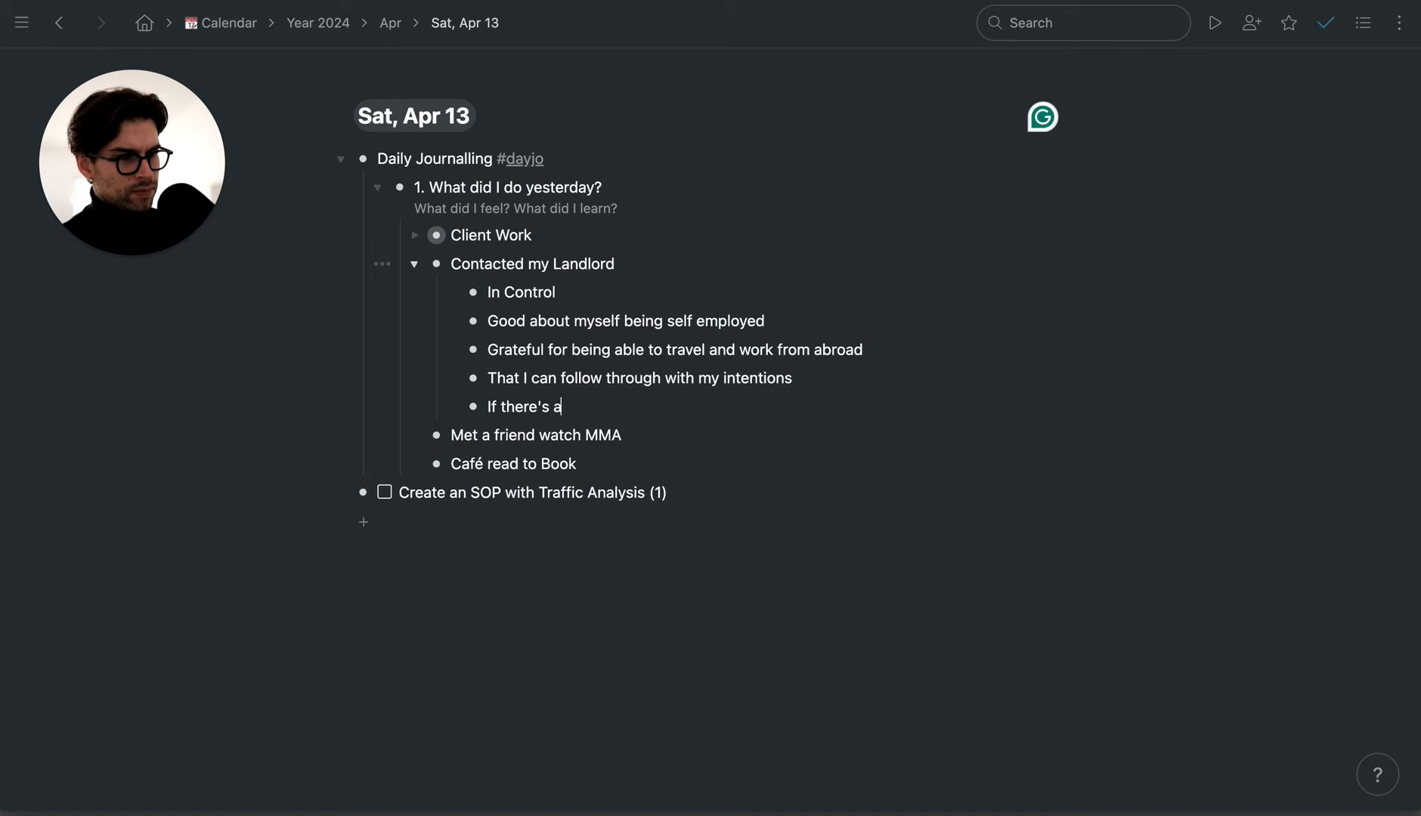
type("goal, there#s a")
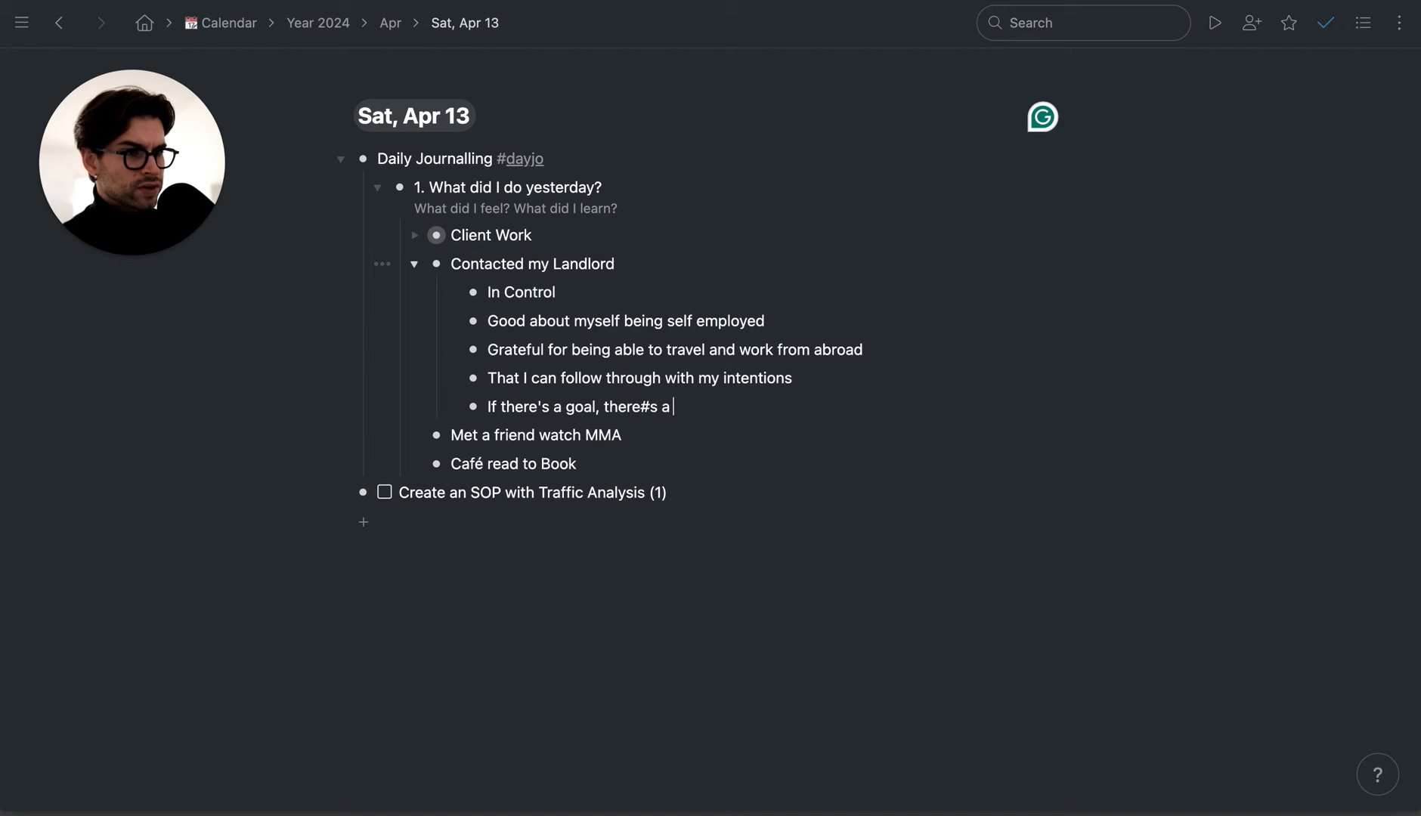
key("BackSpace")
key("BackSpace")
key("BackSpace")
key("BackSpace")
key("BackSpace")
type("'s a way")
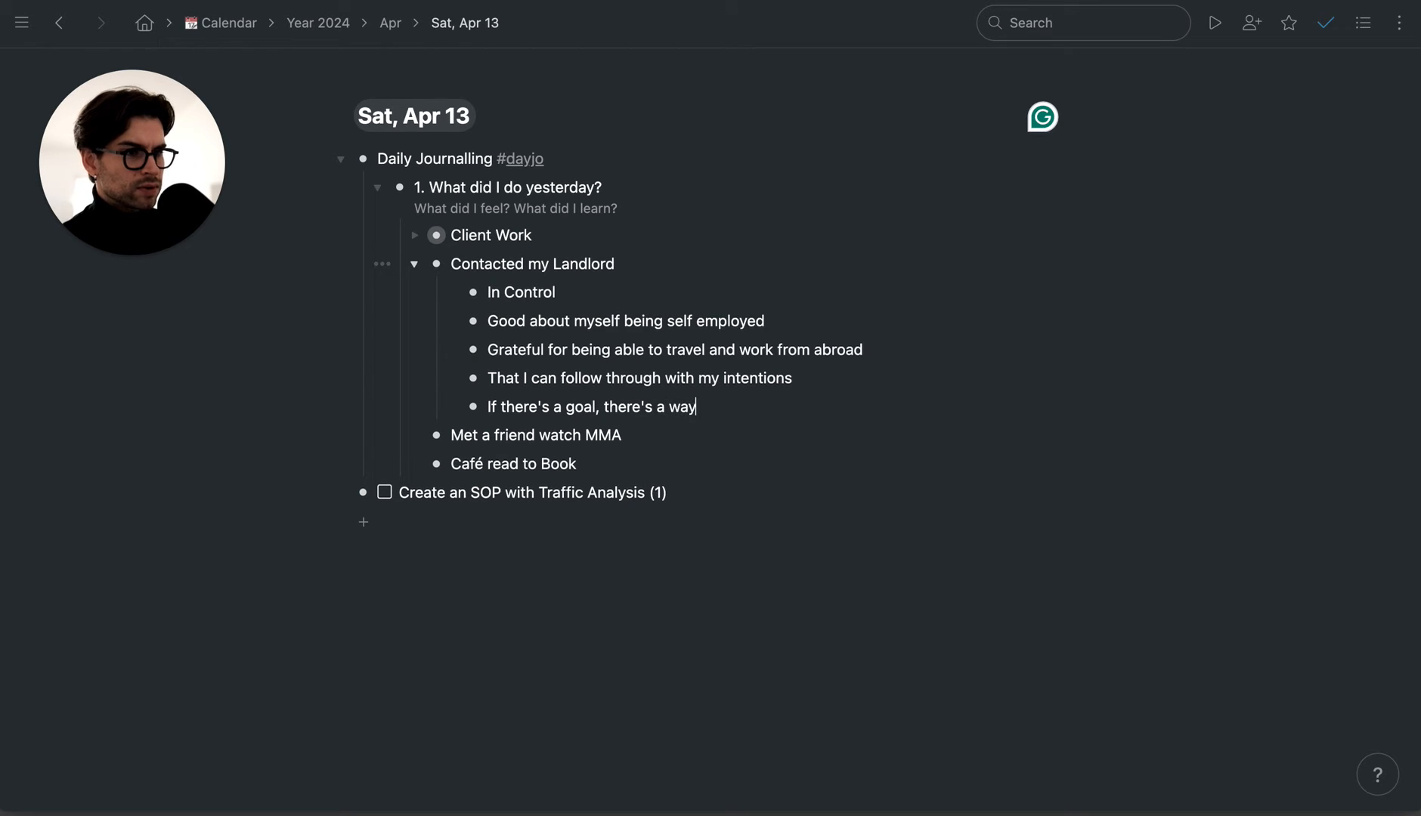
type(" to reach")
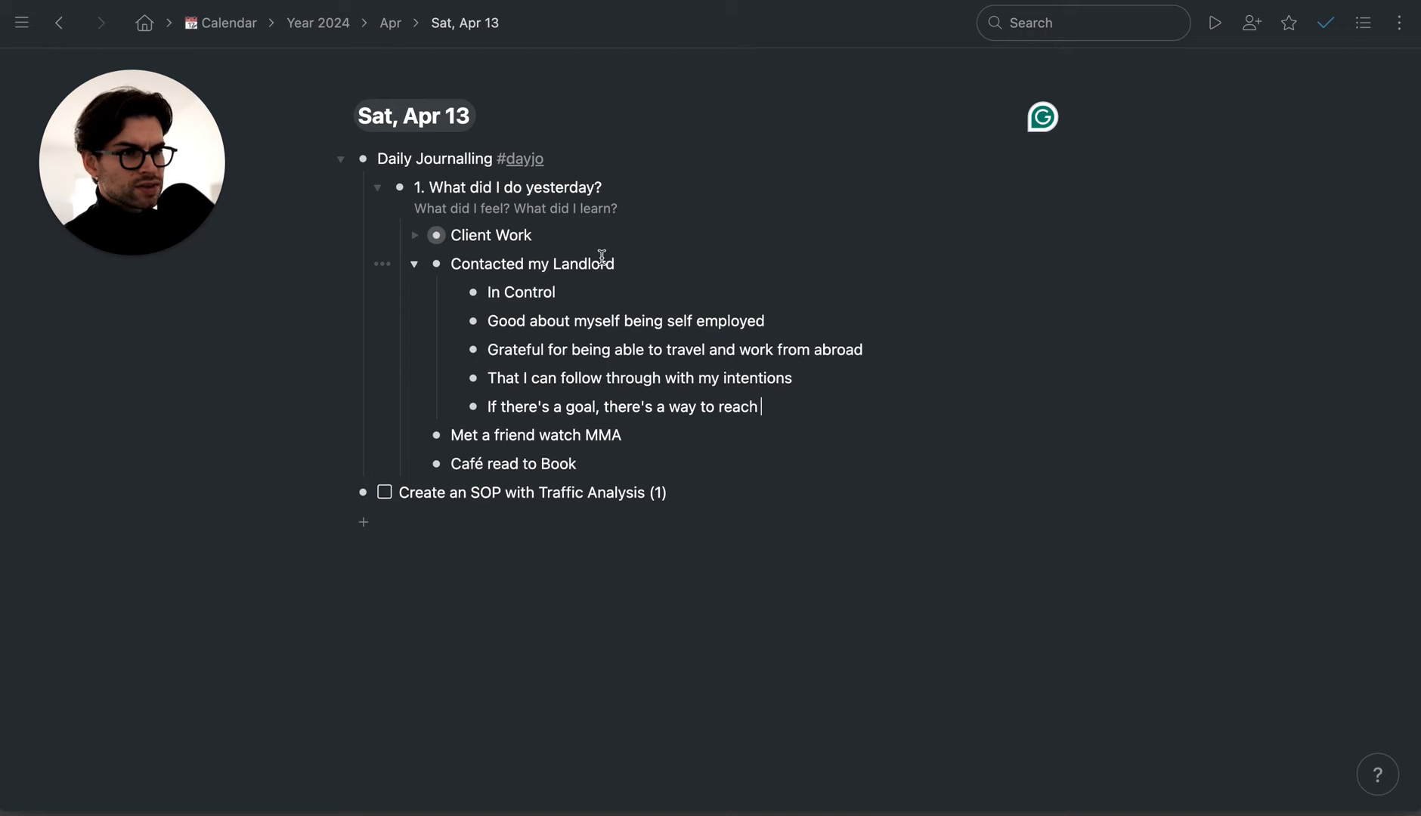
- Complete the goal bullet's sentence with "it" and tag it #lesson and #epiphany
left_click(490, 380)
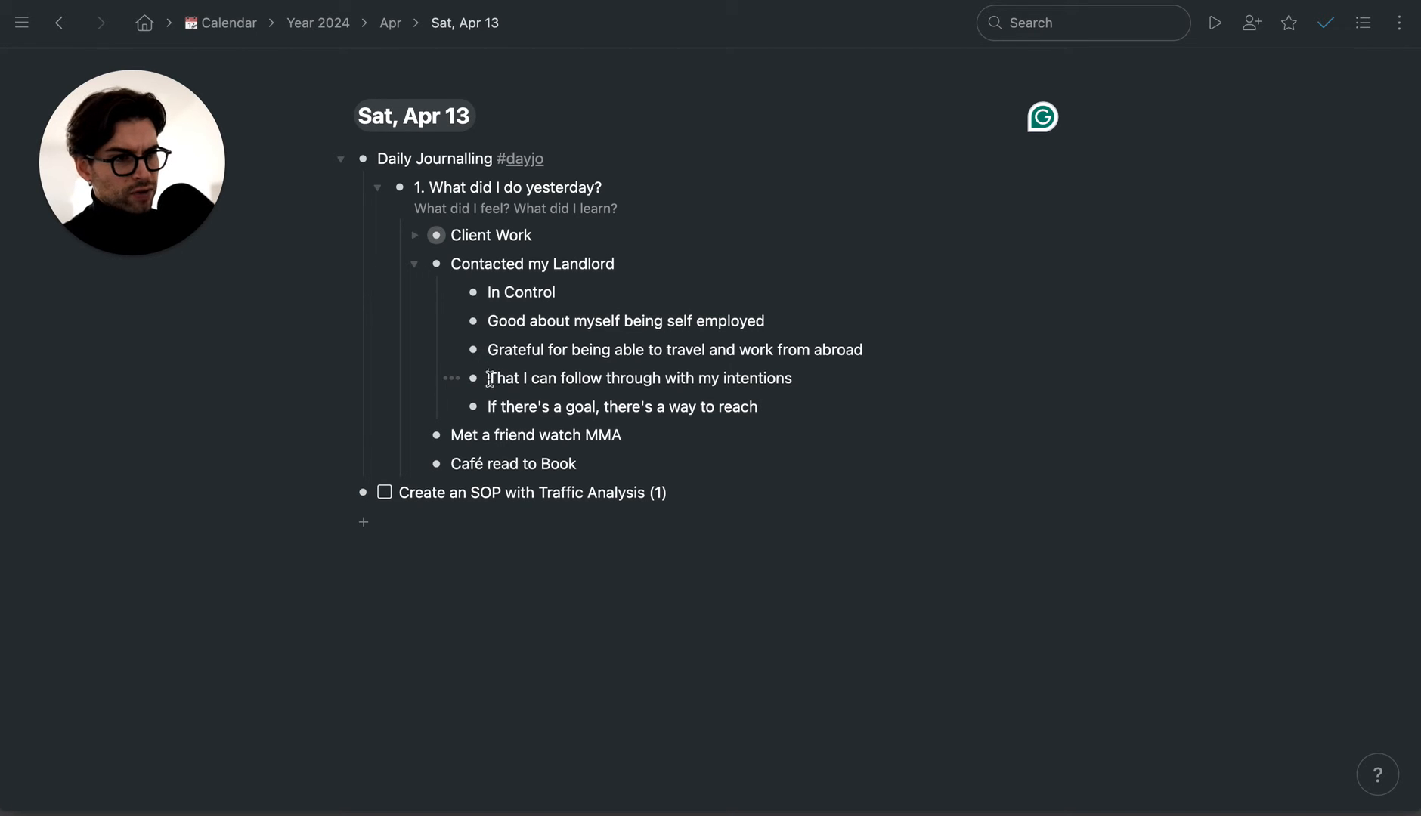
left_click(803, 405)
type("it #lesson ")
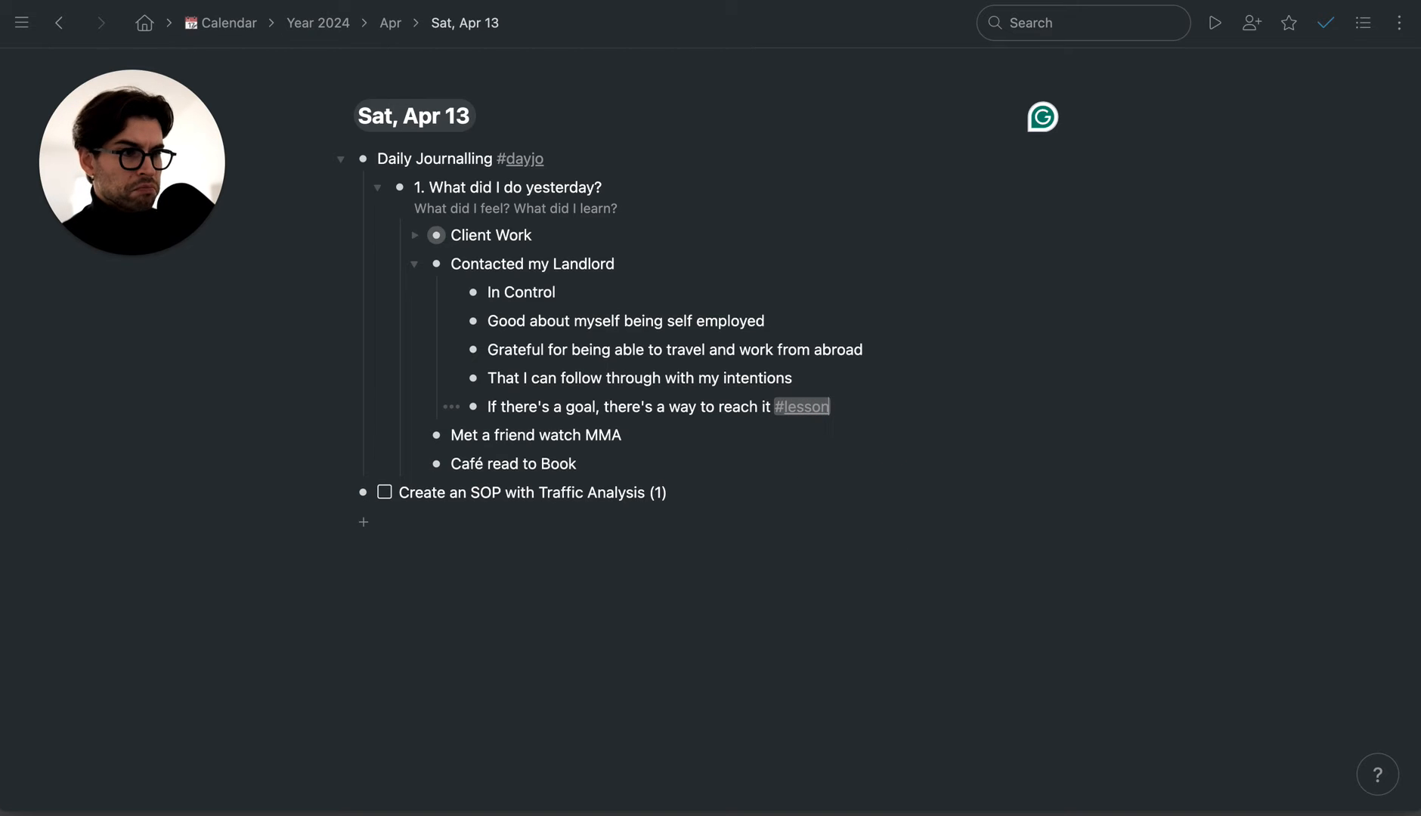
type("a")
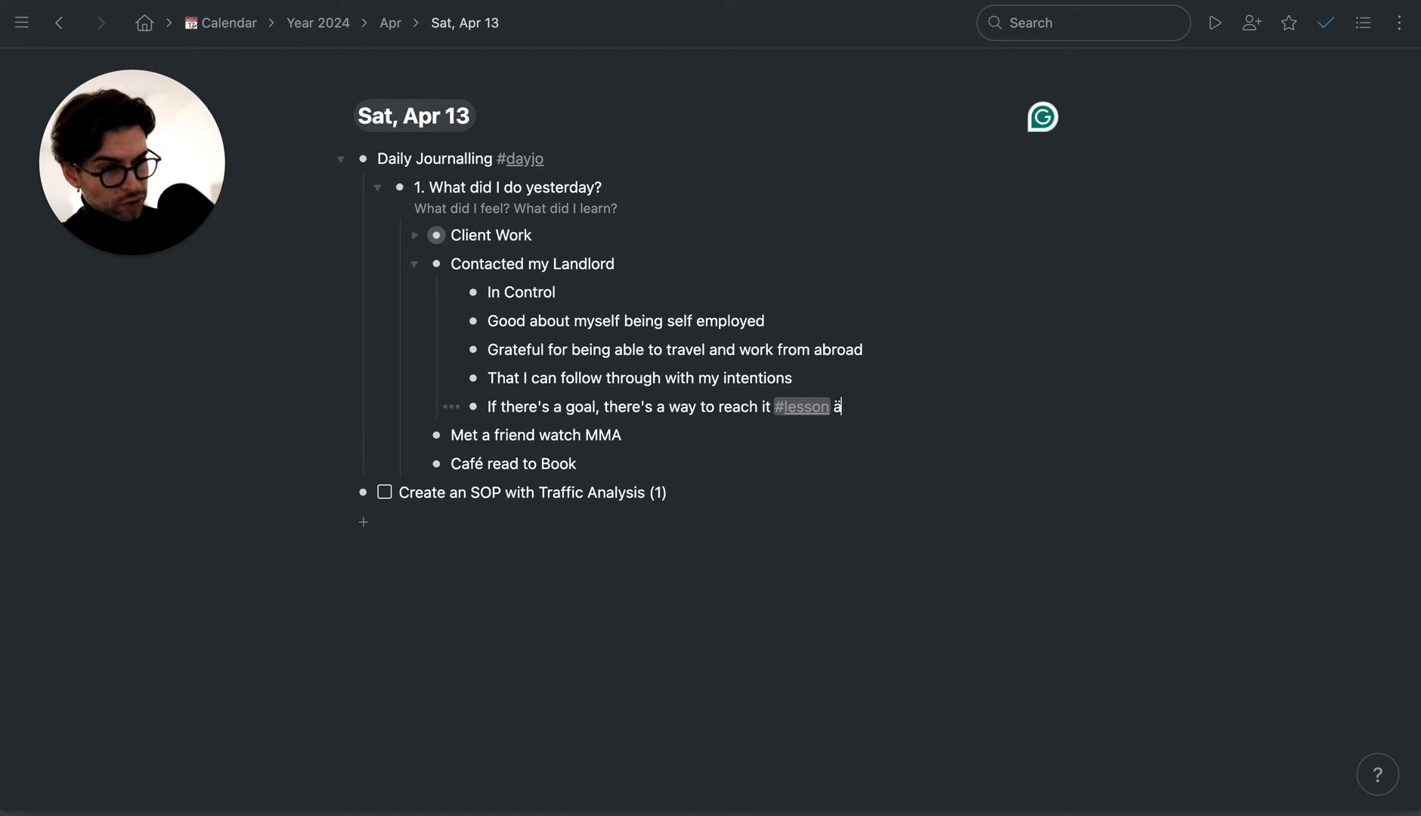
key("BackSpace")
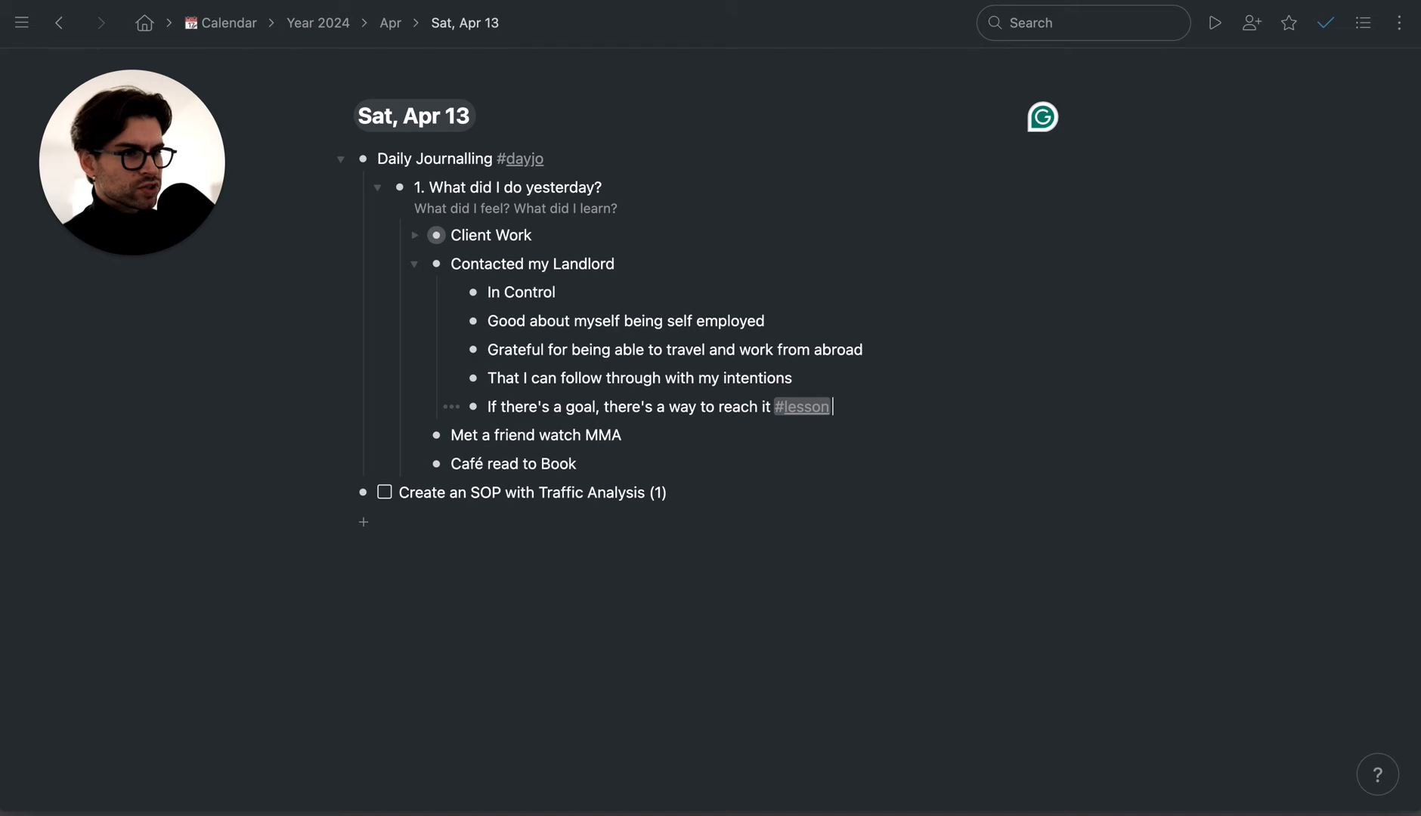
type("#e")
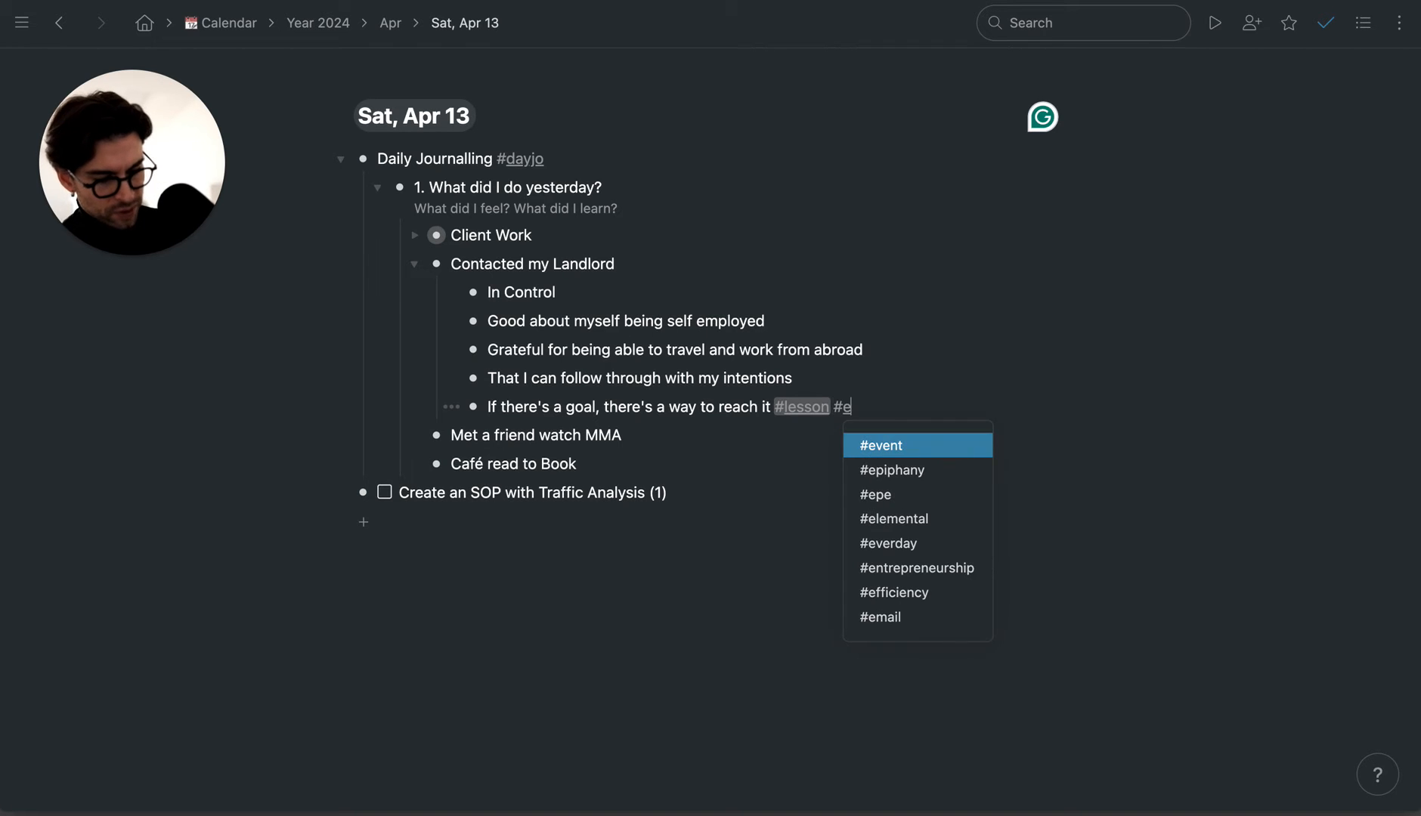
type("pih")
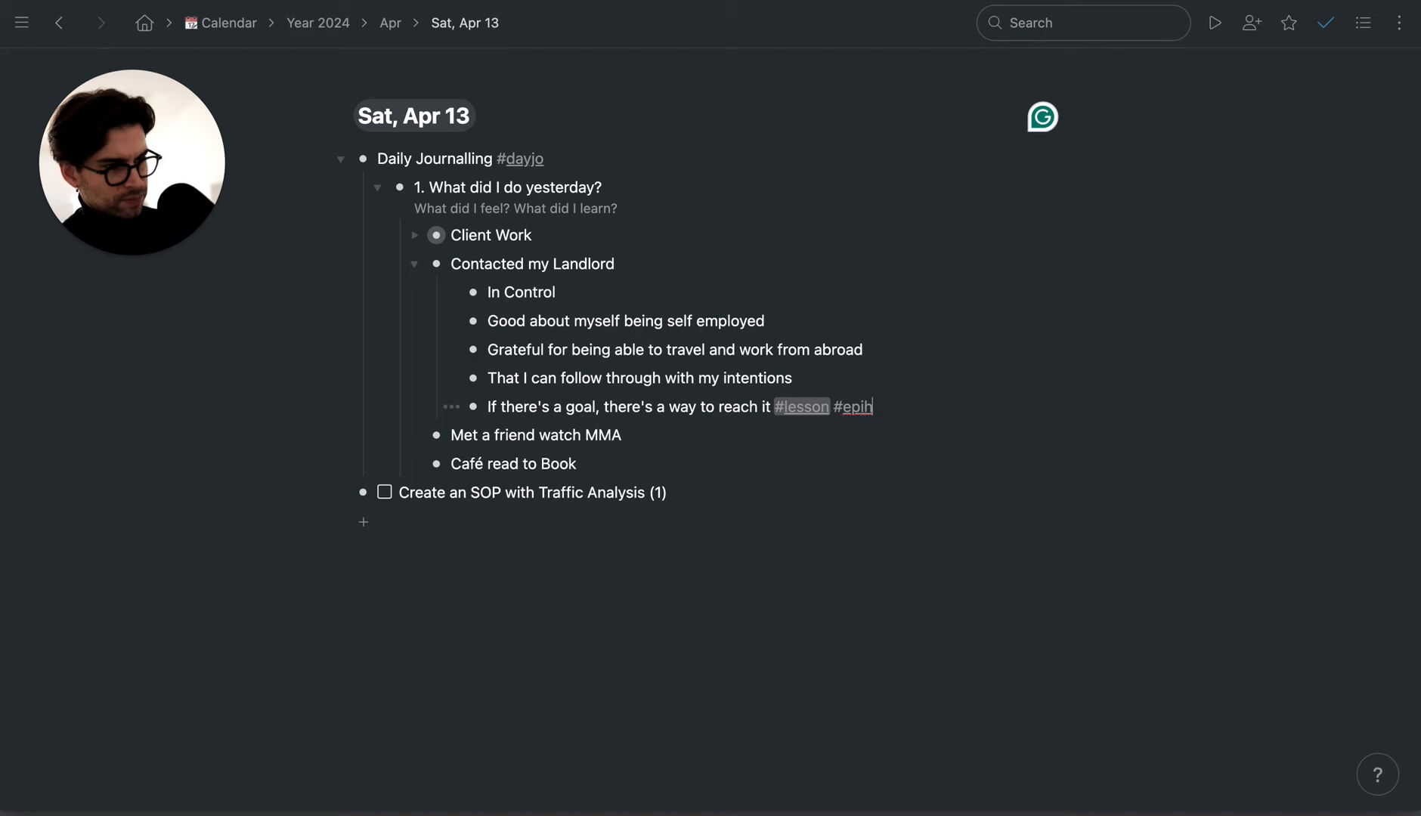
key("BackSpace")
type("phany")
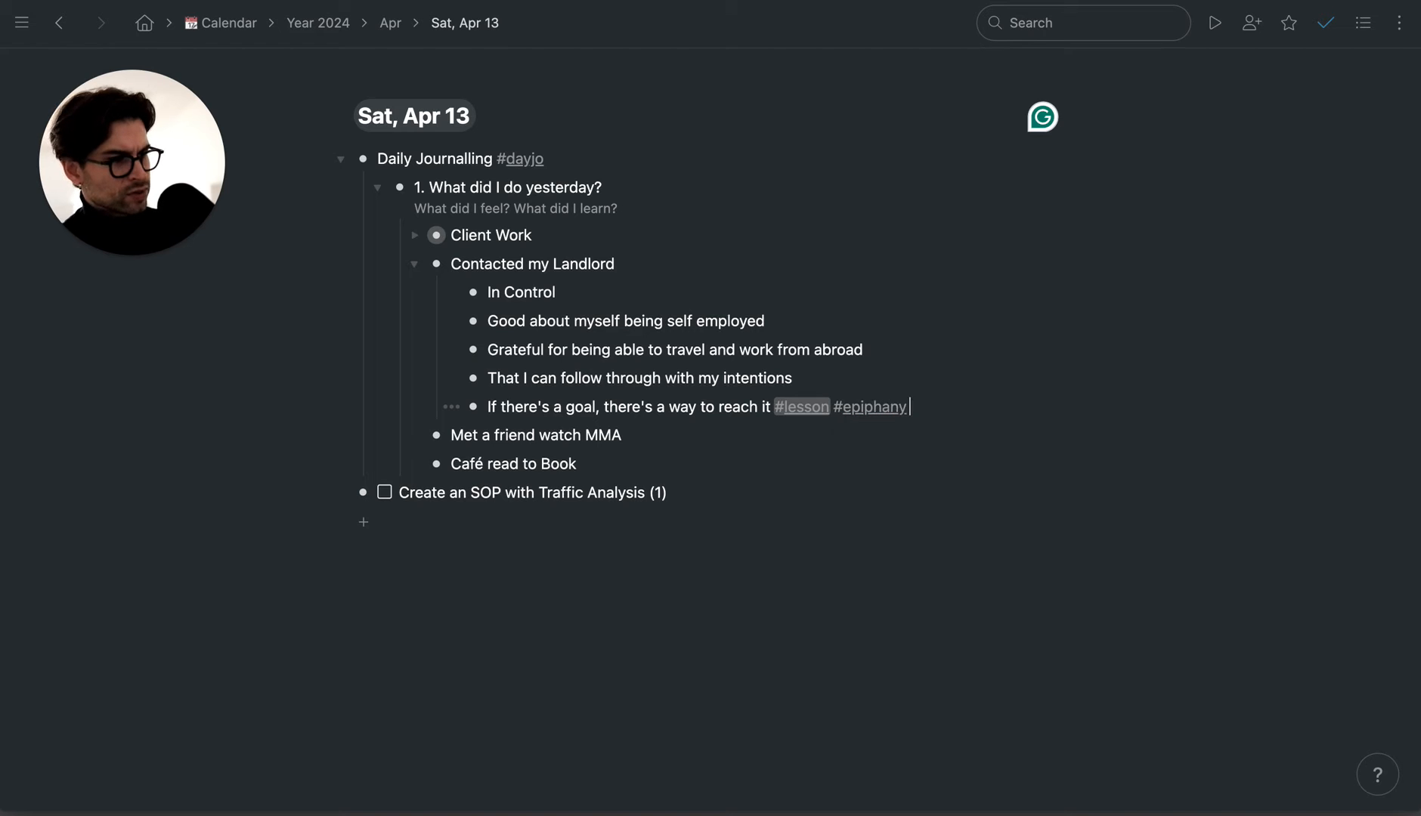
left_click(705, 405)
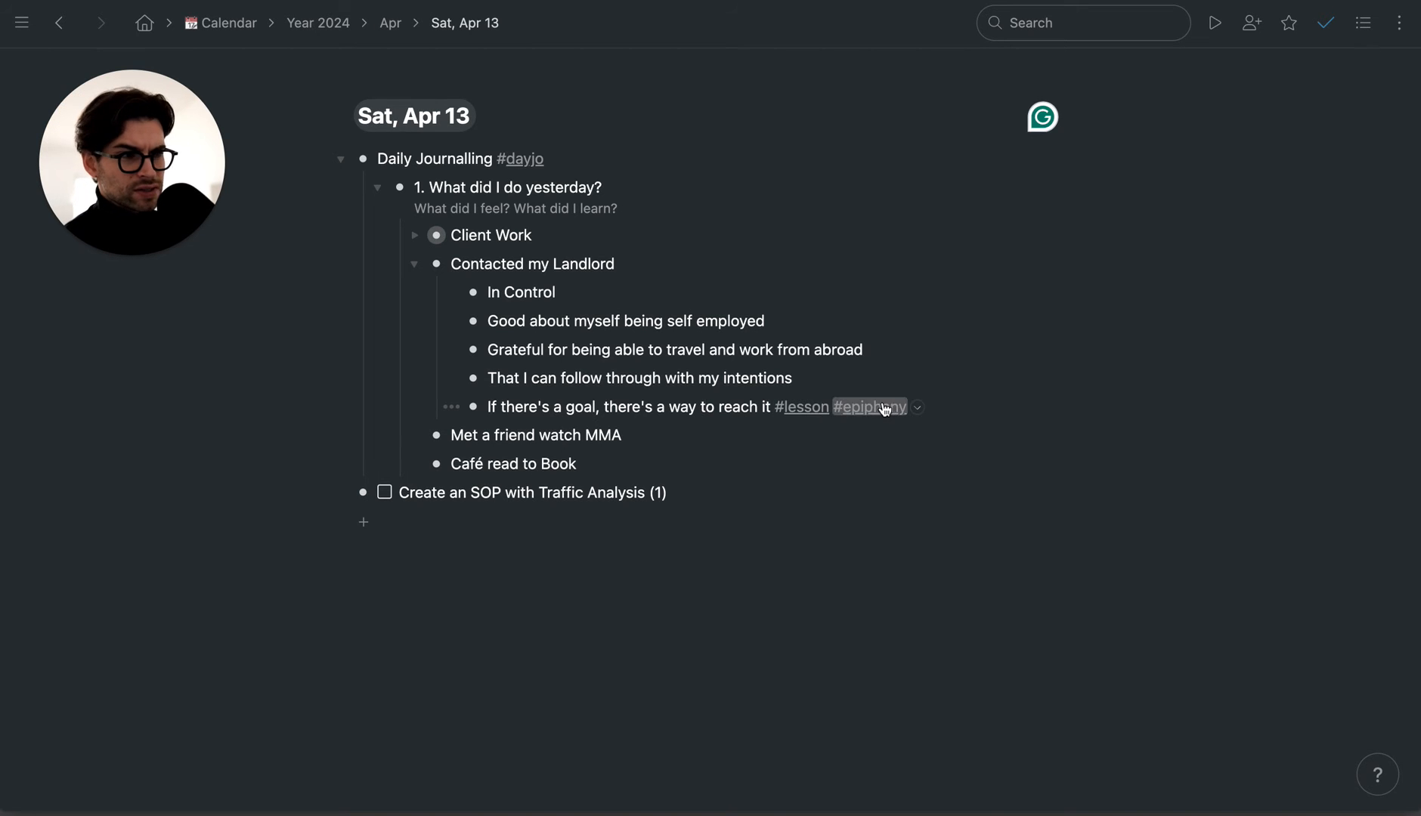
- Create an empty nested bullet under Met a friend watch MMA
left_click(690, 440)
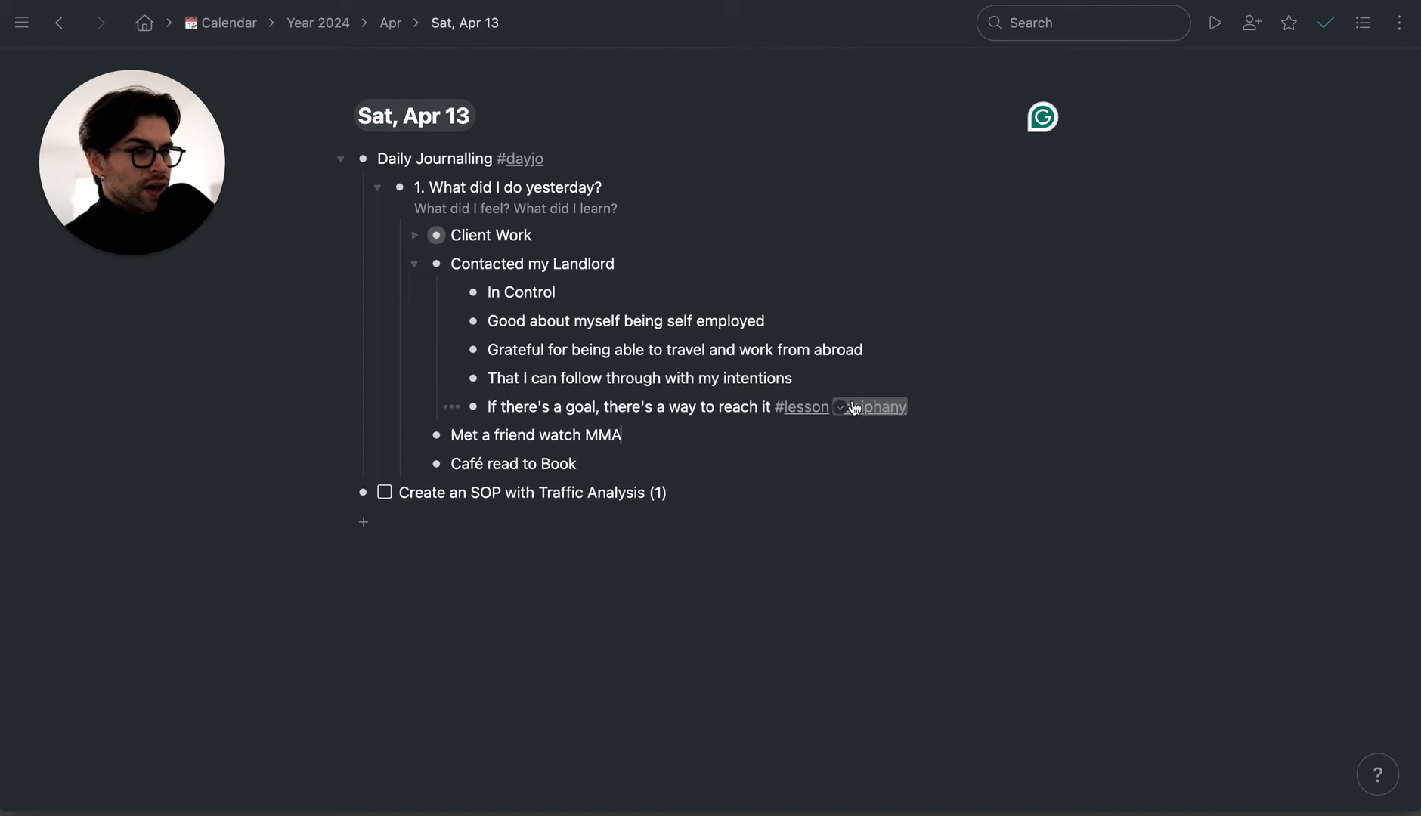
left_click(706, 437)
key("Return")
key("Tab")
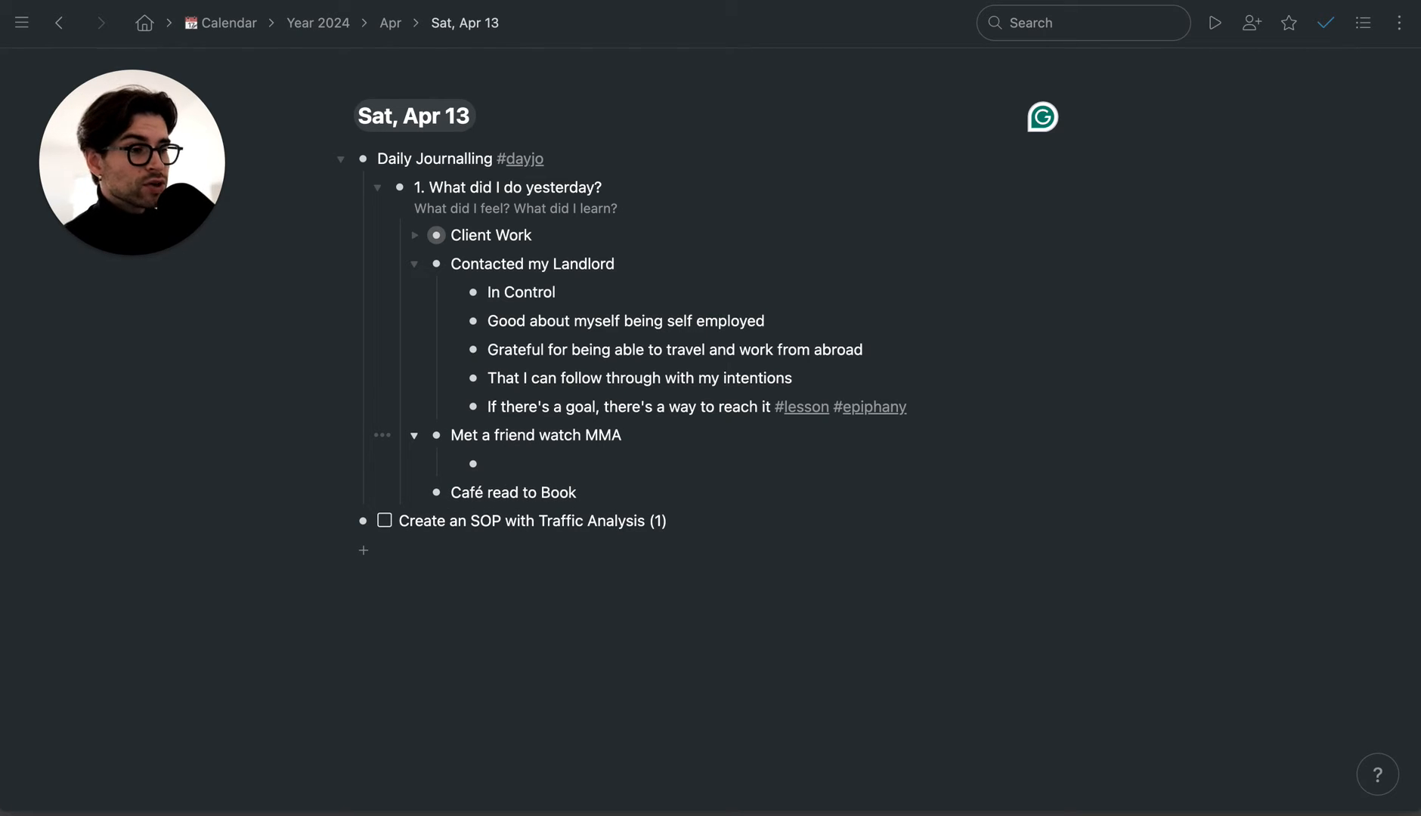
left_click_drag(526, 210, 629, 210)
left_click(631, 210)
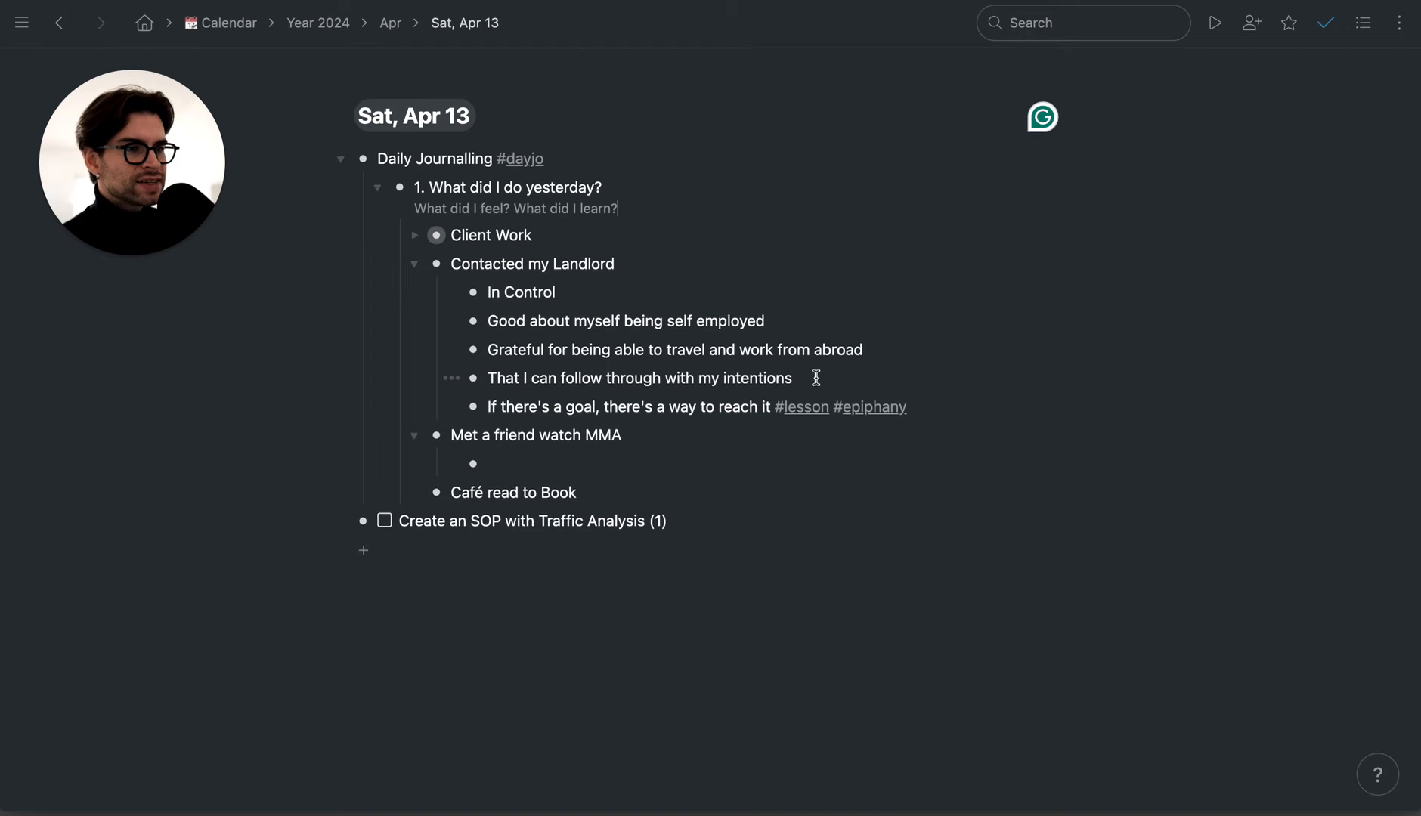
left_click_drag(713, 524, 417, 525)
left_click(708, 508)
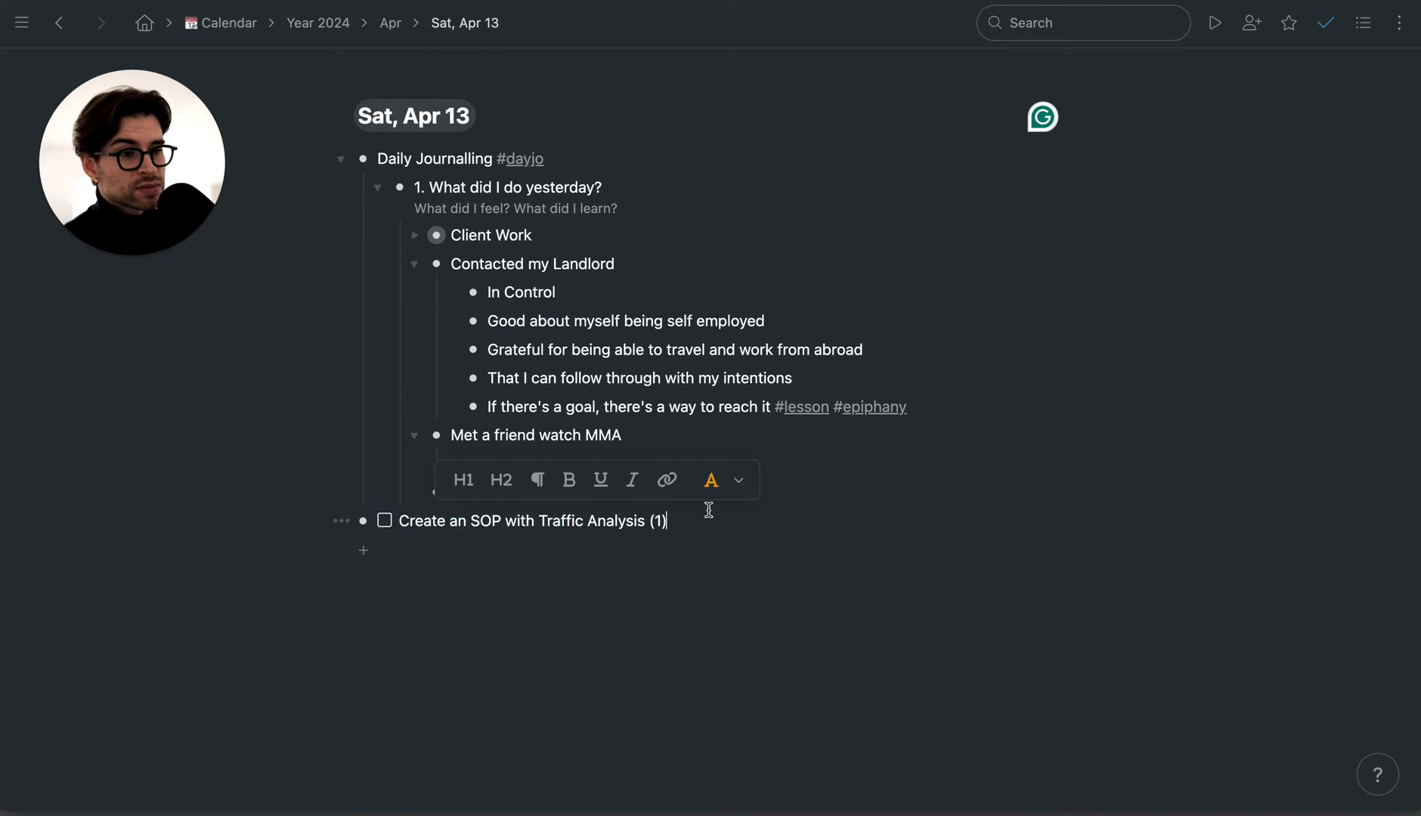
- Collapse Contacted my Landlord and enter "felt fun, adventurous" in the nested bullet under Met a friend watch MMA
left_click(414, 266)
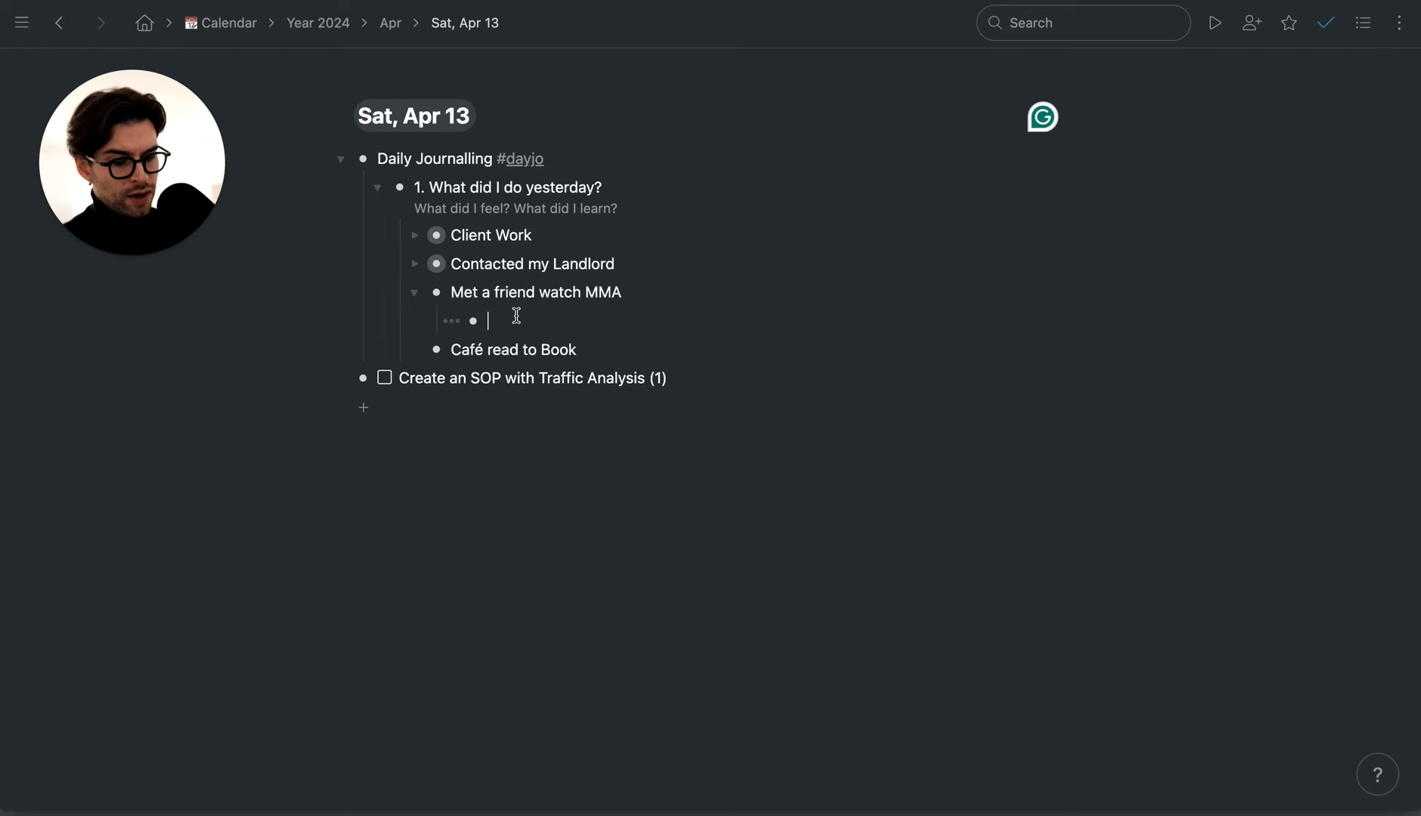
type("felt f")
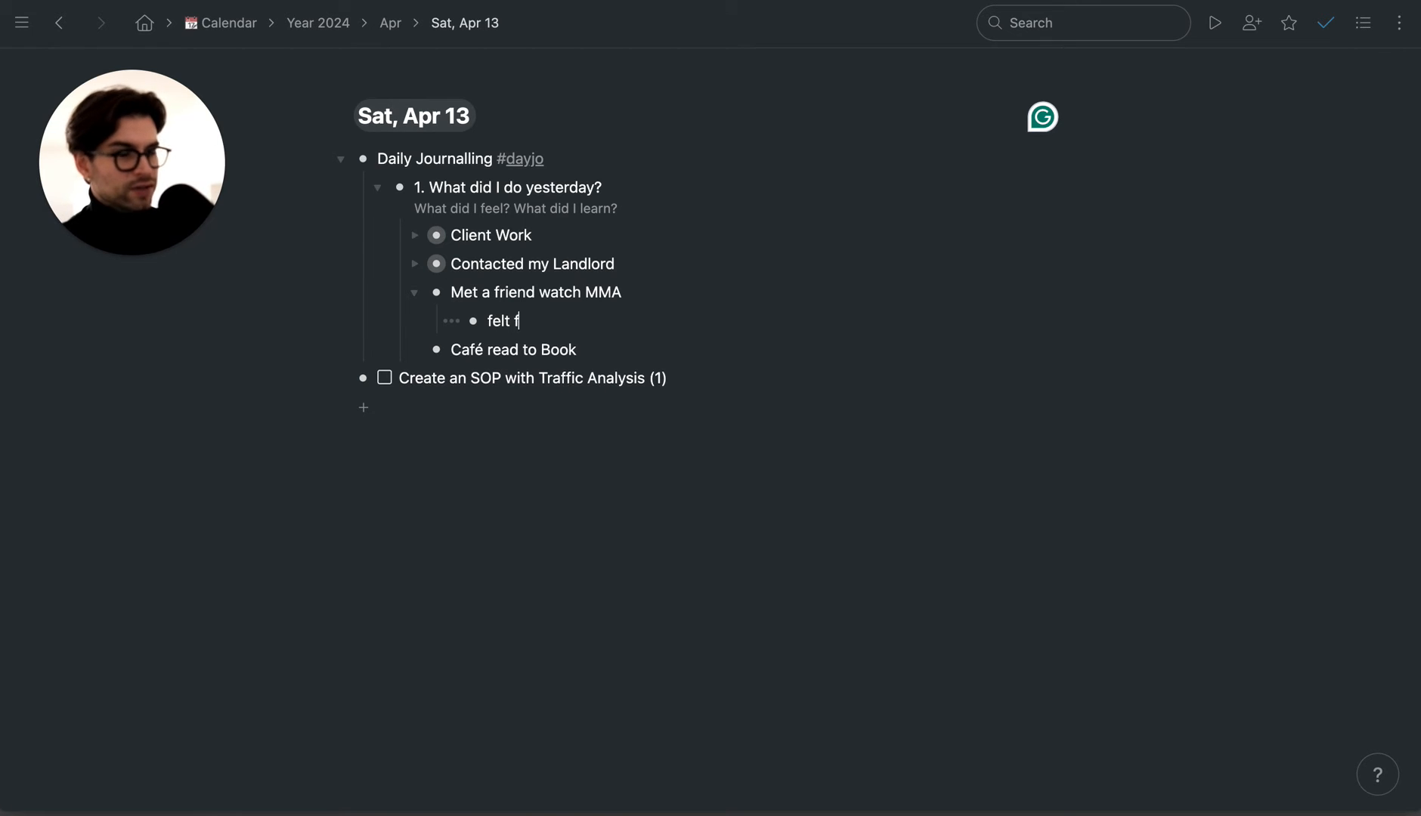
type("un, adven")
type("t")
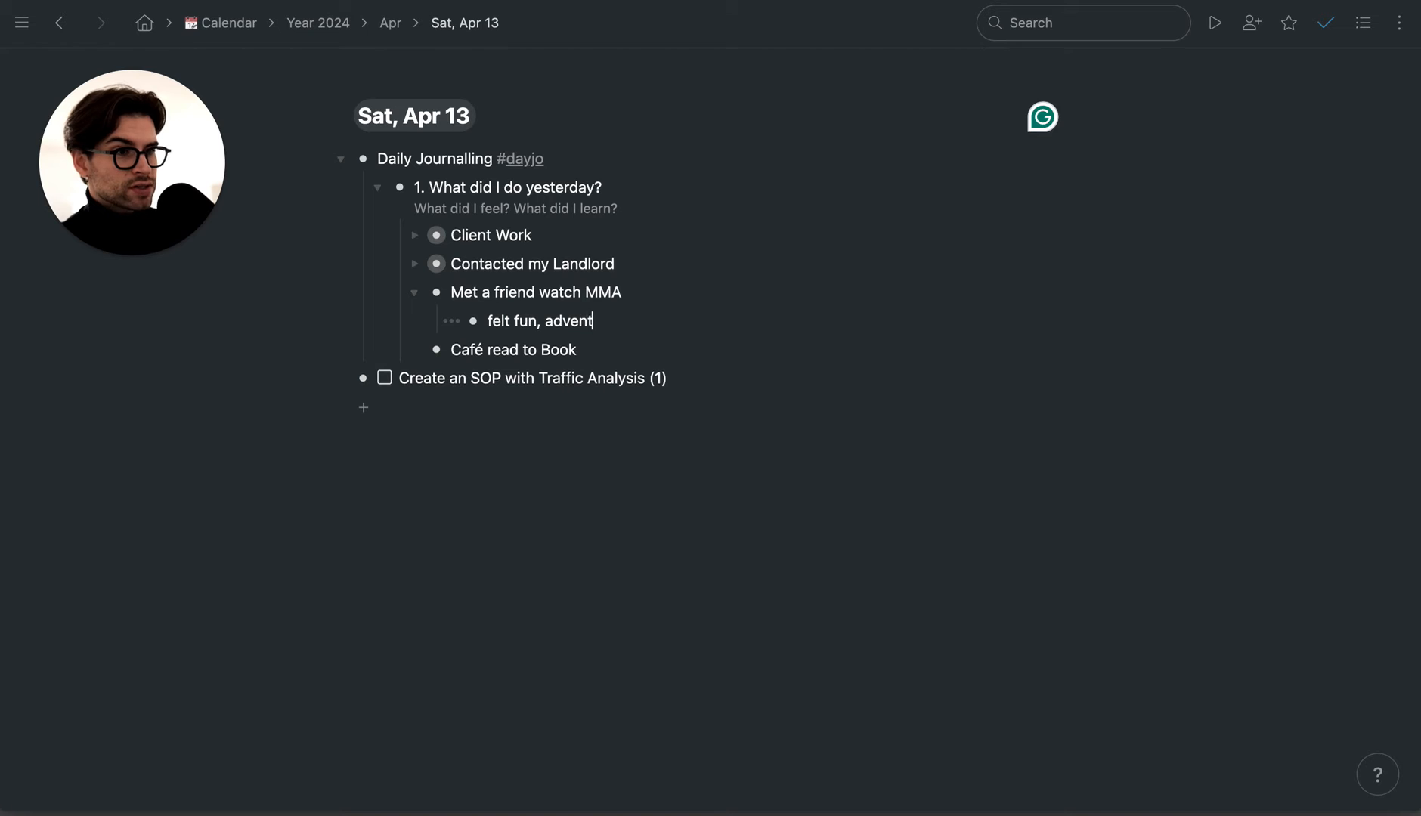
type("urous")
- Add "joyful" and "connected" as two more nested bullets under Met a friend watch MMA
key("Return")
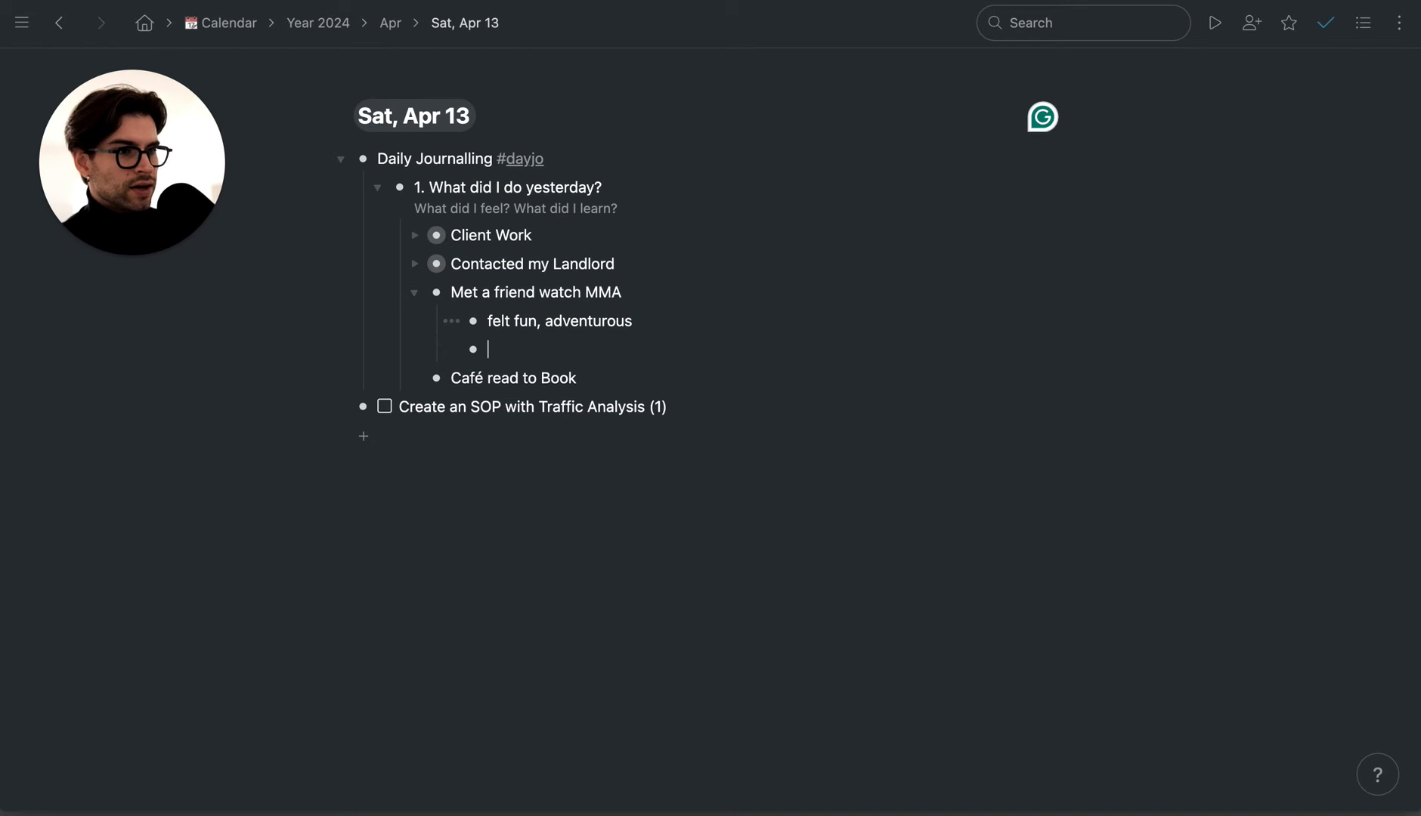
type("joyful")
key("Return")
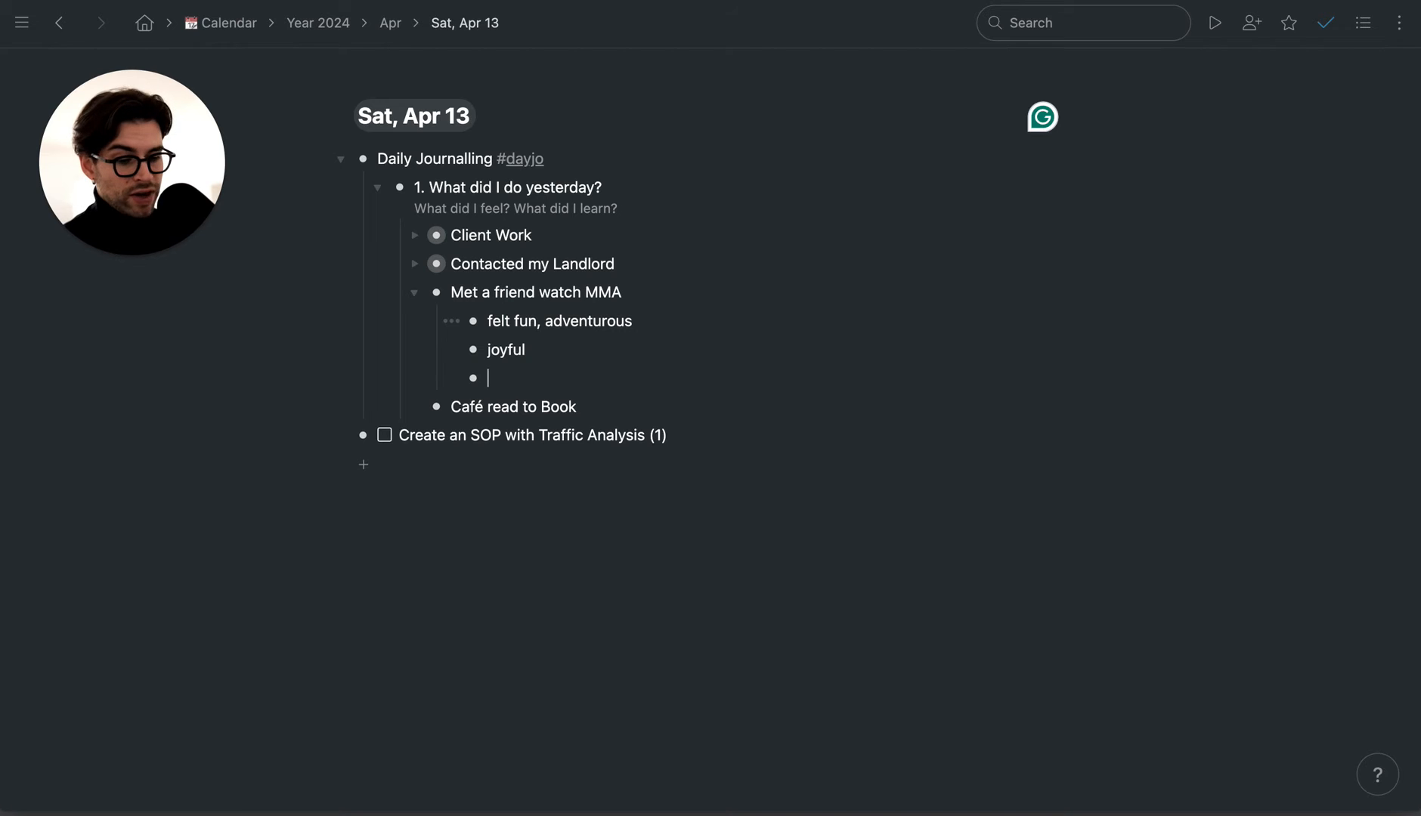
type("connected")
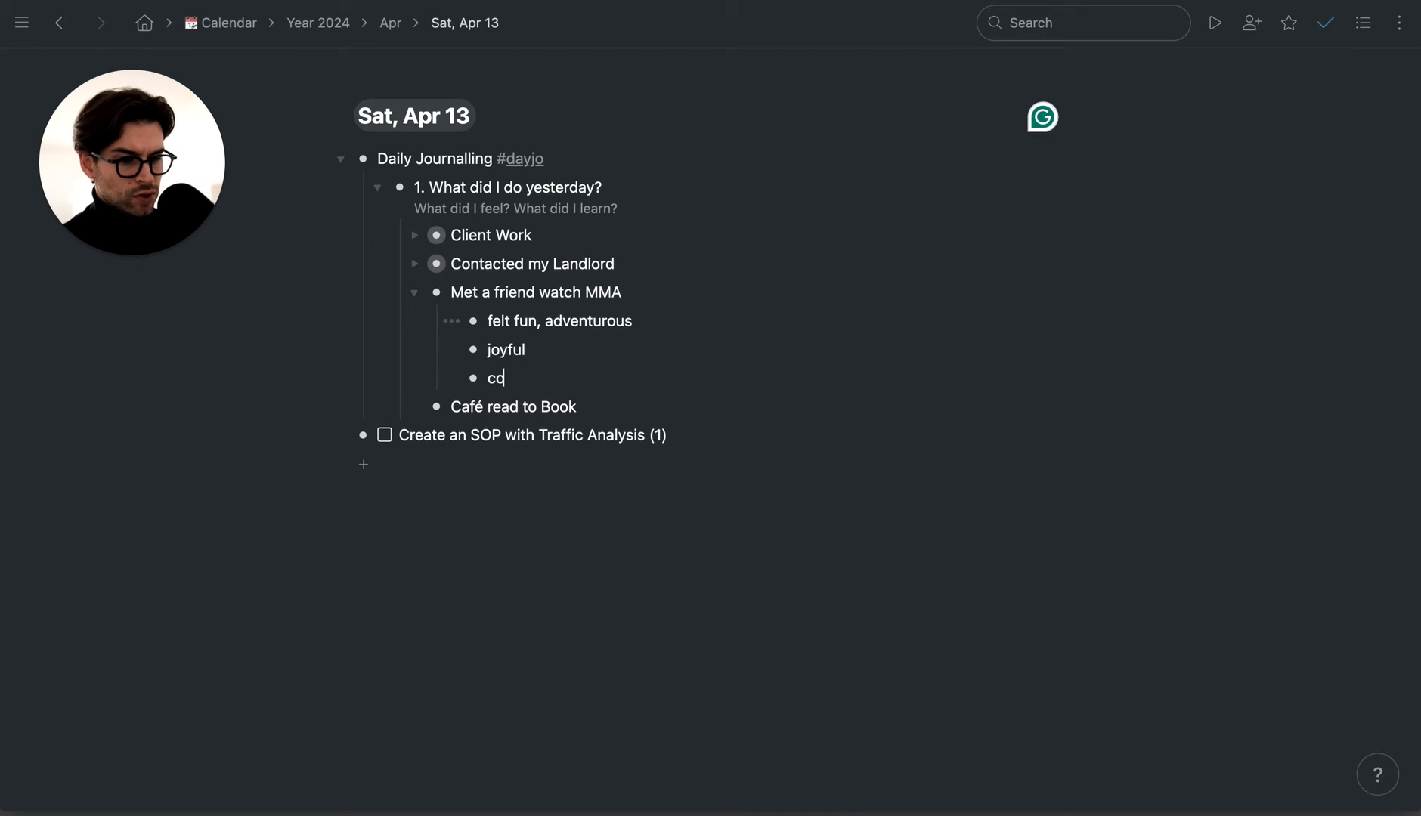
- Add "I care about MMA quite a lot" as the fourth nested bullet under Met a friend watch MMA
key("Return")
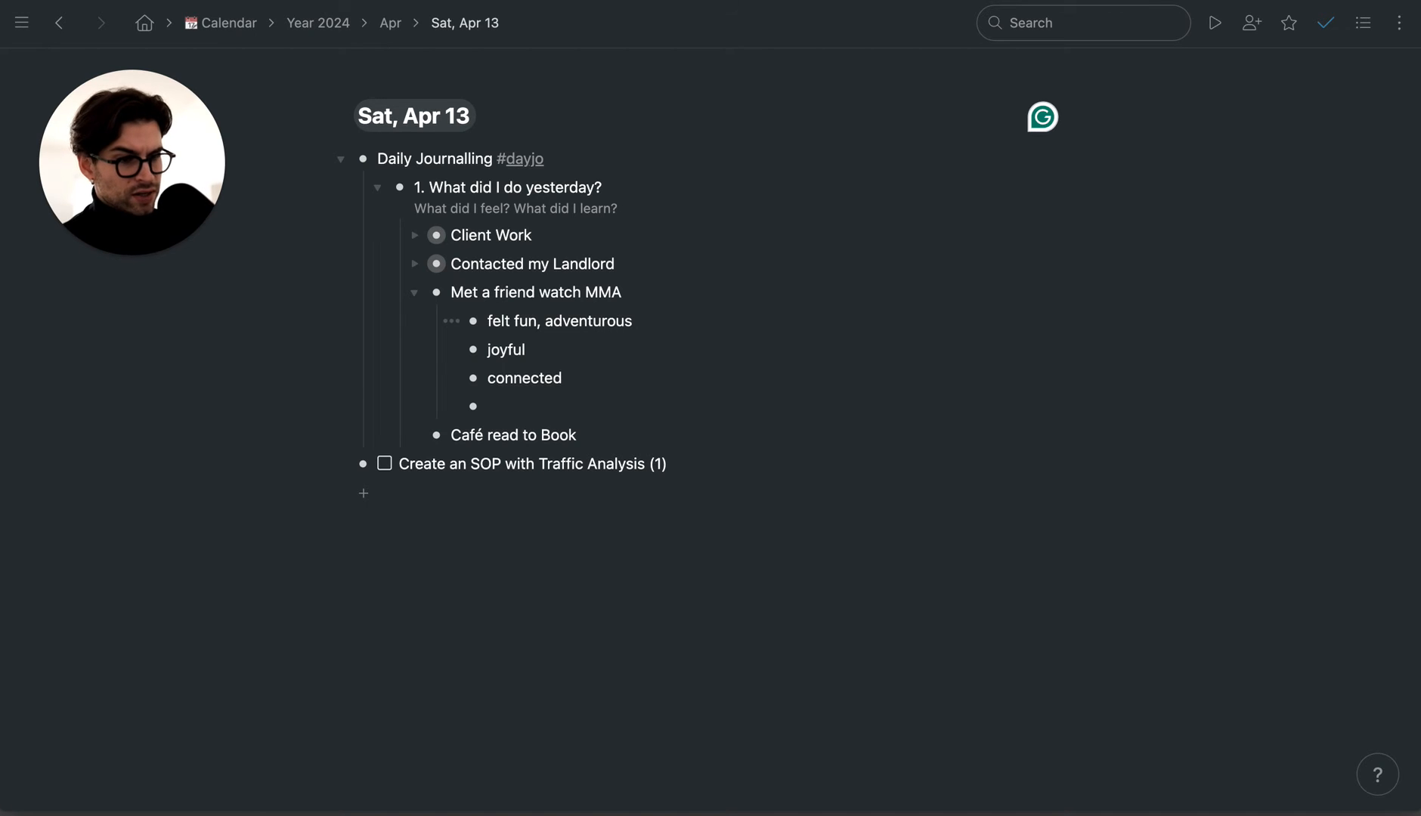
type("I")
type(" care about MM")
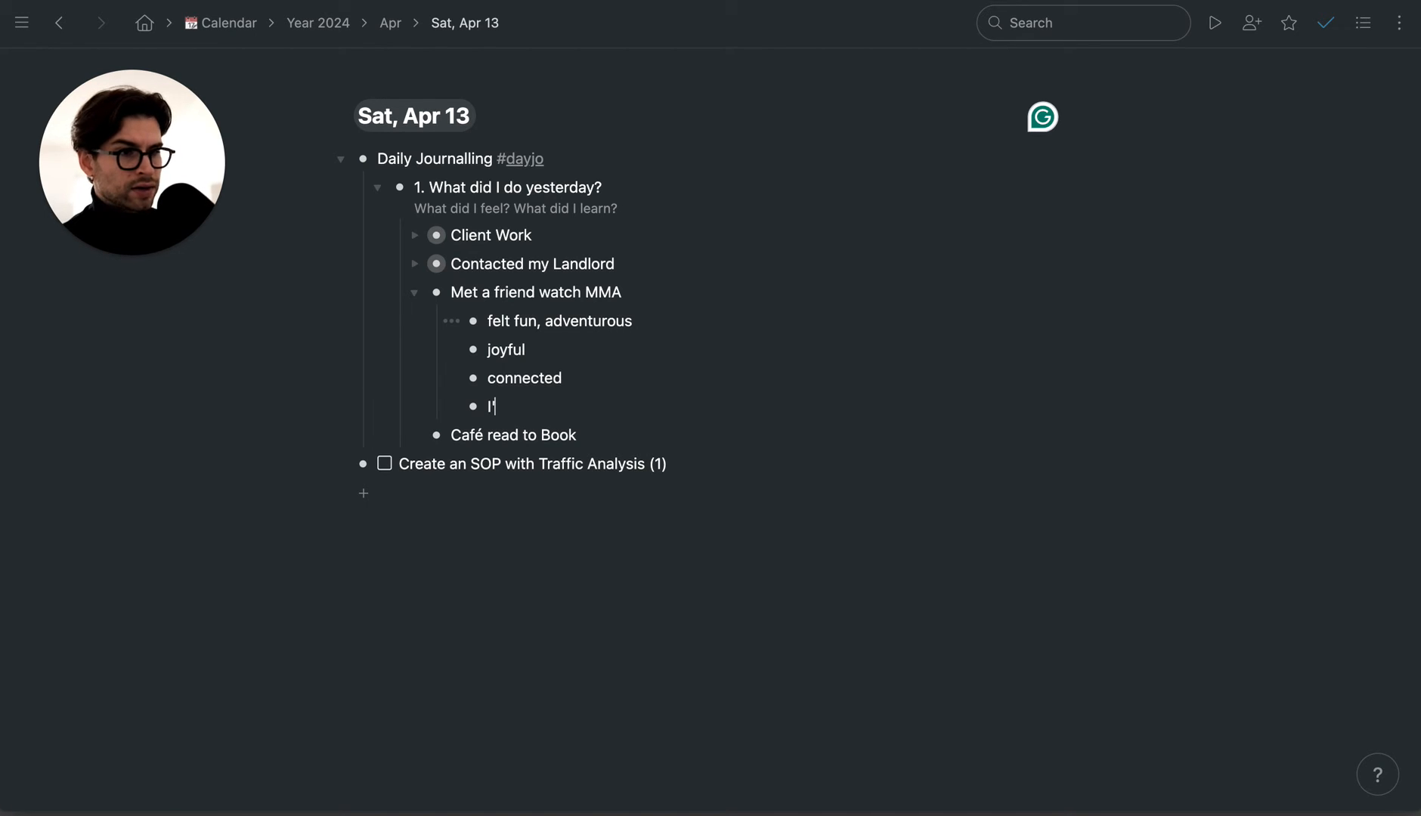
type("A ")
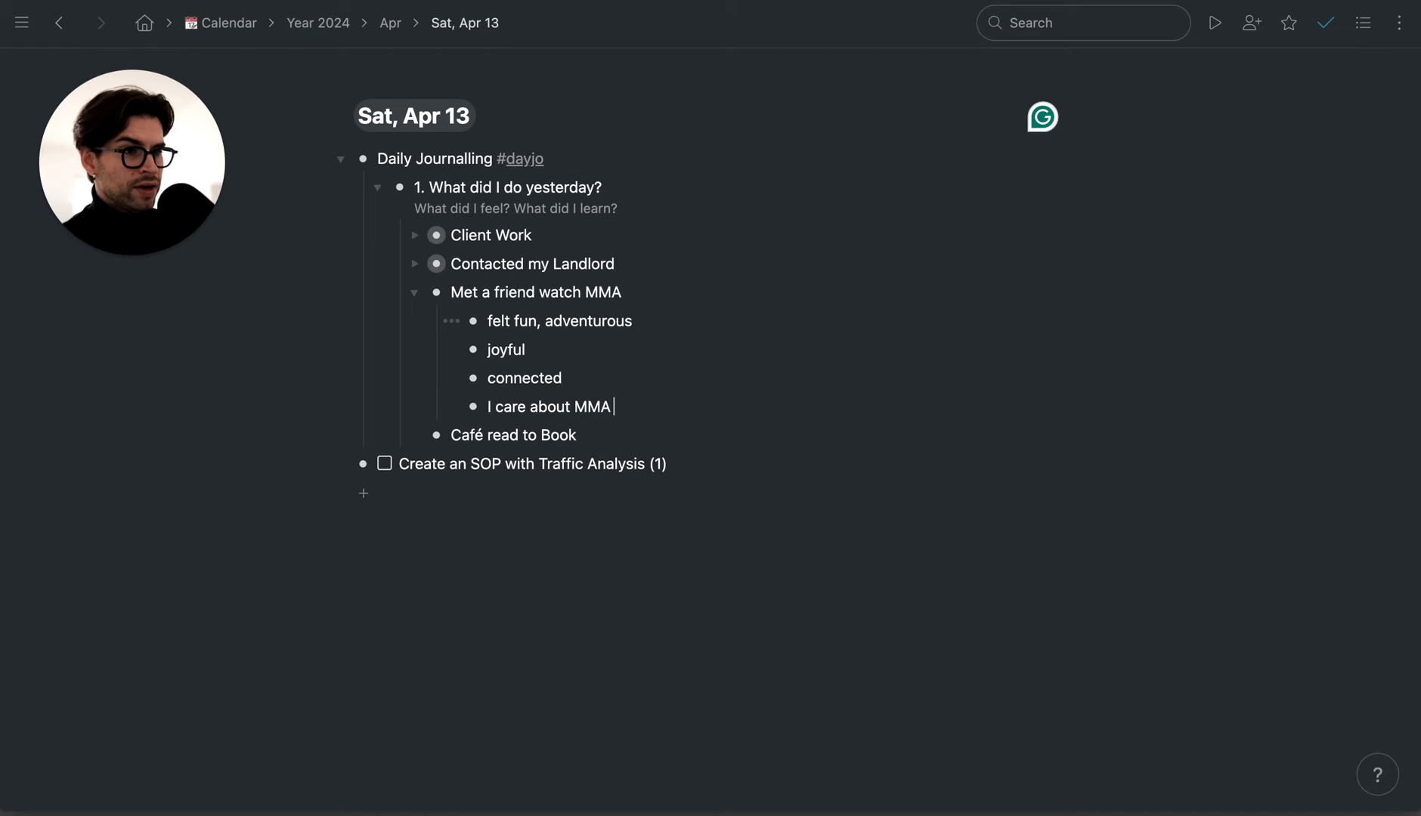
type("quite alot")
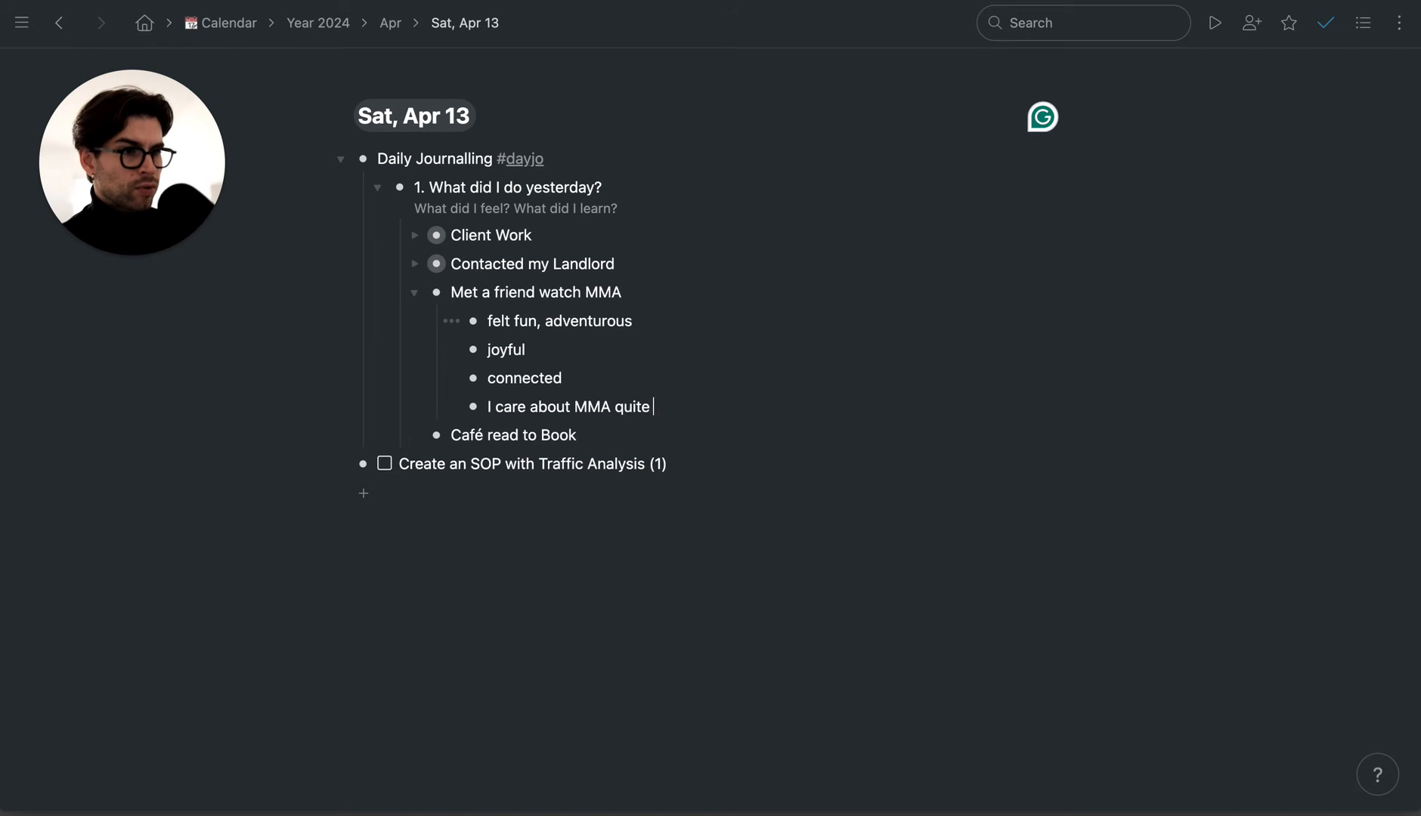
key("BackSpace")
key("BackSpace")
key("BackSpace")
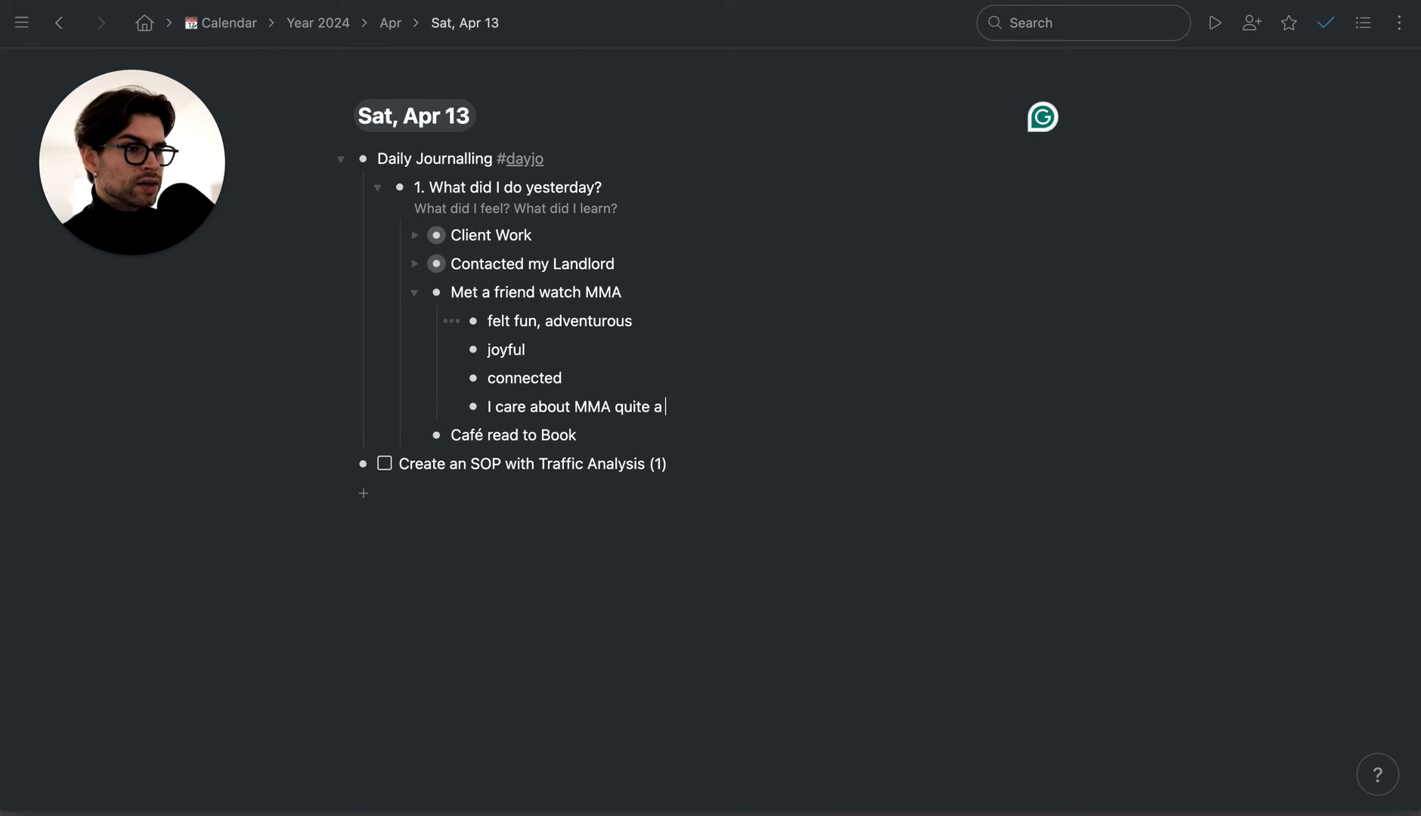
type("lot")
- Add "I'll be going to Thailand to learn Muay Thai" as the fifth nested bullet under Met a friend watch MMA
key("Return")
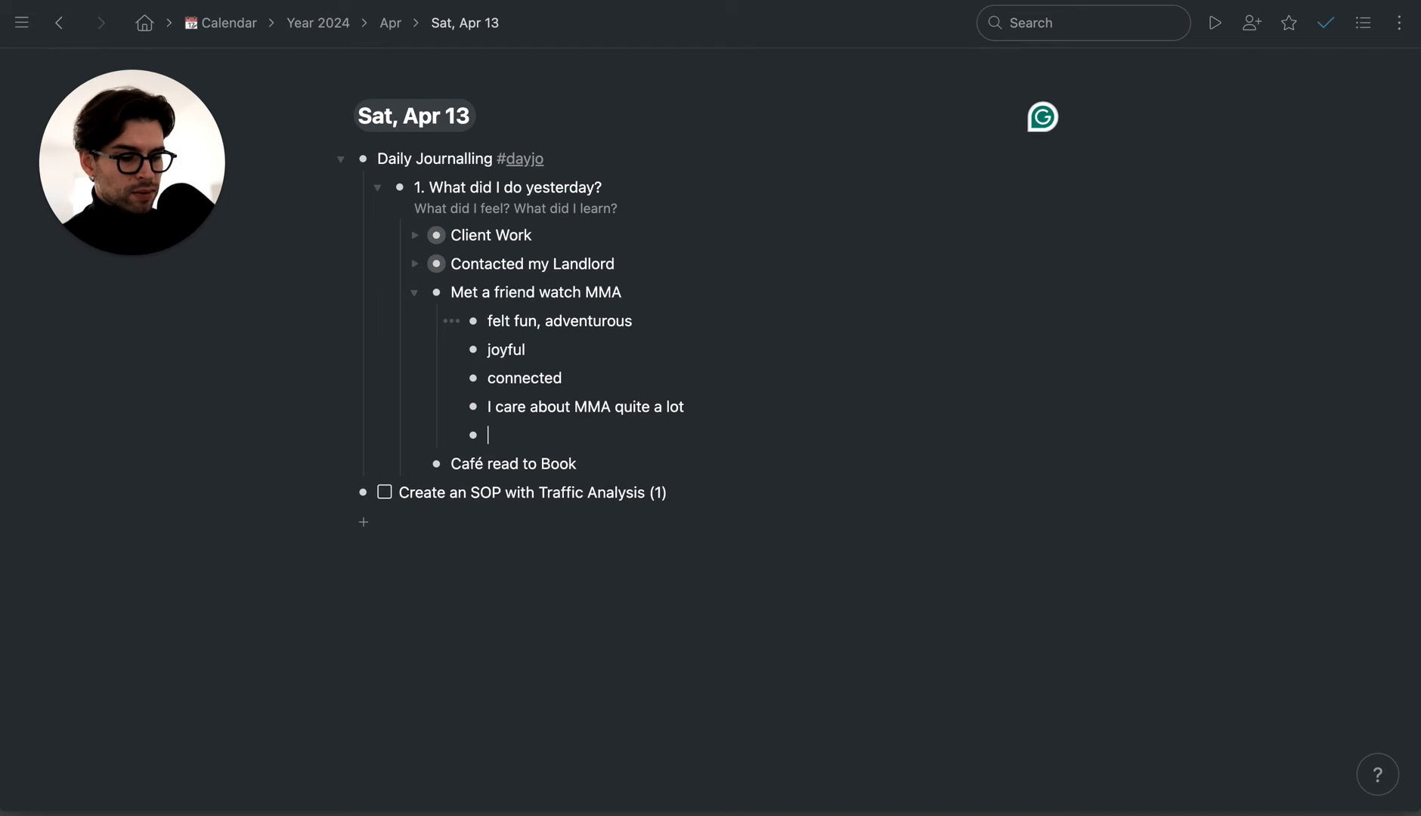
type("I'm")
key("BackSpace")
key("BackSpace")
key("BackSpace")
type("I'")
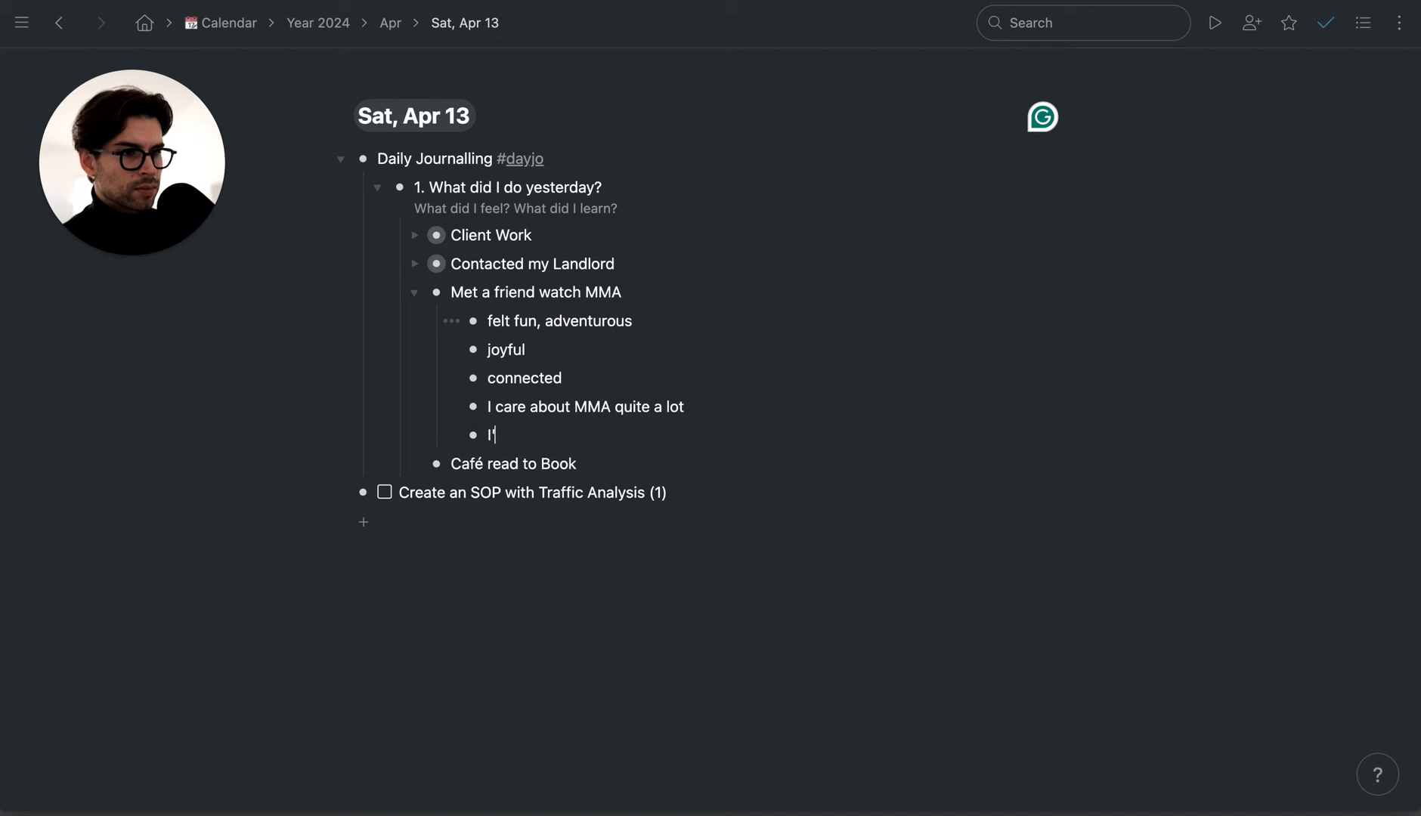
type("ll be going to Thail")
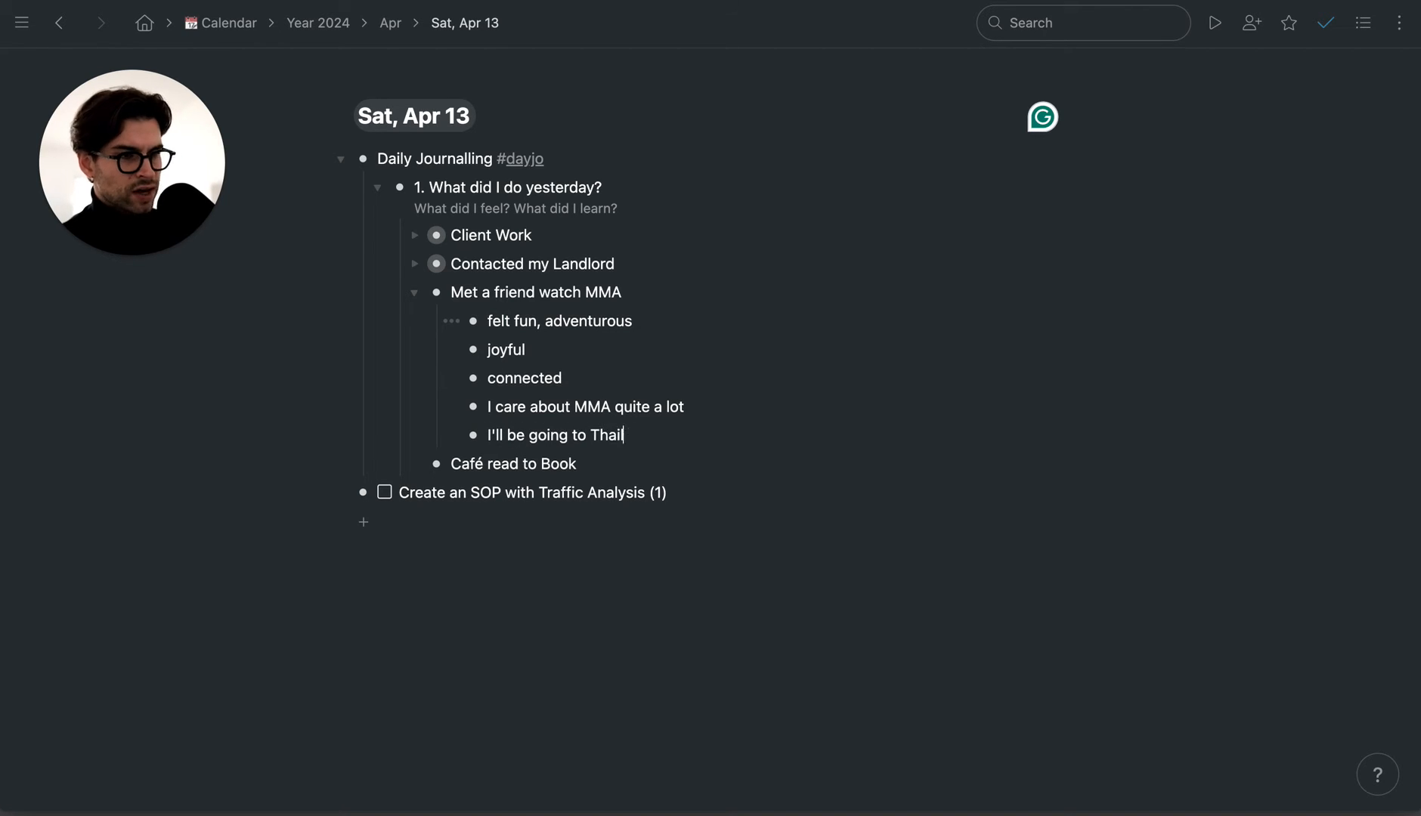
type("and to ")
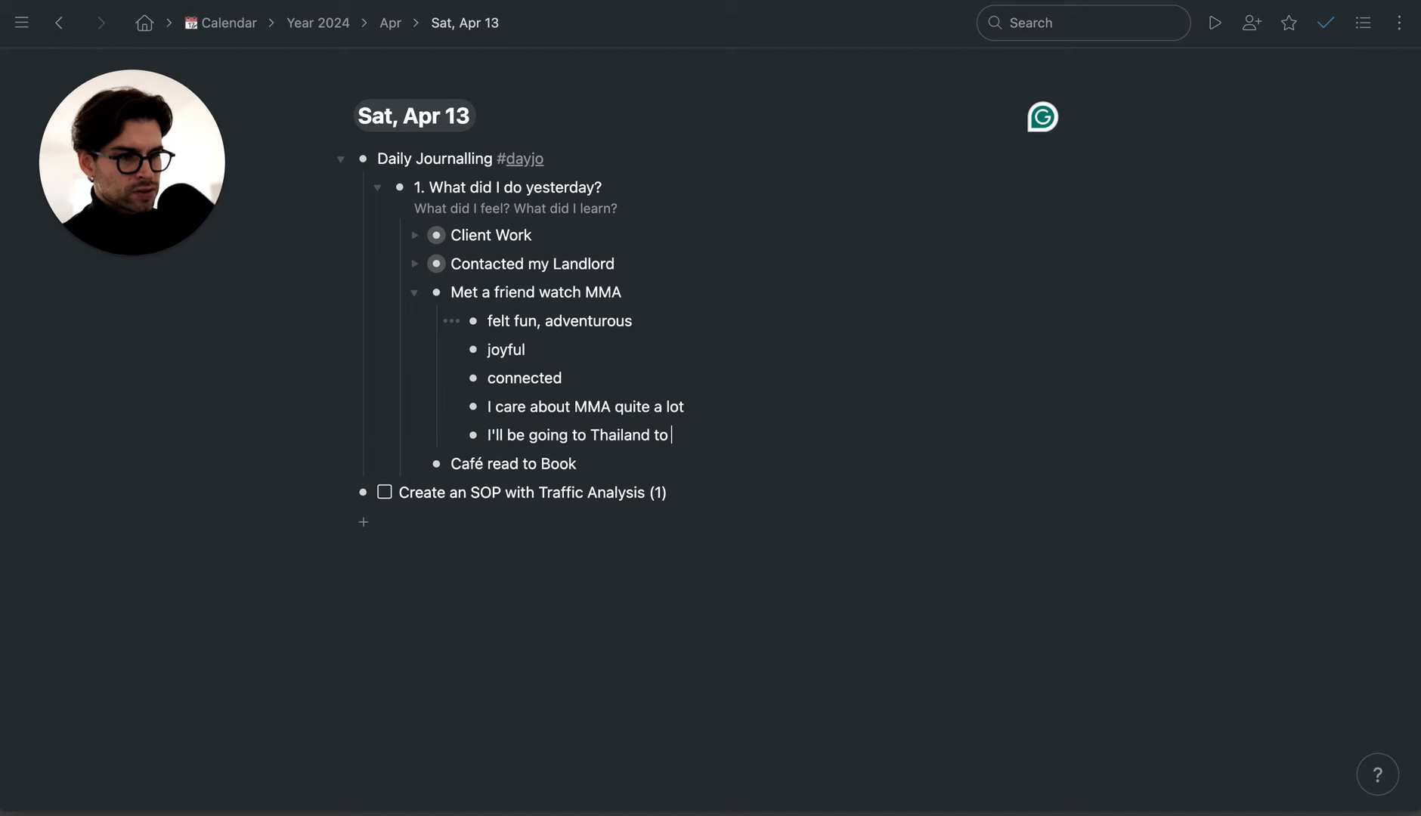
type("learn Muay ")
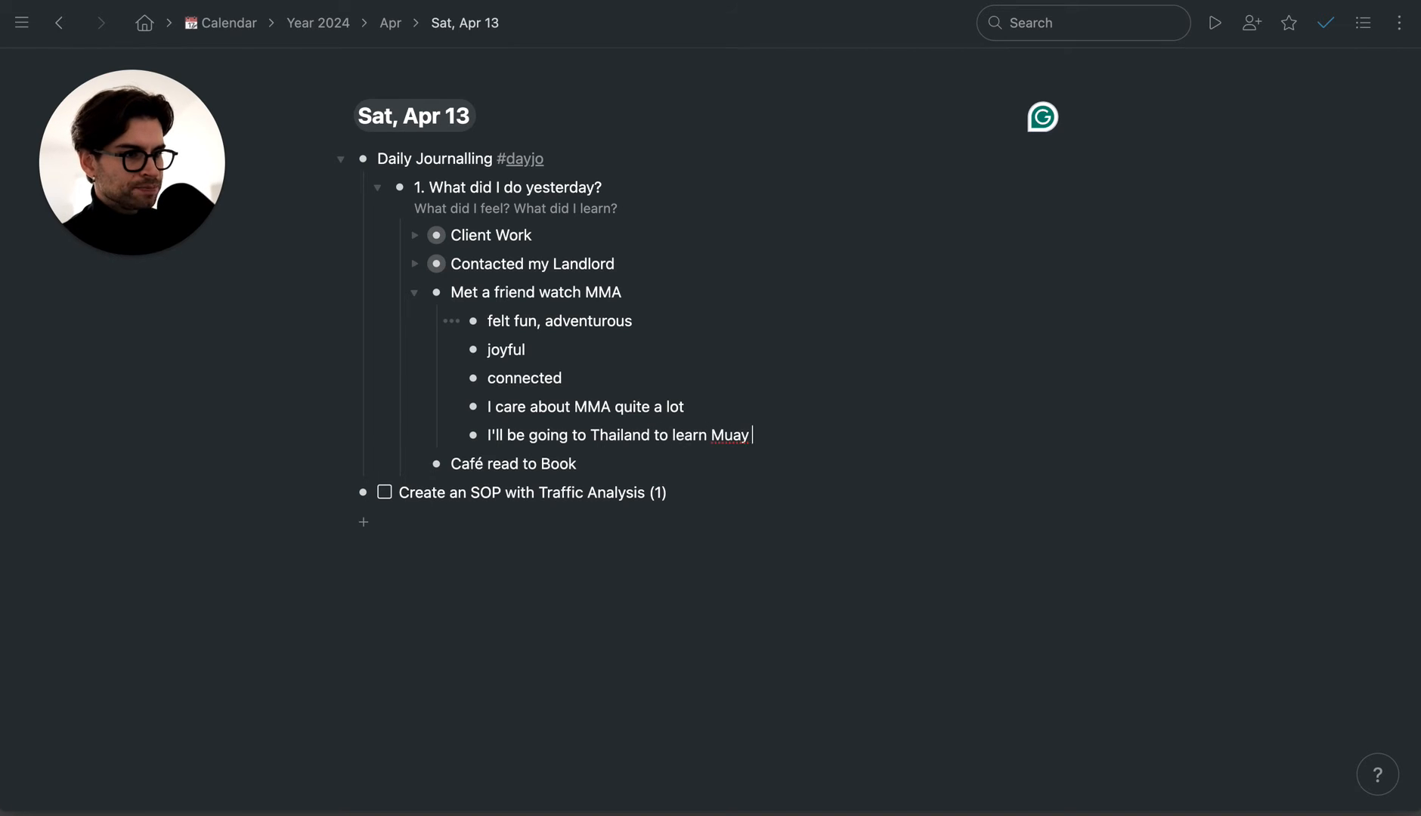
type("Thai")
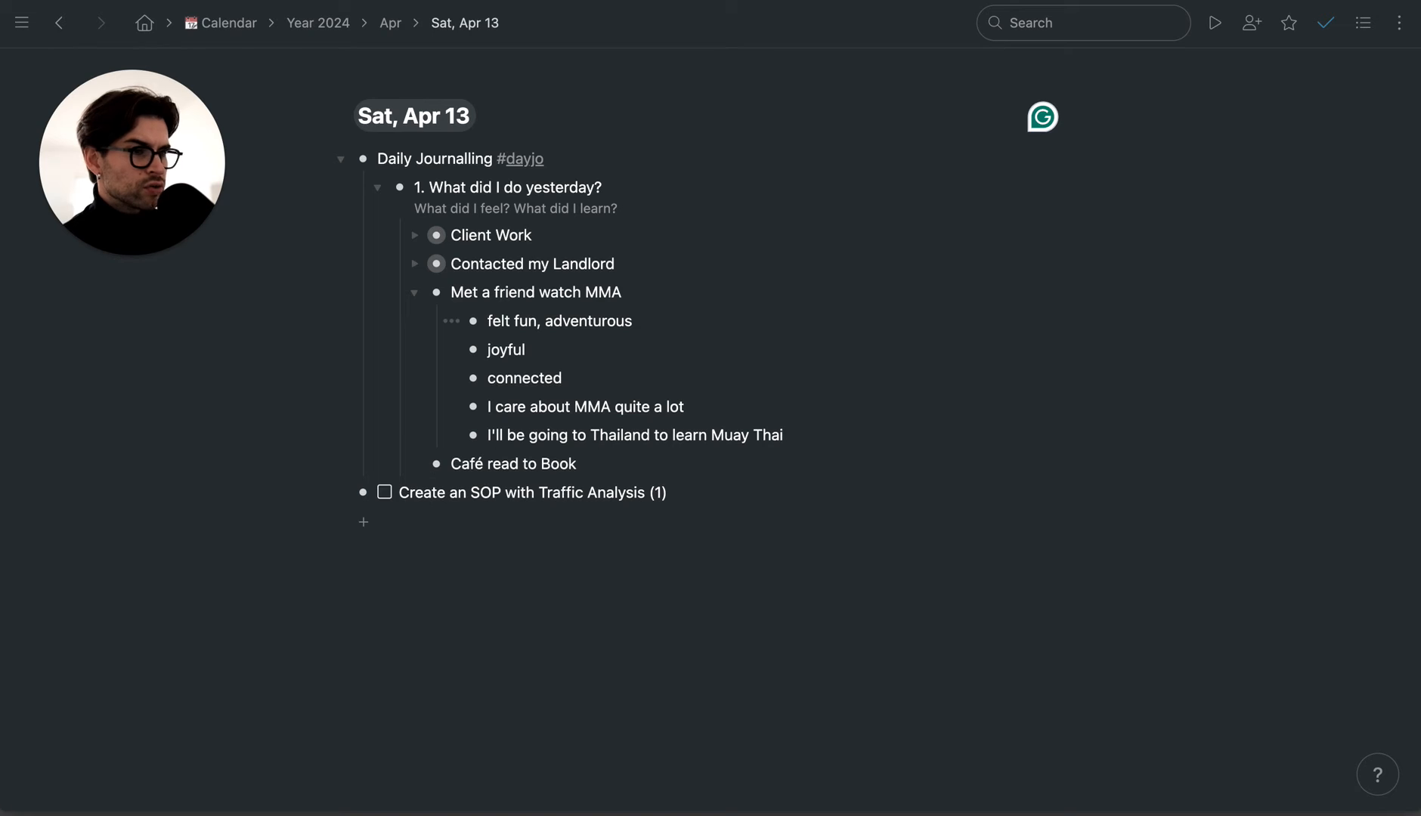
- Insert a bullet below connected under Met a friend watch MMA reading "It's a common interest with my friend that we should explore further"
left_click(637, 369)
key("Return")
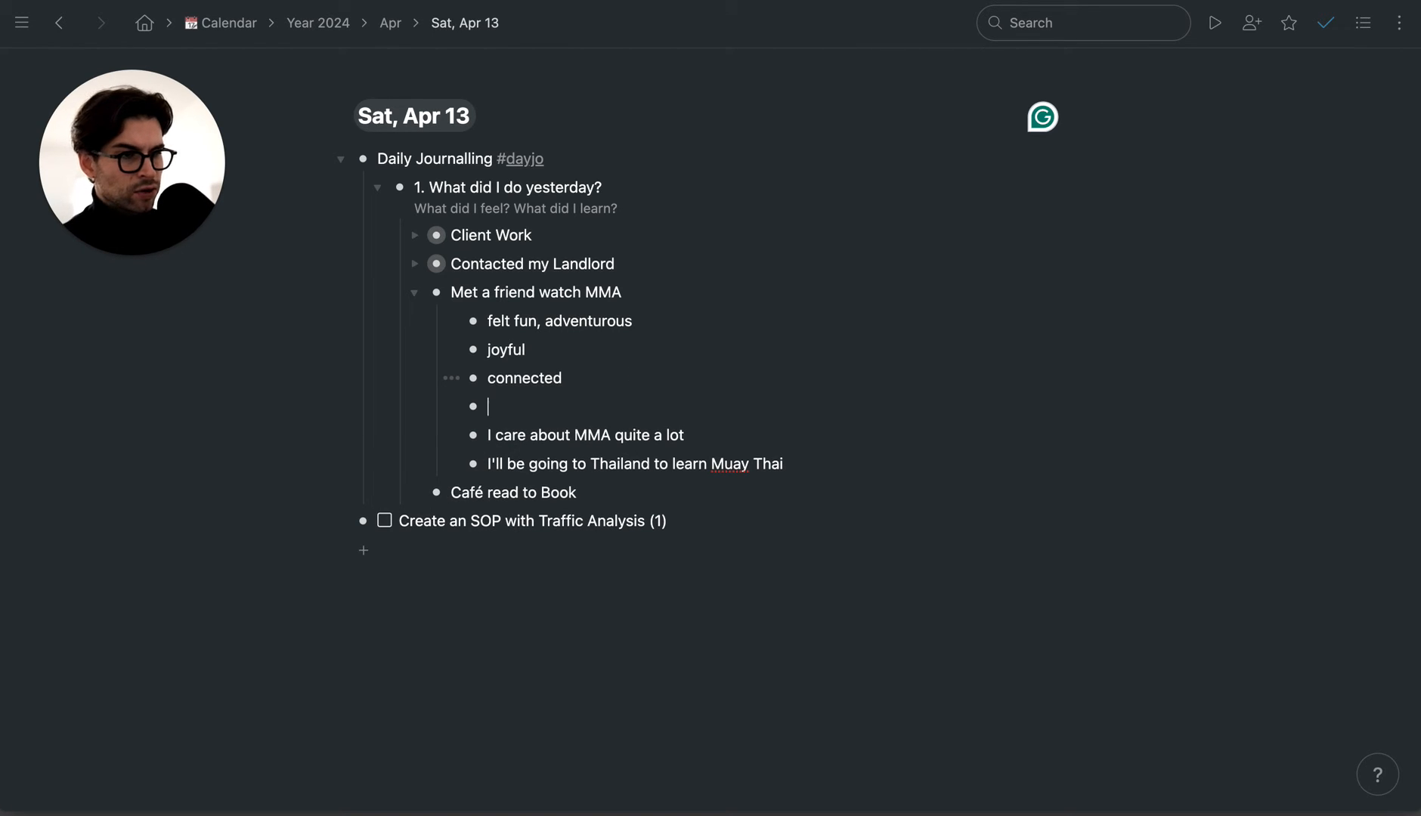
type("I")
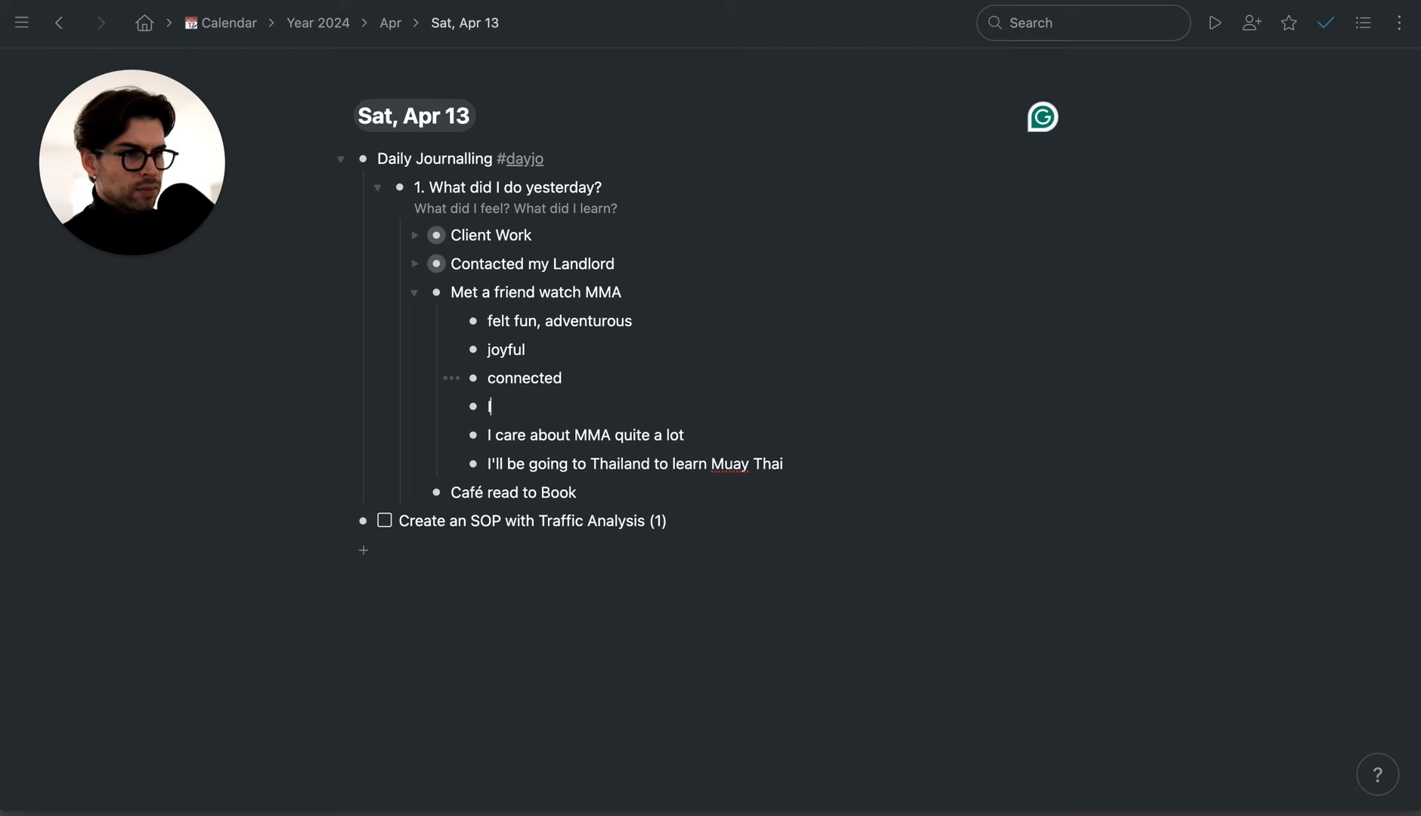
type("t's accompl")
key("BackSpace")
key("BackSpace")
key("BackSpace")
key("BackSpace")
key("BackSpace")
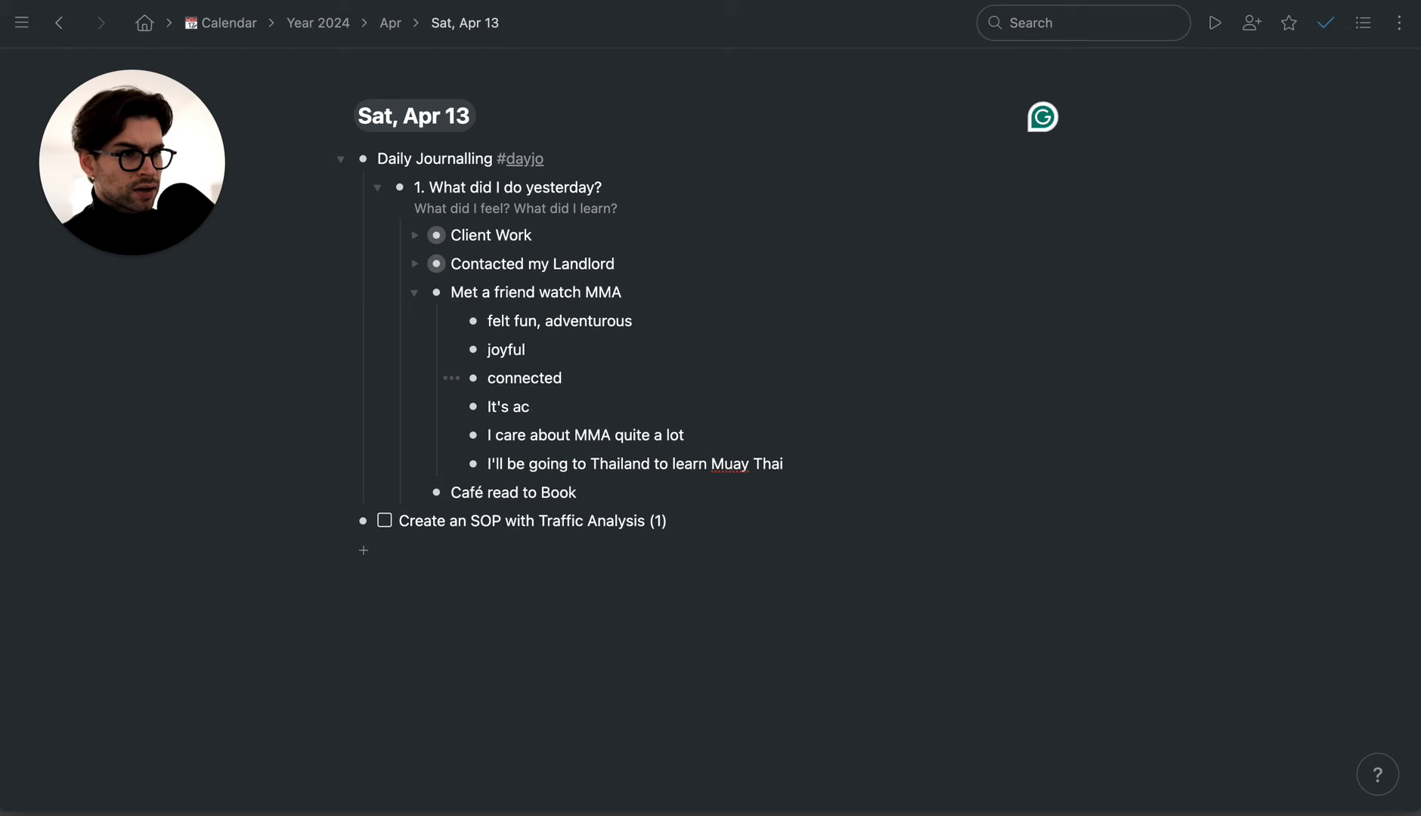
key("BackSpace")
type("cmo")
key("BackSpace")
key("BackSpace")
type("ommon")
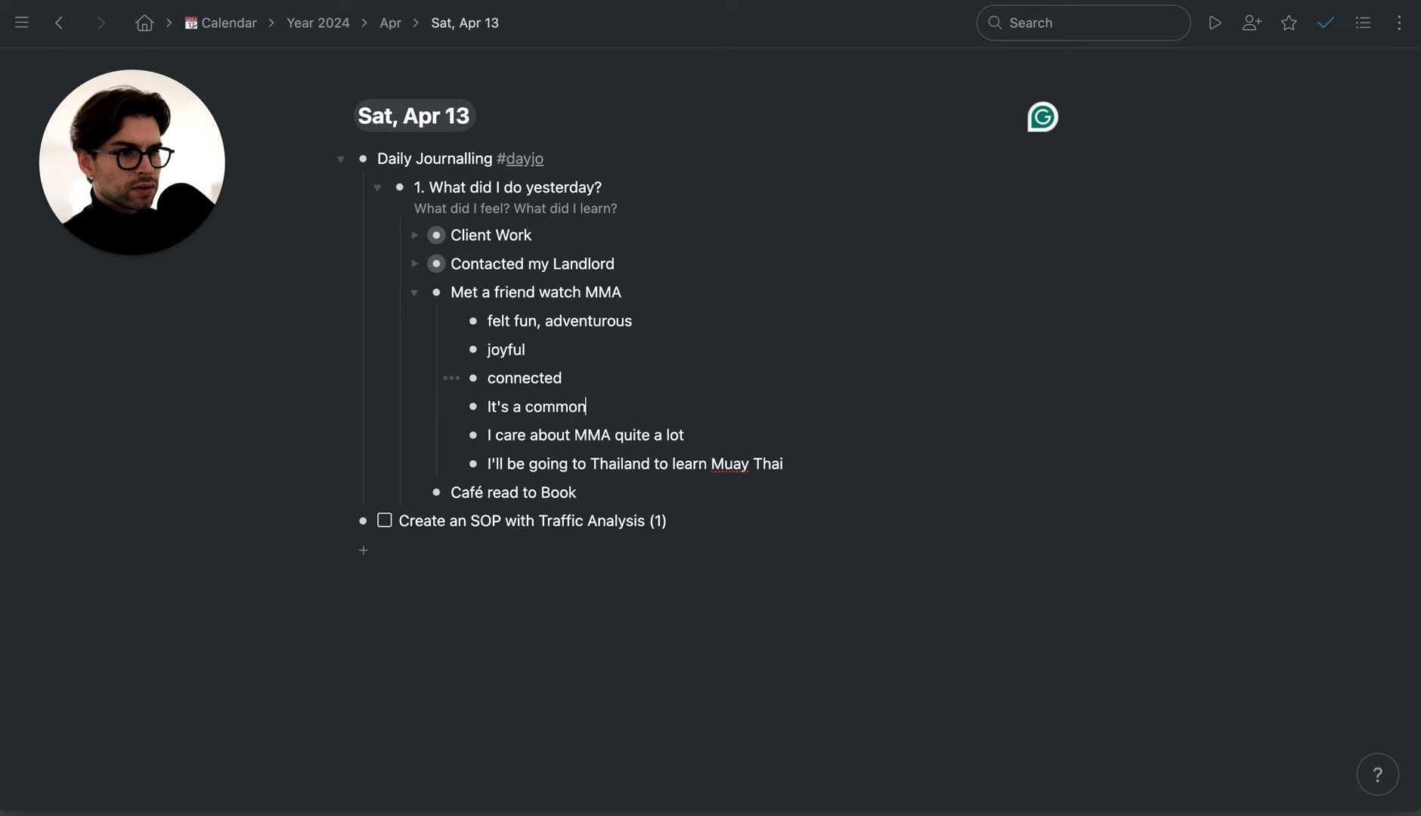
type(" interest with my friend ")
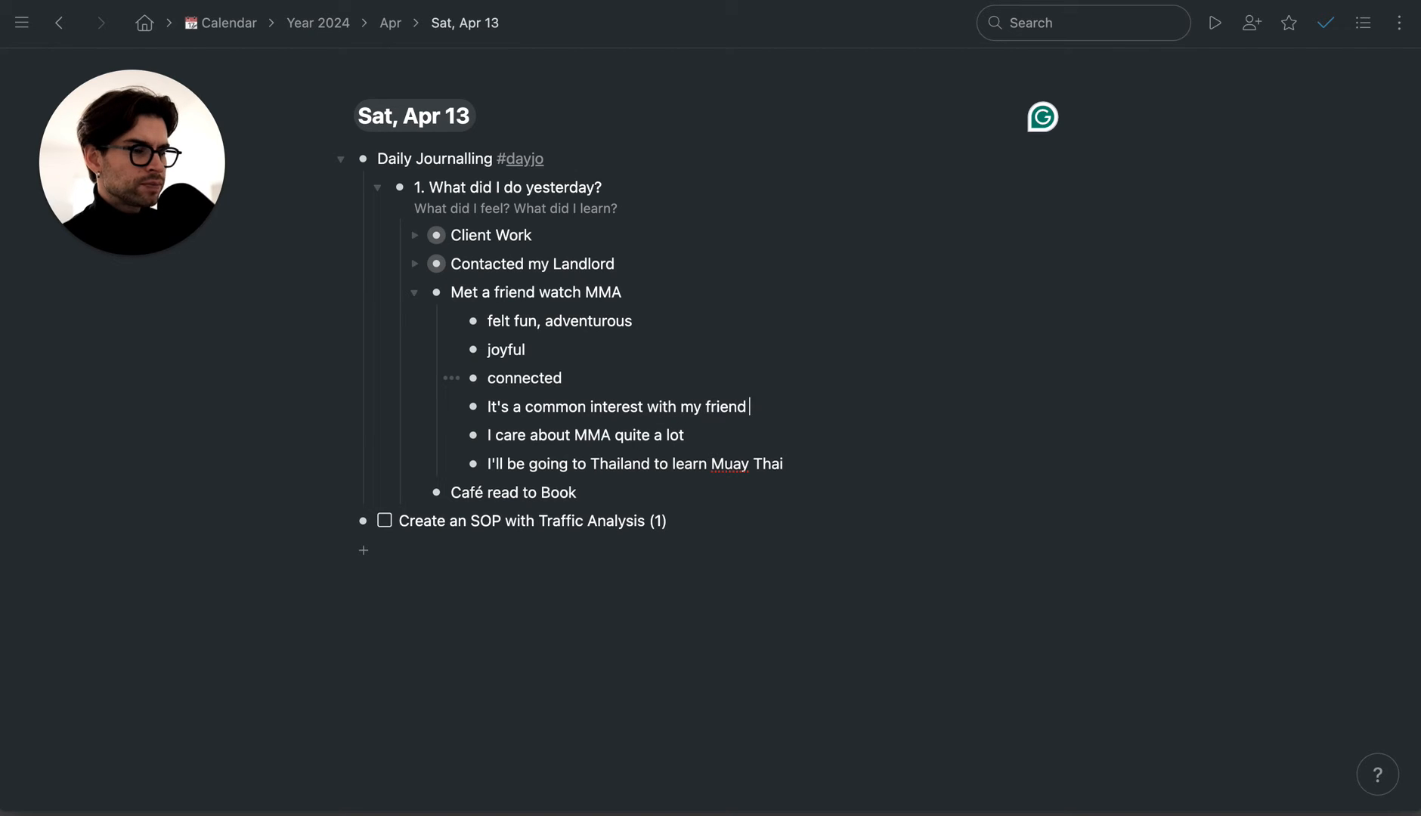
type("that we sh")
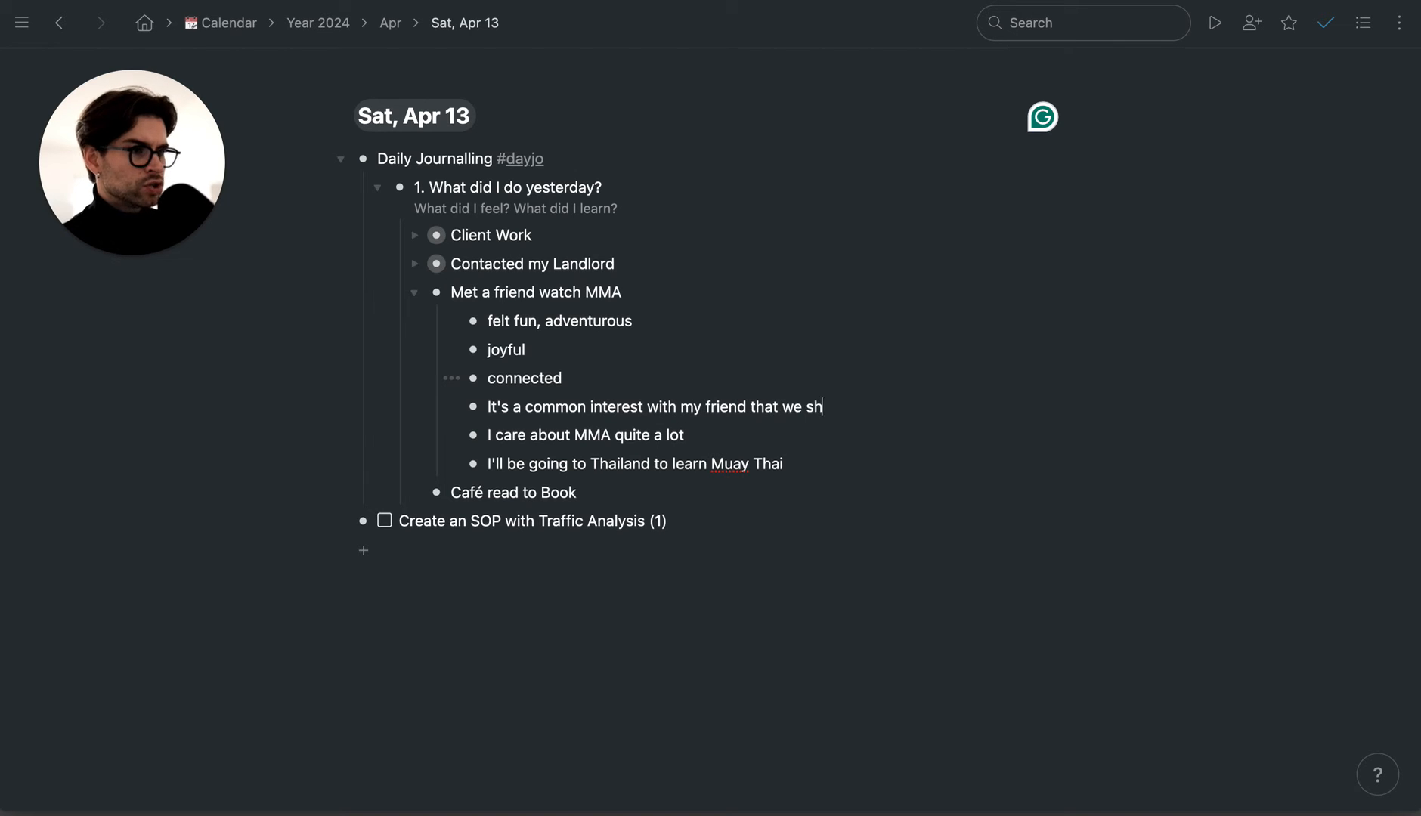
type("ould explore furtehr")
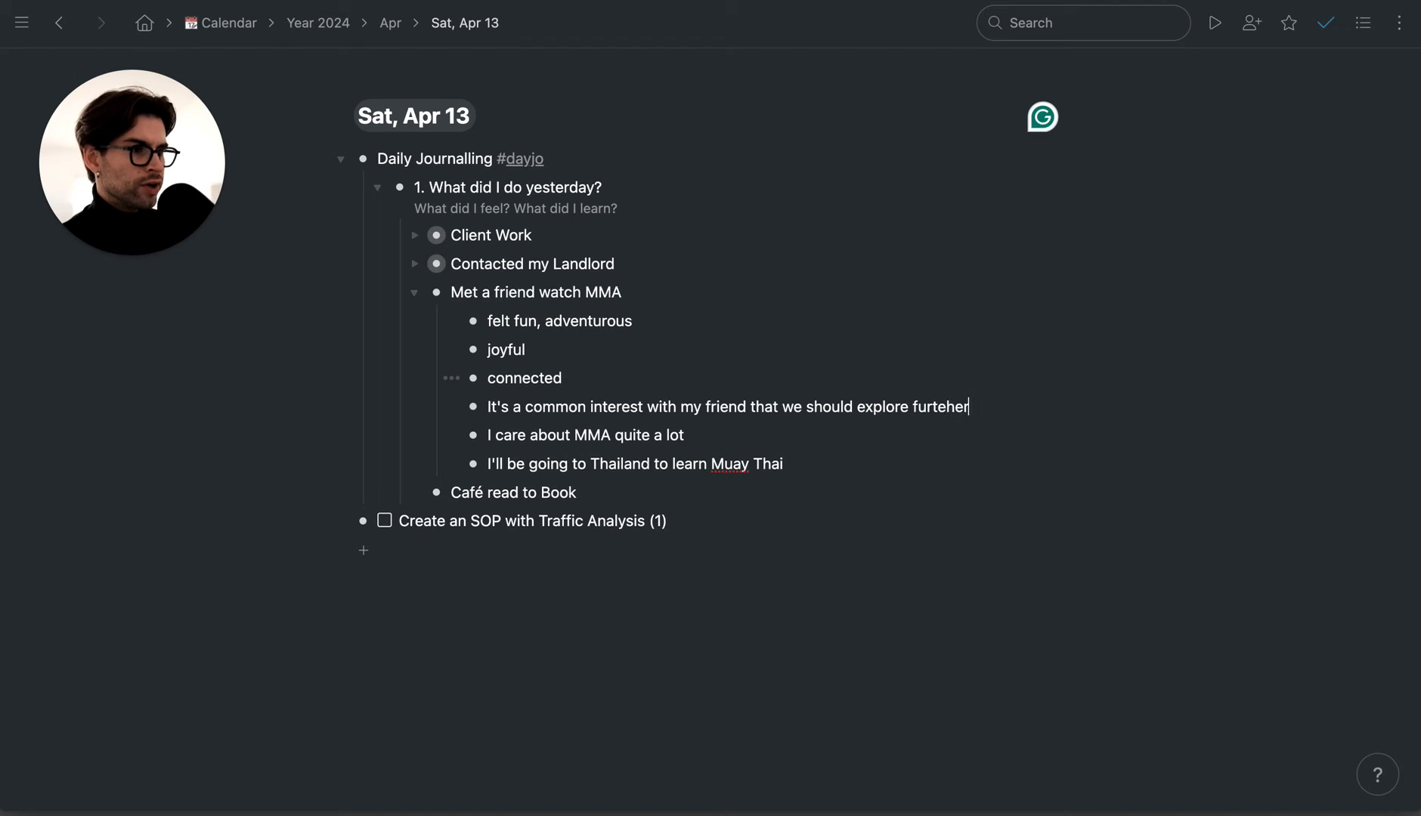
key("BackSpace")
key("BackSpace")
key("BackSpace")
key("BackSpace")
type("ther #le")
- Try tagging the common-interest bullet under Met a friend watch MMA with #lesson
key("BackSpace")
type("lesson")
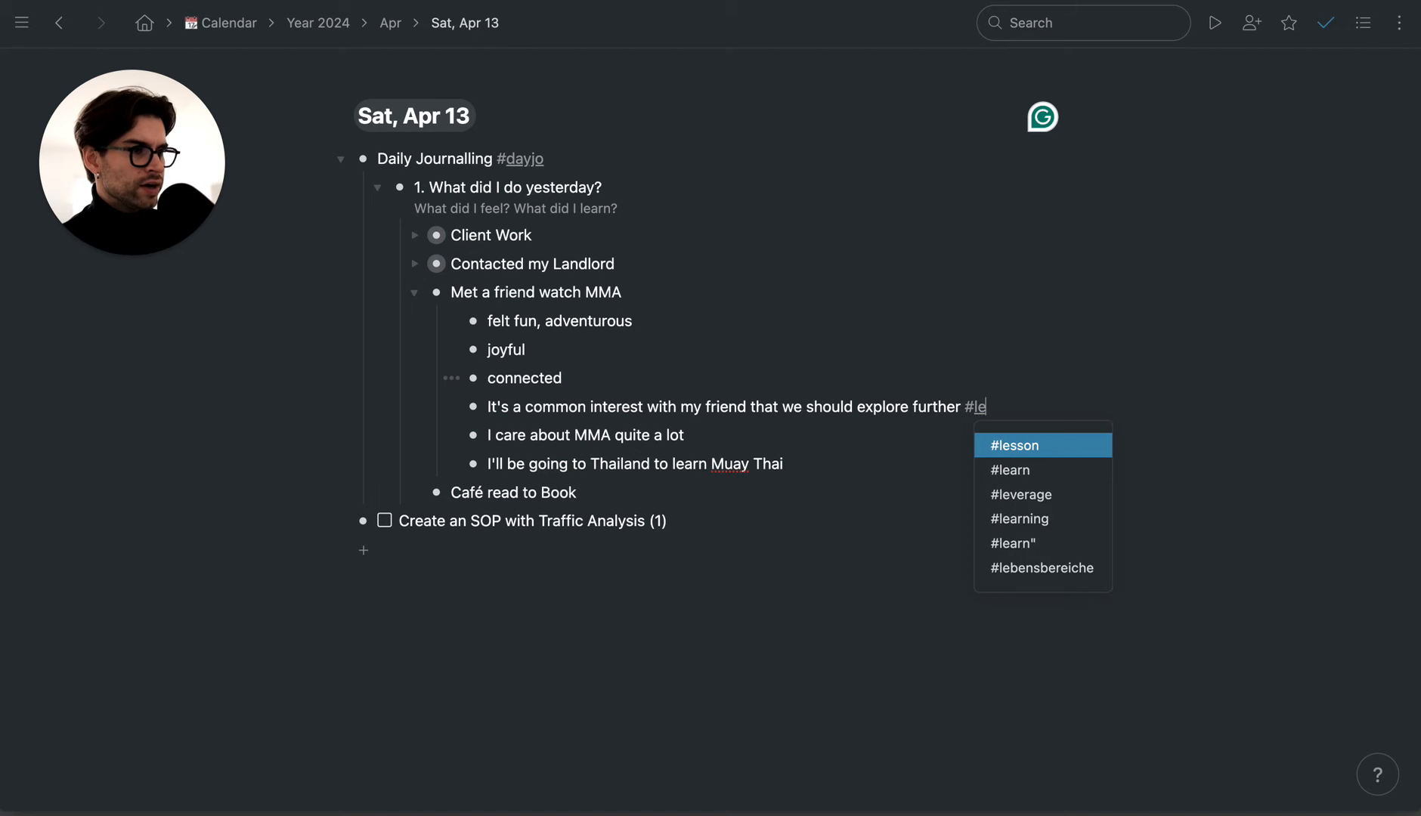
key("Return")
key("BackSpace")
key("BackSpace")
key("BackSpace")
key("BackSpace")
key("BackSpace")
key("BackSpace")
key("BackSpace")
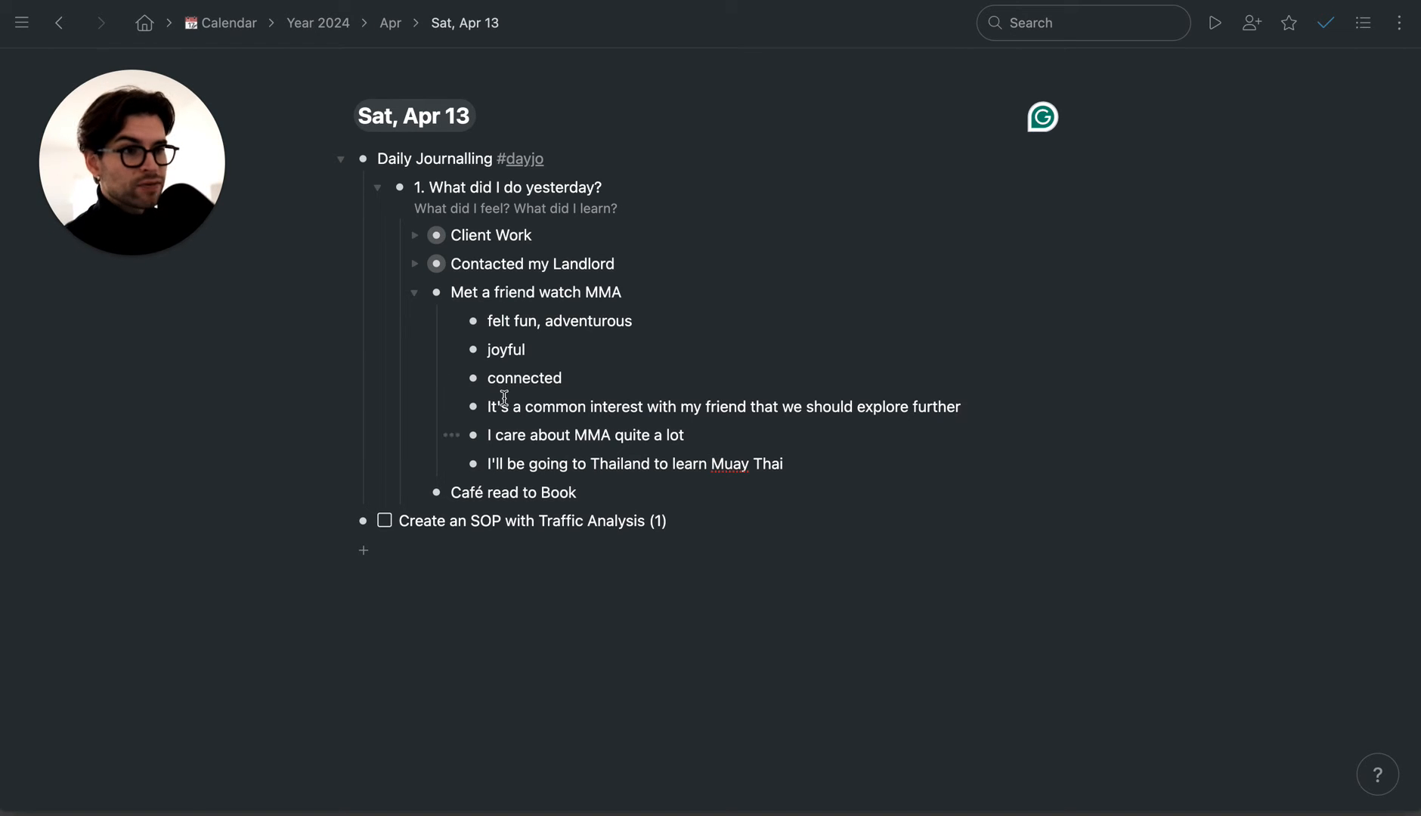
- Collapse Met a friend watch MMA and add a nested bullet "Status and Culture" under Café read to Book
left_click(413, 295)
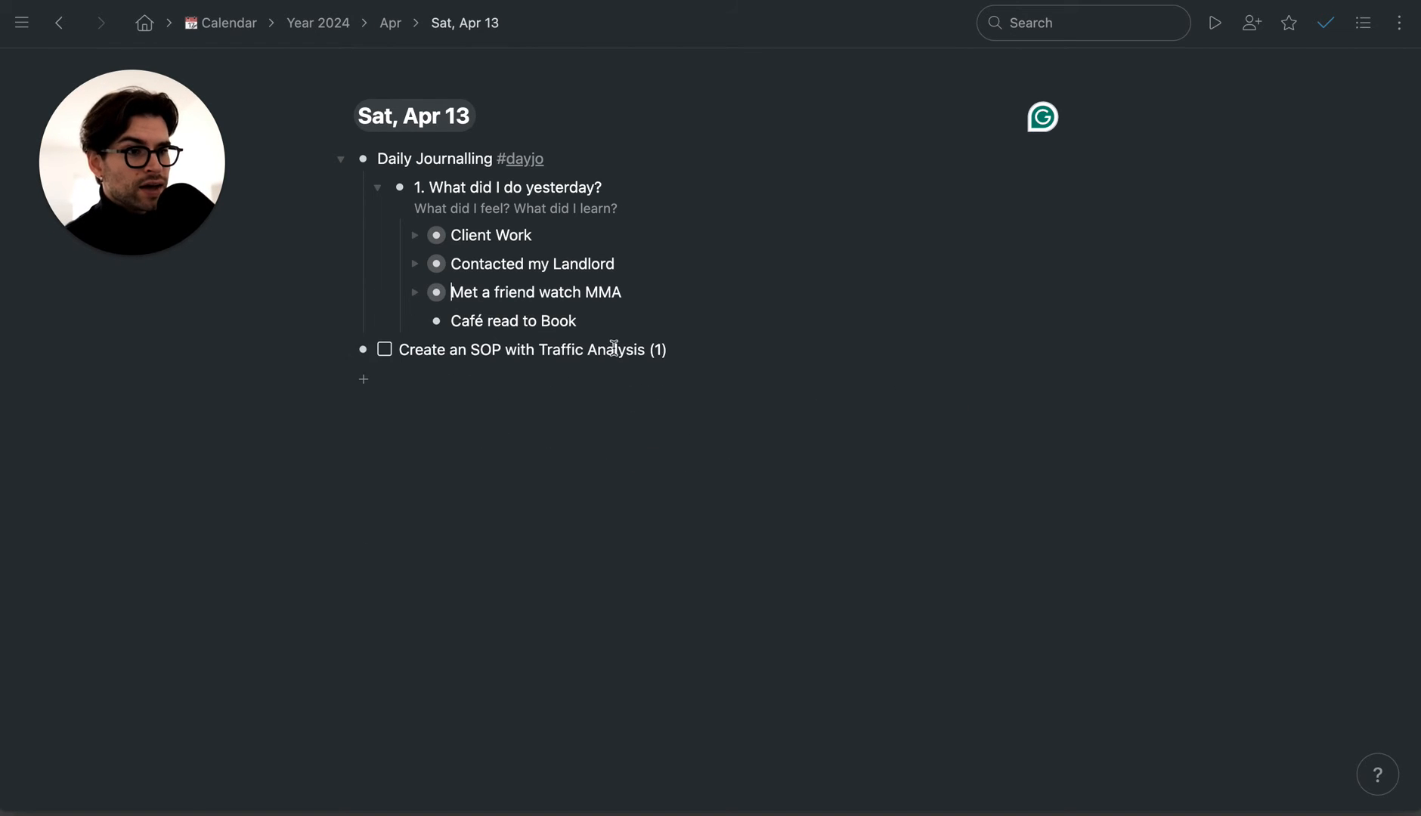
left_click(611, 333)
key("Return")
key("Tab")
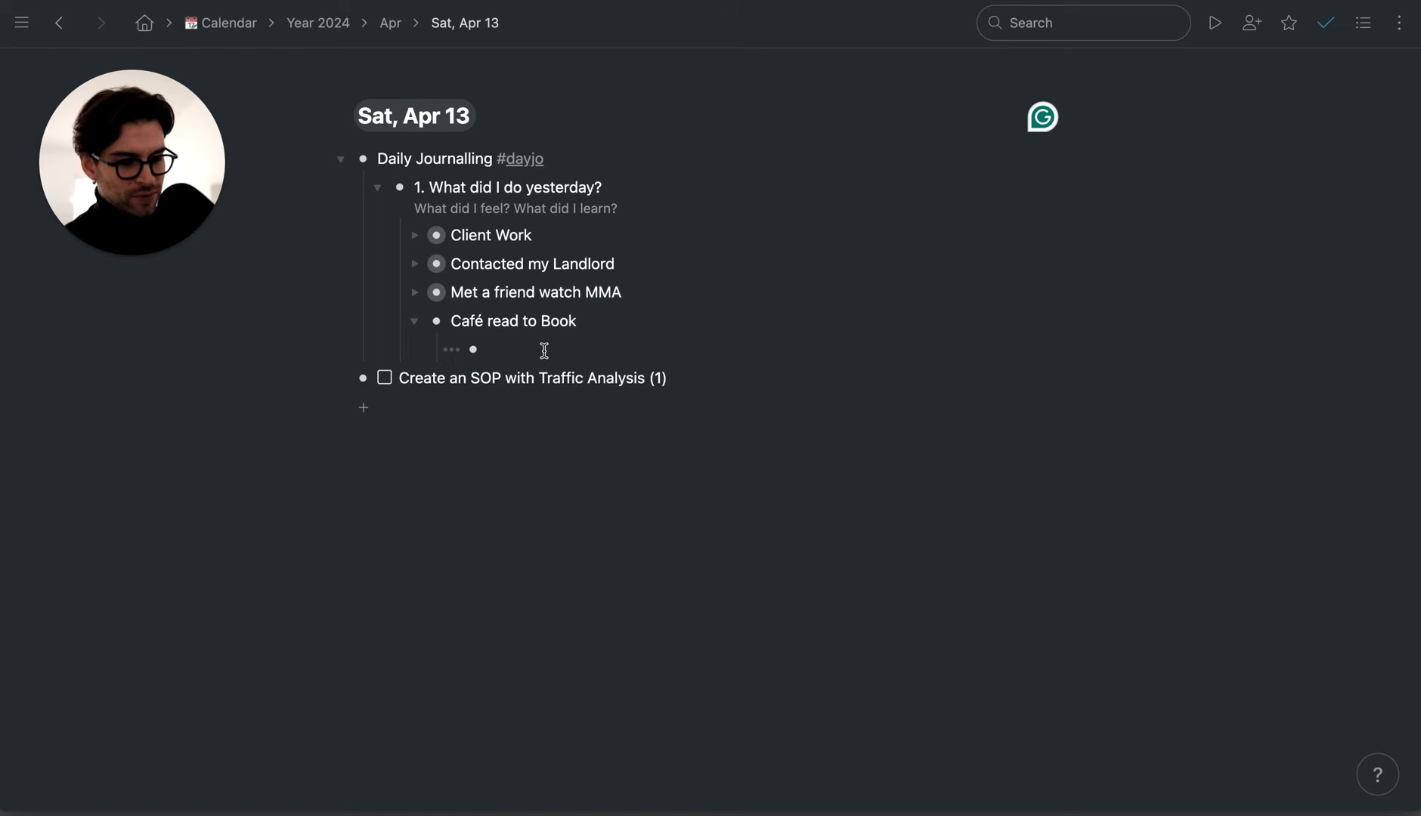
type("Status and Cult")
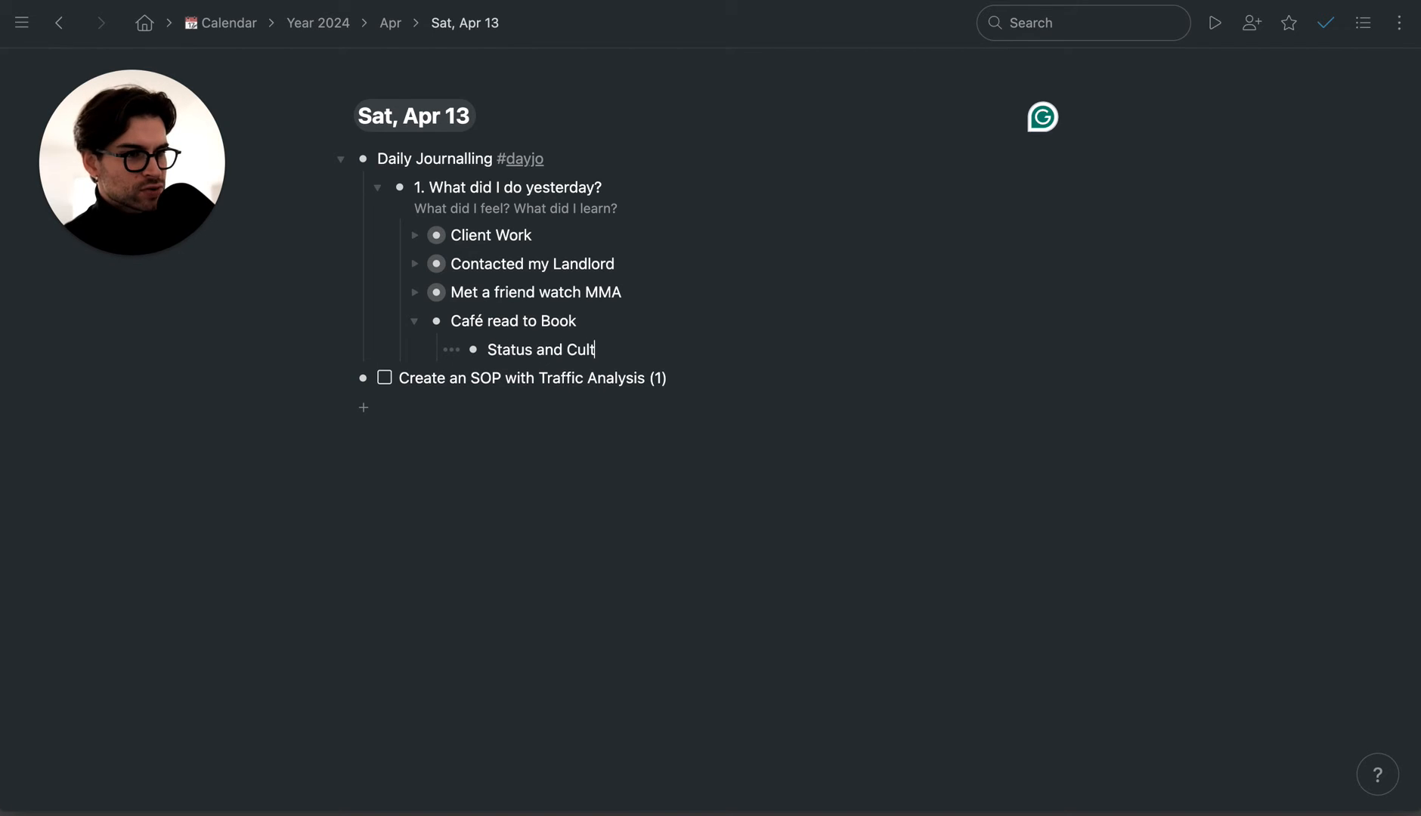
type("ure")
- Add "I felt good taking me time" as the second nested bullet under Café read to Book
key("Return")
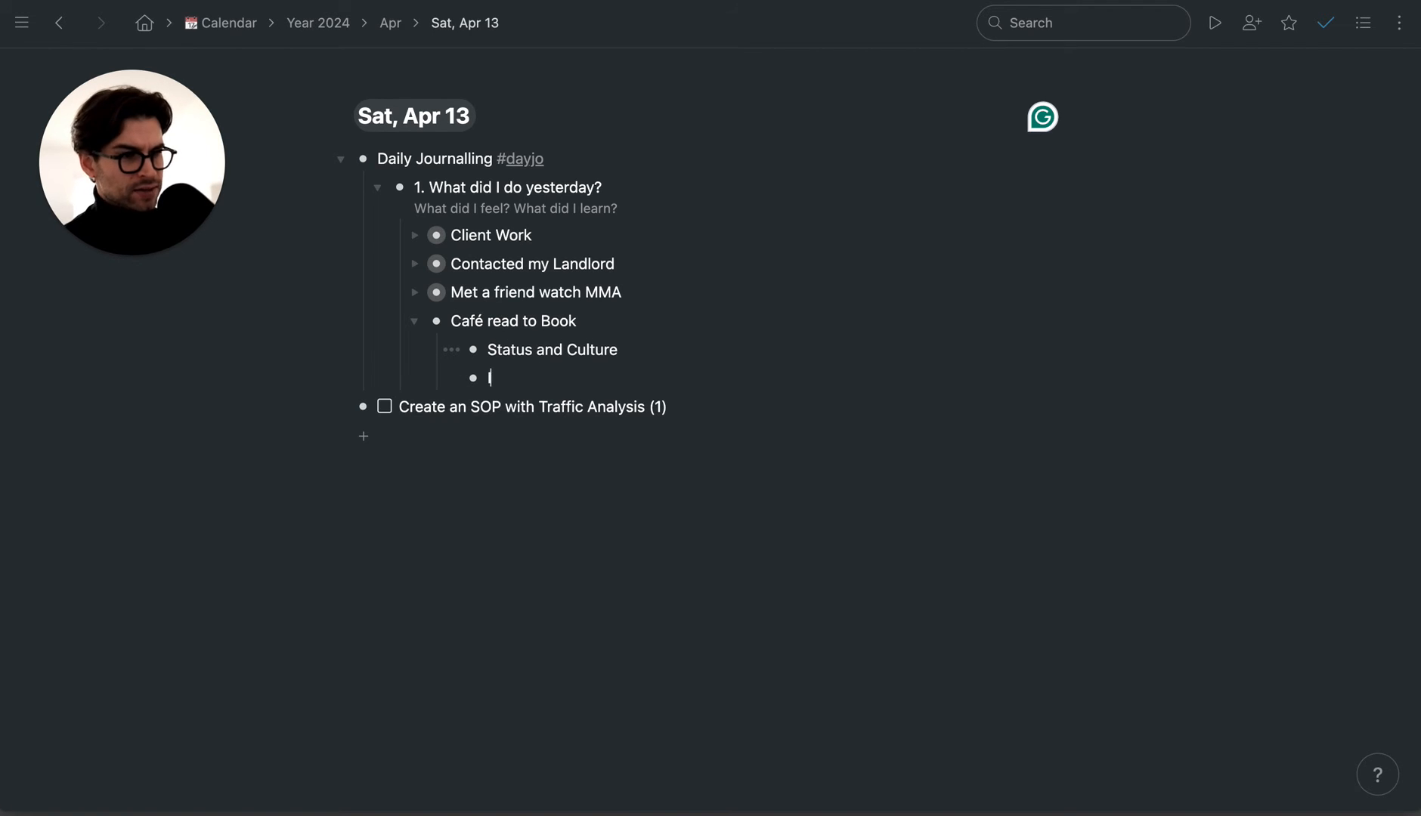
type("F")
key("BackSpace")
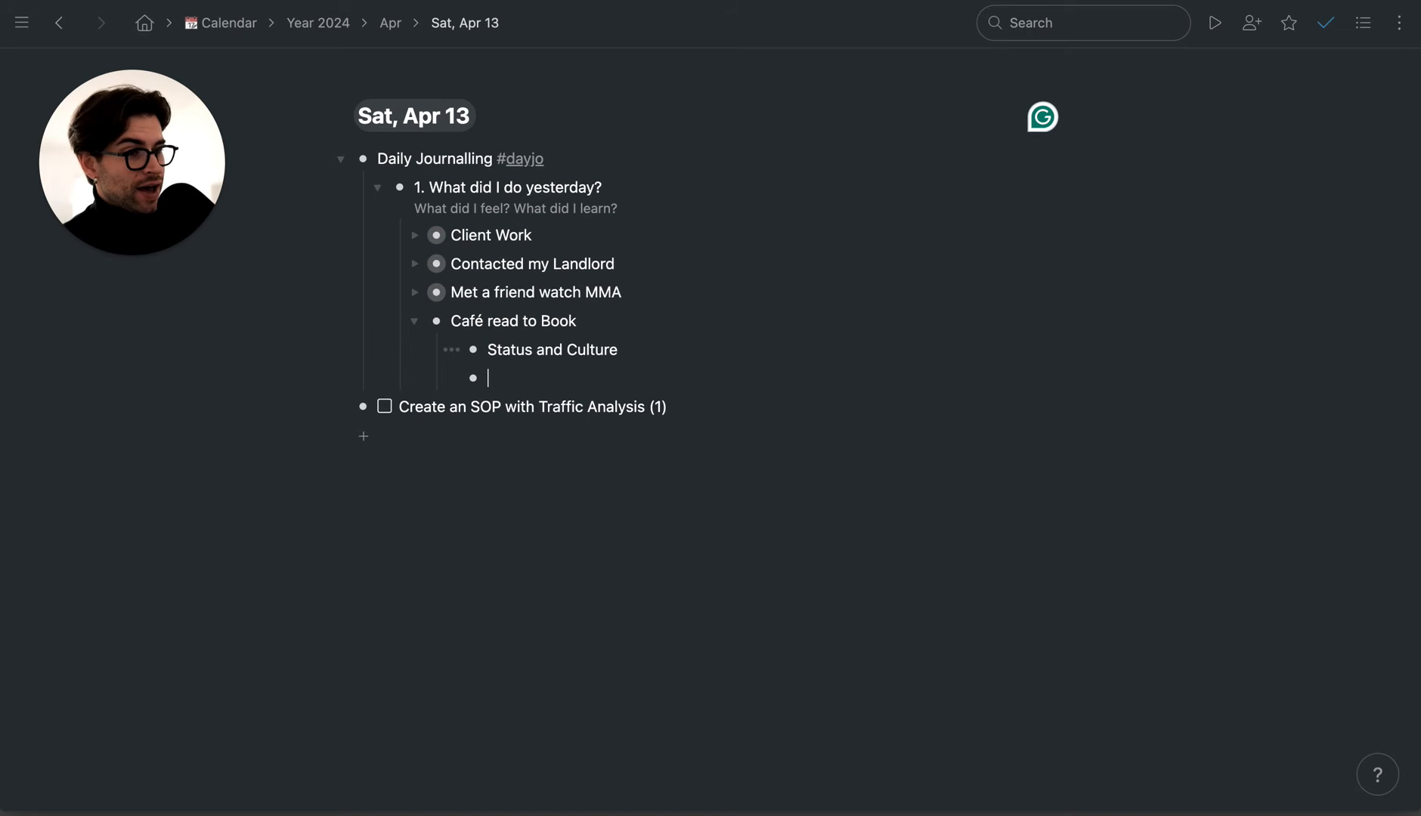
type("I felt good foll")
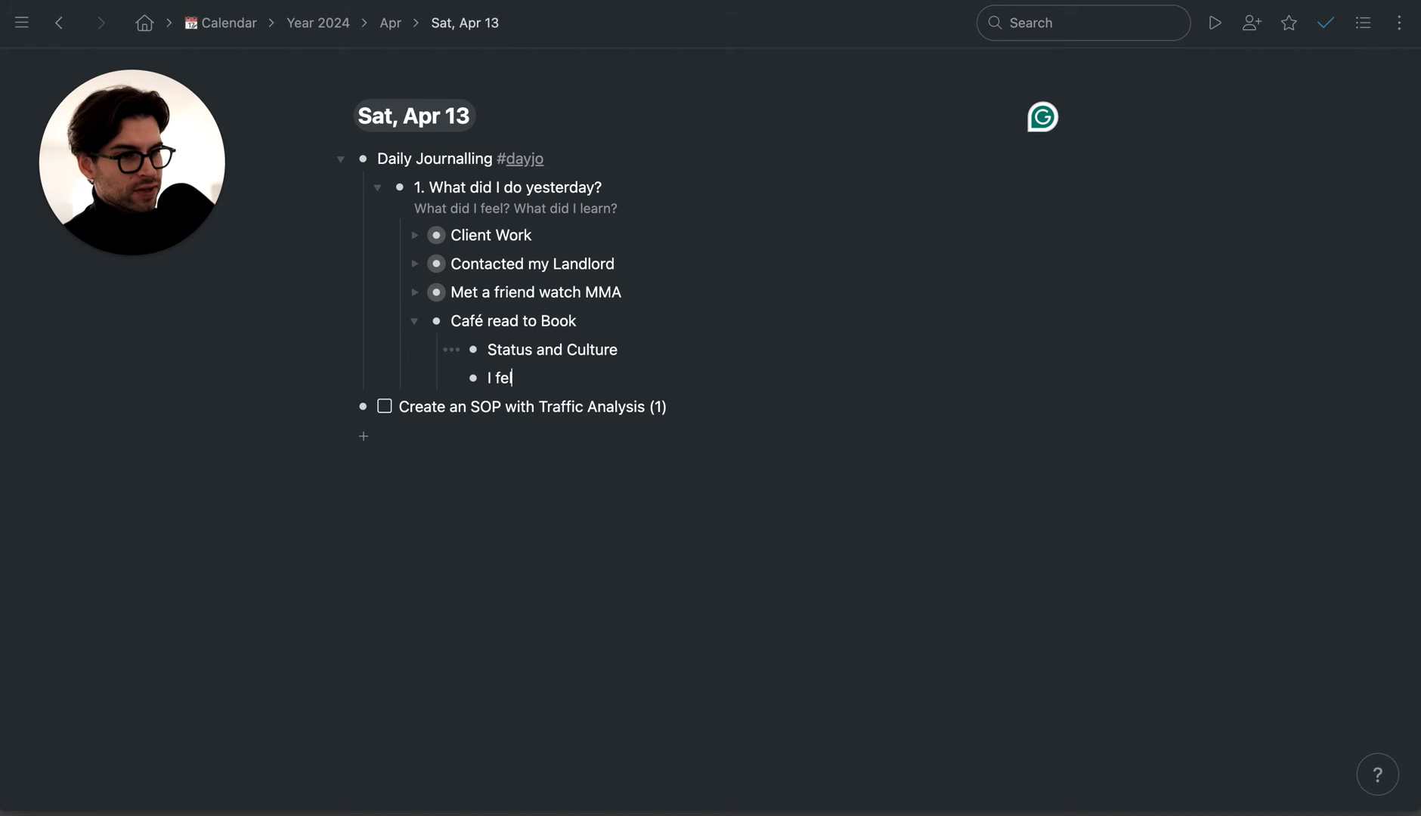
key("BackSpace")
key("BackSpace")
key("BackSpace")
key("BackSpace")
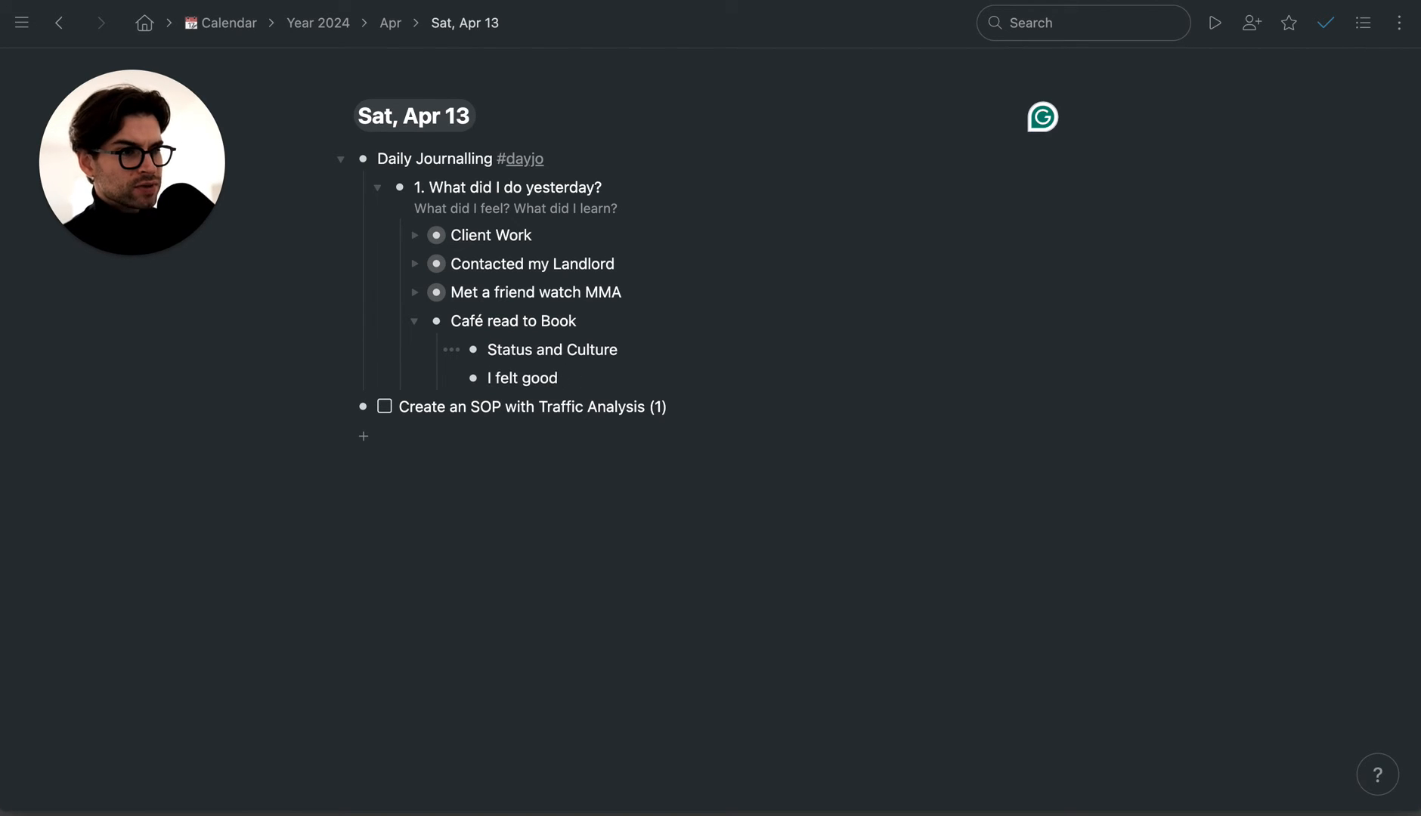
type("taking me time")
- Add "And time off the display" as the third nested bullet under Café read to Book
key("Return")
type("A")
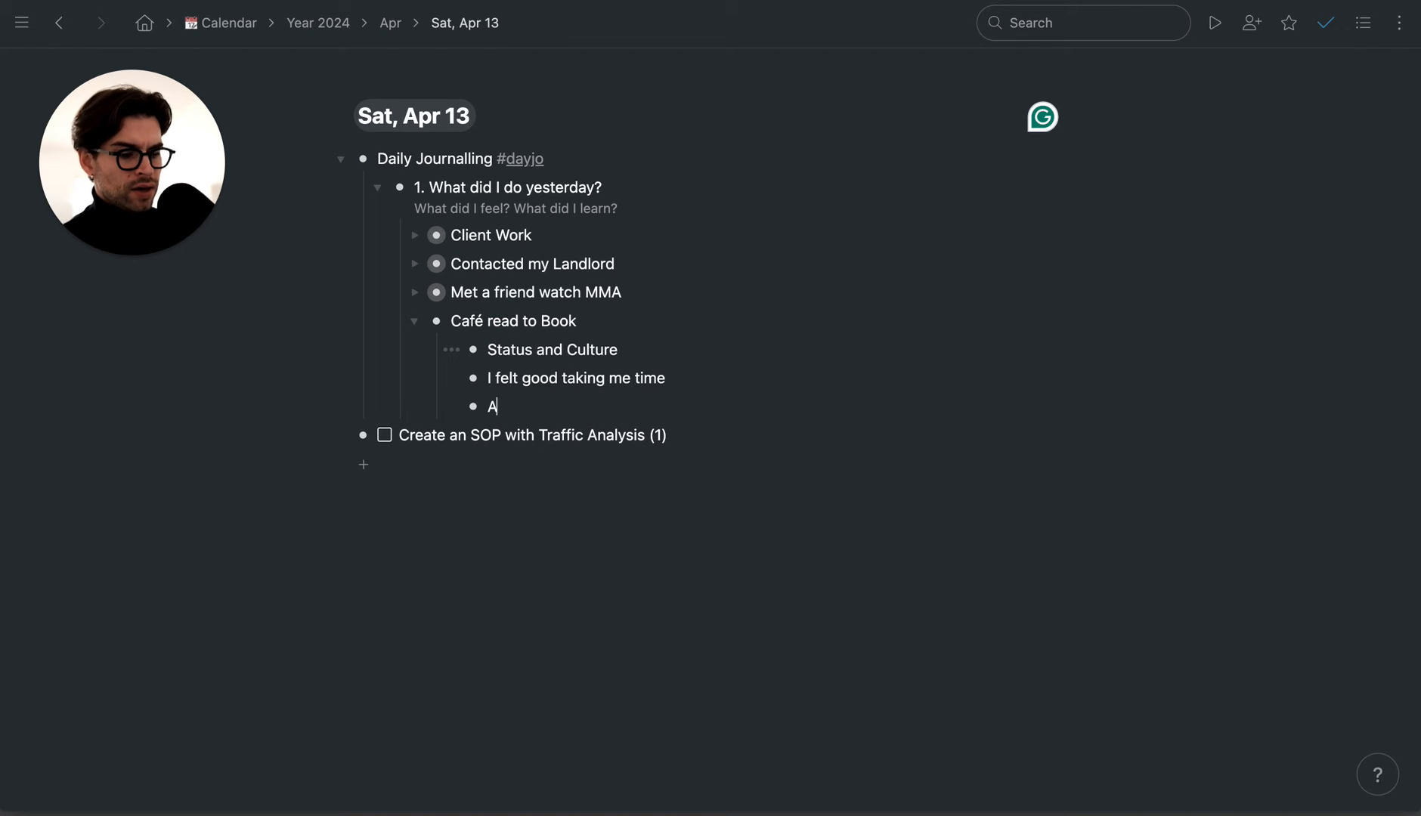
type("nd time off the displa")
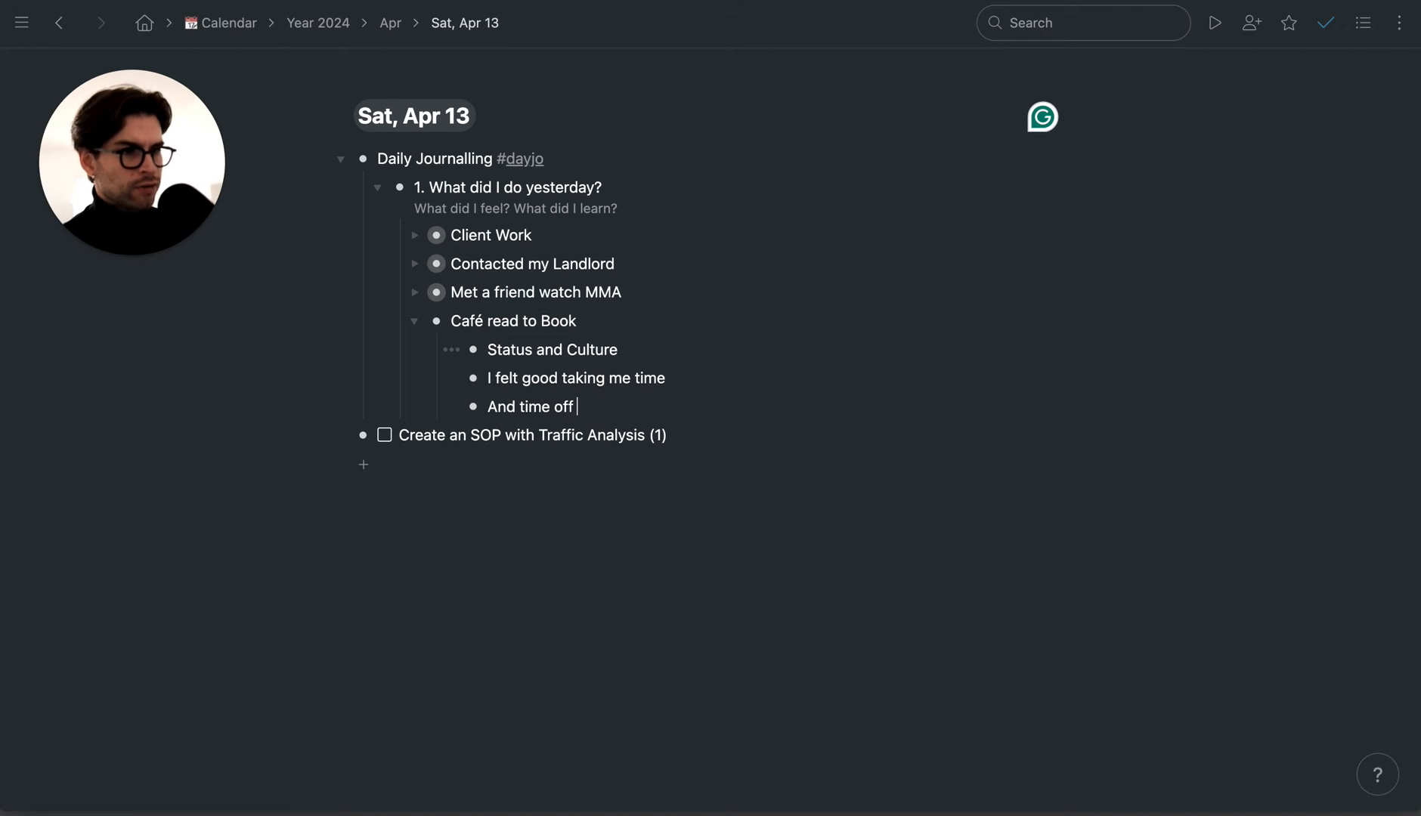
key("Return")
key("BackSpace")
type("y")
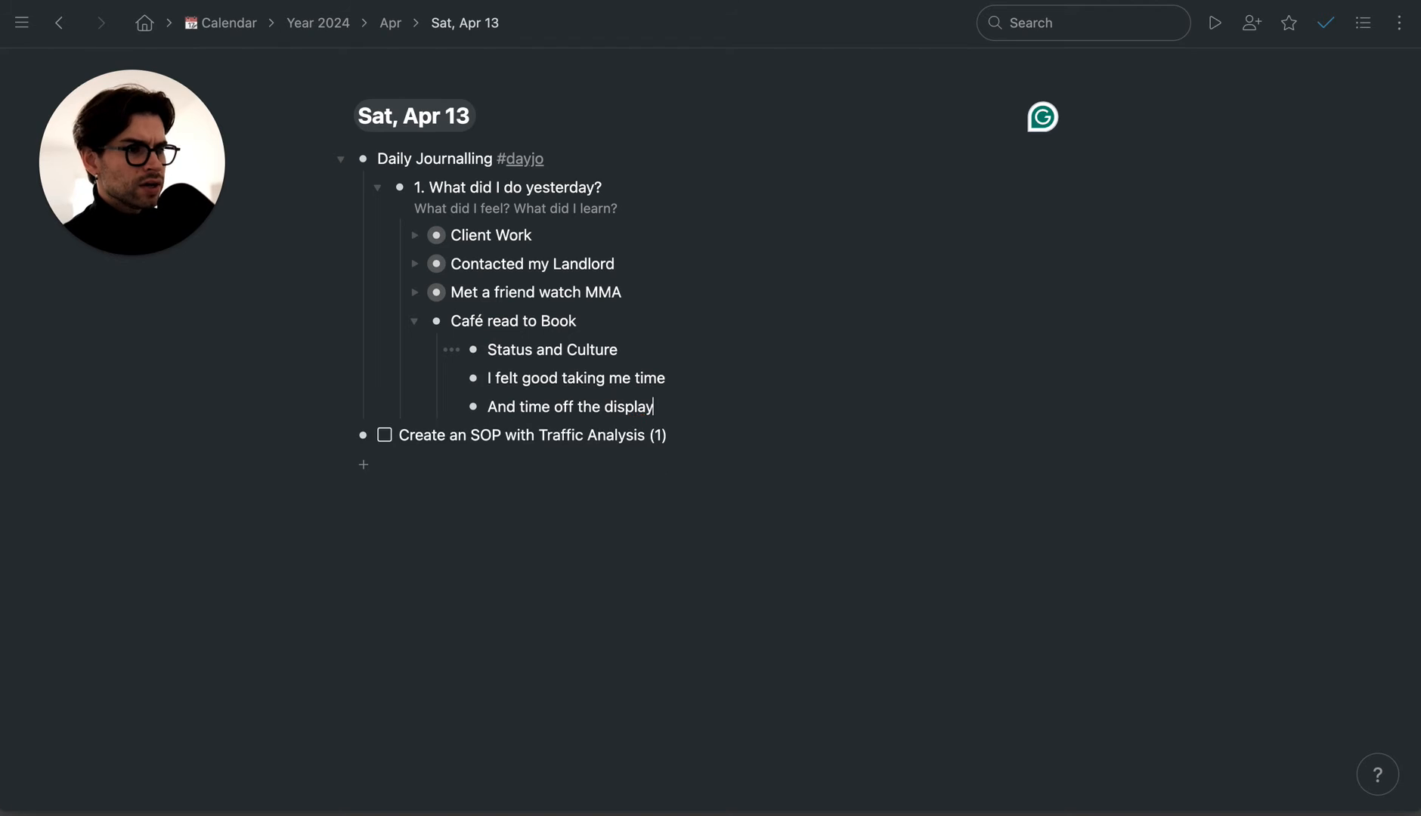
- Add "feels calm, mindful, inspiration" as the fourth nested bullet under Café read to Book
key("Return")
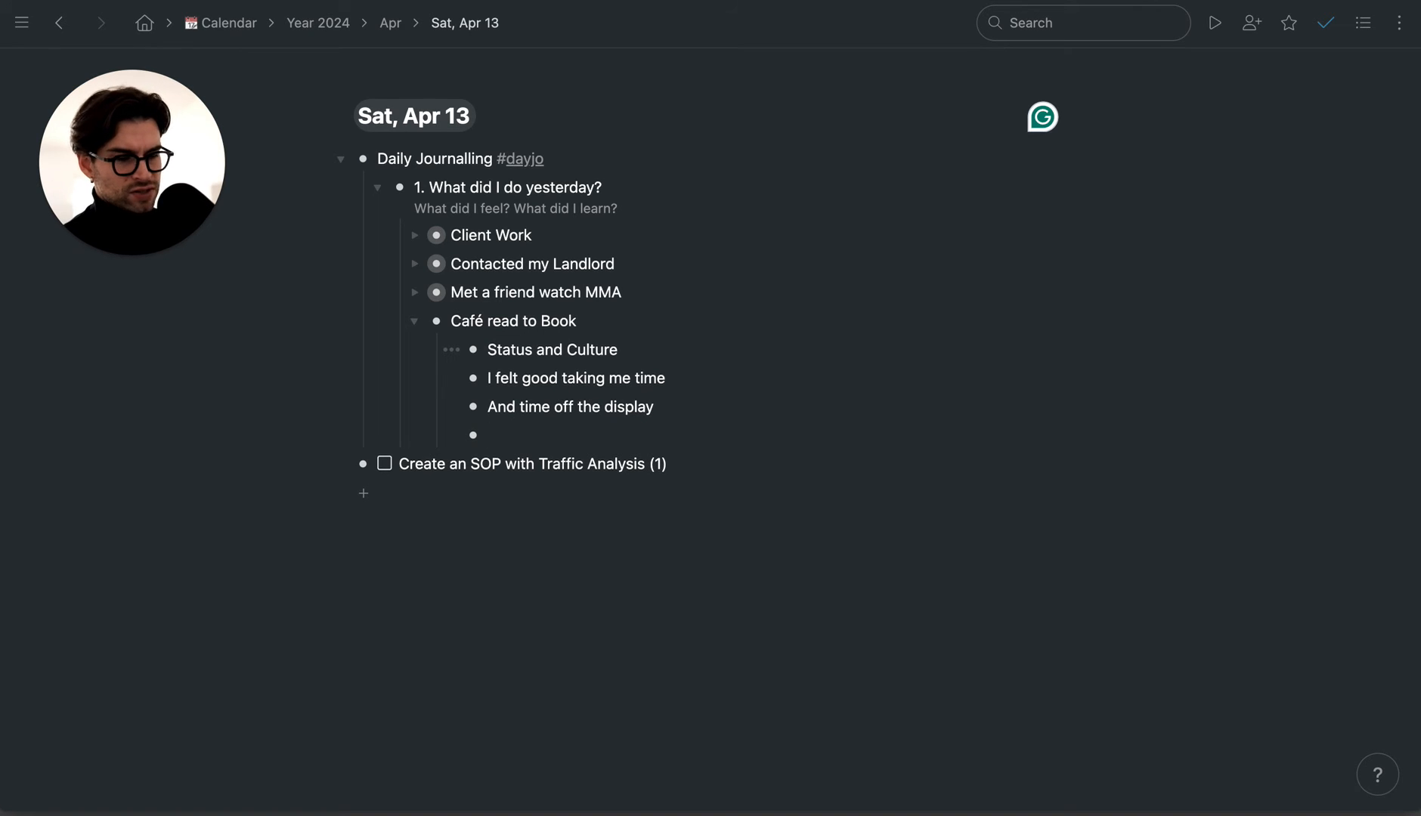
type("feels")
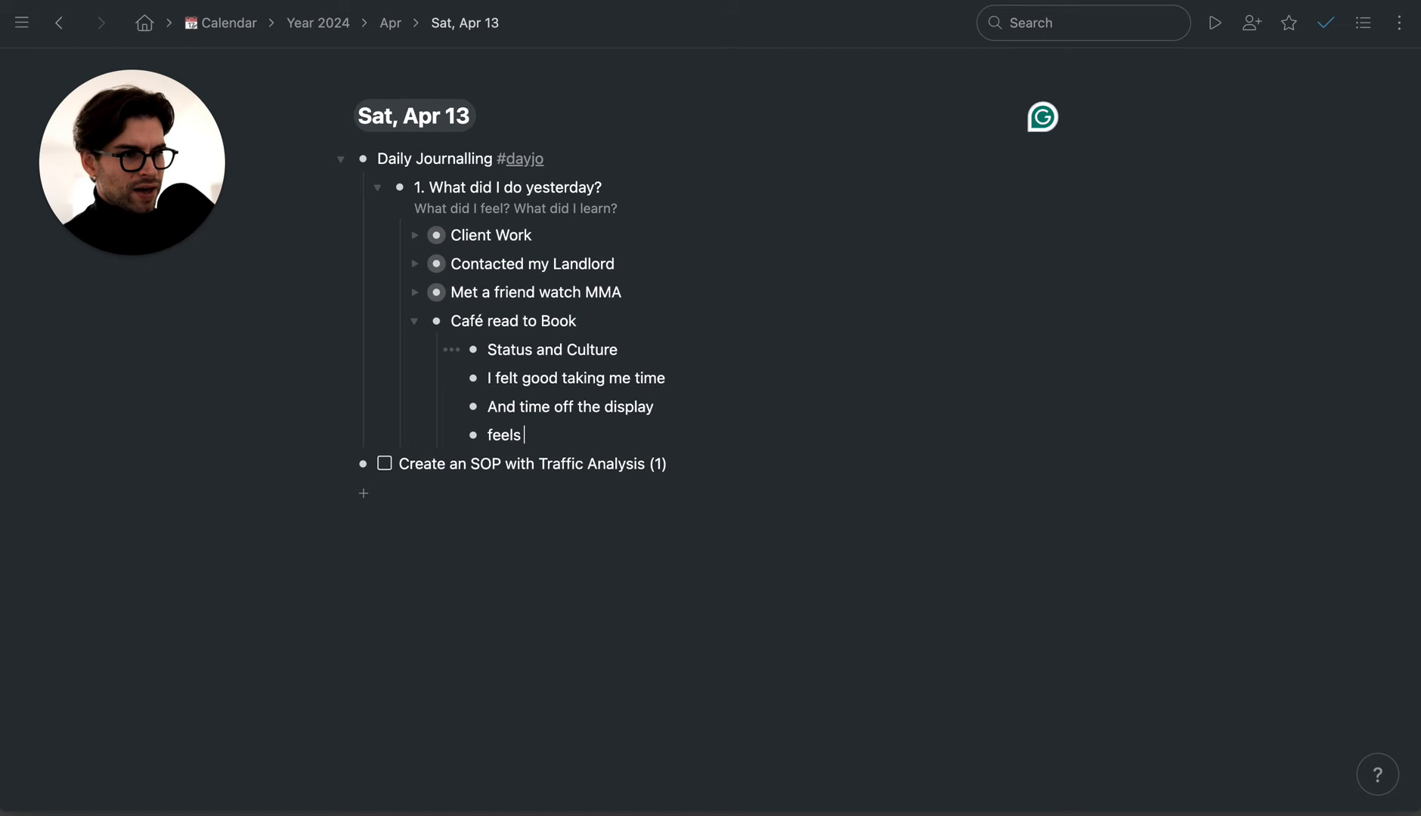
type(" calm, ")
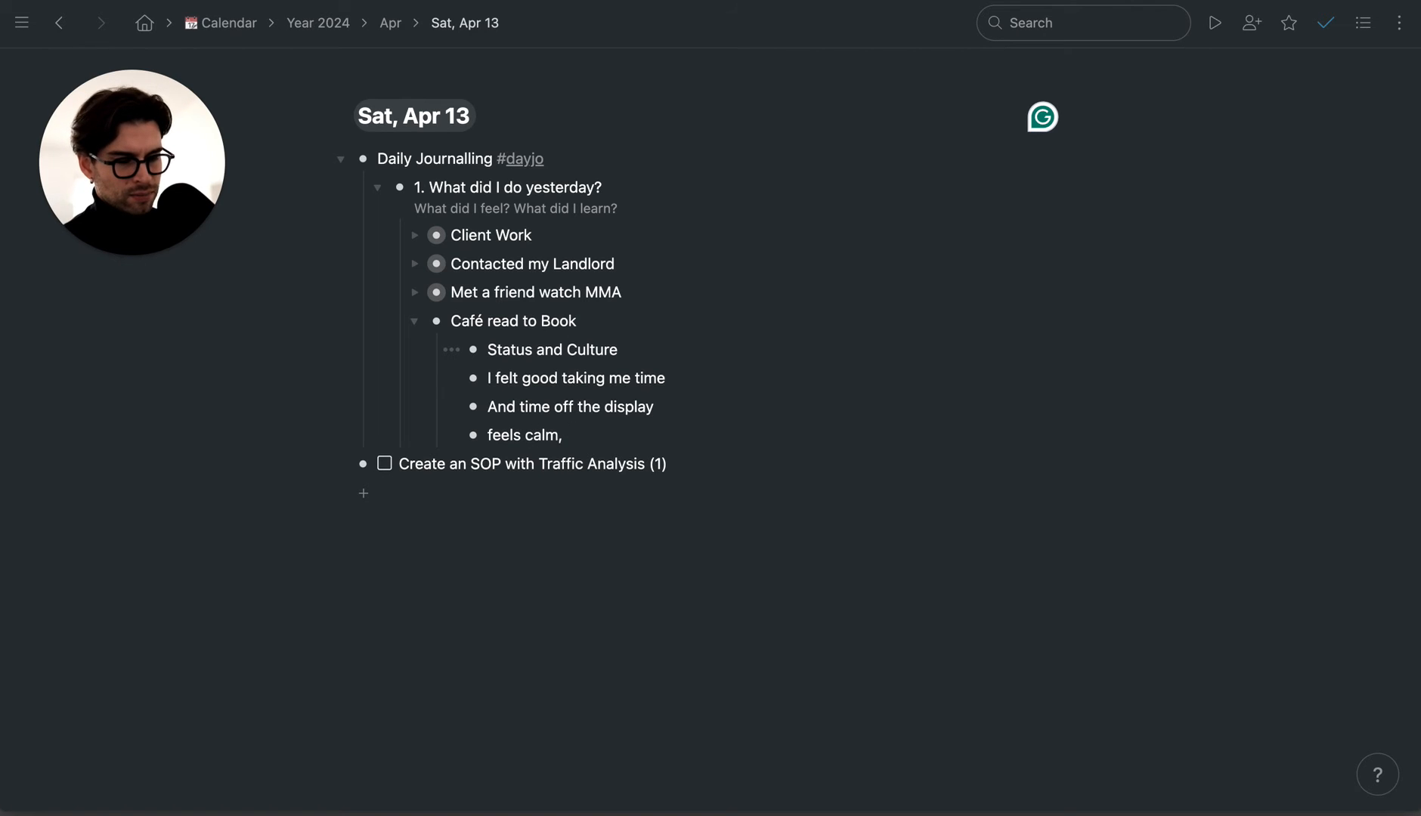
type("energize")
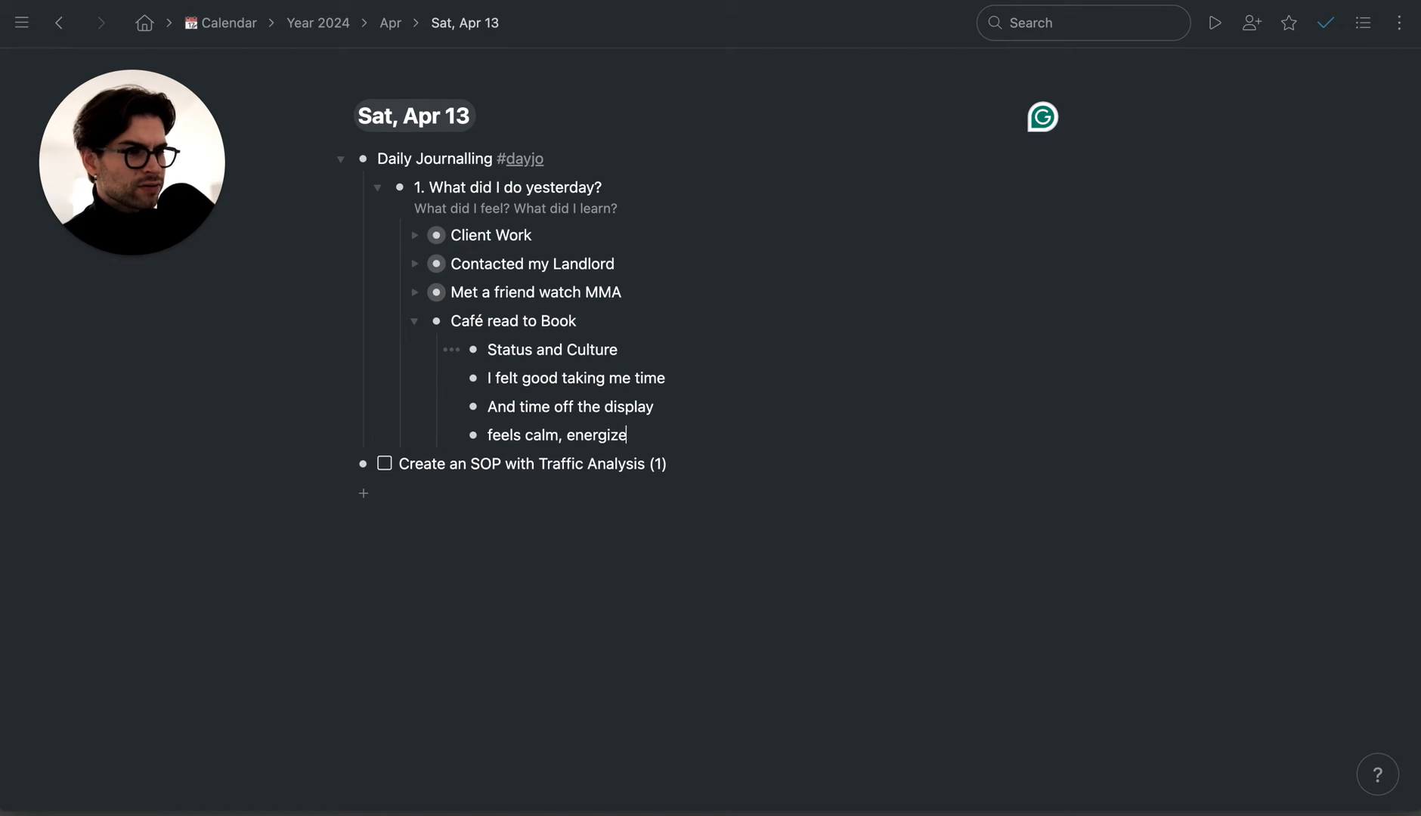
key("BackSpace")
key("BackSpace")
key("BackSpace")
key("BackSpace")
key("BackSpace")
key("BackSpace")
key("BackSpace")
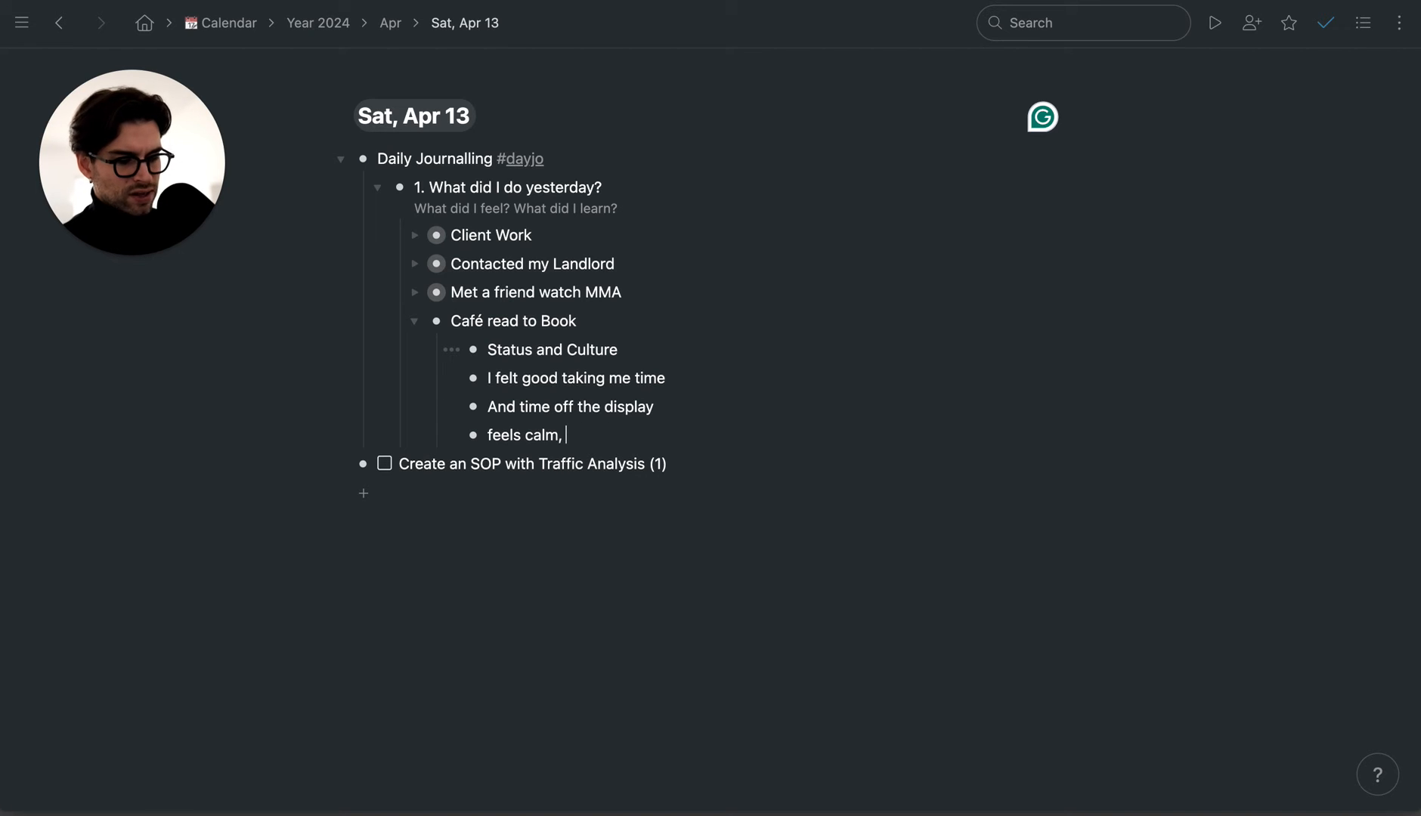
type("mindful")
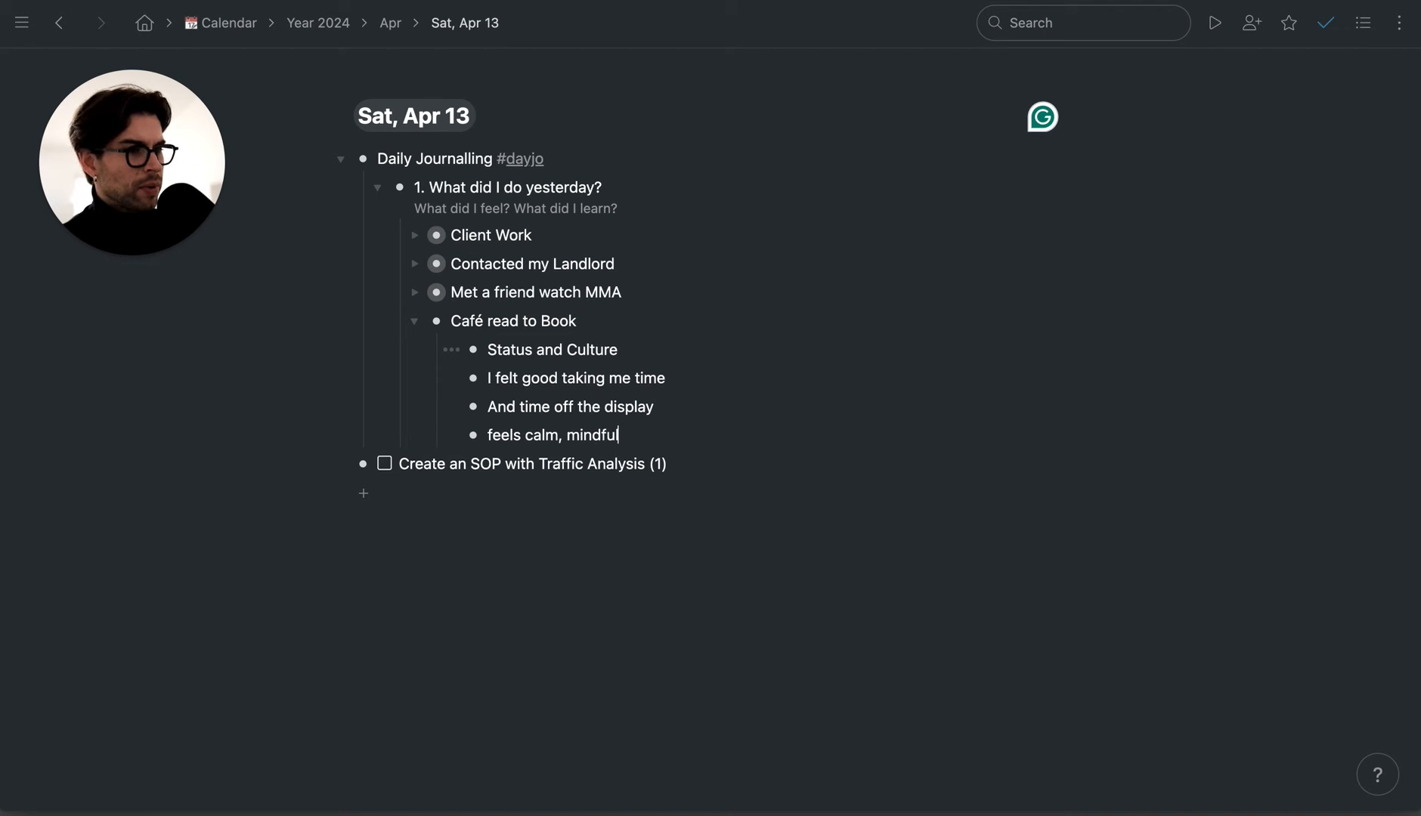
type(", inspiration")
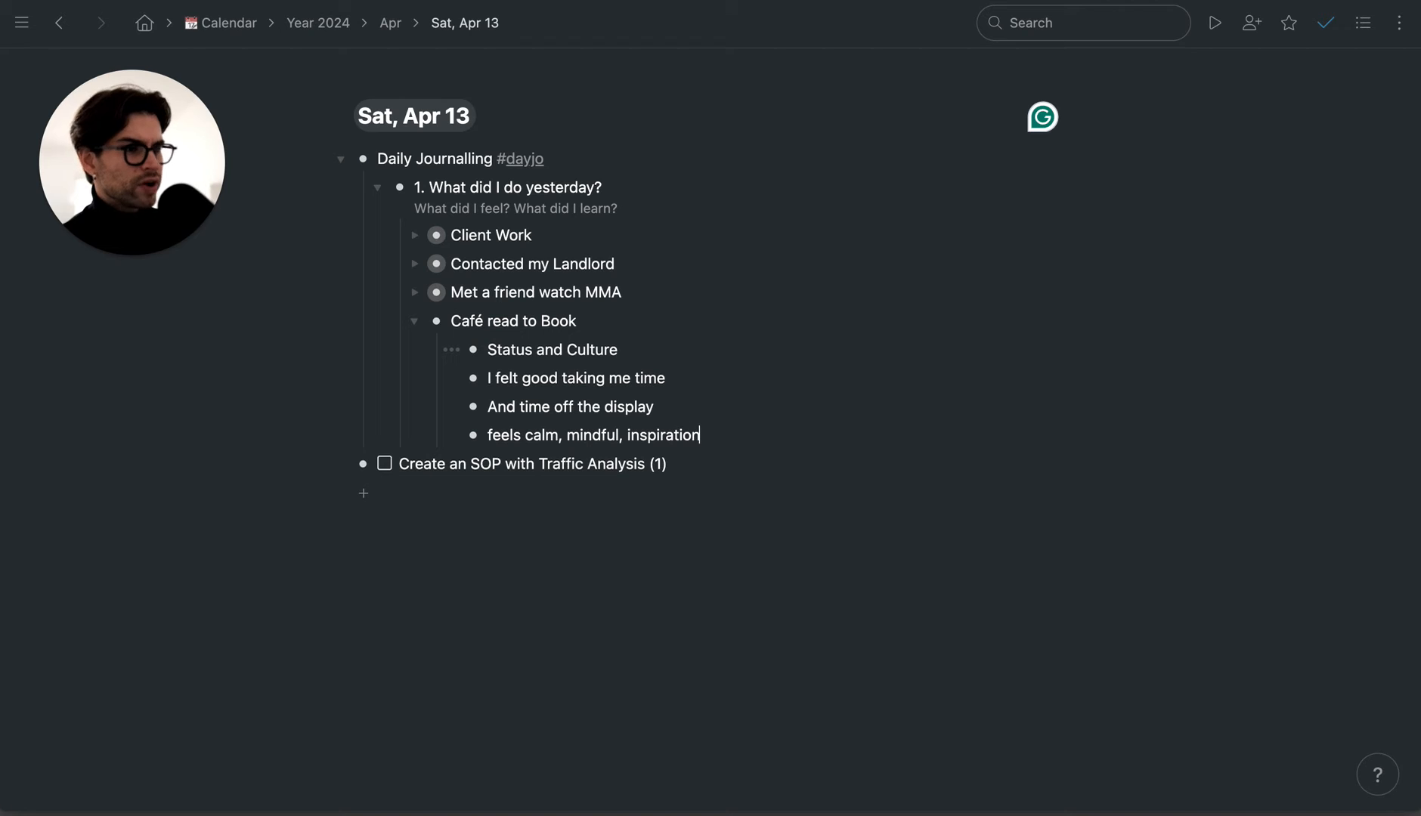
- Add a fifth nested bullet under Café read to Book reading "I should to this as a routine, make it habit", tagged #lesson
key("Return")
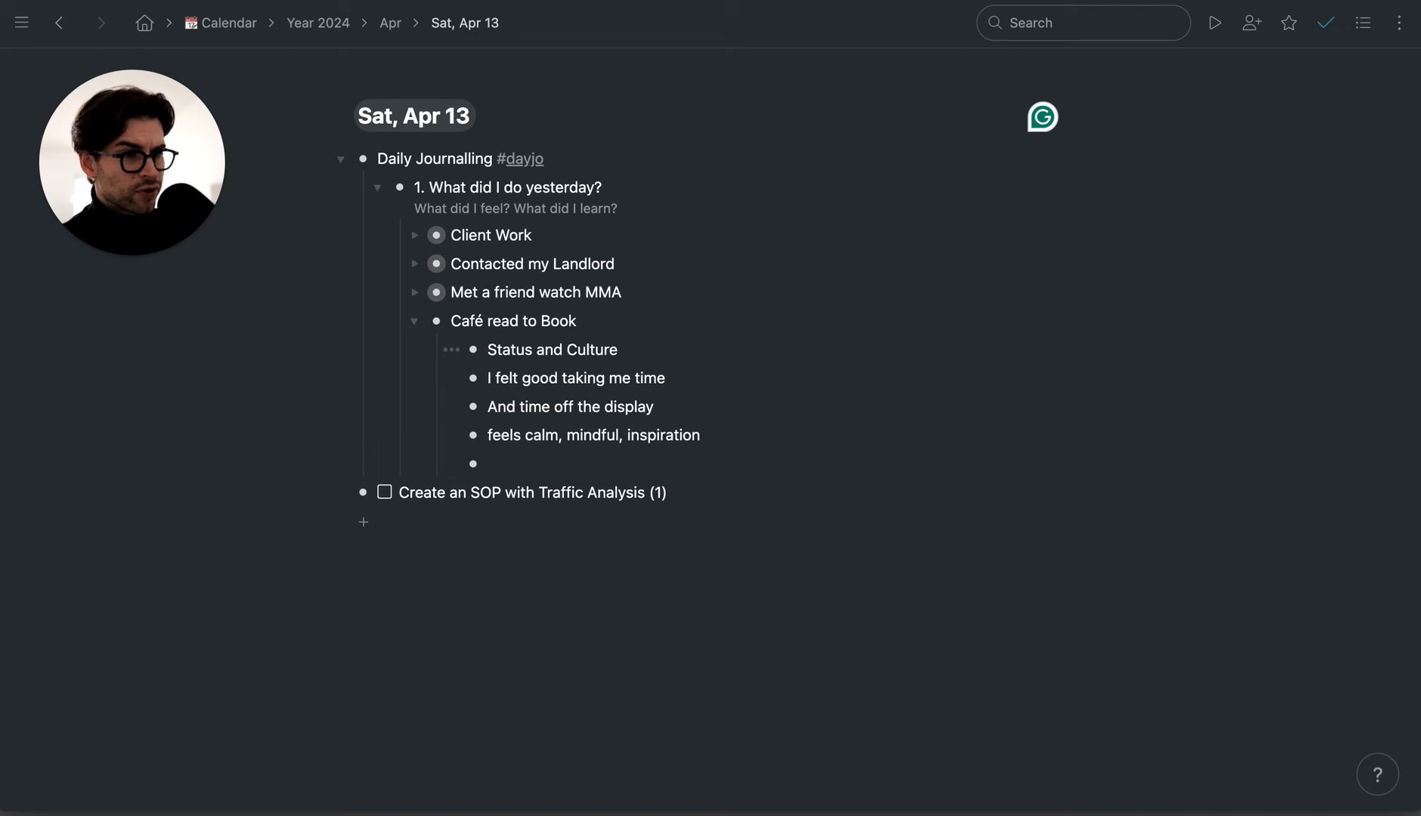
type("L,")
key("BackSpace")
key("BackSpace")
key("BackSpace")
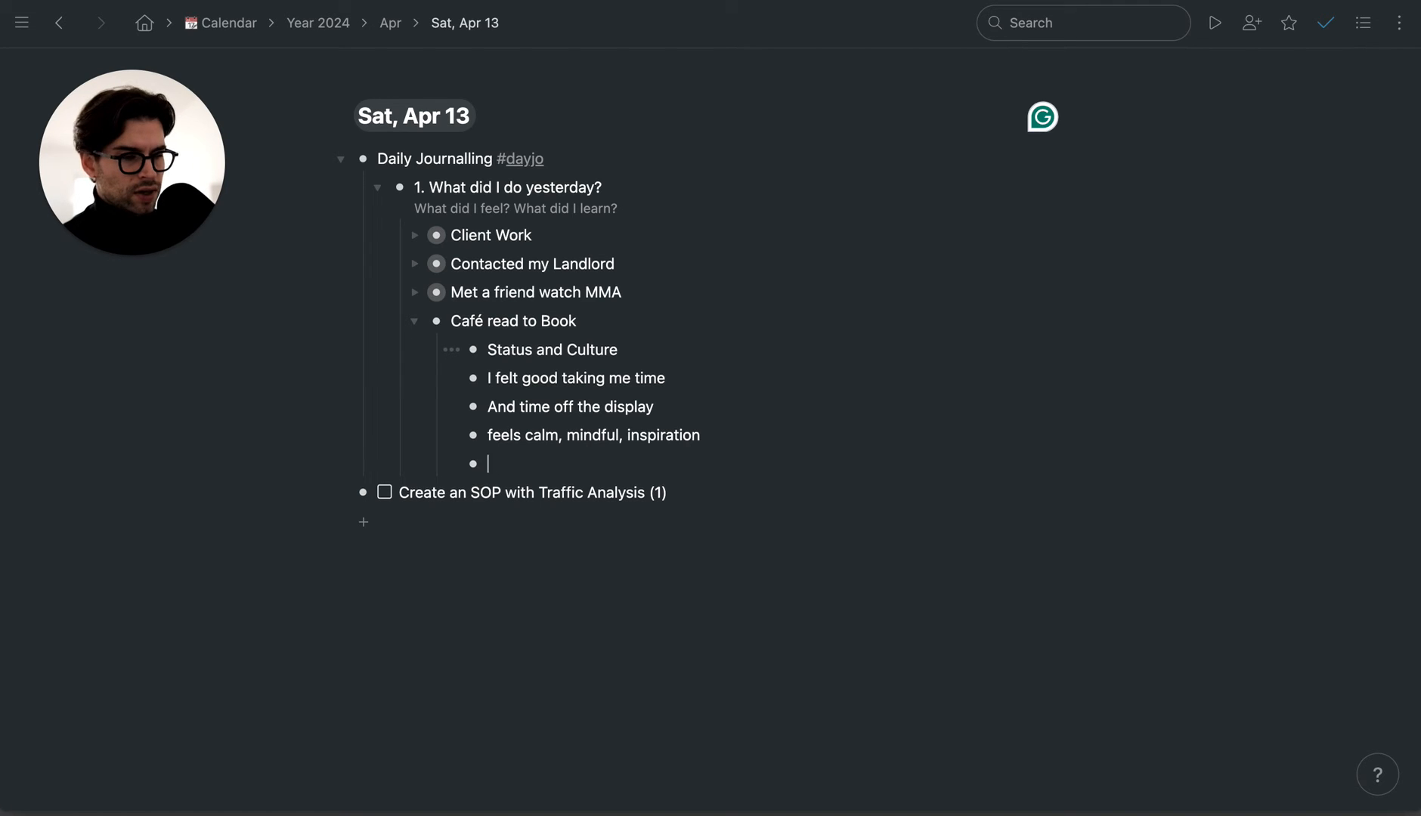
type("I should")
key("BackSpace")
type("ld ")
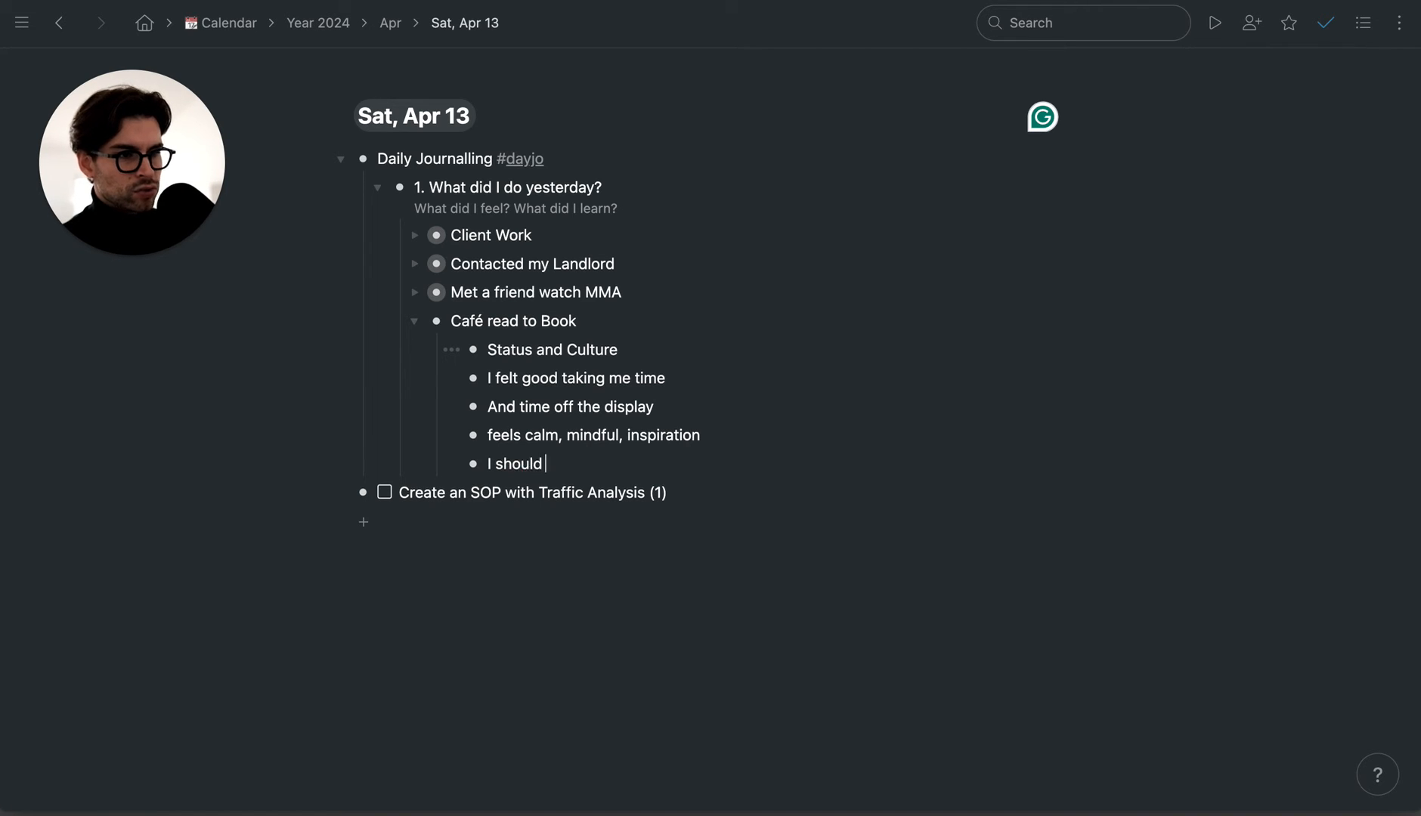
type("to this as a routine")
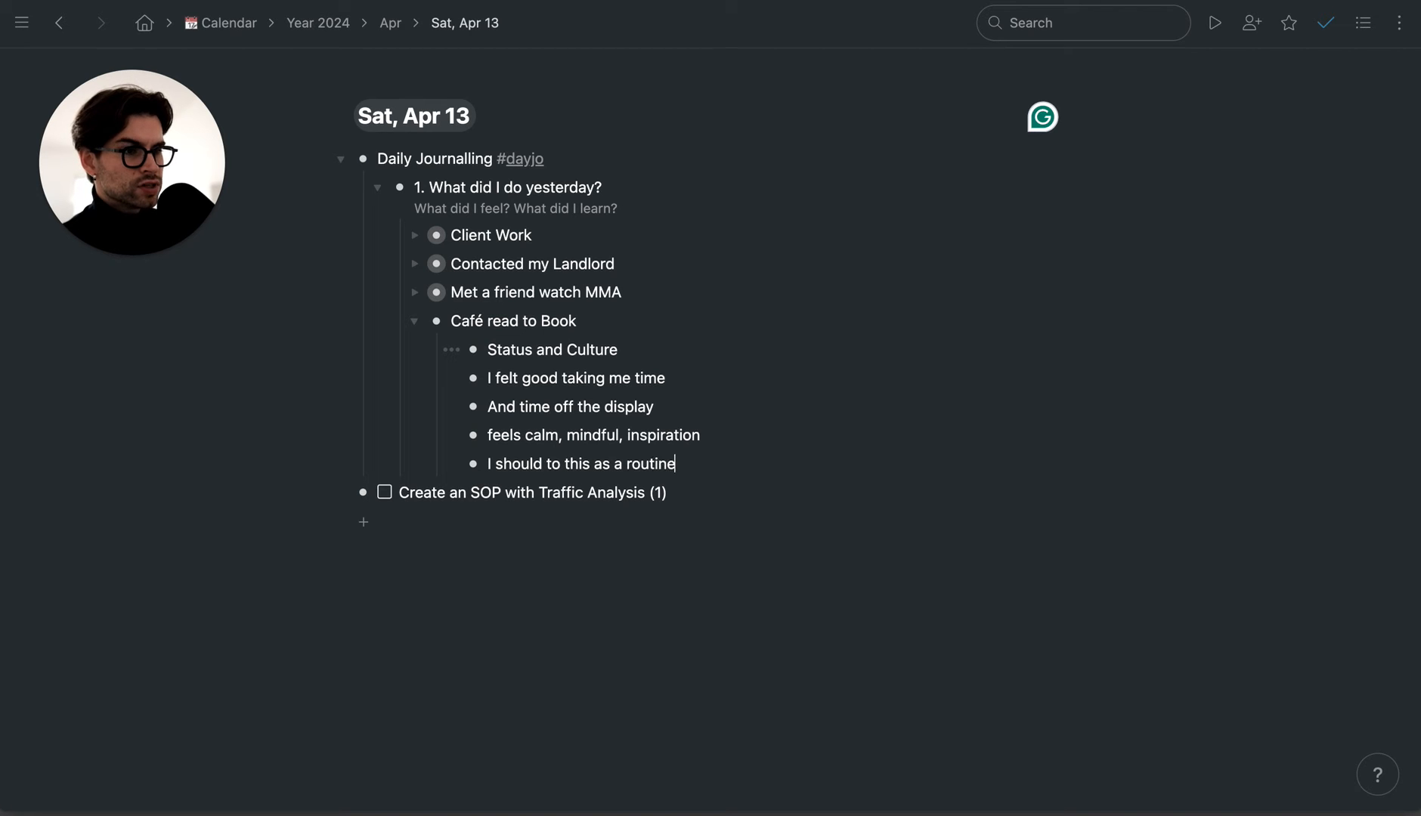
type(", make it habit #e")
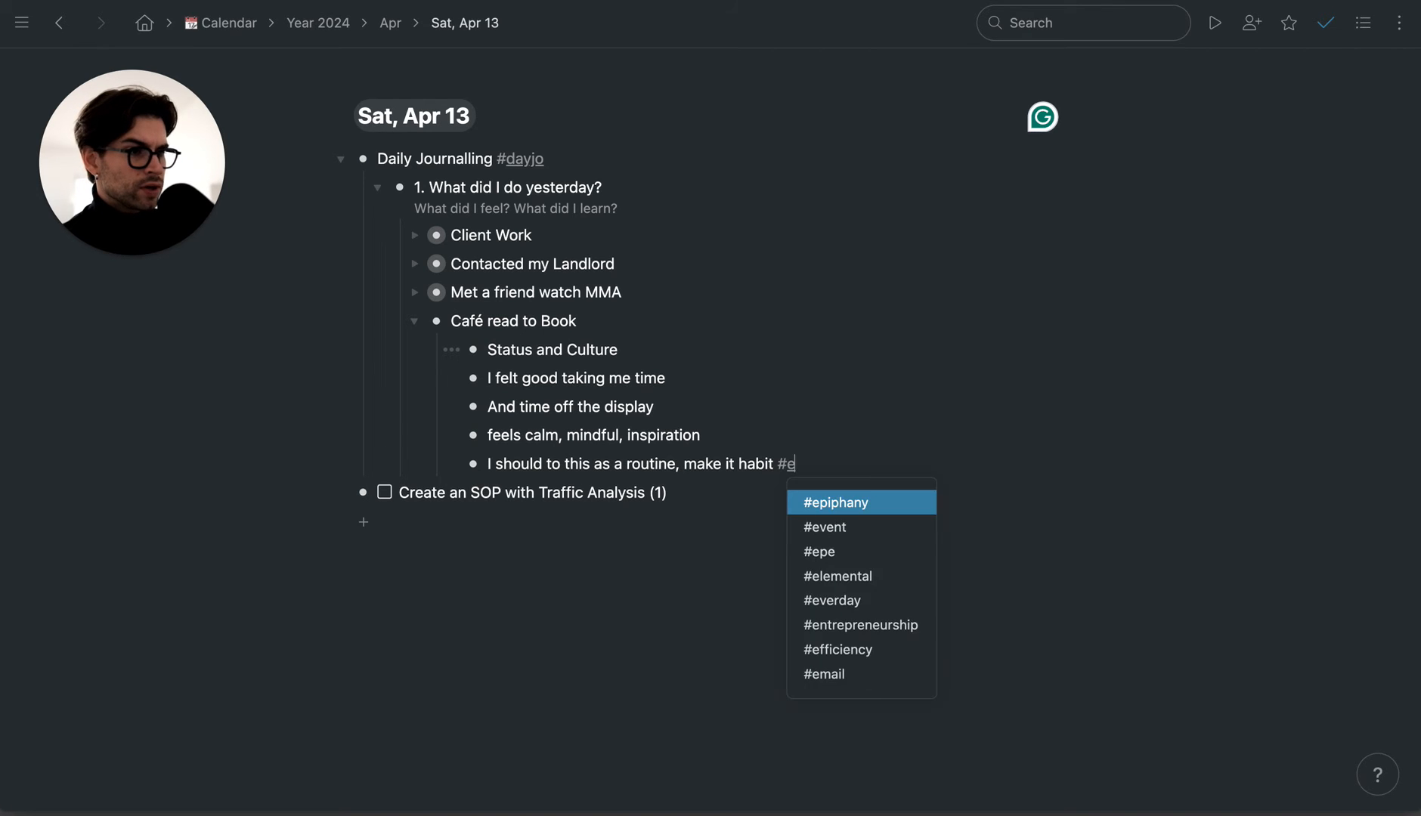
key("BackSpace")
type("l")
key("Return")
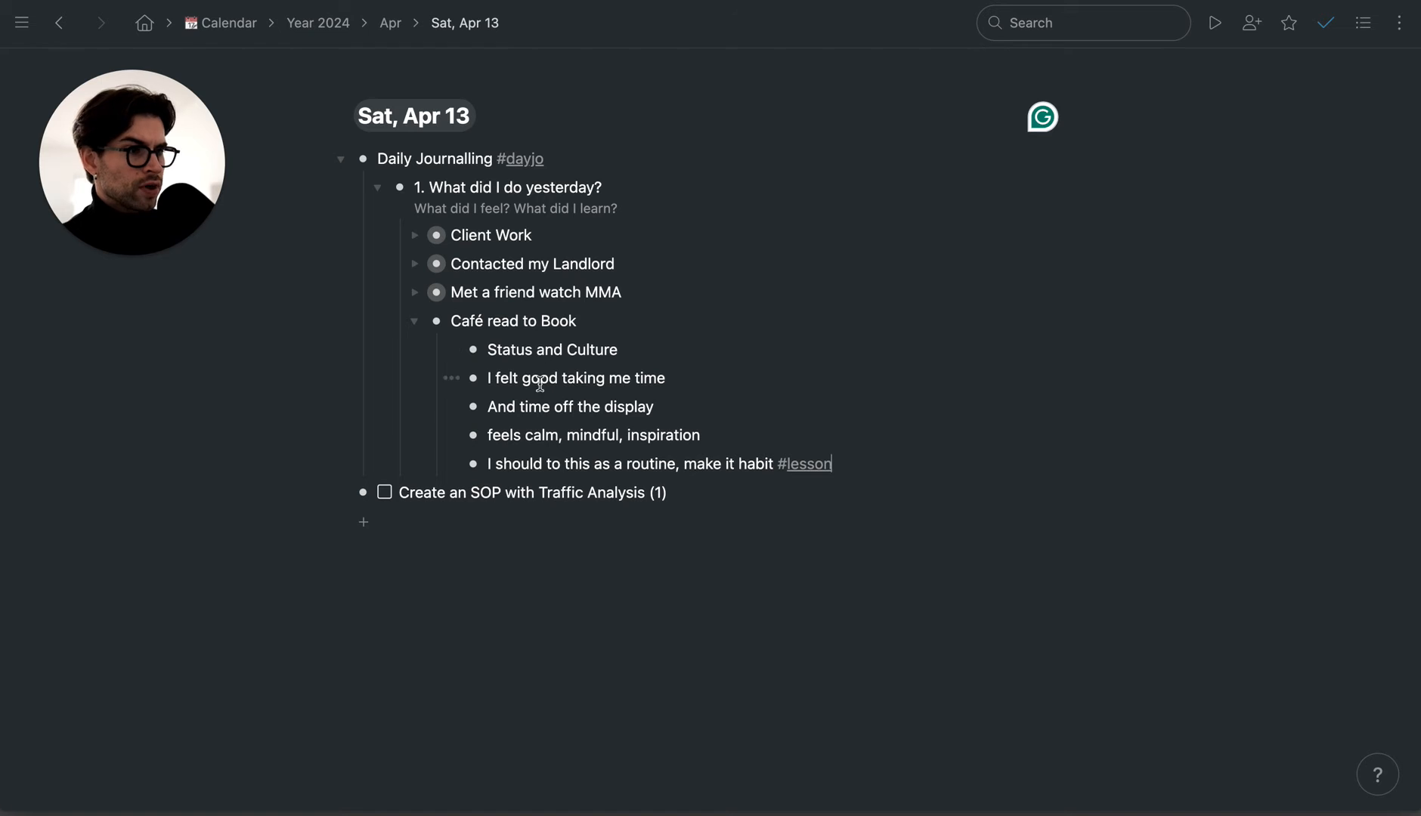
- Add a to-do "Plan reading a book" below Create an SOP with Traffic Analysis (1)
key("Return")
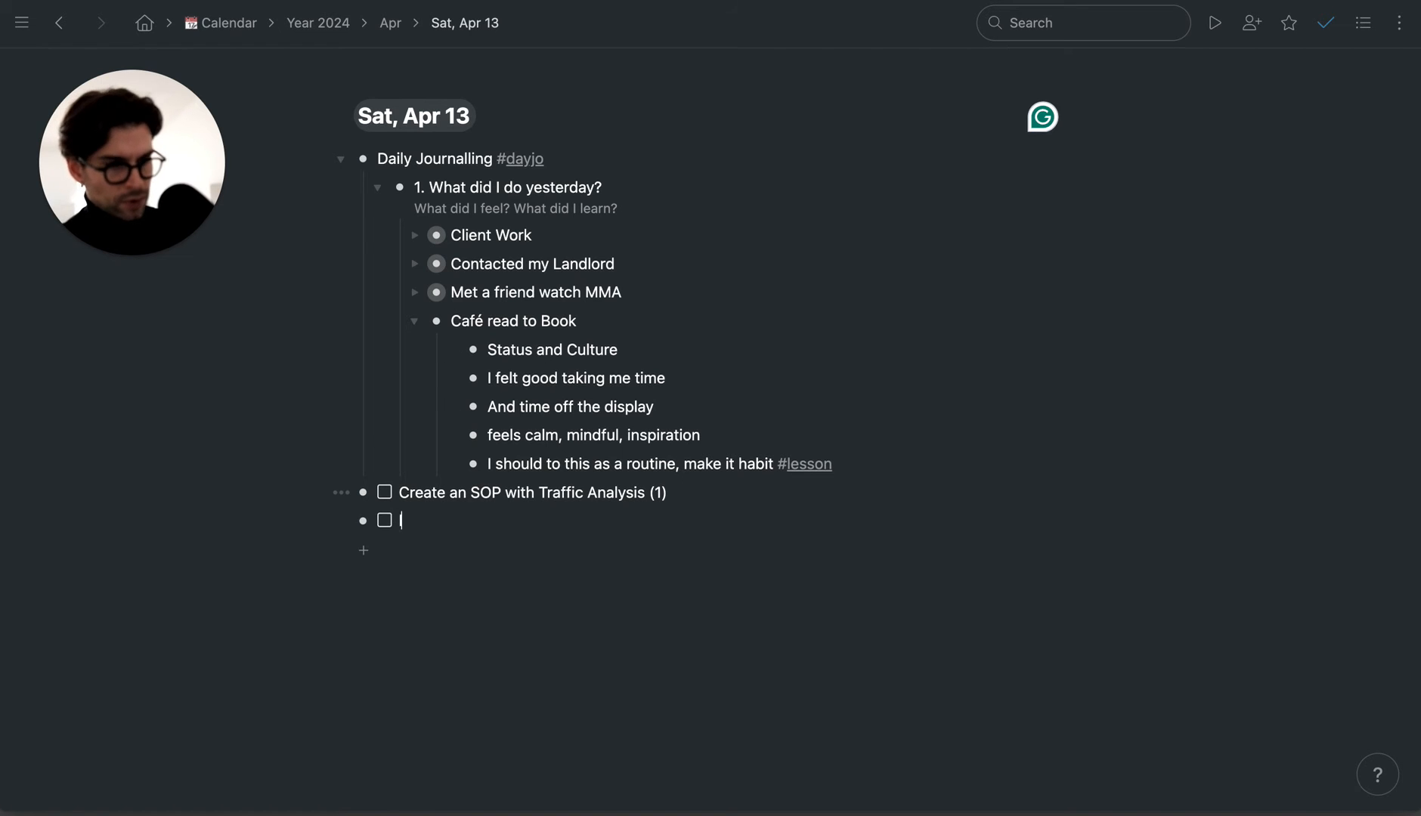
type("Plan")
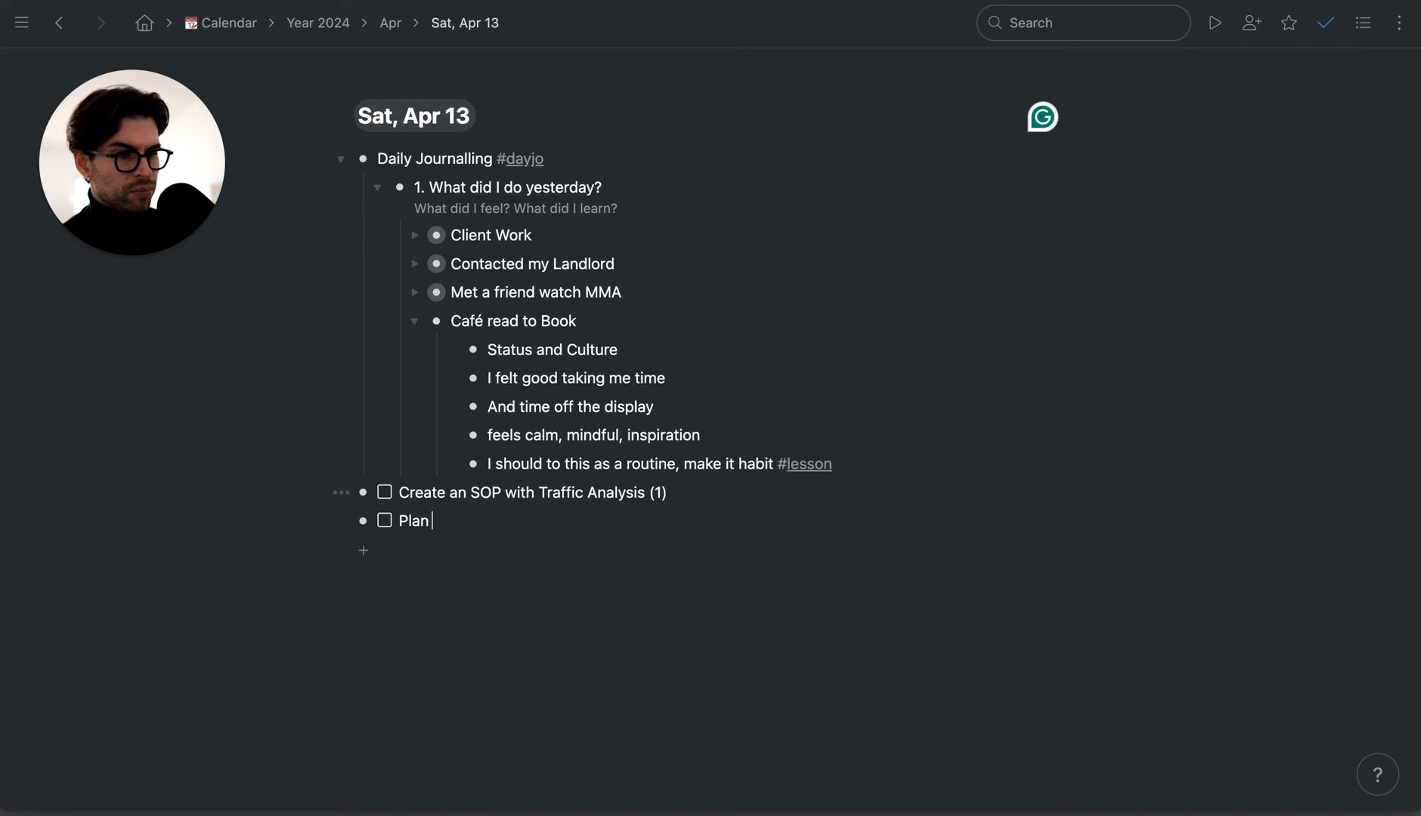
type(" reading a book")
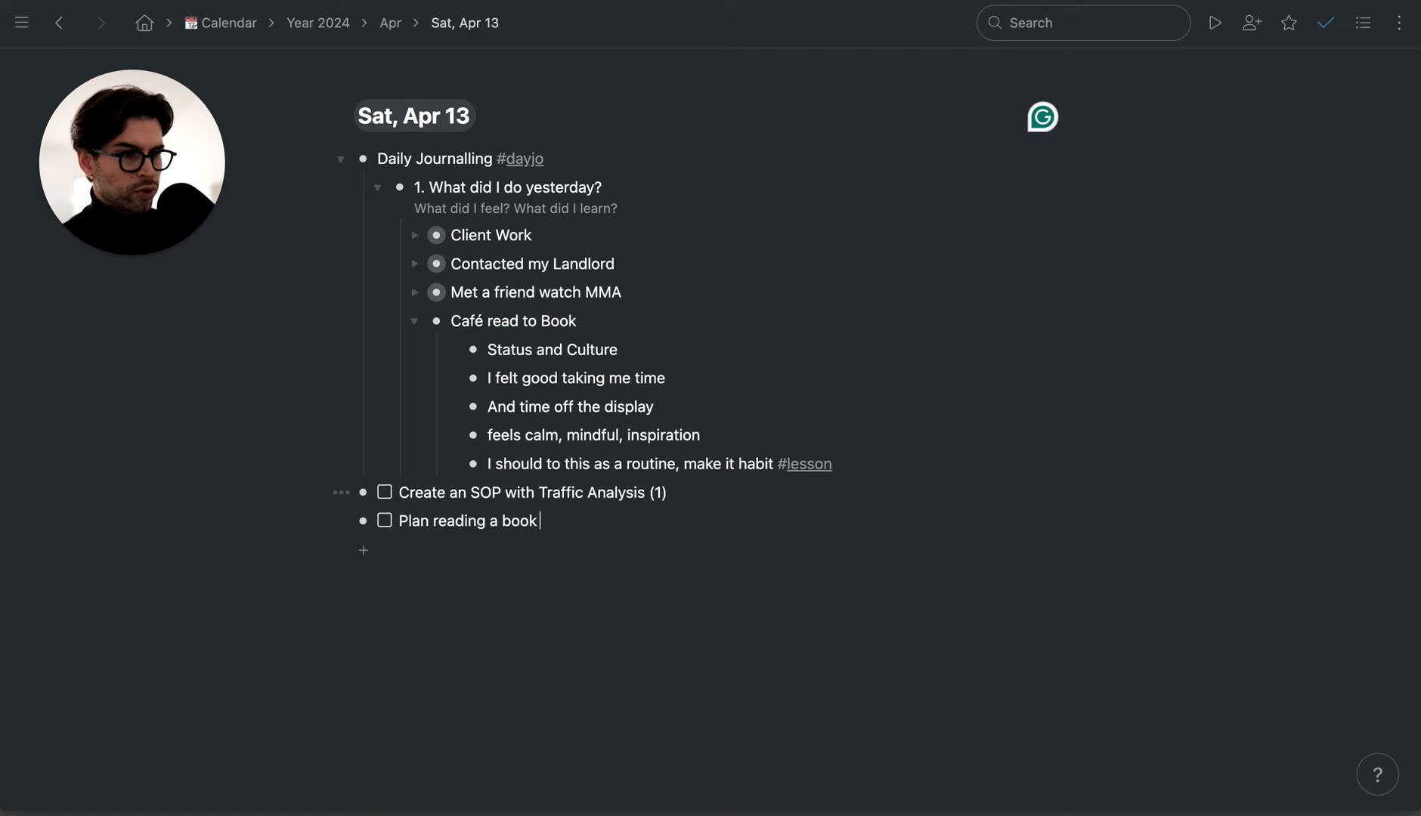
- Extend the "Plan reading a book" to-do with "every day into my calendar (1)" and give it the note "outside in the sun"
type(" ever")
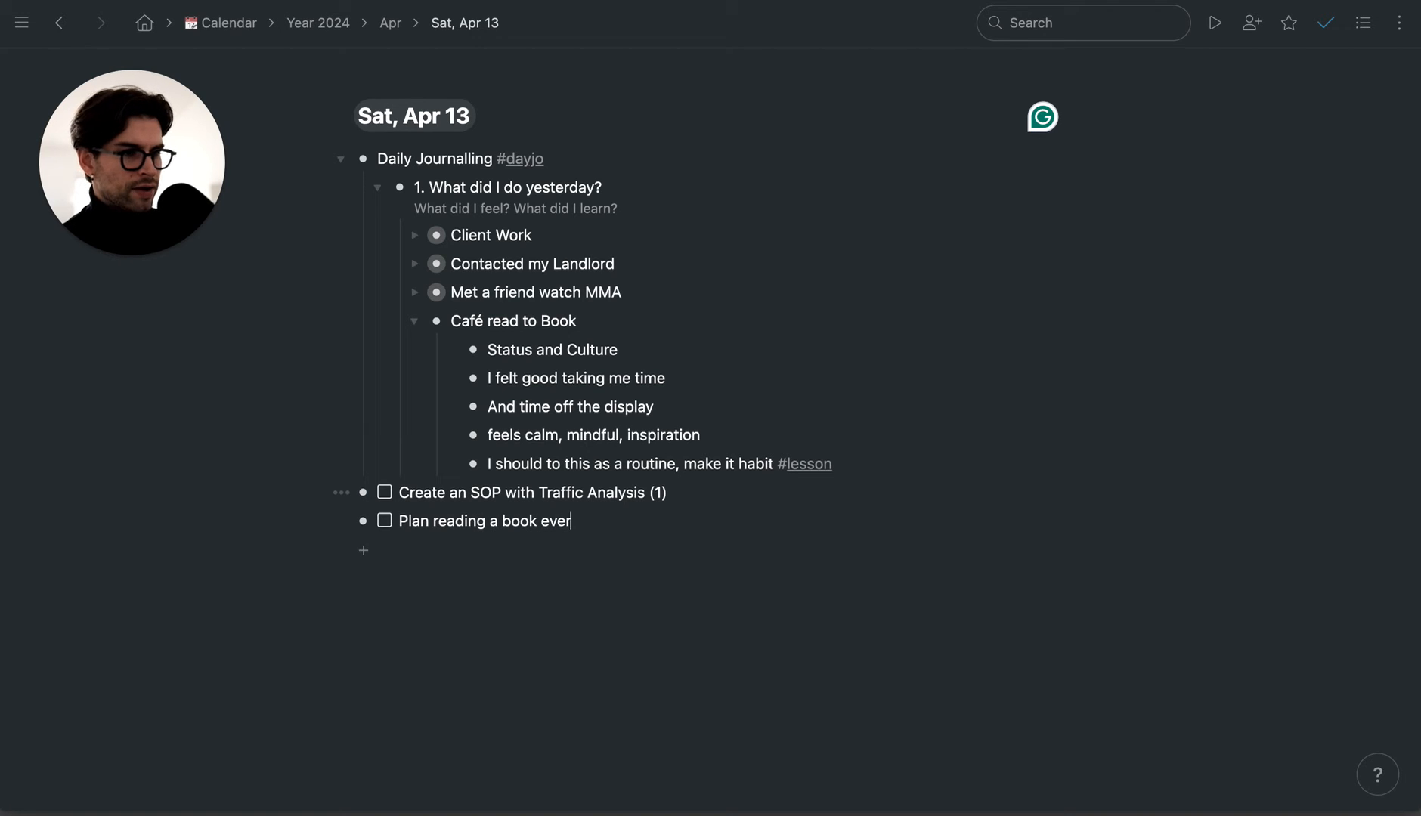
type("y day into my calendar")
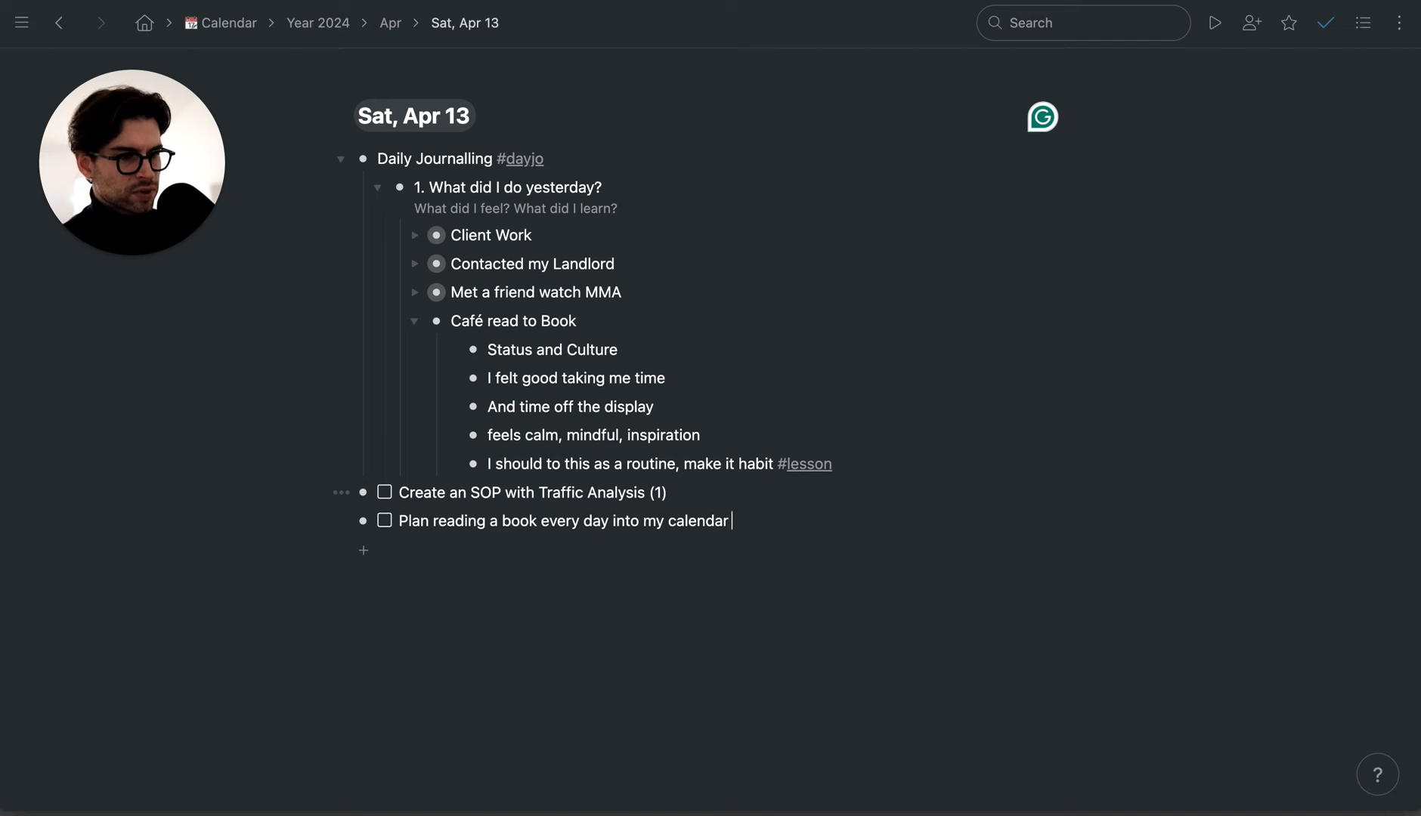
left_click(539, 521)
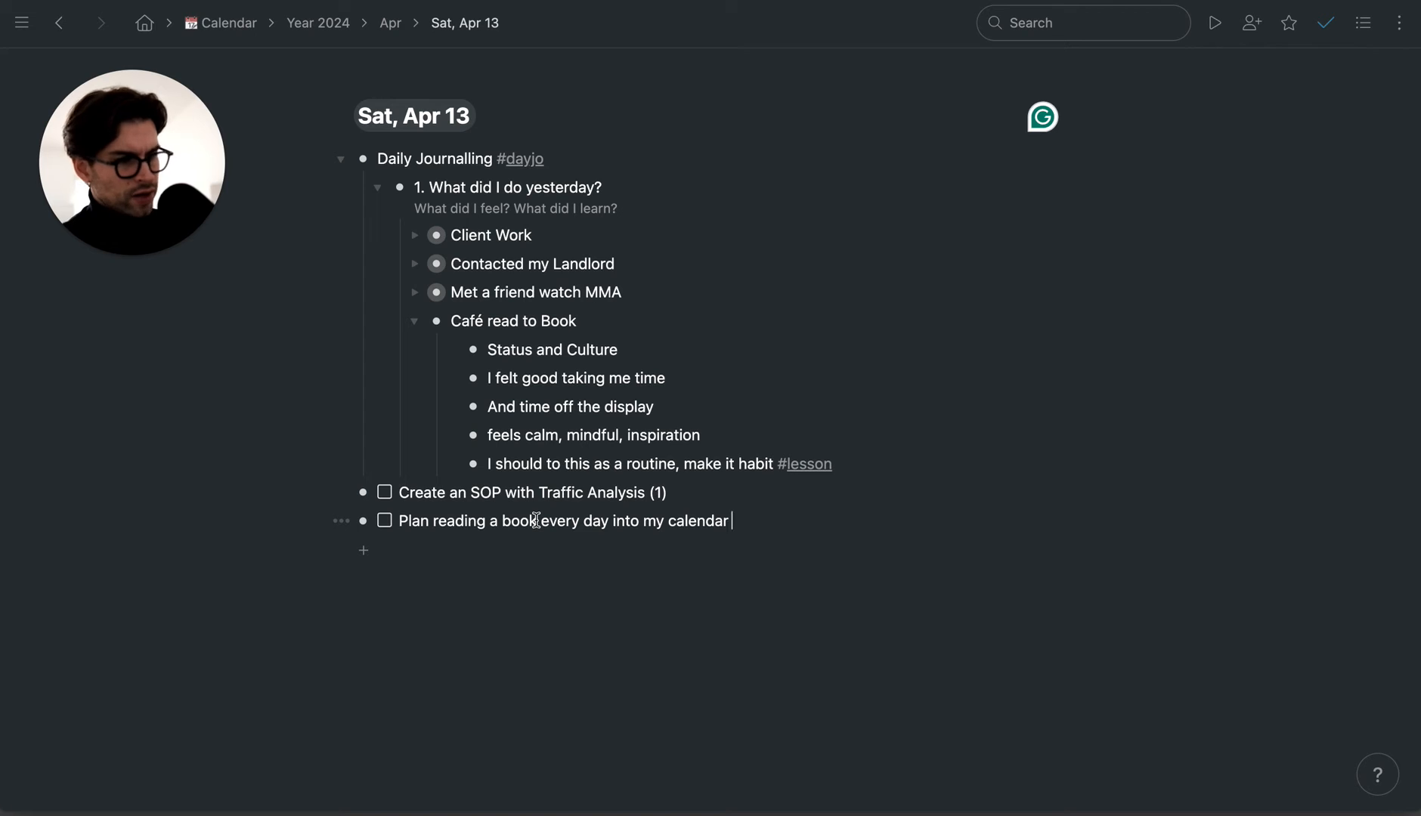
type("out")
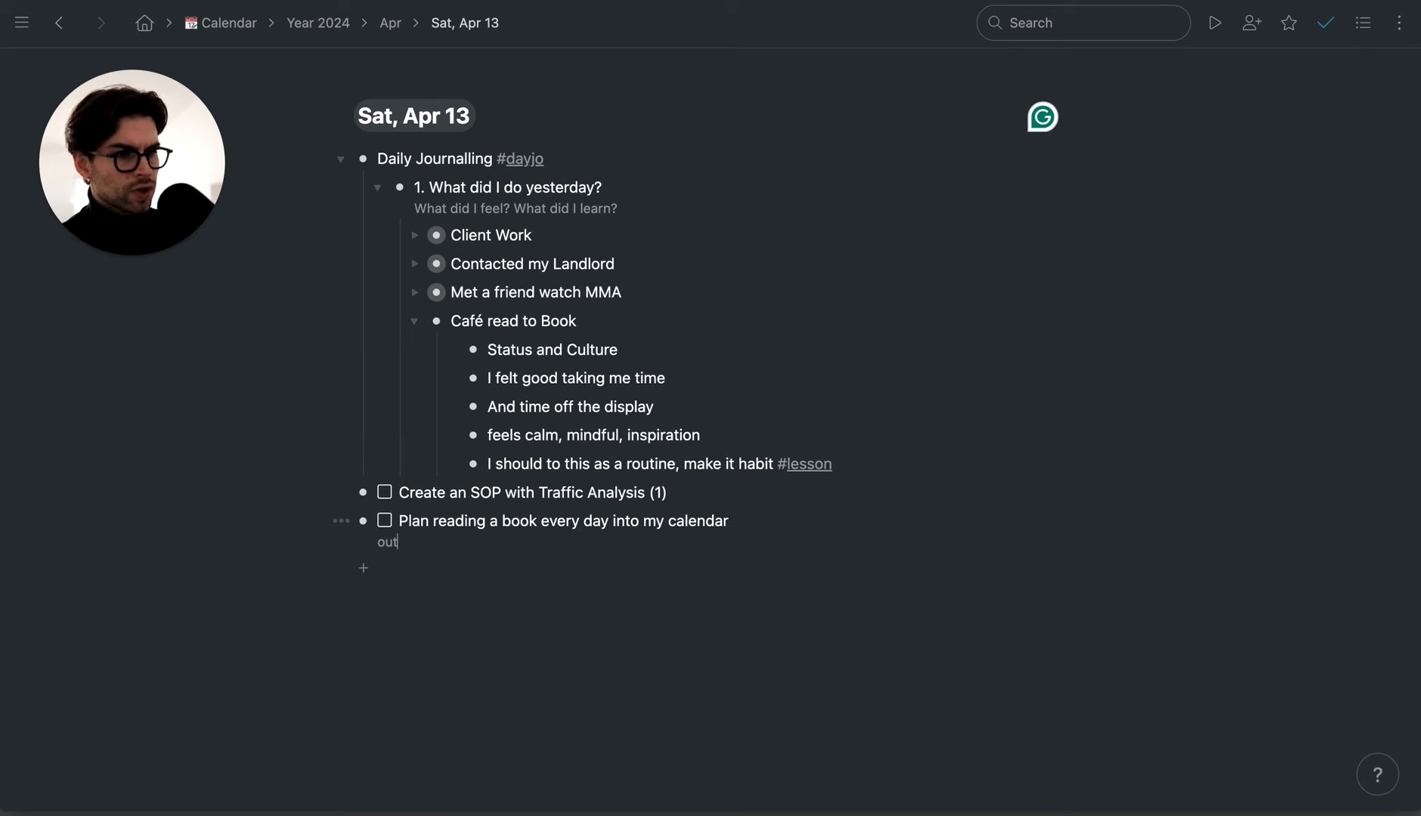
type("side in the sun")
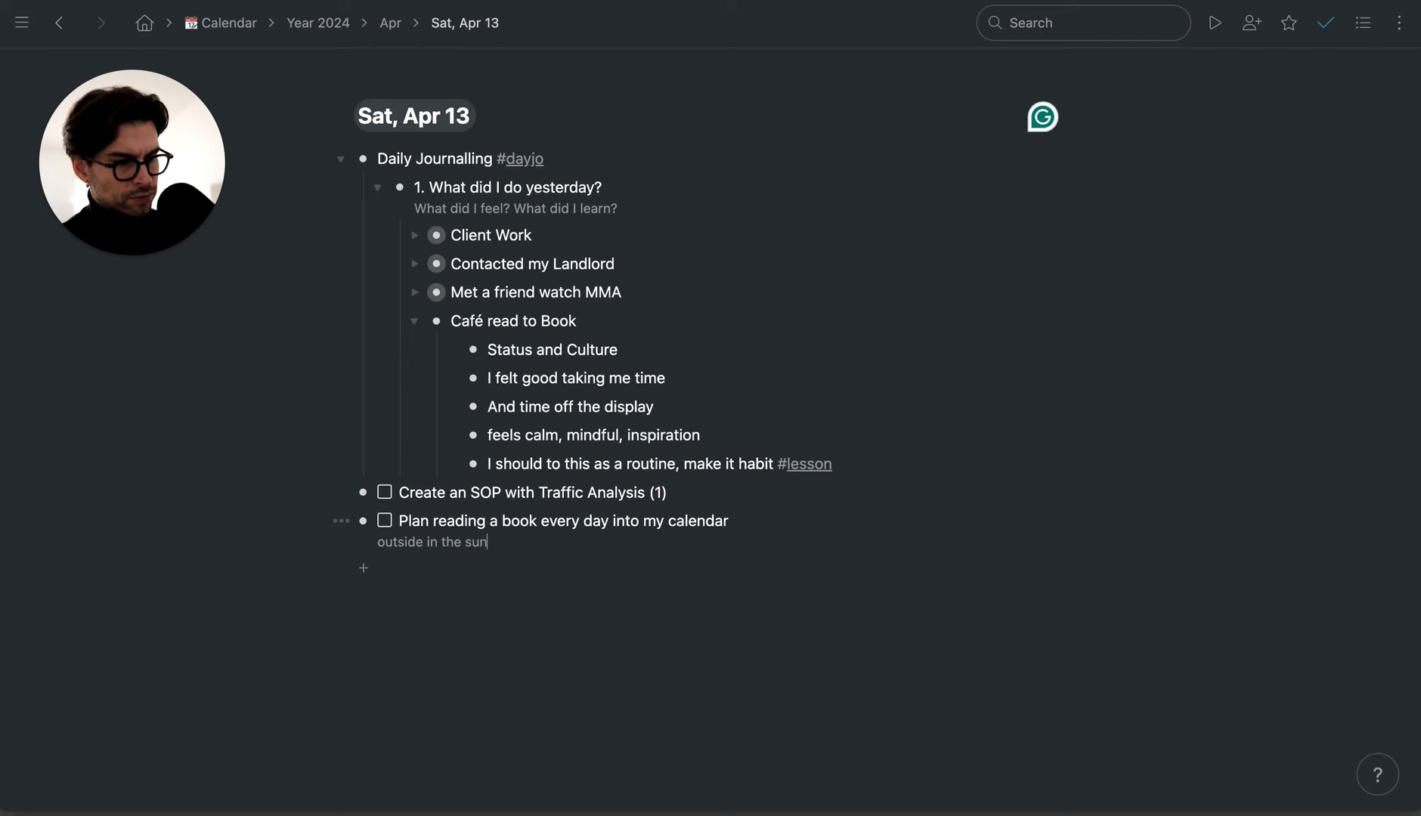
left_click(737, 521)
type("(1)")
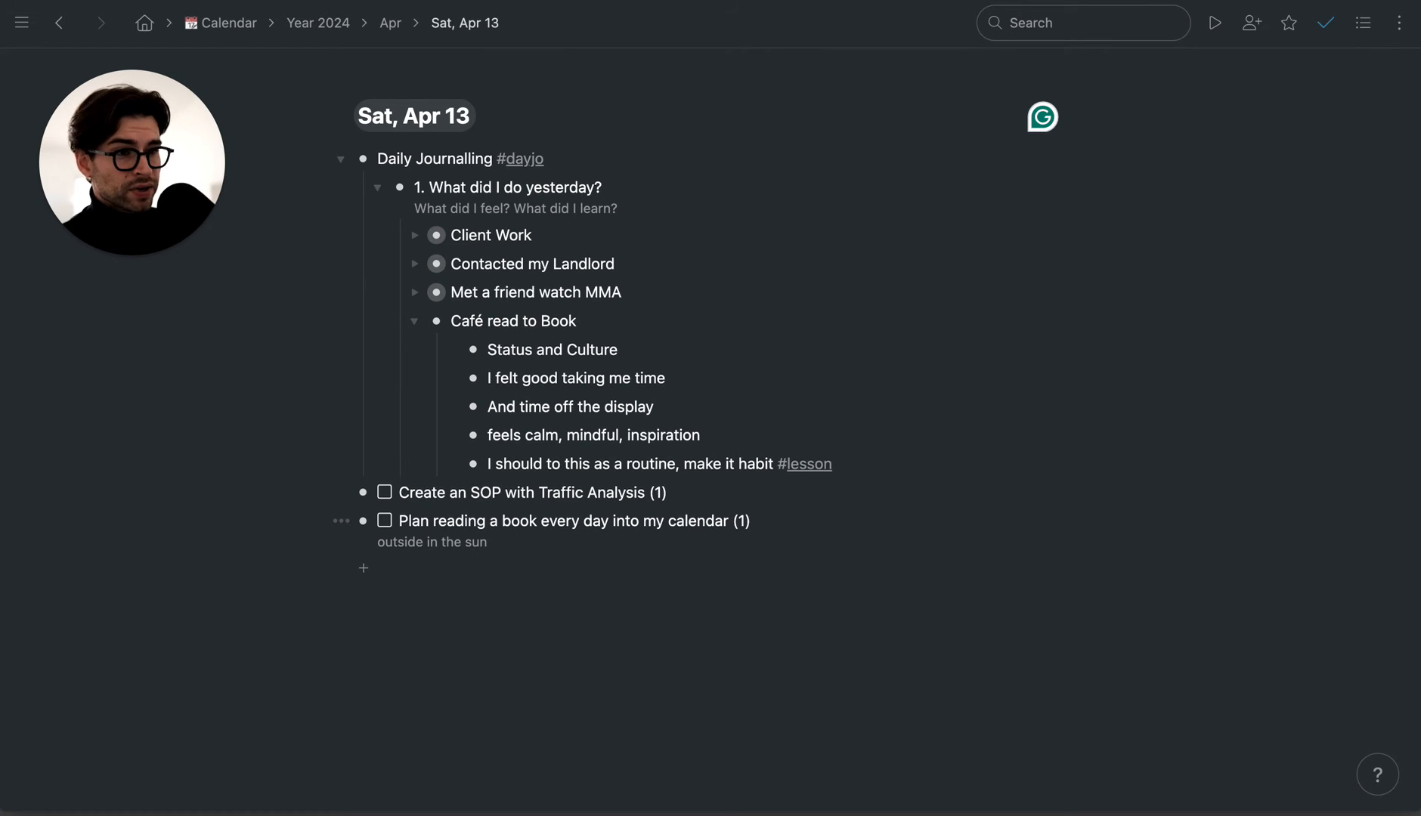
- Collapse the Café read to Book bullet and the whole "1. What did I do yesterday?" section
left_click(415, 325)
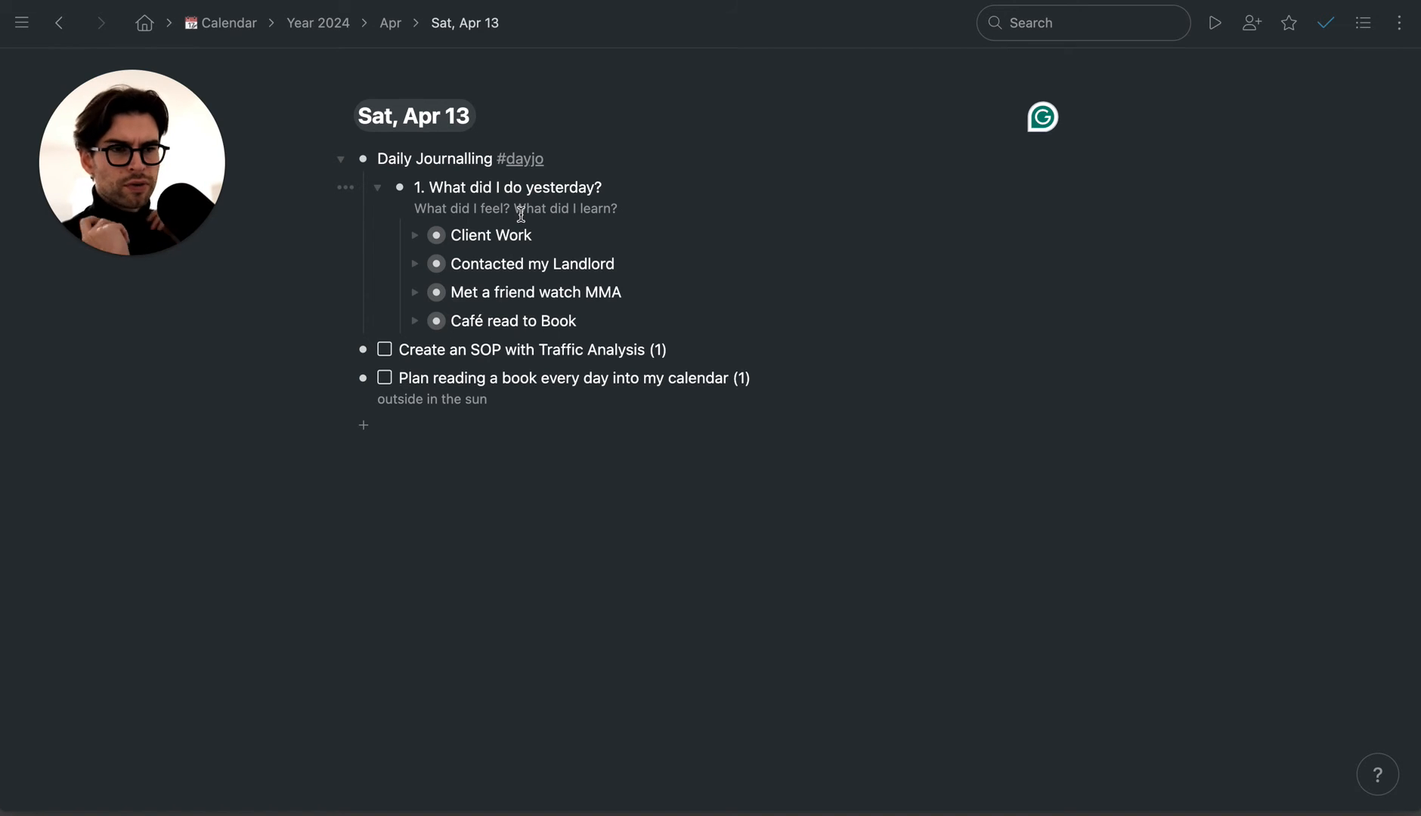
left_click(628, 208)
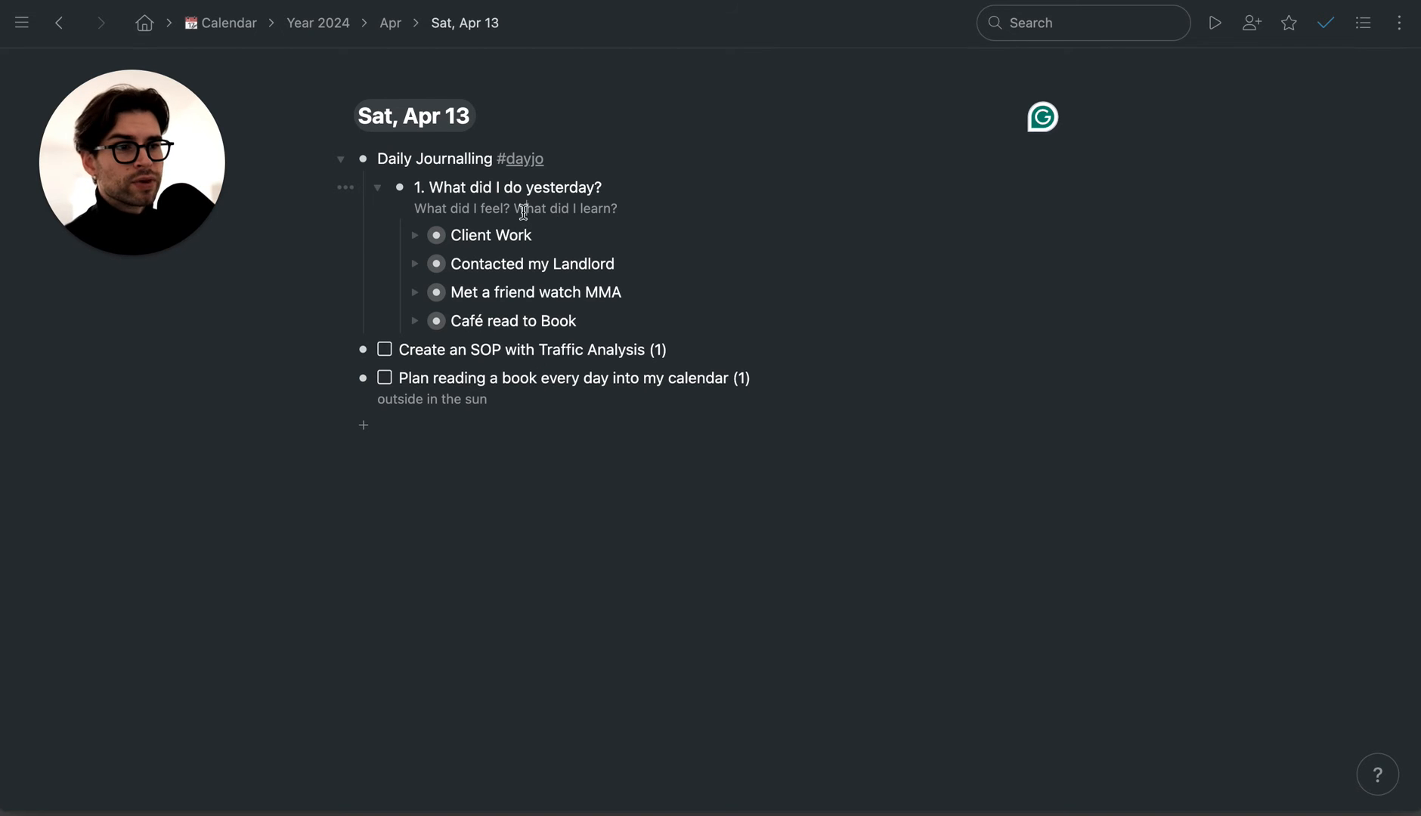
left_click_drag(521, 209, 650, 212)
left_click(652, 213)
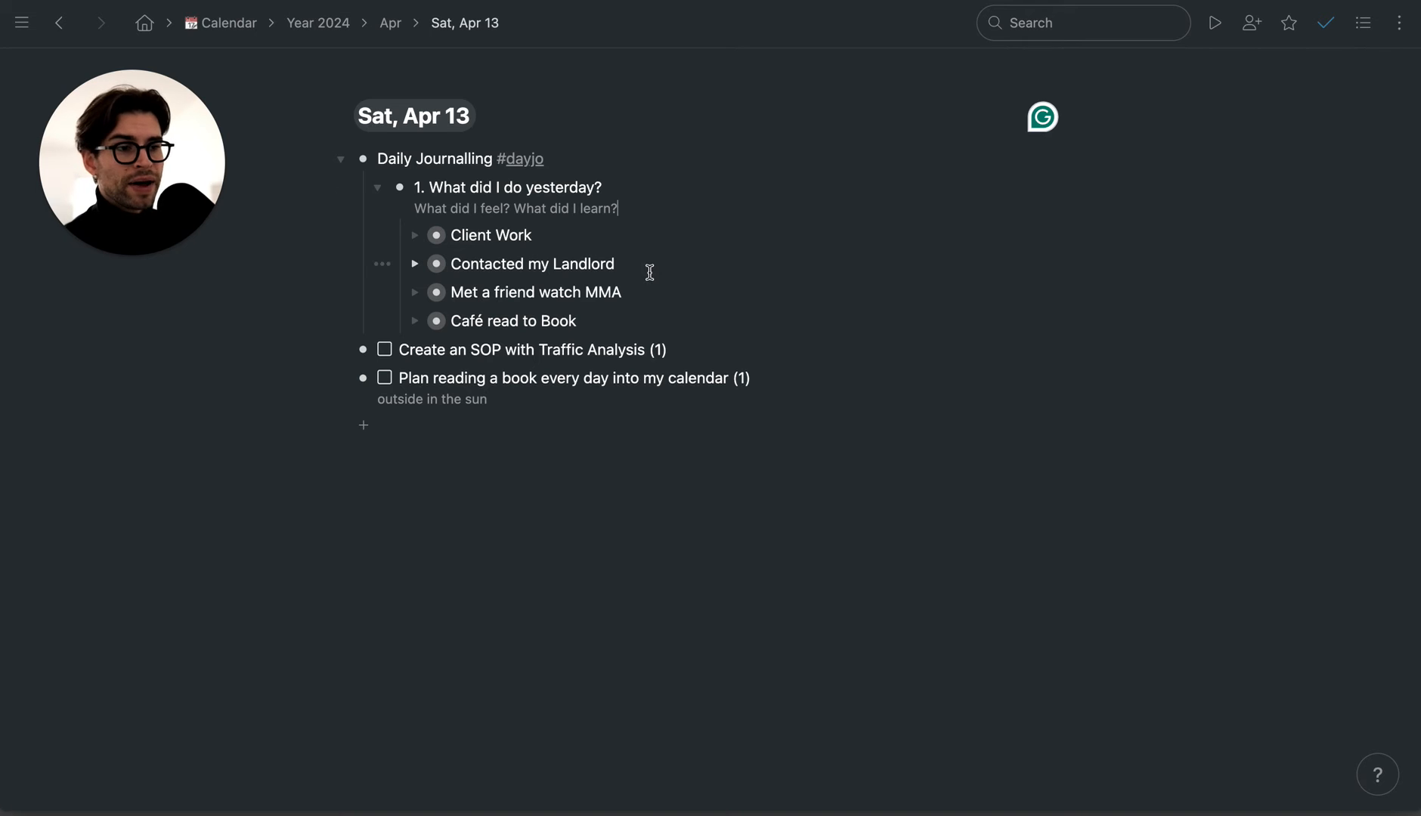
left_click(377, 188)
- Add the bullet "2. What am I working on?" under Daily Journalling, directly below question 1
left_click(642, 186)
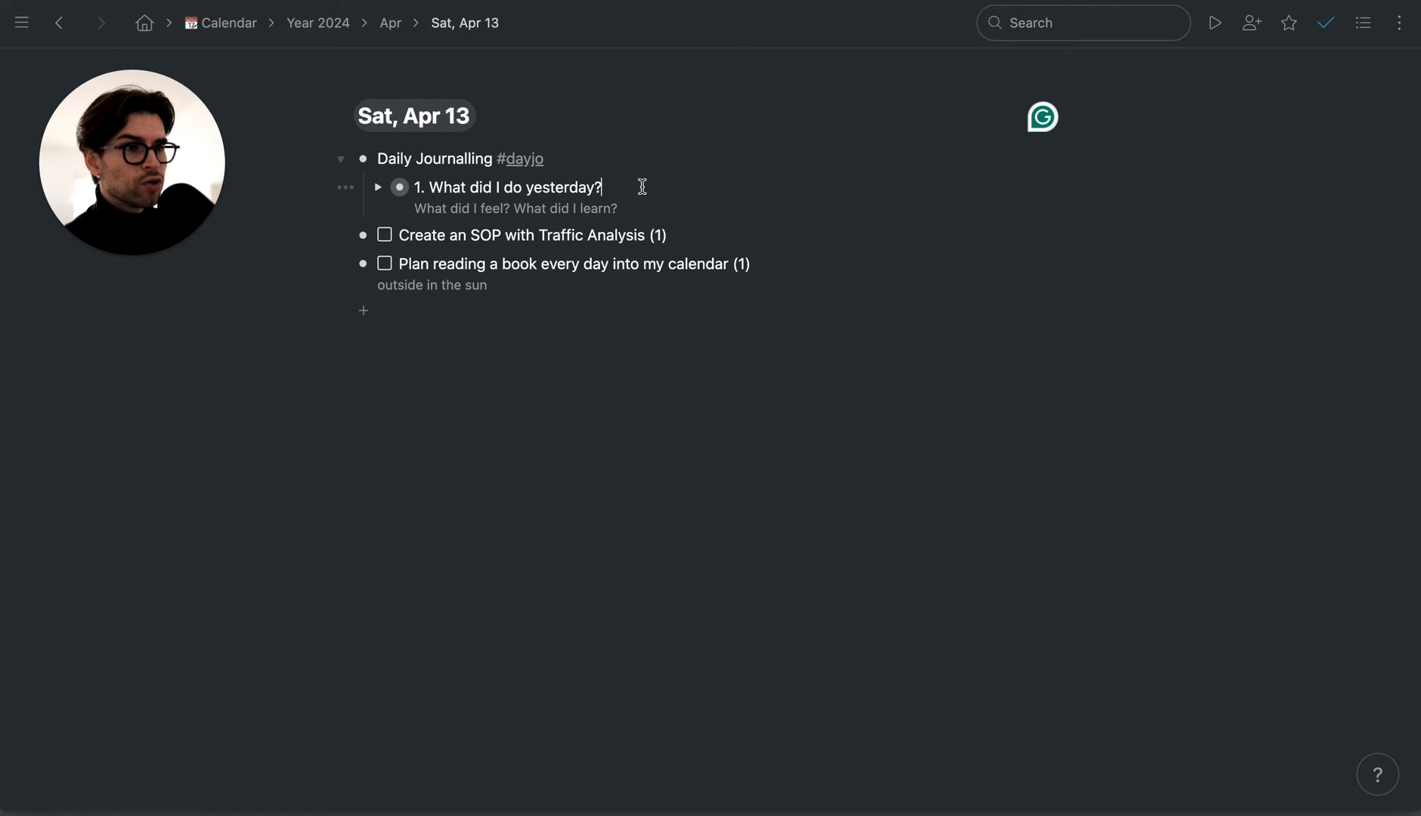
key("Return")
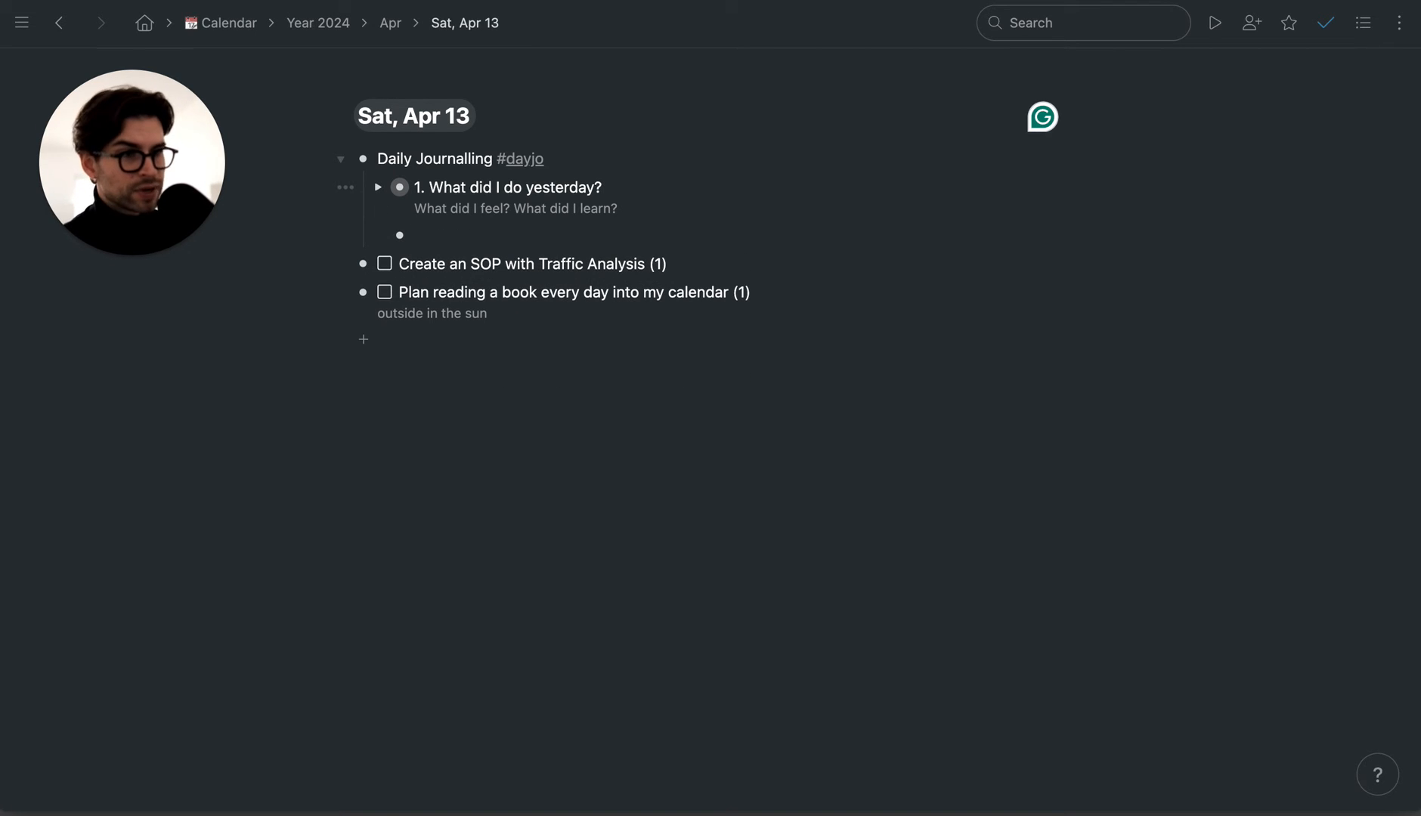
type("2. Waht")
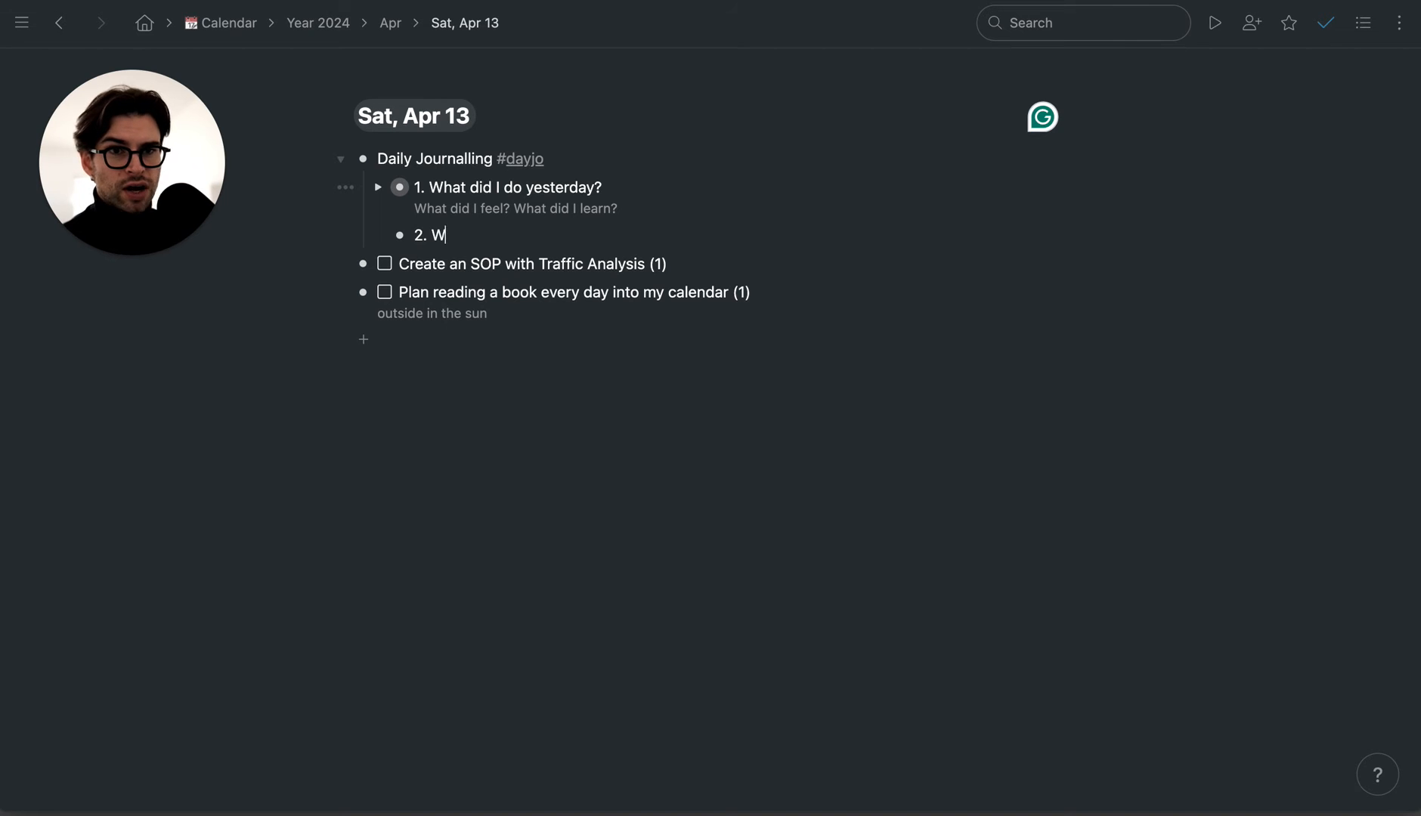
key("BackSpace")
key("BackSpace")
key("BackSpace")
type("hat am ")
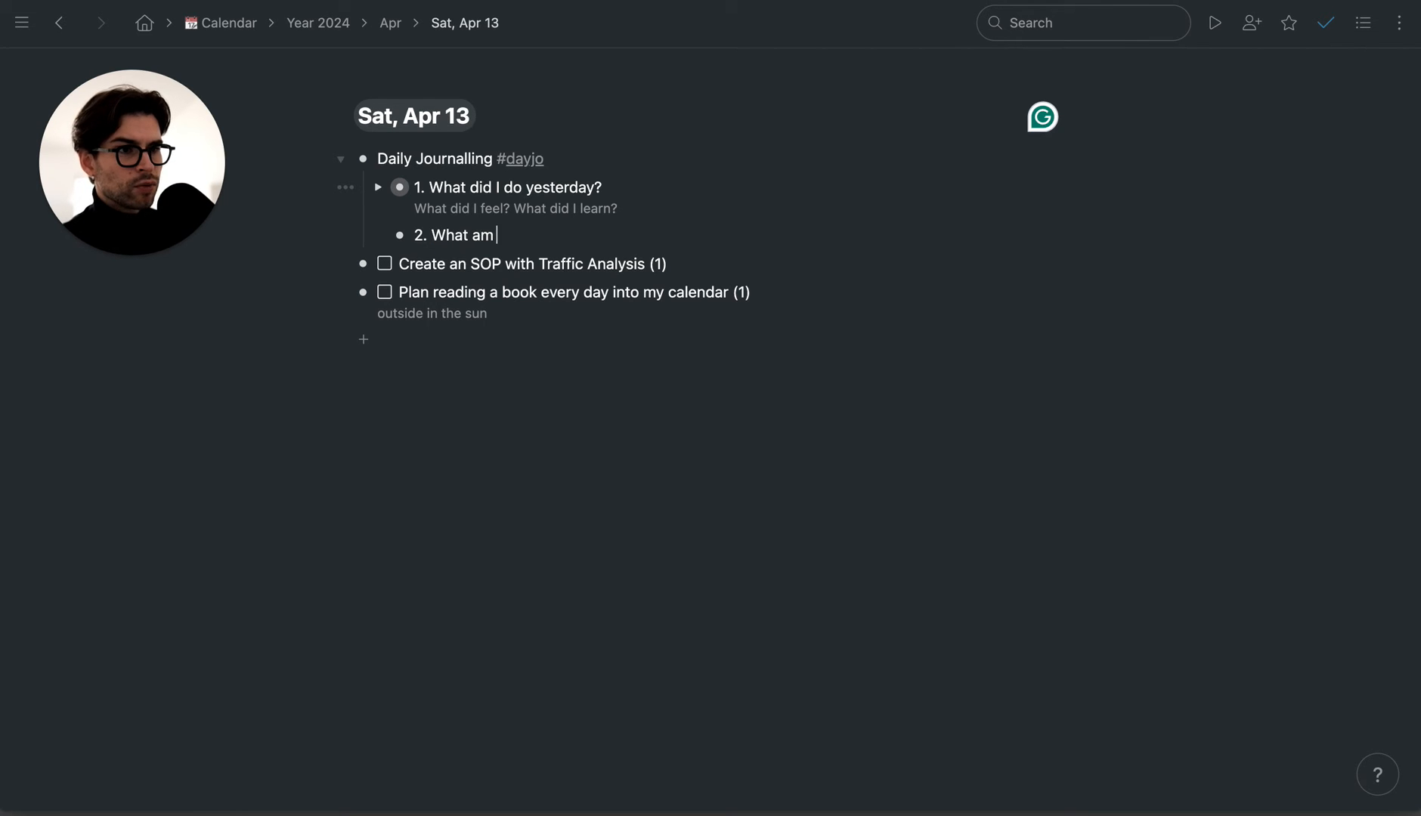
type("I working on?")
key("Return")
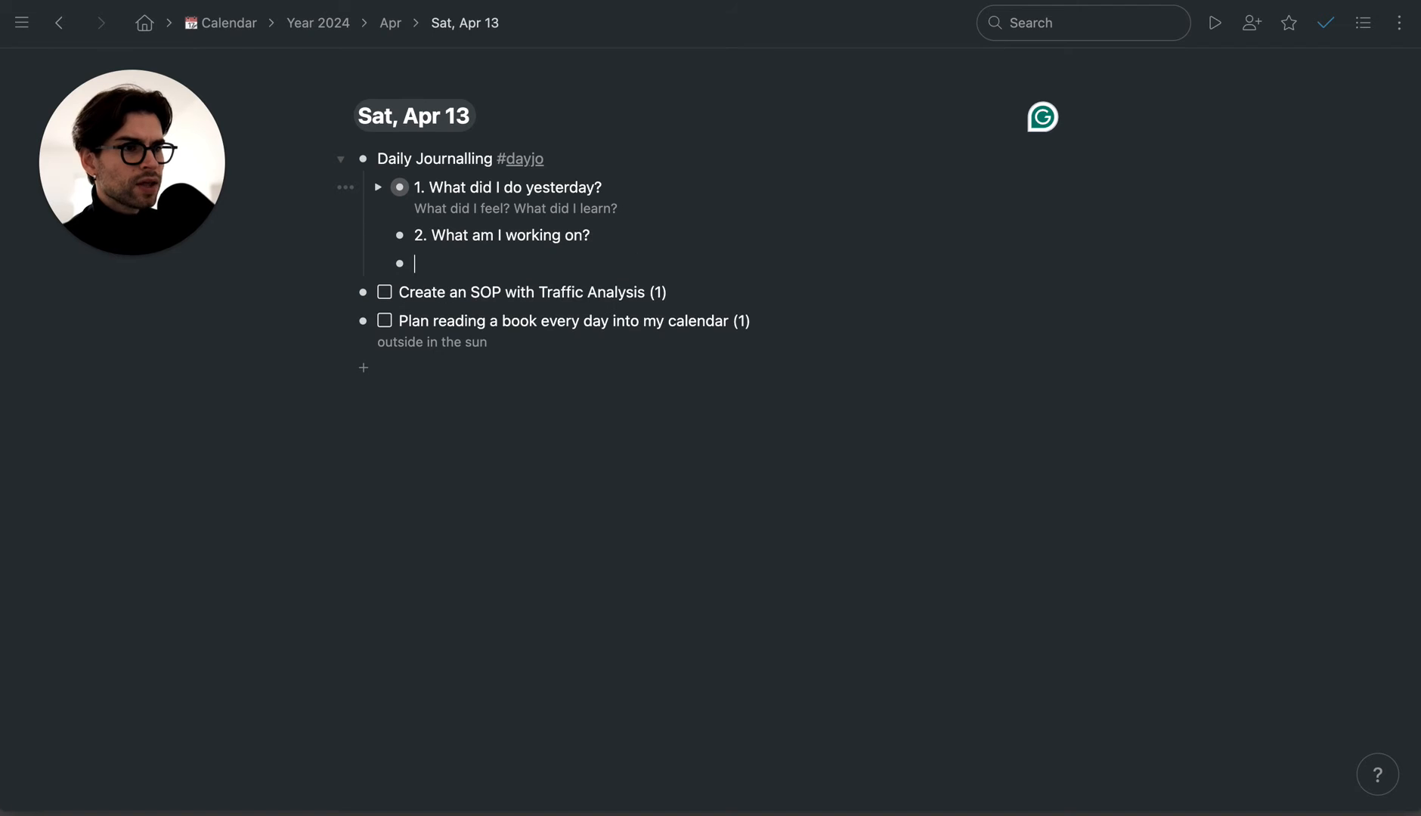
key("BackSpace")
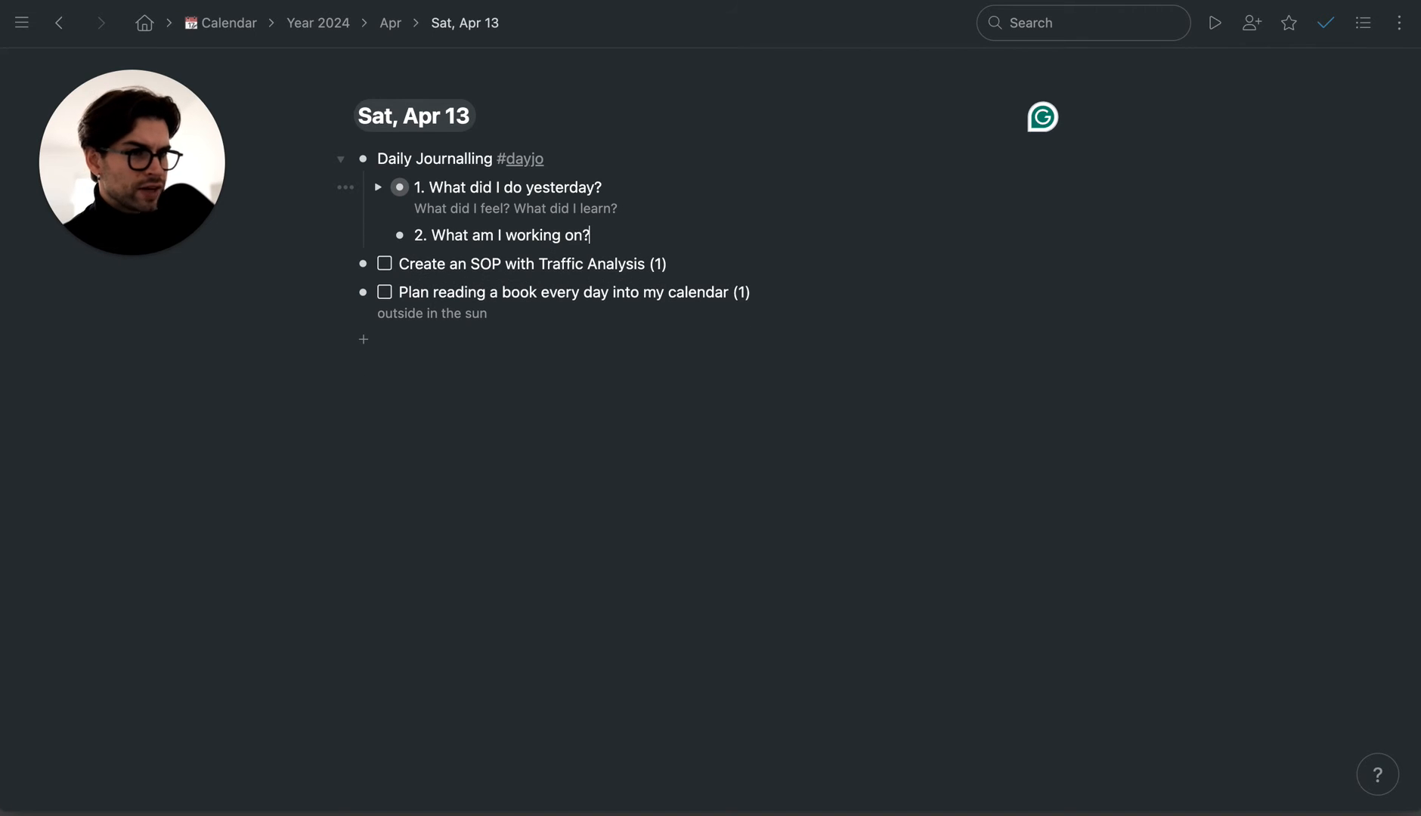
- Give the "2. What am I working on?" bullet the note "Repetition of Goals, Ambitions, Projects, Patterns"
key("shift+Return")
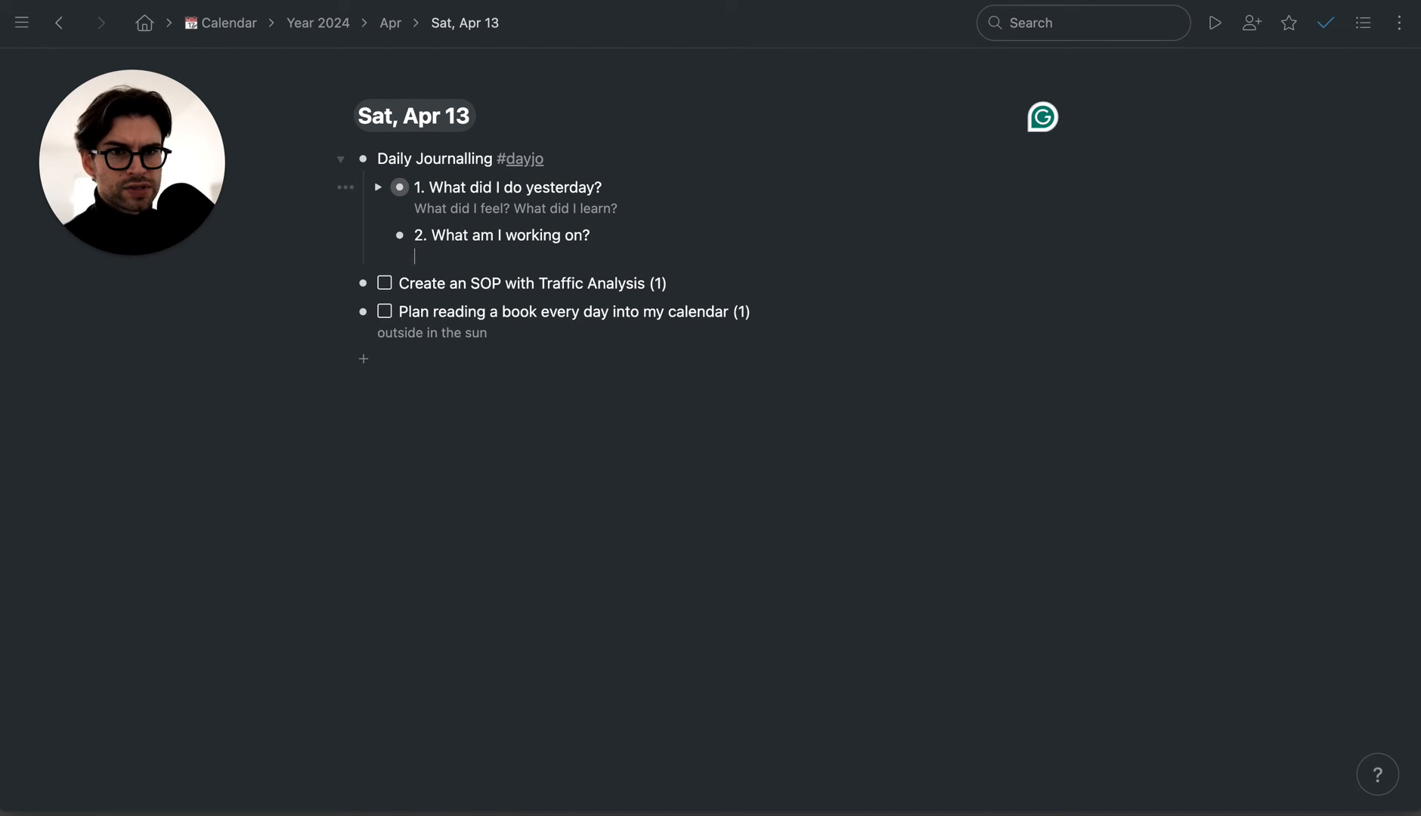
type("Repetu")
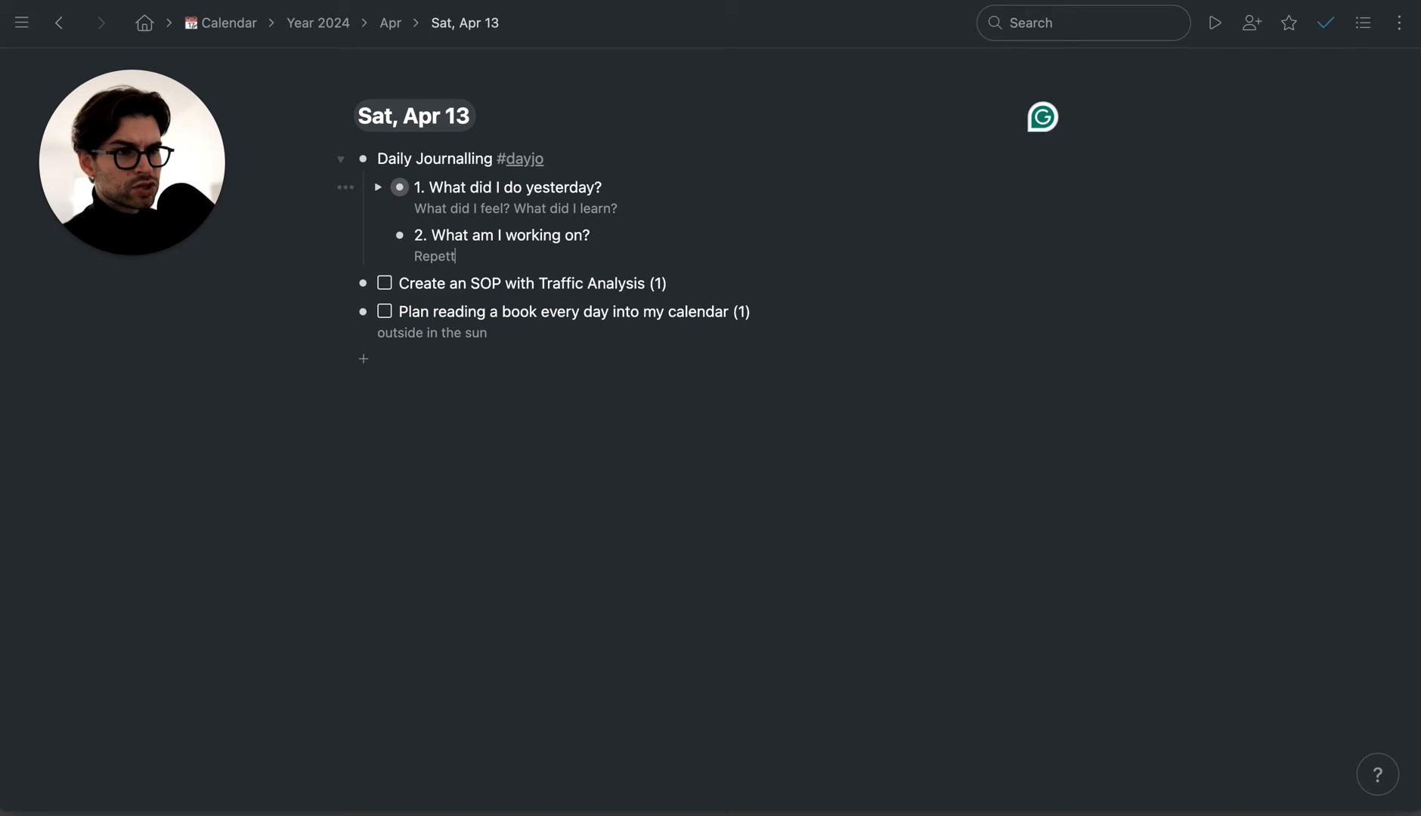
key("BackSpace")
type("ition")
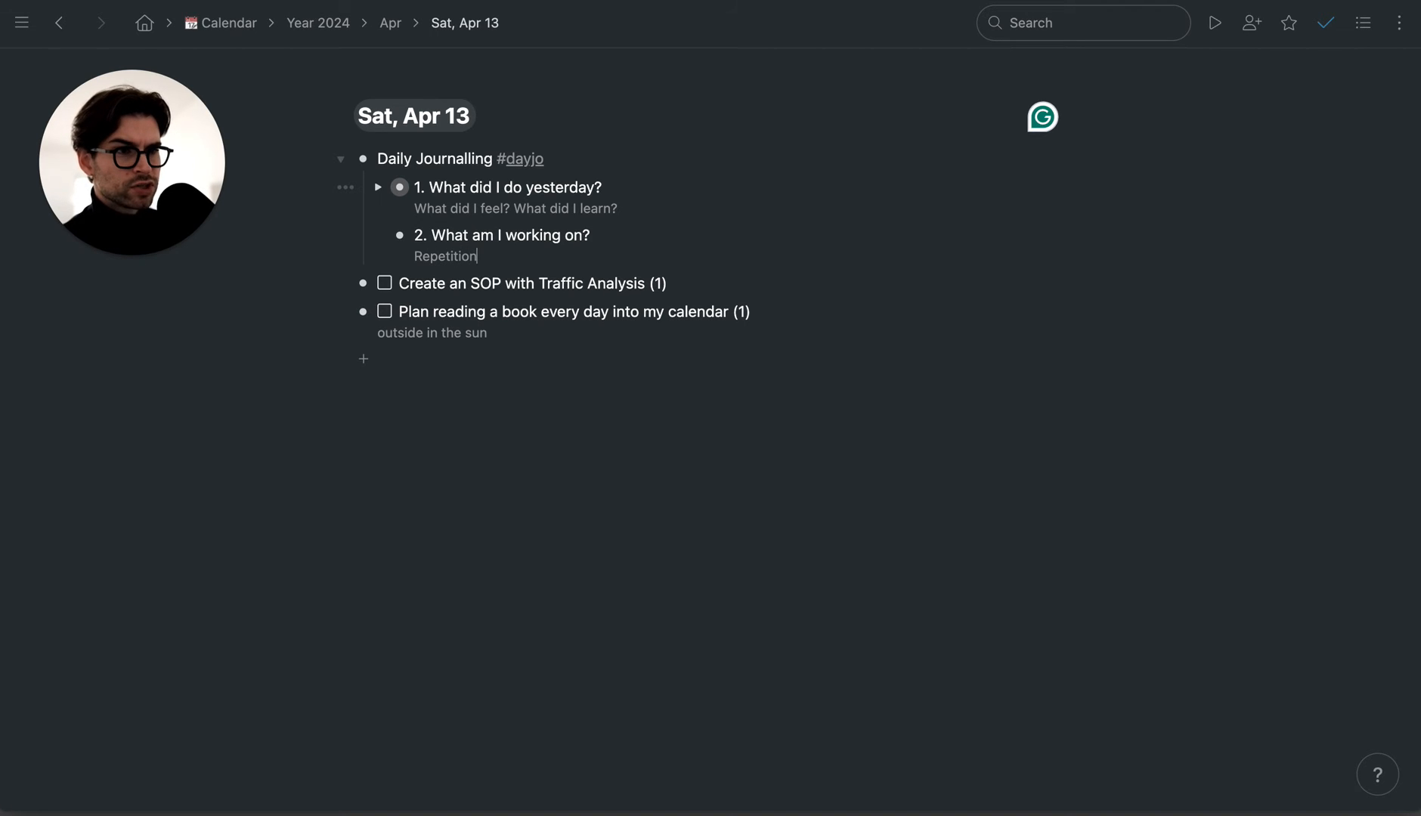
type("o")
key("BackSpace")
type("of Goal")
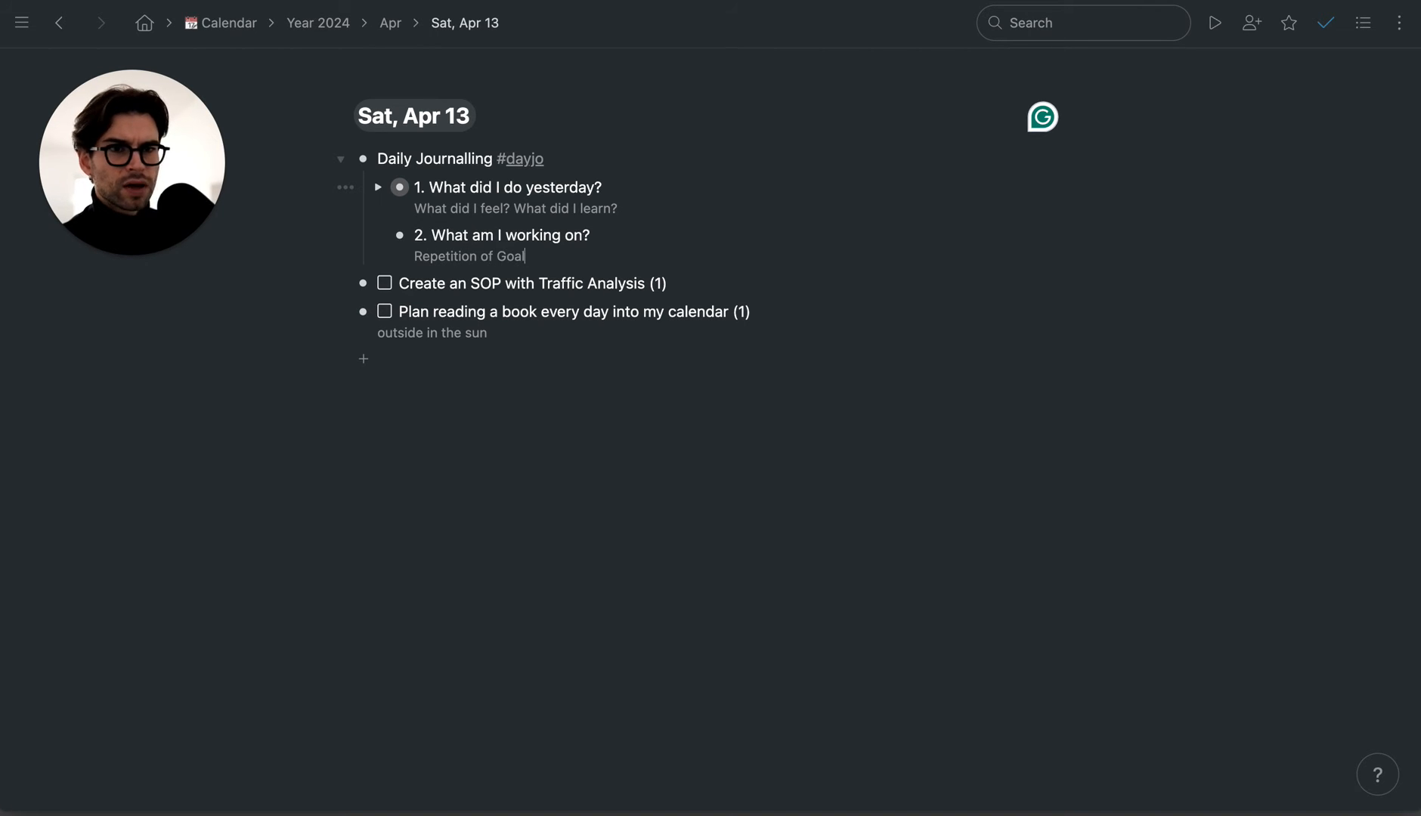
type("s, Ambitions, ")
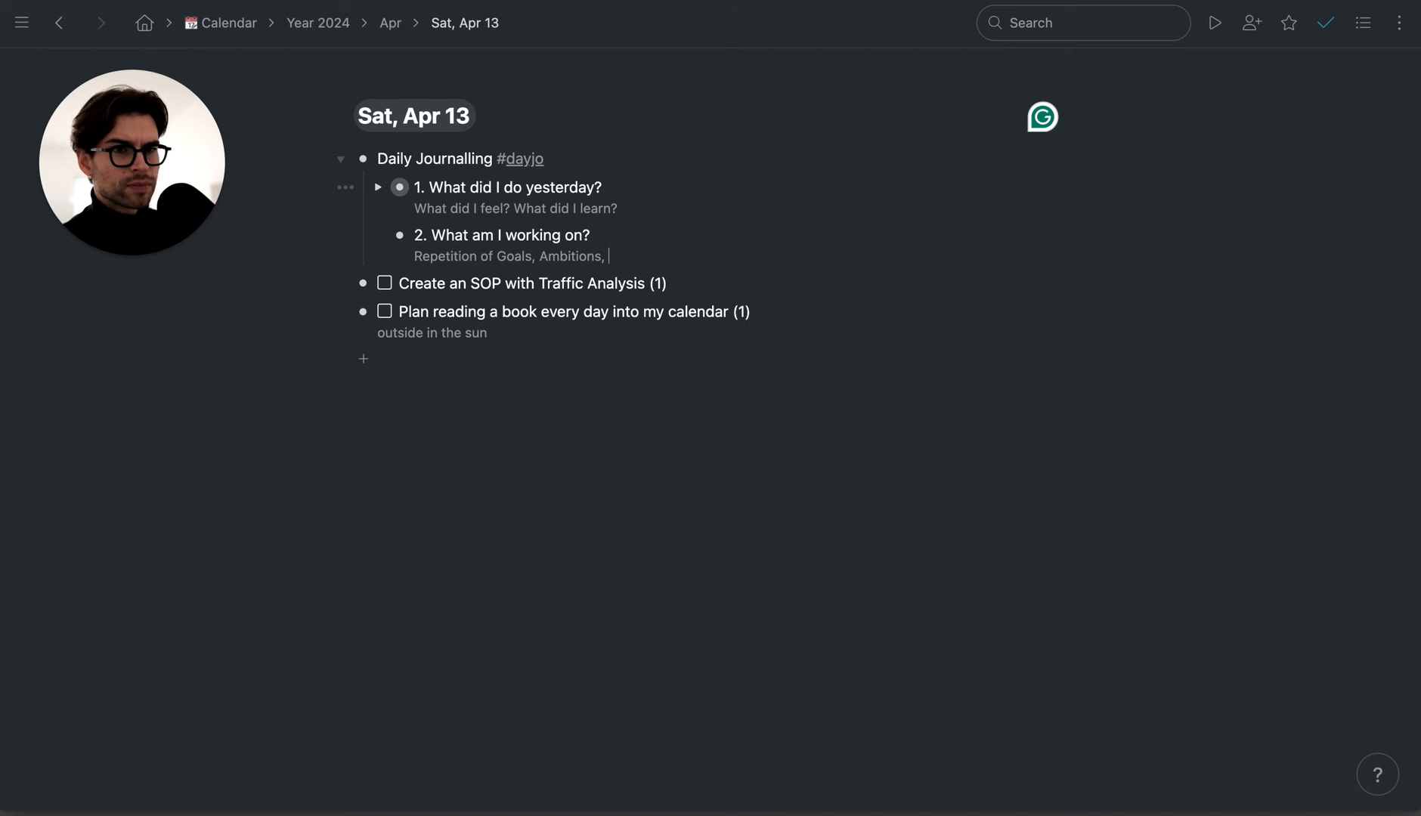
type("Projects")
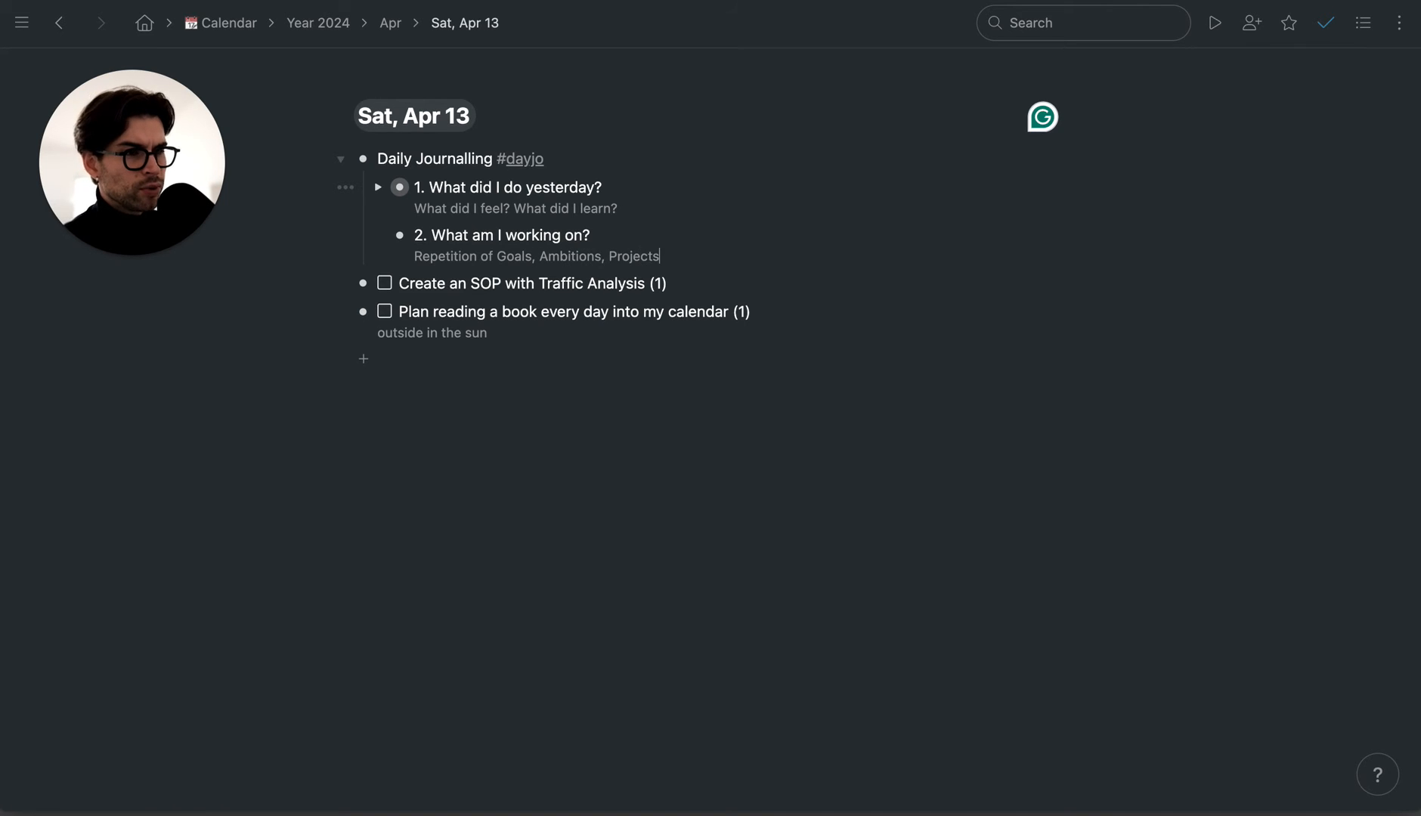
type(", P")
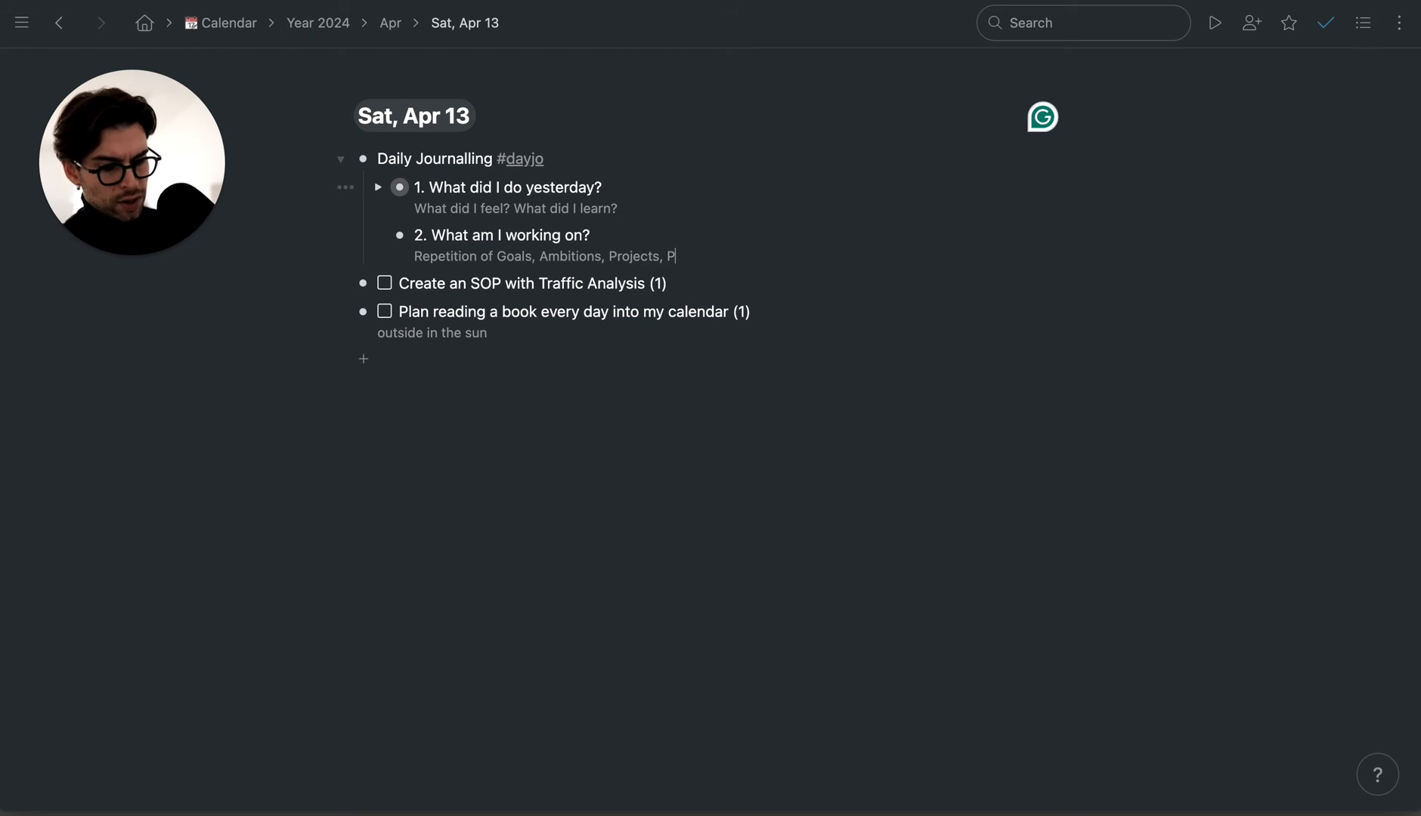
type("atterns")
- Add an empty nested bullet under "2. What am I working on?"
left_click(625, 241)
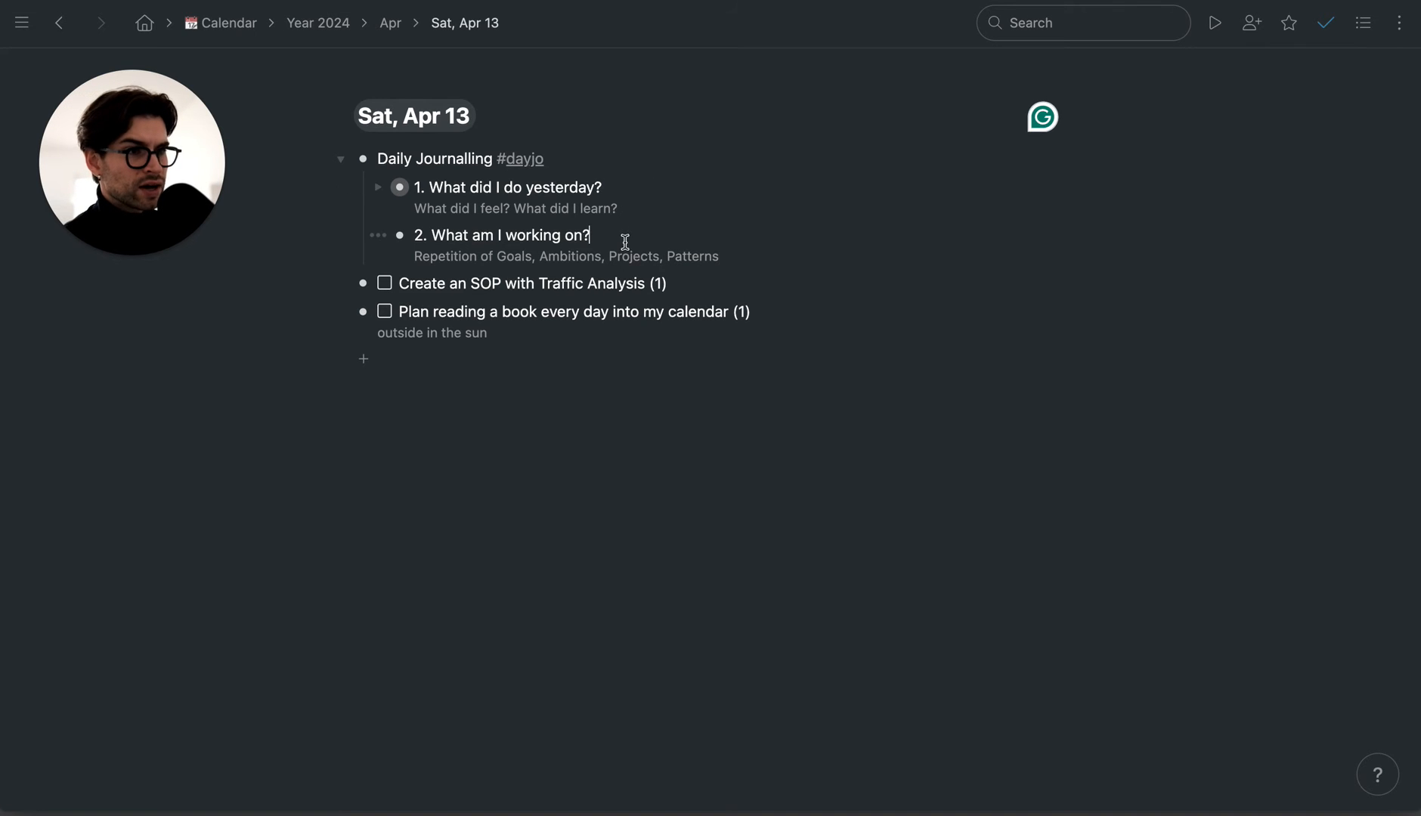
key("Return")
key("Tab")
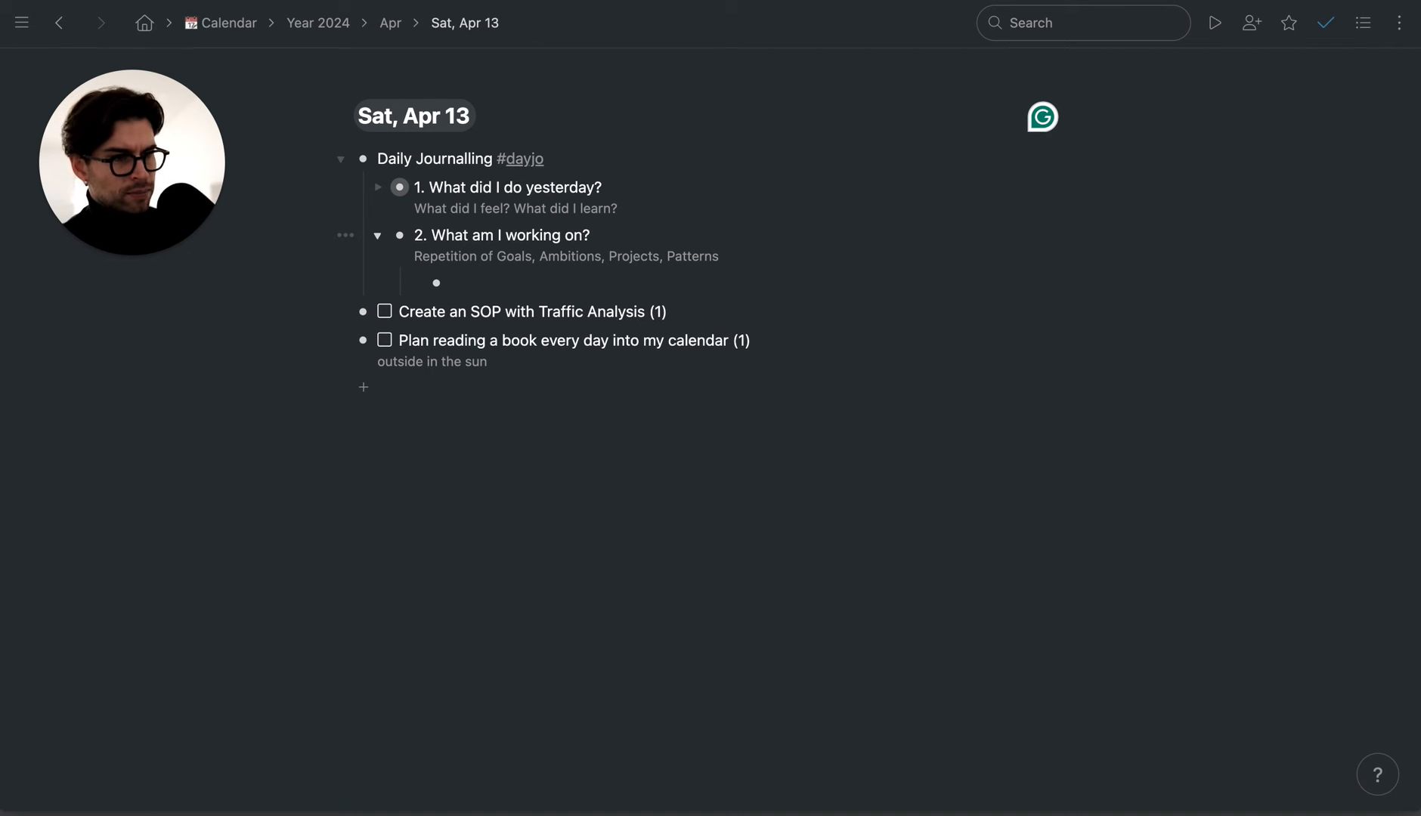
type("Planning")
key("BackSpace")
key("BackSpace")
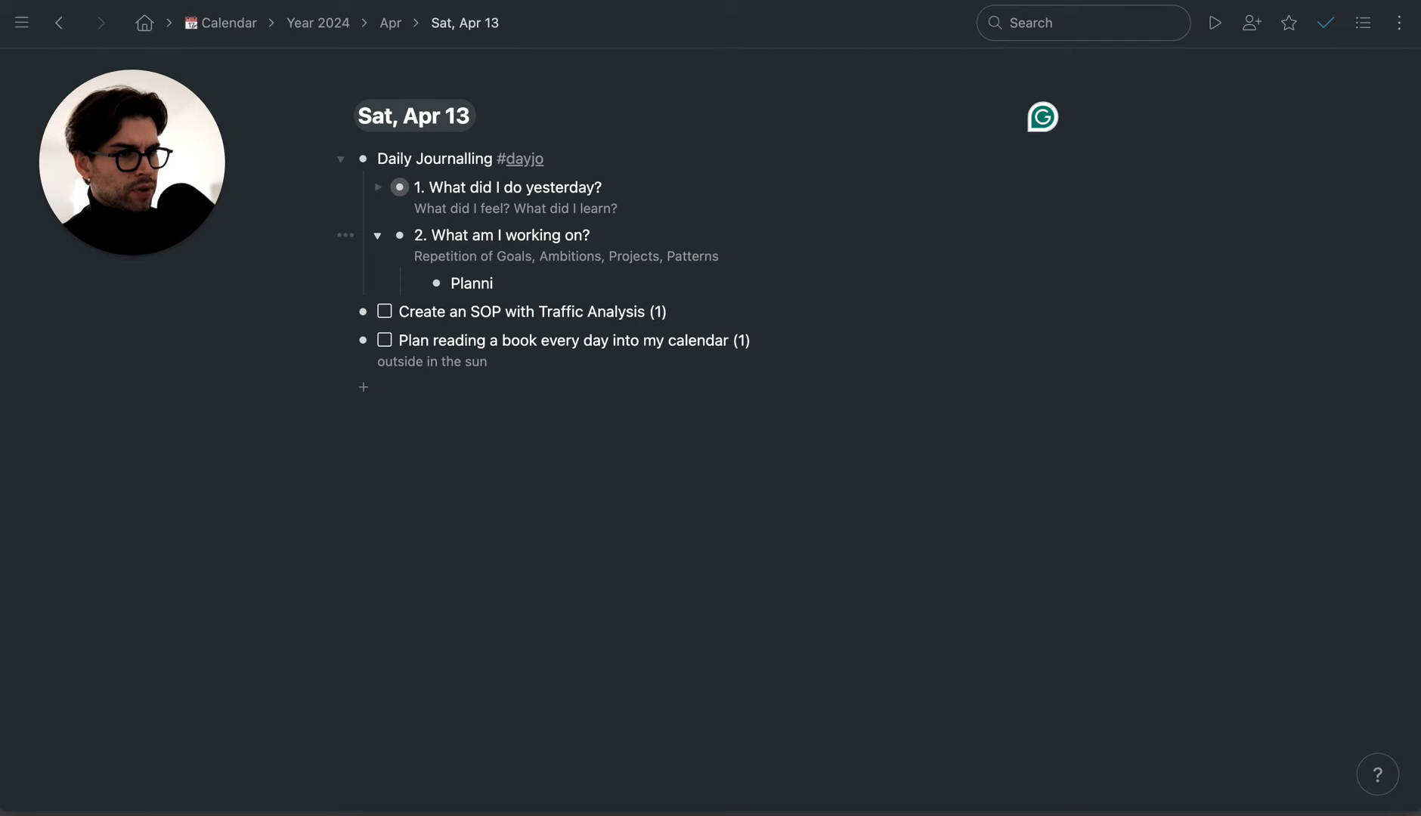
type("ng to The Trap As")
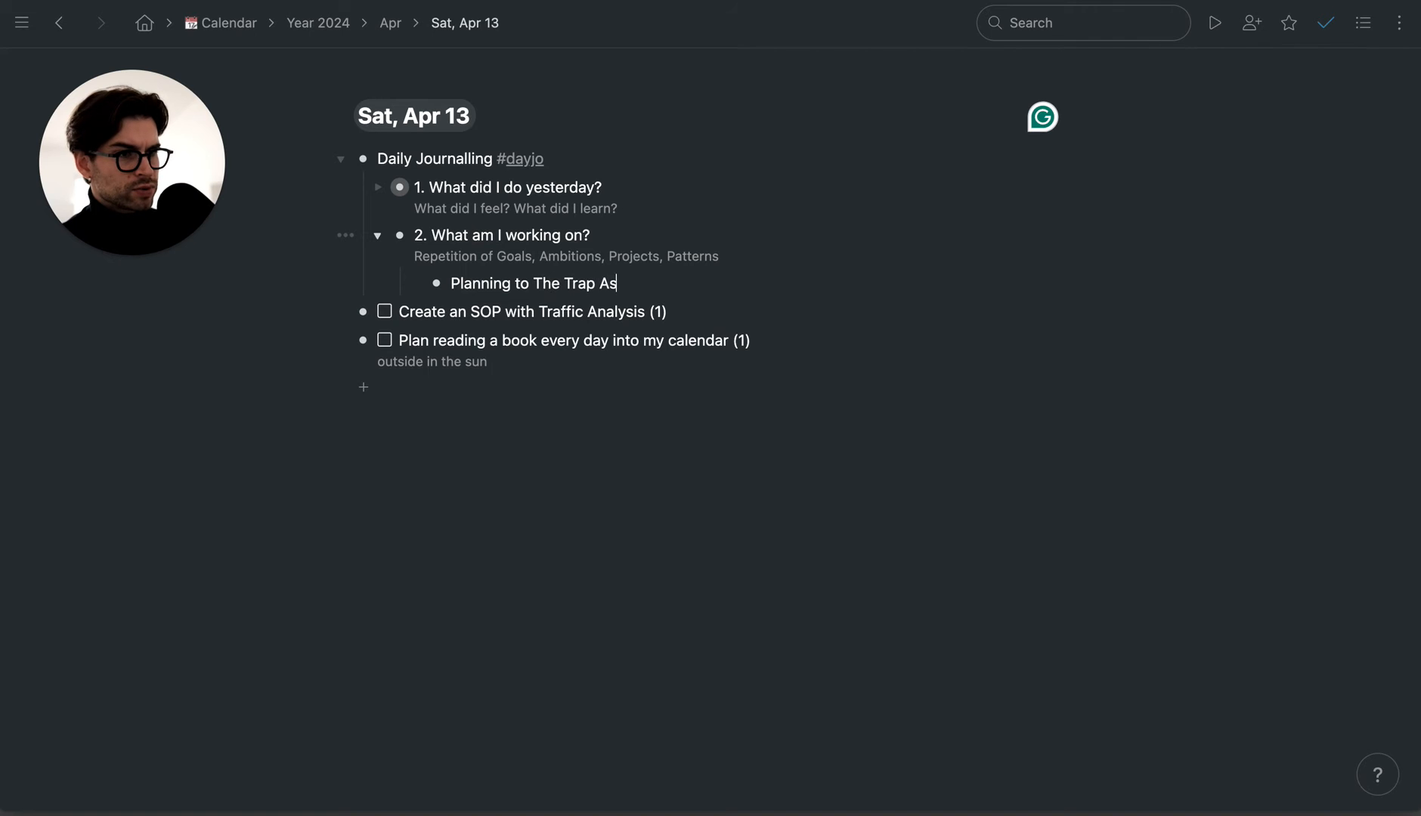
type("ia")
key("Return")
key("super+a")
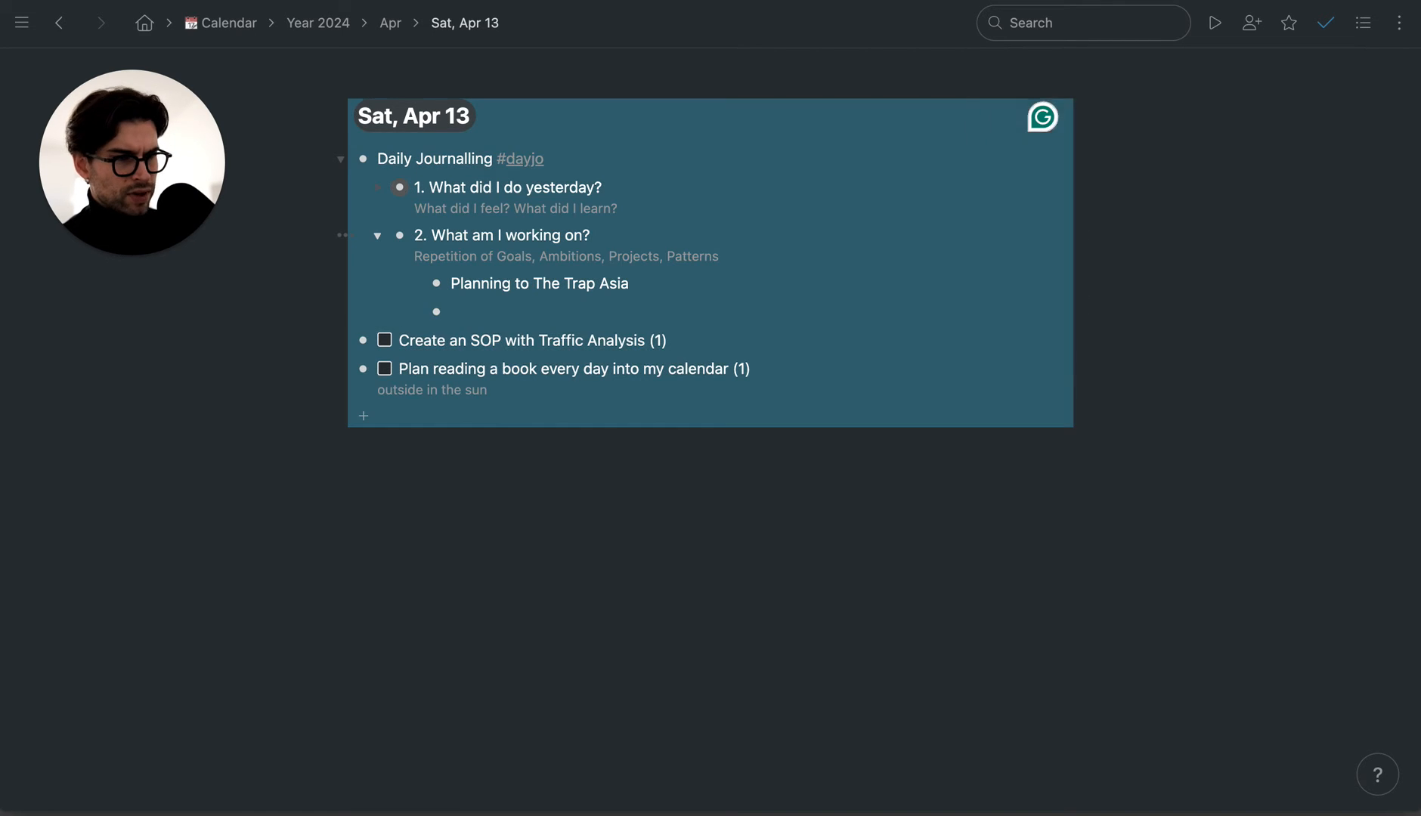
left_click(625, 243)
left_click(540, 302)
key("BackSpace")
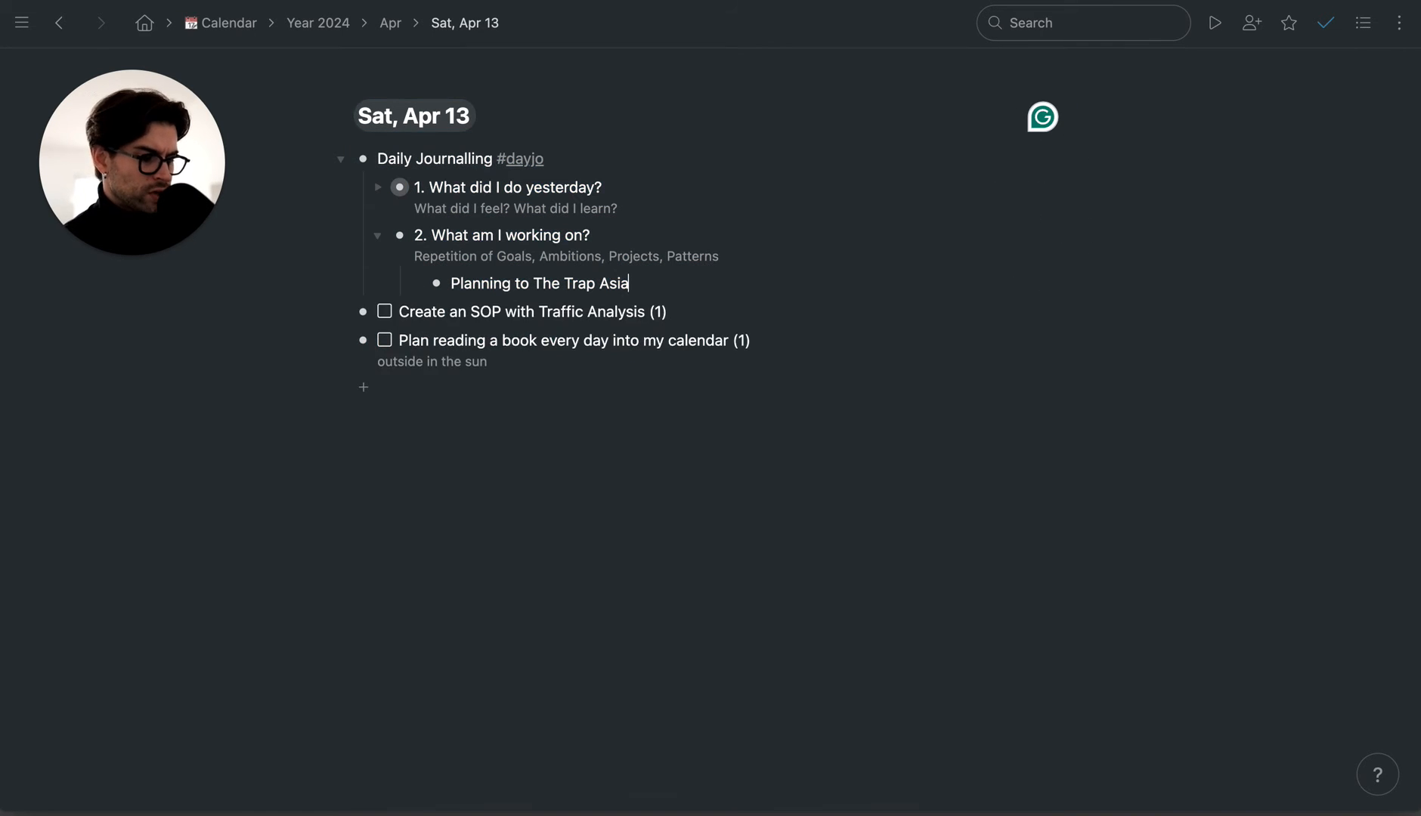
key("super+shift+Left")
key("BackSpace")
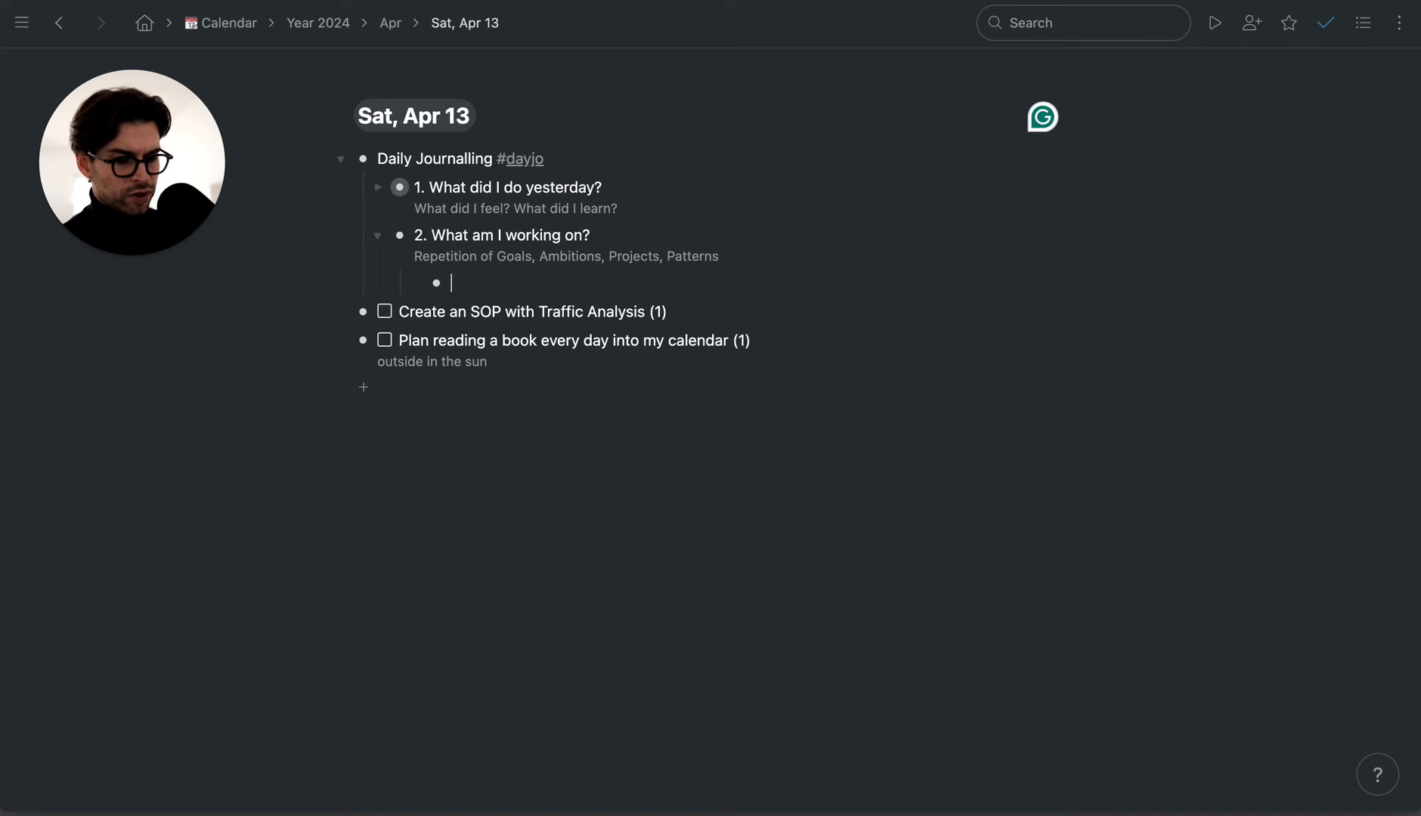
- Fill the empty nested bullet under question 2 with "Systemizing my SEO Consultancy with Assistants"
type("Systemiz")
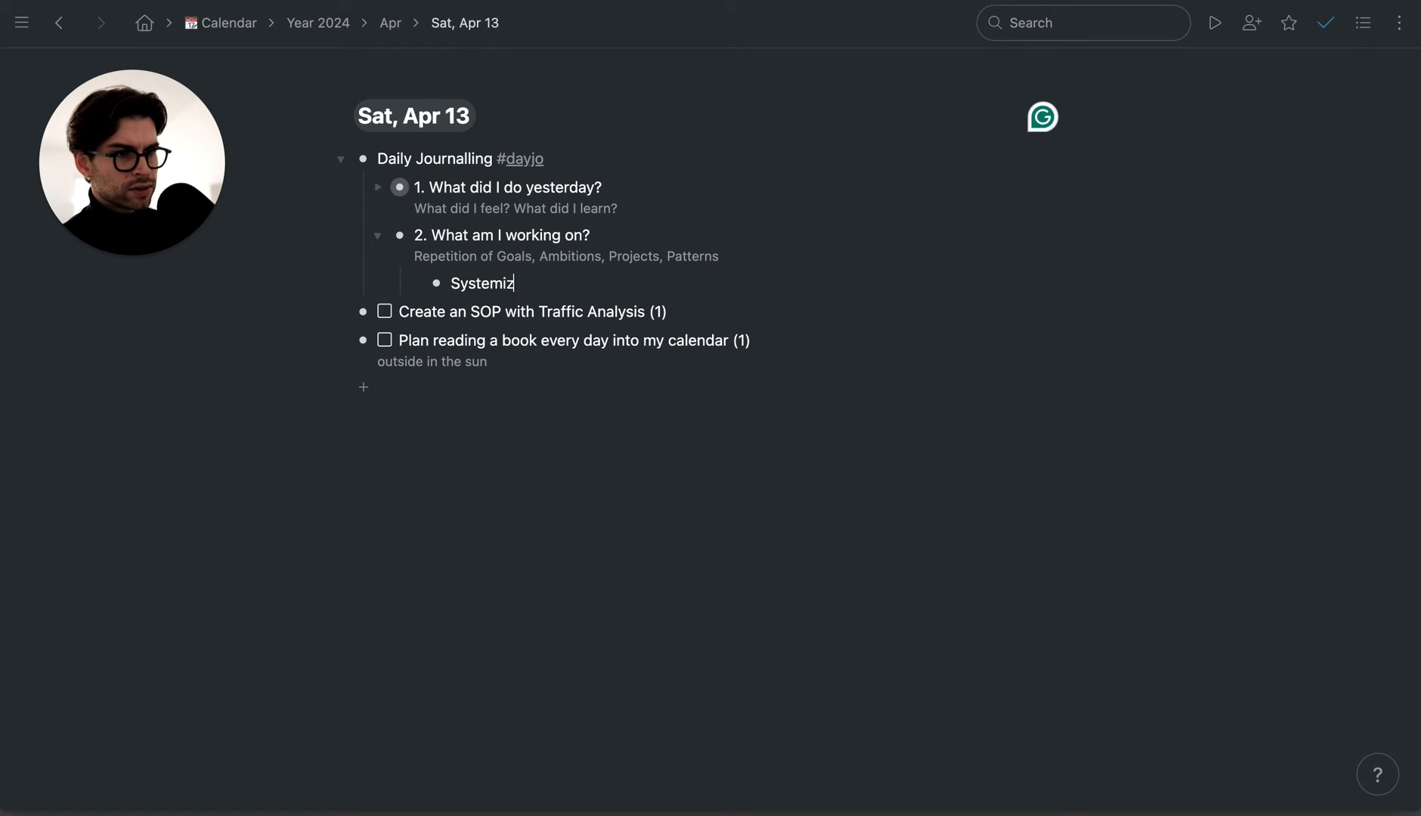
type("ing my SEO COnsulta")
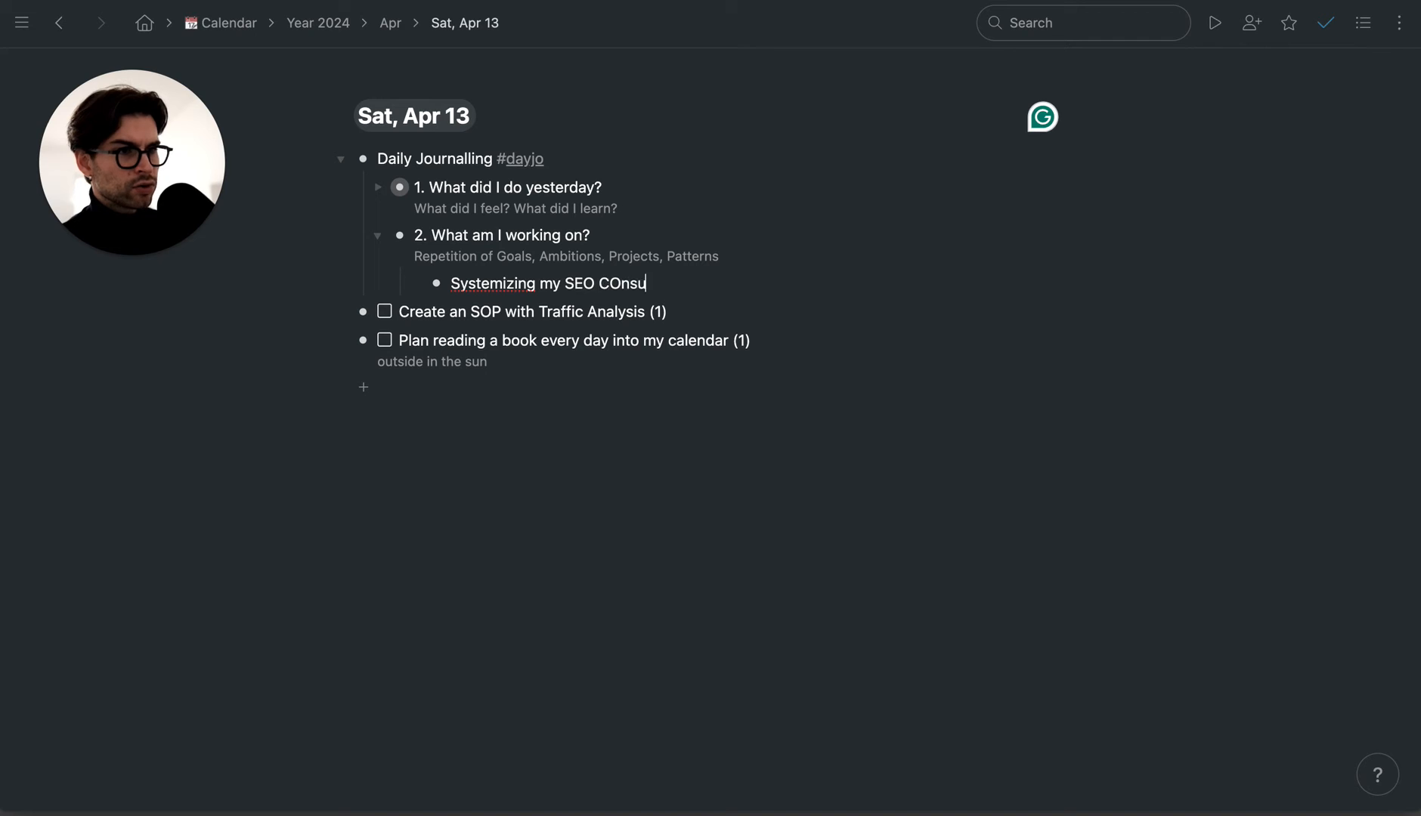
key("BackSpace")
key("BackSpace")
key("BackSpace")
key("BackSpace")
key("BackSpace")
key("BackSpace")
key("BackSpace")
type("onsultan")
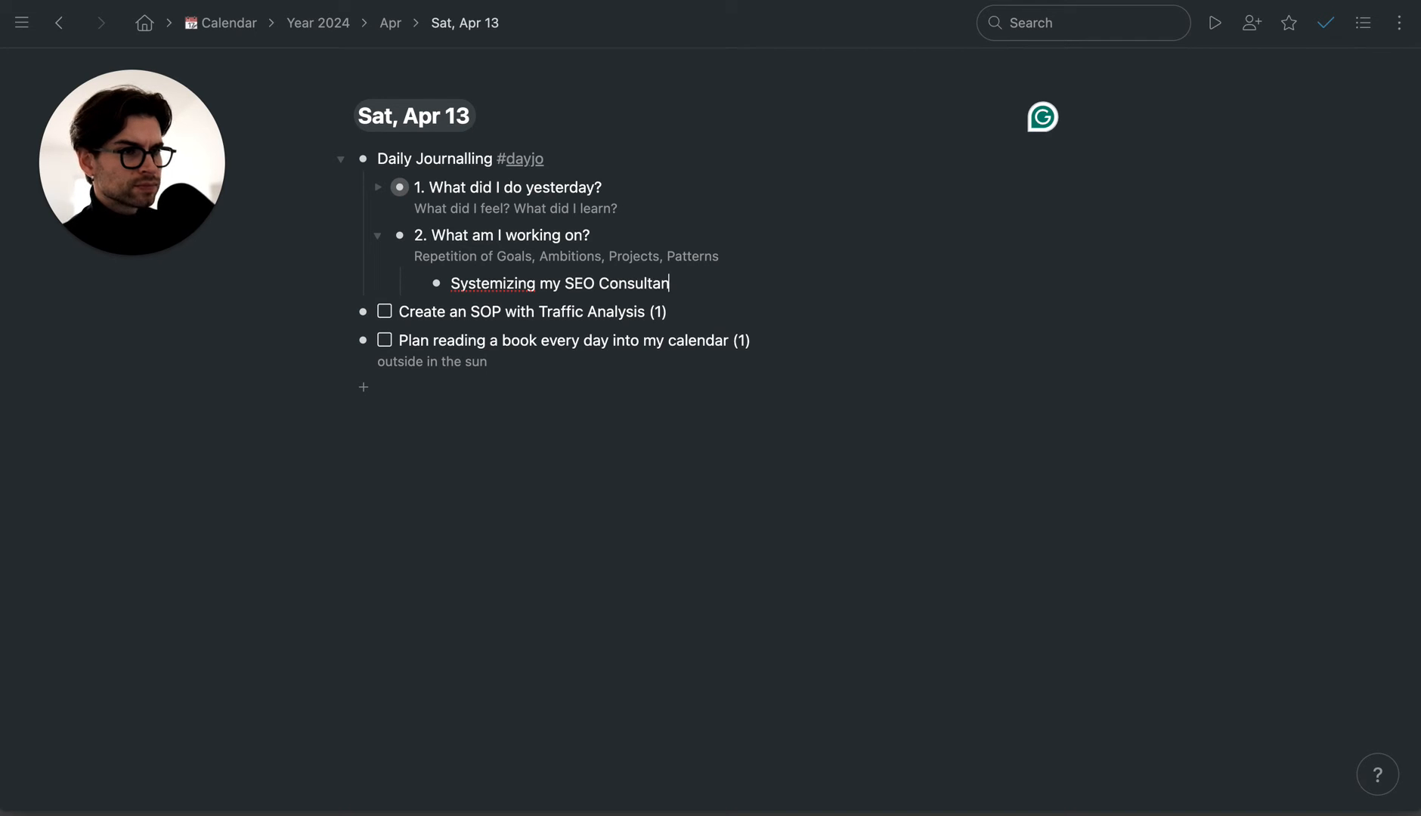
type("cy with Assistants")
- Add the bullet "Systemizing my Website Content Creation (with AI)" below the SEO Consultancy item under question 2, followed by an empty bullet
key("Return")
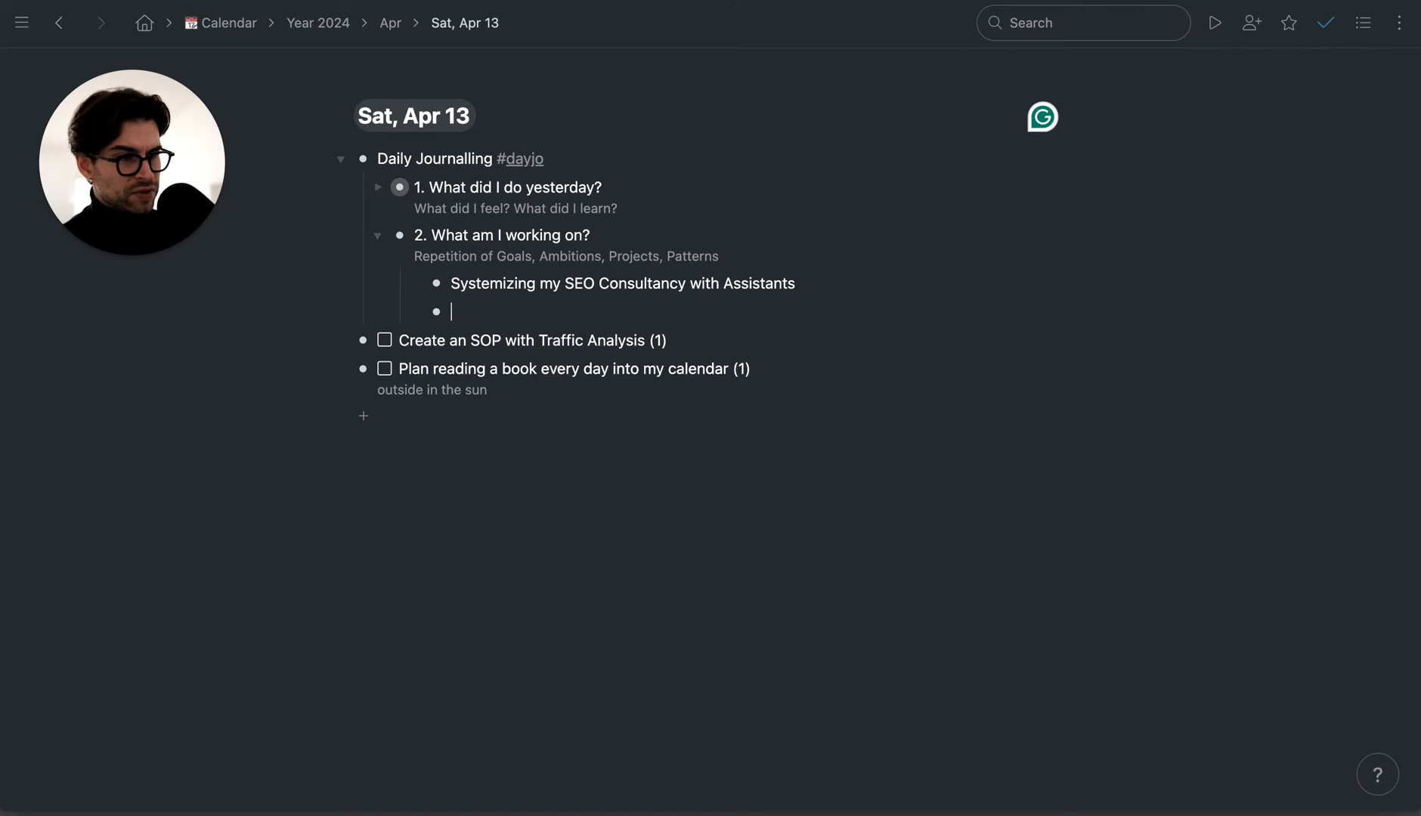
type("Systemizing t")
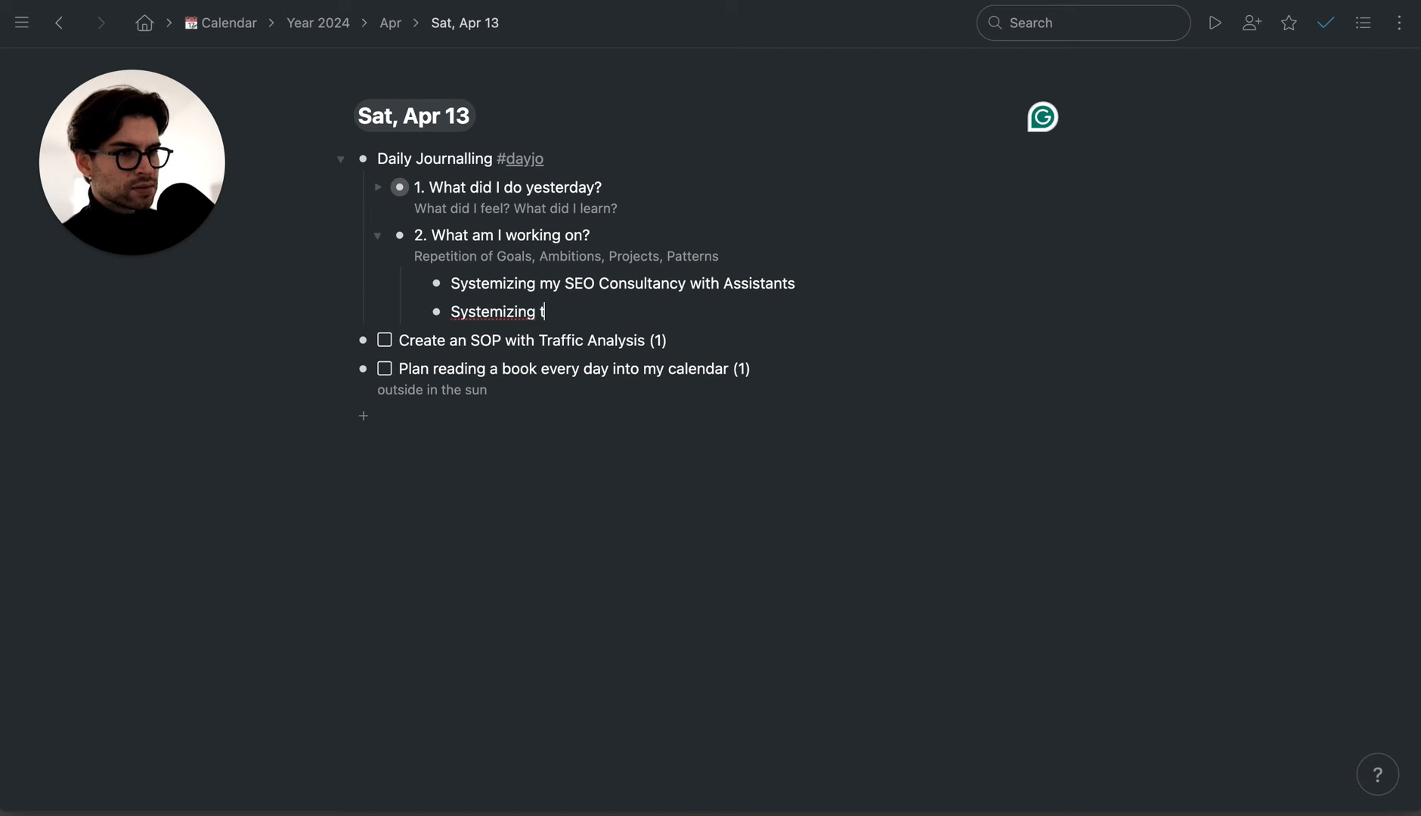
key("BackSpace")
type("my Webs")
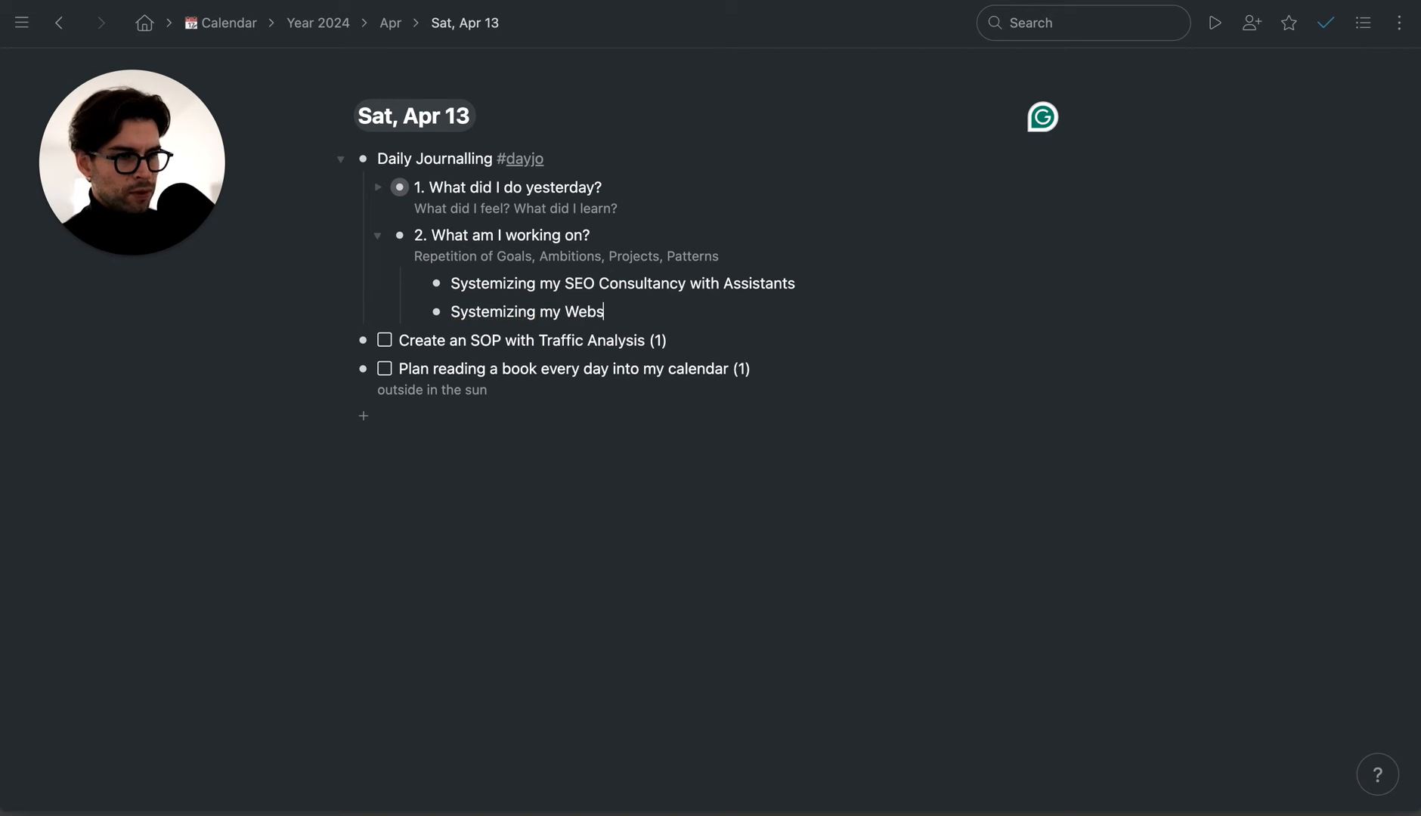
type("ite Content Creation")
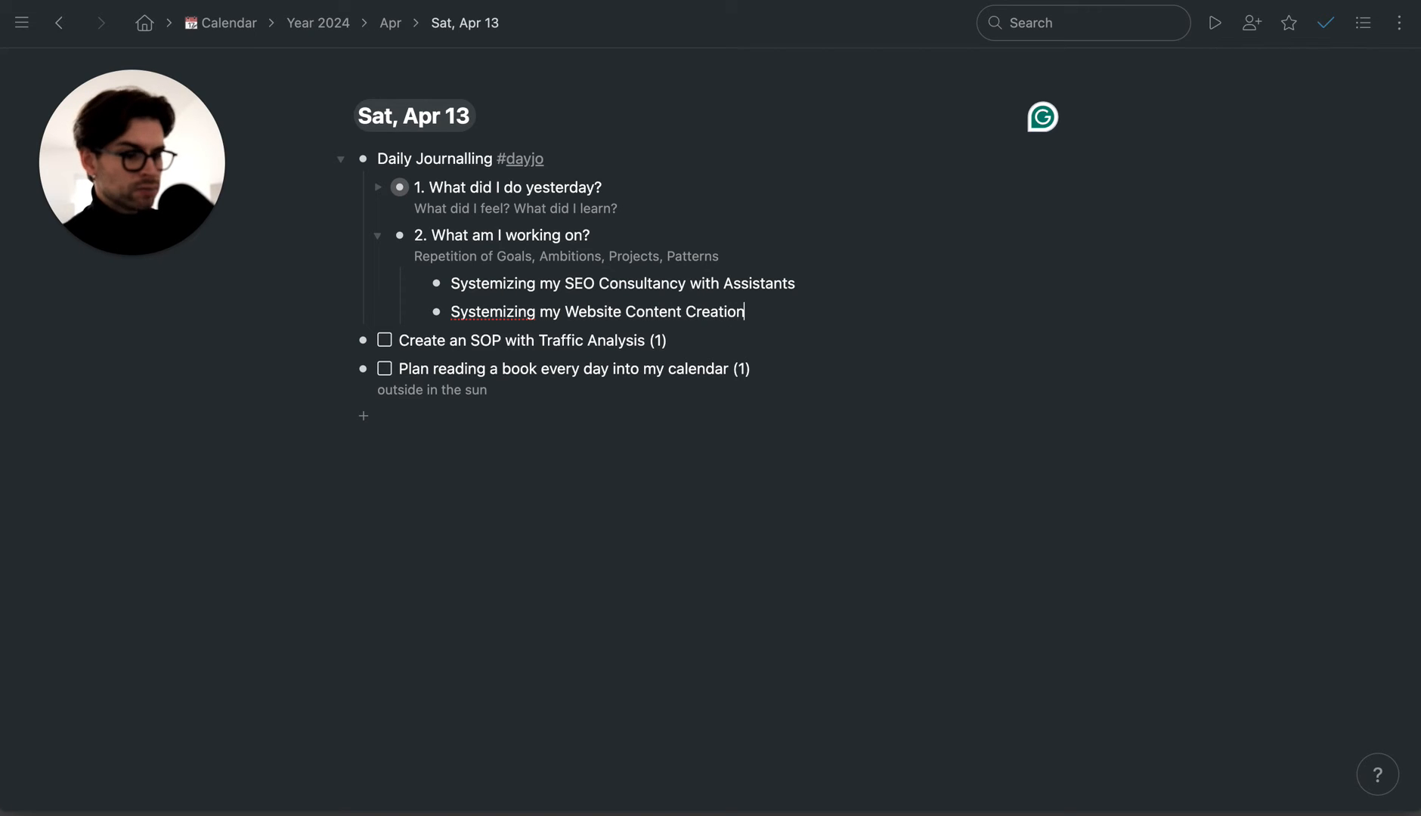
type(" (withA A")
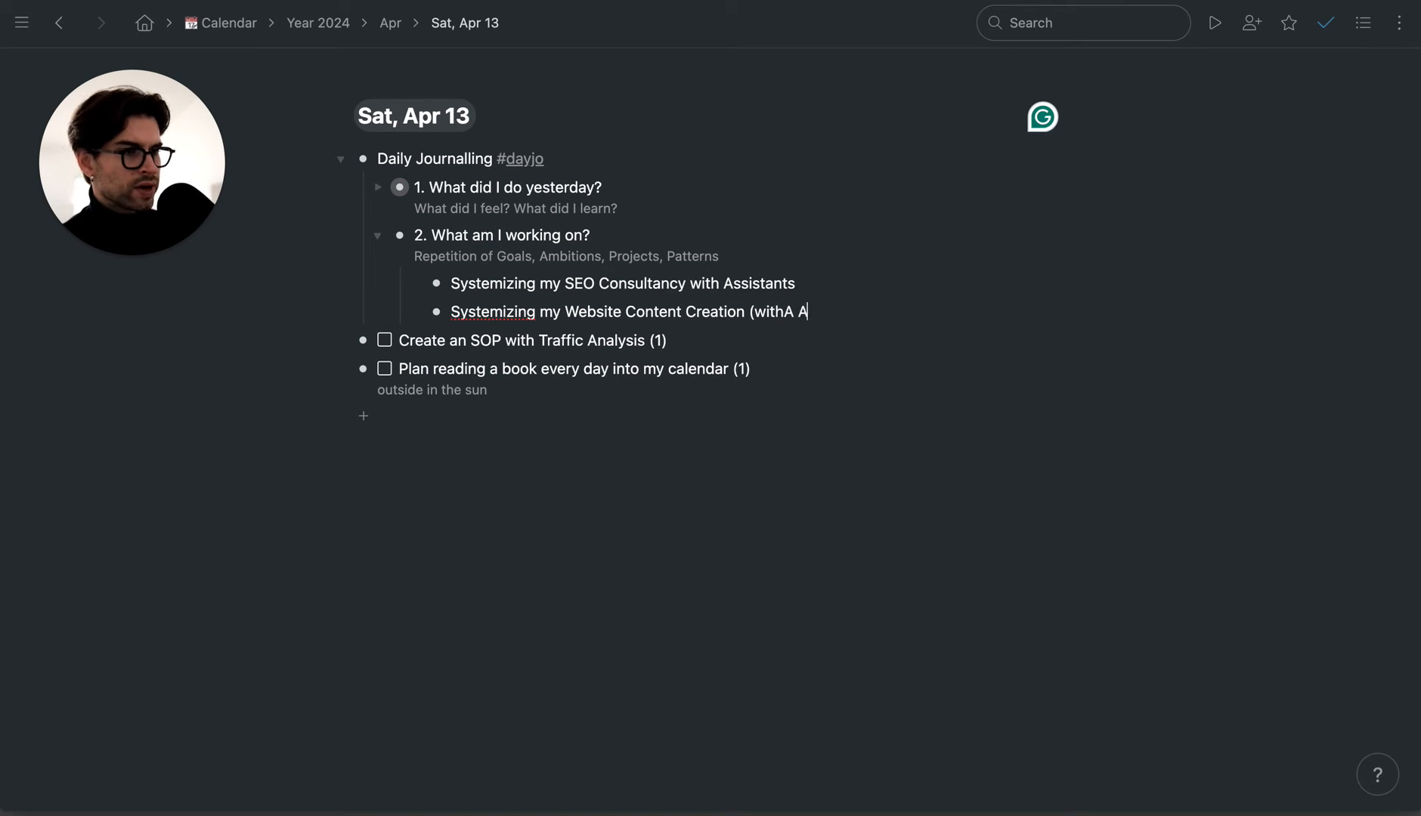
key("BackSpace")
key("BackSpace")
key("BackSpace")
type("AI)")
key("Return")
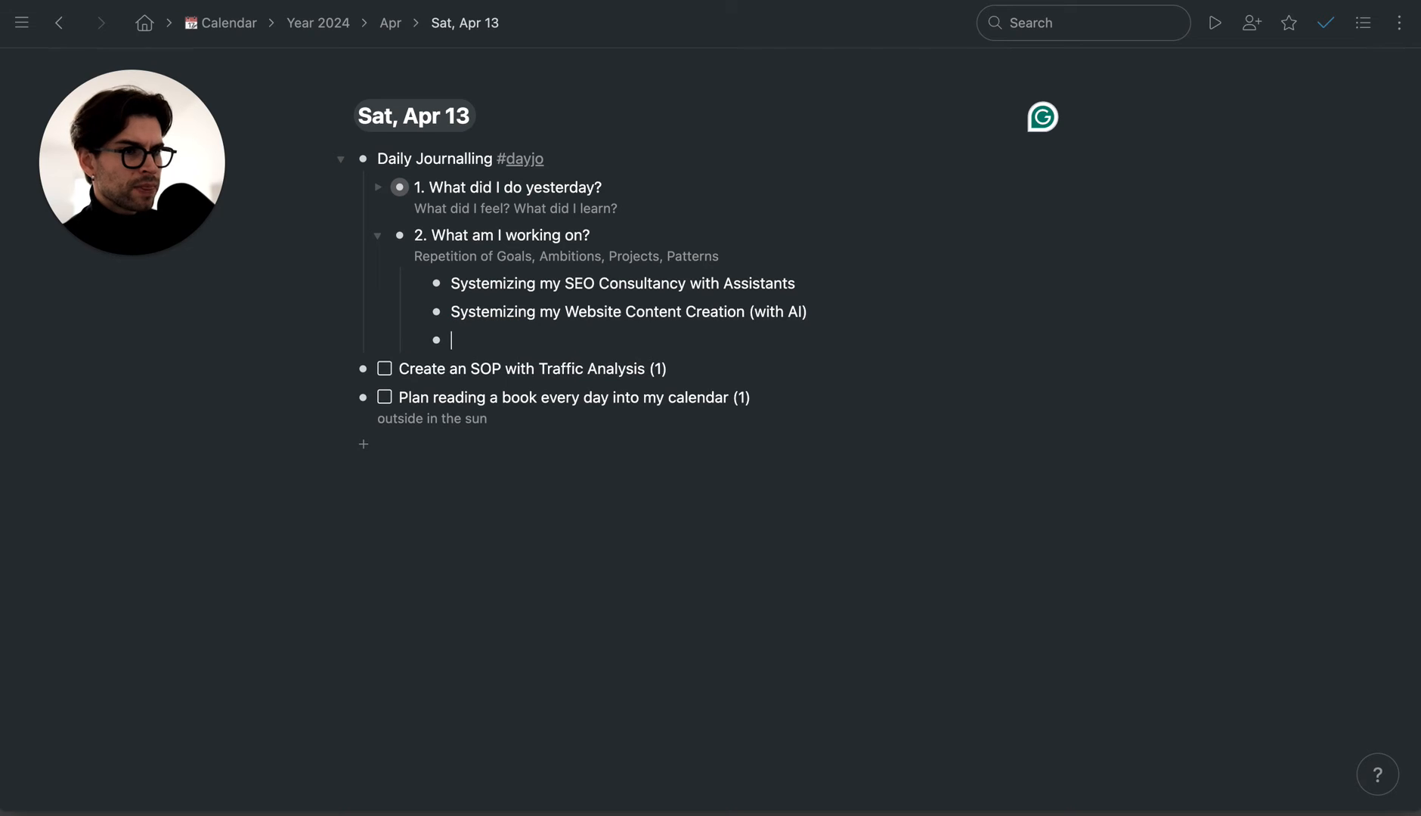
left_click(487, 283)
key("BackSpace")
type("i")
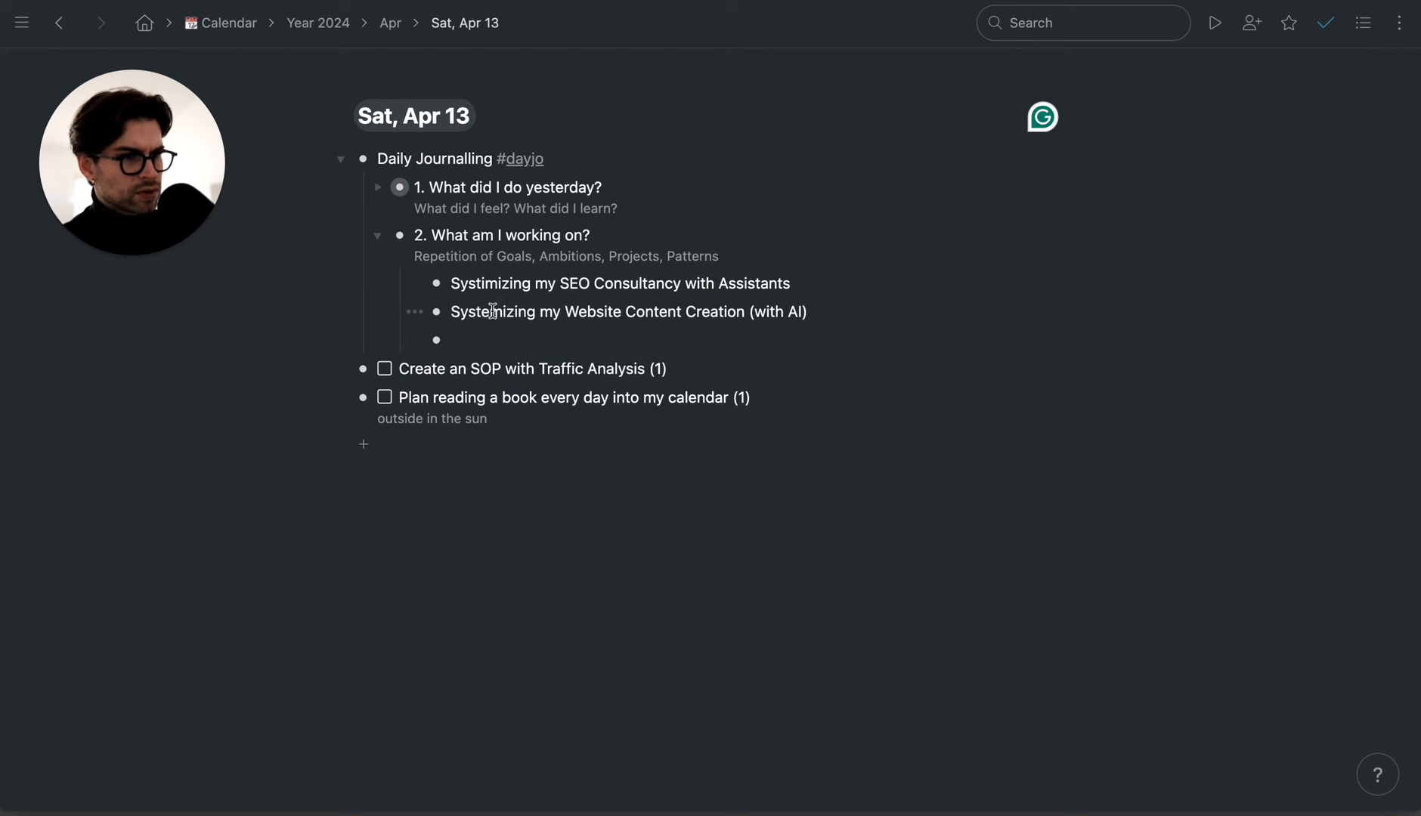
key("BackSpace")
type("e")
- Fill the empty bullet under question 2 with "Developing my Health (Gut, Athleticism)"
left_click(495, 346)
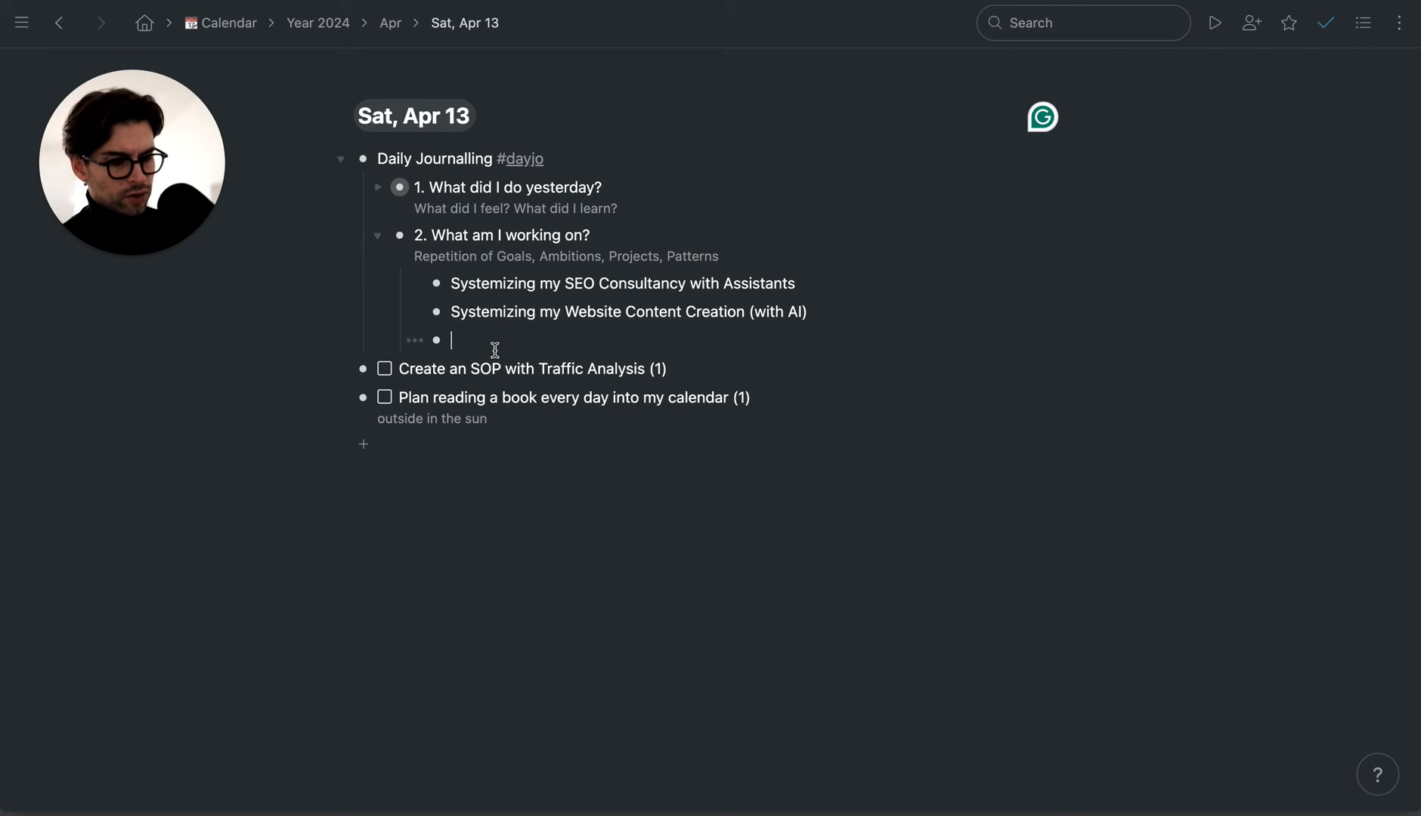
type("Develop")
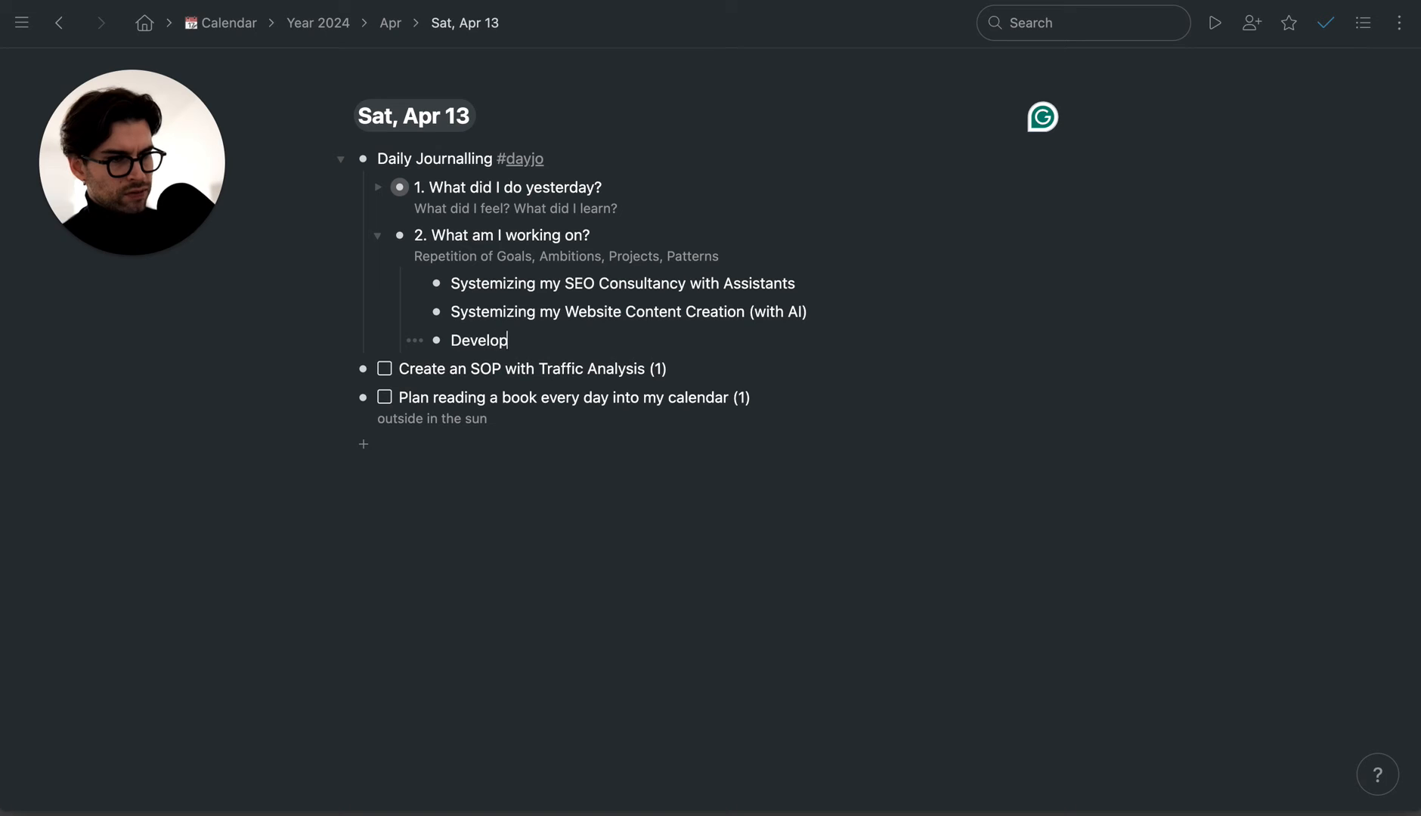
type("ing my Health")
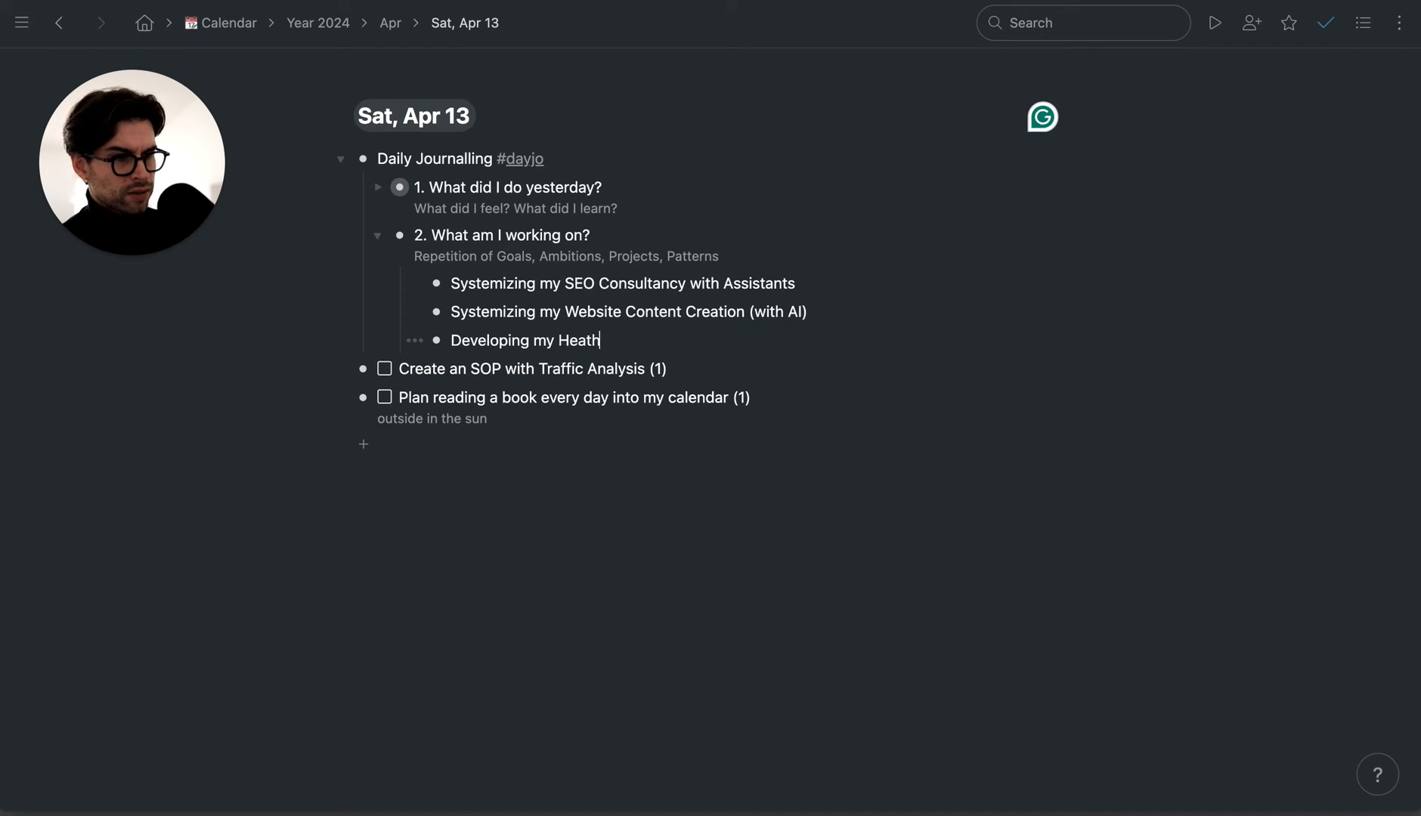
key("BackSpace")
key("BackSpace")
key("BackSpace")
type("lth (")
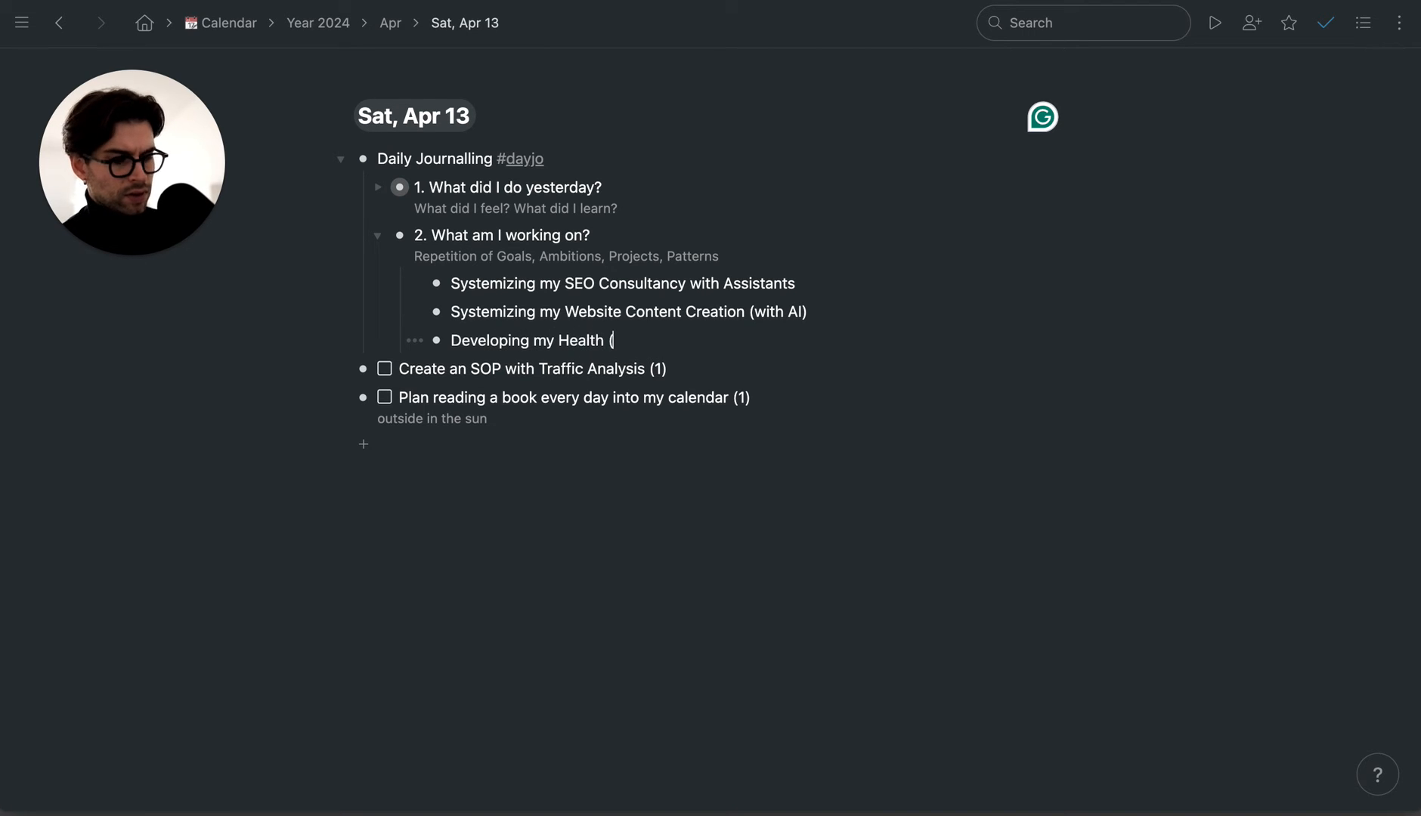
type("Gut, ")
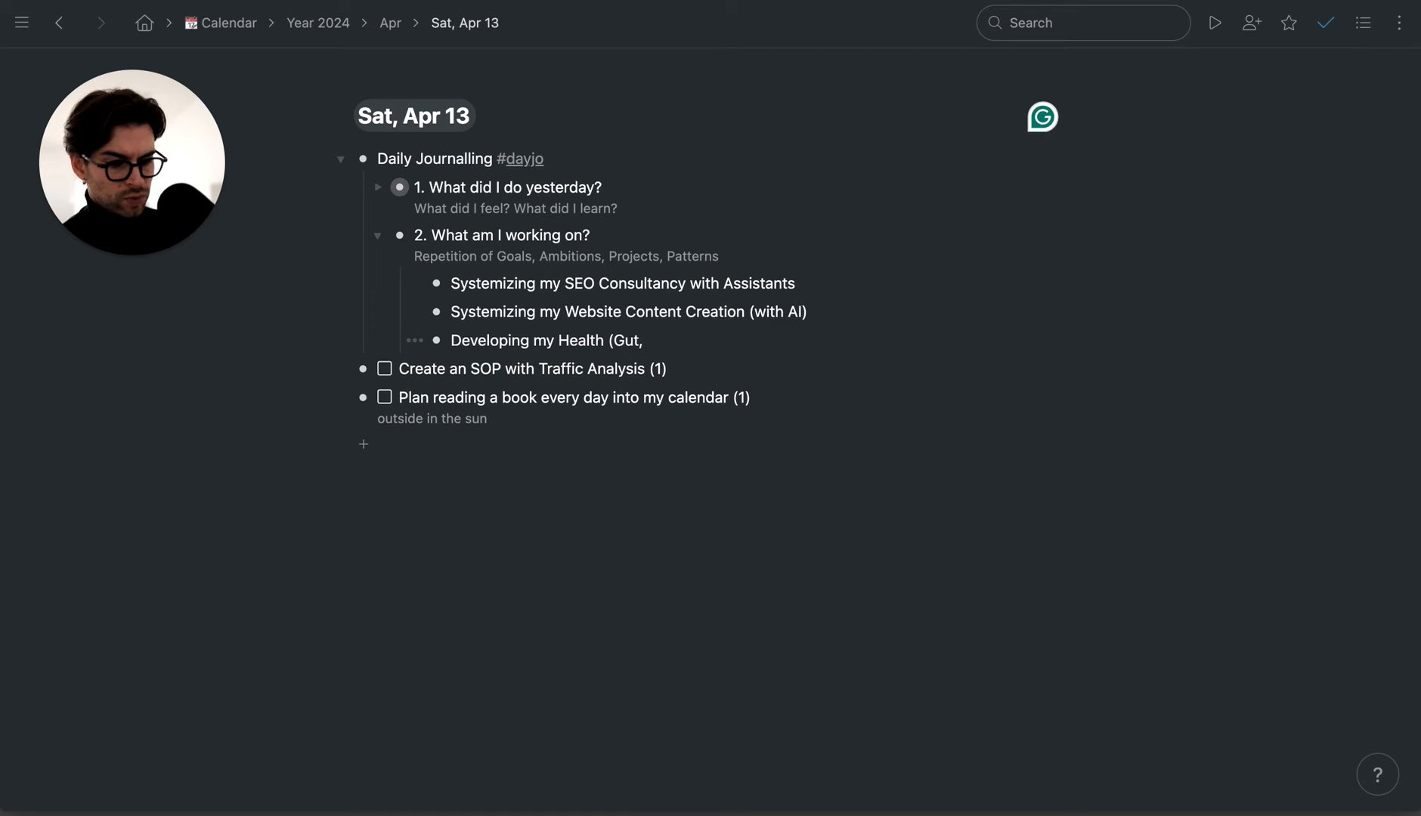
type("Mus")
key("BackSpace")
key("BackSpace")
key("BackSpace")
type("Ath")
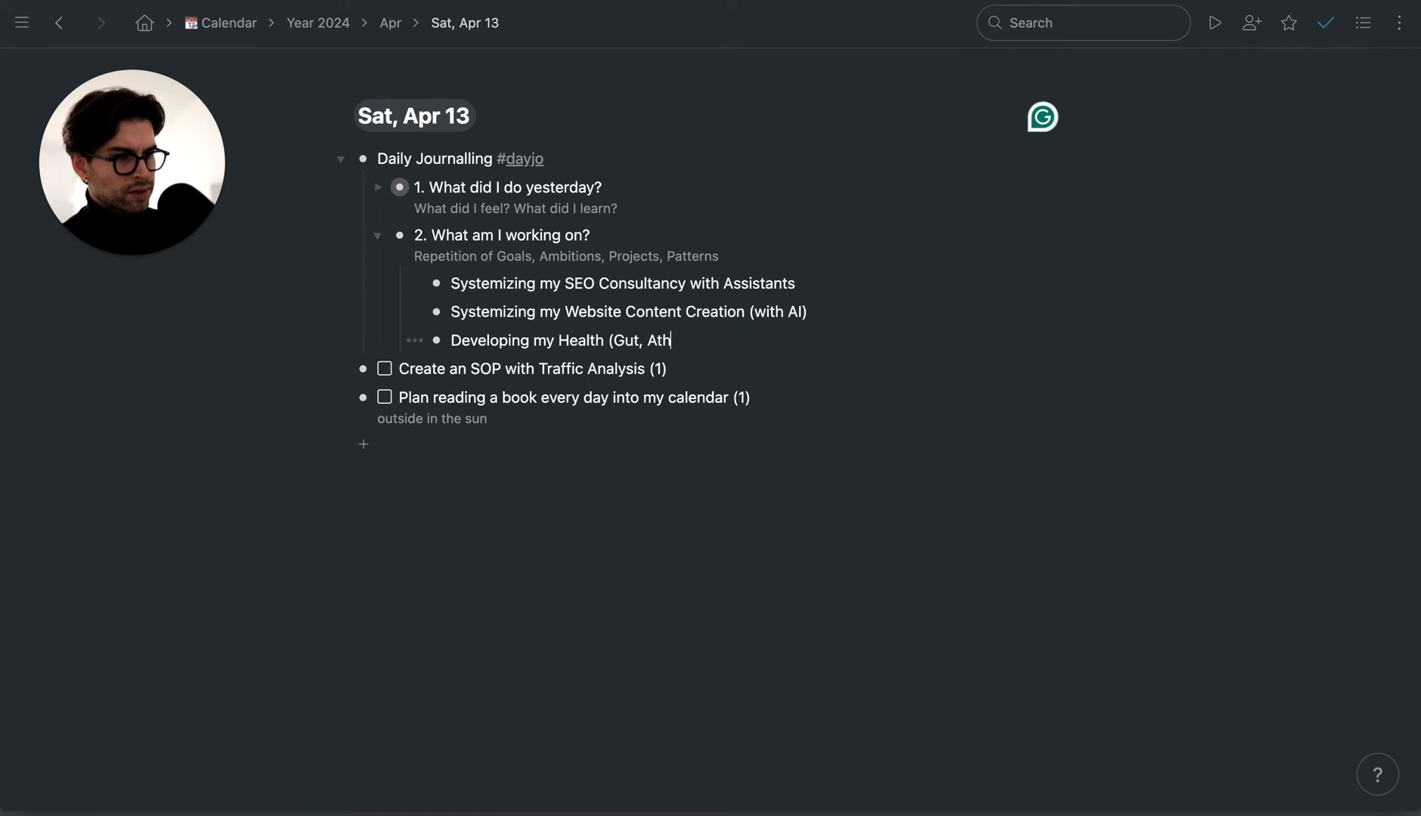
type("leticism)")
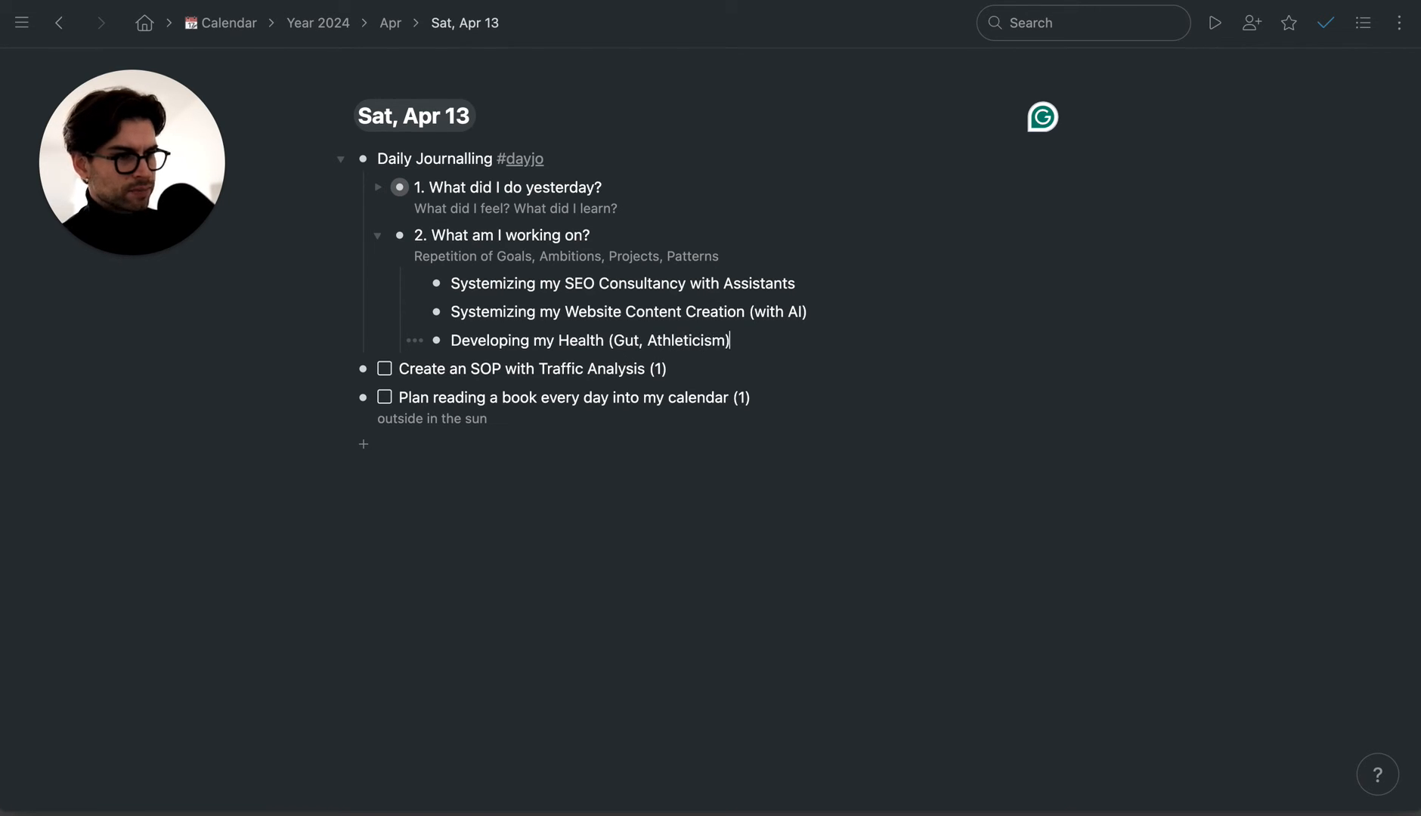
- Add the bullet "Financial Setup for Passive Growth" directly below the health item under question 2
key("Return")
key("BackSpace")
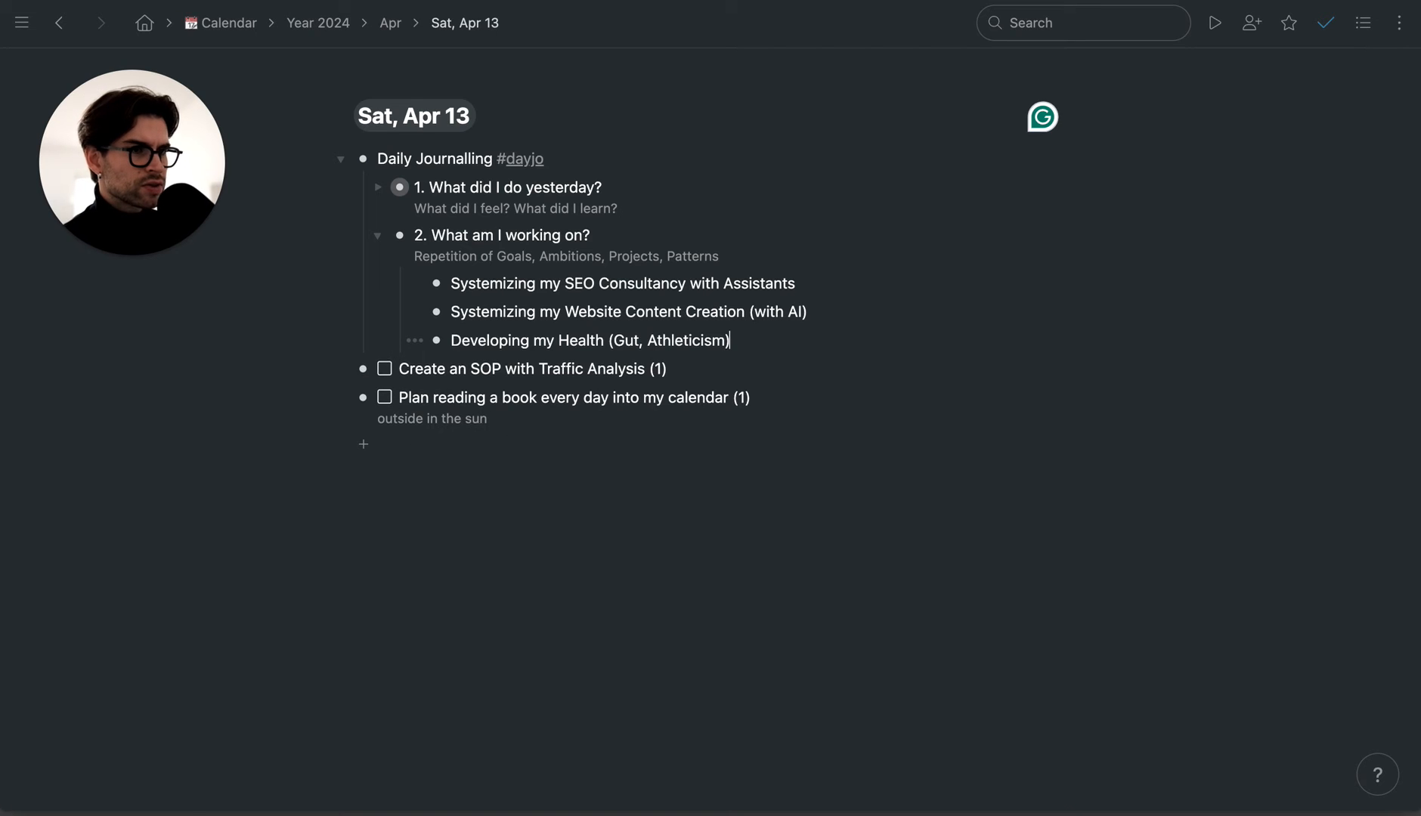
key("Return")
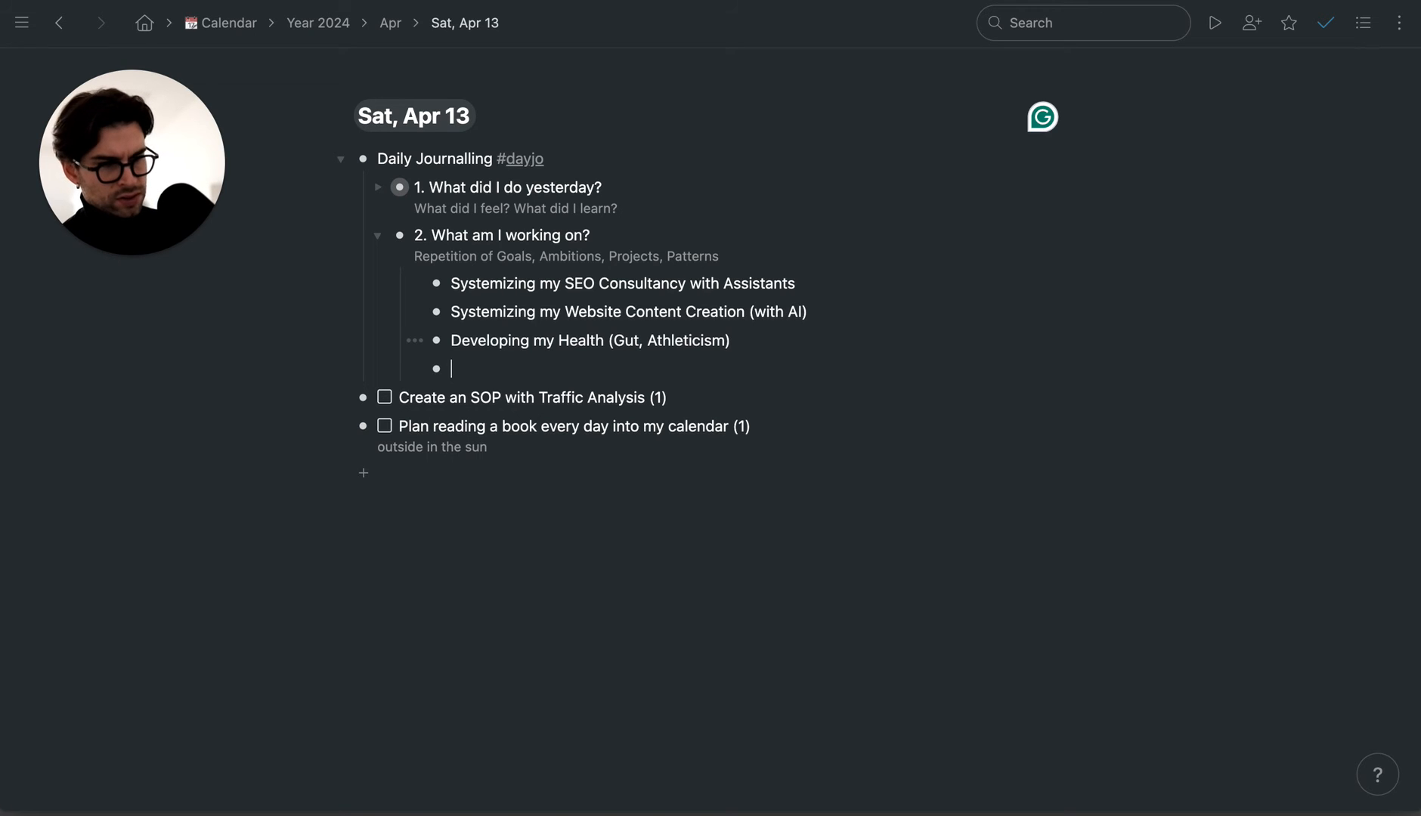
type("Financial Setup")
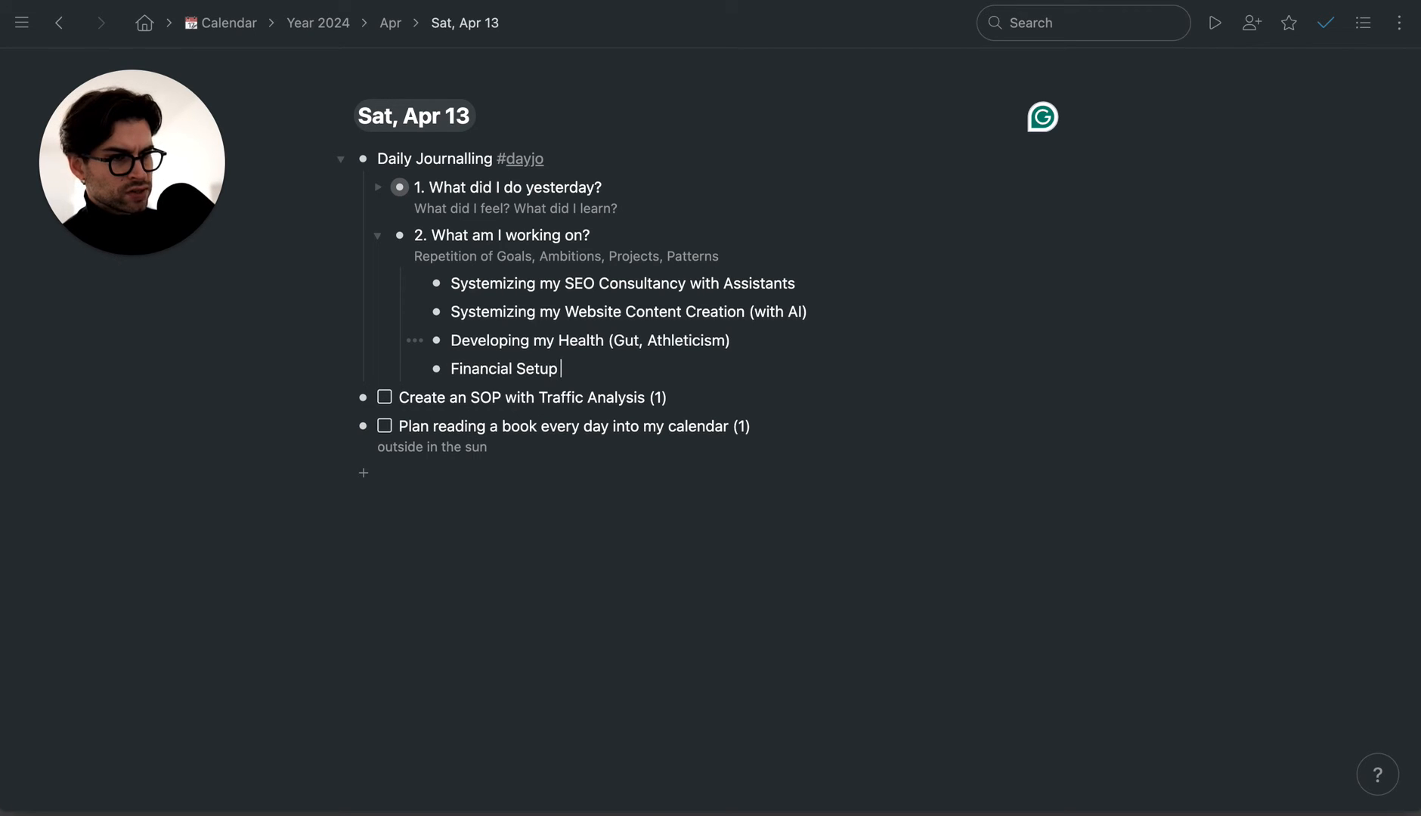
type(" for Passive Growth")
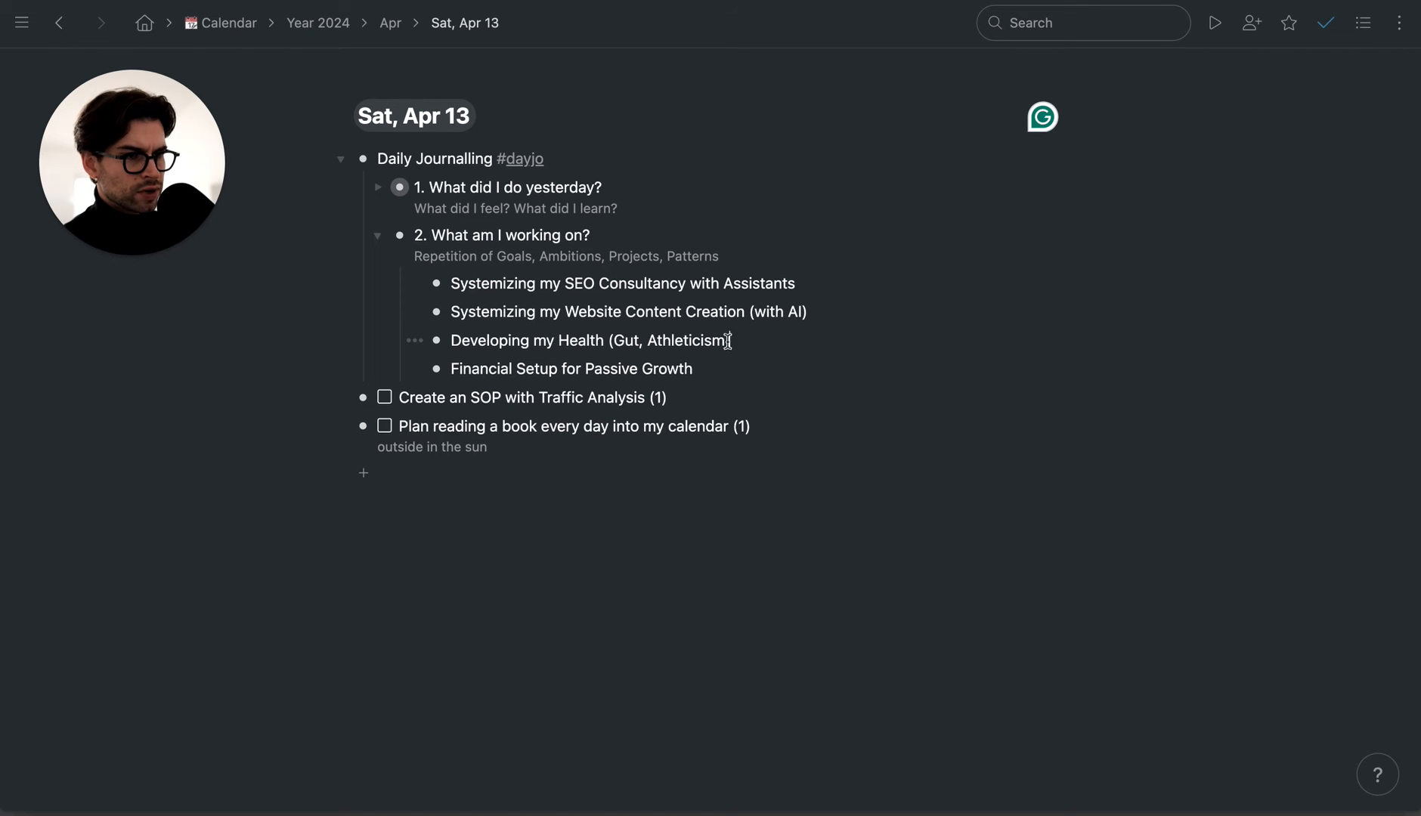
left_click_drag(728, 341, 442, 366)
left_click(617, 341)
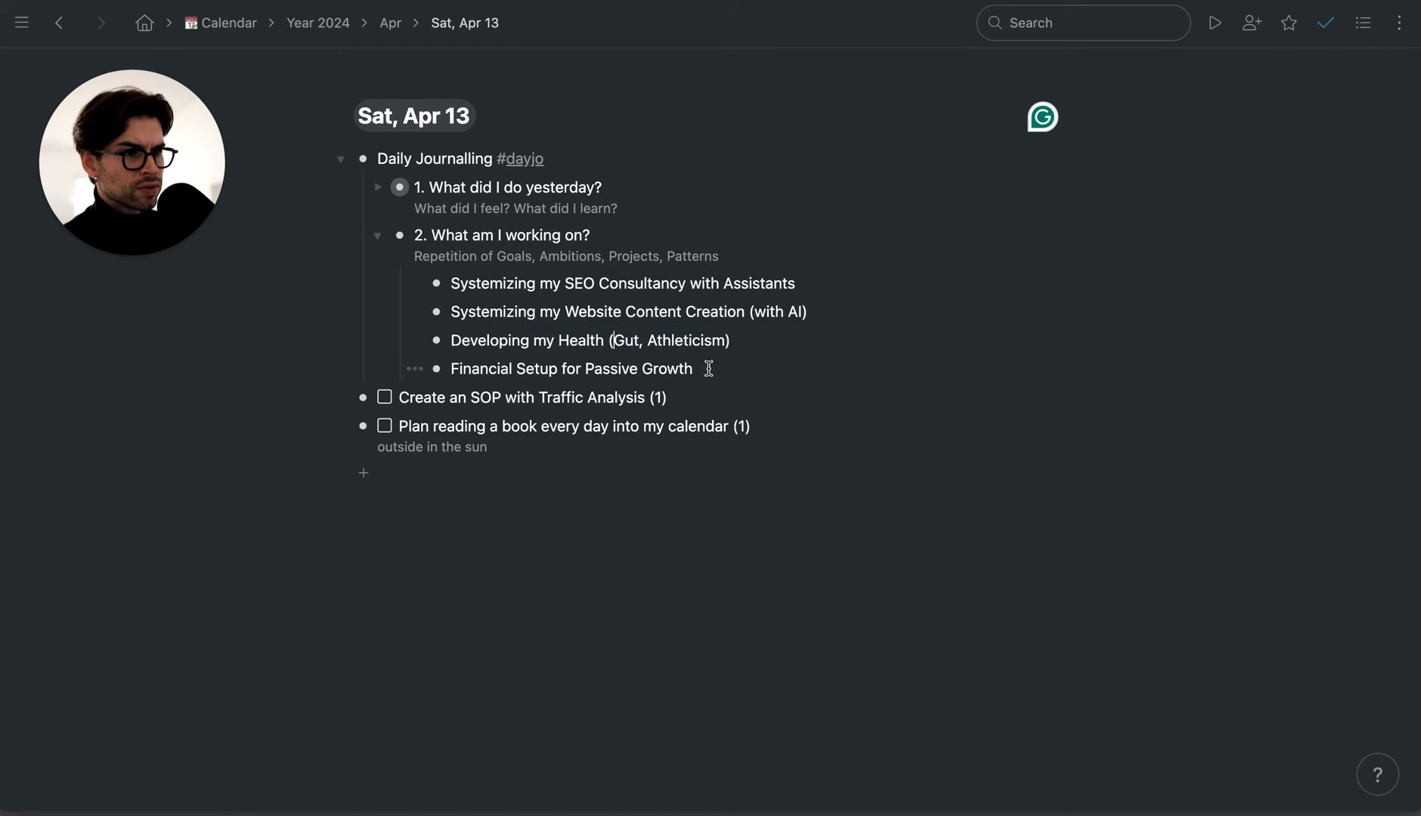
left_click_drag(708, 368, 453, 368)
left_click(610, 284)
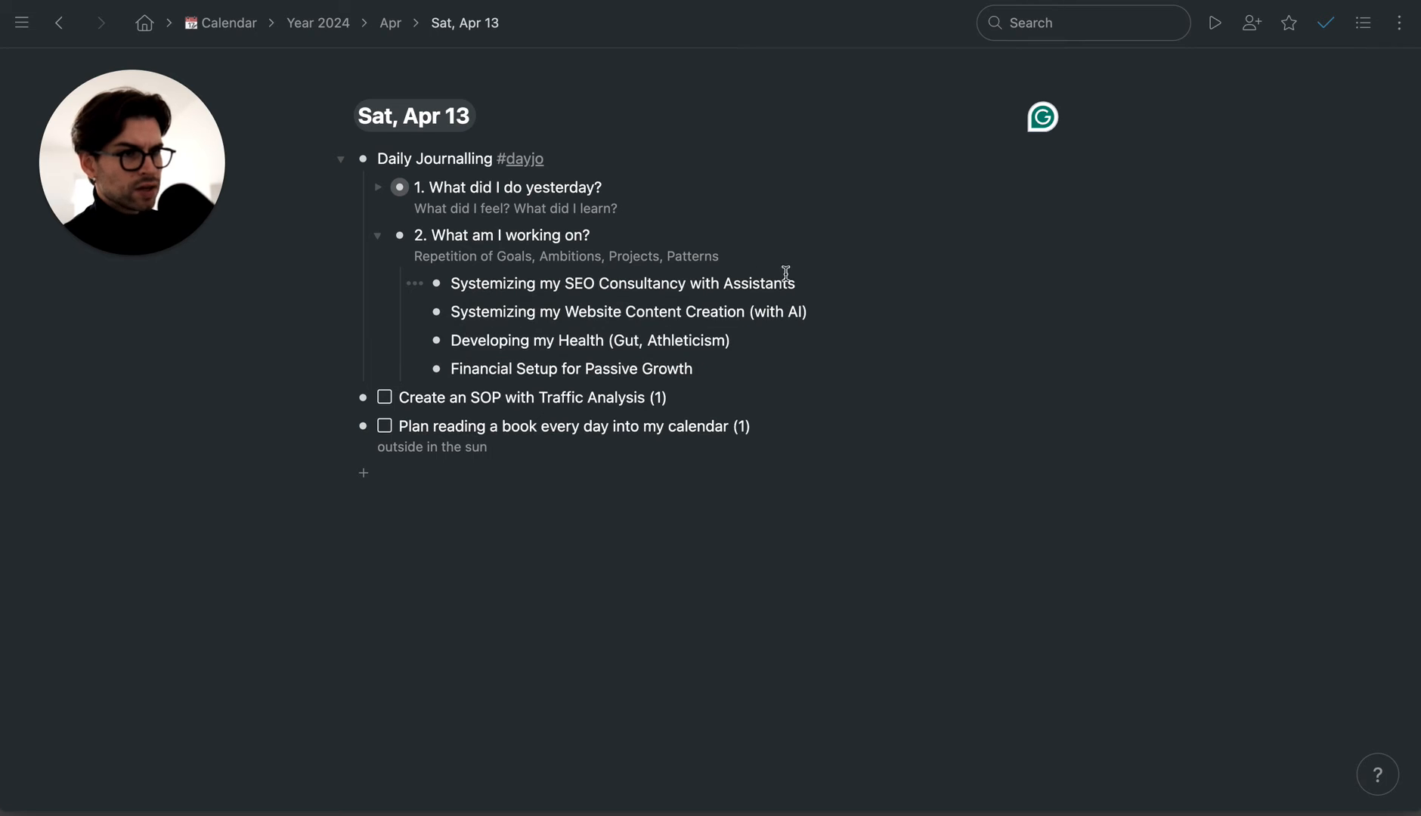
left_click_drag(795, 283, 459, 283)
left_click(716, 369)
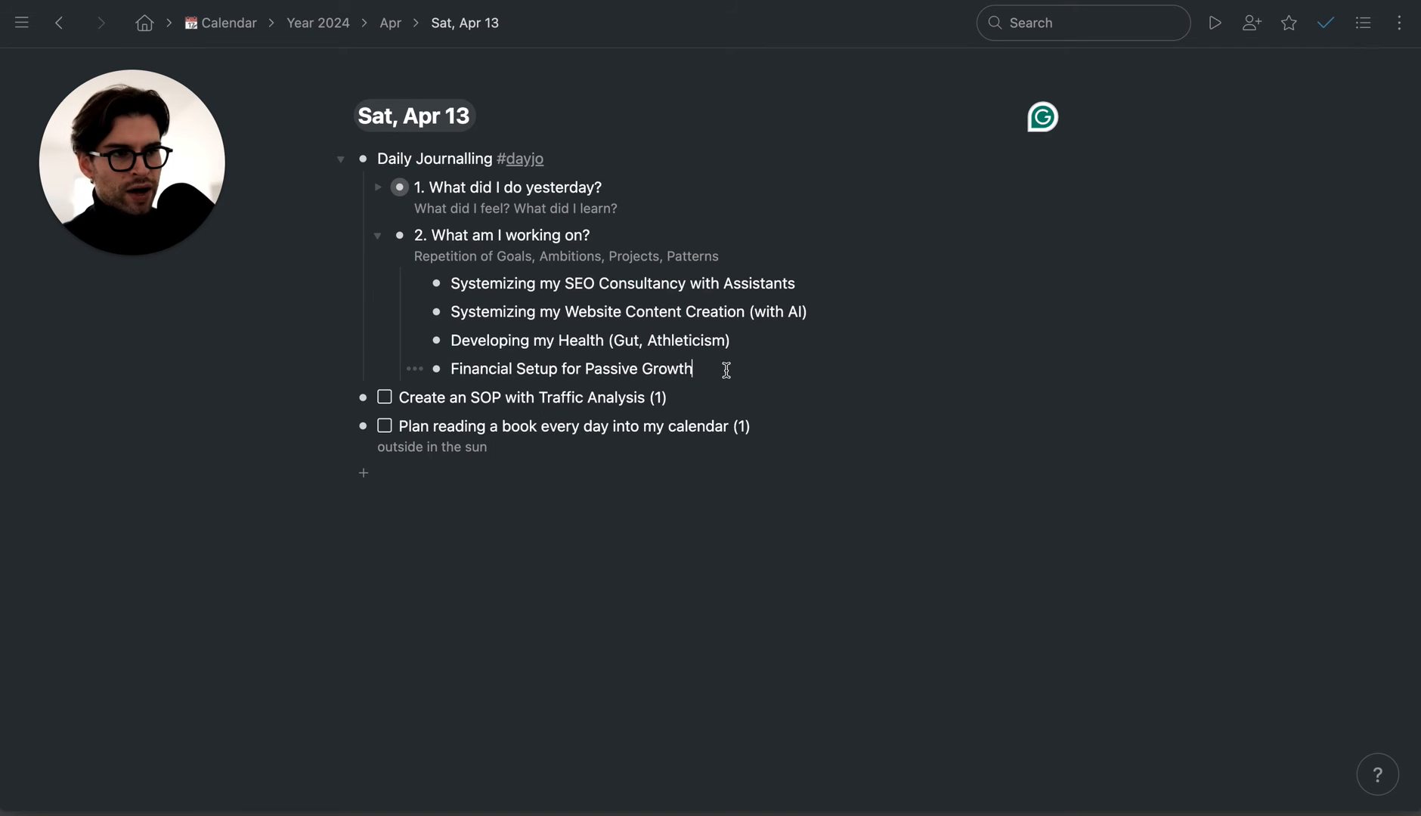
- Add the to-do "Create another Briefing for Assistant (1)" below the daily book reading to-do
left_click(807, 427)
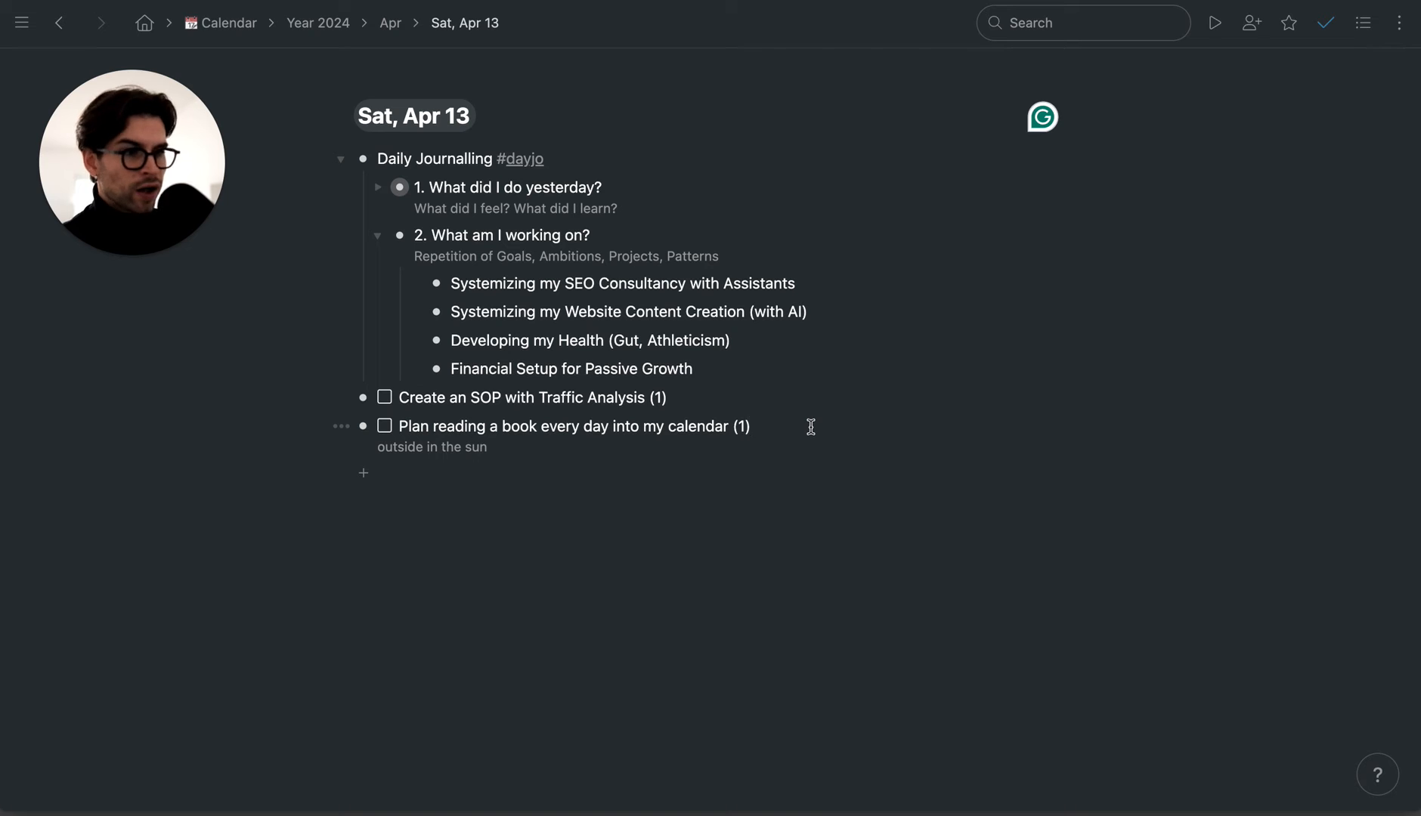
key("Return")
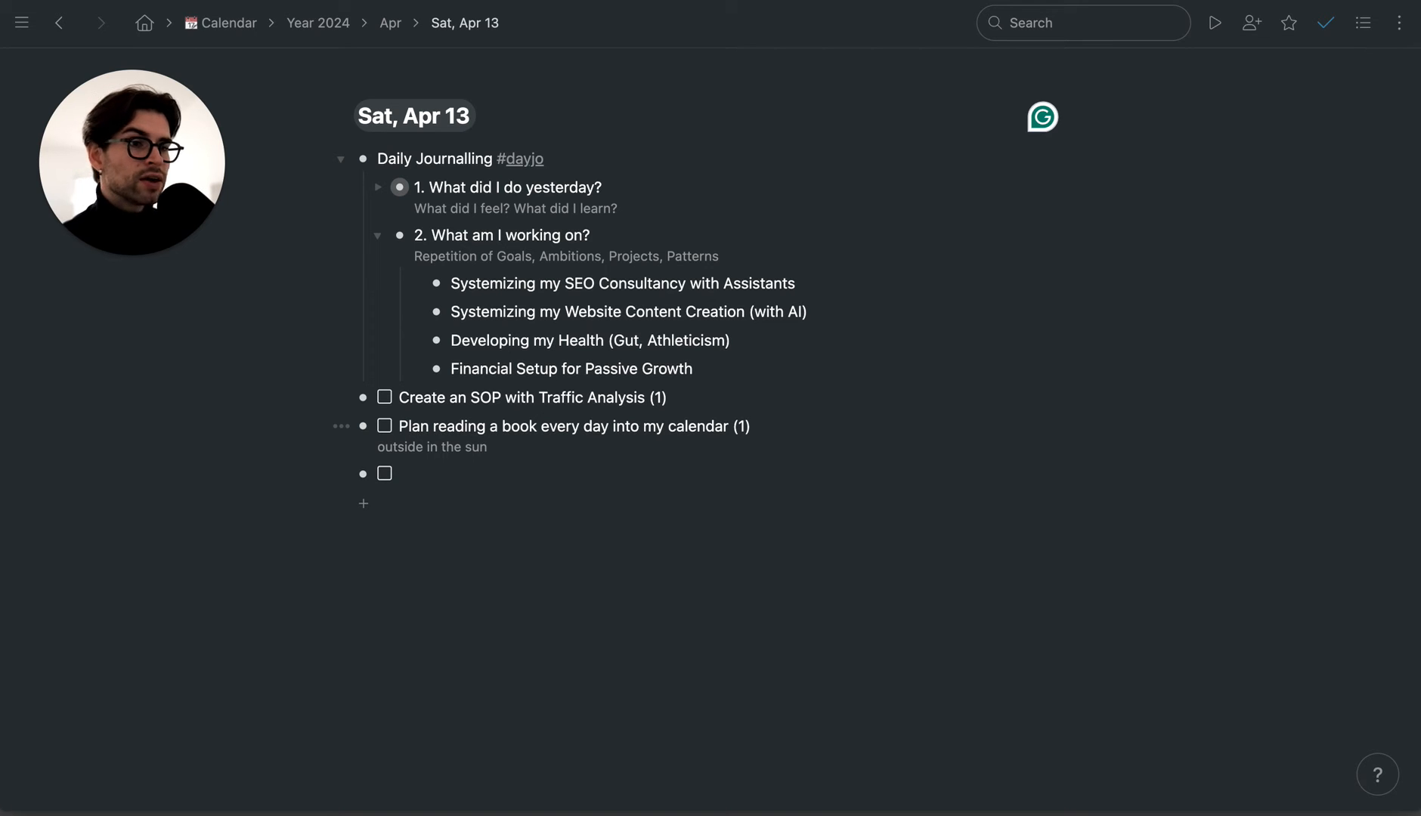
key("BackSpace")
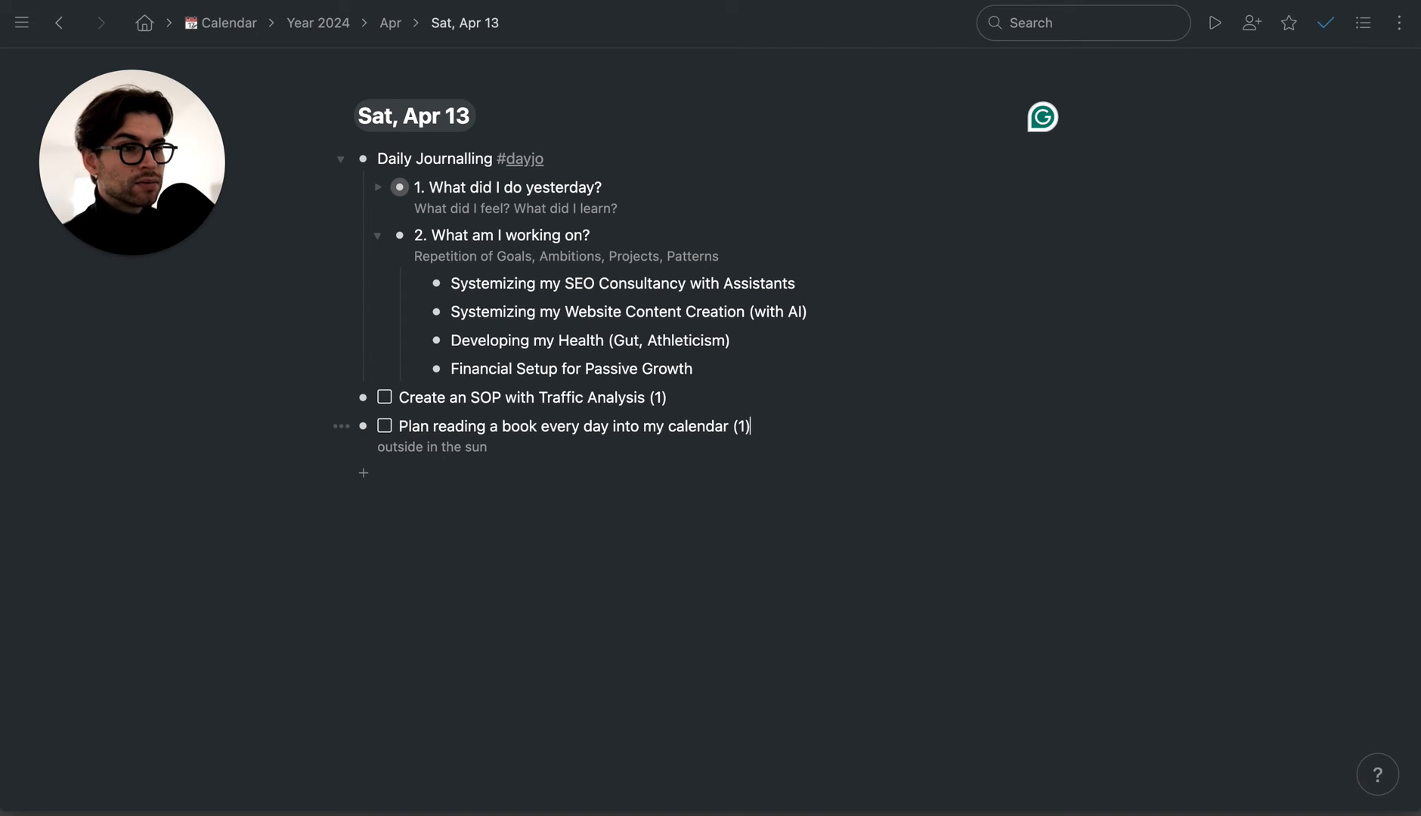
key("Return")
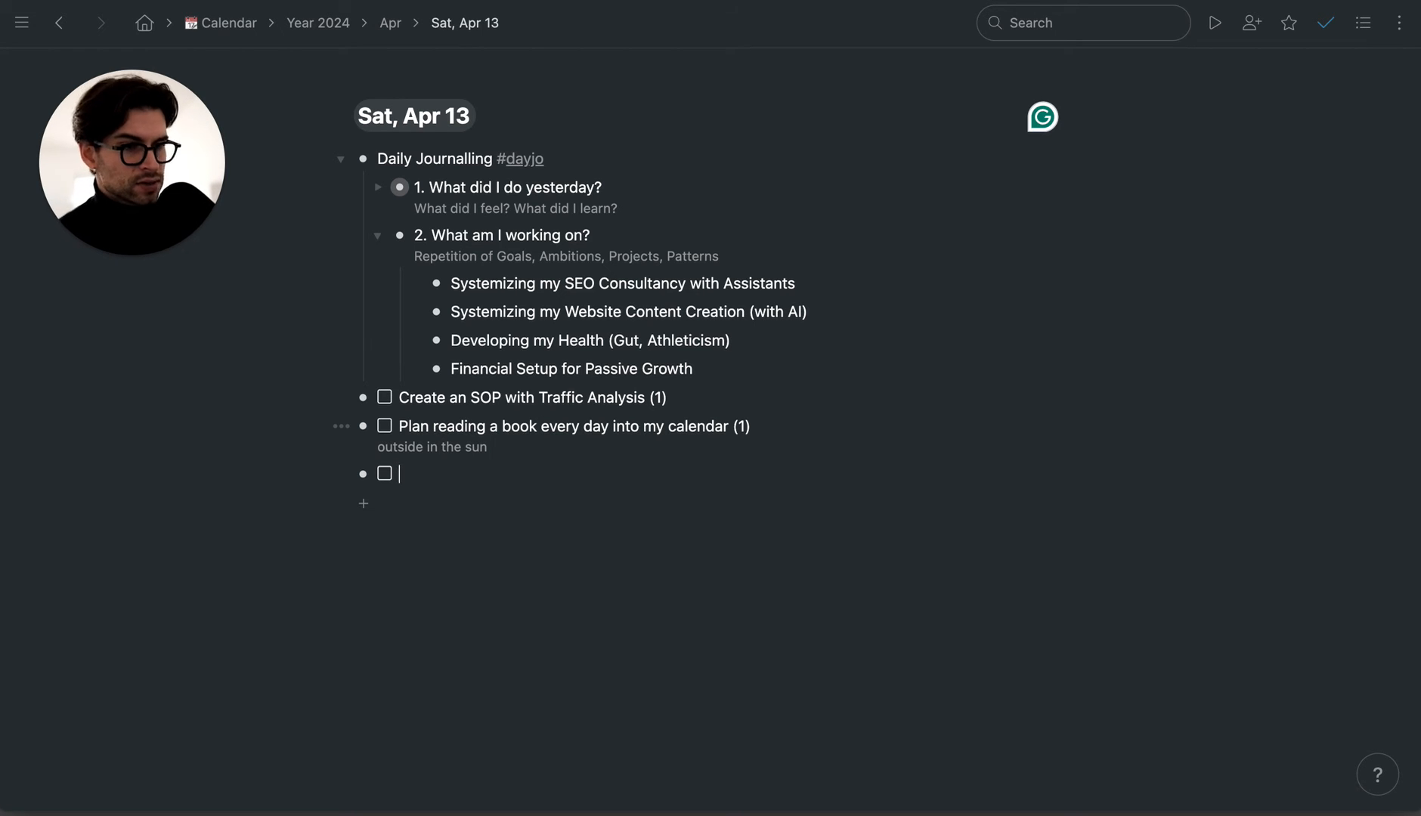
type("Create and")
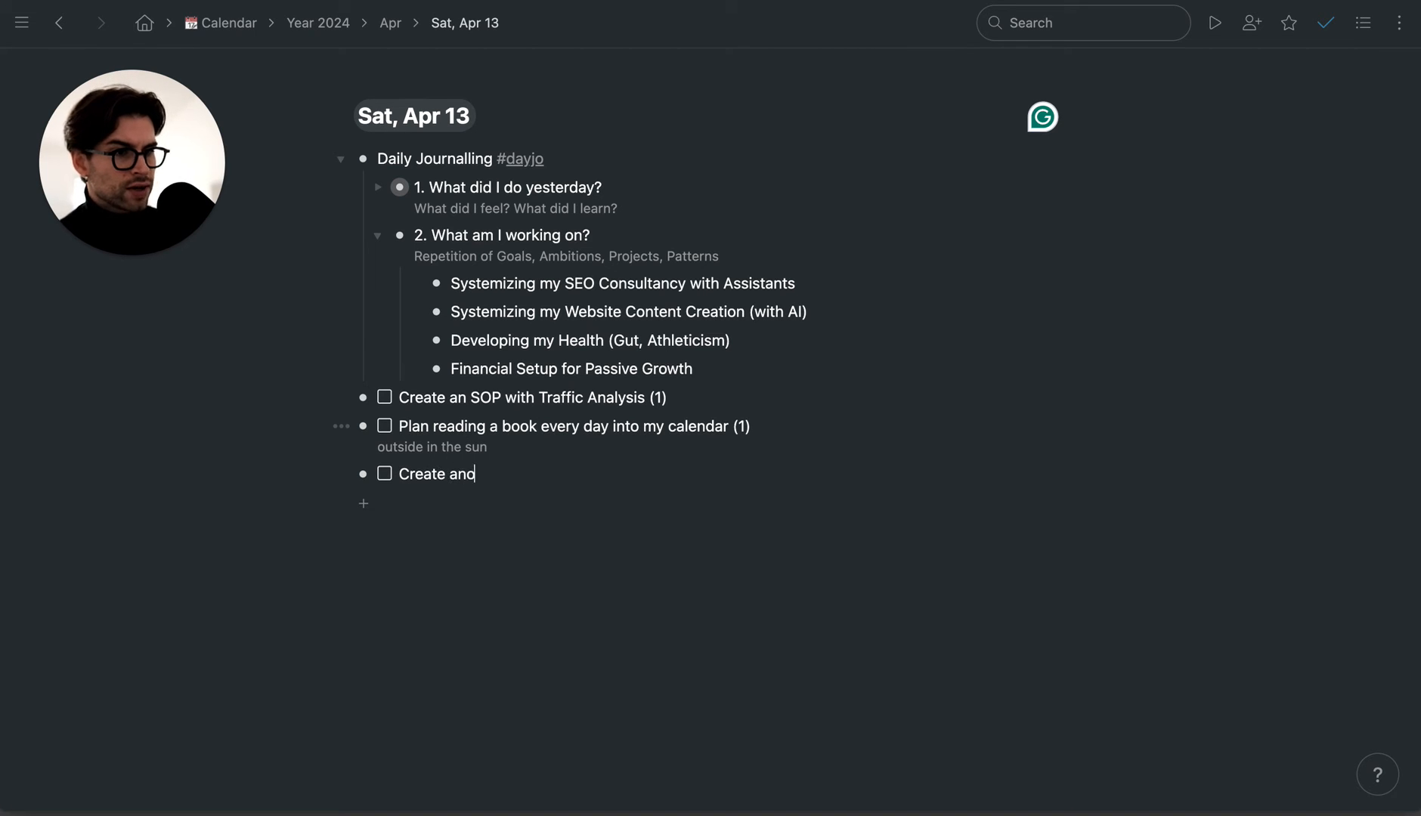
key("BackSpace")
type("other Briefing for ")
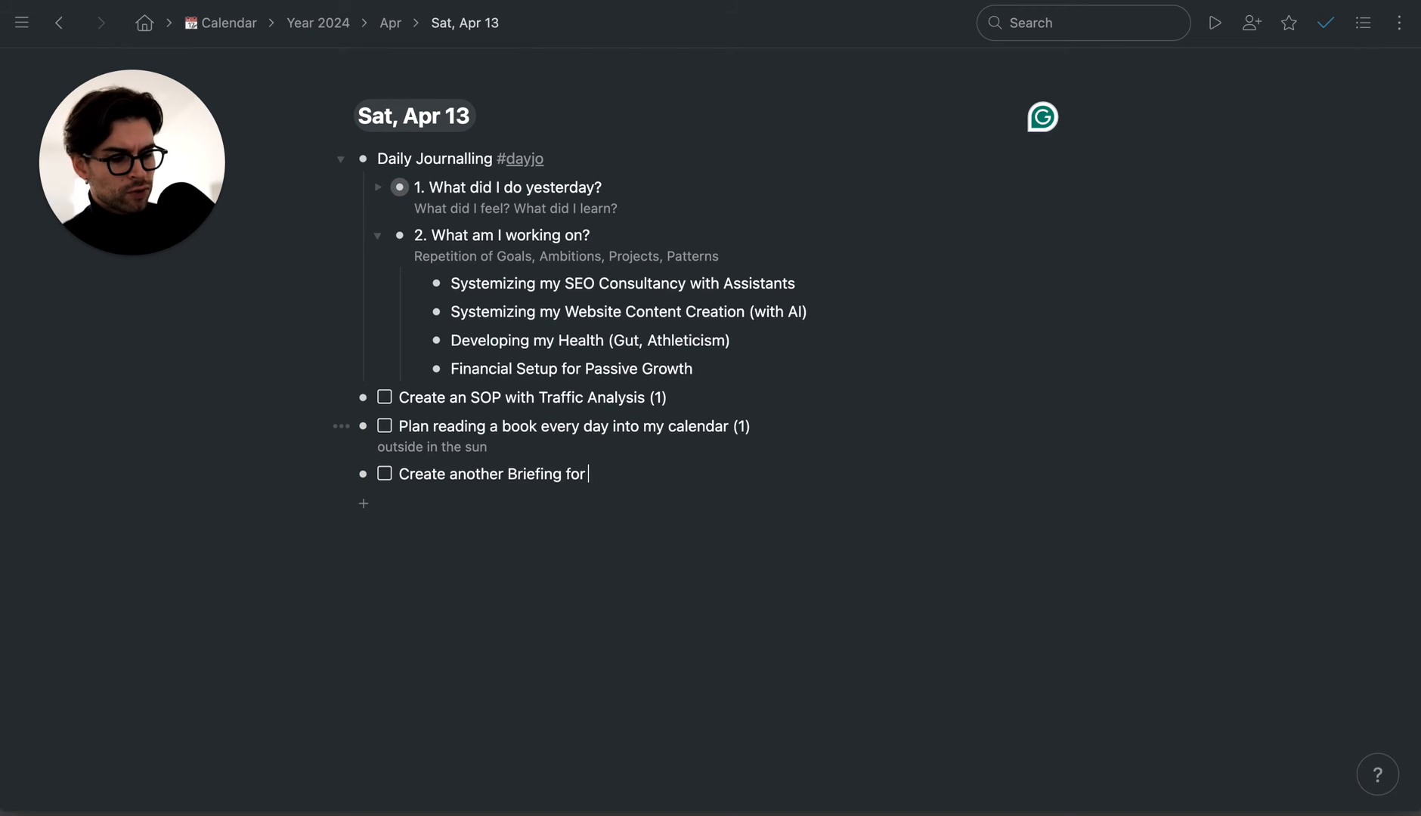
type("Assistant (1)")
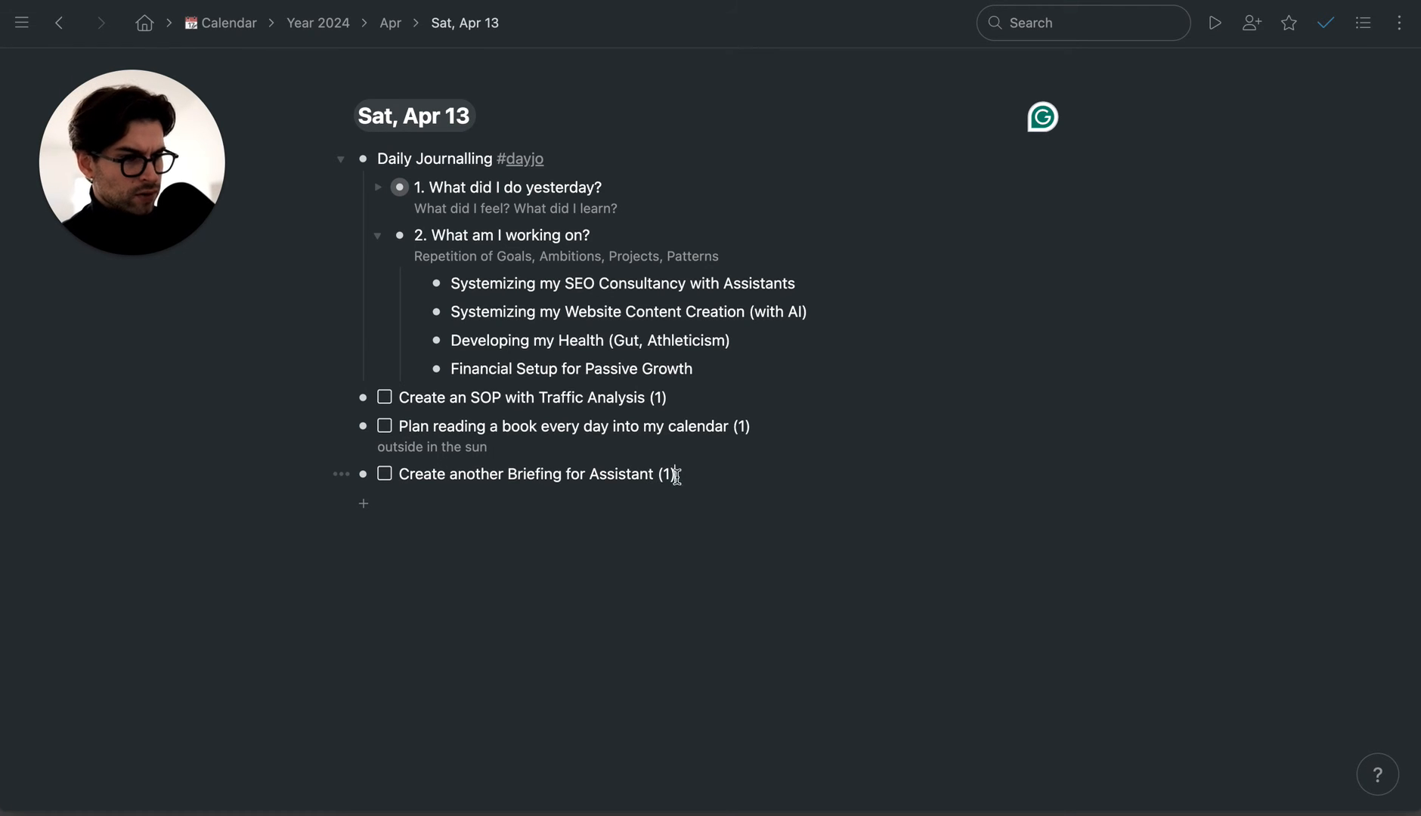
- Give the "Create another Briefing for Assistant" to-do the note "Client 1"
type(" #")
key("BackSpace")
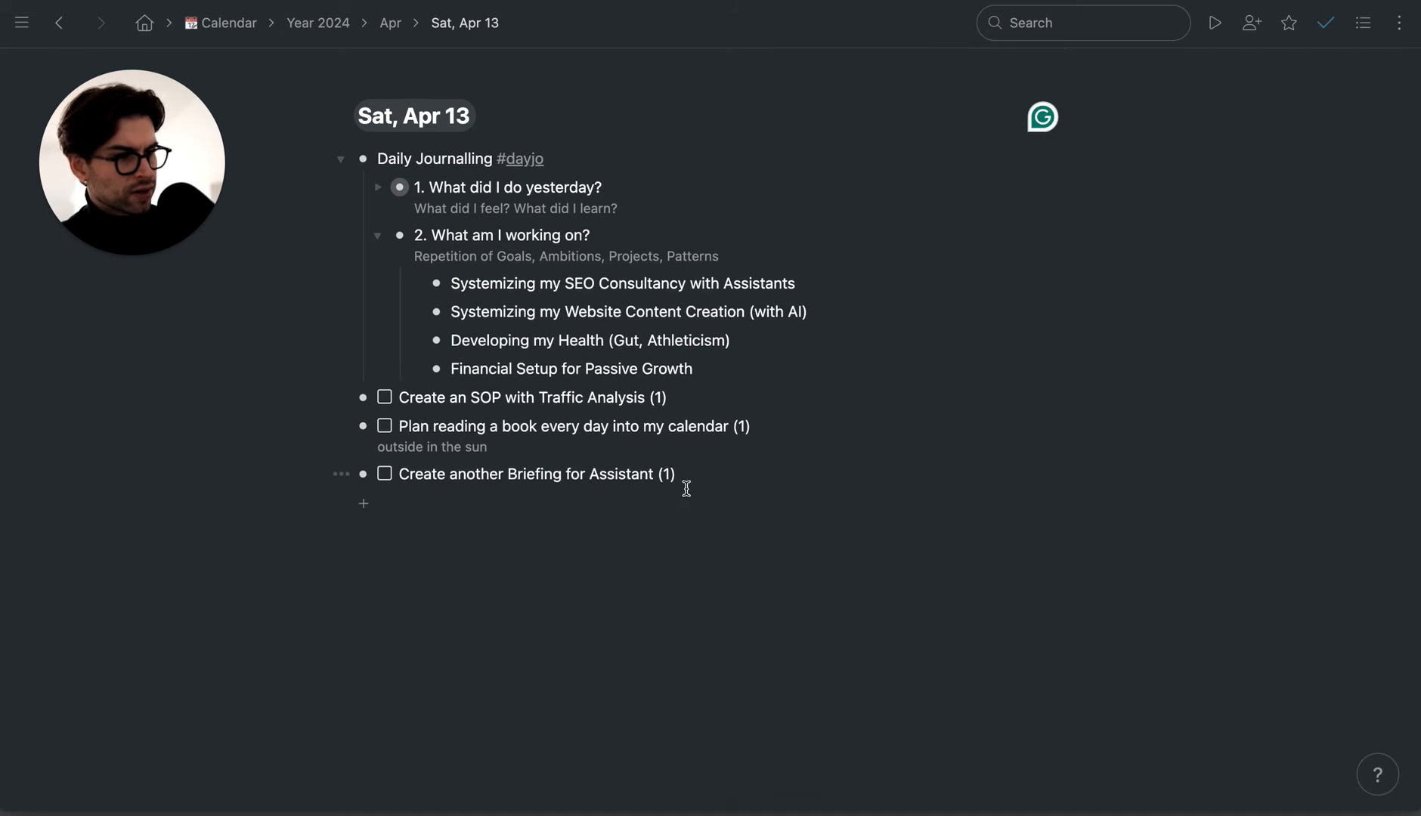
type("c")
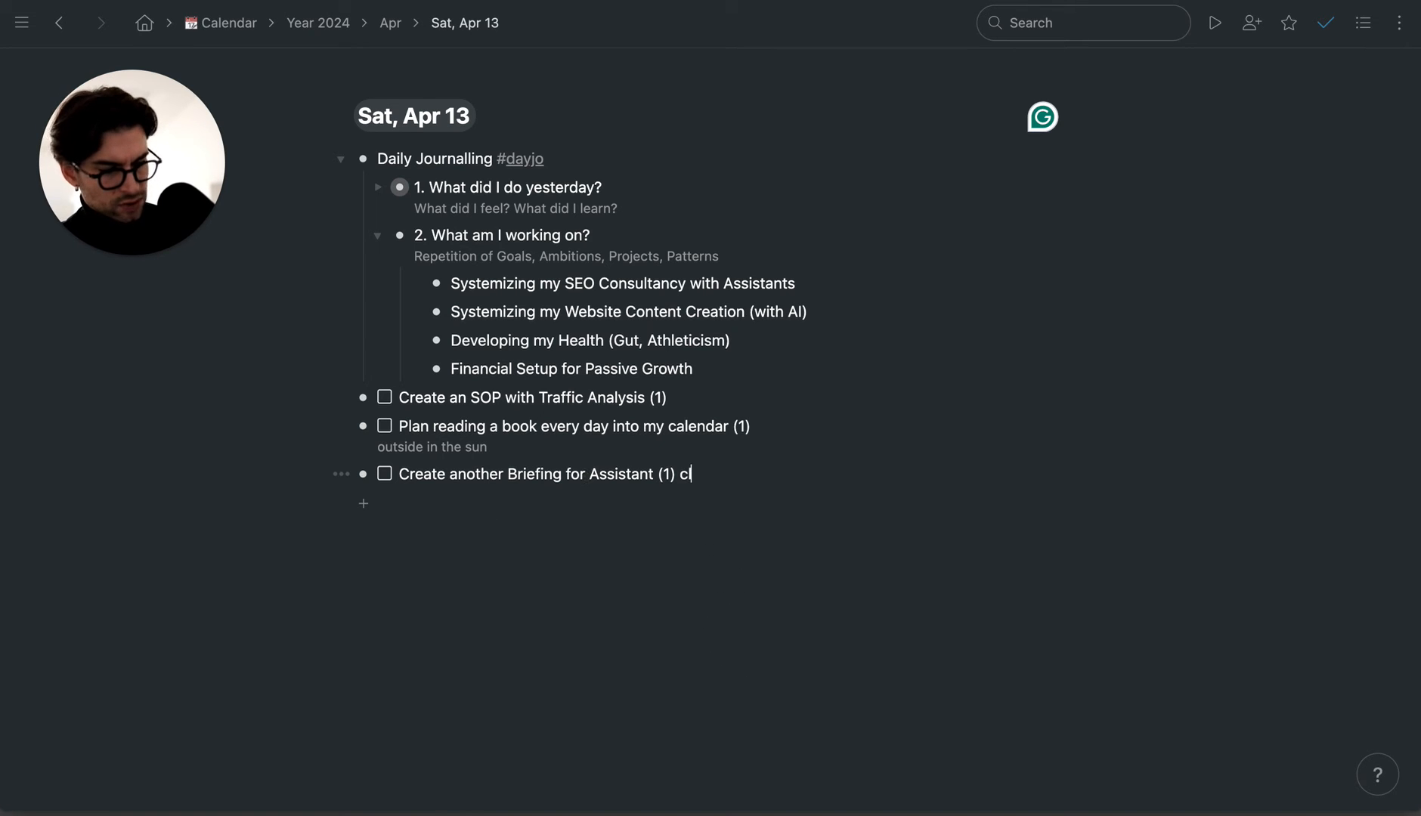
key("BackSpace")
key("shift+Return")
type("Cient")
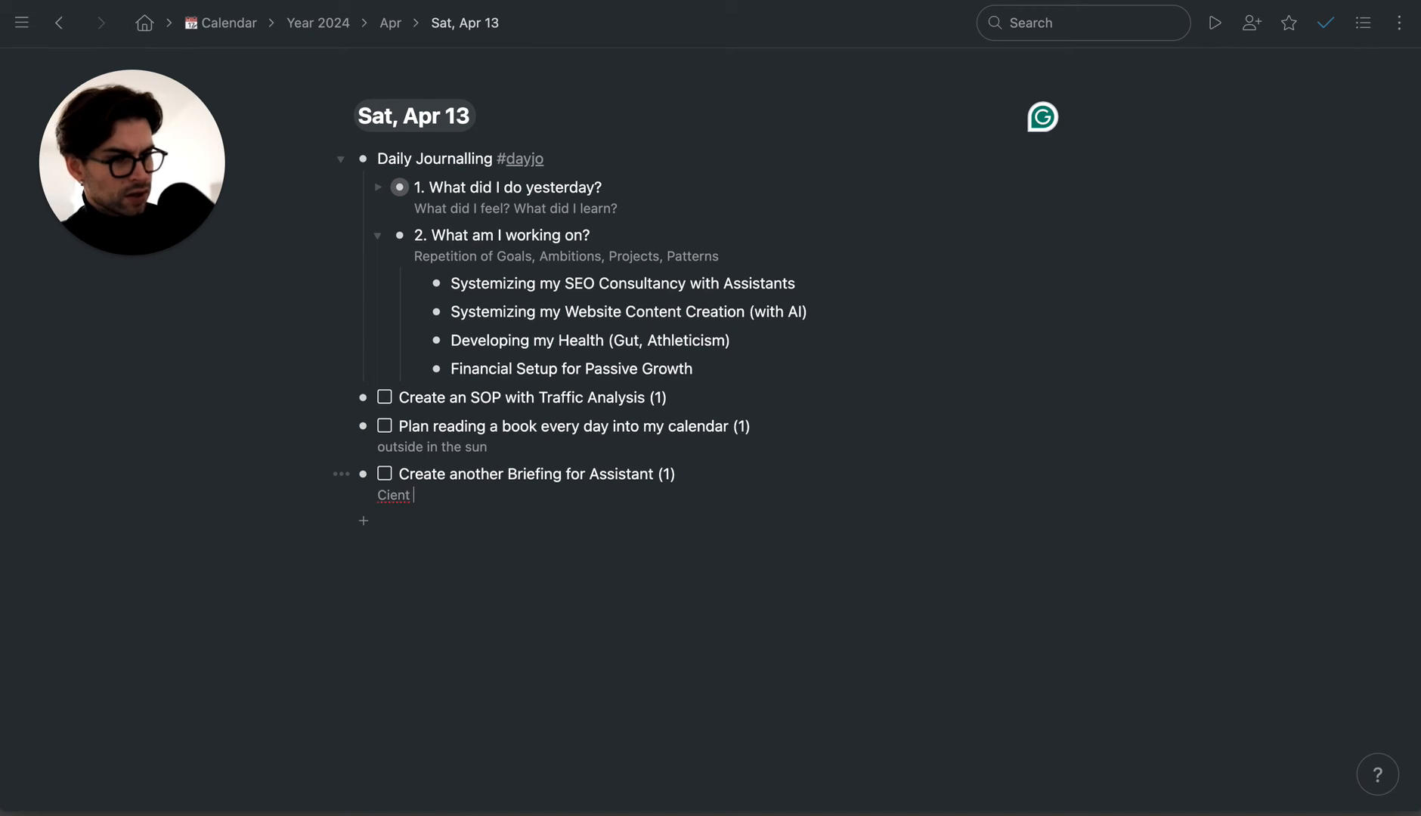
key("BackSpace")
key("BackSpace")
key("BackSpace")
key("BackSpace")
key("BackSpace")
type("lient 1")
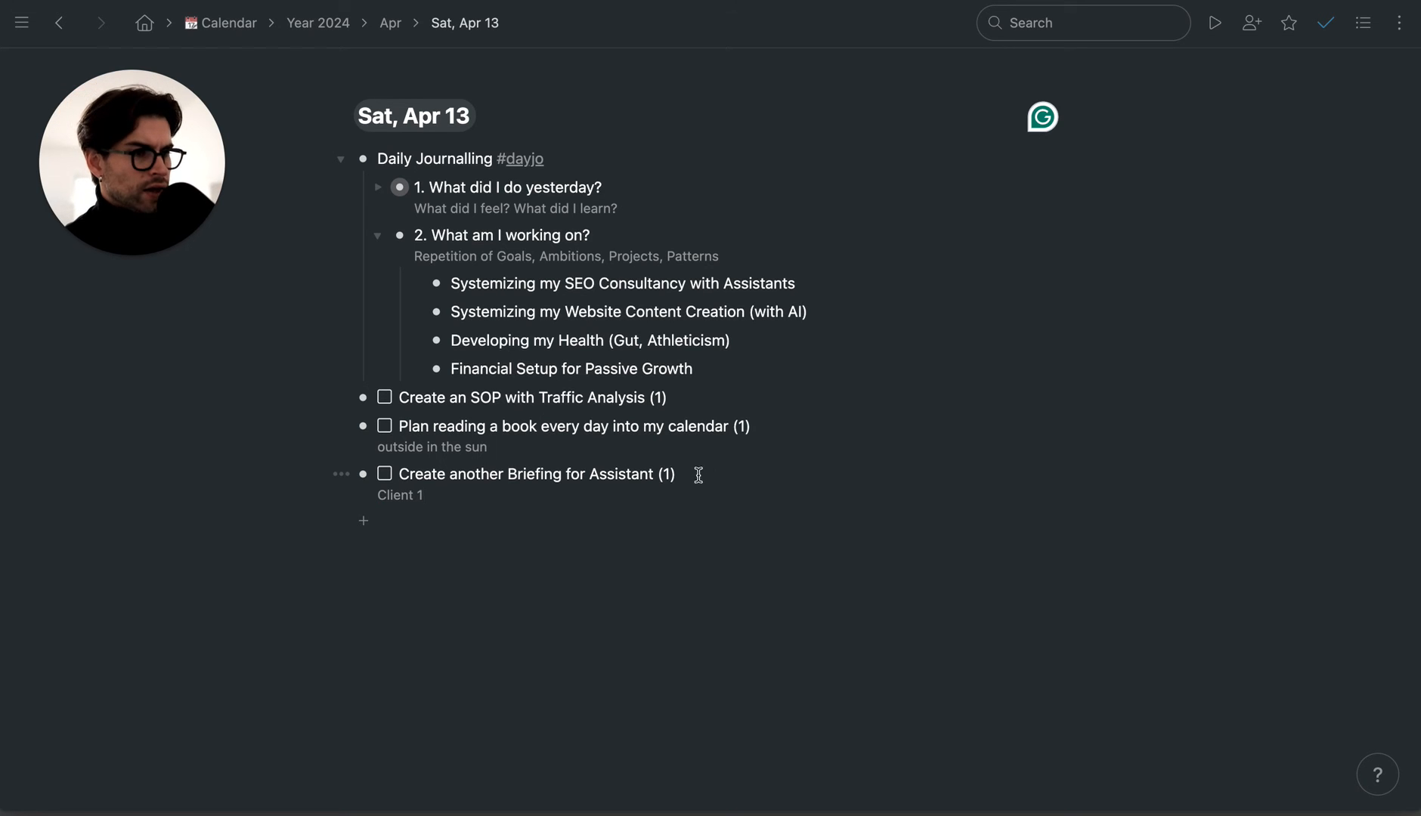
- Set the number in parentheses of the Assistant briefing to-do to 3, and collapse "2. What am I working on?"
left_click(663, 474)
key("BackSpace")
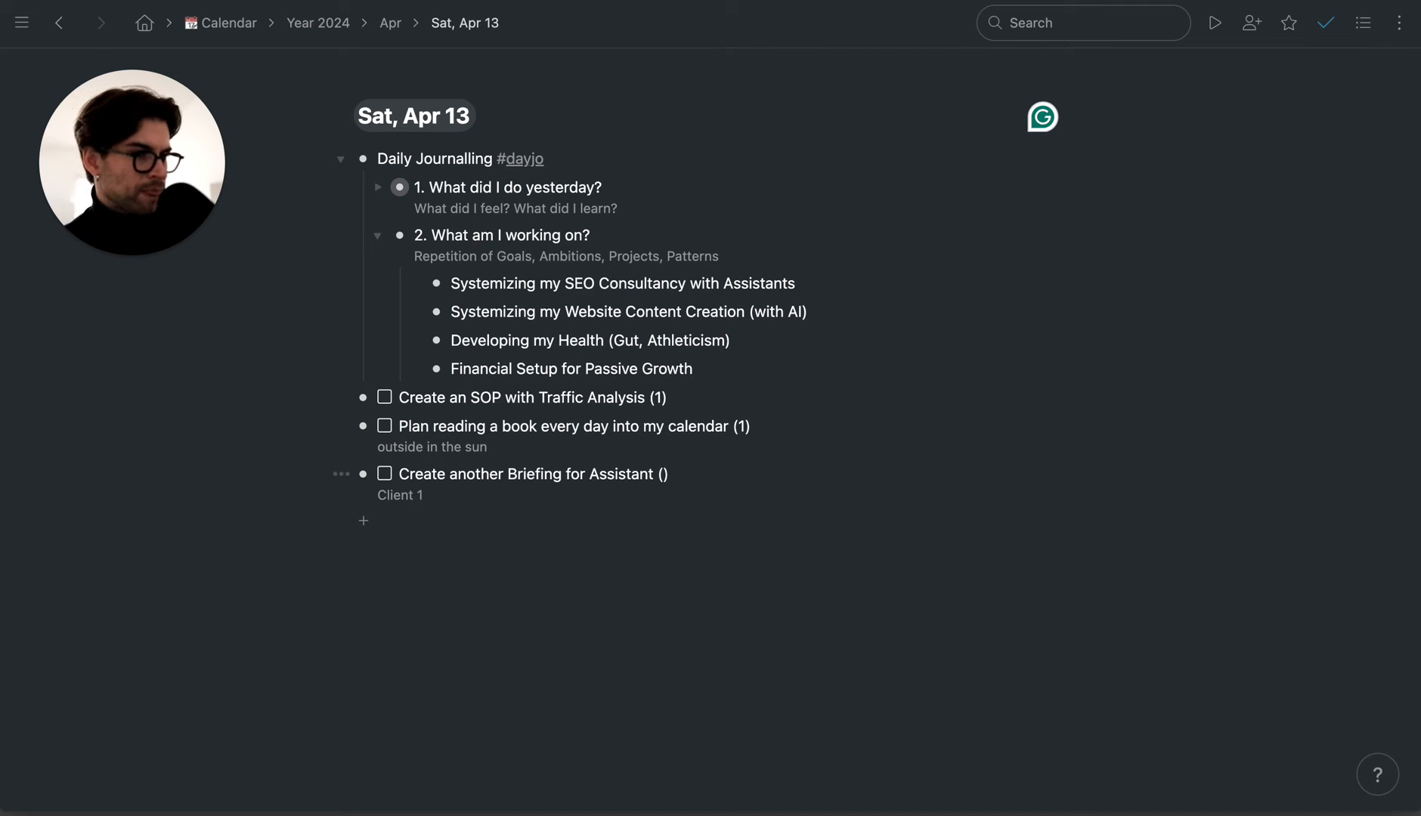
type("3")
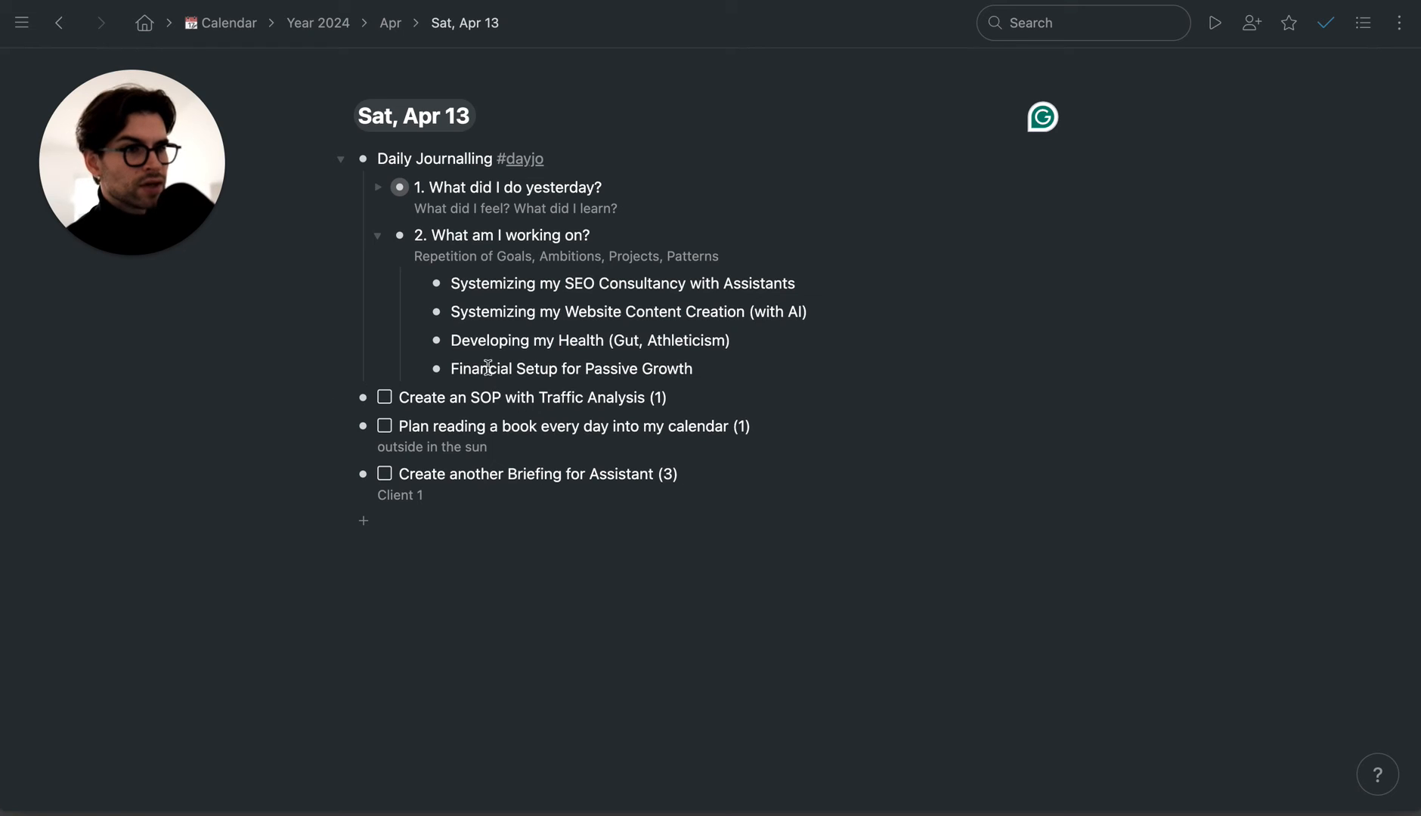
left_click(377, 235)
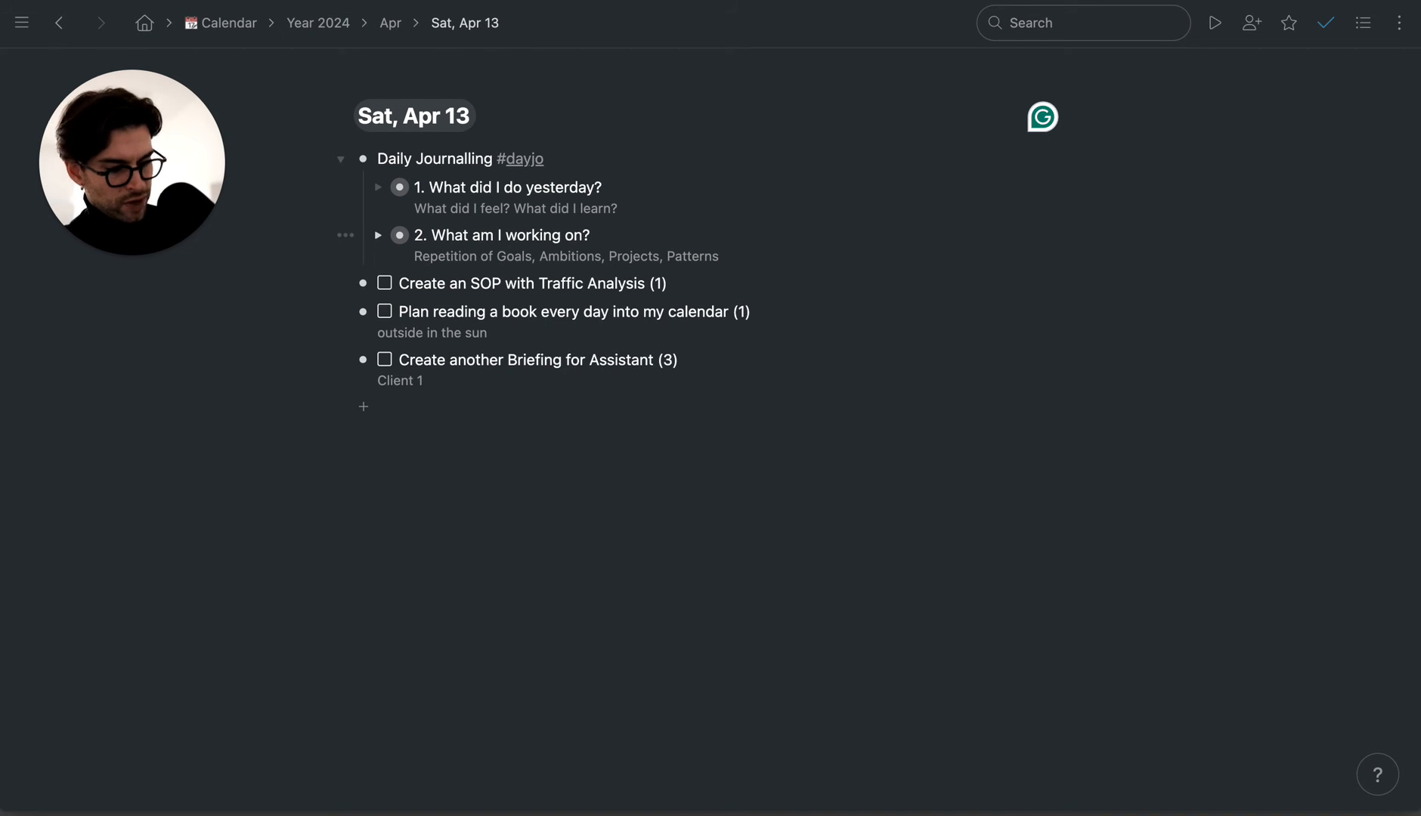
- Add the item "3. What's coming up?" directly below question 2 in the Daily Journalling entry
key("Return")
type("3. ")
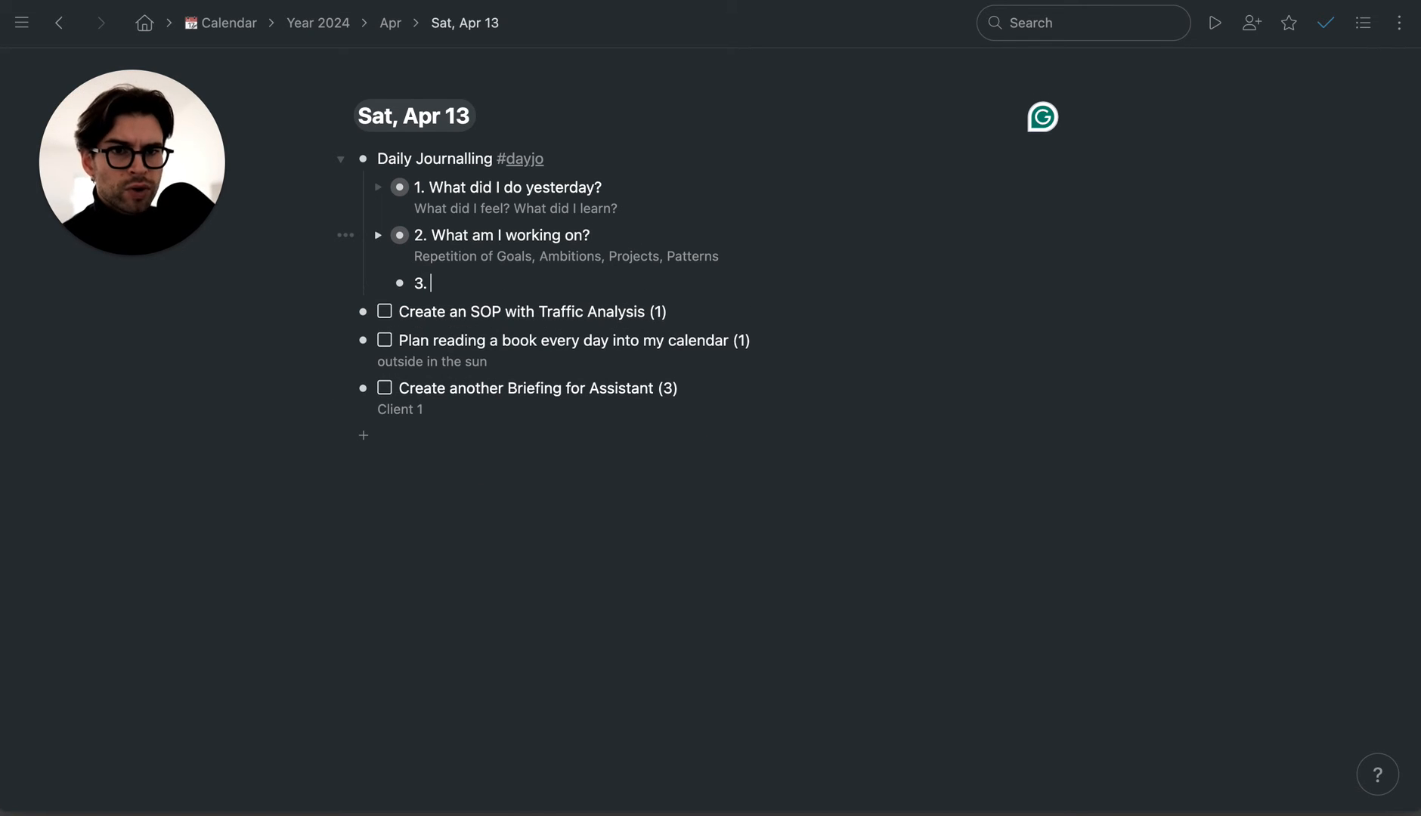
type("What's coming up?")
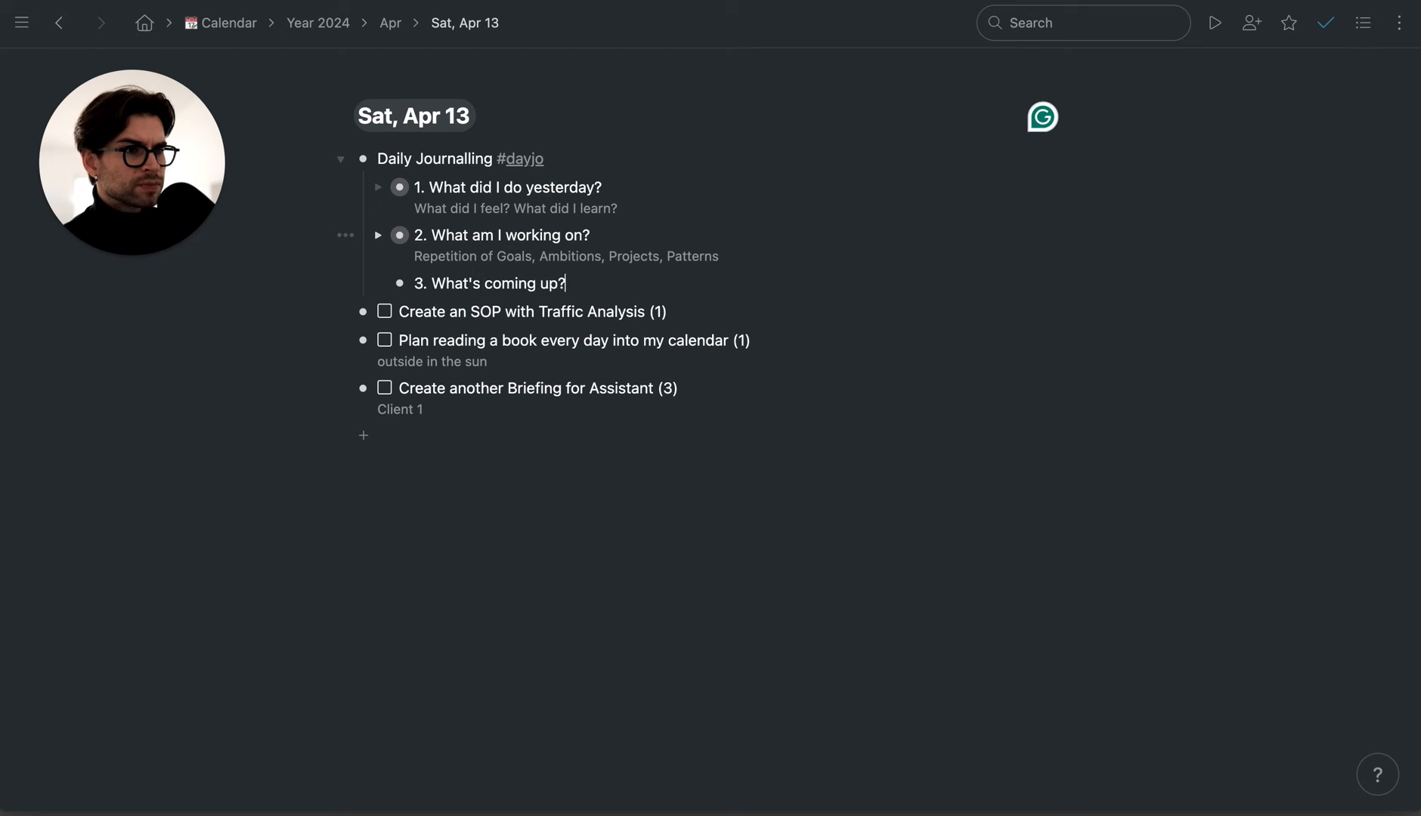
- Give "3. What's coming up?" the note "Thinking about the Future, Planning, Preparation"
key("Return")
key("BackSpace")
key("shift+Return")
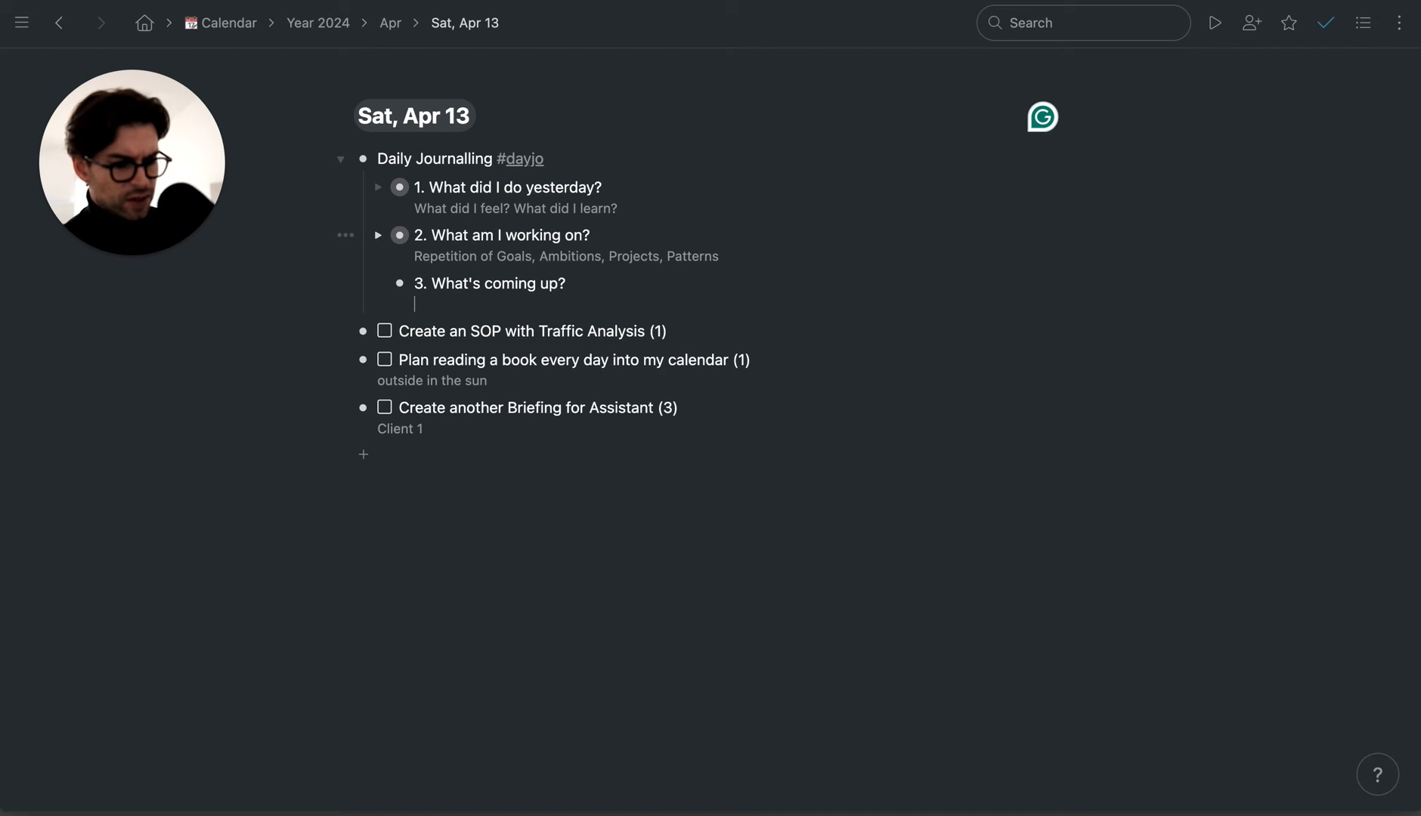
type("Thinking about ")
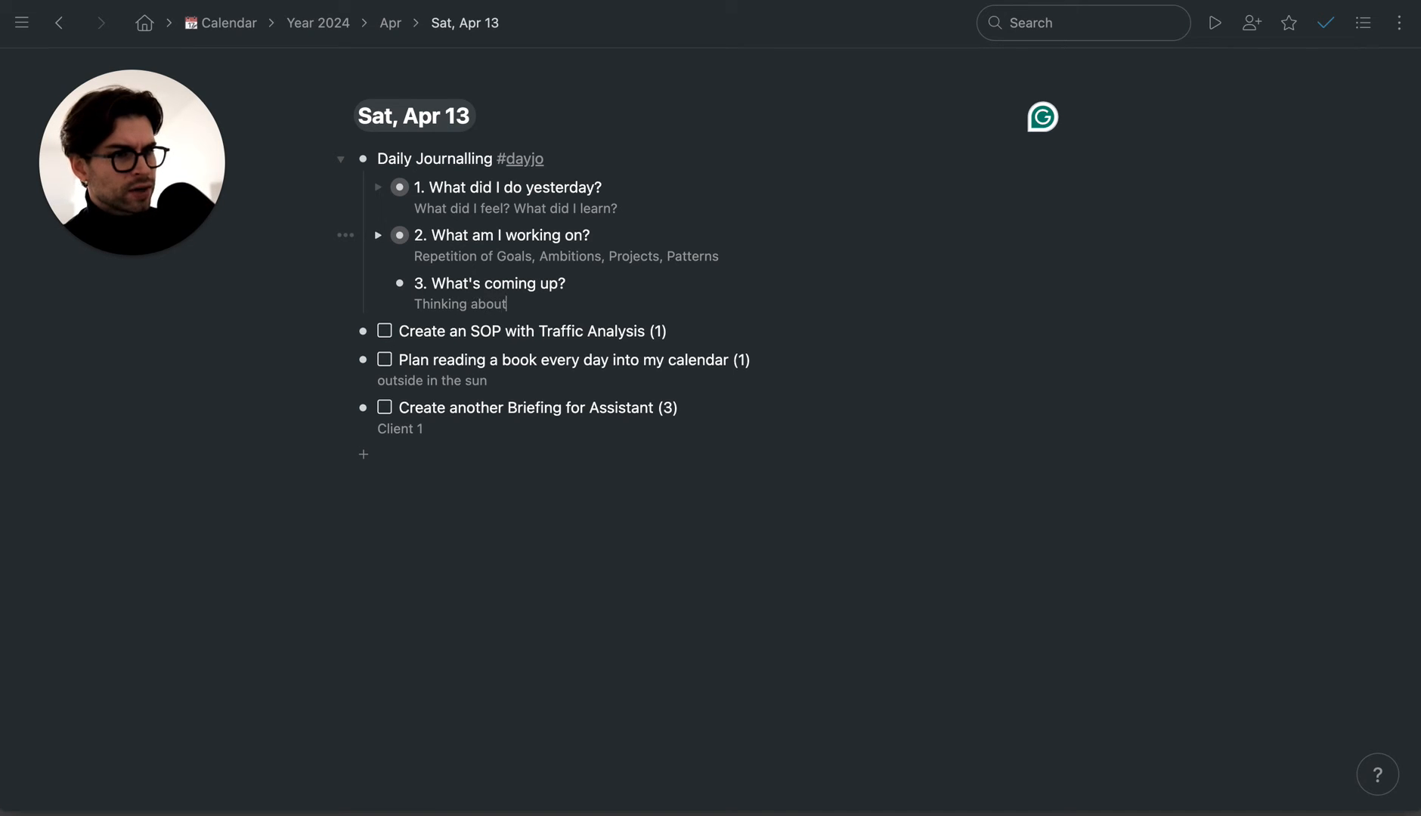
type("the Future, ")
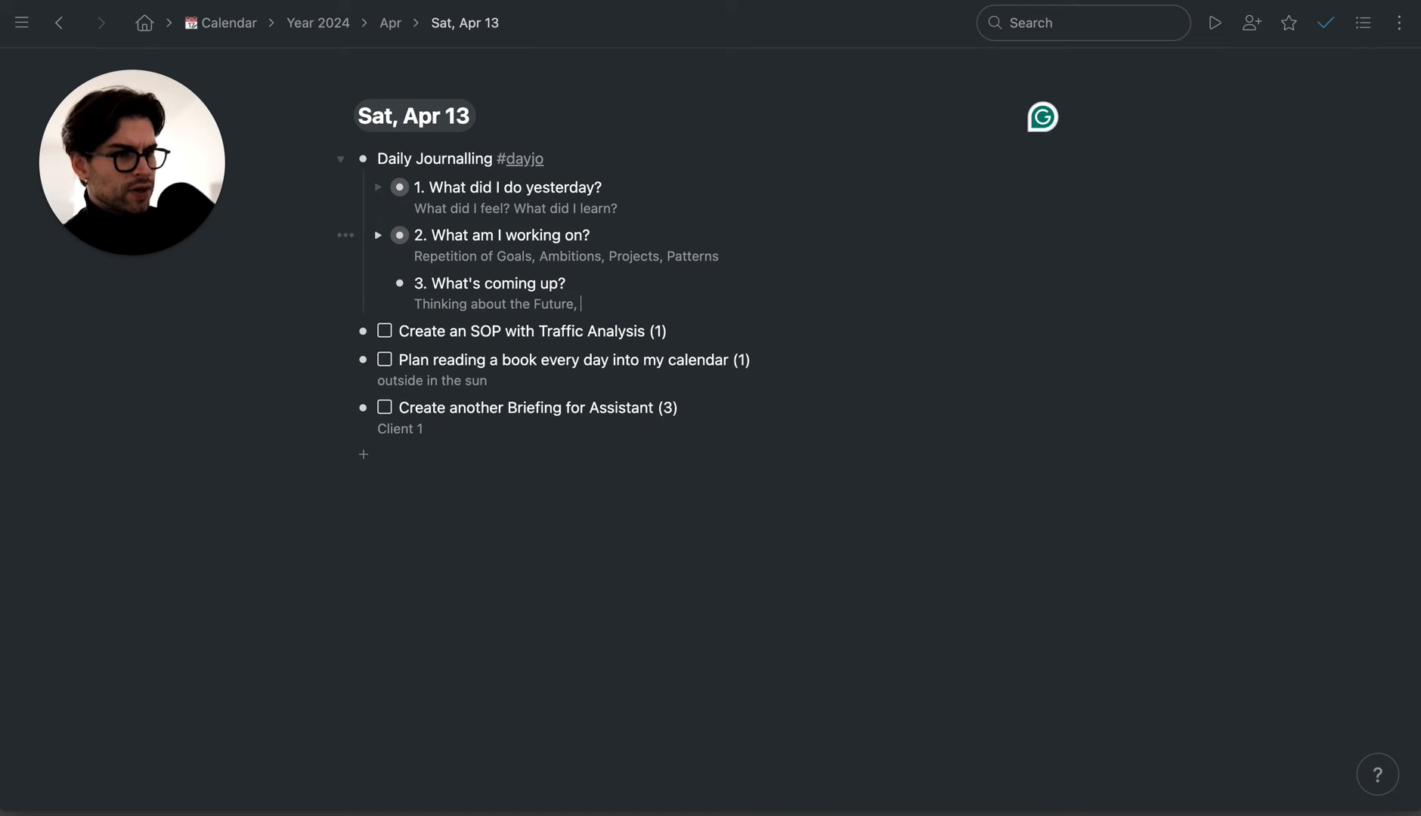
type("Planing")
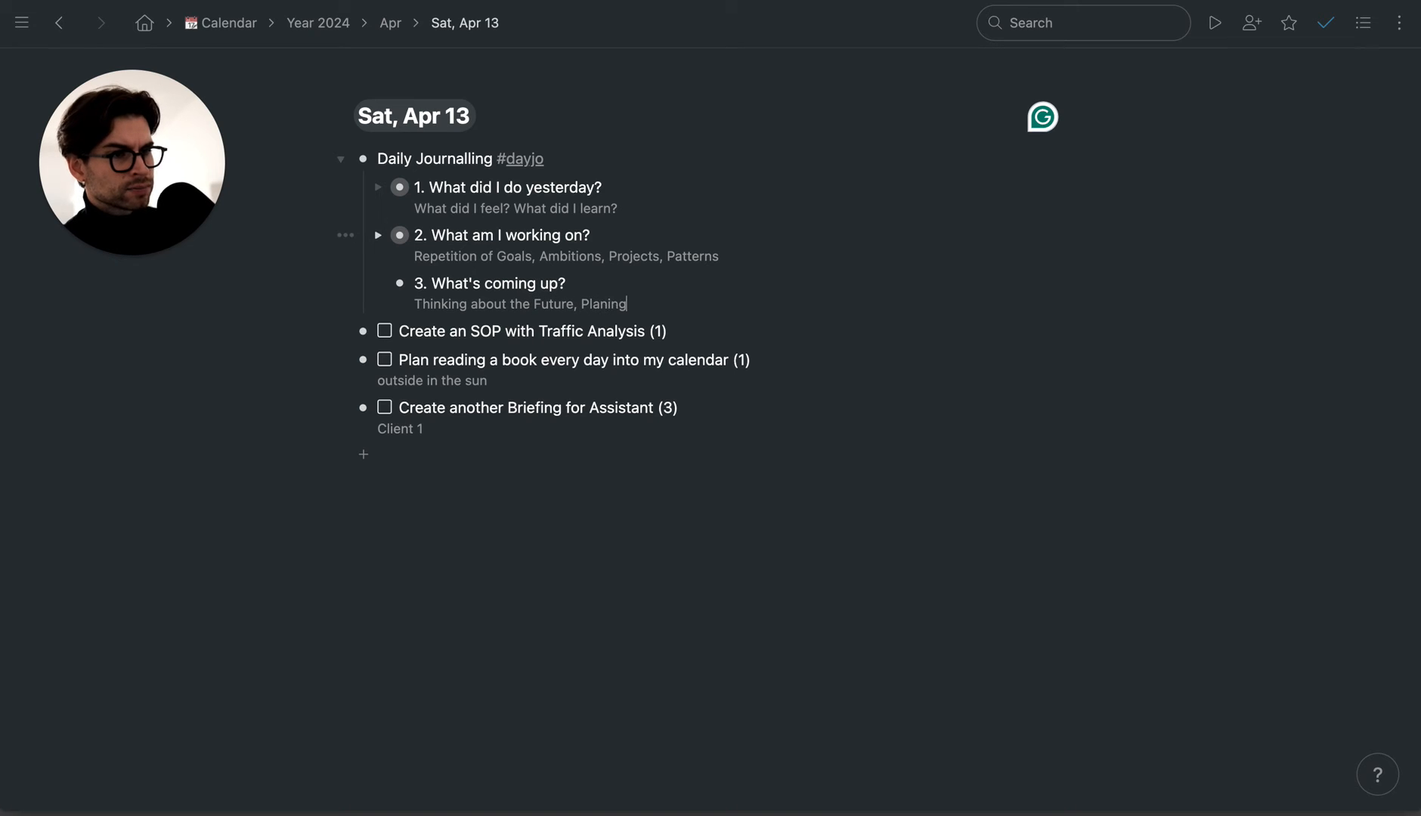
key("BackSpace")
key("BackSpace")
type("ng, Prepa")
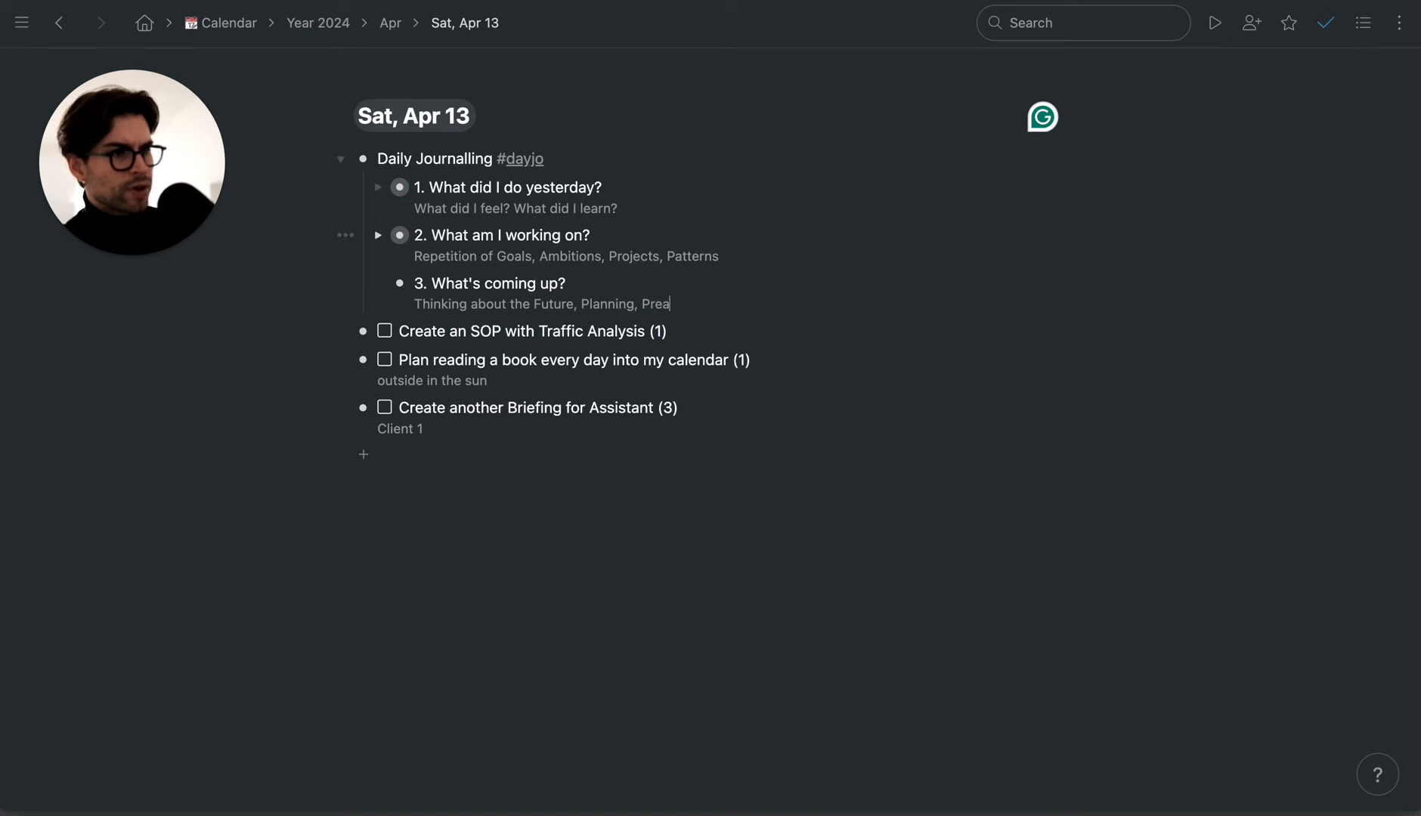
type("ration")
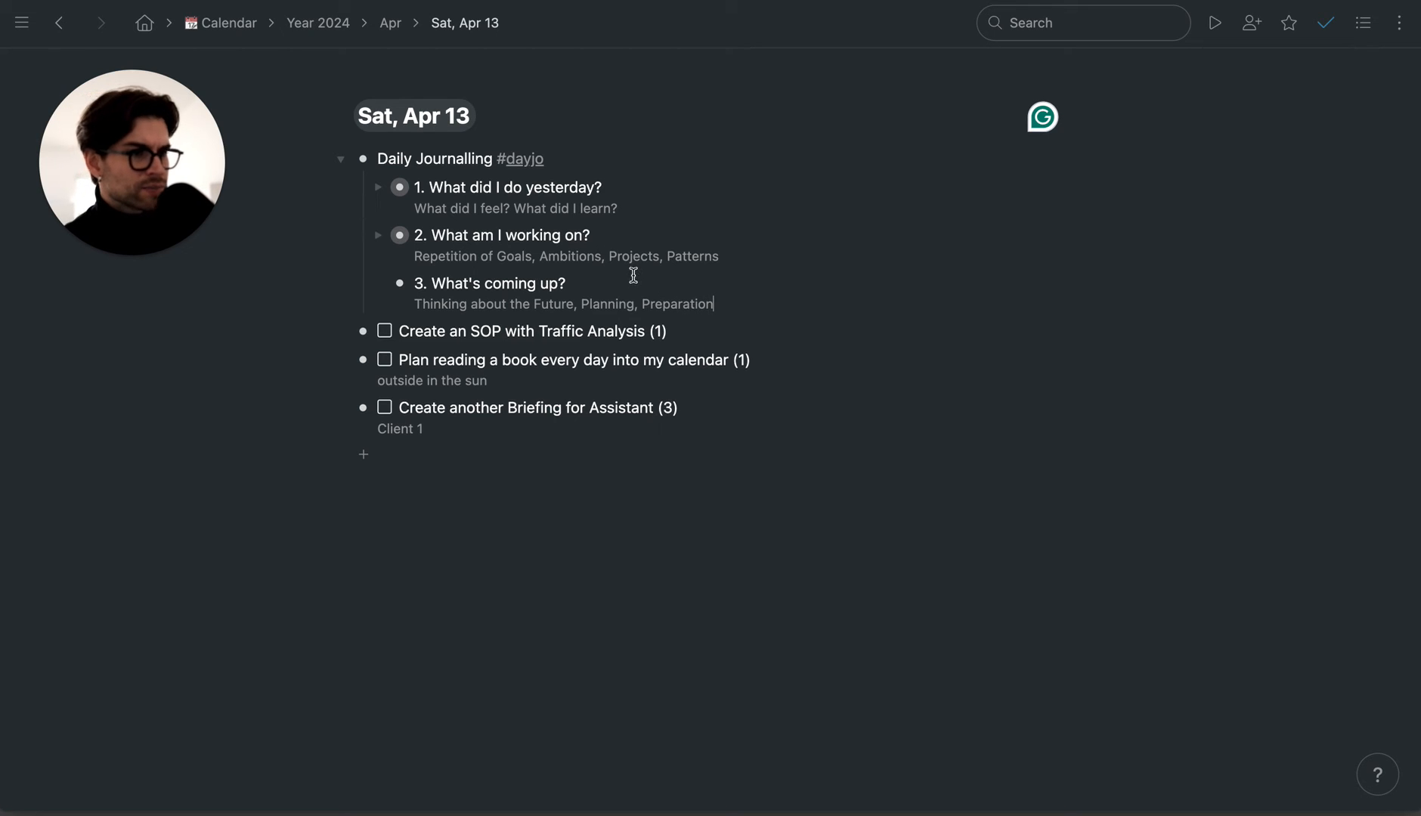
- Add the nested bullet "Travel to Asia" under "3. What's coming up?"
left_click(633, 277)
key("Return")
key("Tab")
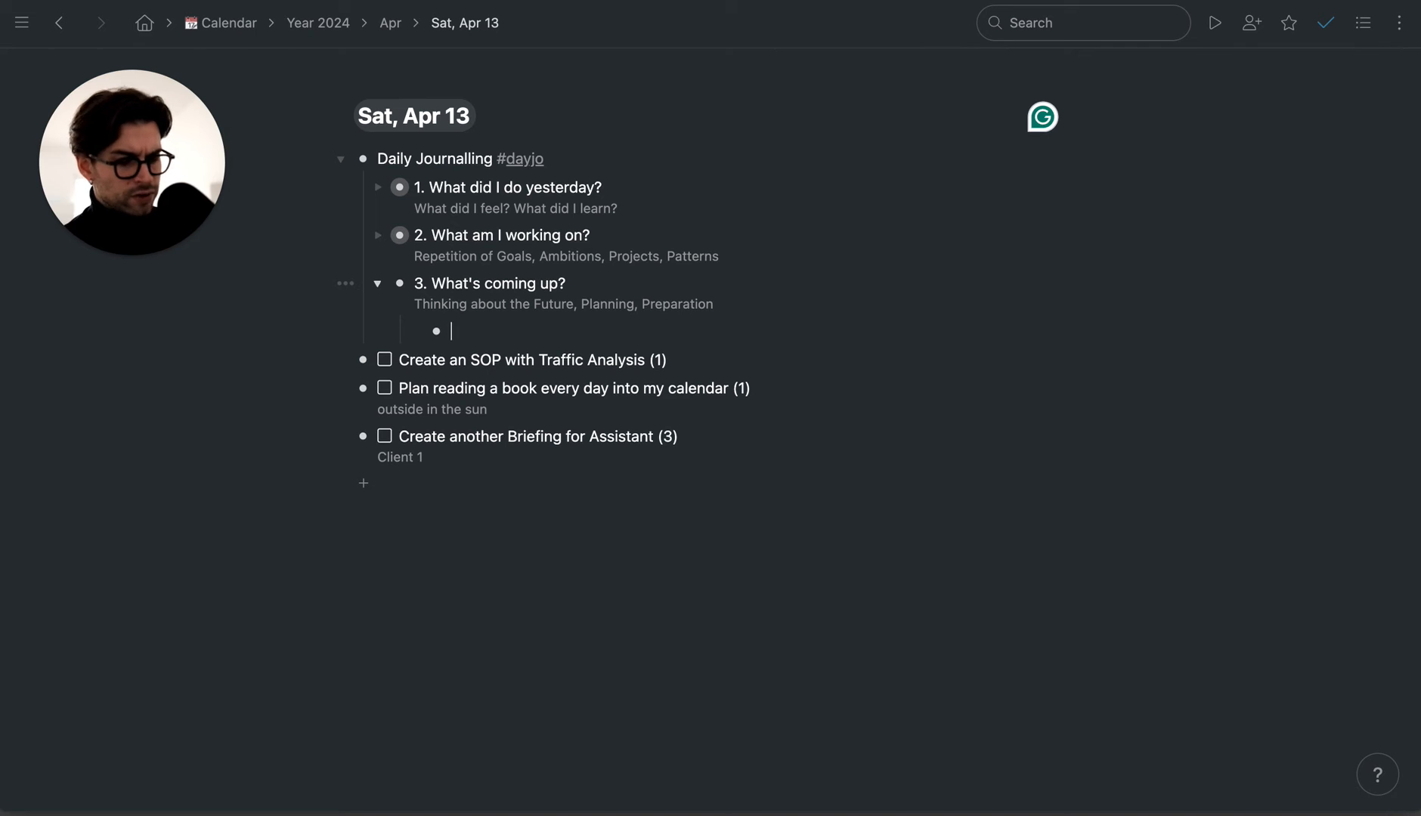
type("Travel to Asia")
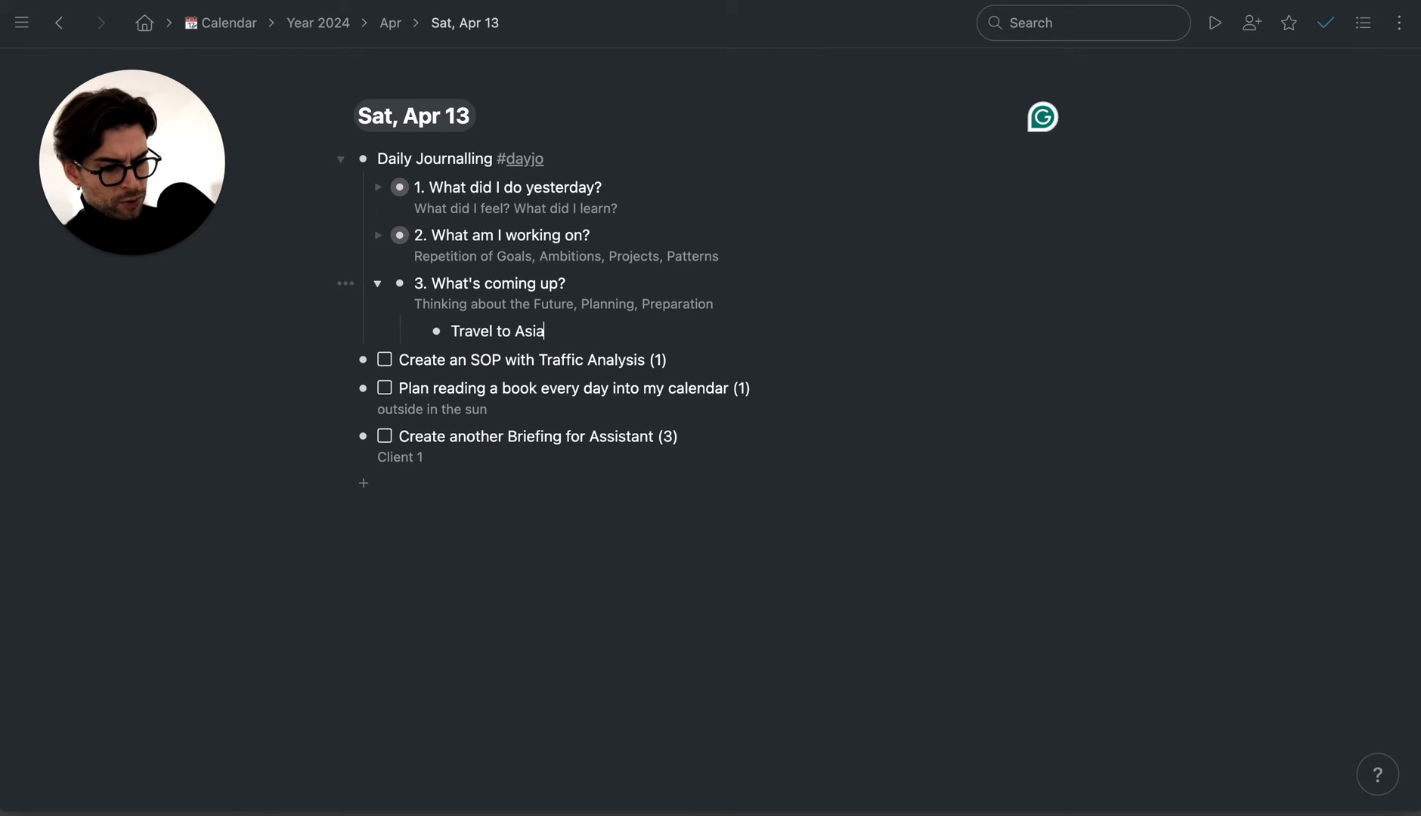
- Try replacing the "Travel to Asia" bullet with an internal link to the "Travel to Bali" item in Events
key("super+a")
key("BackSpace")
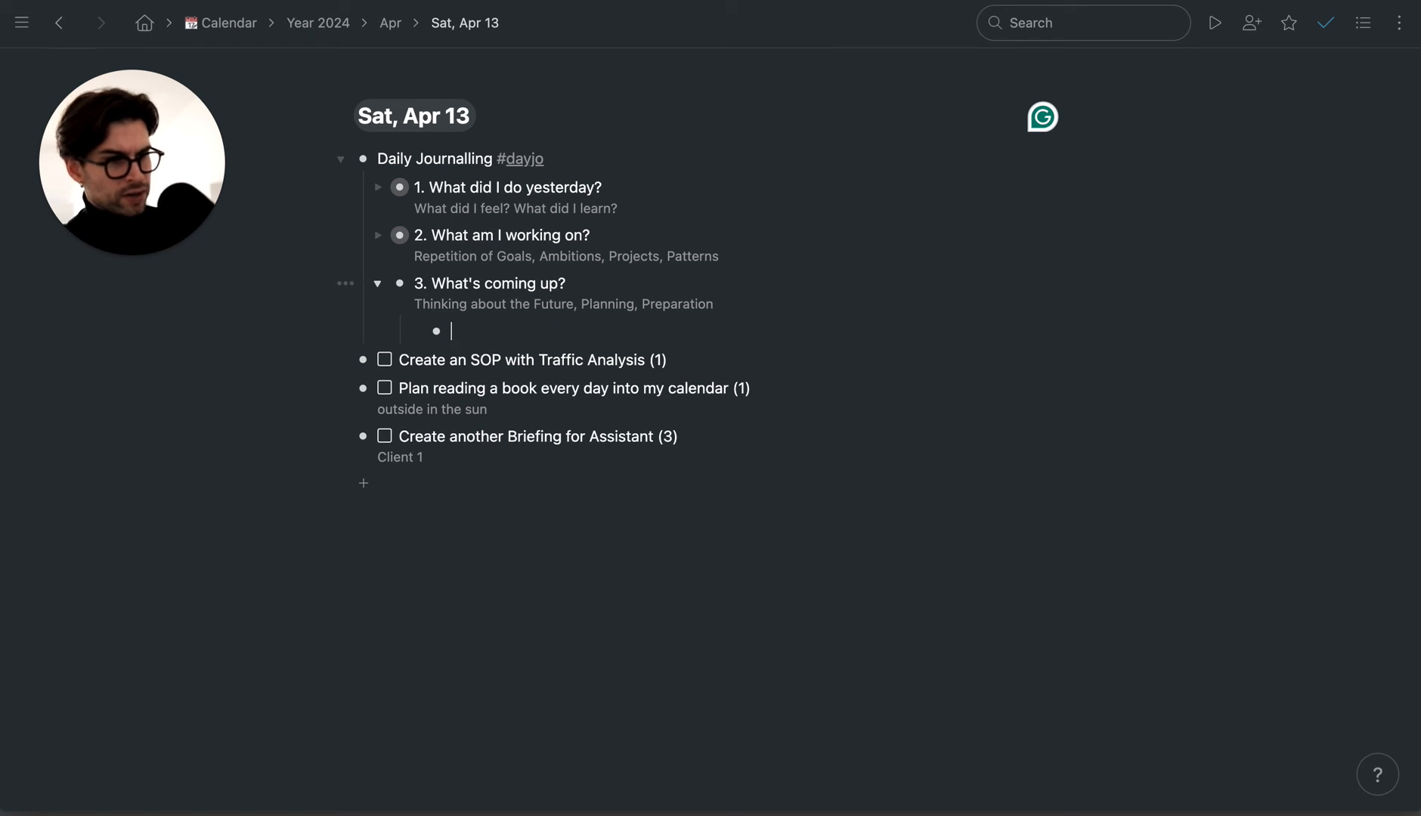
type("[[Travel")
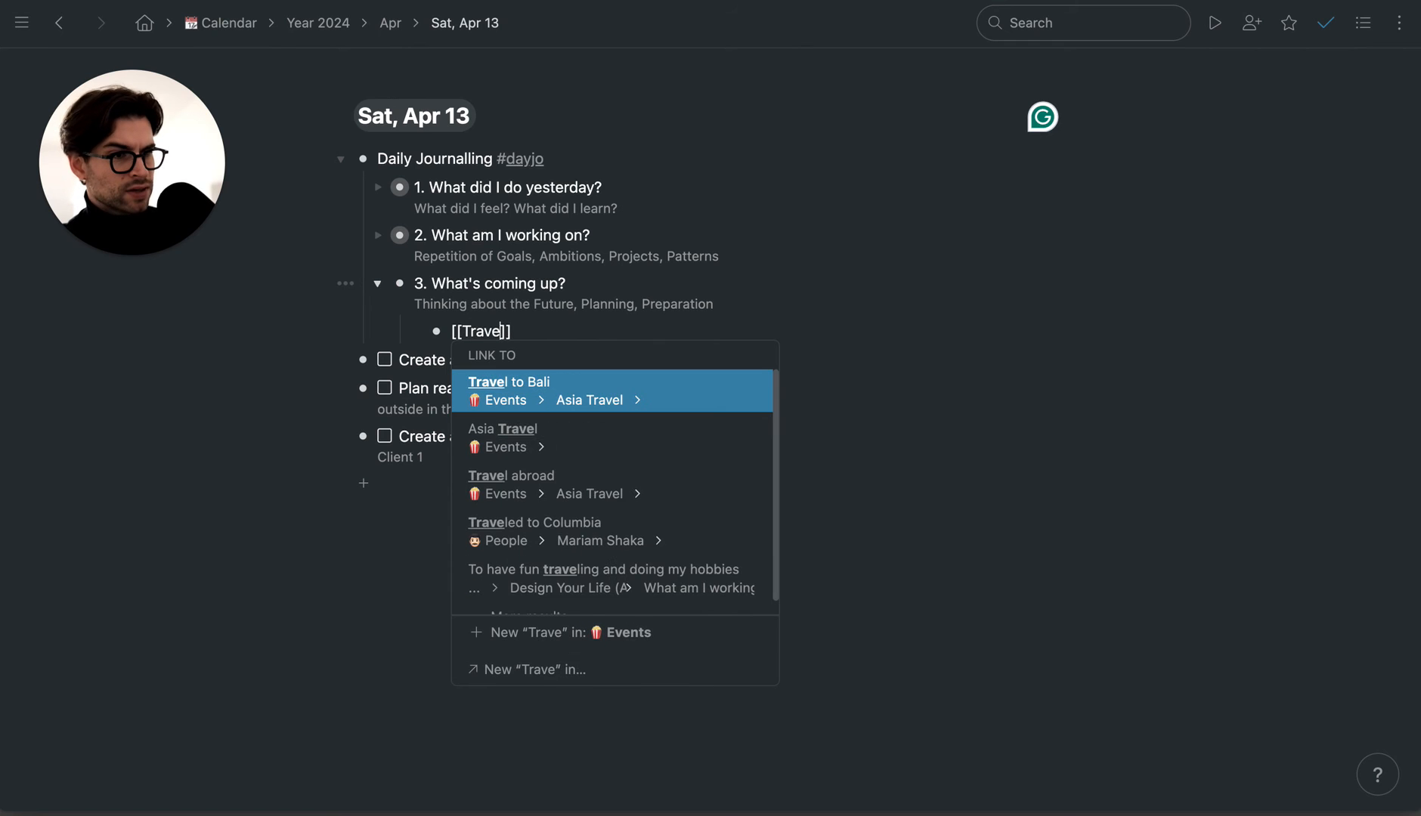
type(" to As")
key("BackSpace")
key("BackSpace")
key("BackSpace")
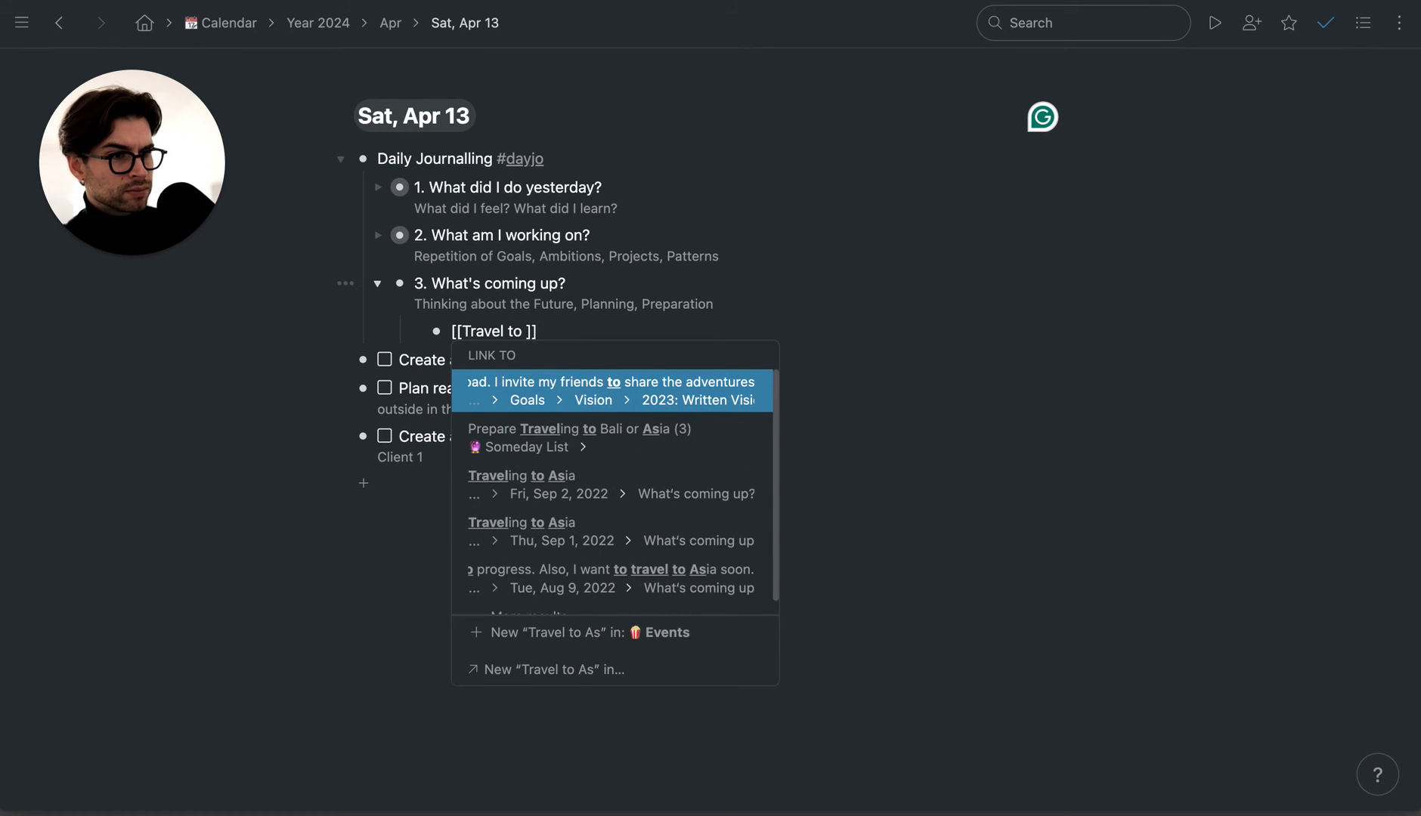
key("BackSpace")
key("BackSpace")
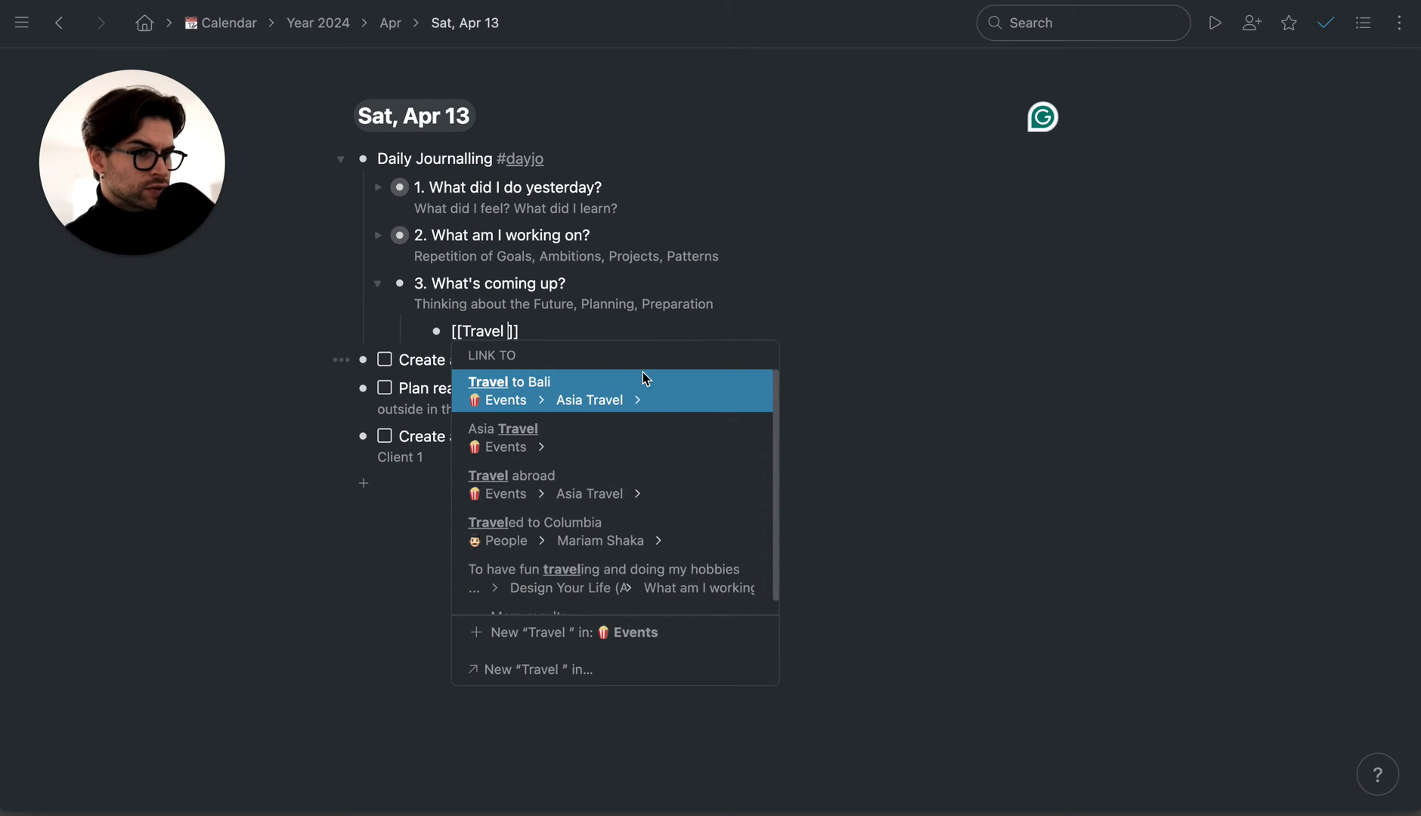
left_click(630, 385)
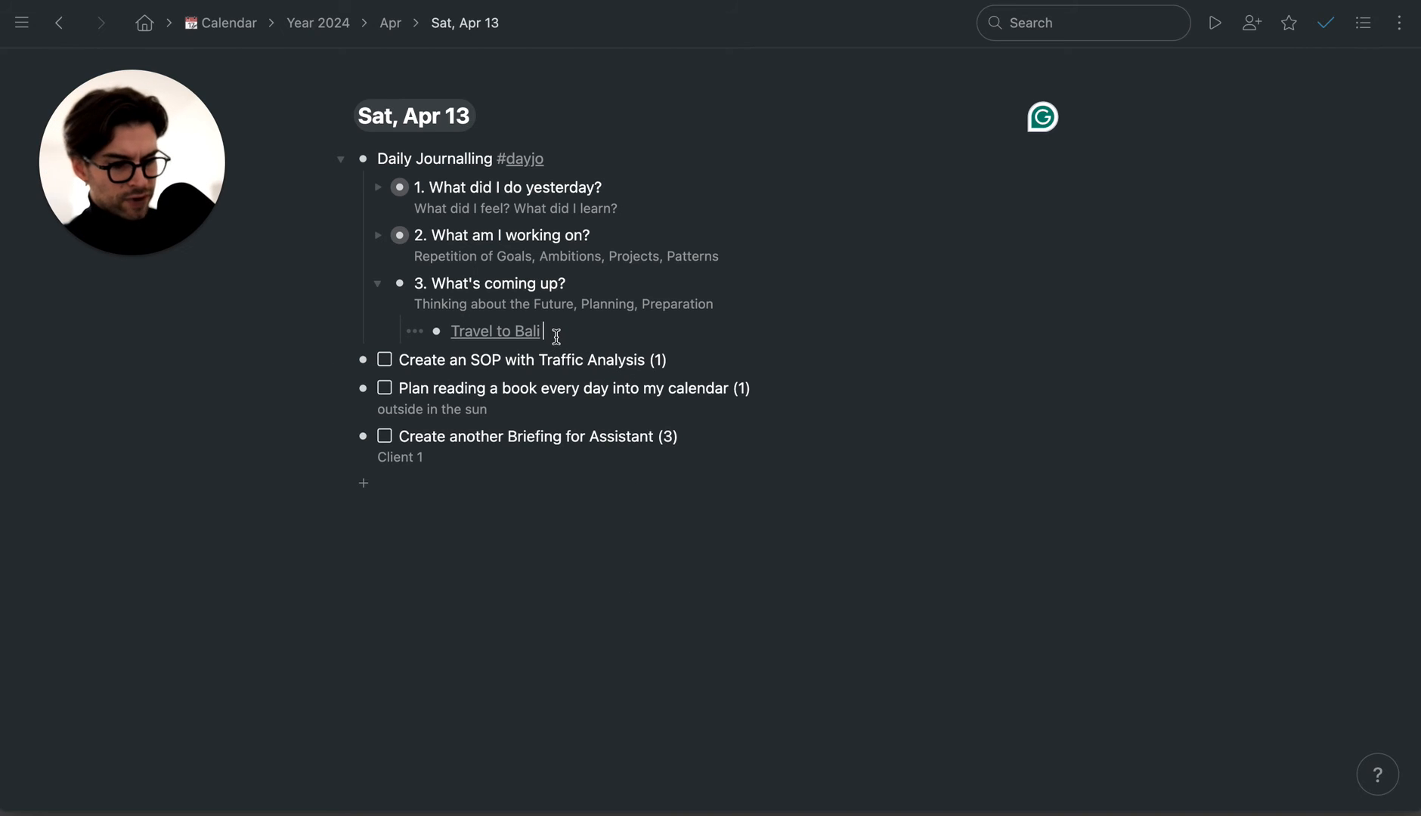
- Undo the "Travel to Bali" link and enter the bullet as plain text "Travel to Asia"
key("ctrl+z")
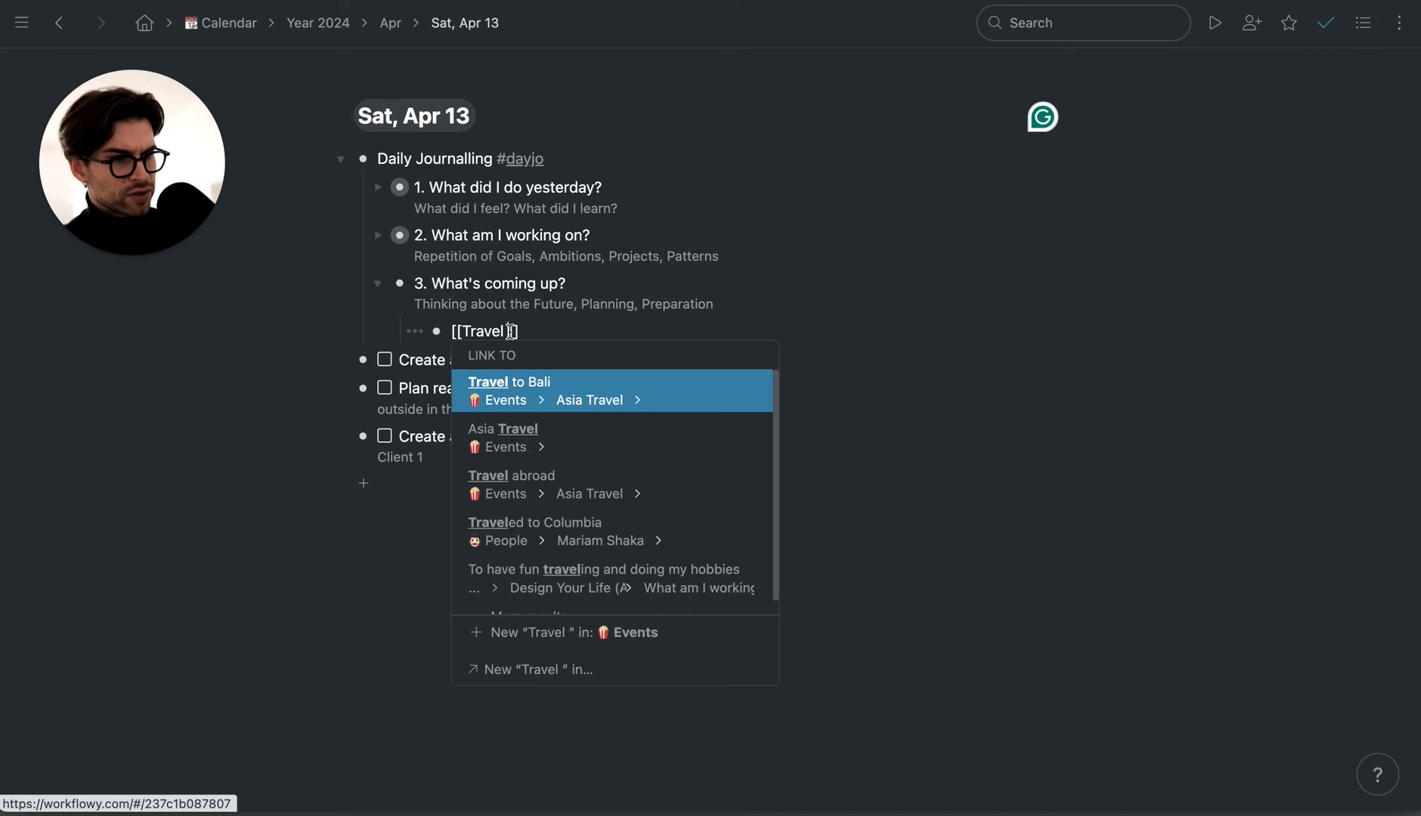
key("ctrl+z")
key("ctrl+z")
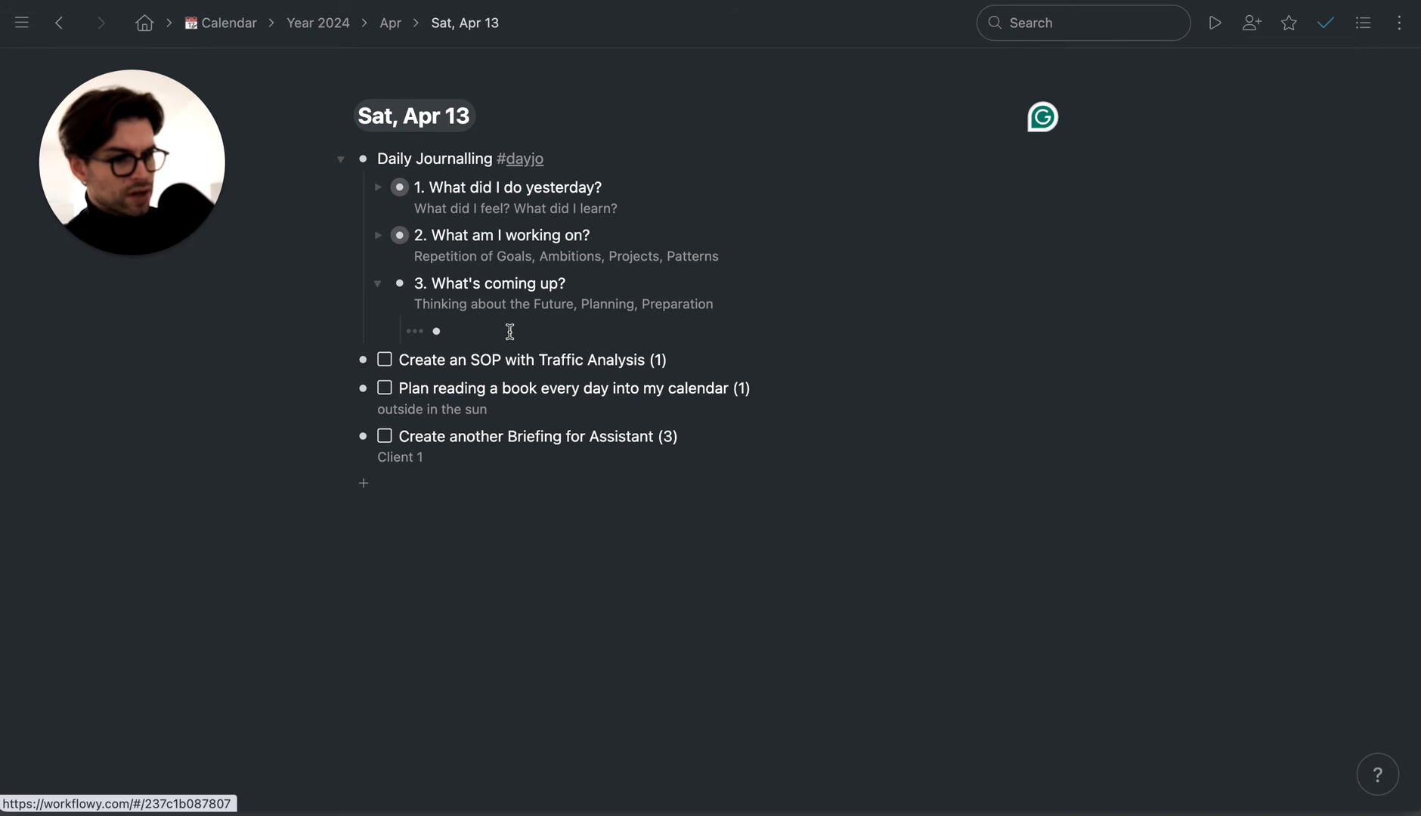
type("Travel ")
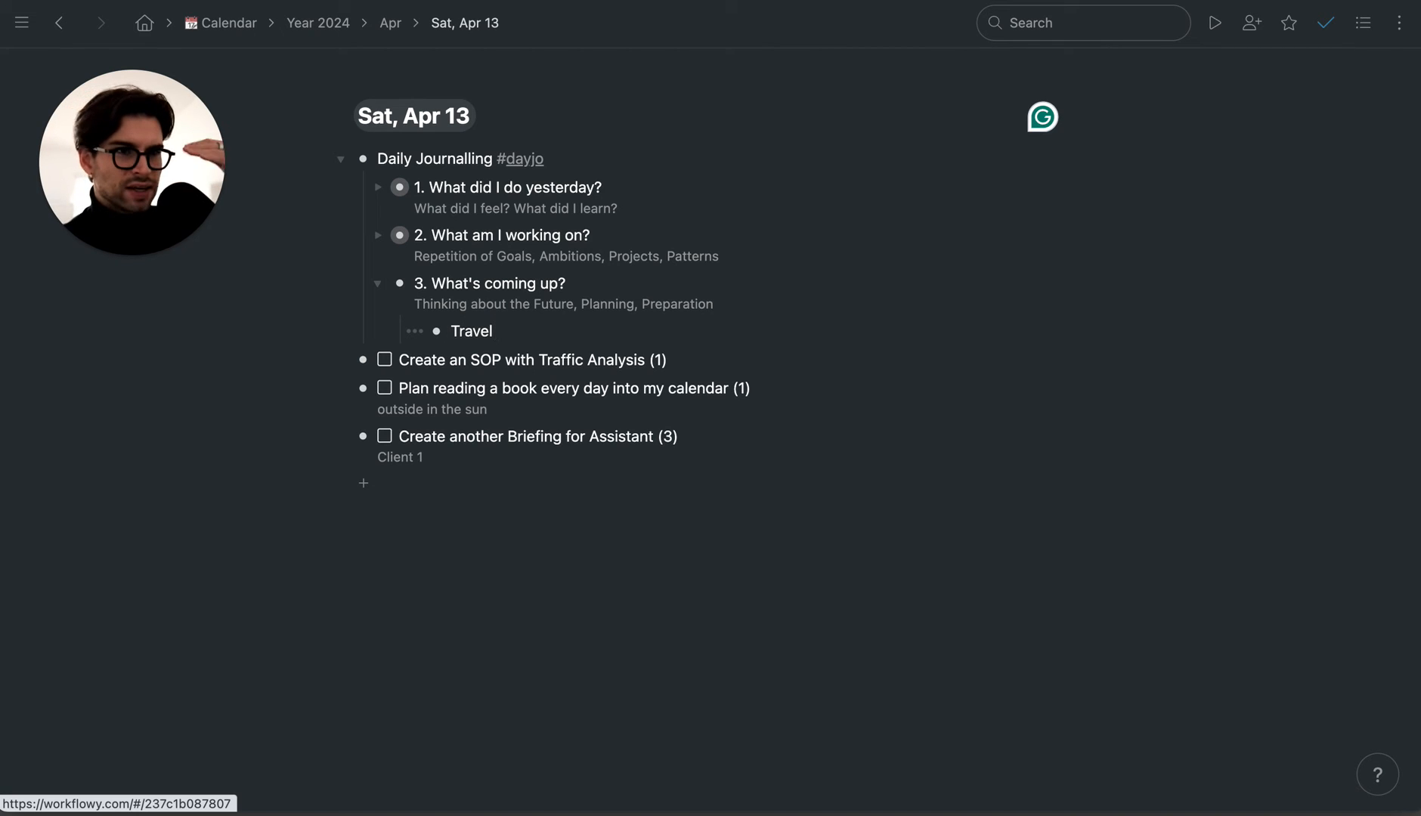
type("to Asia")
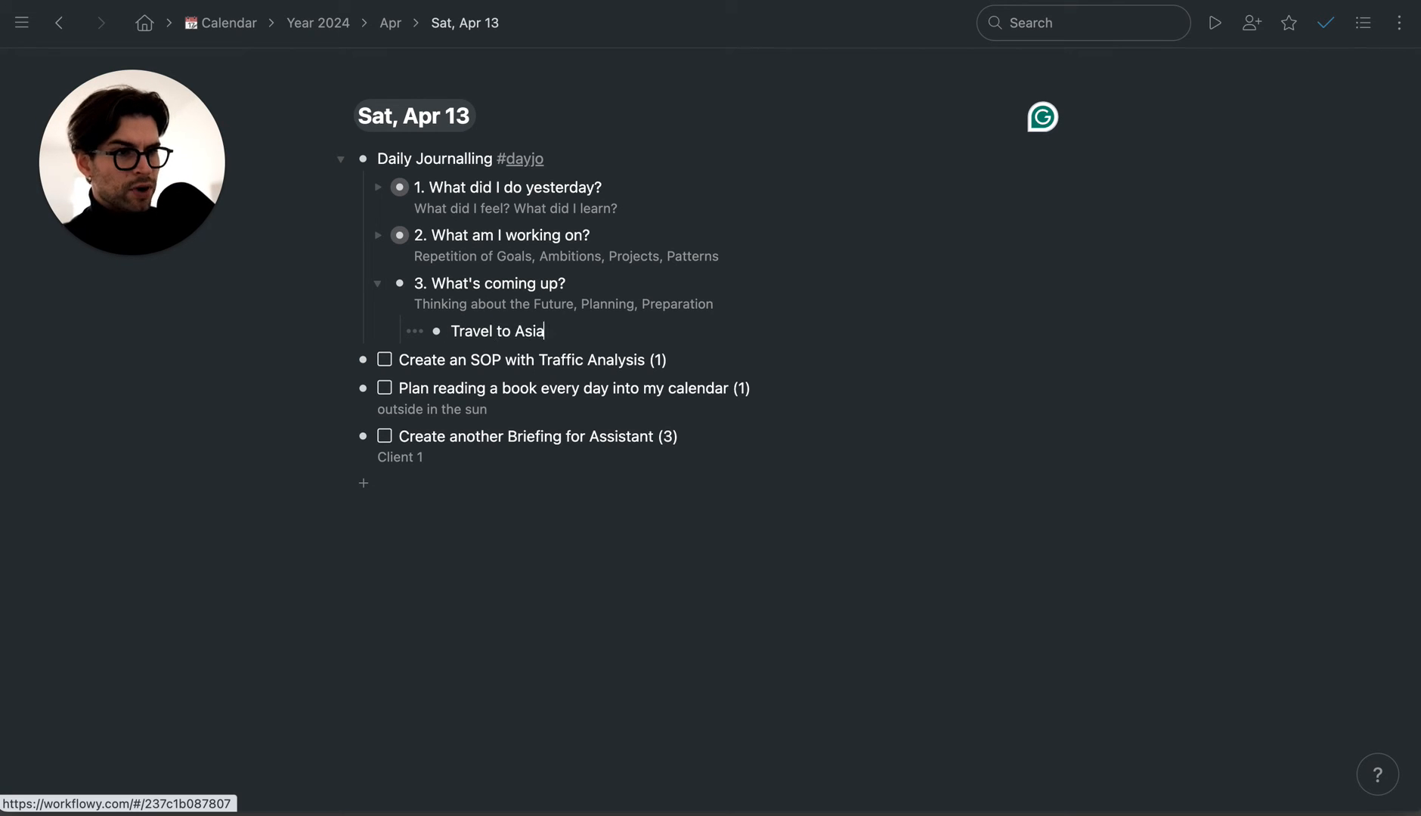
- Try to add an internal link named "Travel to Thailand" as a second bullet under question 3, and clear it
key("Return")
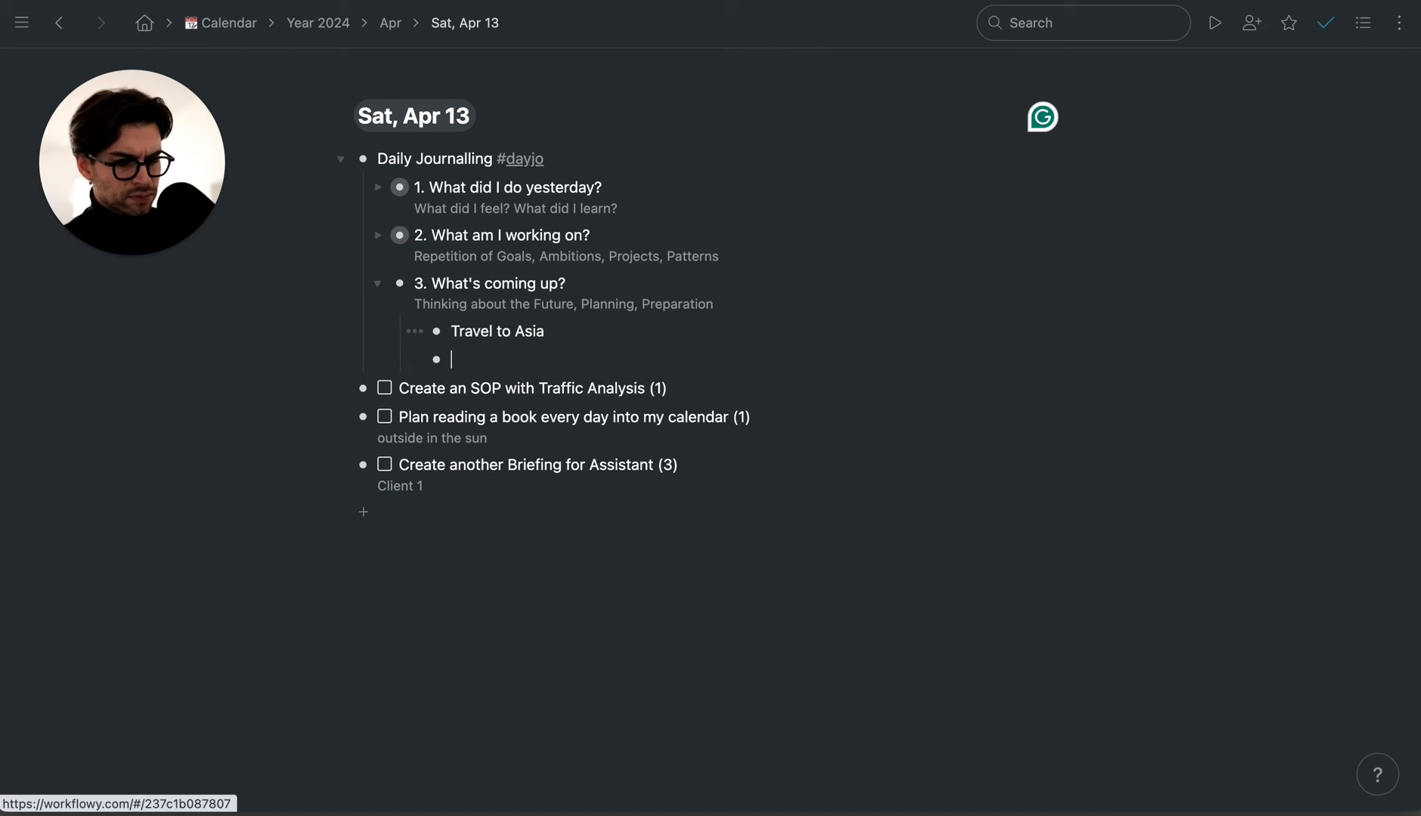
type("Int")
key("BackSpace")
key("BackSpace")
key("BackSpace")
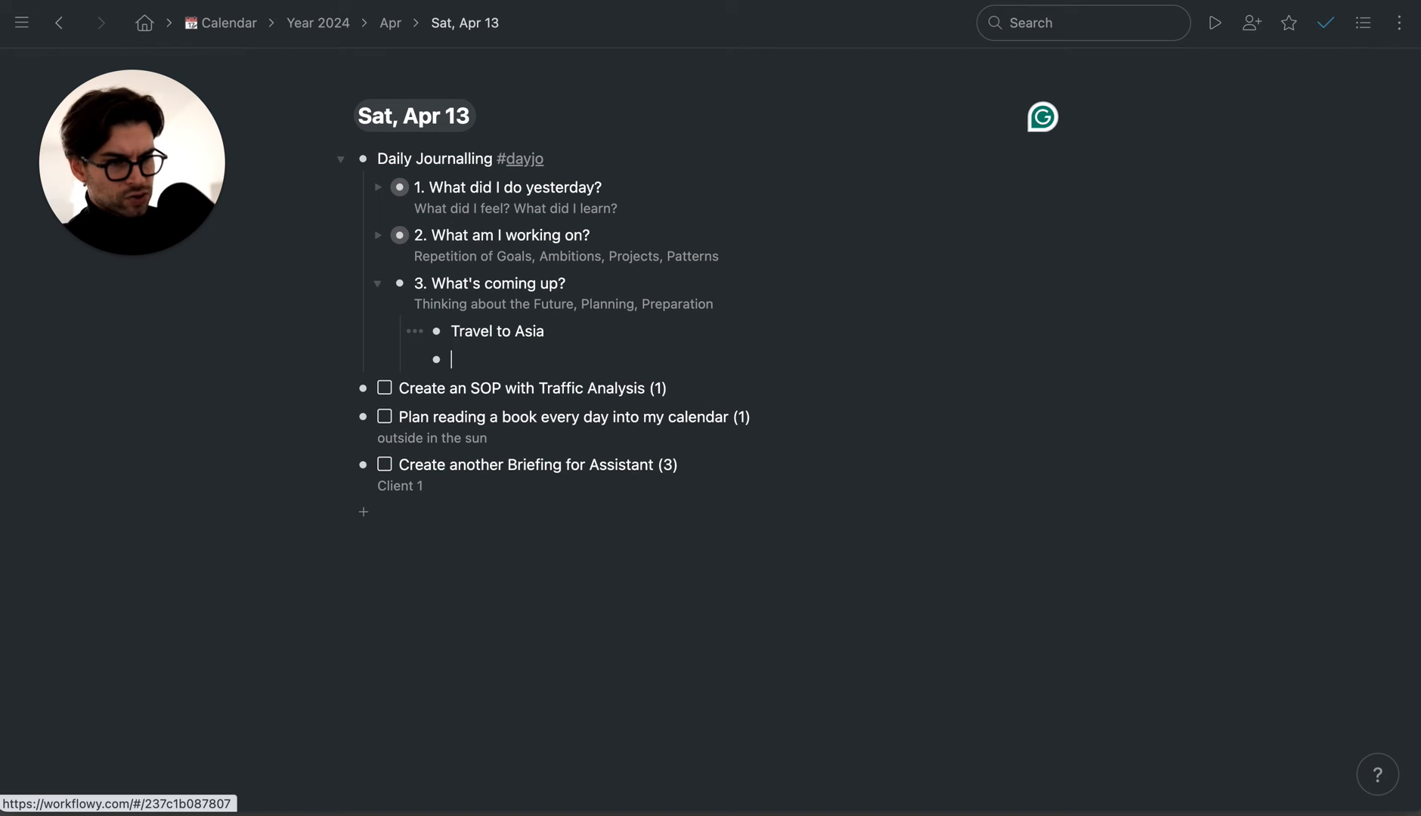
type("[[Travel to ")
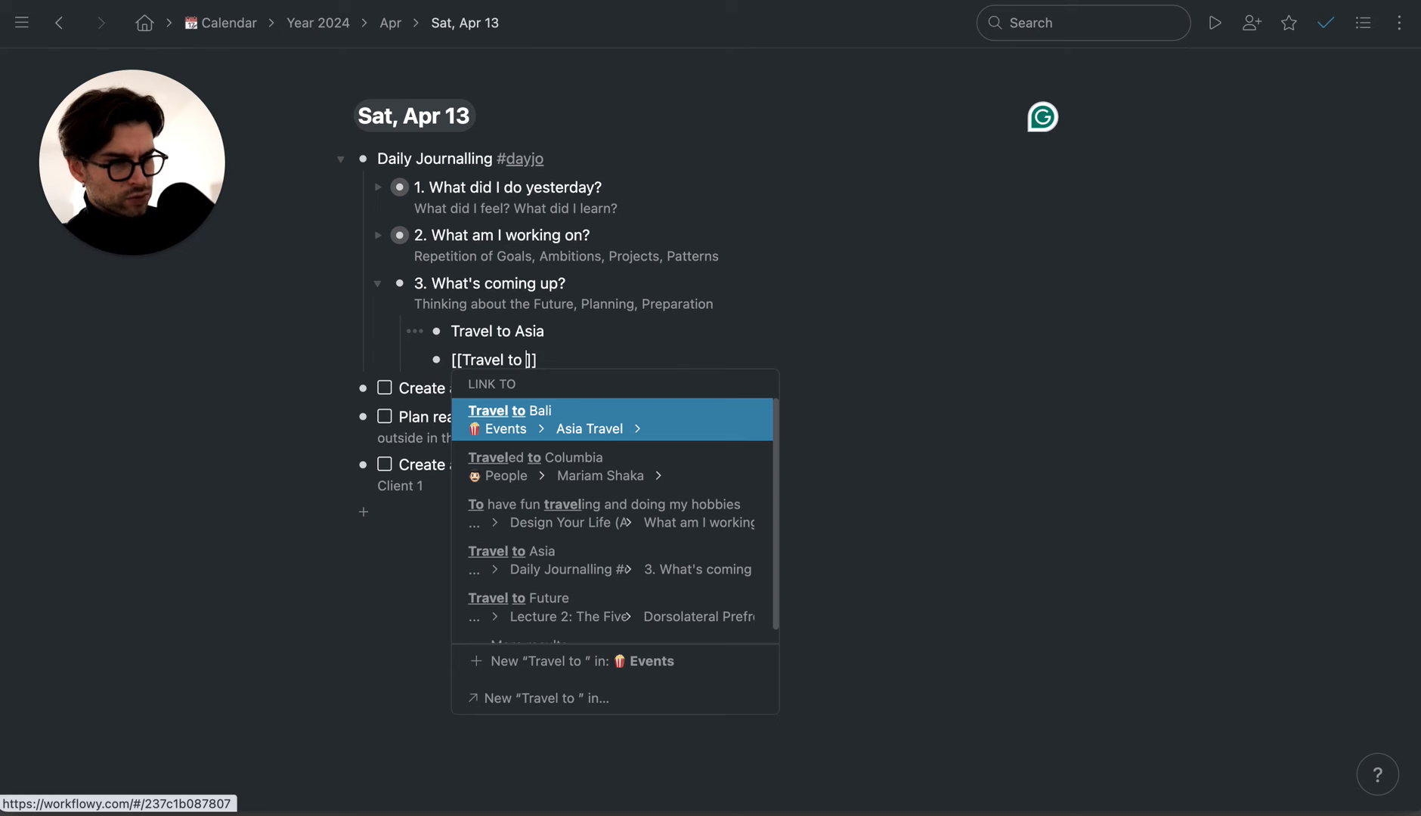
type("Thailand")
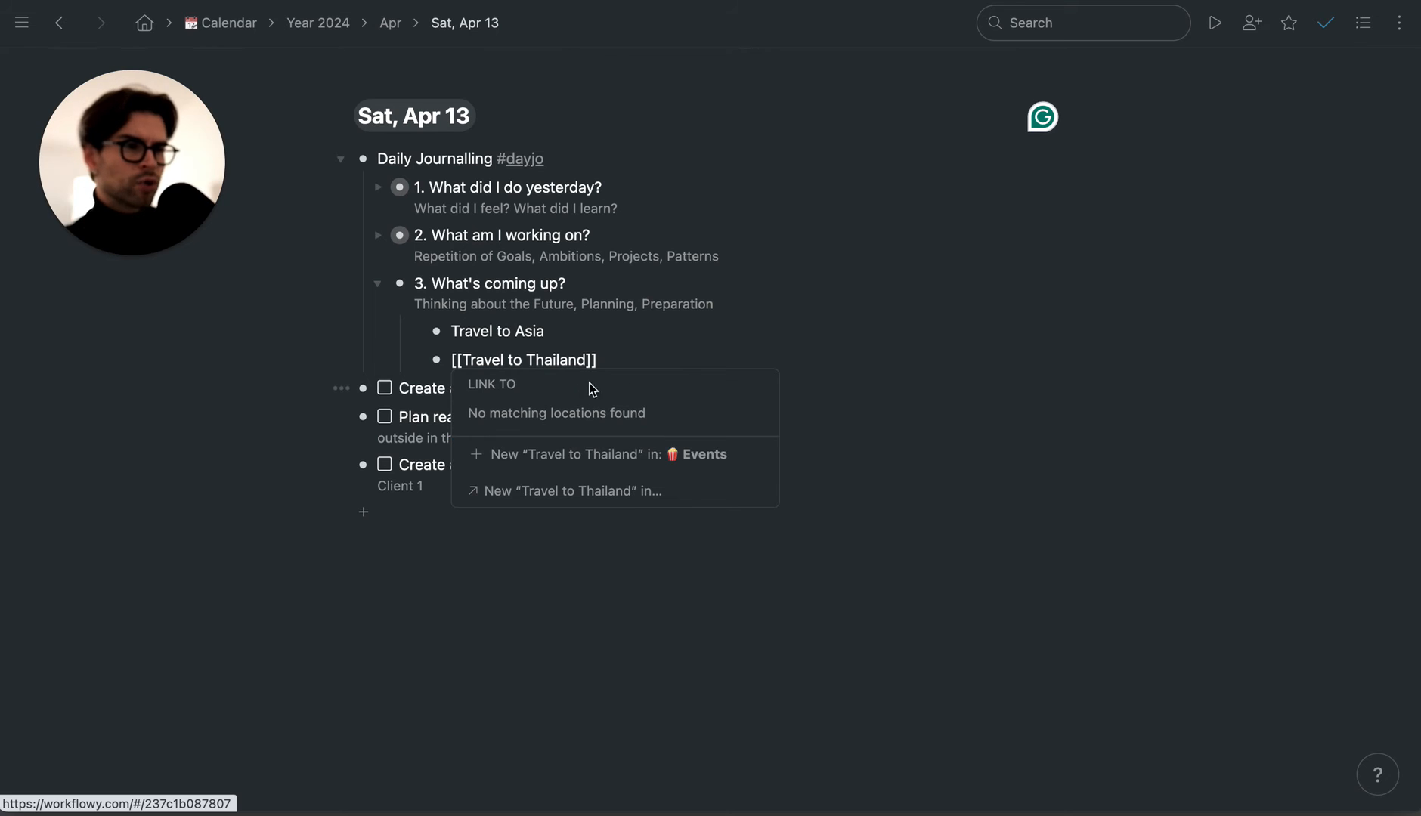
left_click(629, 366)
key("super+a")
key("BackSpace")
key("BackSpace")
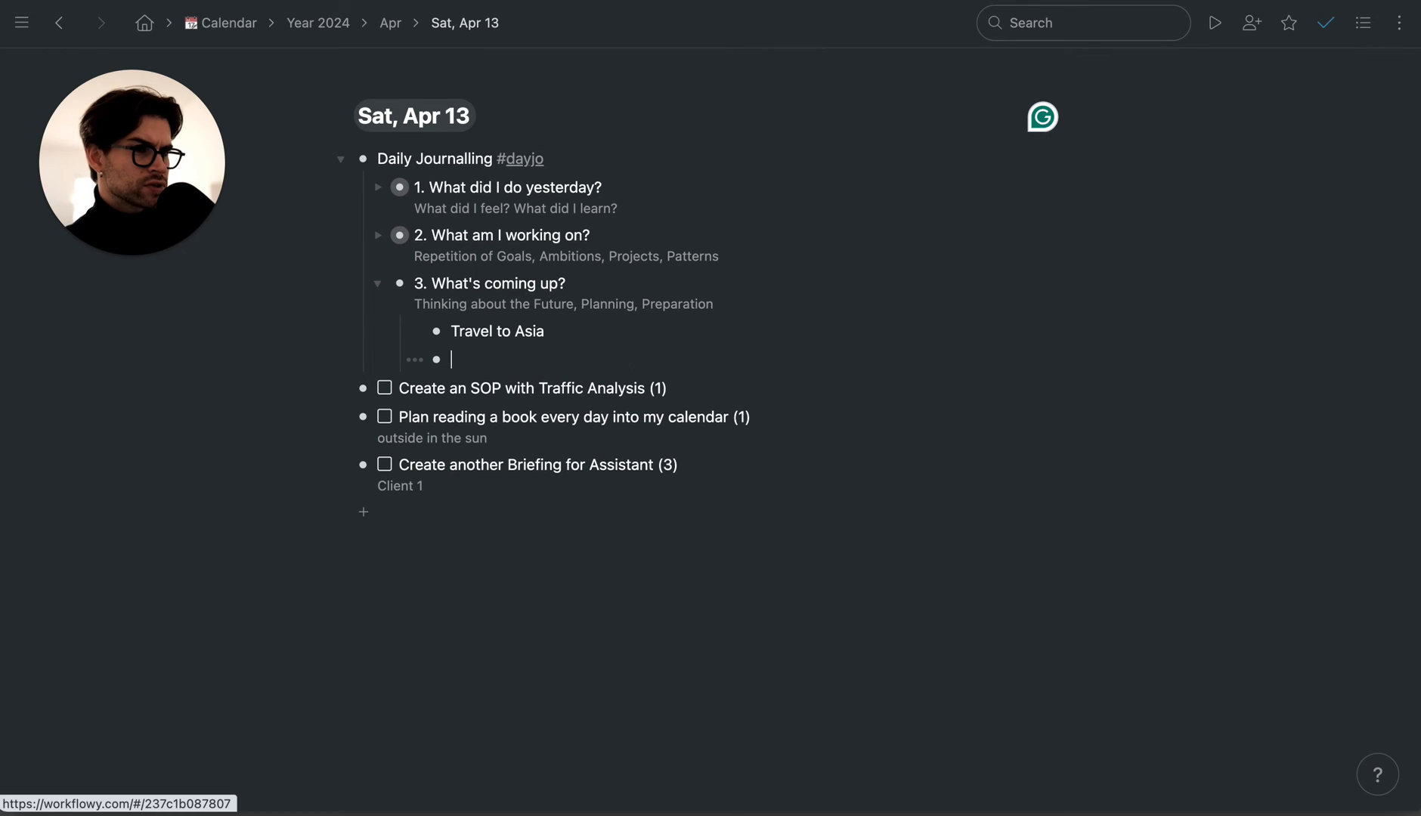
- Add the bullet "Sublet my Flat" below "Travel to Asia" under question 3
key("Return")
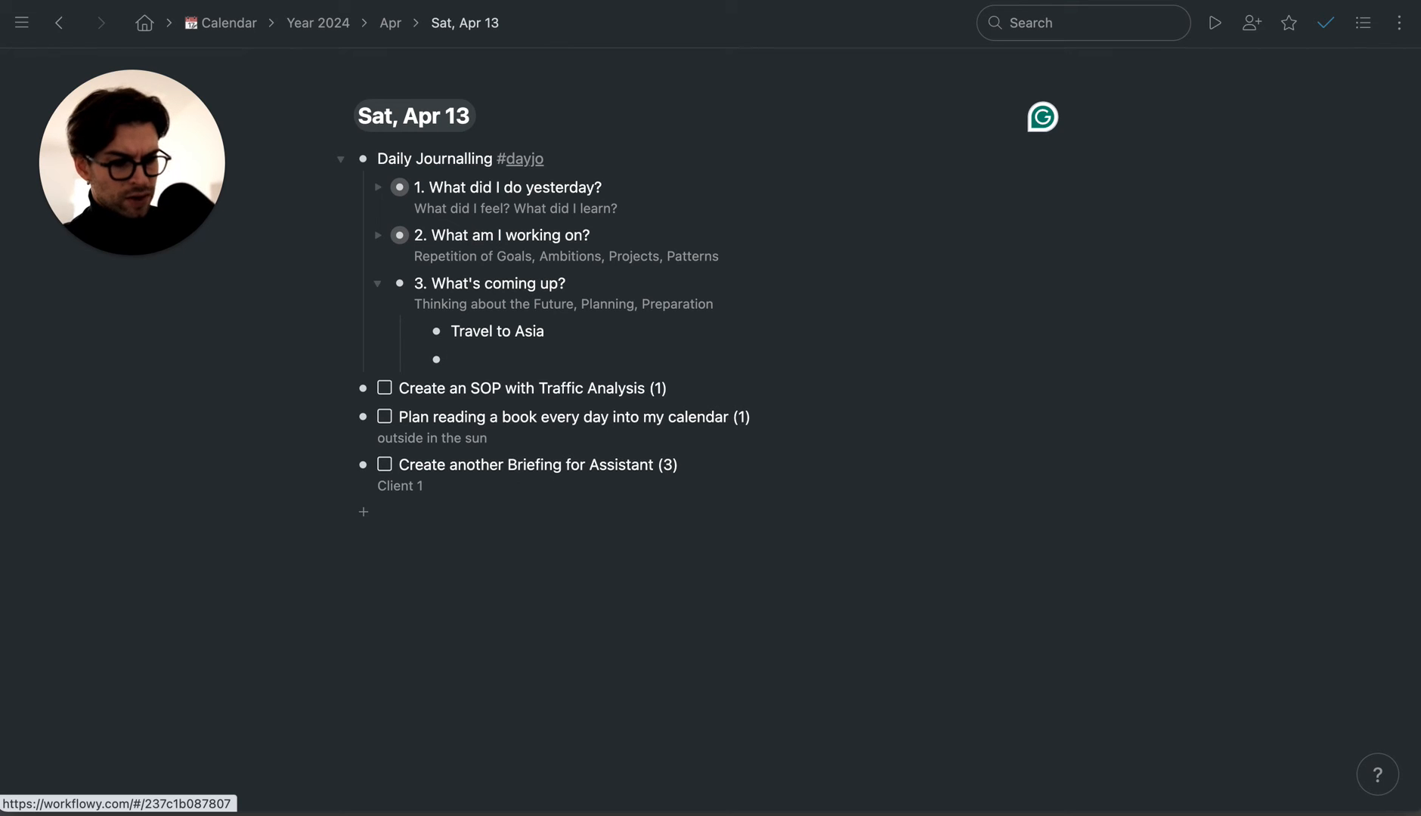
type("To")
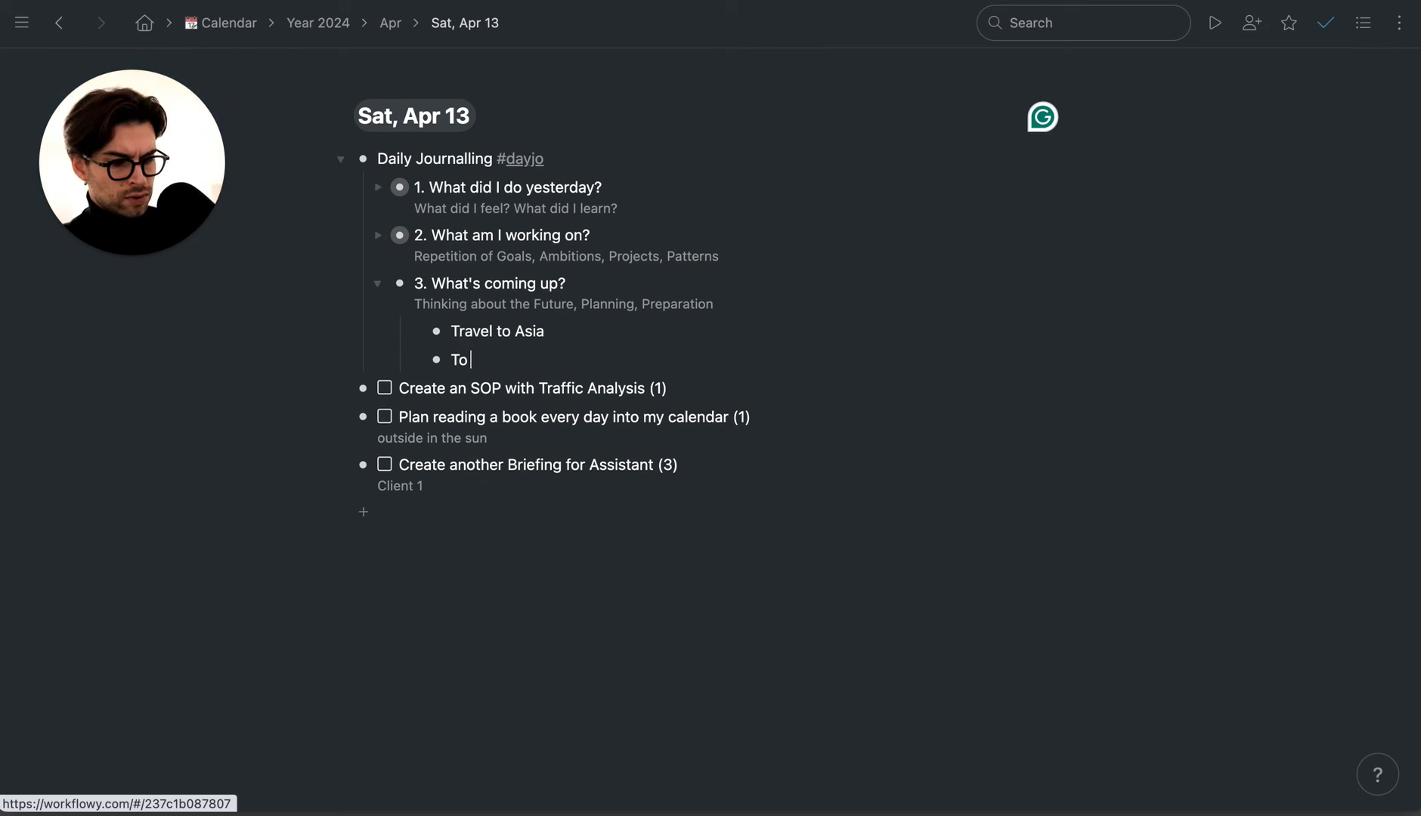
key("BackSpace")
key("BackSpace")
type("Sublet my Flat")
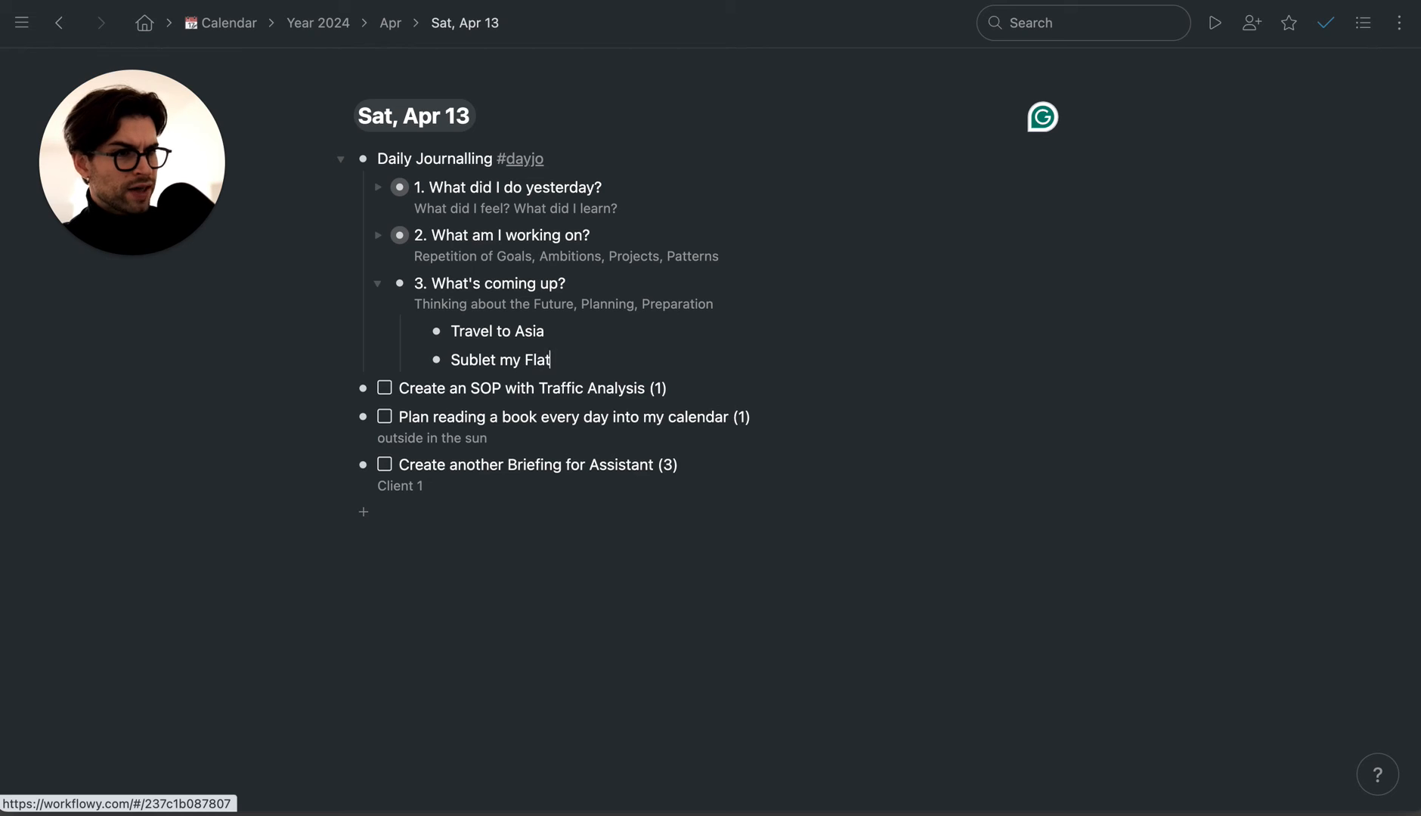
- Add the bullet "Easter Travel" below "Sublet my Flat" as the last item under question 3
key("Return")
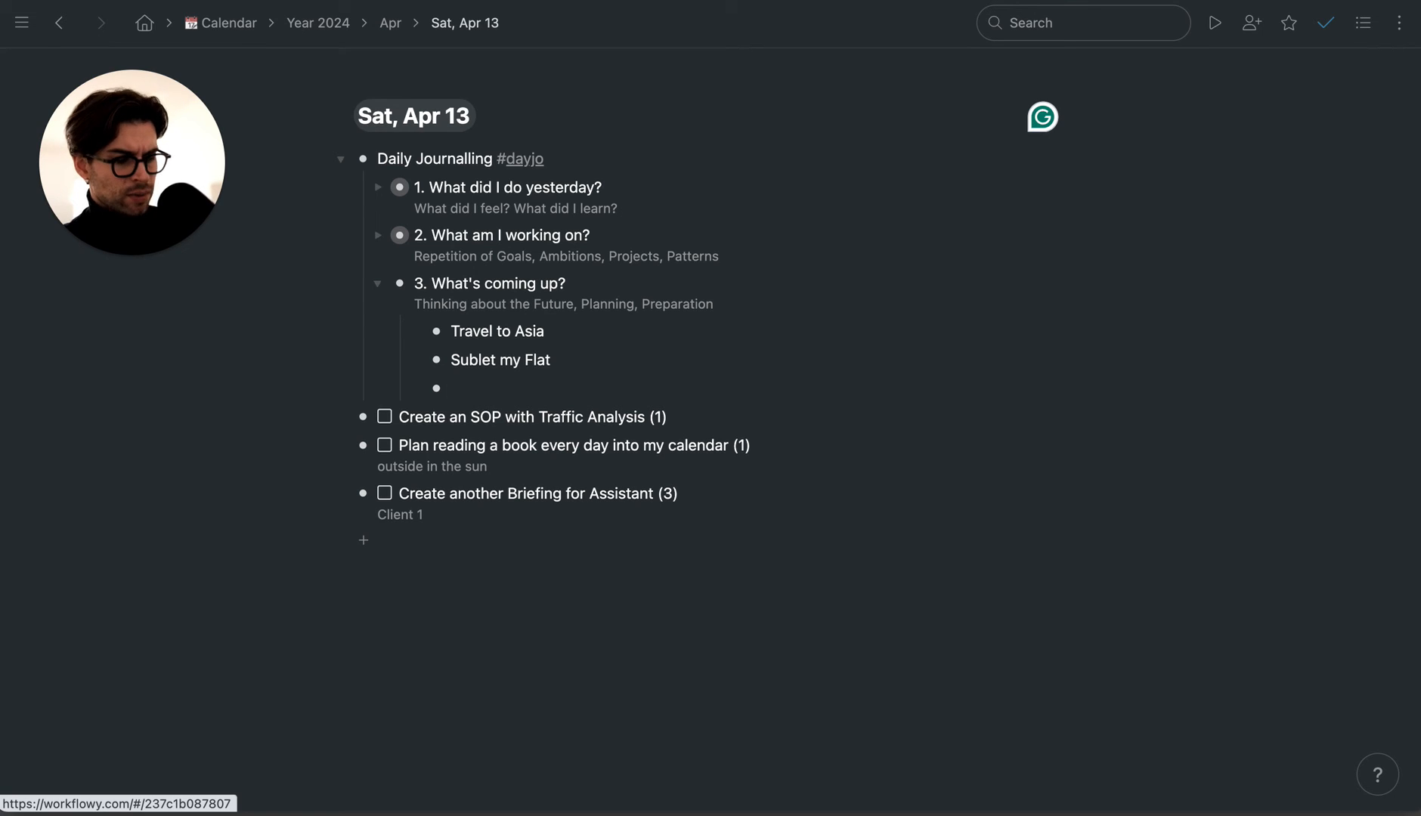
type("Easter")
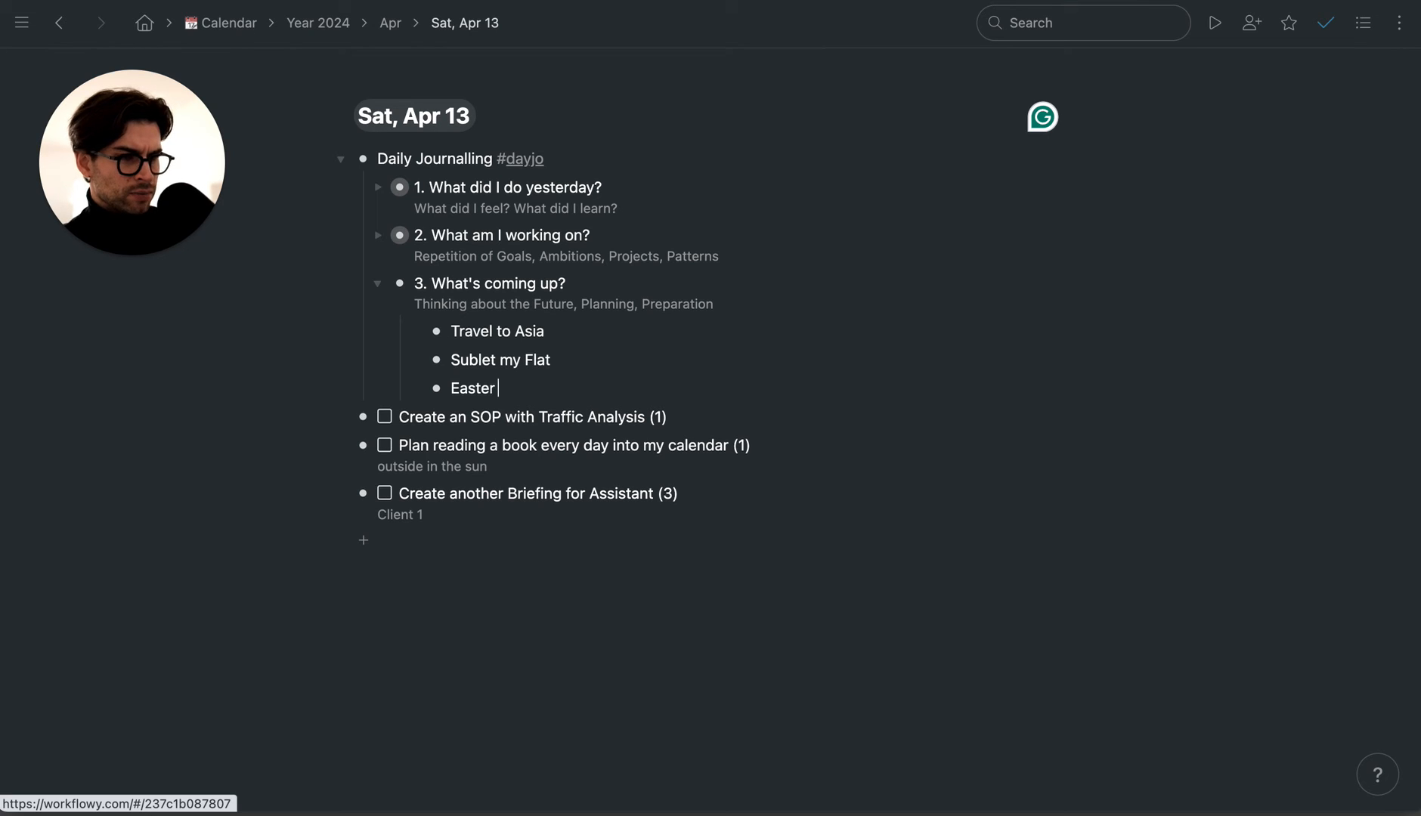
type(" Travel")
key("Return")
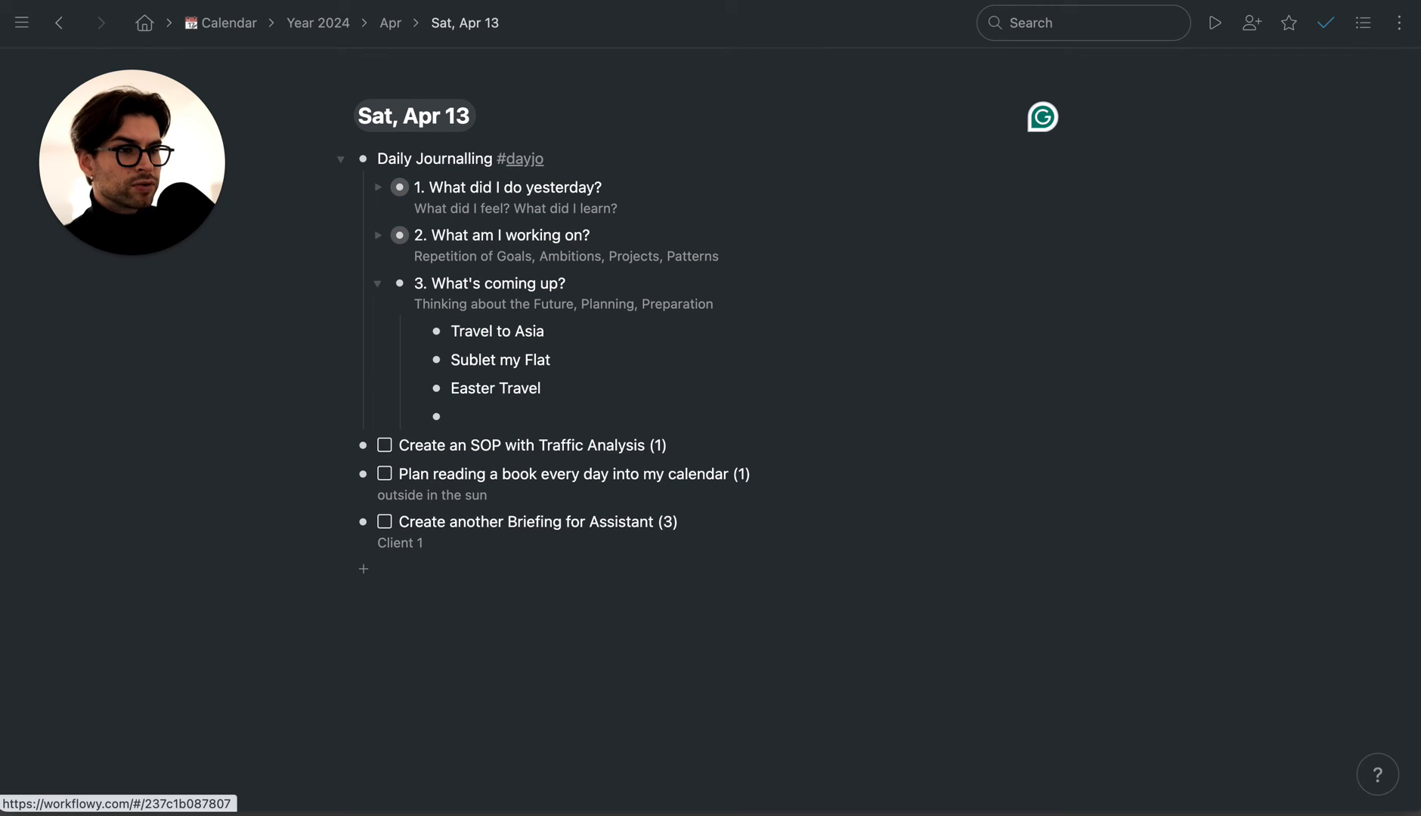
key("BackSpace")
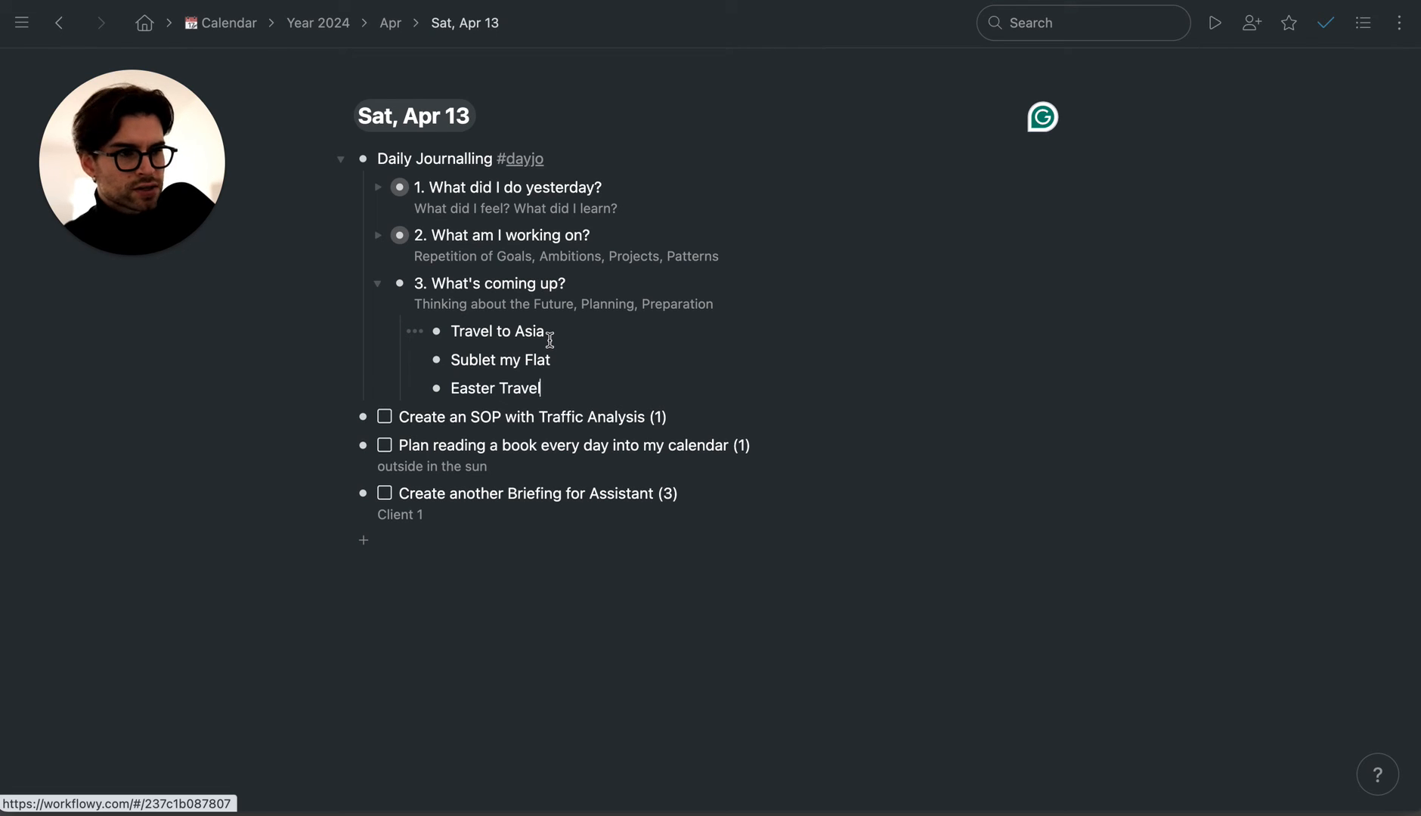
key("Return")
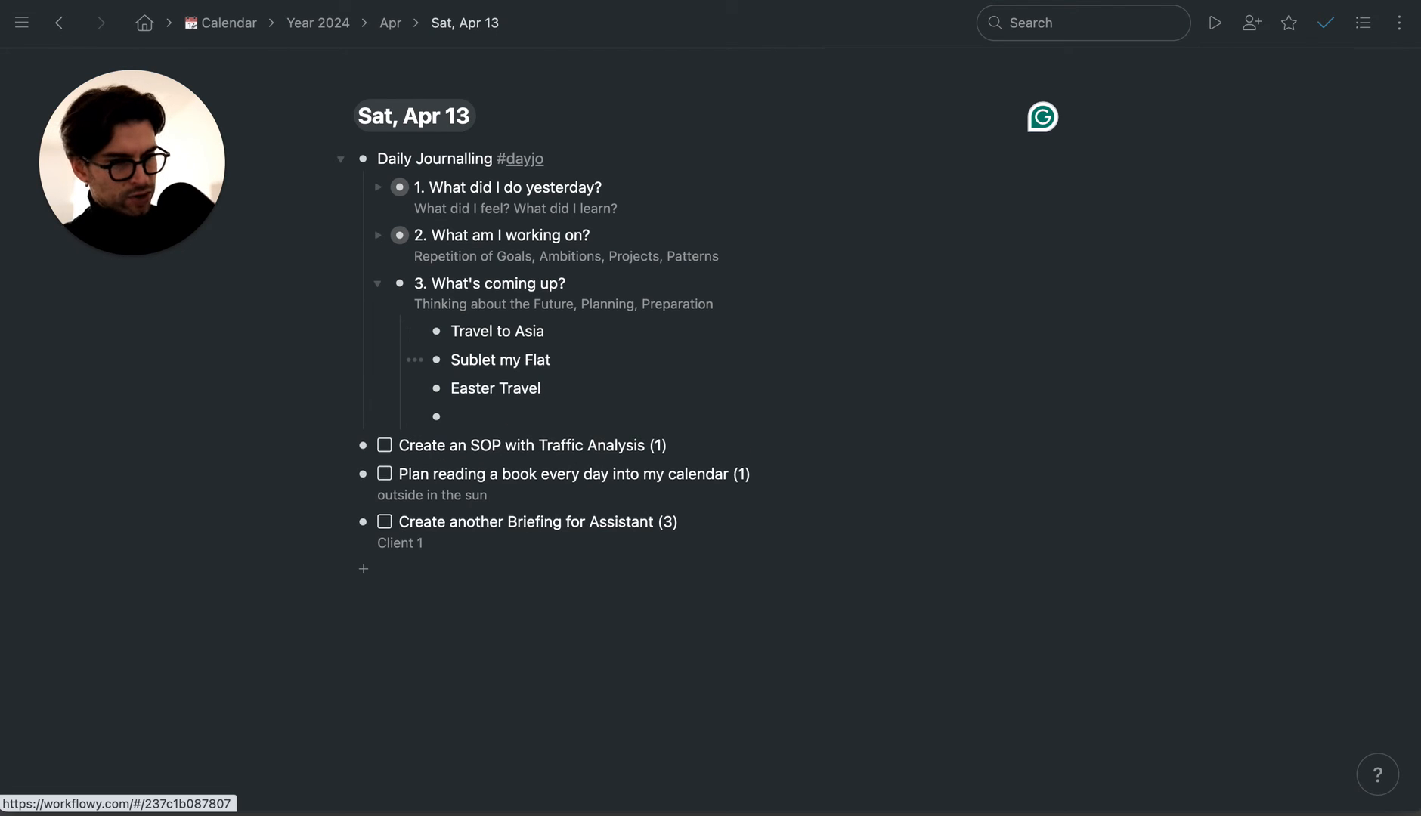
type("[[")
key("BackSpace")
key("BackSpace")
key("Delete")
key("Delete")
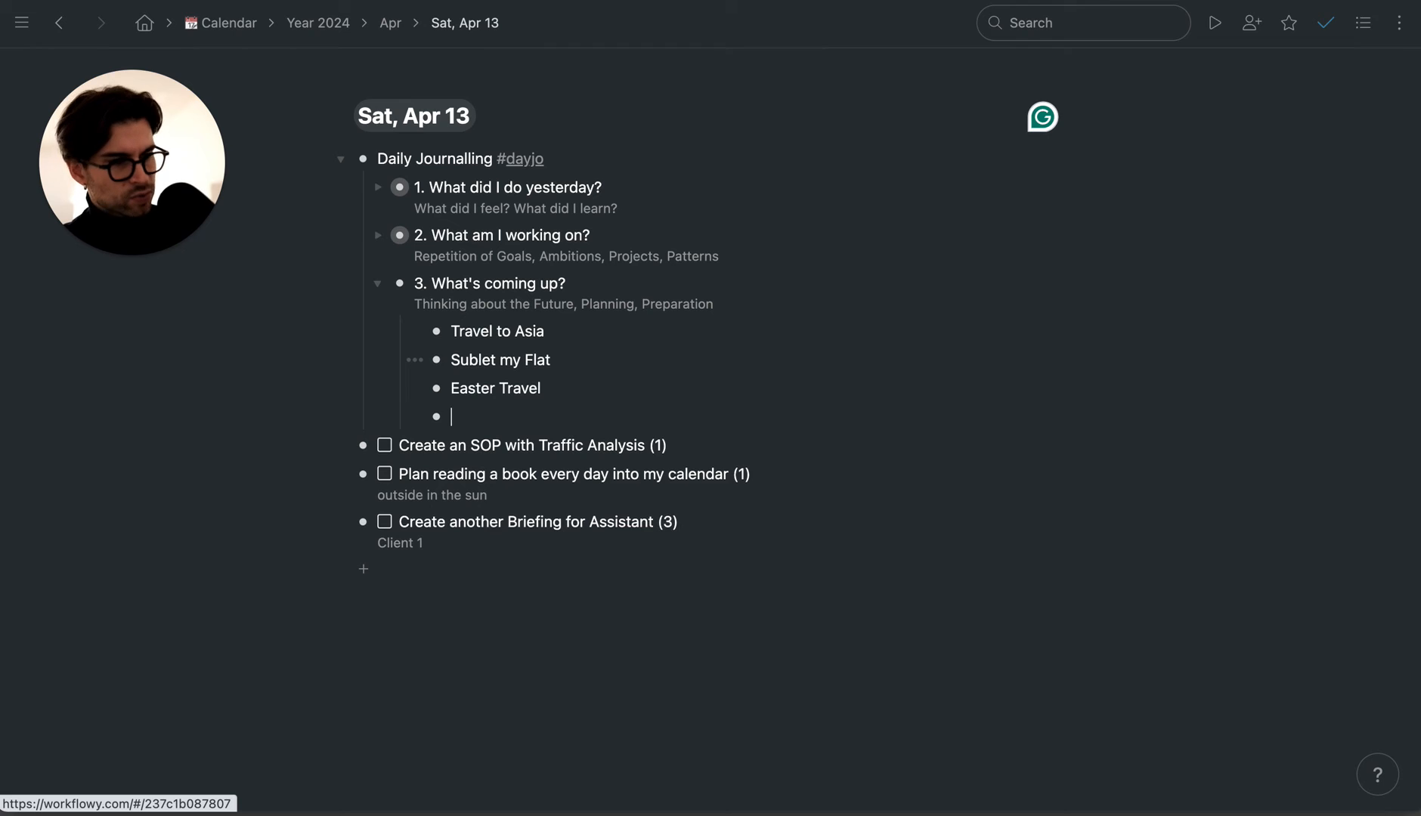
key("BackSpace")
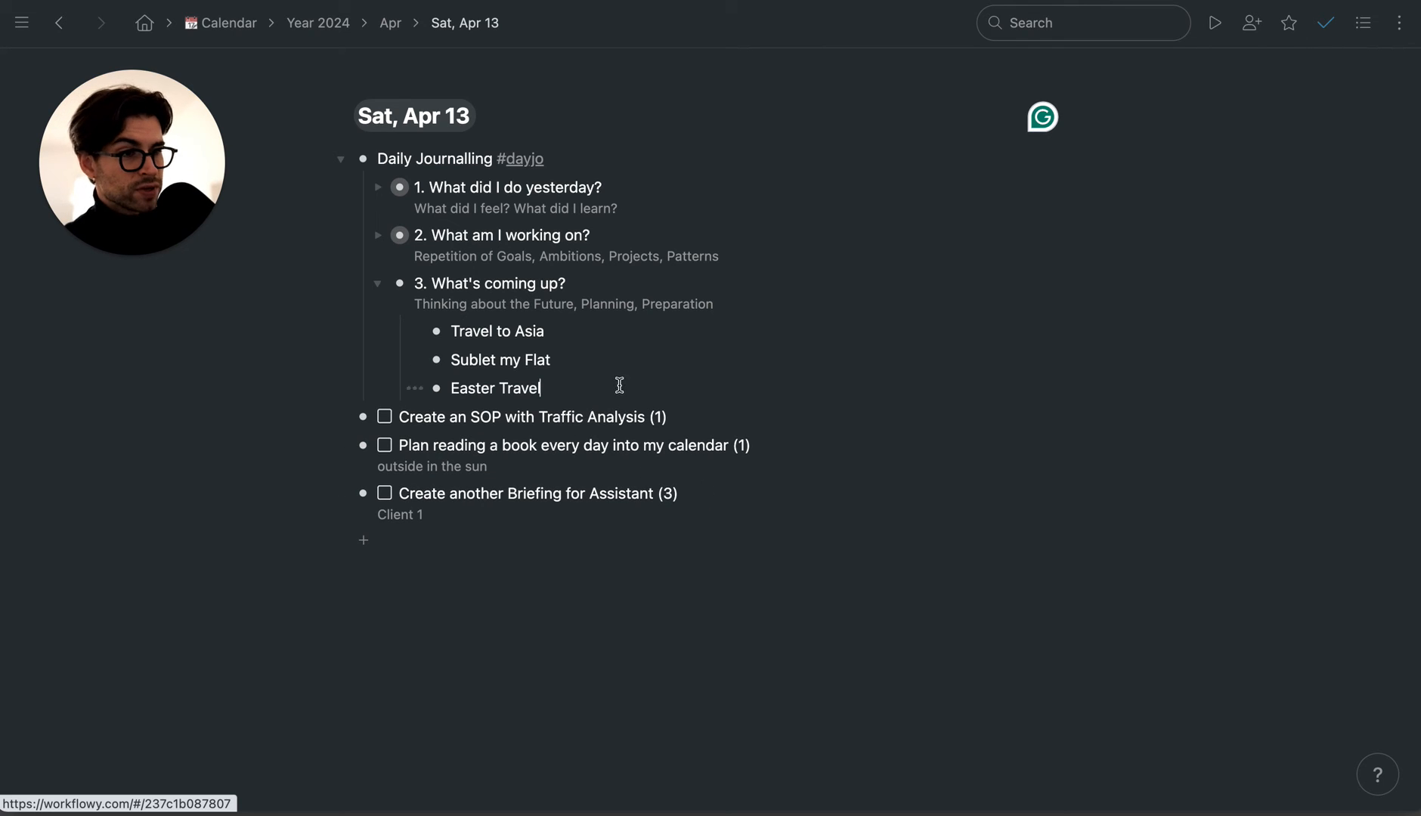
left_click(682, 489)
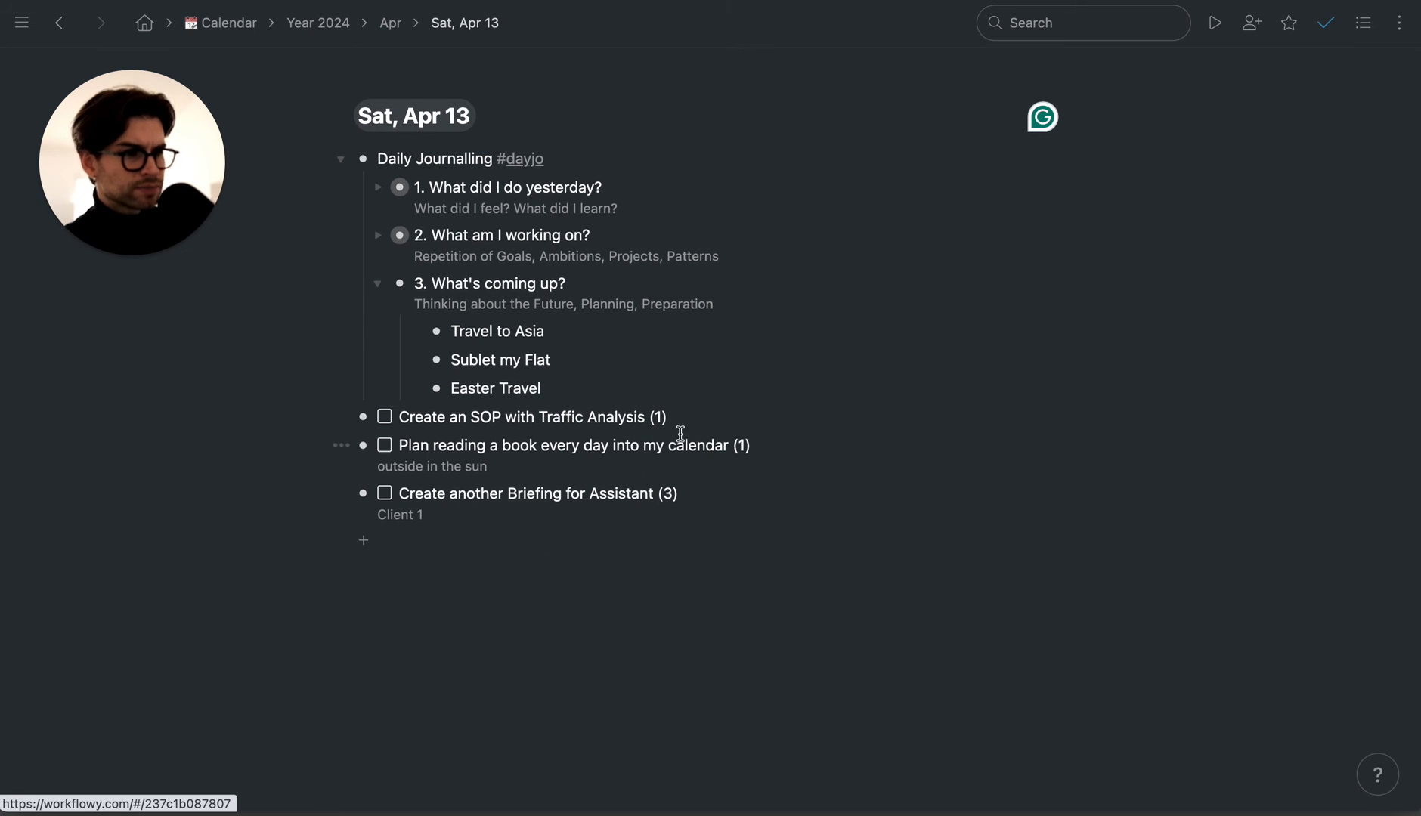
- Change the number at the end of the to-do "Create an SOP with Traffic Analysis" to (2)
left_click(700, 408)
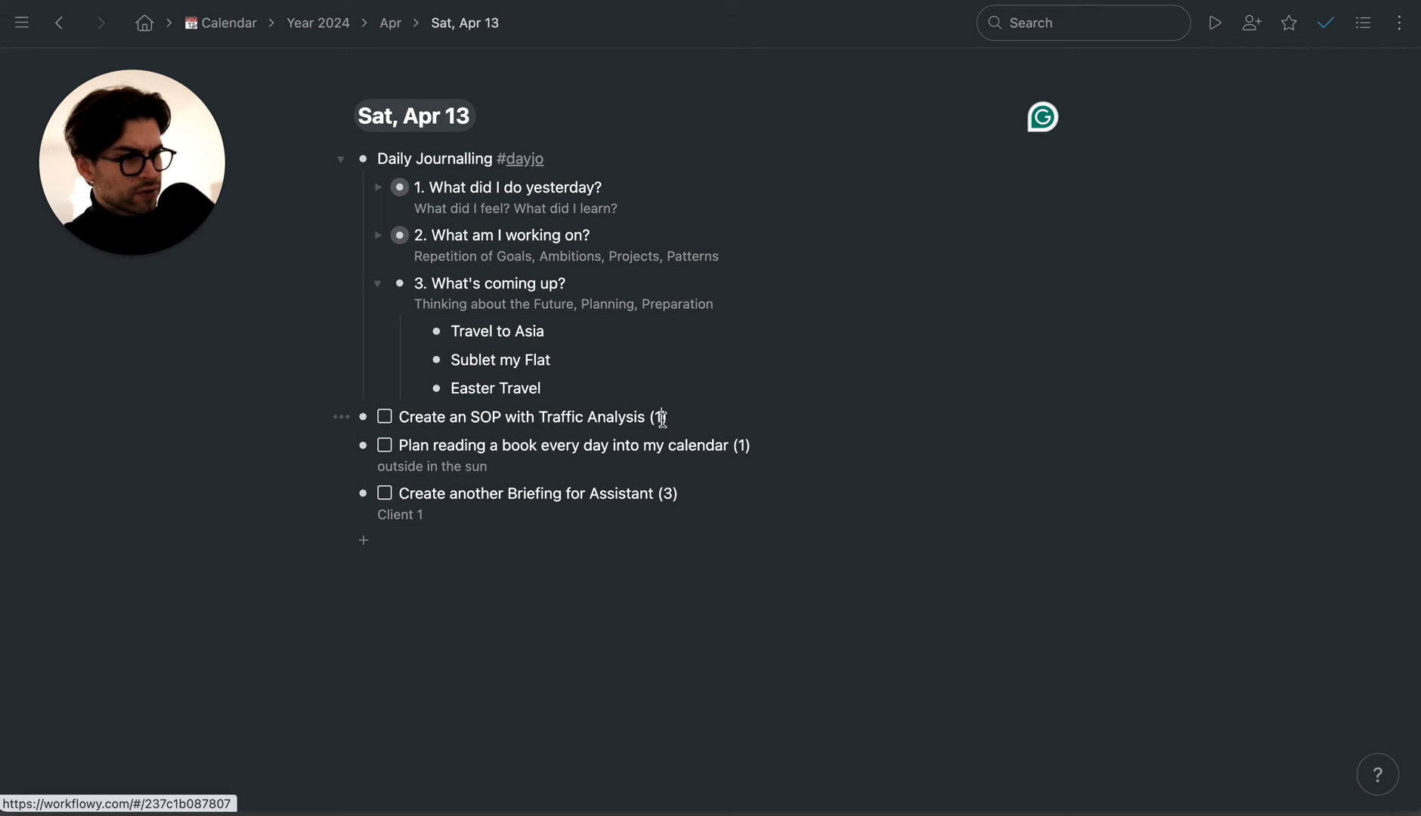
key("BackSpace")
type("2")
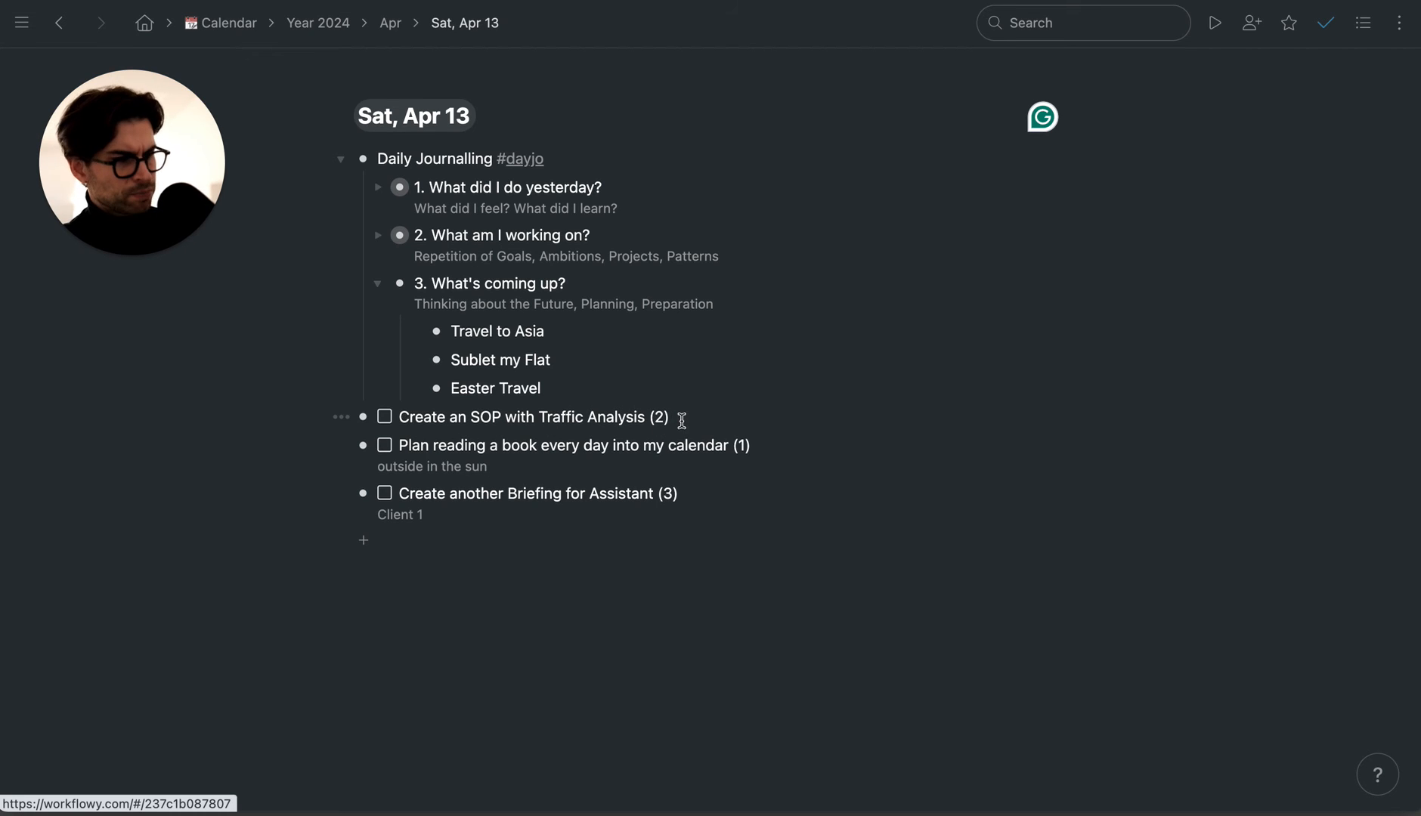
- Move the to-do "Create an SOP with Traffic Analysis (2)" to the Tue, Apr 16, 2024 calendar page
key("Right")
type("/m")
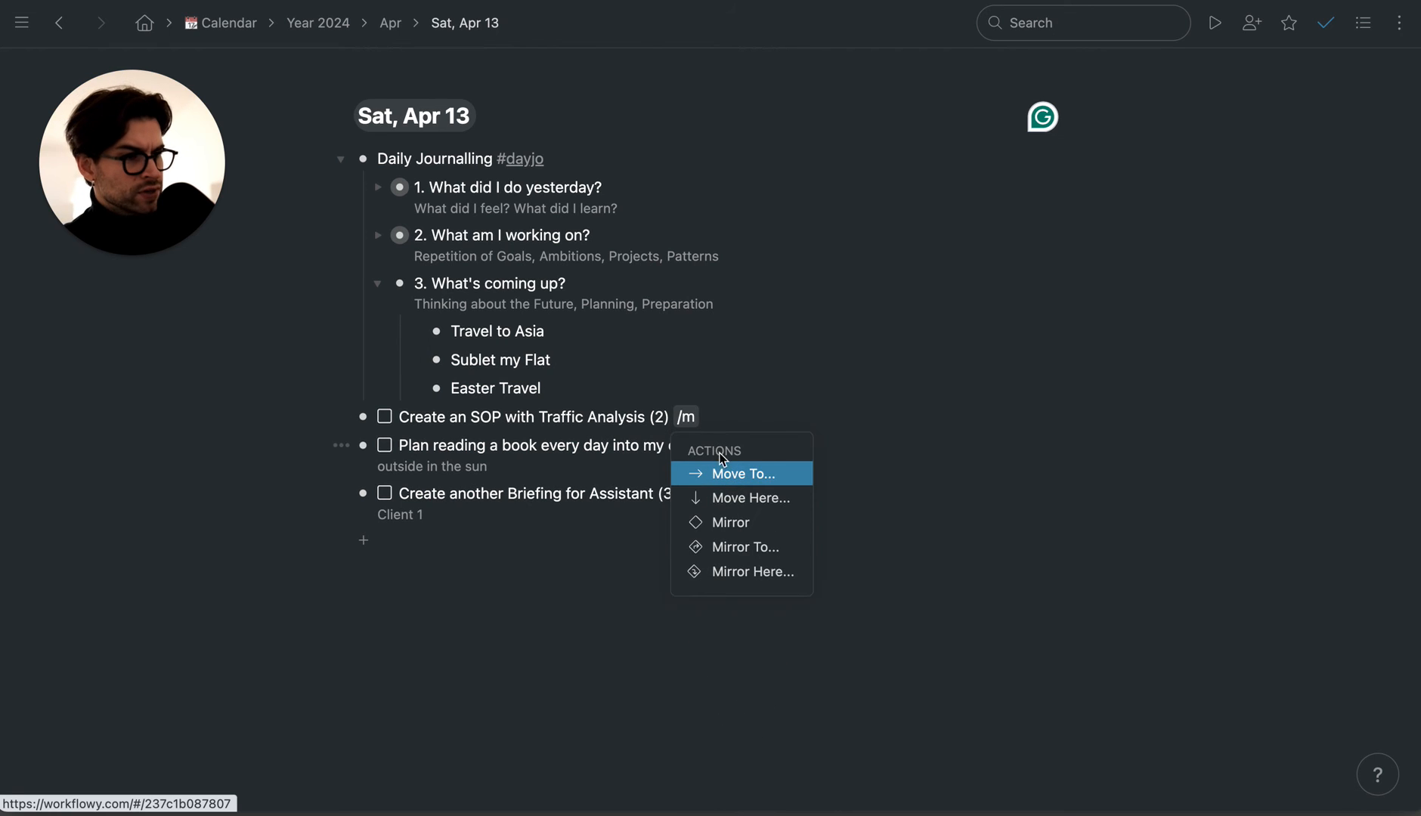
left_click(731, 473)
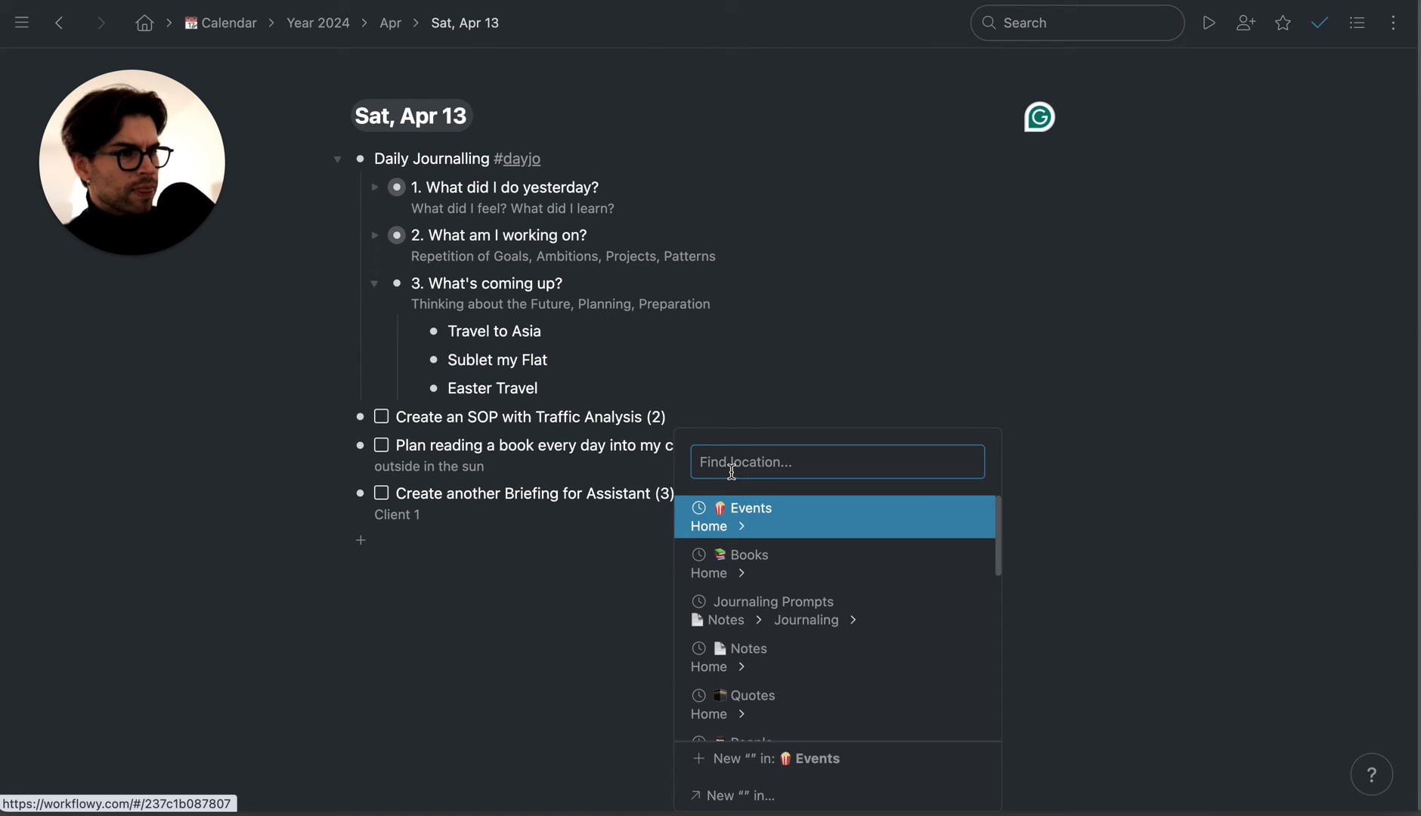
type("16 d")
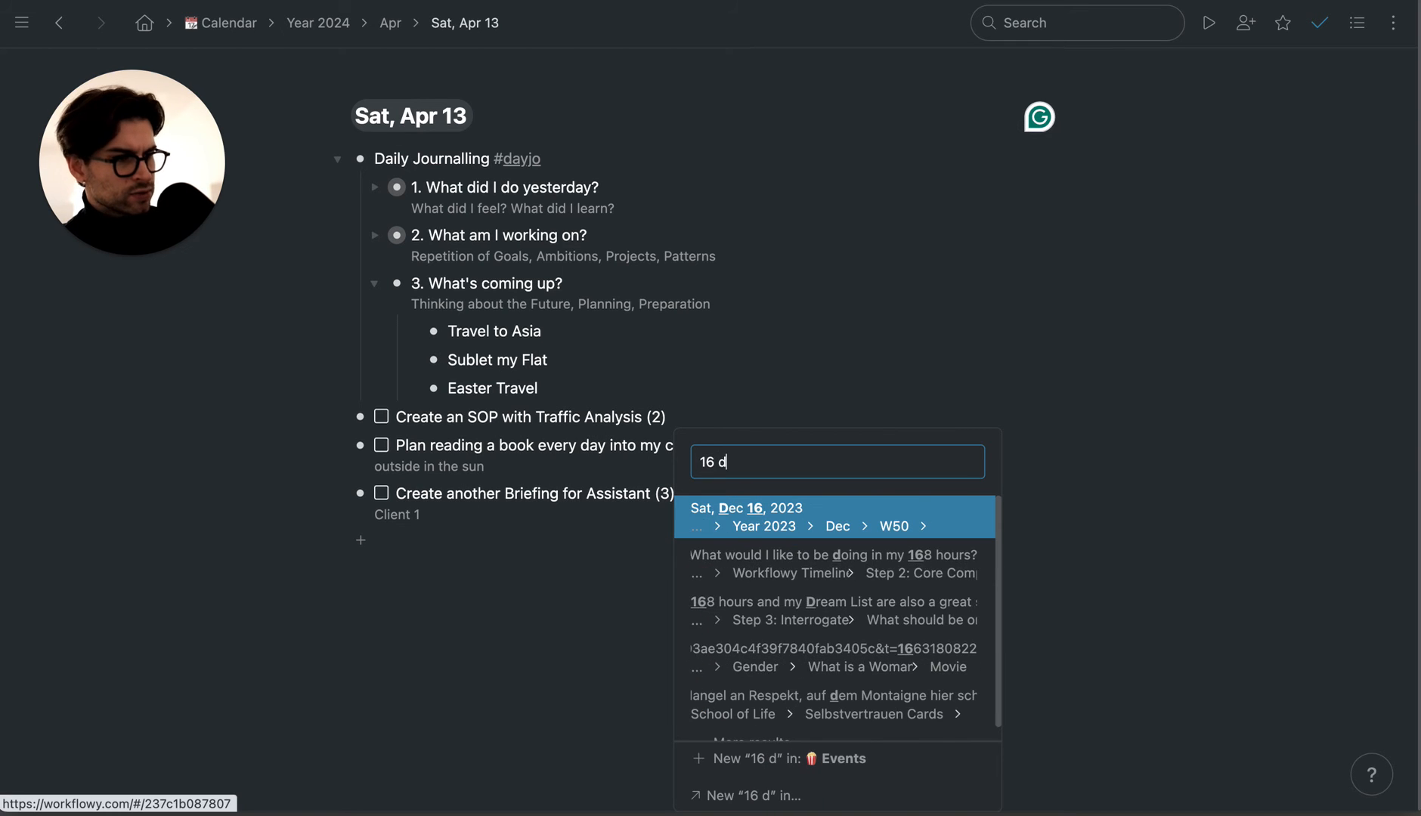
key("BackSpace")
type("apr")
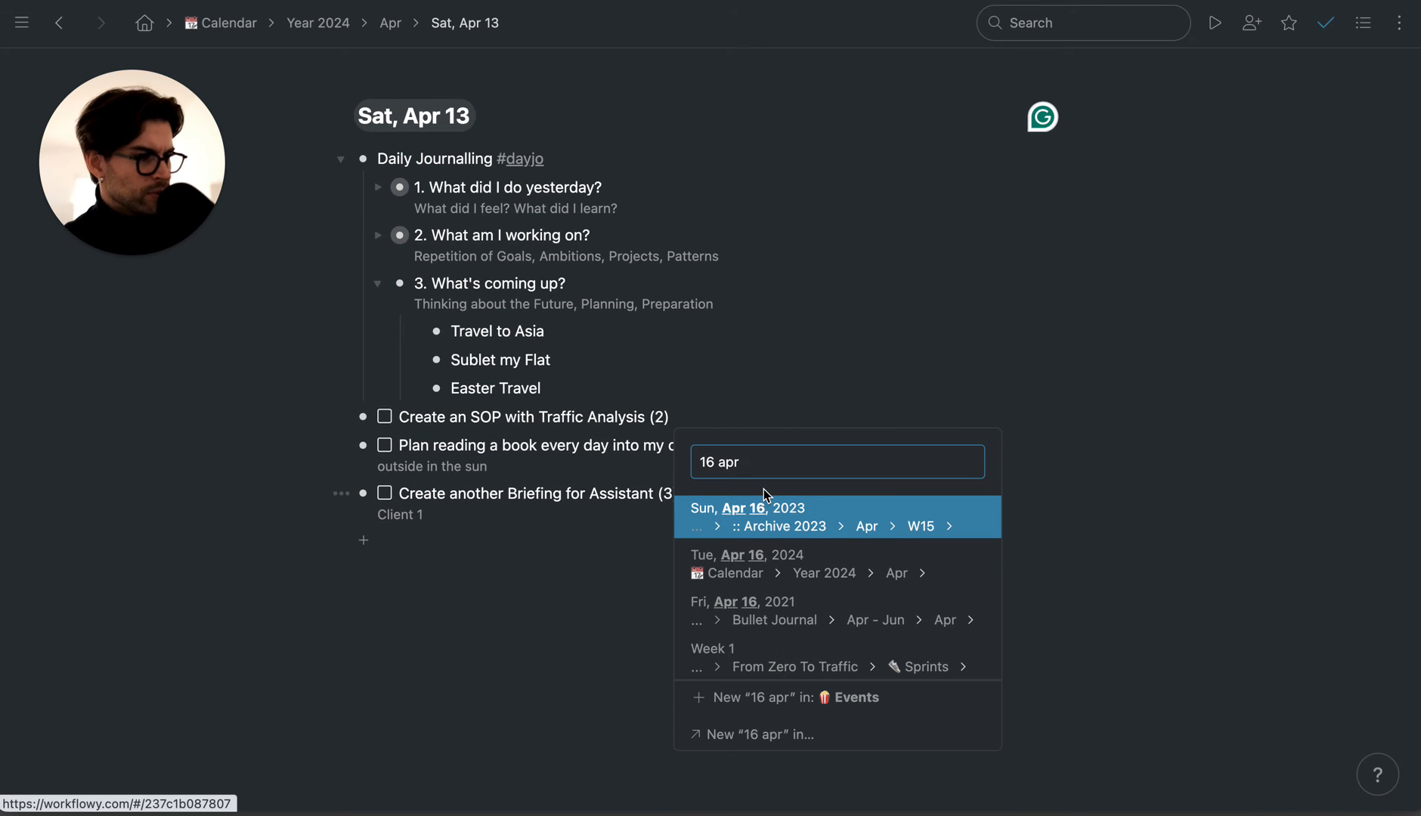
left_click(831, 566)
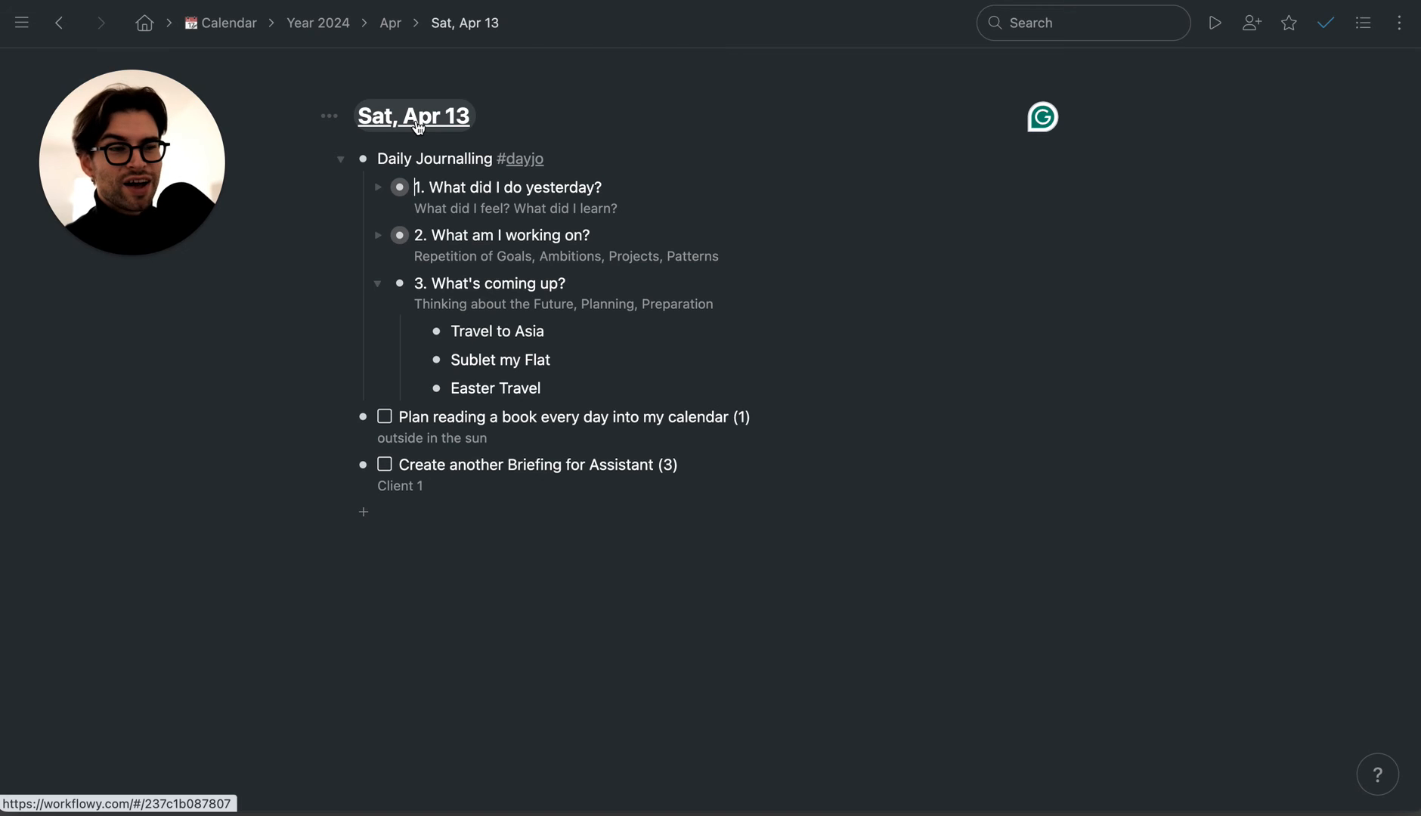
- Move the to-do "Plan reading a book every day into my calendar (1)" to the Sun, Apr 14, 2024 calendar page
left_click(774, 425)
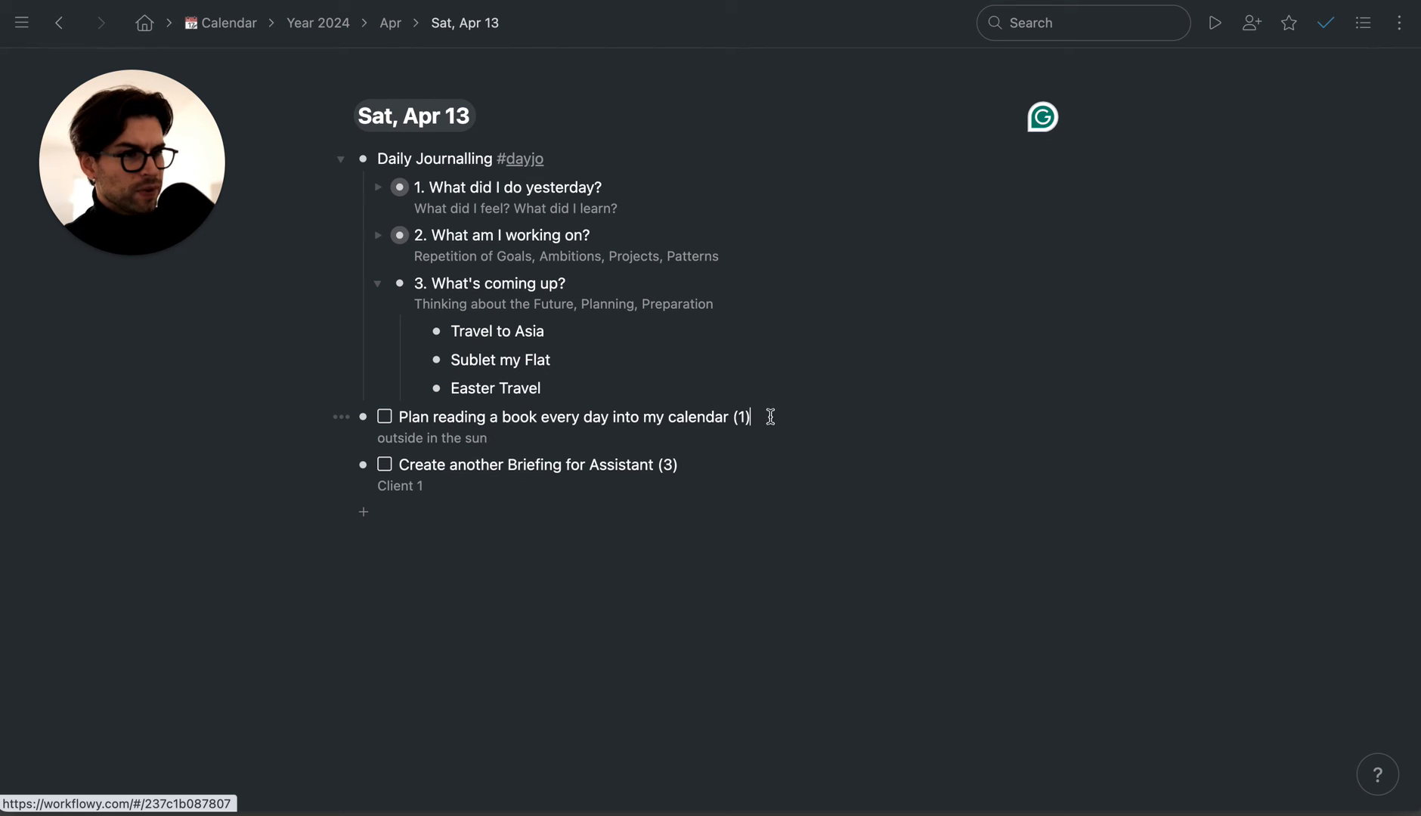
type("/m")
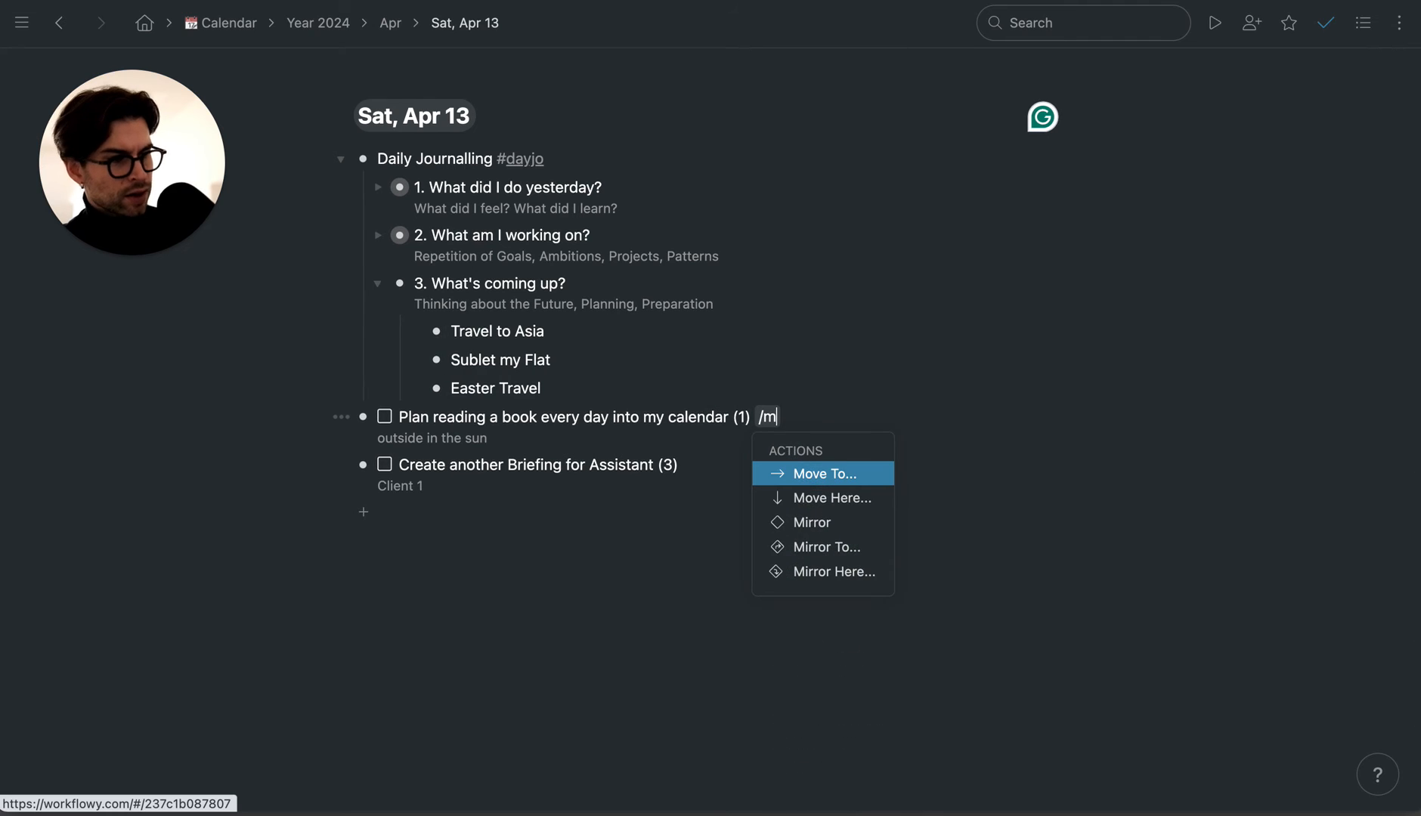
left_click(824, 464)
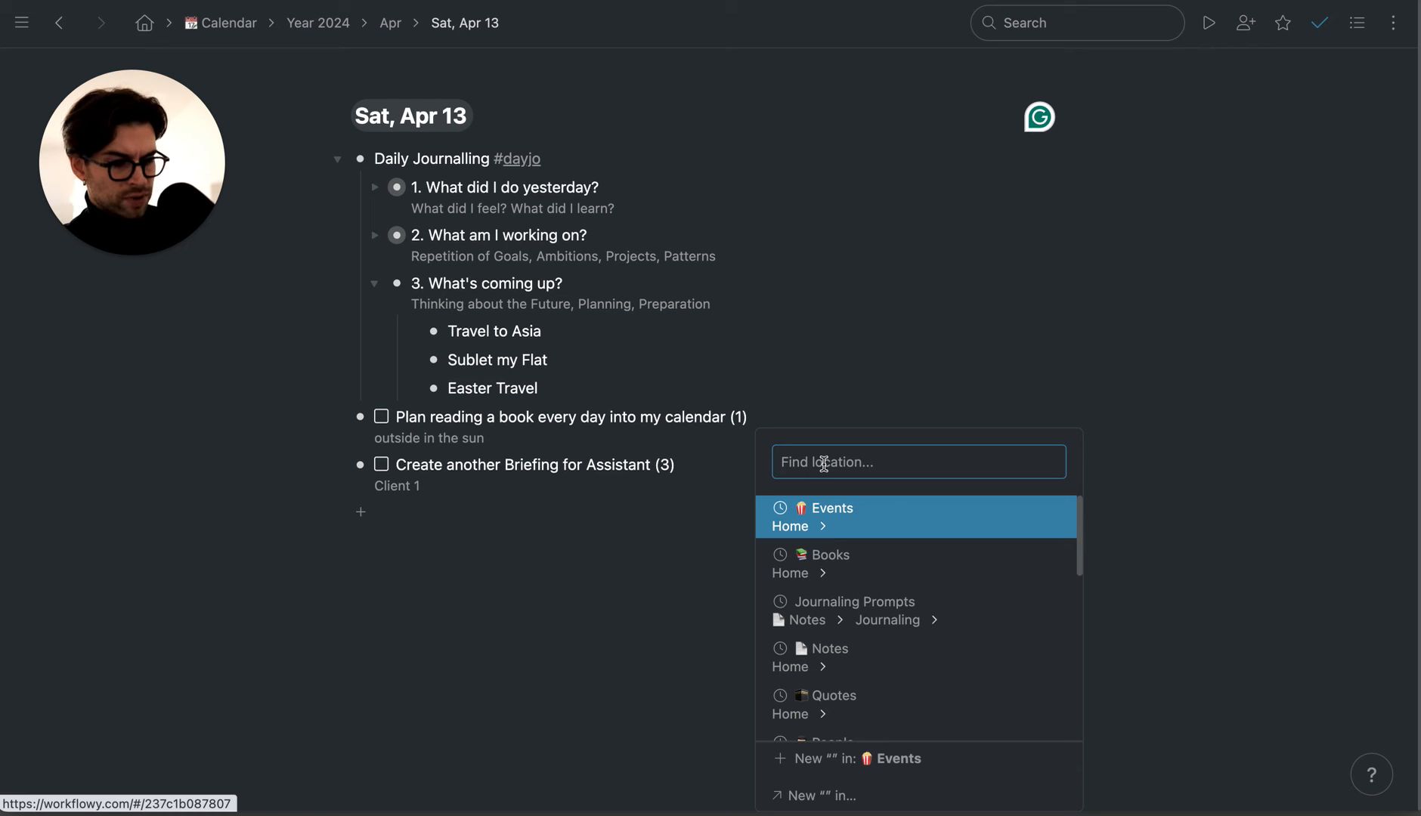
type("14 apr")
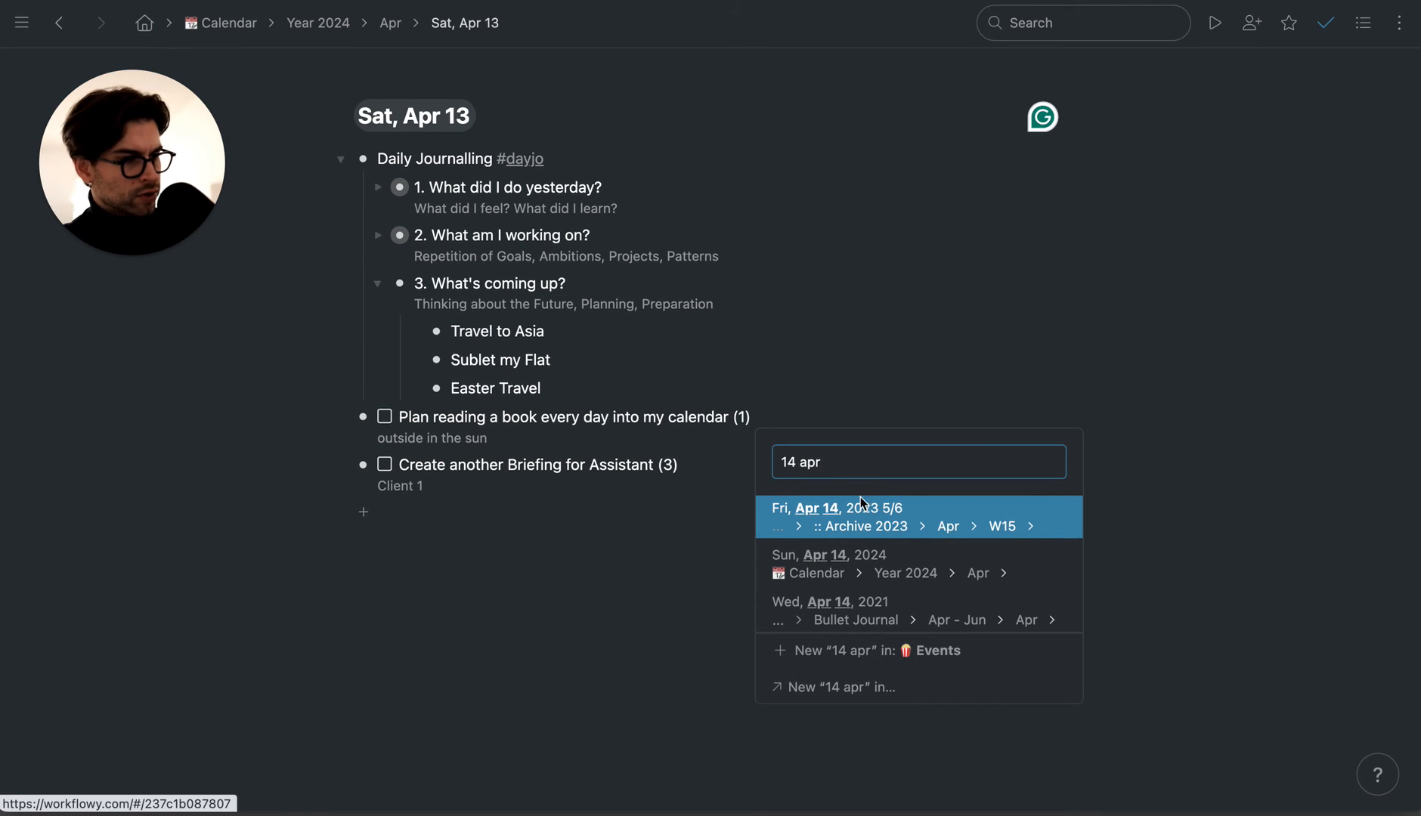
left_click(931, 566)
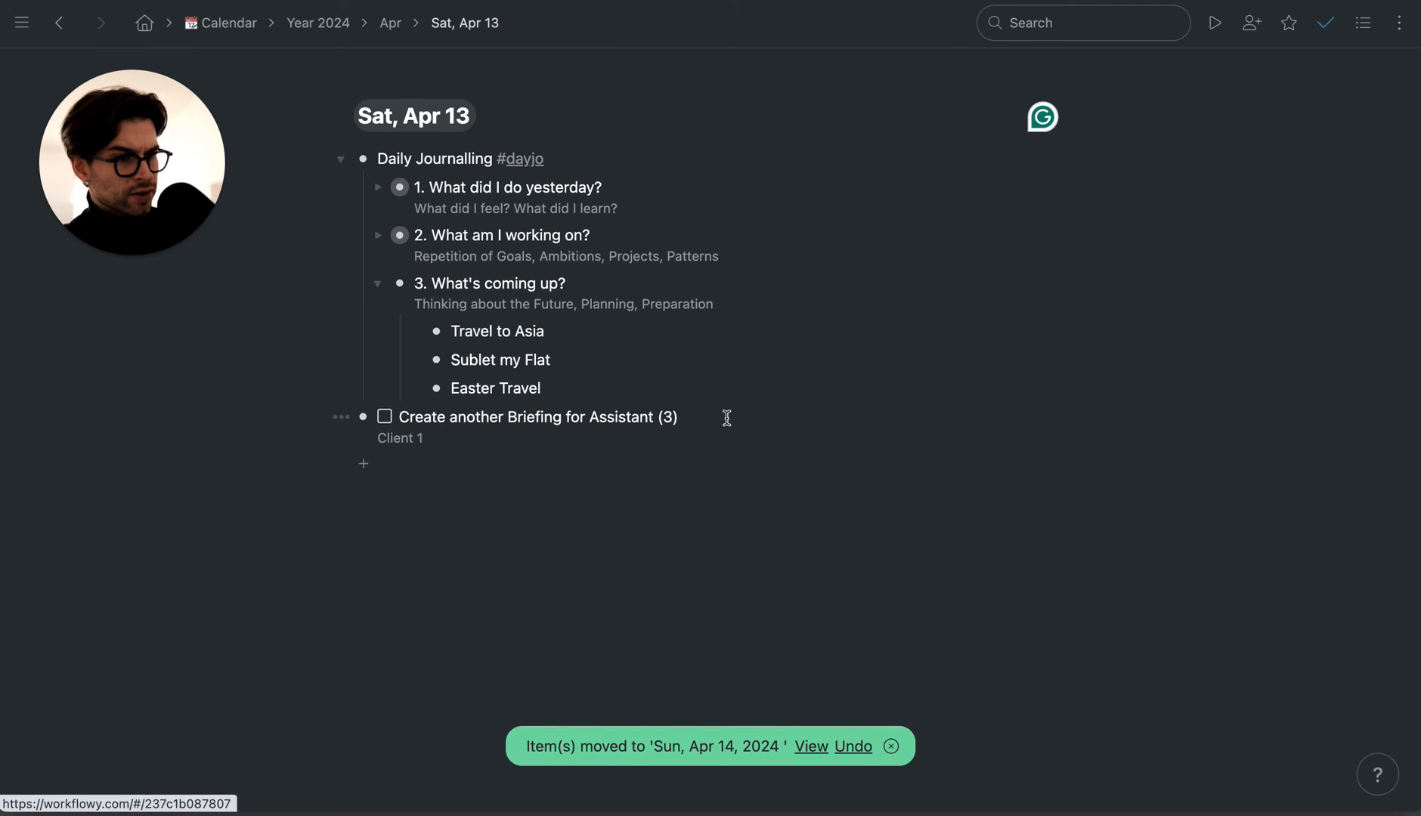
- Move the to-do "Create another Briefing for Assistant (3)" to the Thu, Mar 14, 2024 calendar page
type("/m")
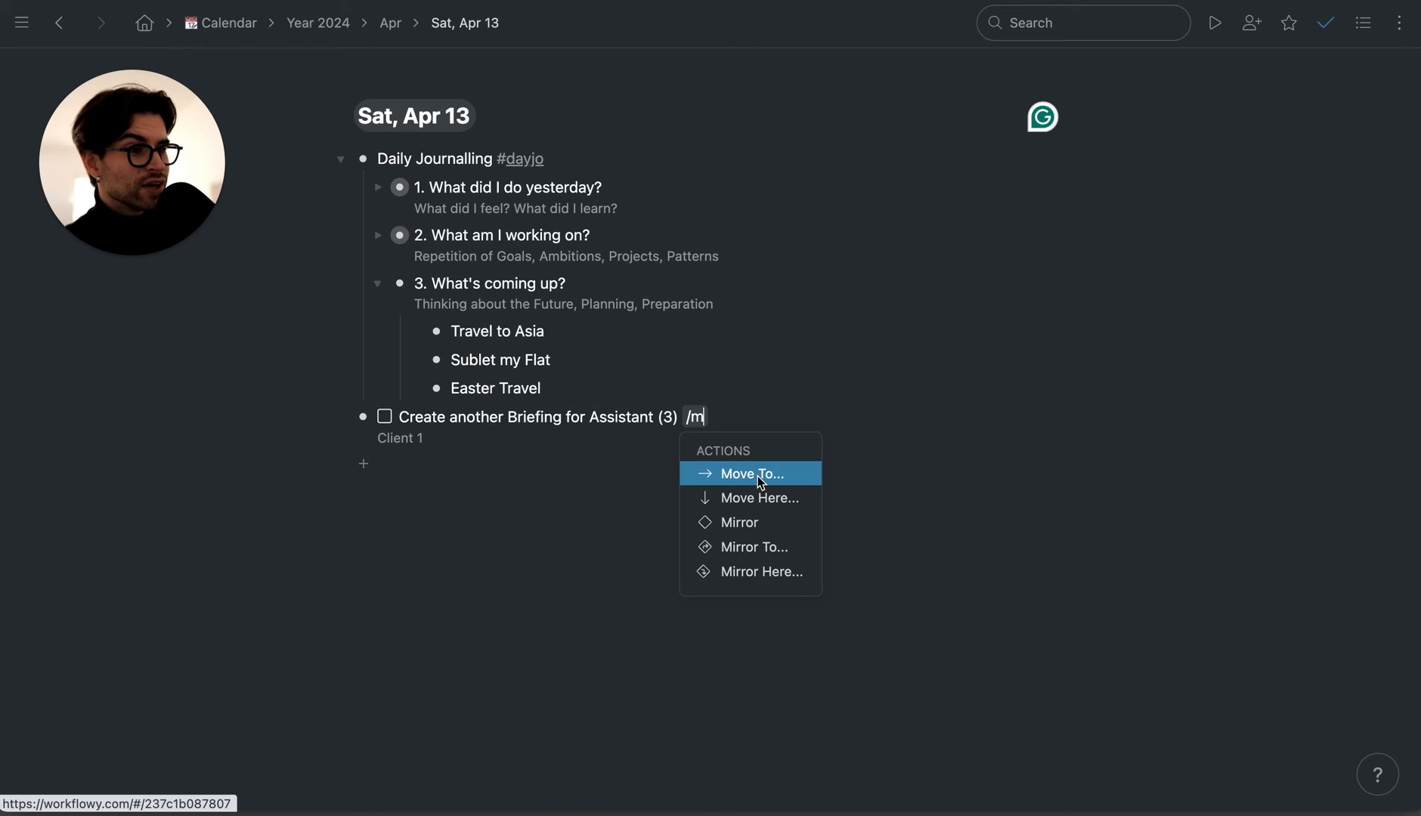
left_click(754, 475)
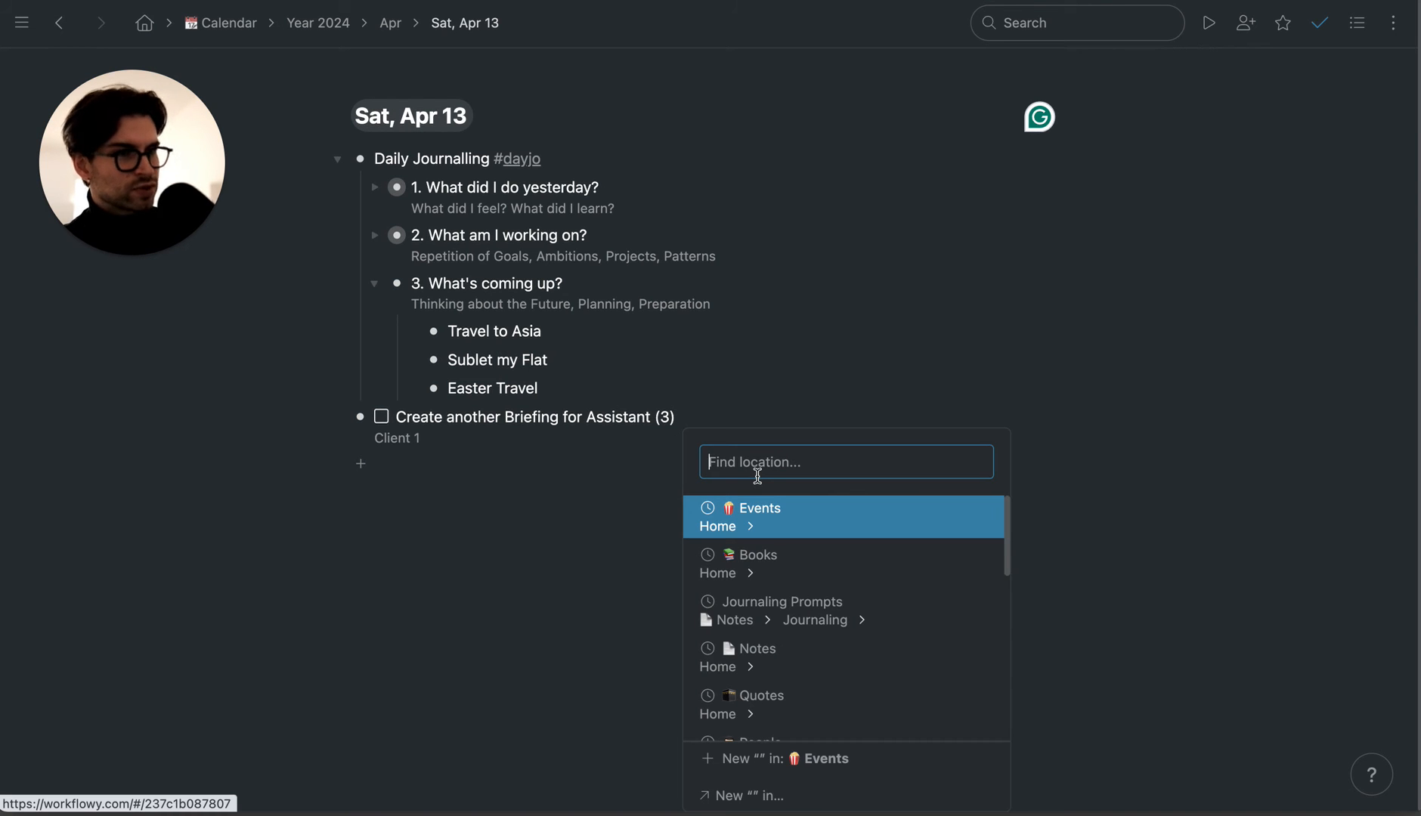
type("14 ")
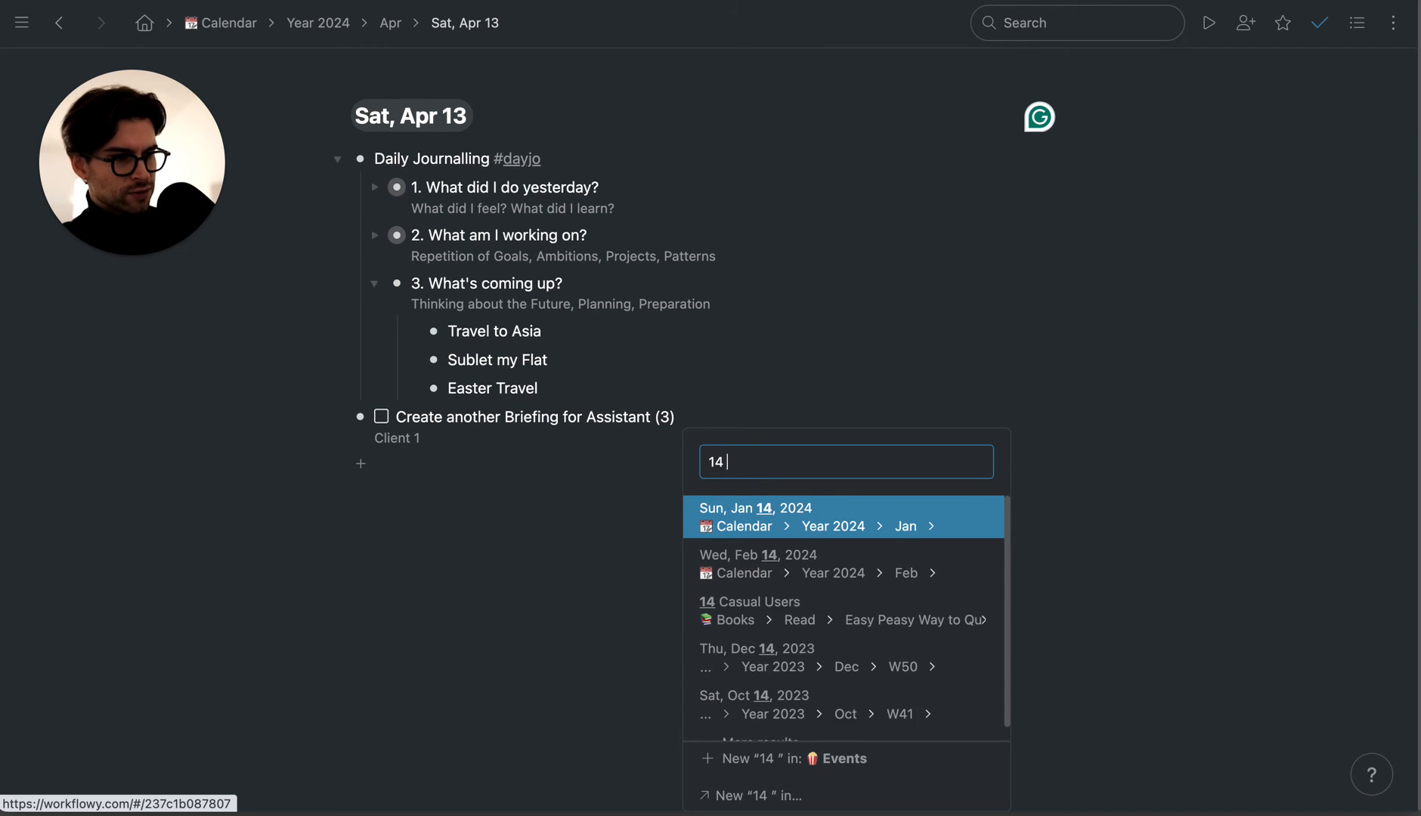
type("marc")
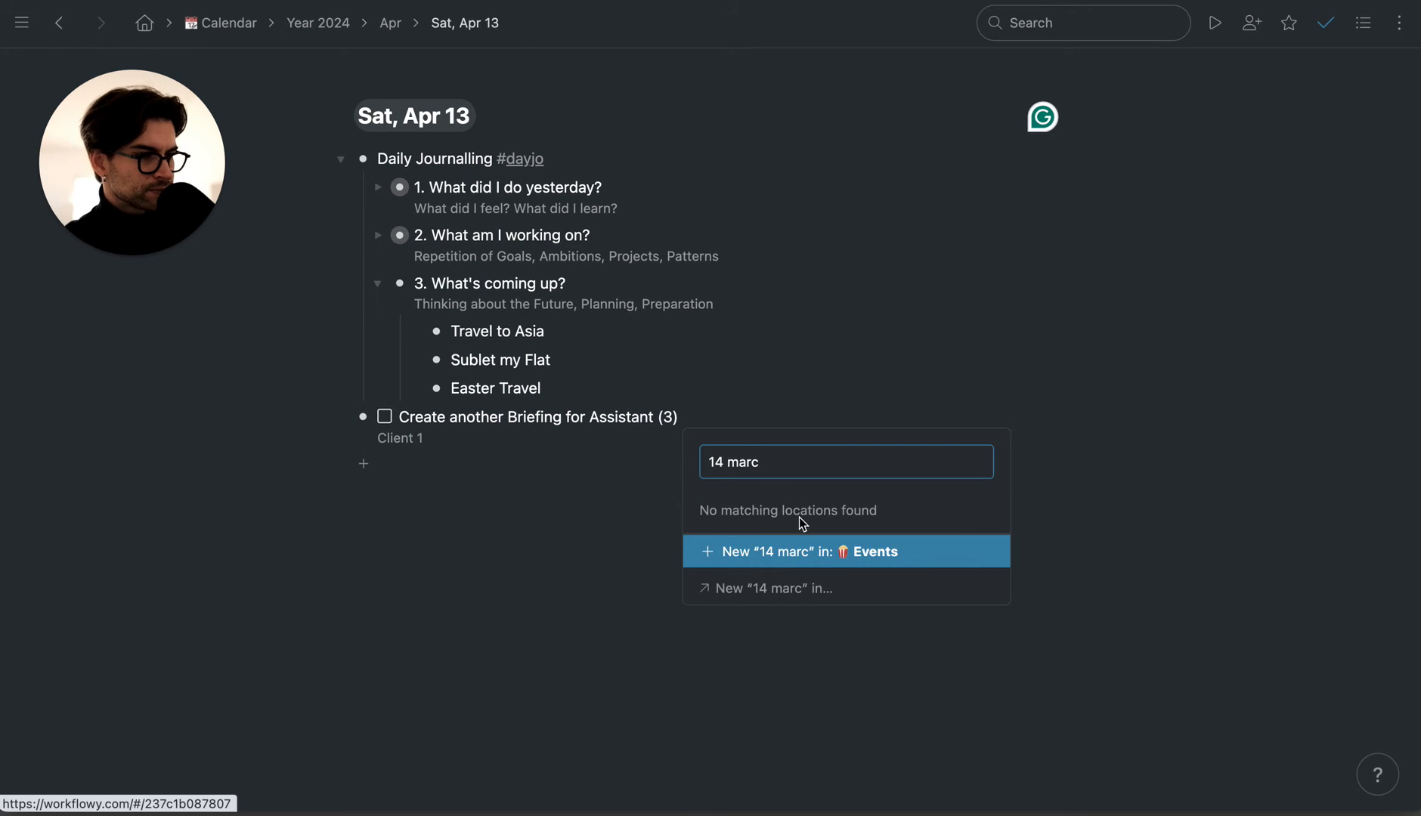
key("BackSpace")
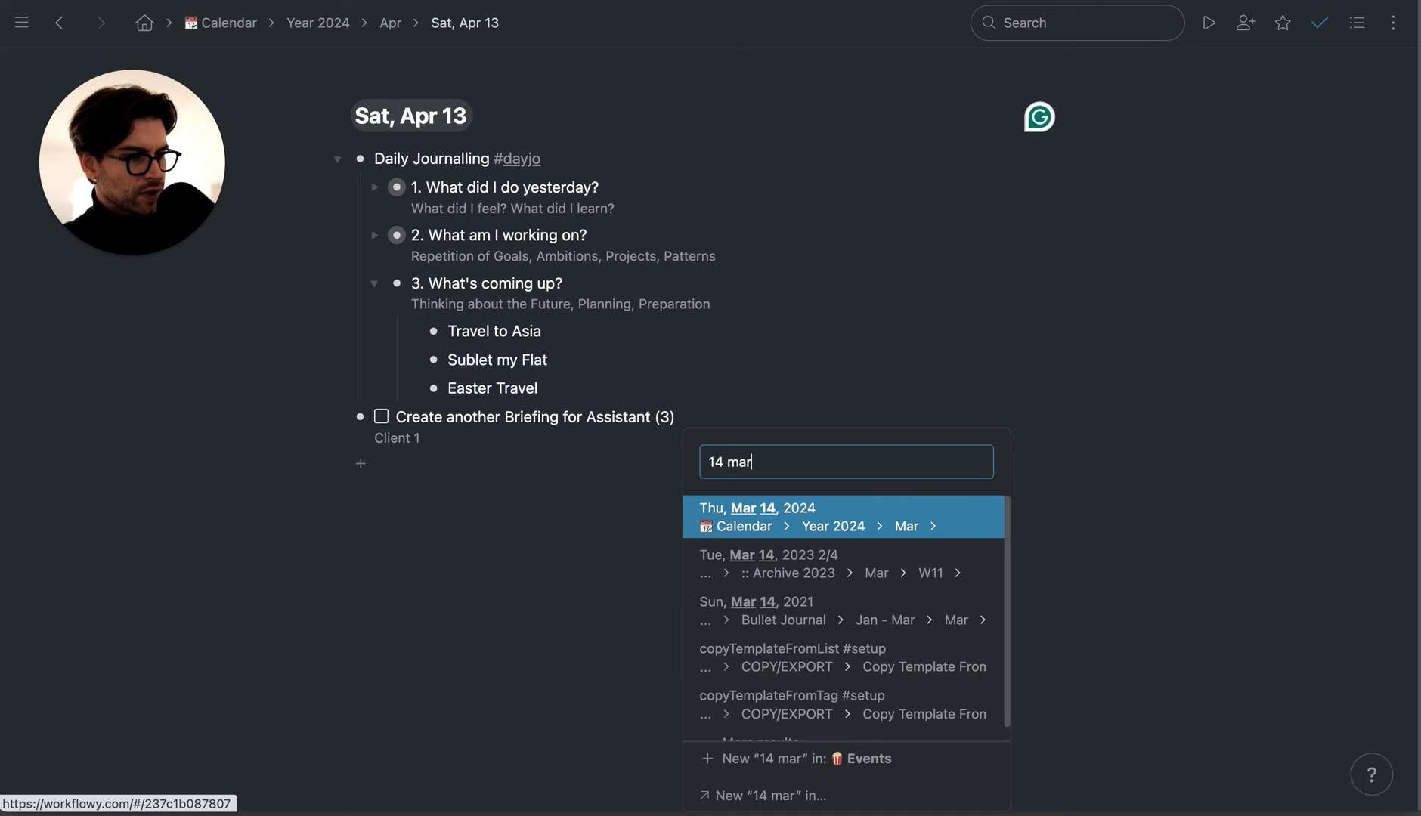
left_click(892, 521)
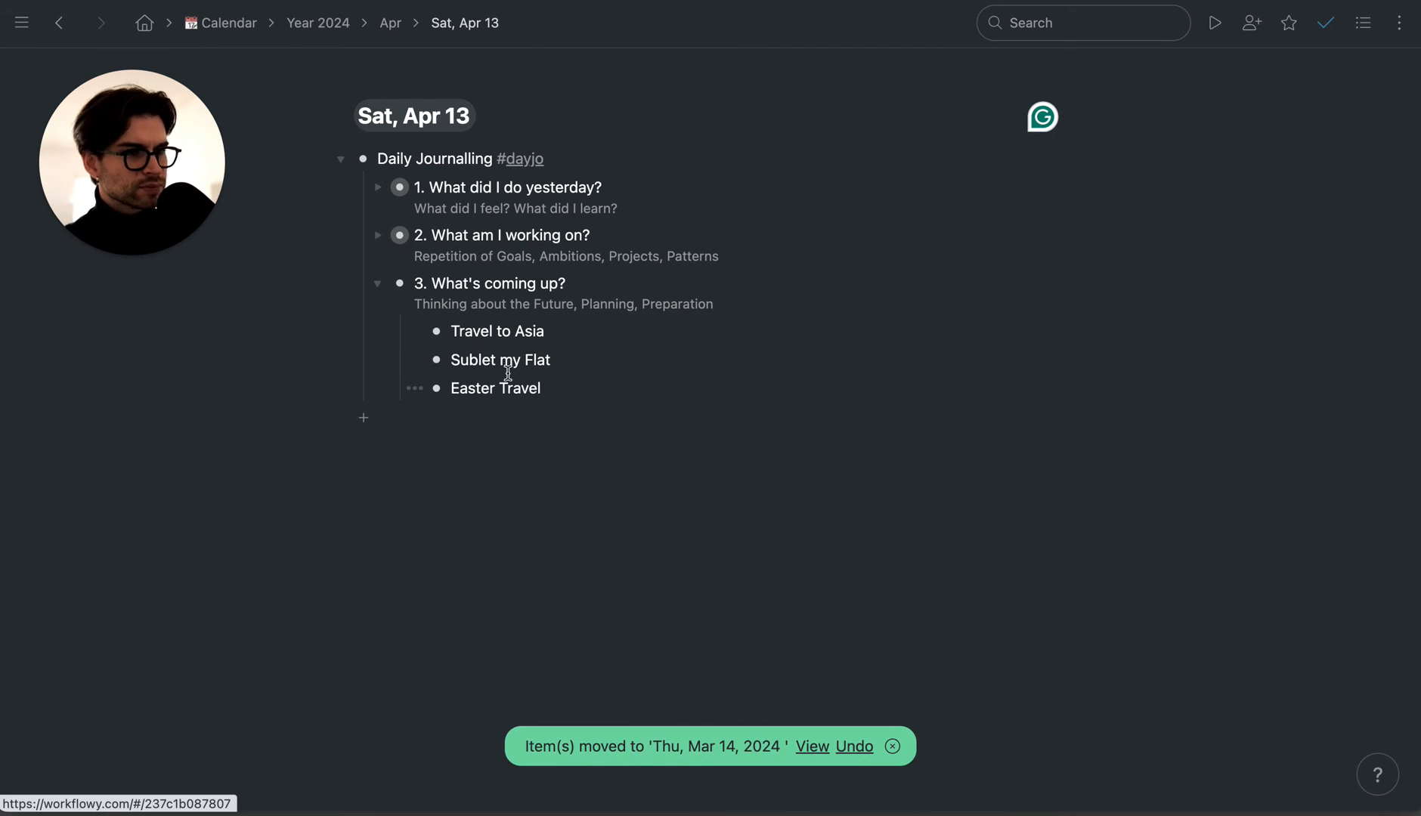
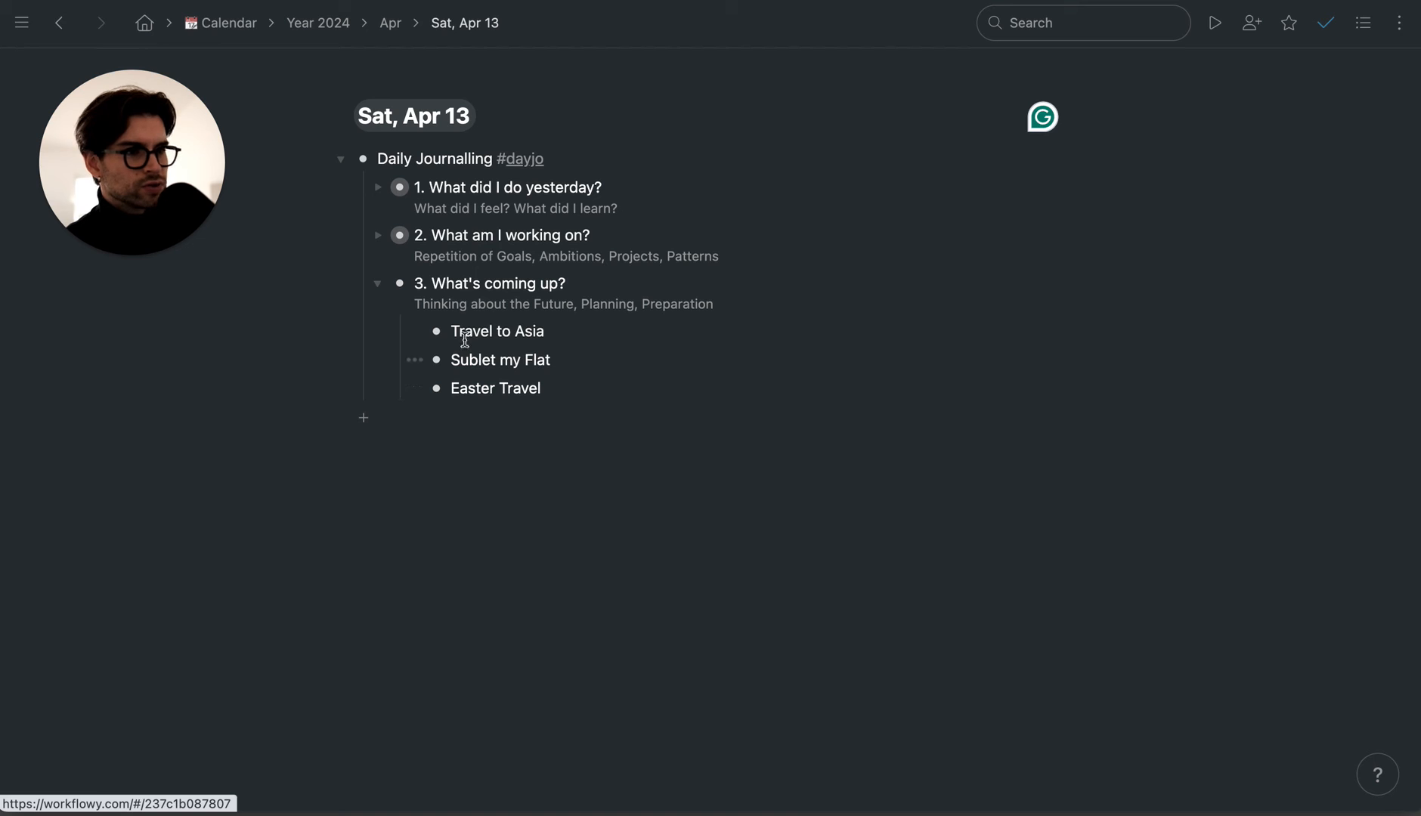
left_click(377, 285)
left_click(376, 286)
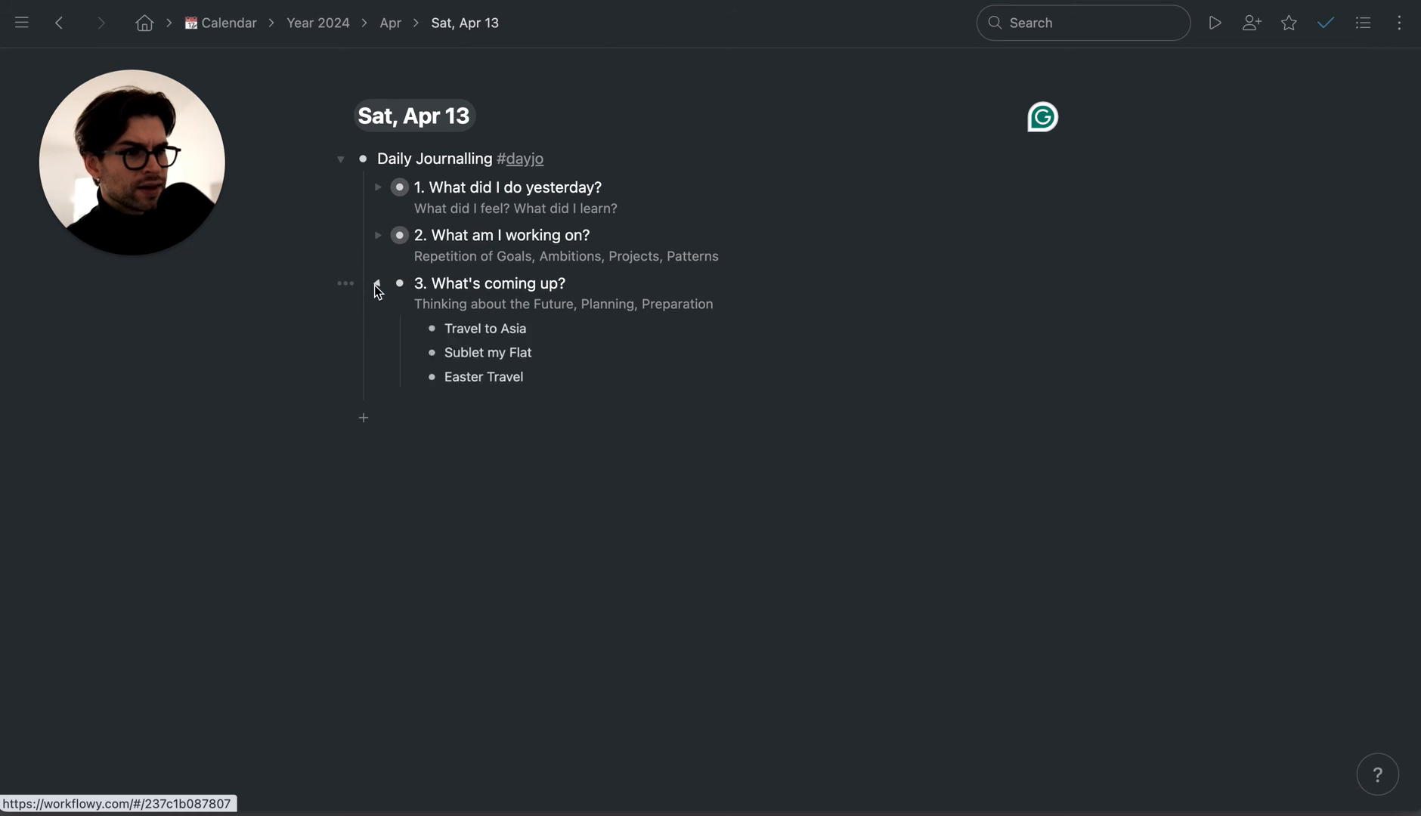
left_click(377, 285)
left_click(376, 285)
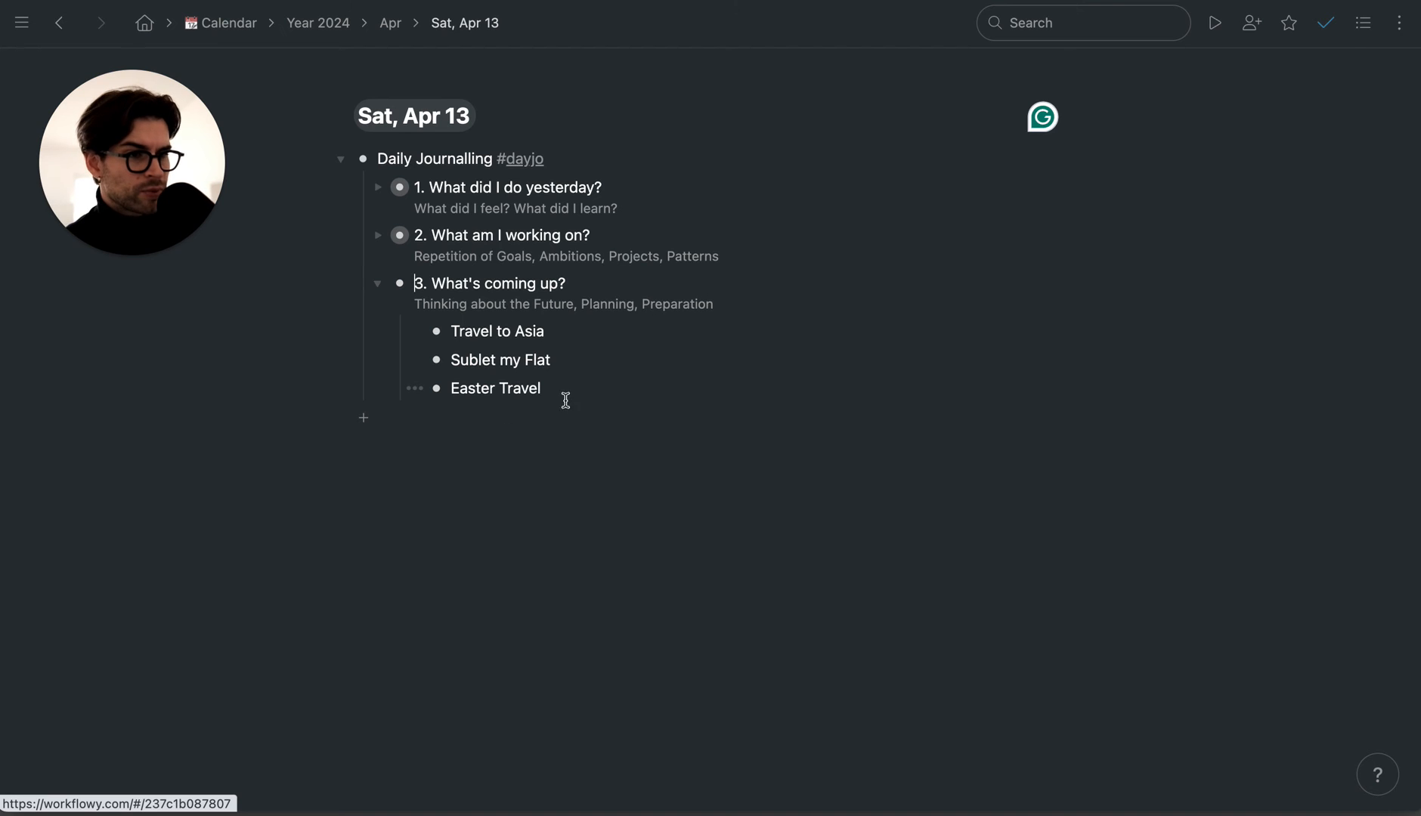
- Add a to-do item "Book Train Tickets (1)" below the Daily Journalling entry
left_click(364, 418)
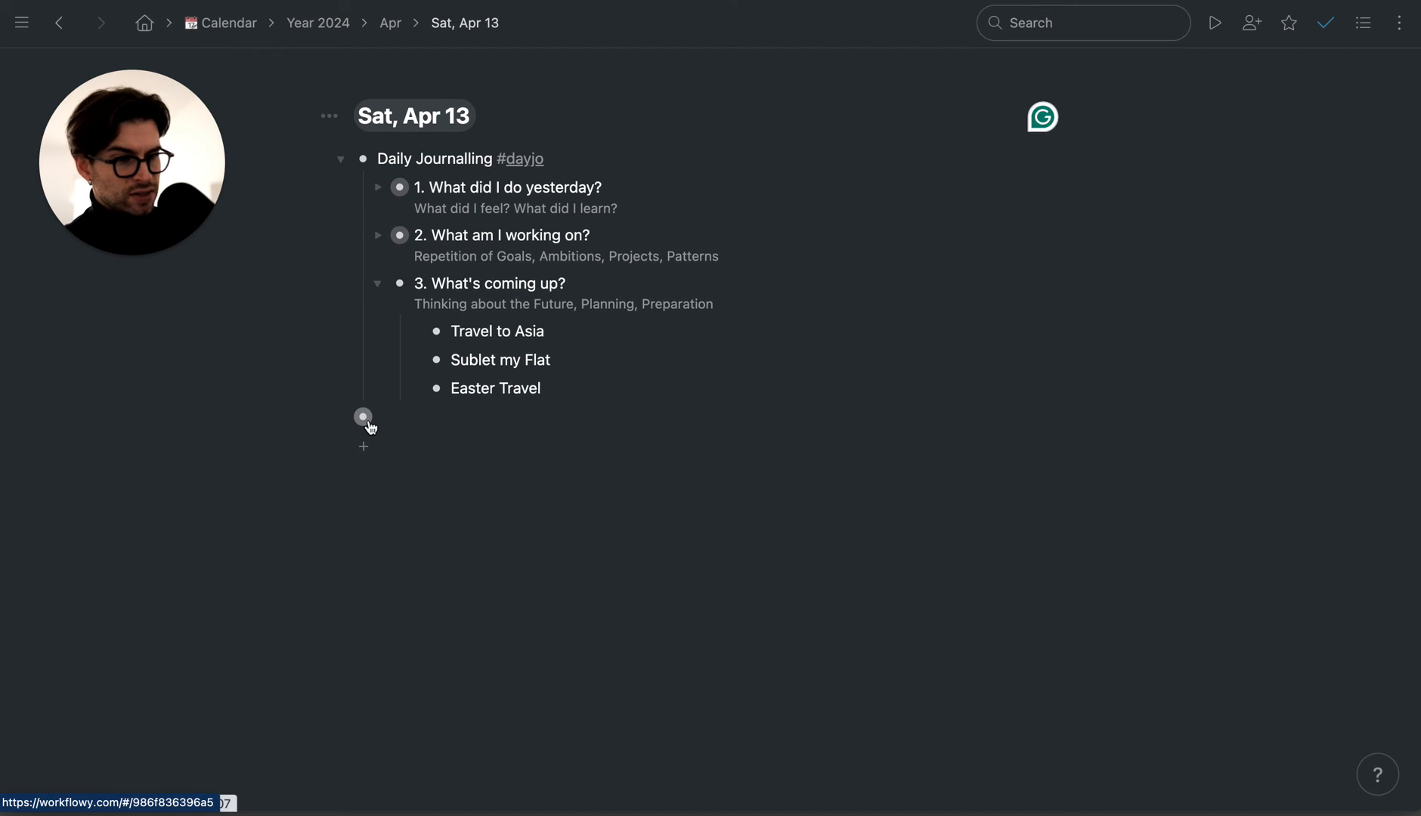
type("/to")
key("Return")
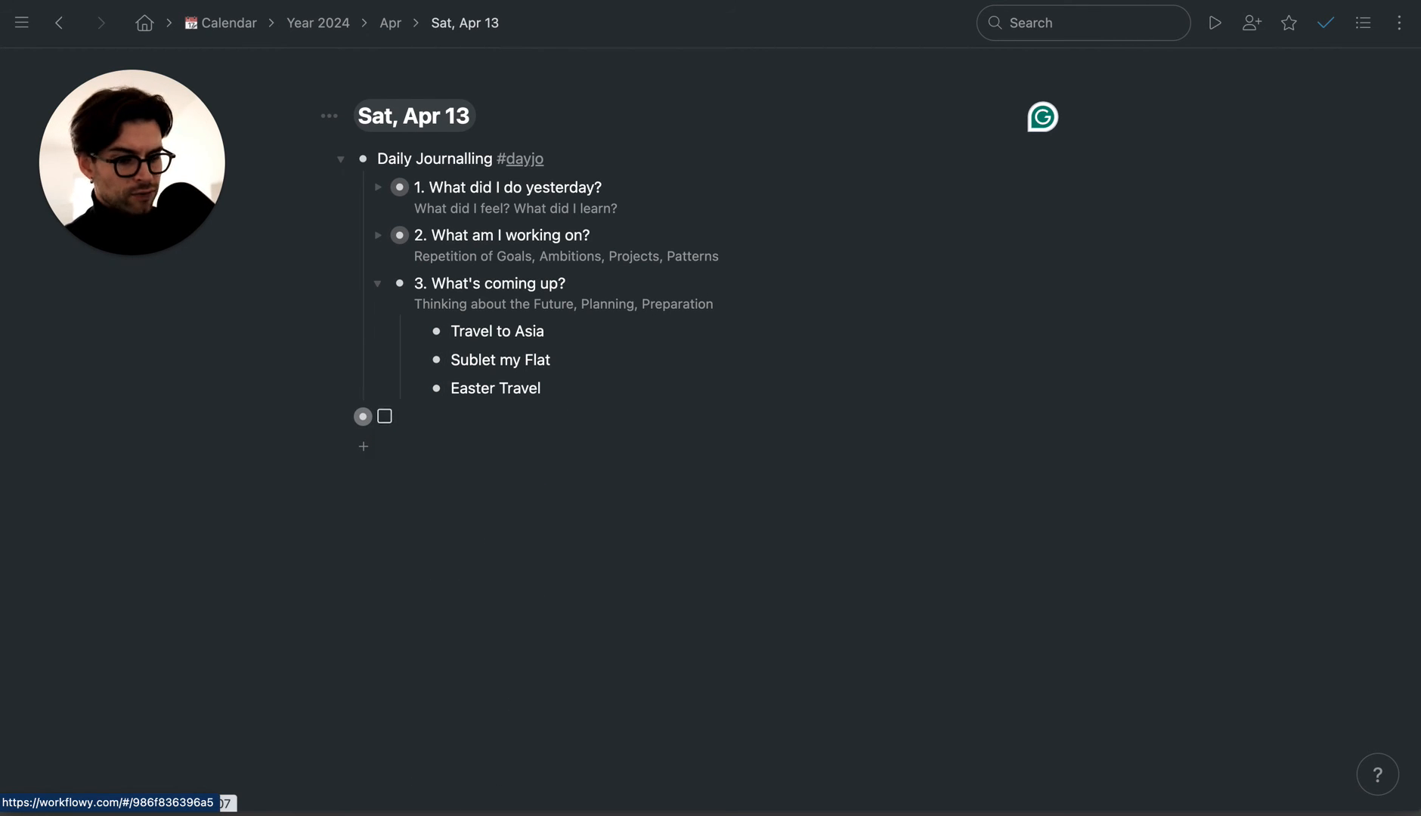
type("Book ")
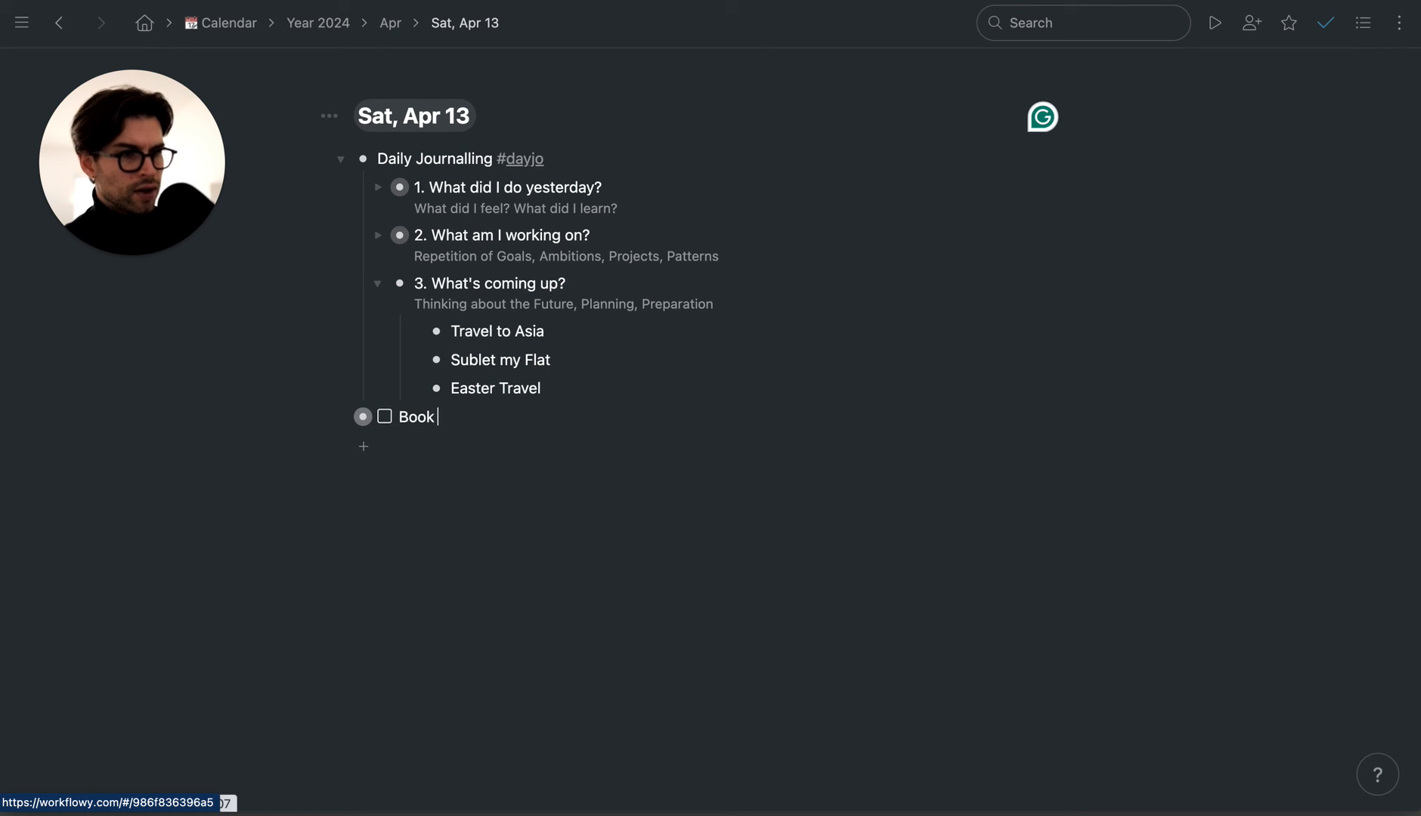
type("Train Tickets")
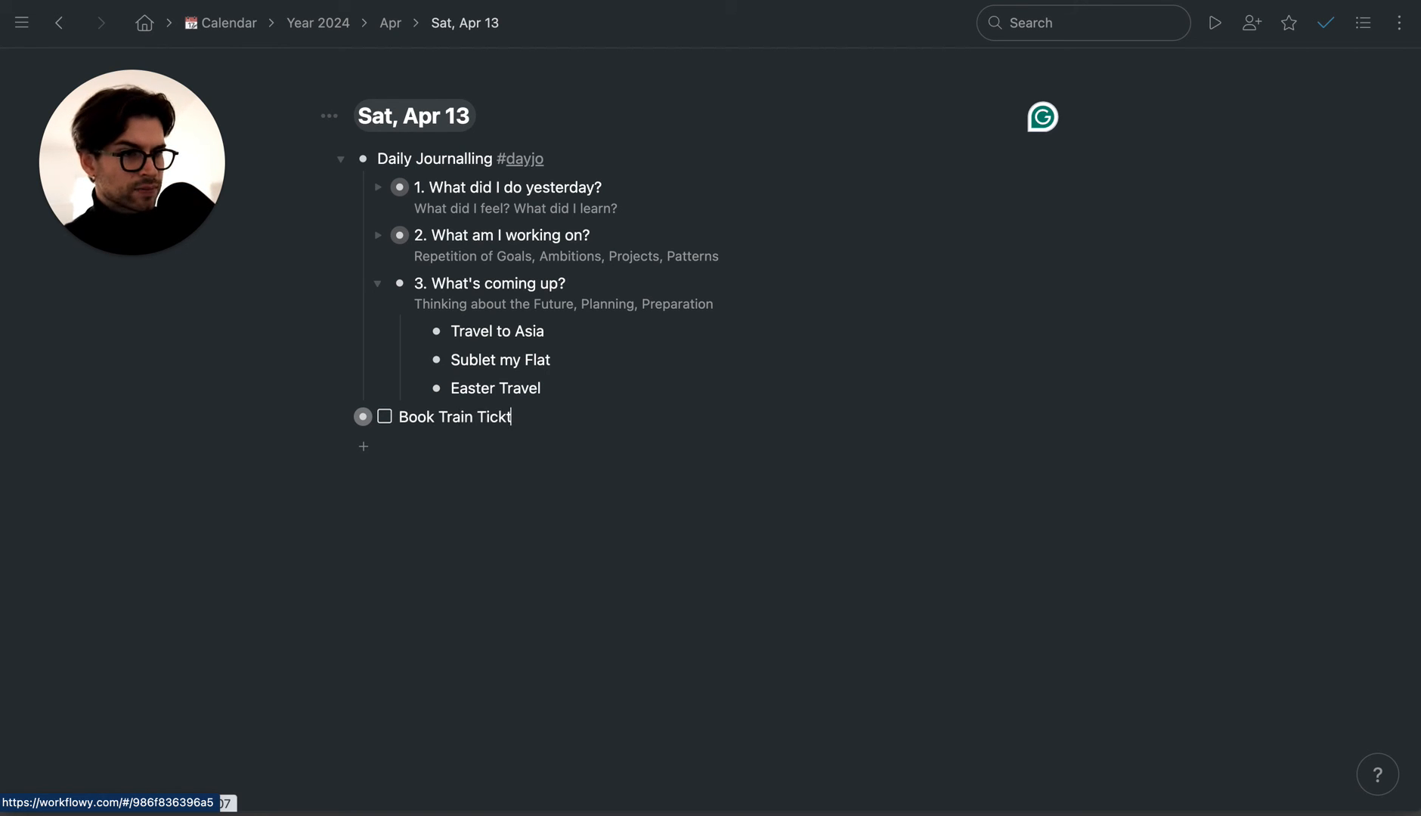
type(" (1)")
- Add a second to-do "Sublet my Flat (3)" below "Book Train Tickets (1)"
key("Return")
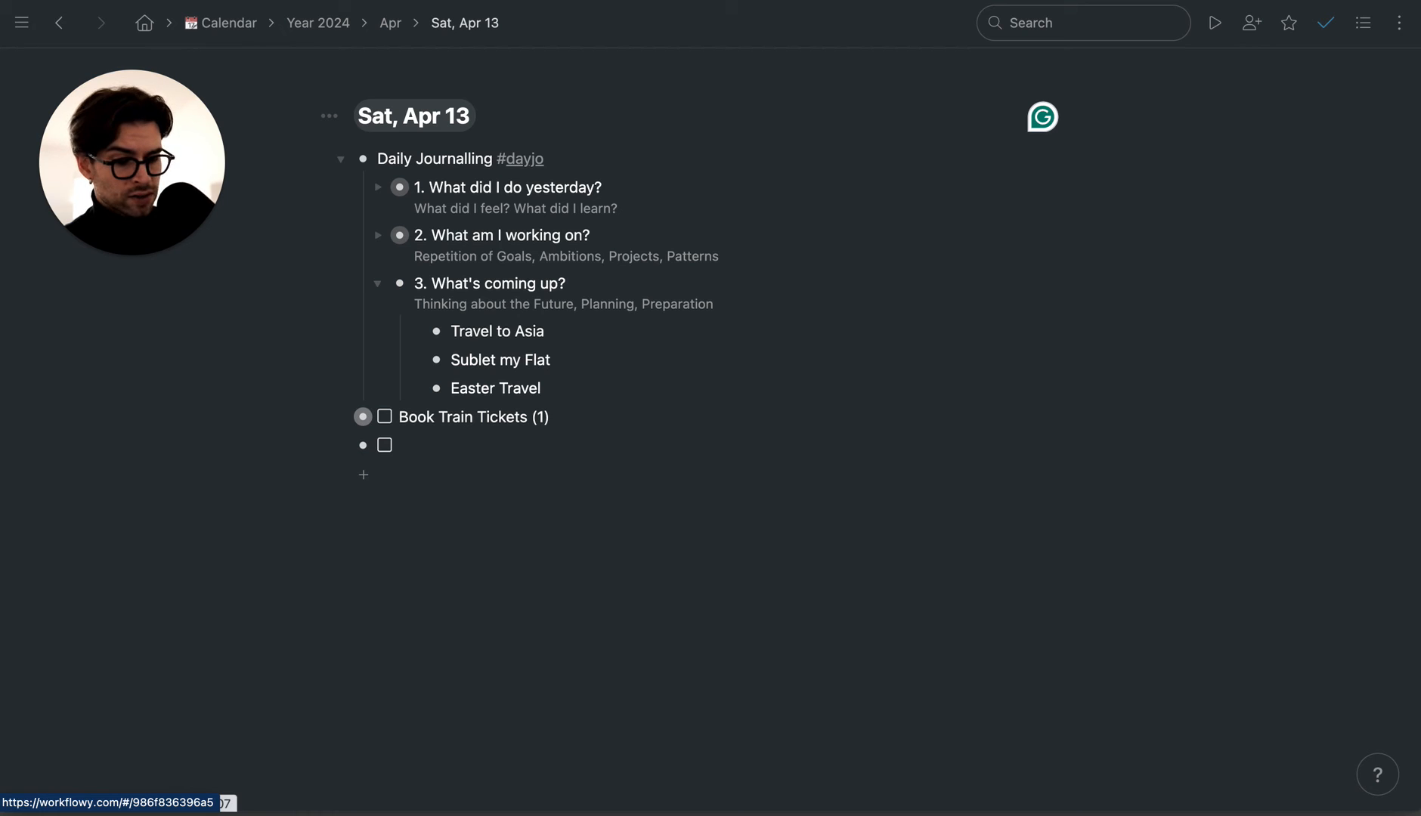
type("Suble")
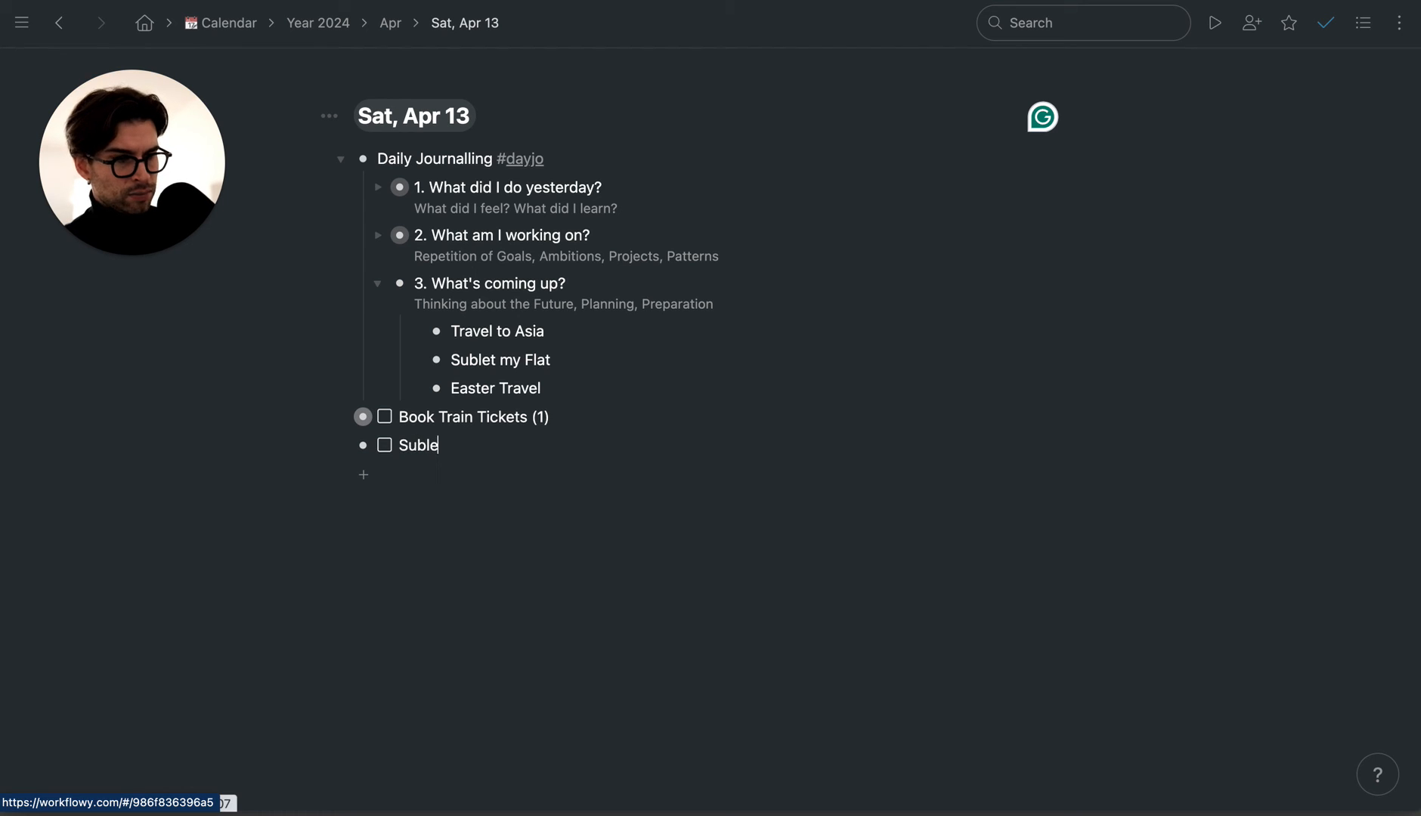
type("t my Flat (1)")
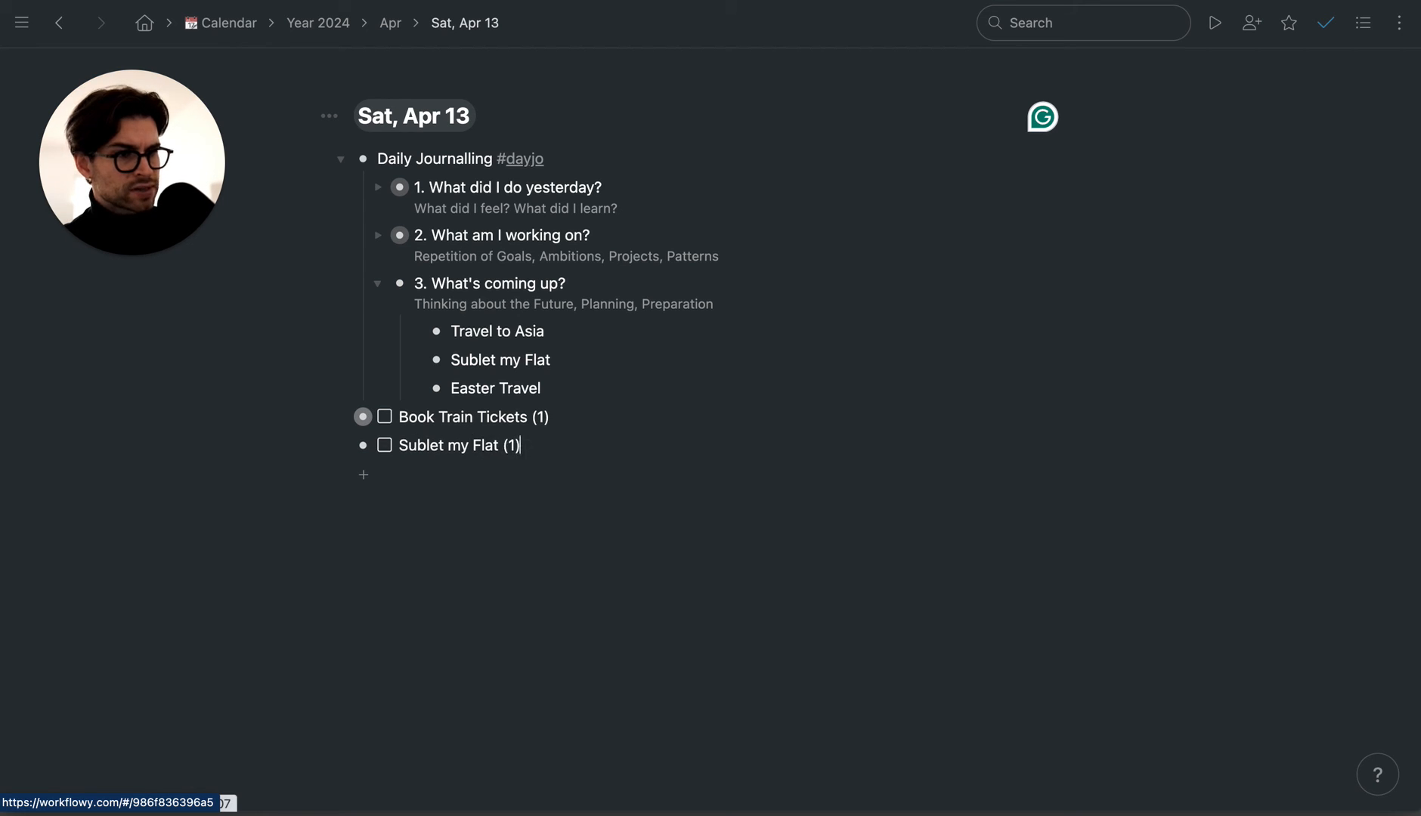
key("BackSpace")
key("BackSpace")
type("2")
key("BackSpace")
type("3)")
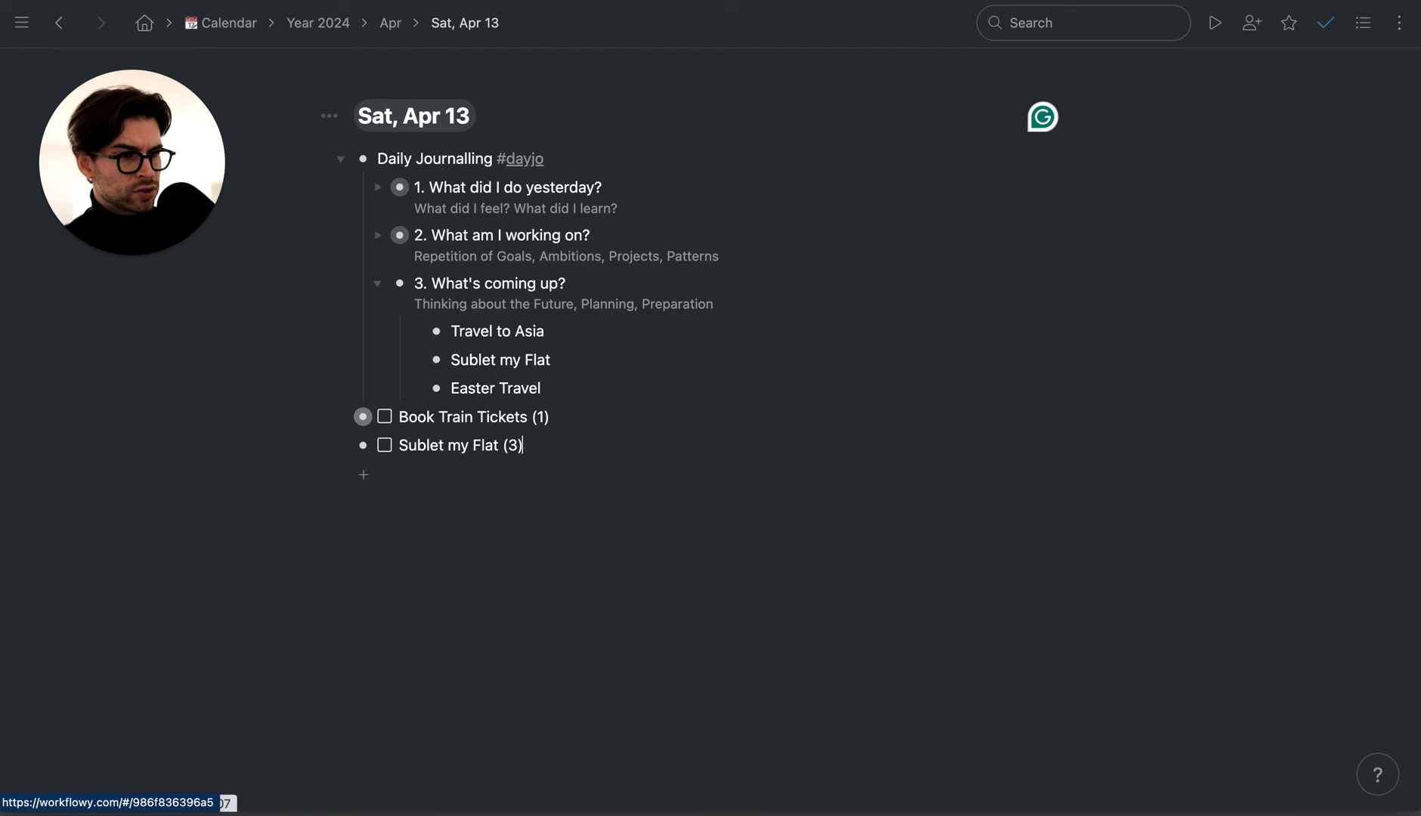
- Add the nested to-do "Taking images of my flat (1)" under "Sublet my Flat (3)"
key("Return")
key("Tab")
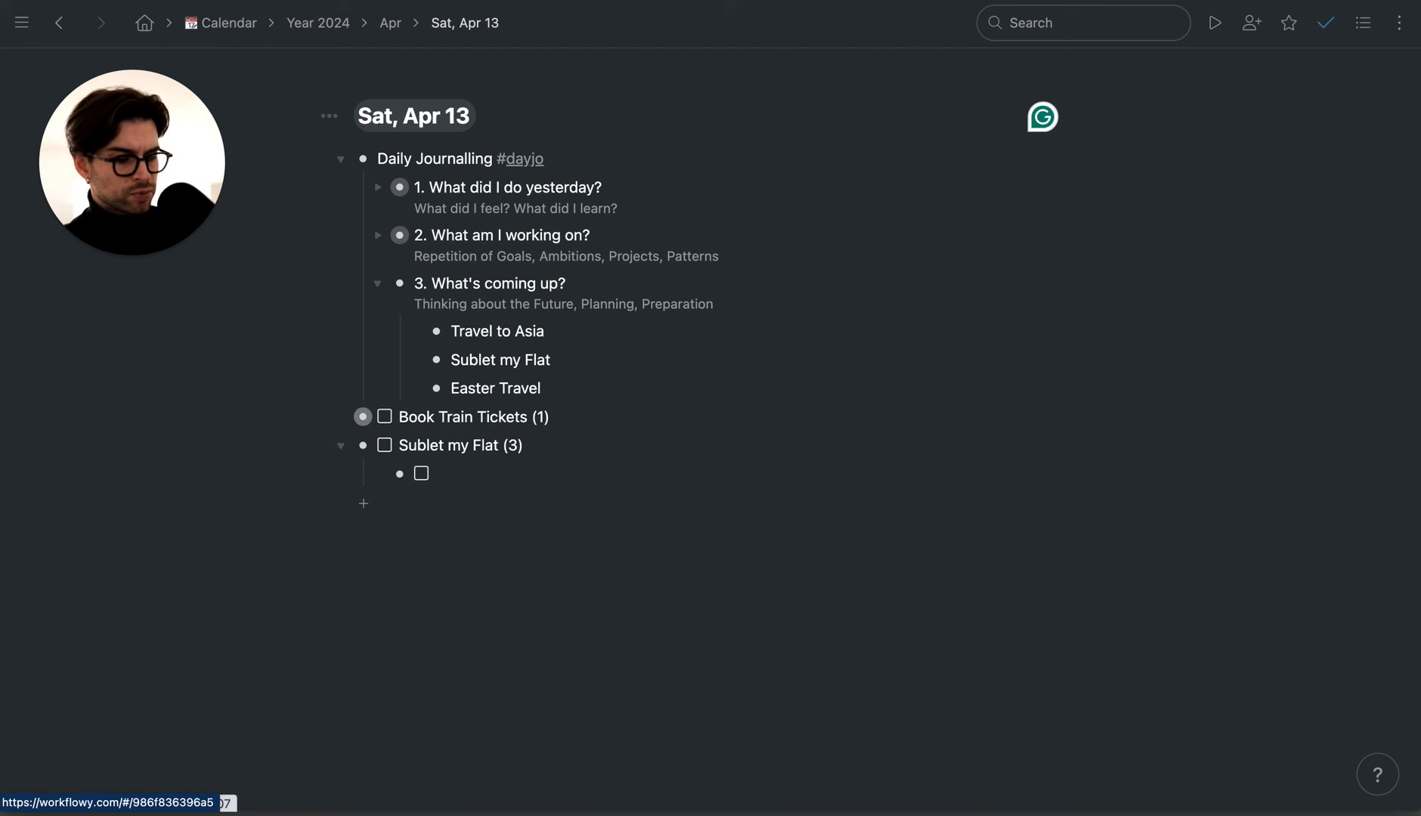
type("Taking images of my ")
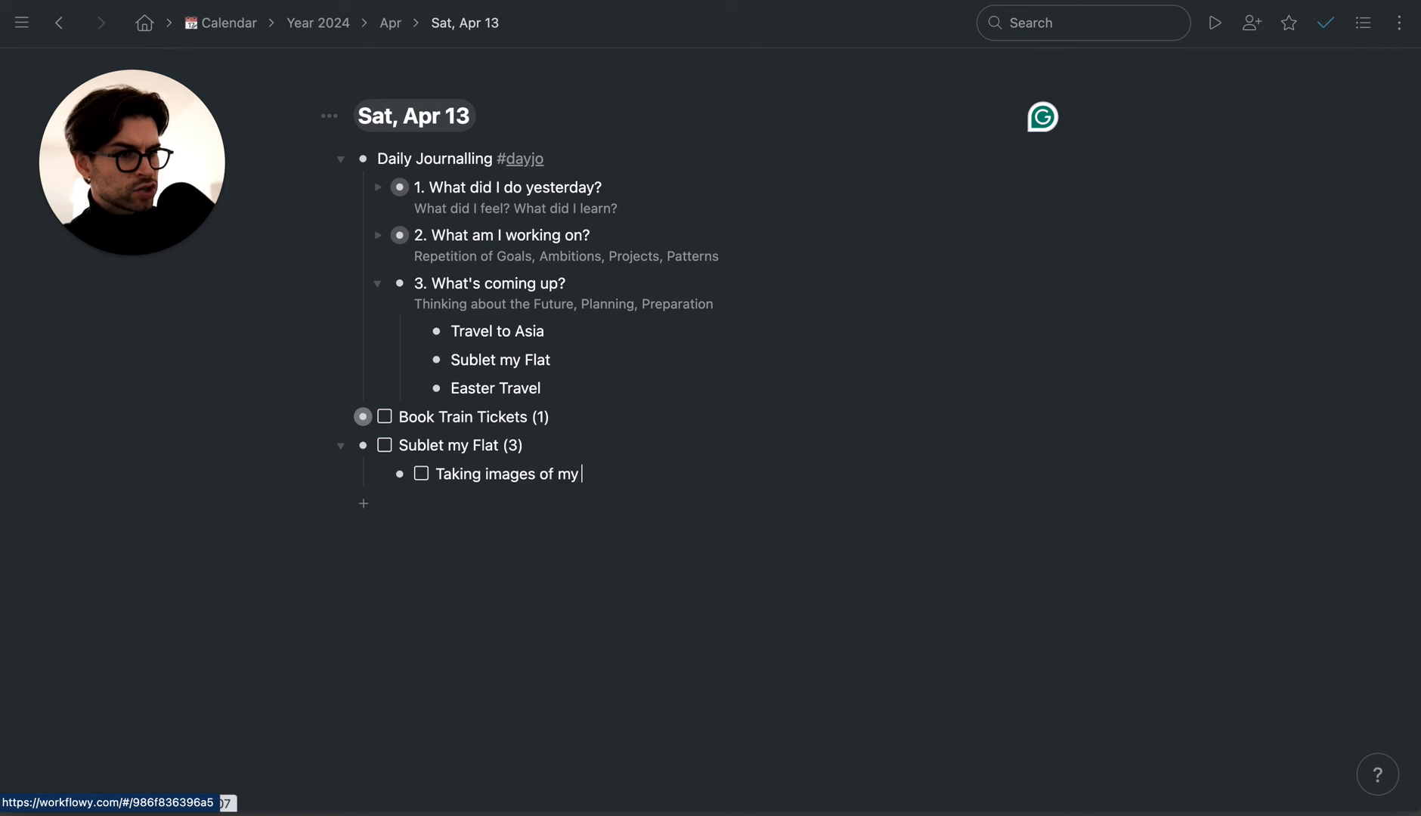
type("flat")
key("Return")
key("BackSpace")
type("(1)")
- Add the nested to-do "Creating a Collage of these images (1)" below "Taking images of my flat (1)"
key("Return")
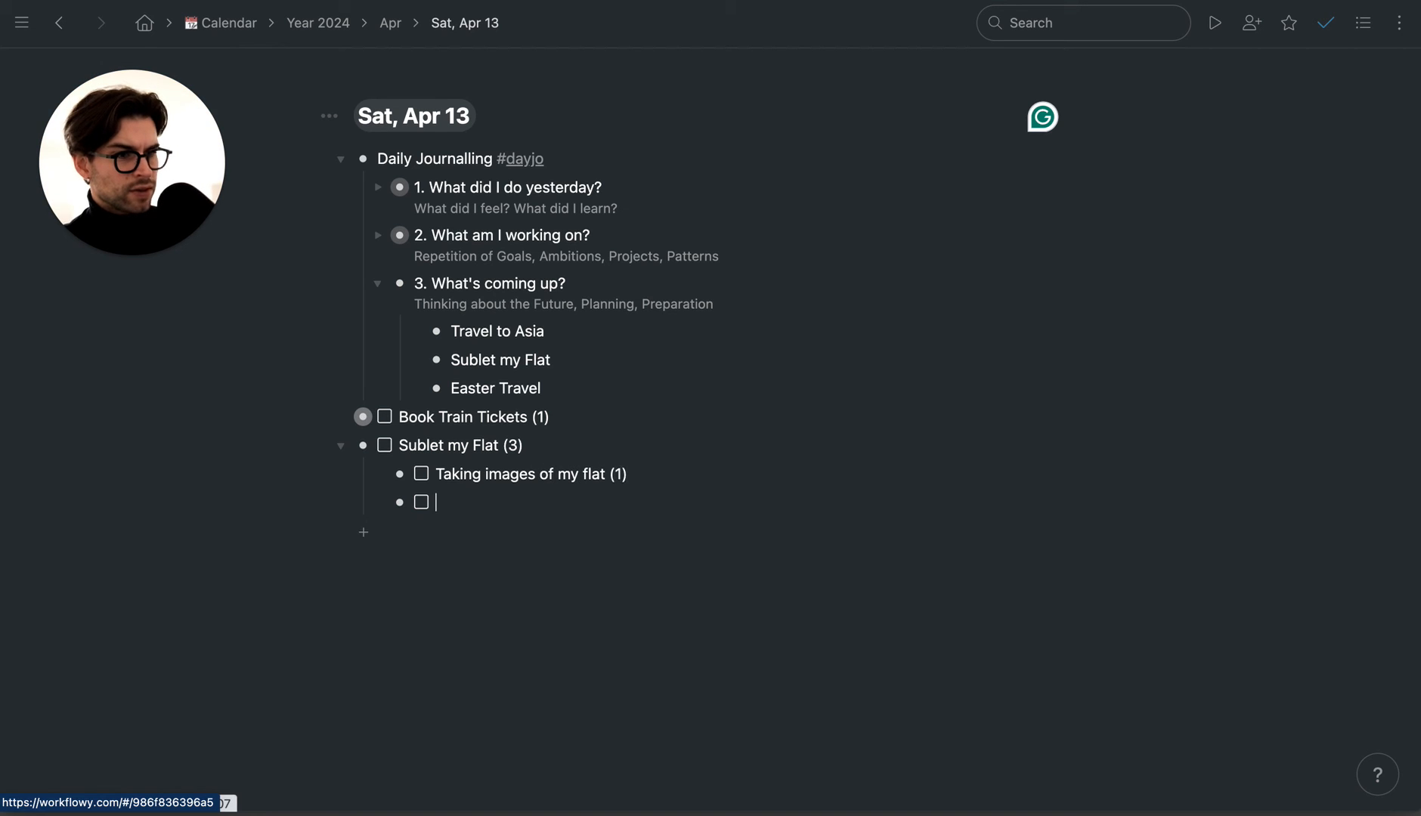
type("Creating a")
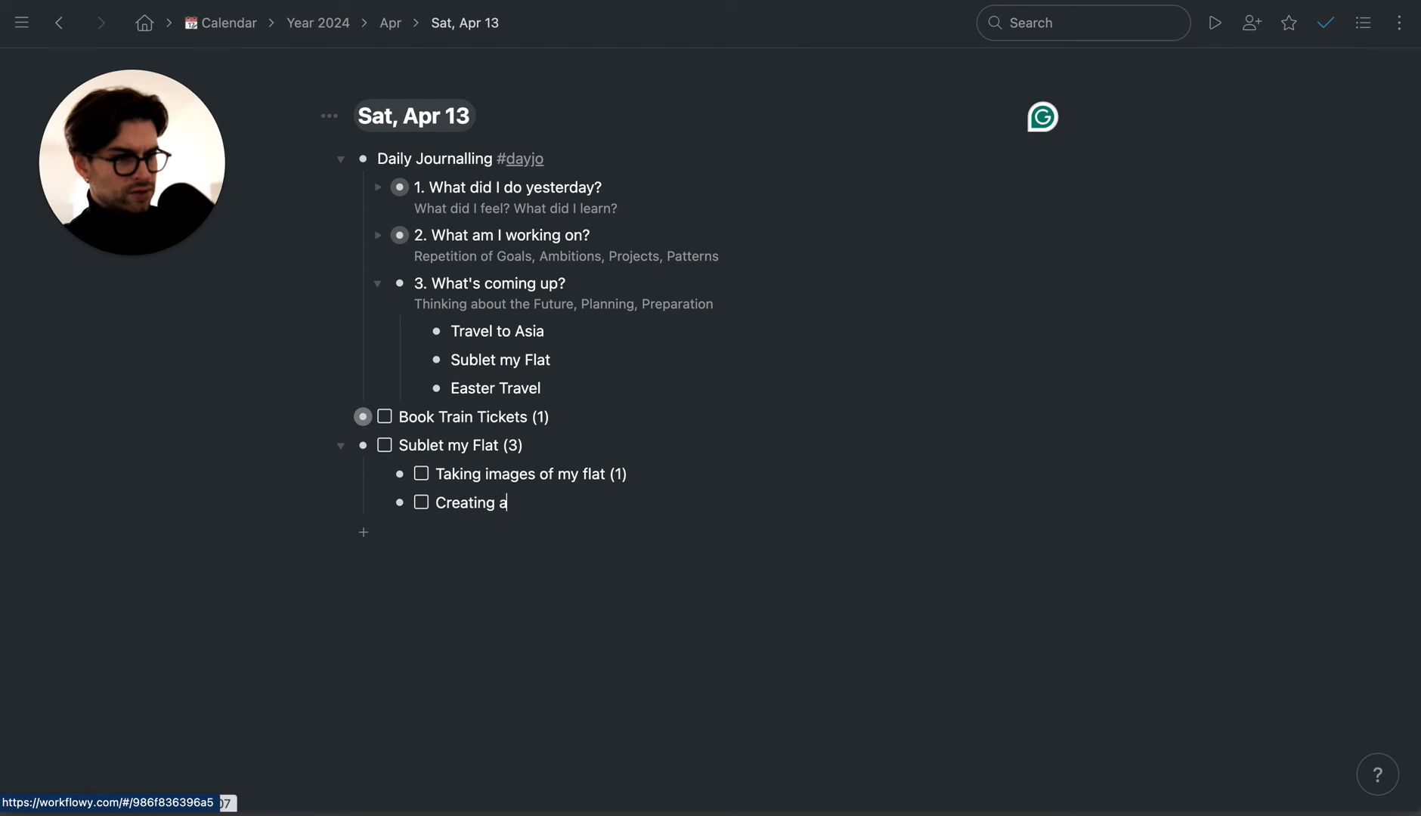
type(" Collage of the")
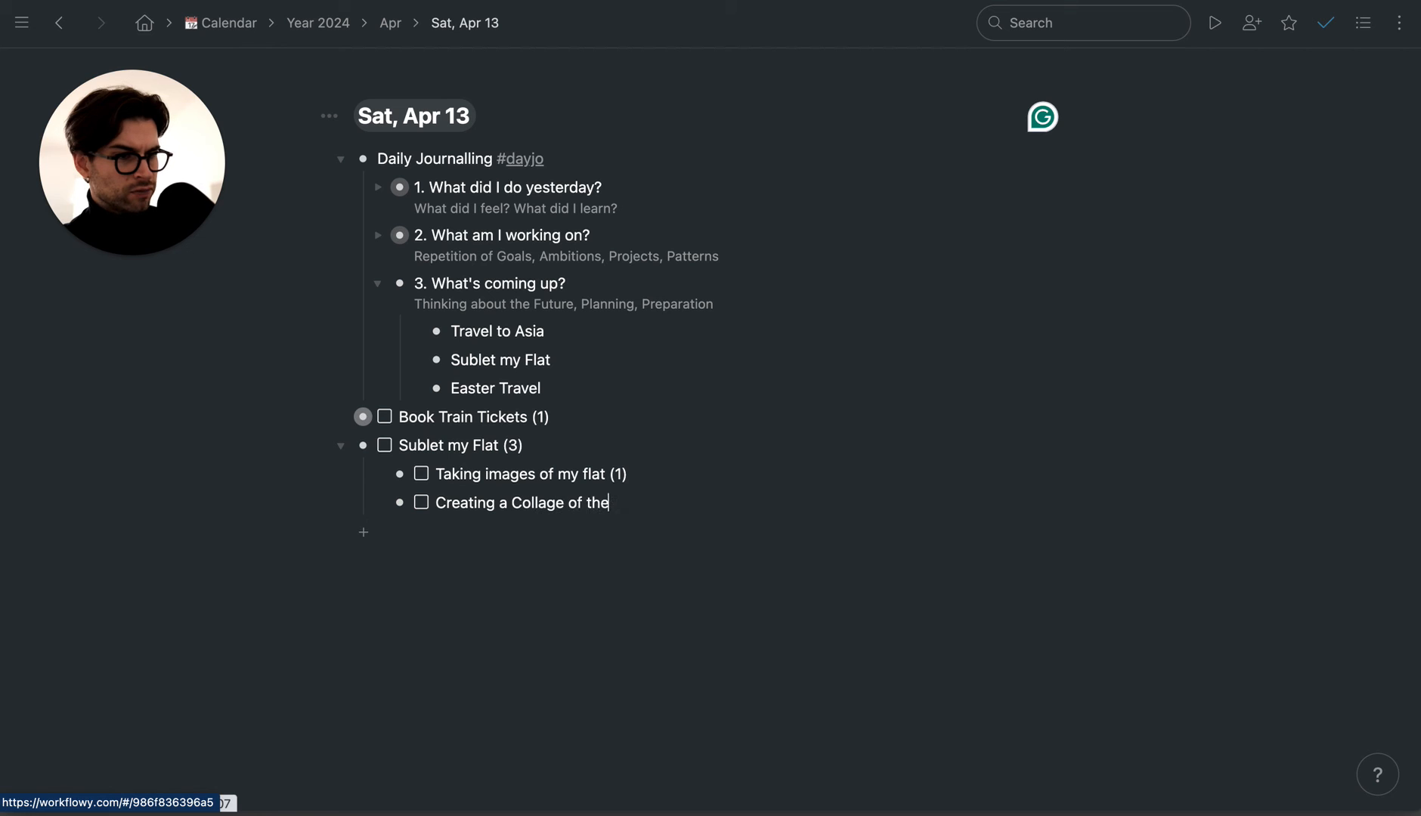
type("se images (1)")
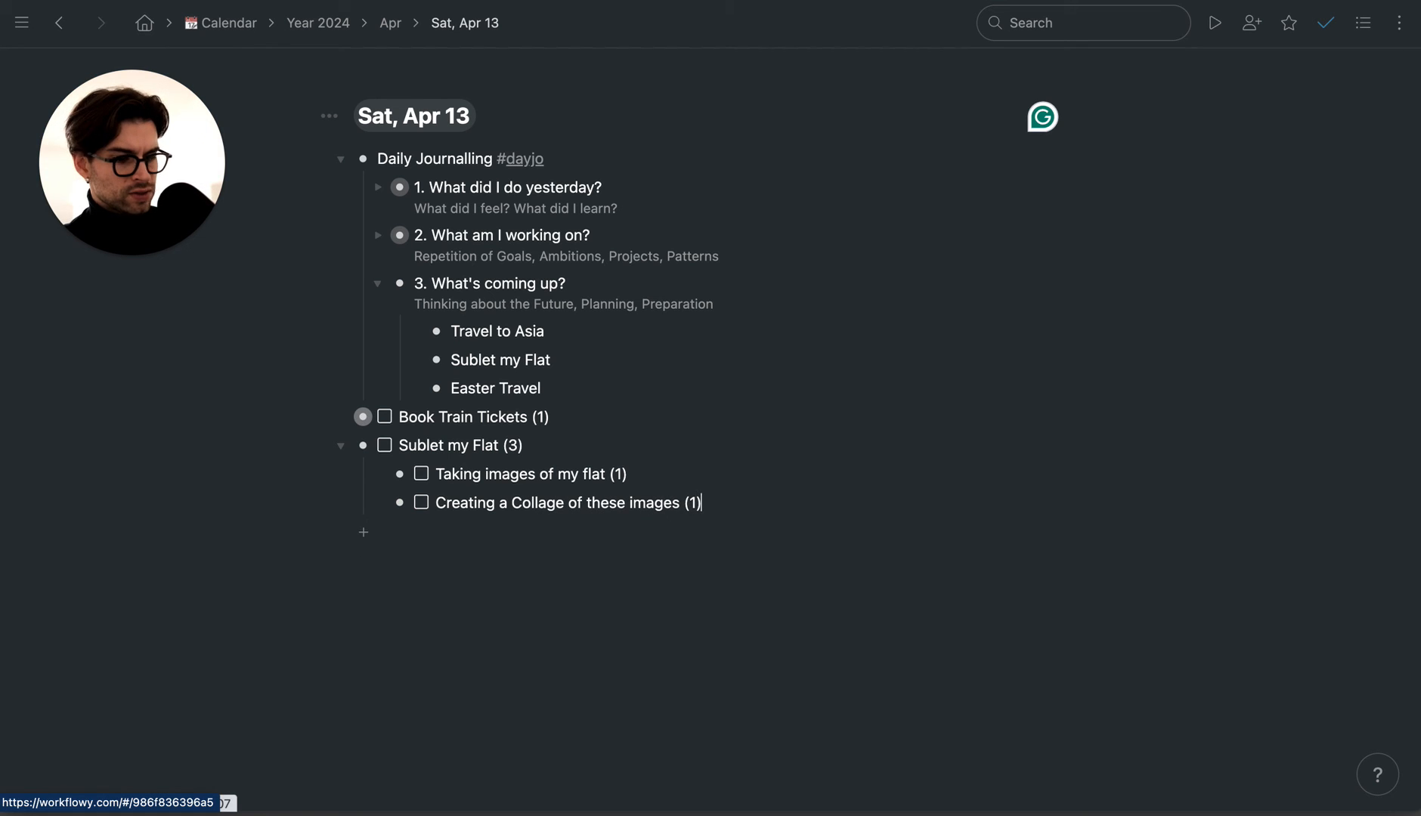
- Add the nested to-do "Adding the info (1)" below "Creating a Collage of these images (1)"
key("Return")
type("Adding the ")
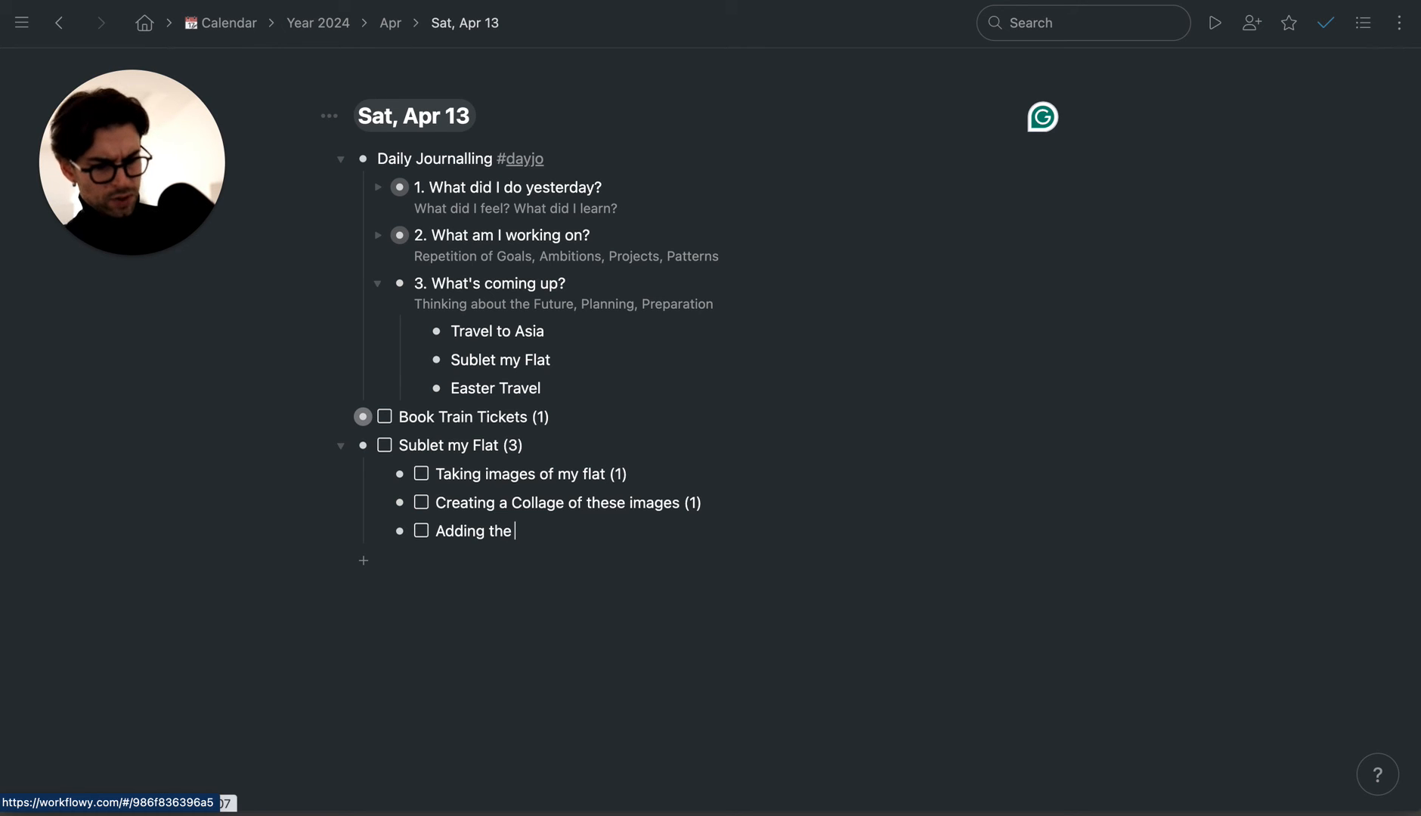
type("info ")
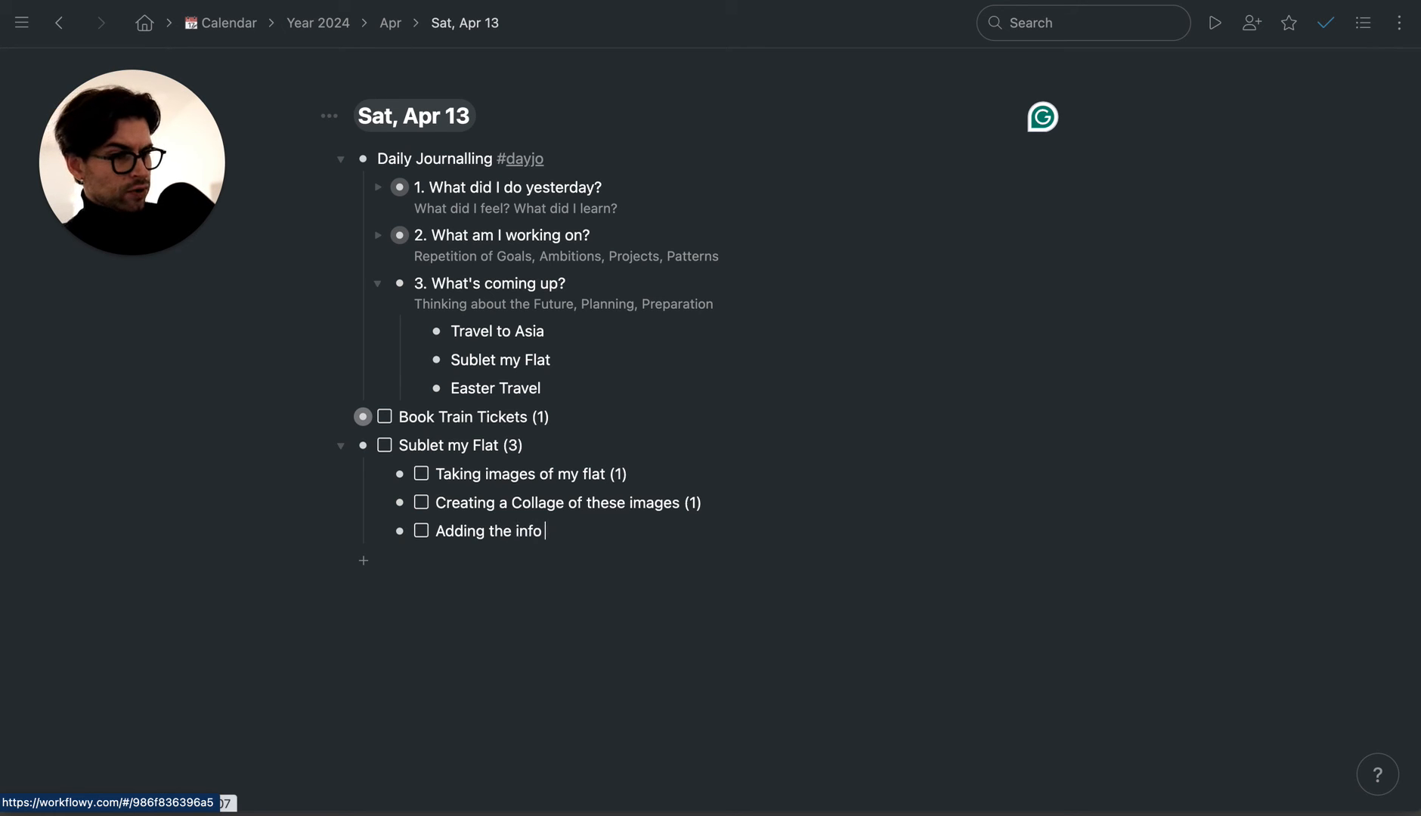
type("(1)")
key("BackSpace")
key("BackSpace")
key("BackSpace")
type("(1)")
- Add the nested to-do "Posting on Instagram (1)" below "Adding the info (1)"
key("Return")
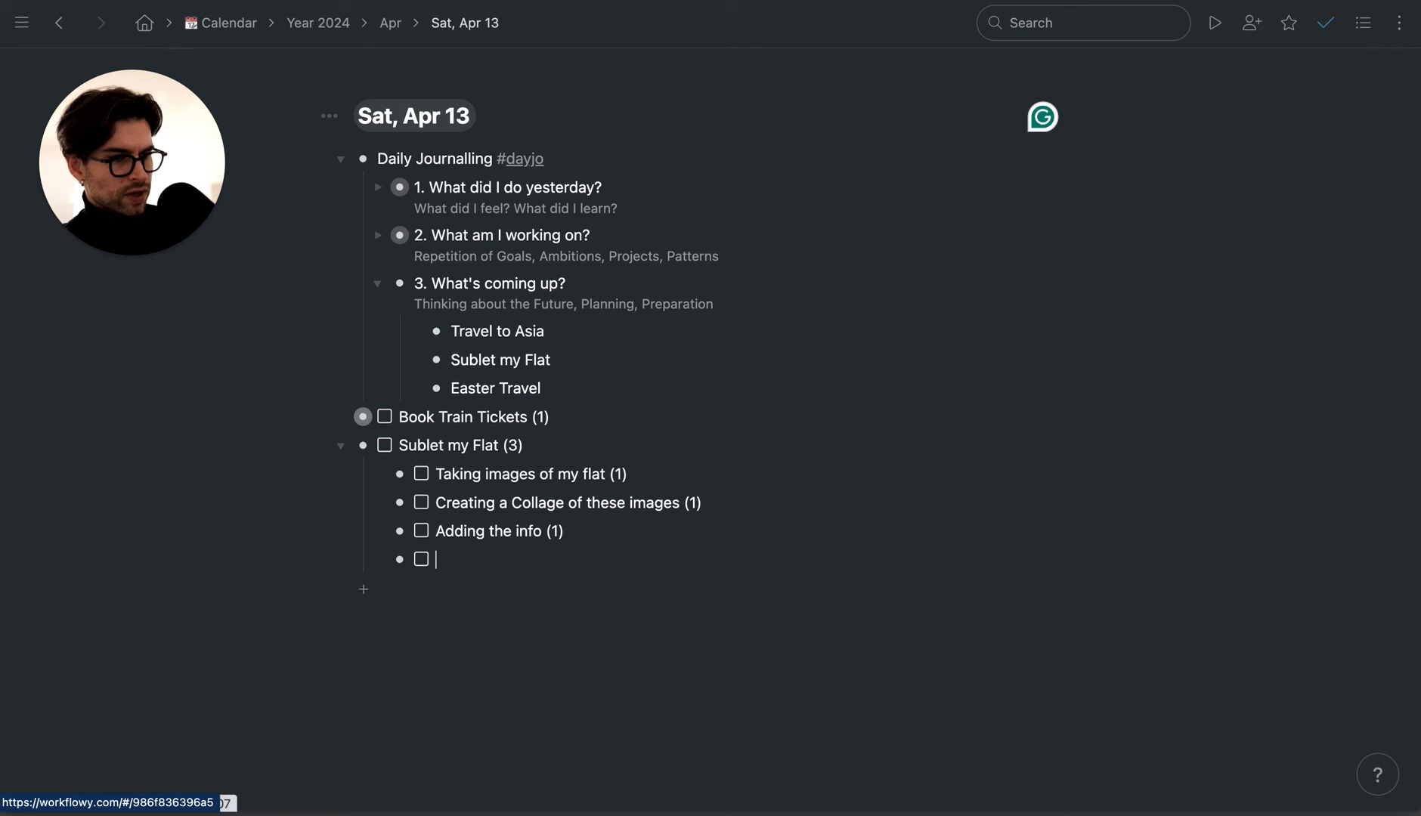
type("Posting on isntag")
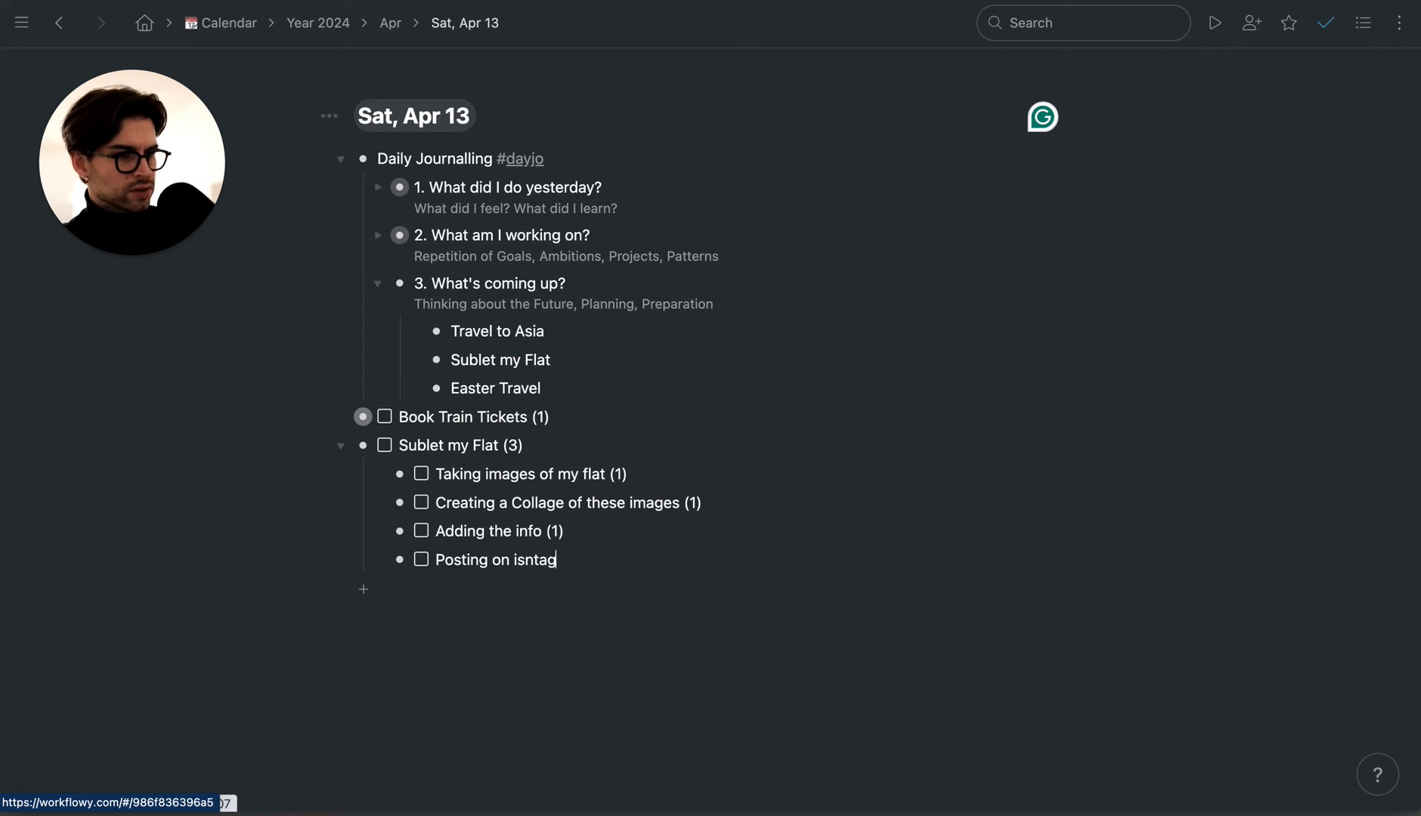
key("BackSpace")
key("BackSpace")
key("BackSpace")
key("BackSpace")
key("BackSpace")
key("BackSpace")
type("Instagram 81)")
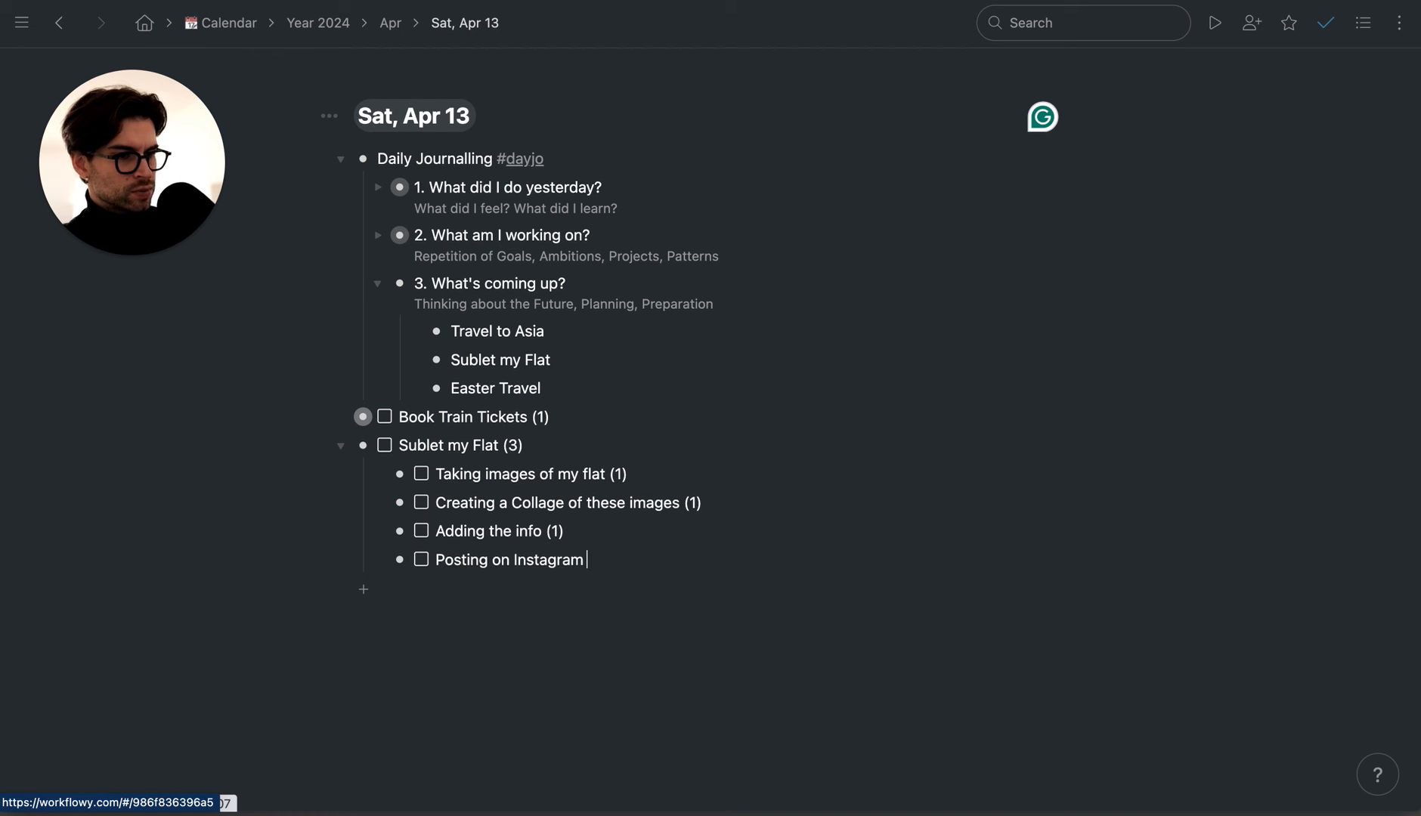
key("BackSpace")
key("BackSpace")
key("BackSpace")
type("81)")
key("BackSpace")
key("BackSpace")
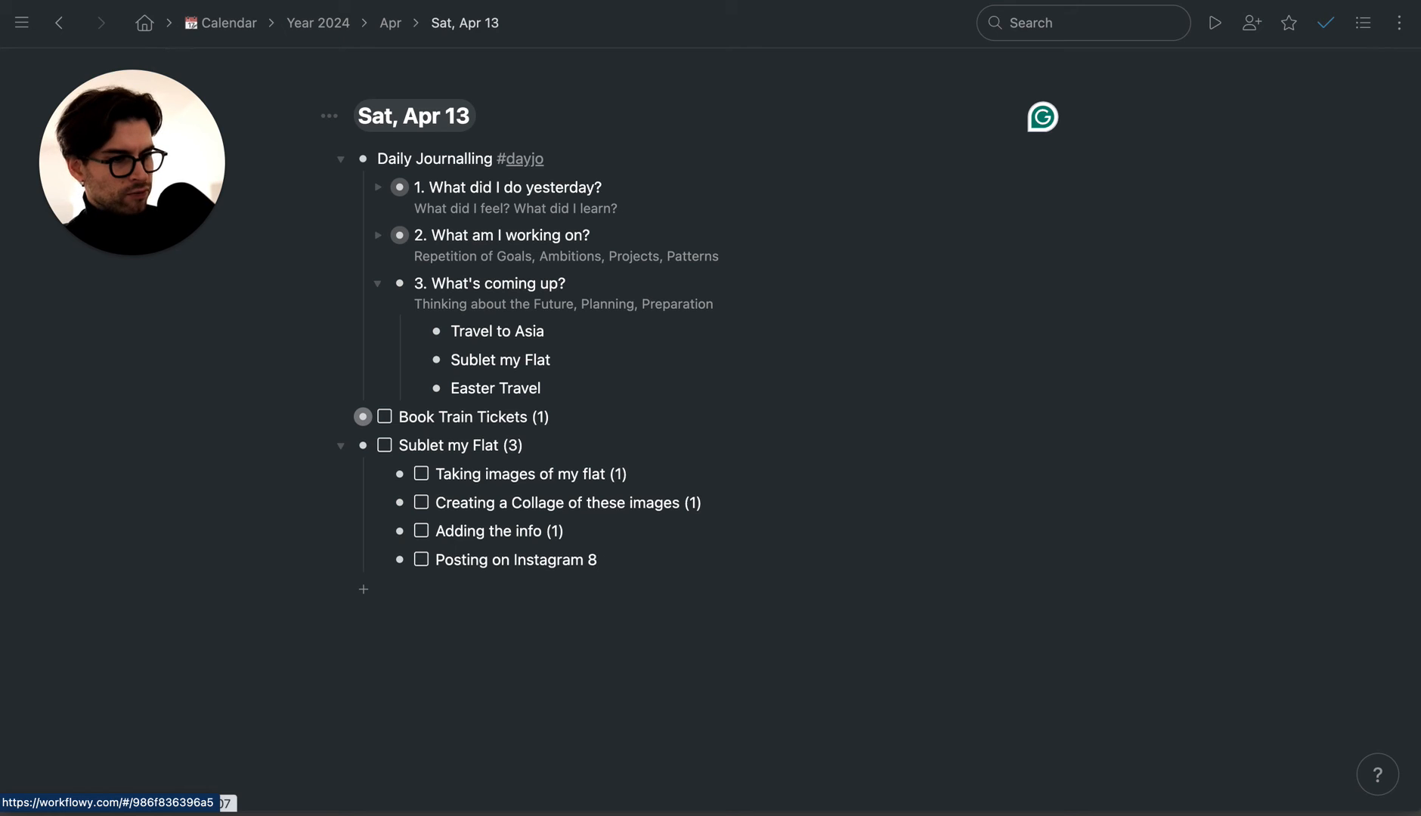
key("BackSpace")
type("(1)")
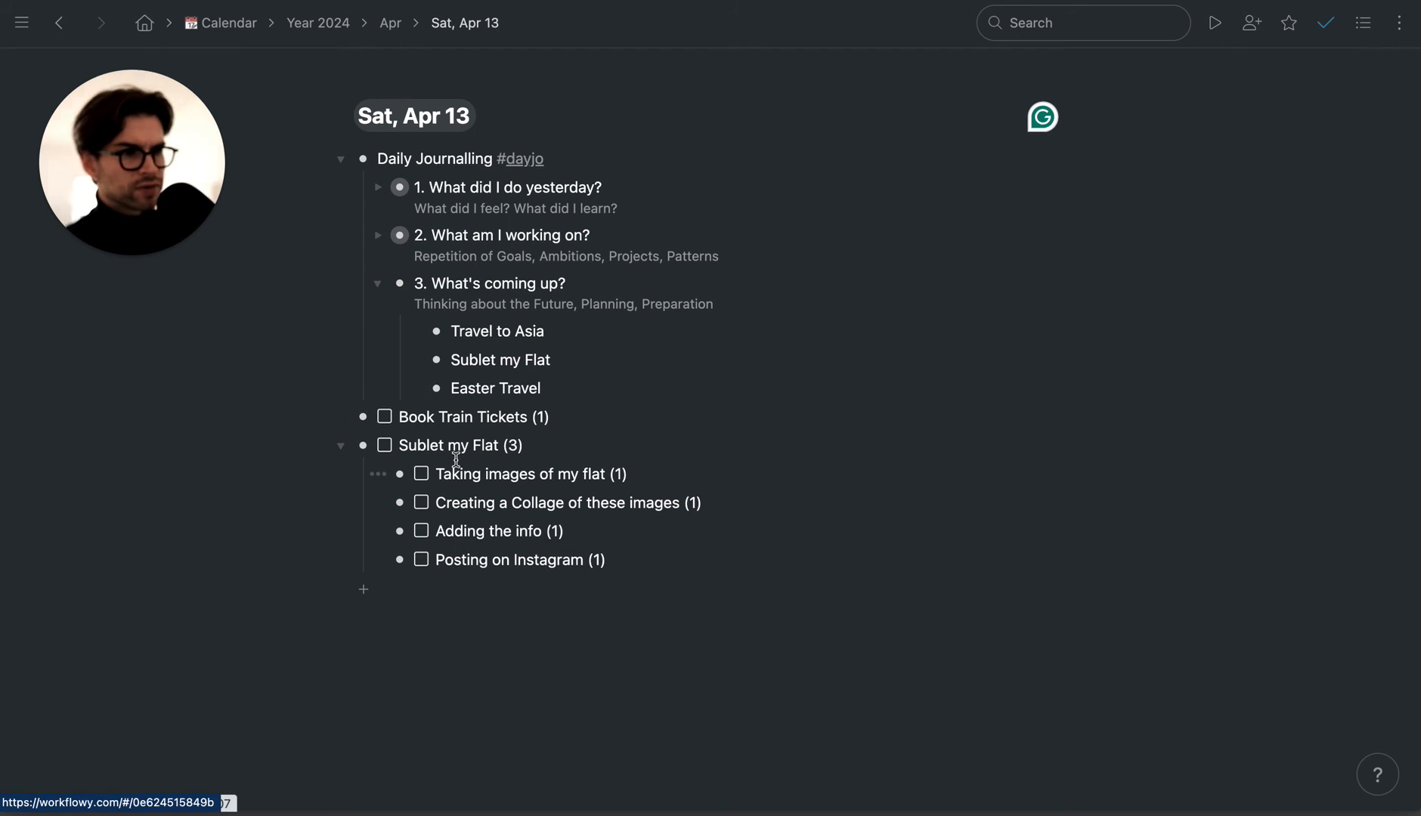
- Collapse the "Sublet my Flat (3)" to-do and move it to Thu, Mar 14, 2024 in the calendar
left_click(341, 445)
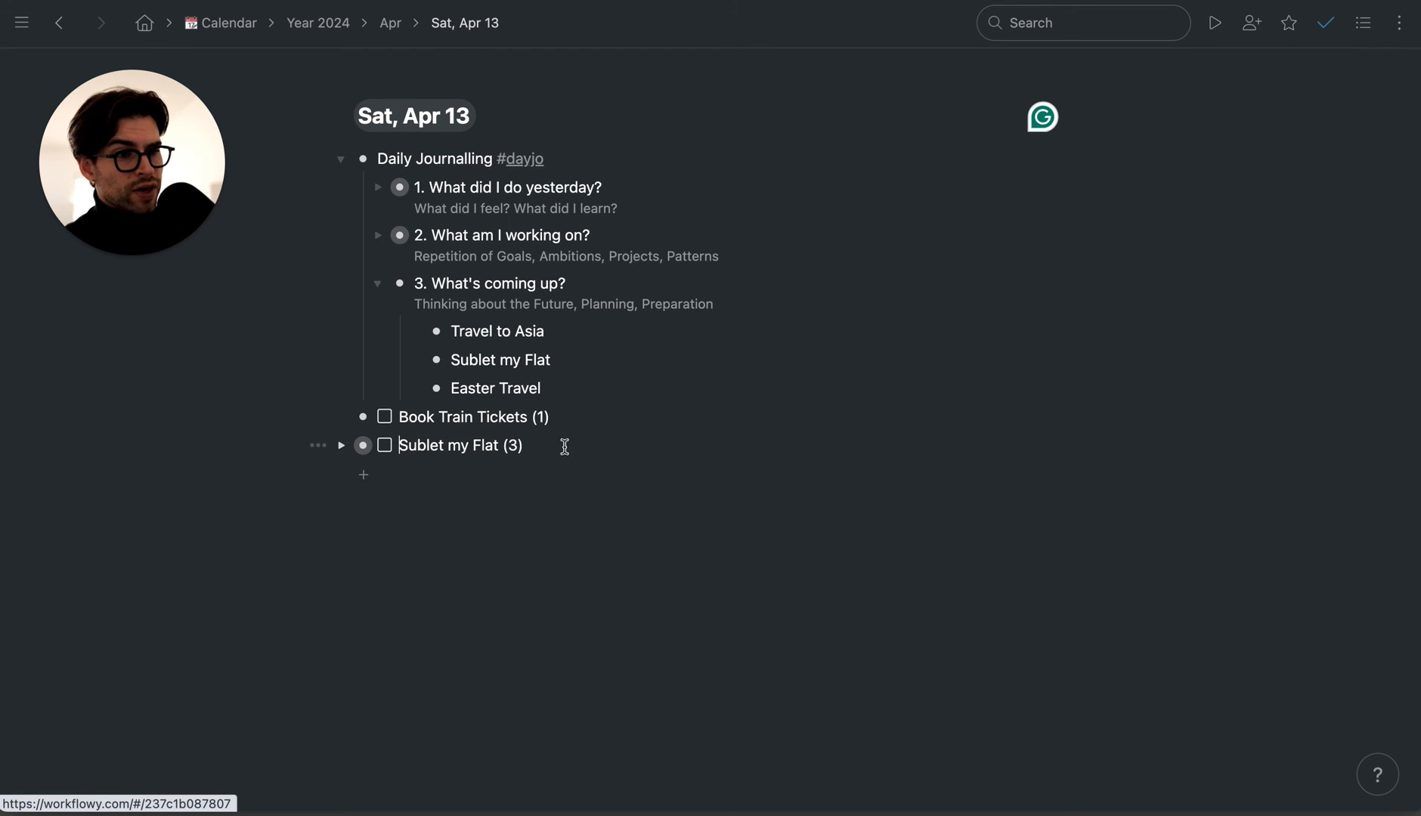
type("/m")
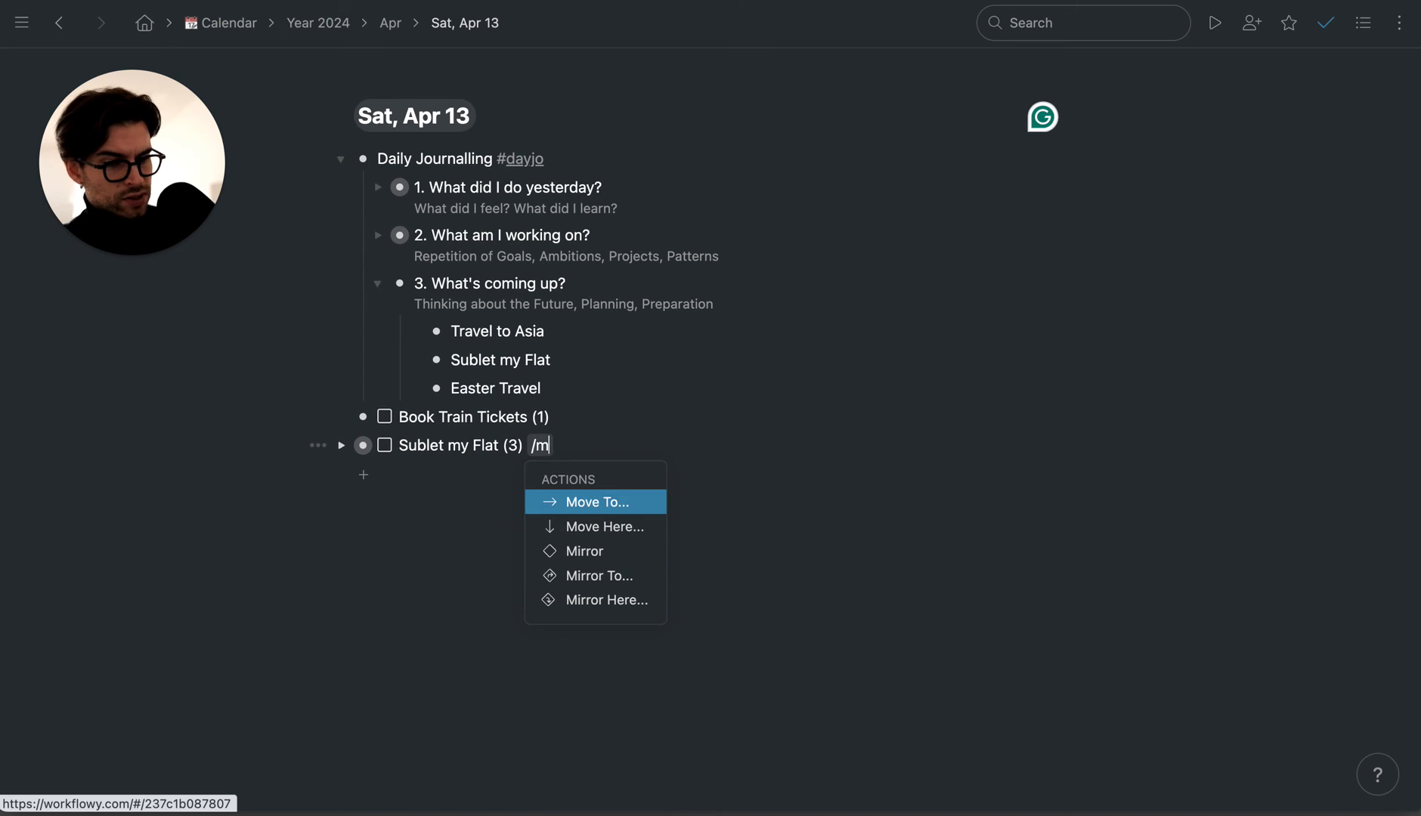
left_click(609, 501)
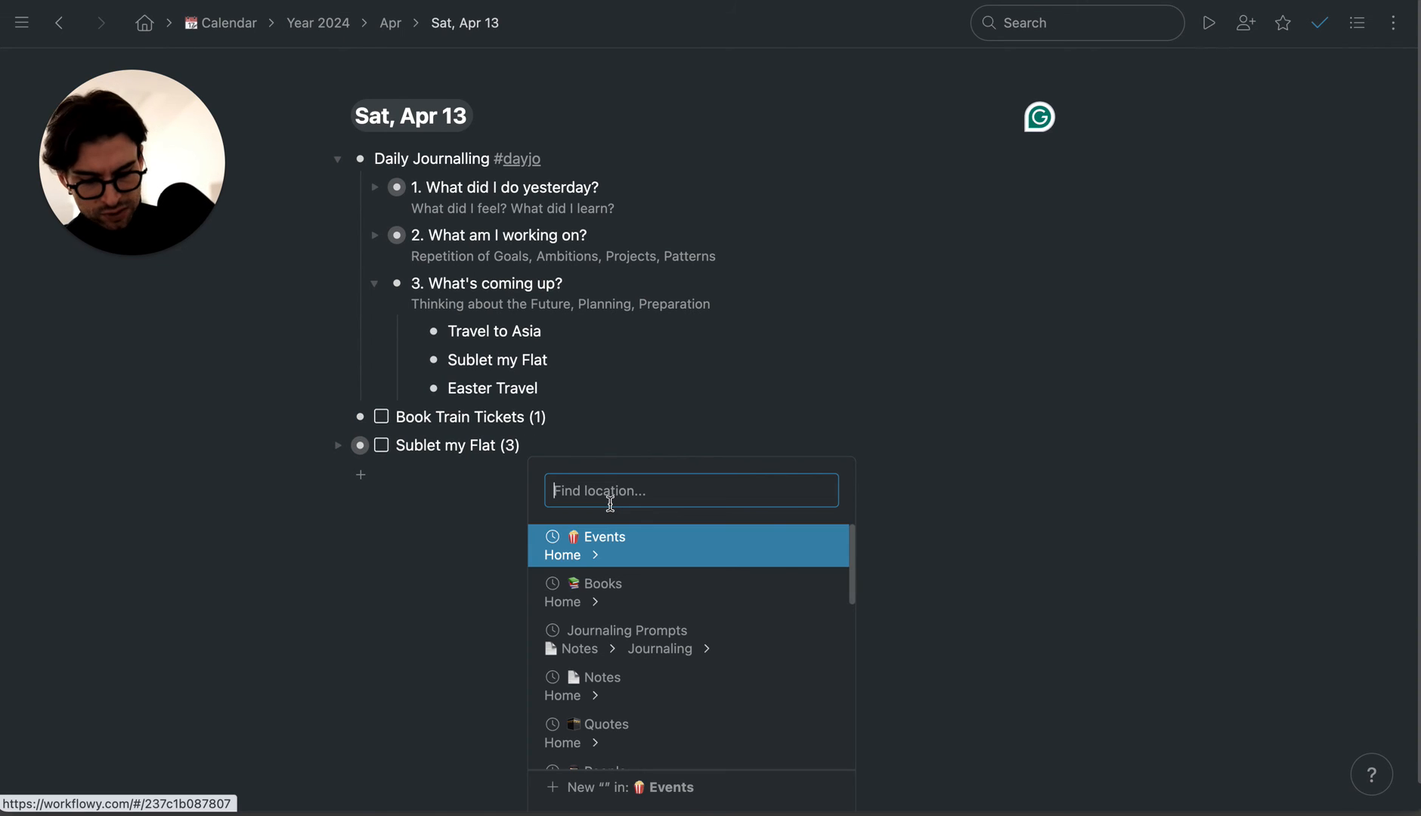
type("14 mar")
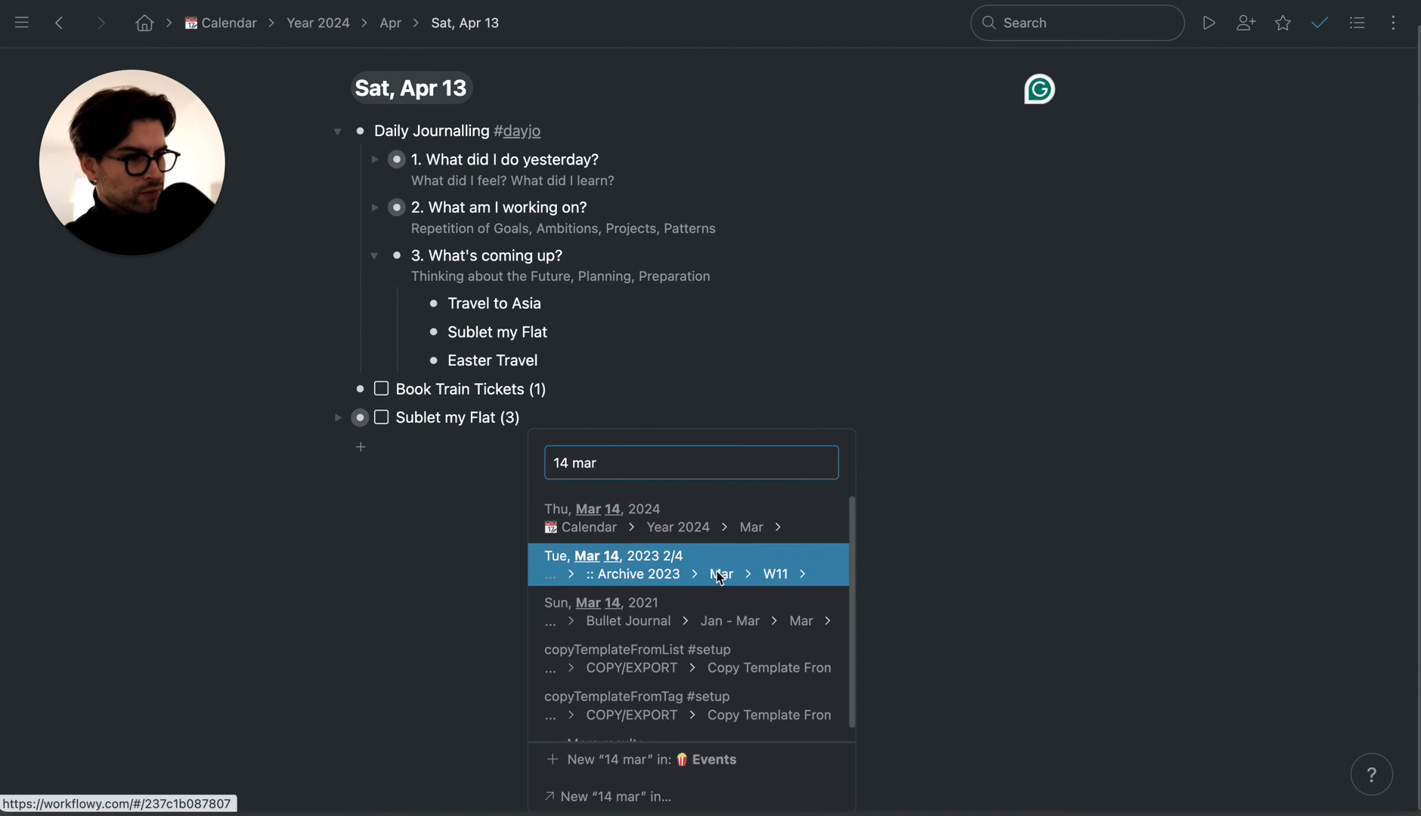
left_click(699, 519)
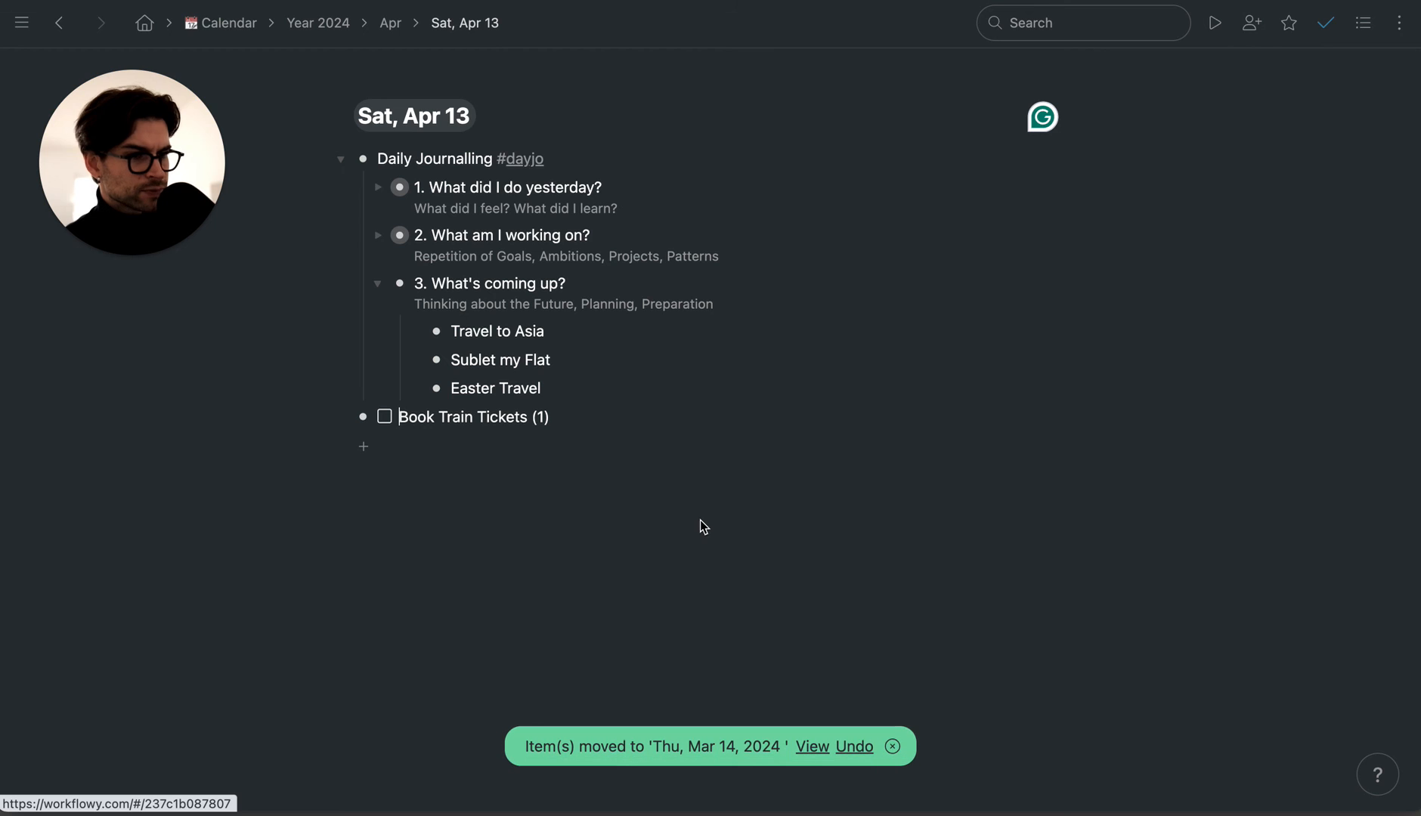
- Move the "Book Train Tickets (1)" to-do to Wed, Mar 13, 2024 in the calendar
left_click(566, 419)
type("/m")
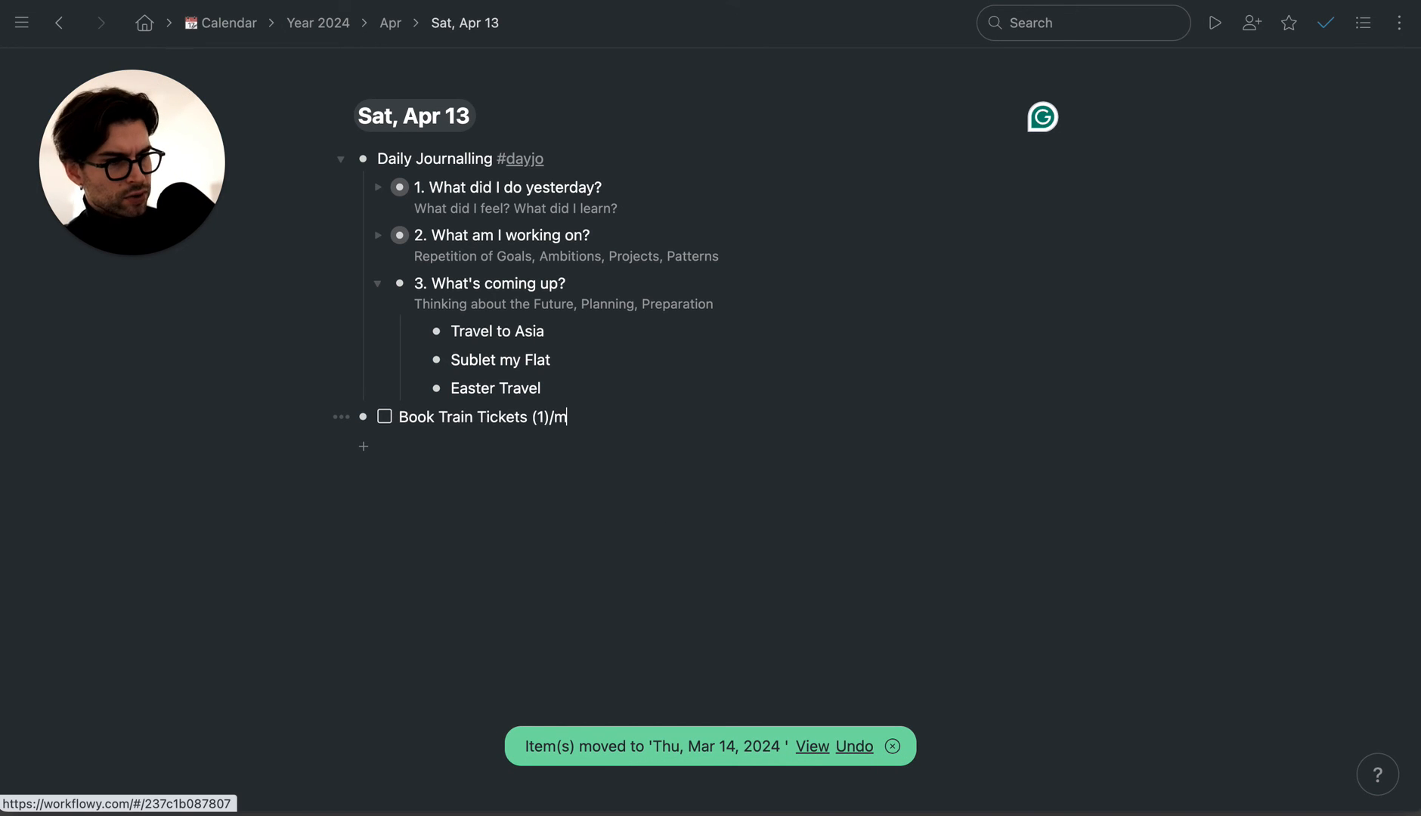
left_click(637, 474)
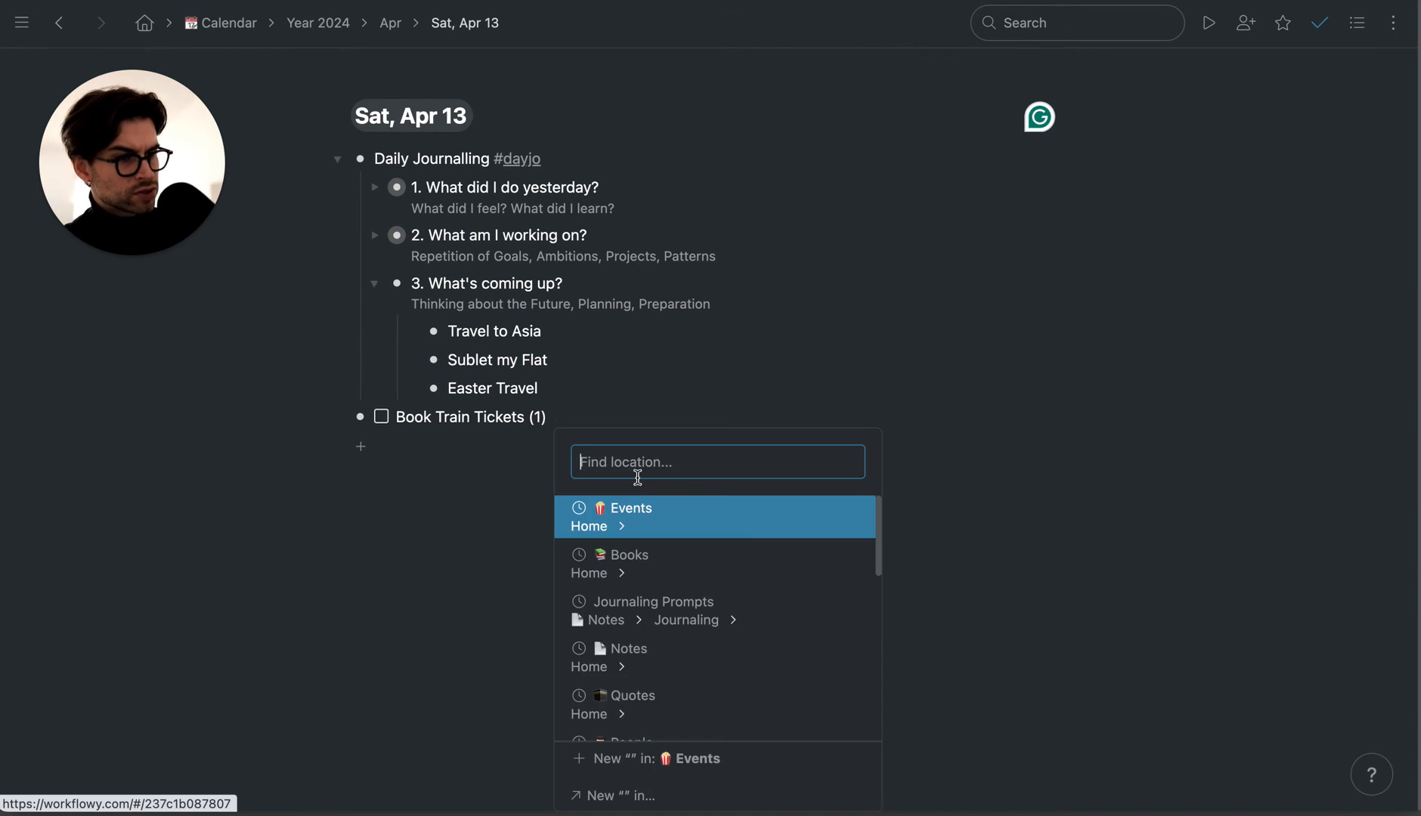
type("13 mar")
left_click(704, 521)
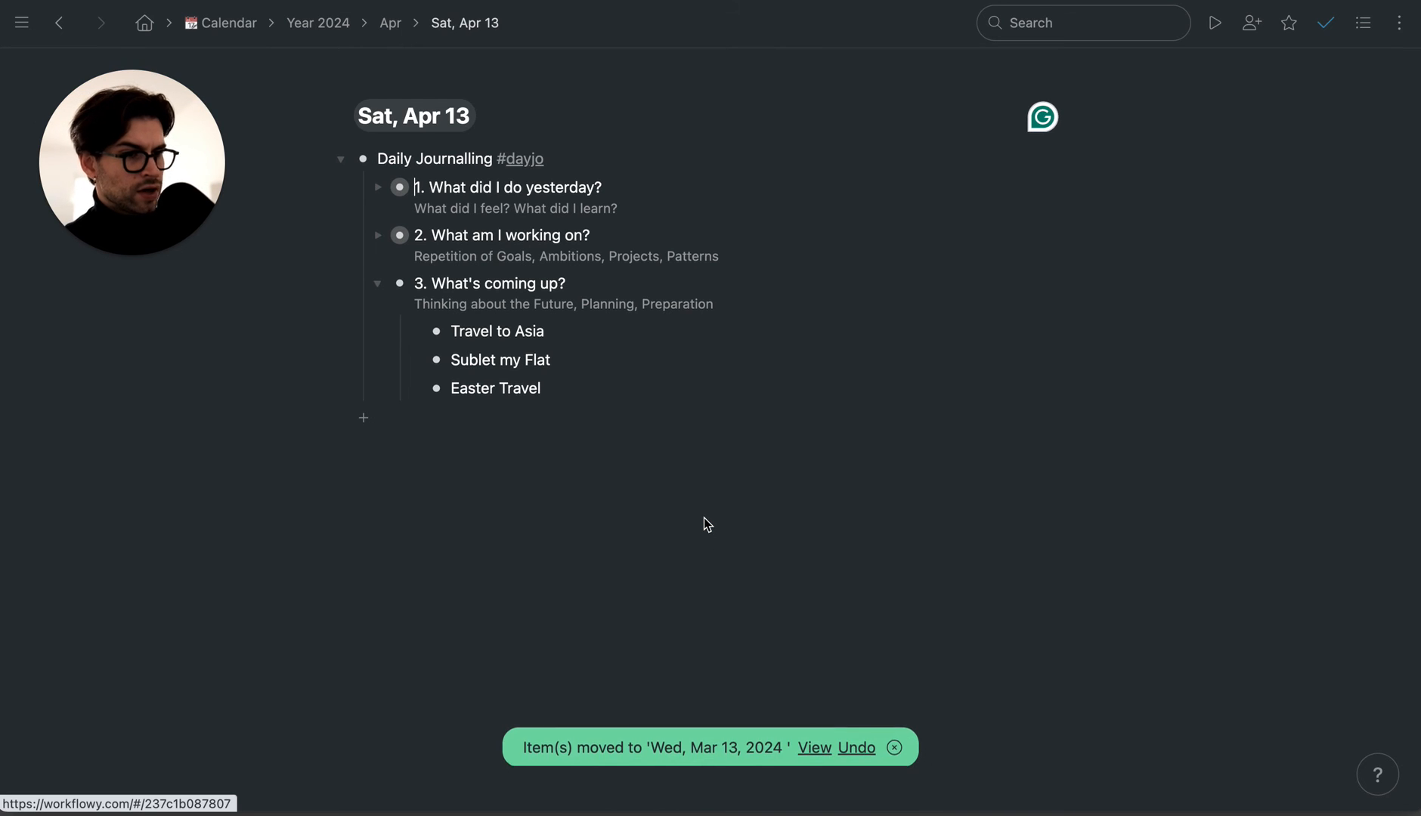
- Collapse "3. What's coming up?" and add the question "4. What am I grateful for?" below it
left_click(377, 285)
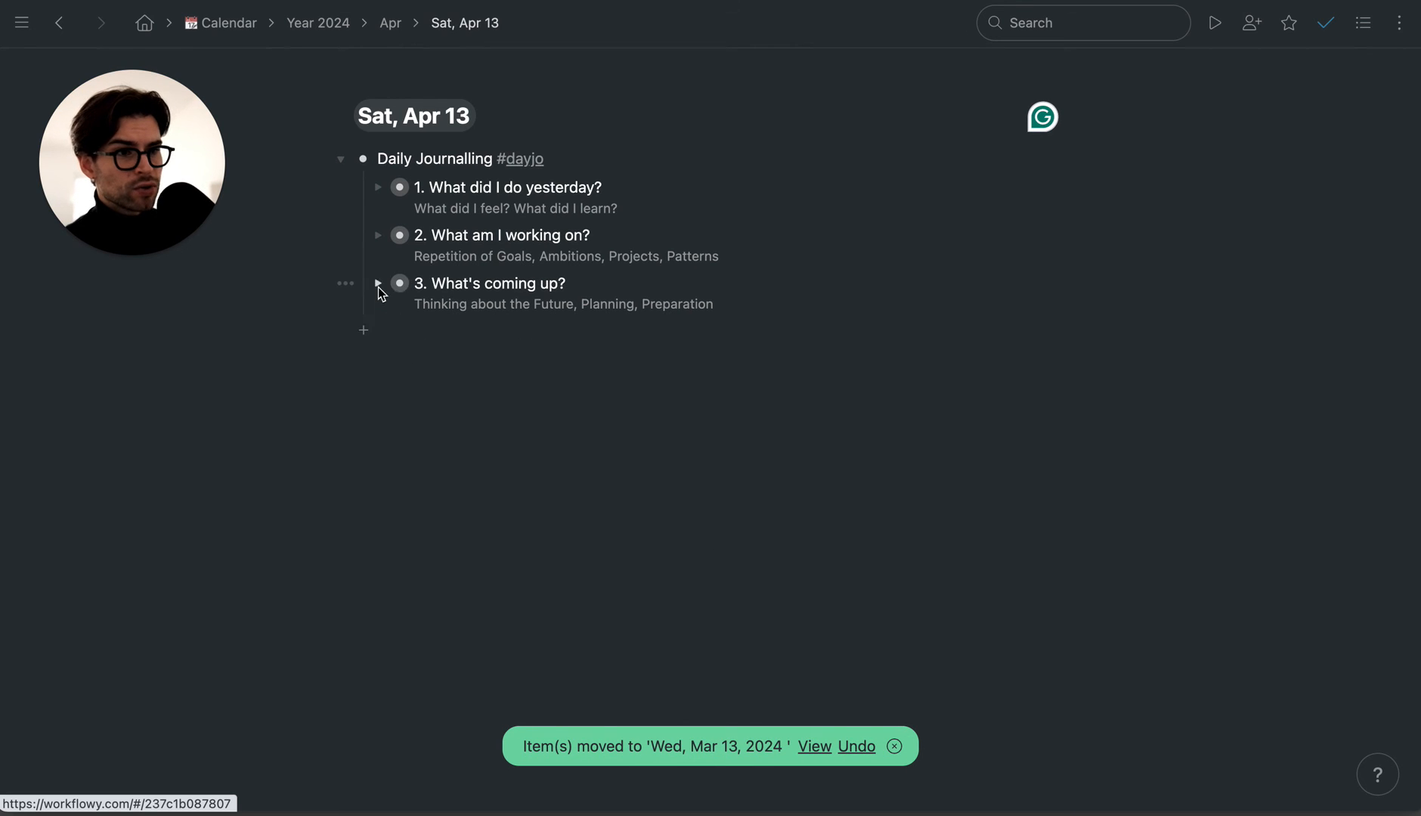
left_click(377, 285)
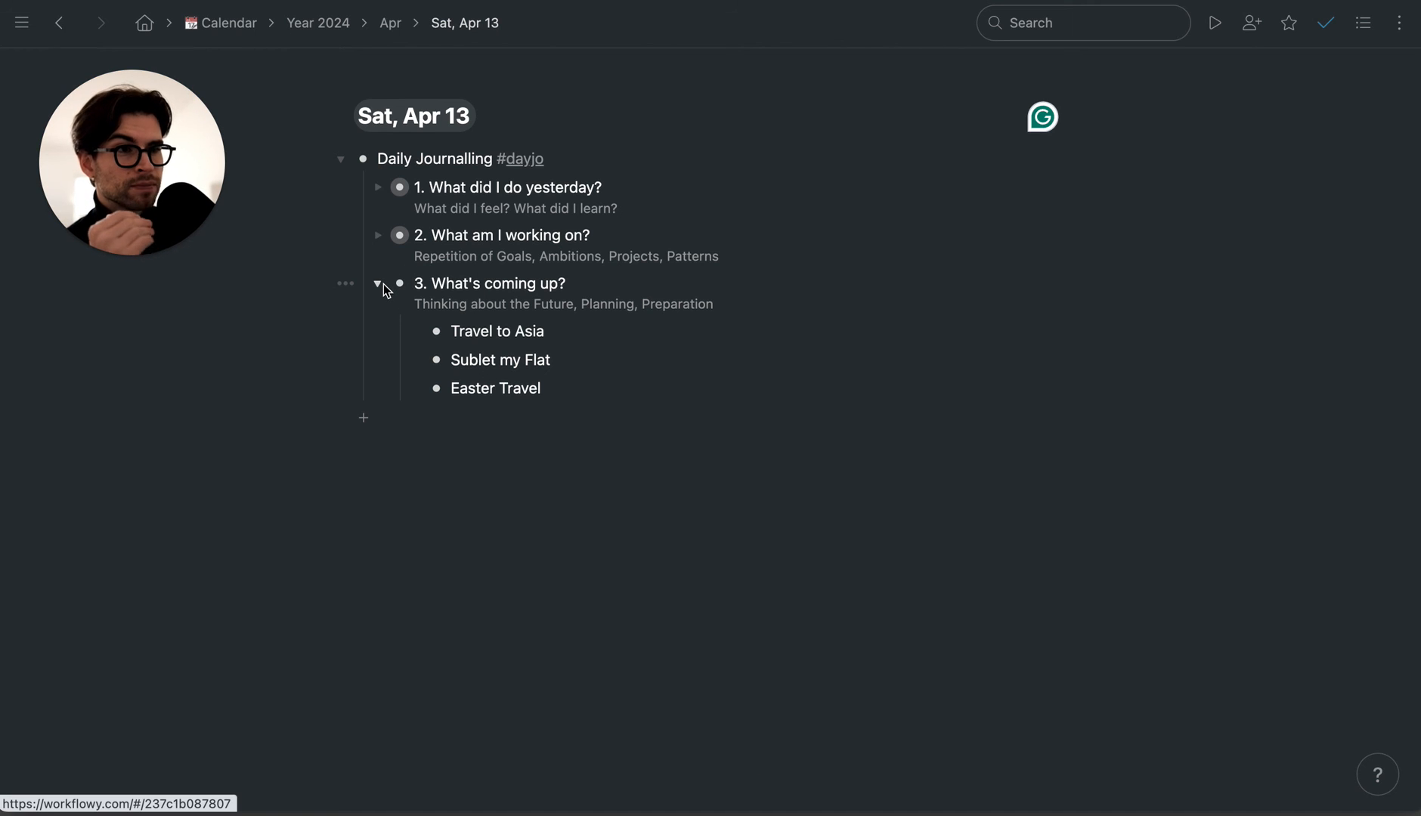
left_click(383, 284)
key("Return")
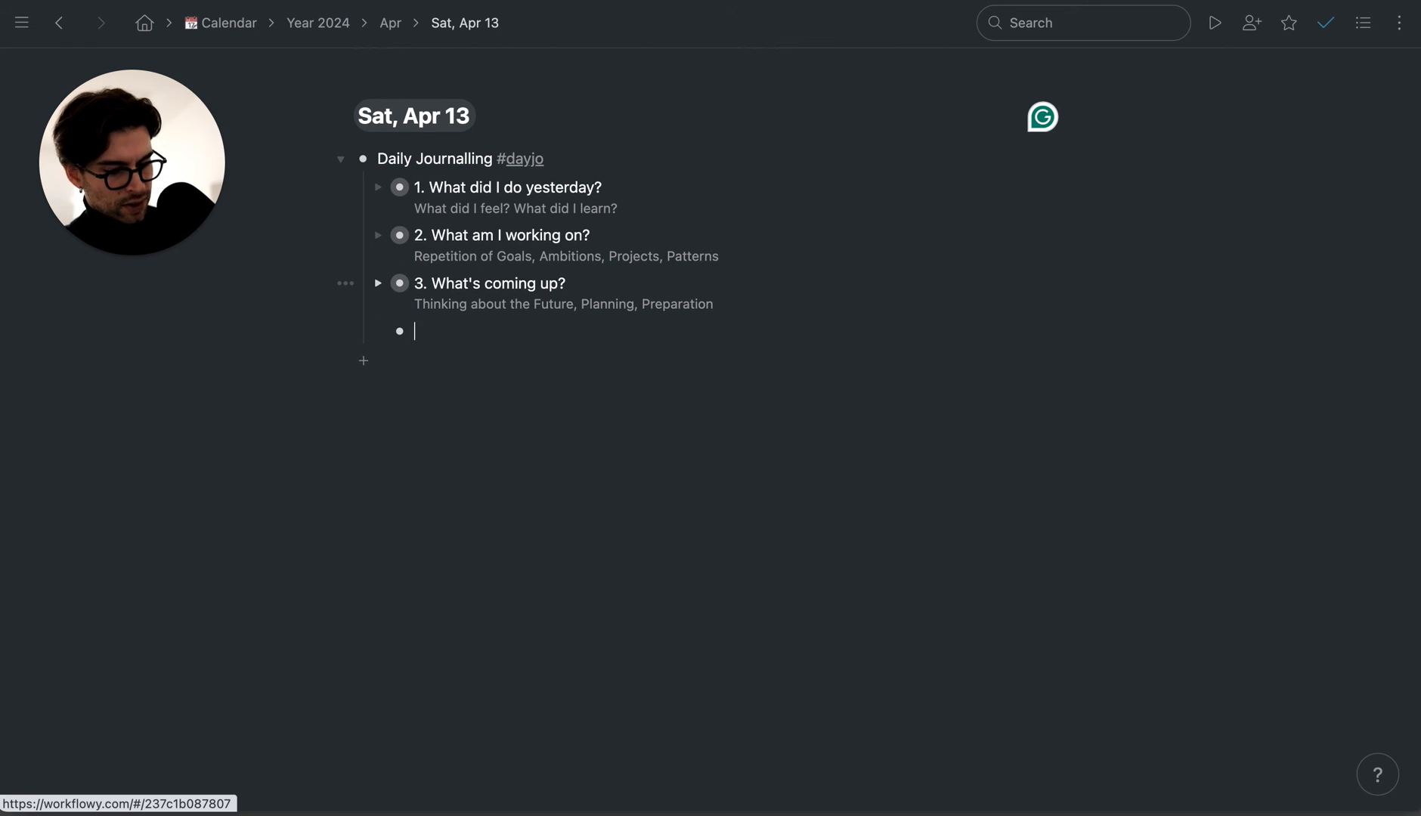
type("4.")
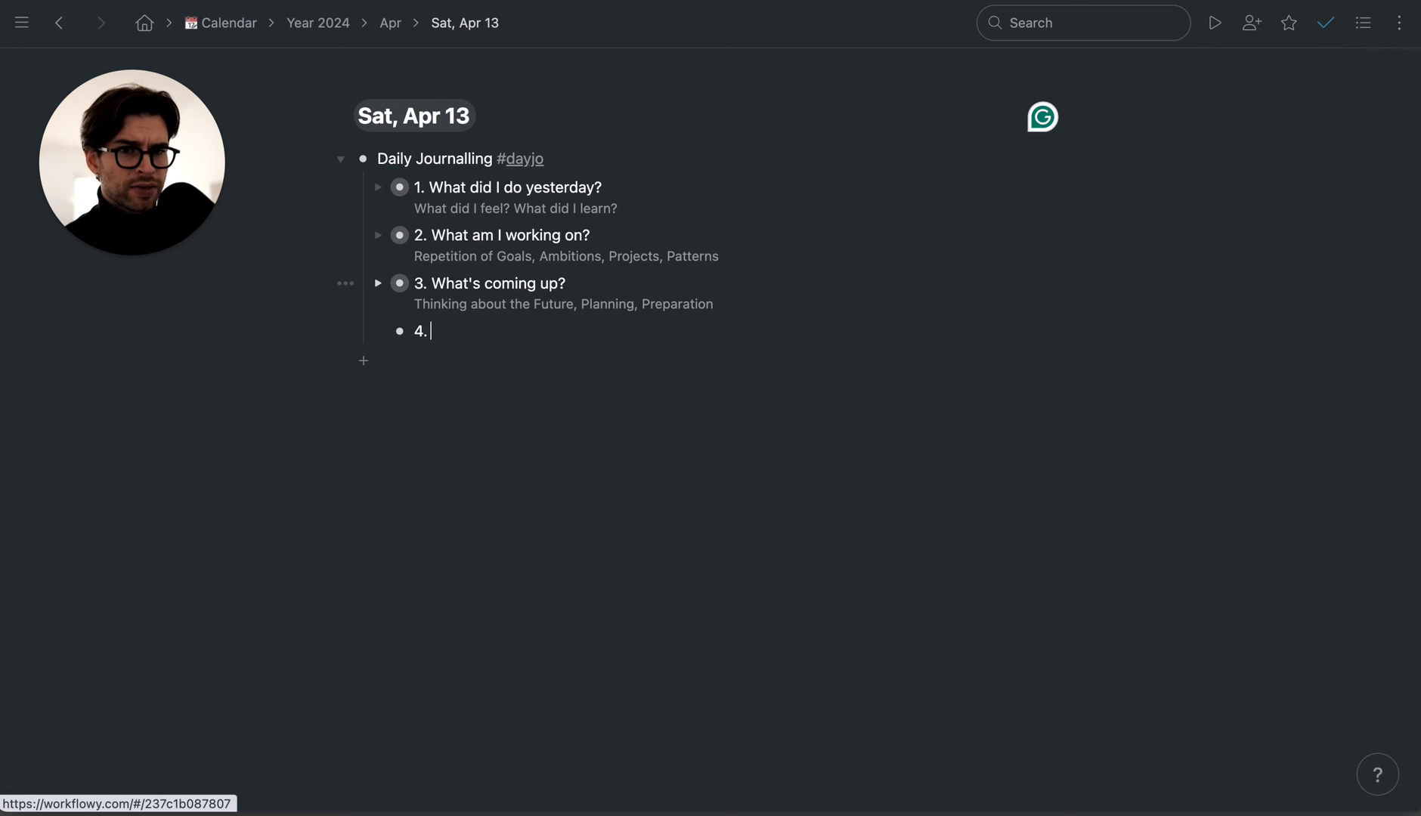
type(" What am I gra")
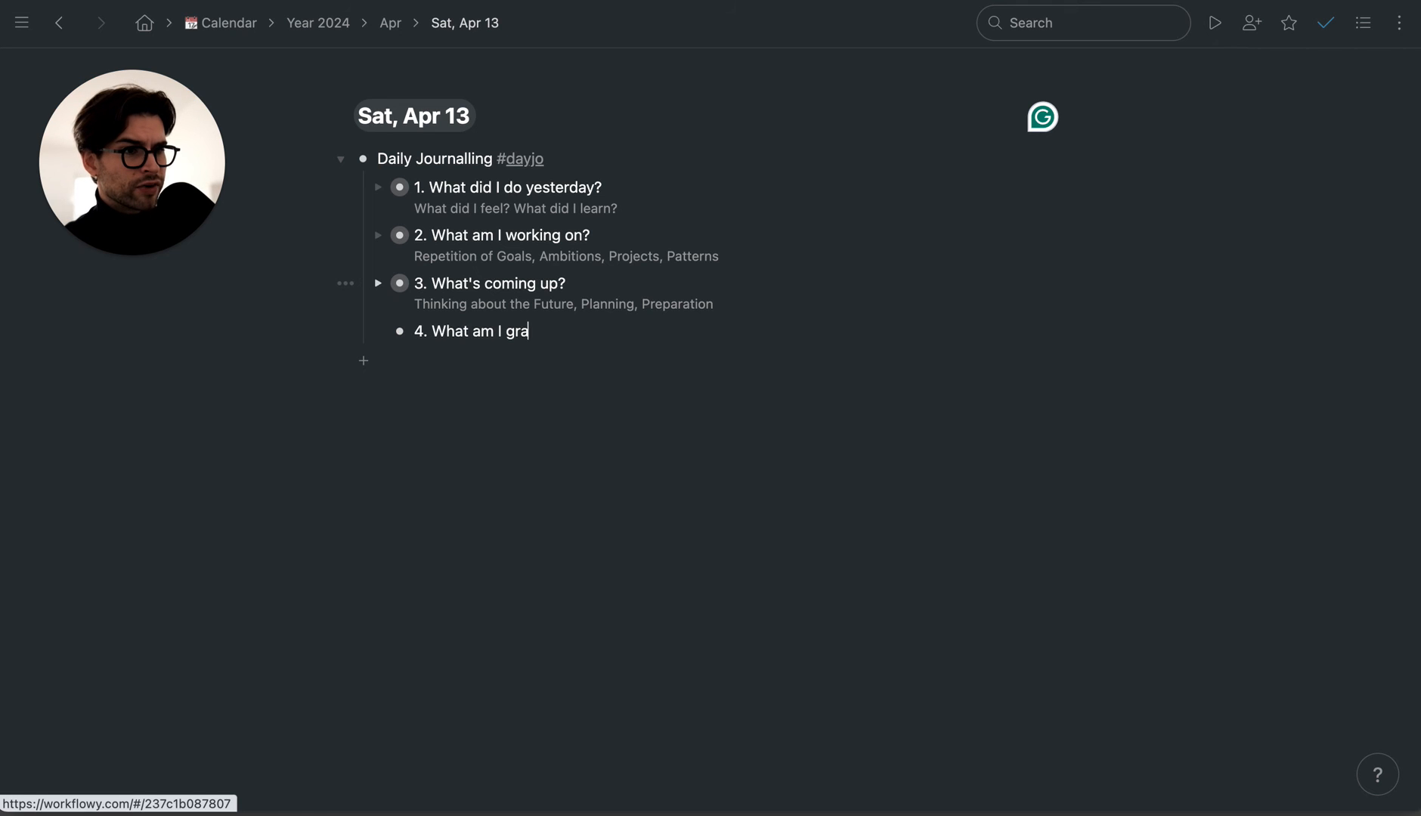
type("teful for?")
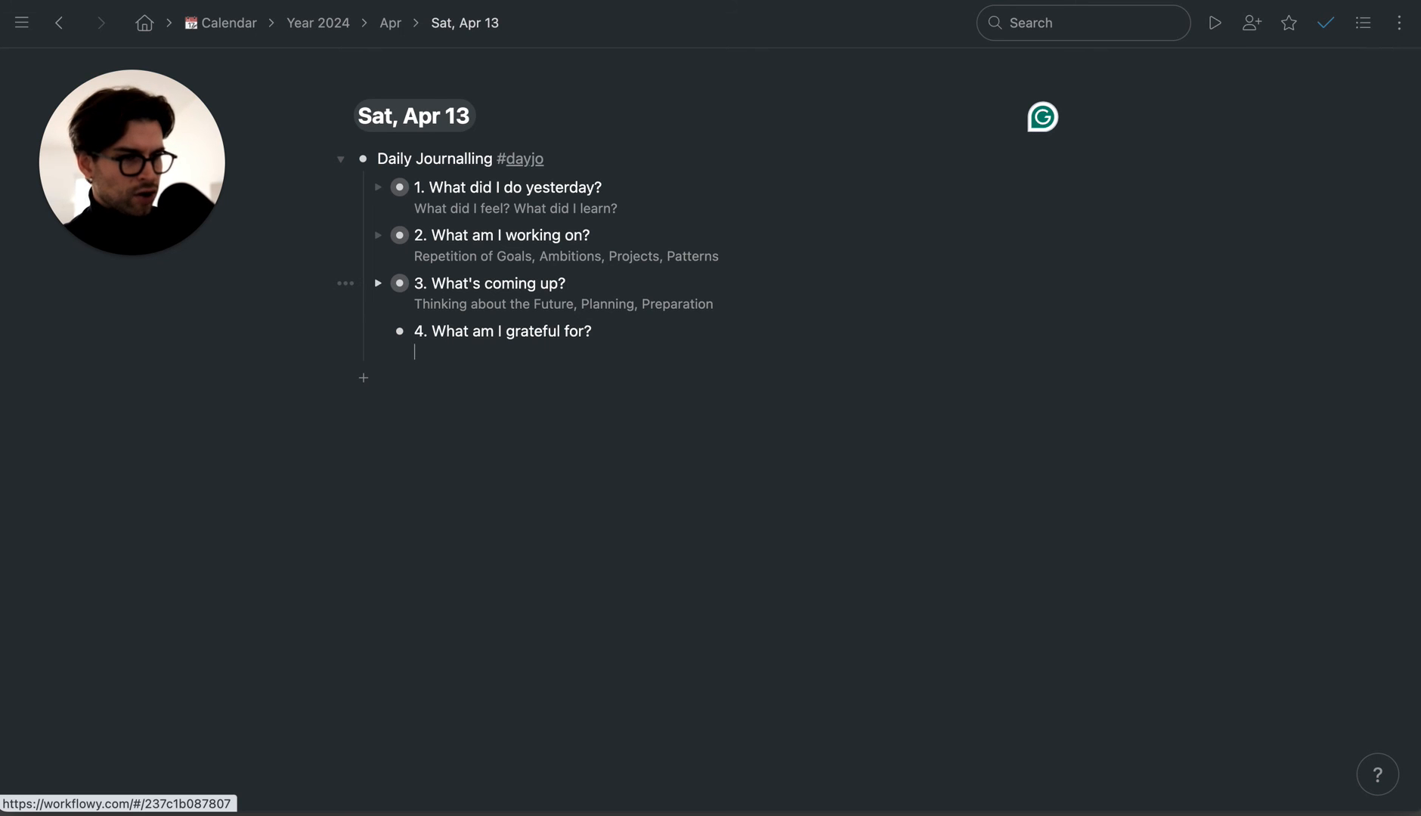
- Add the note "Gratitude, increase Positive Outlook" to the fourth journalling question
type("Grat")
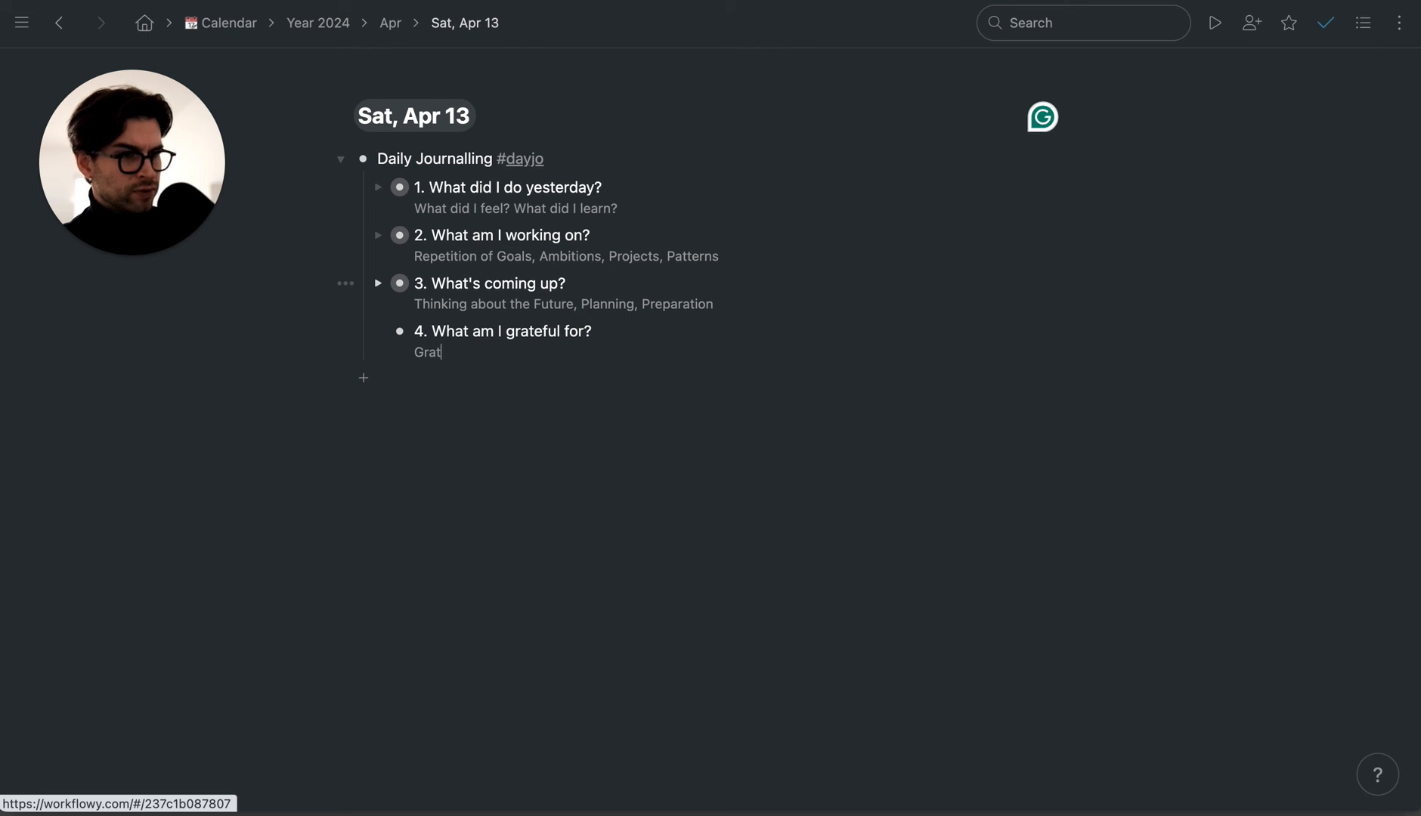
type("itude,")
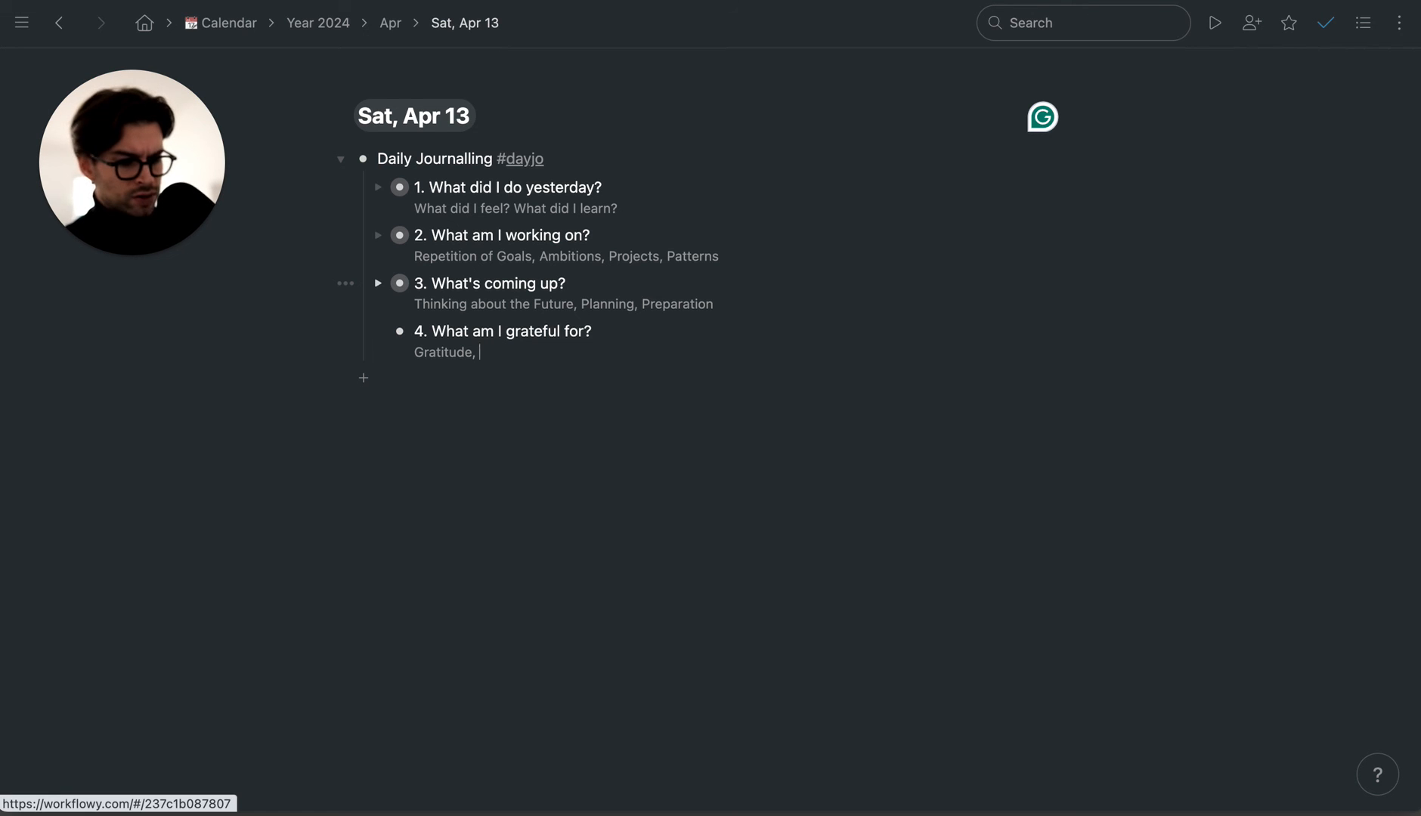
type("increas")
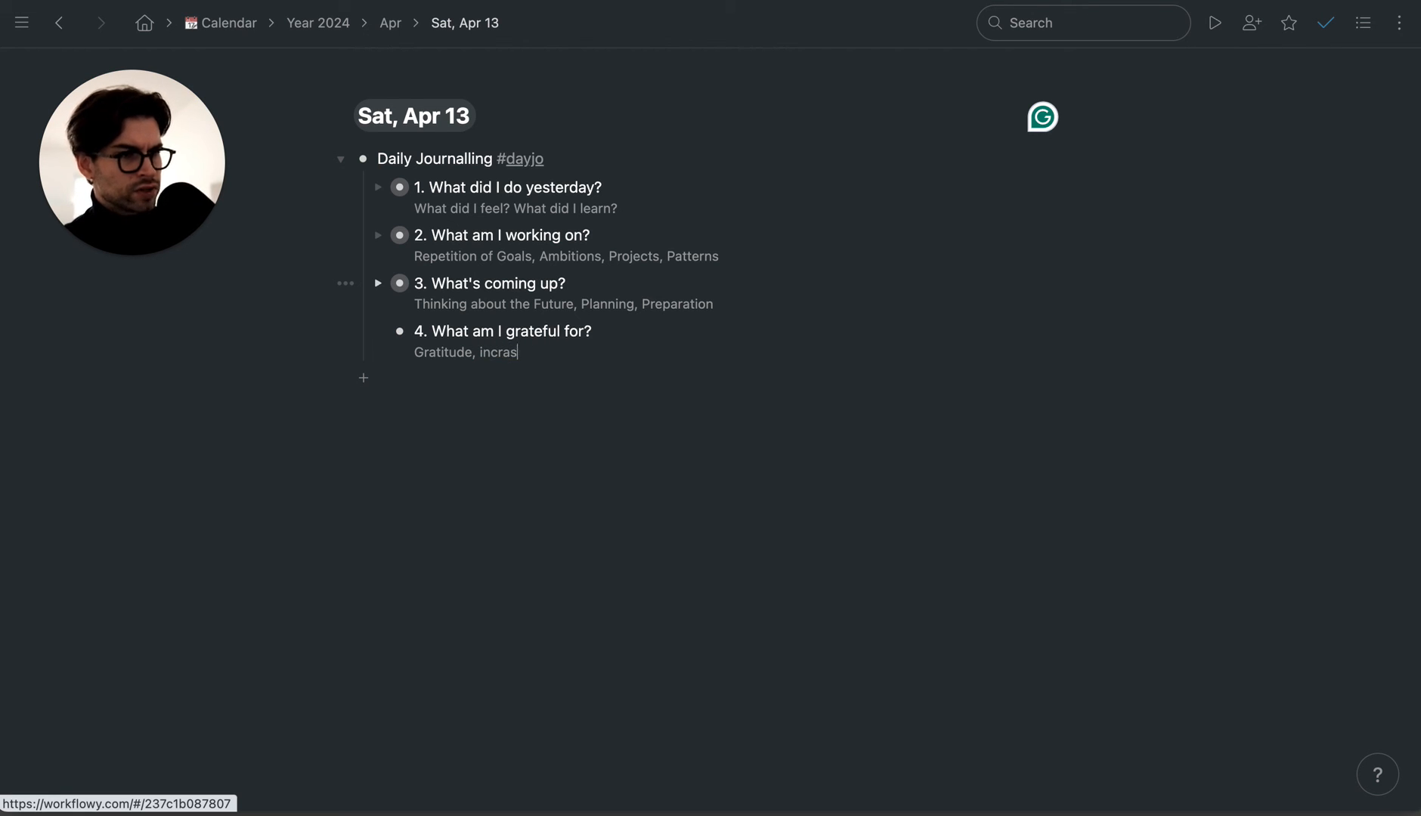
type("e Positive Out")
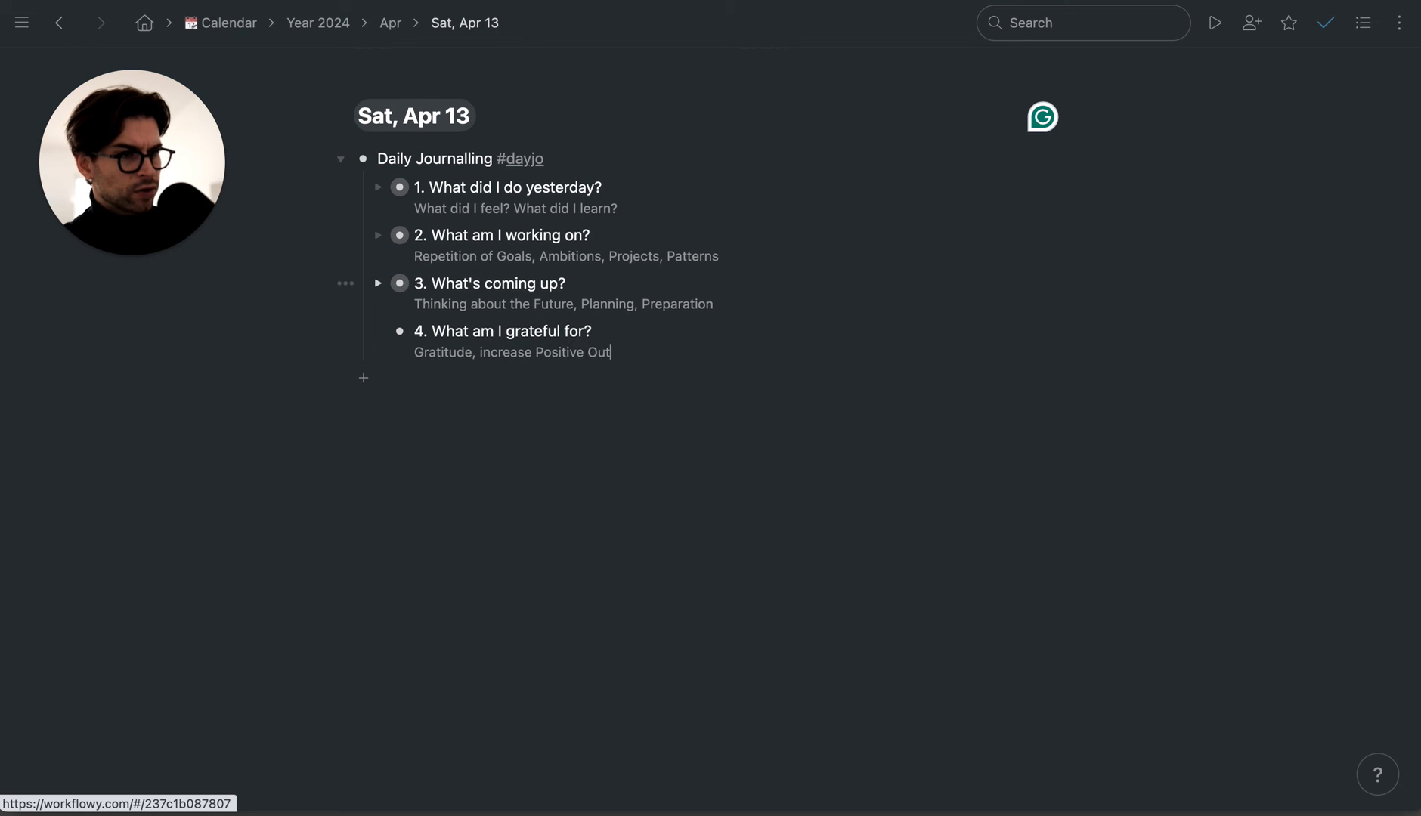
type("look")
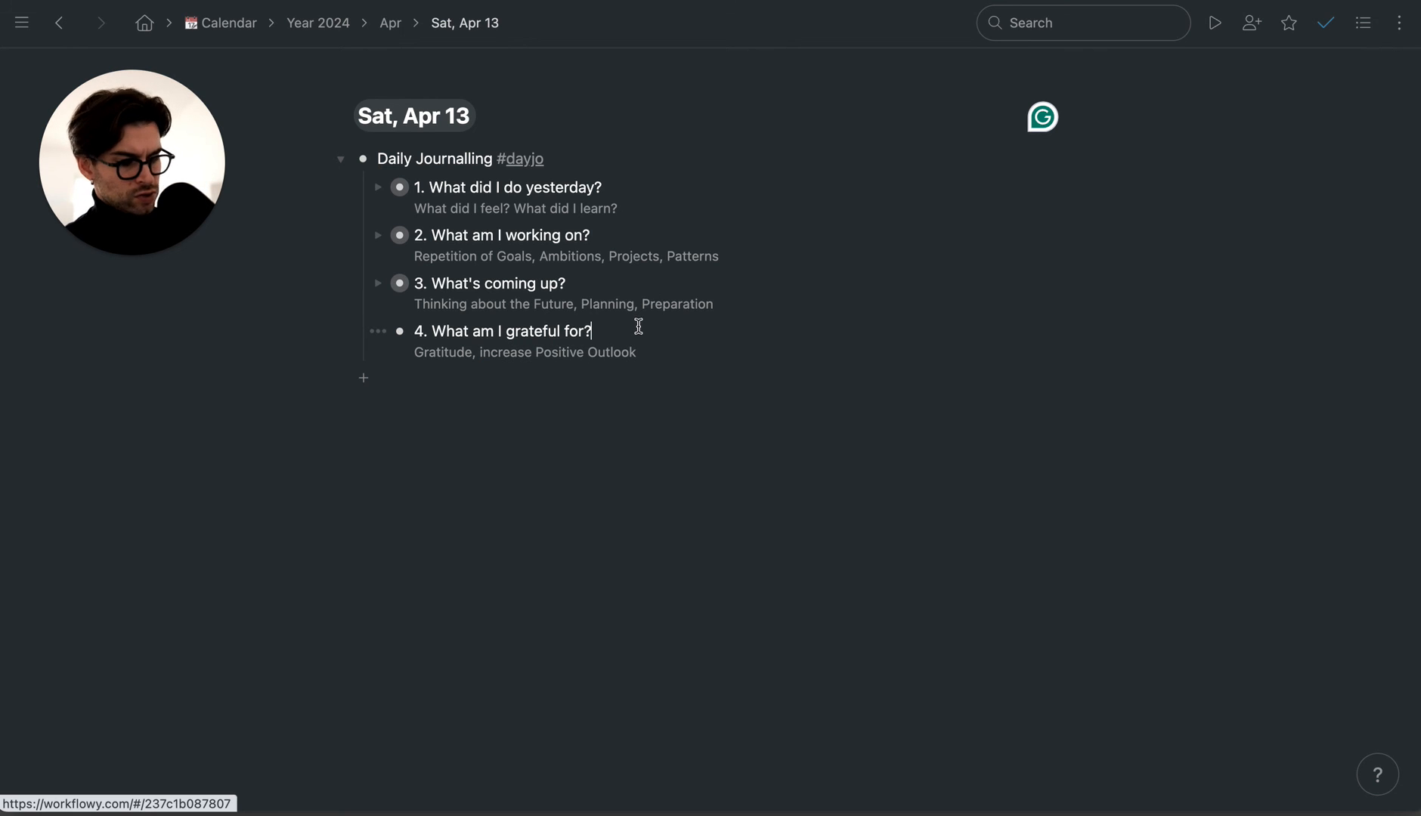
- Add a nested bullet "Great friend" under "4. What am I grateful for?", ending with the friend's existing @ name tag
key("Return")
key("Tab")
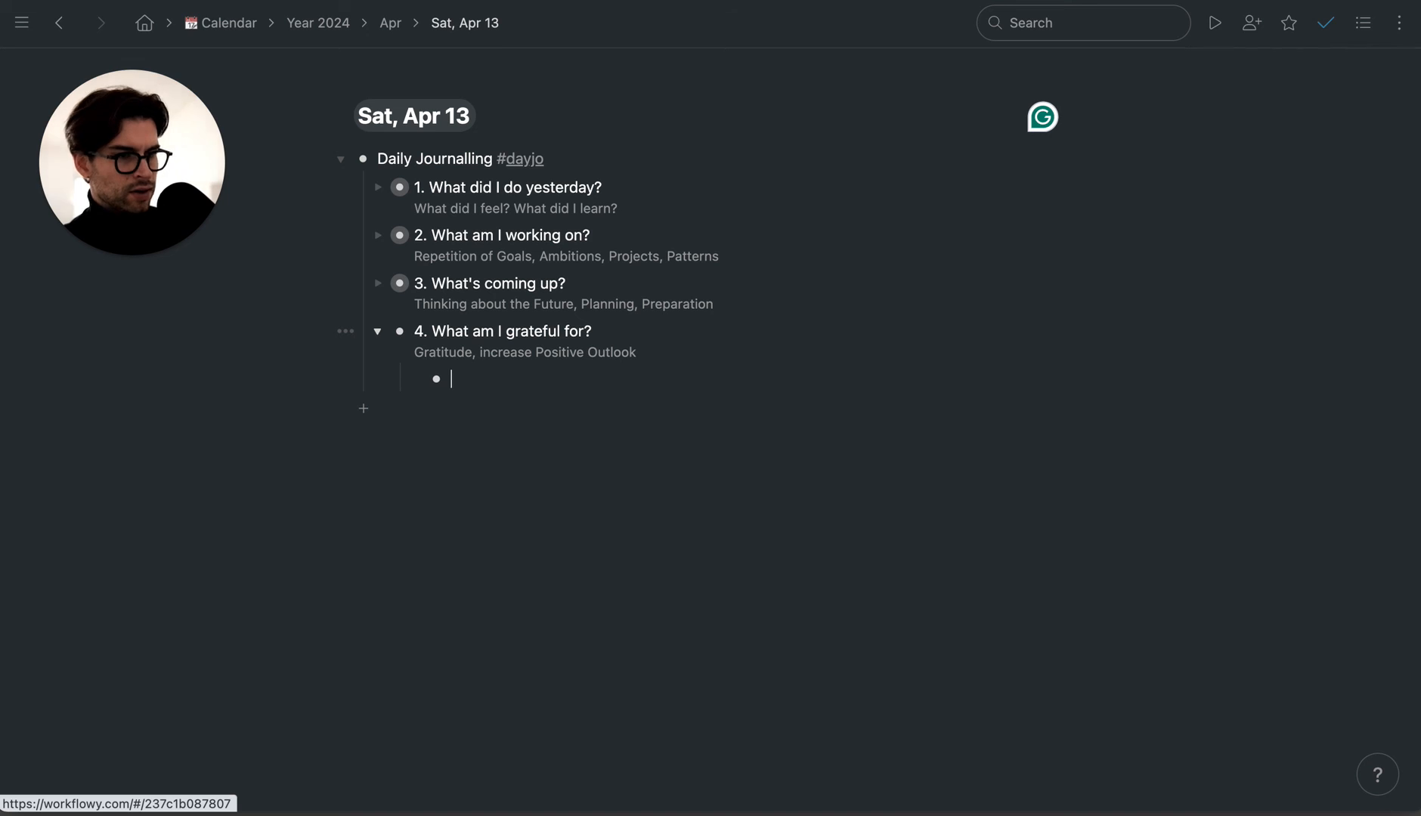
type("Great friends")
key("BackSpace")
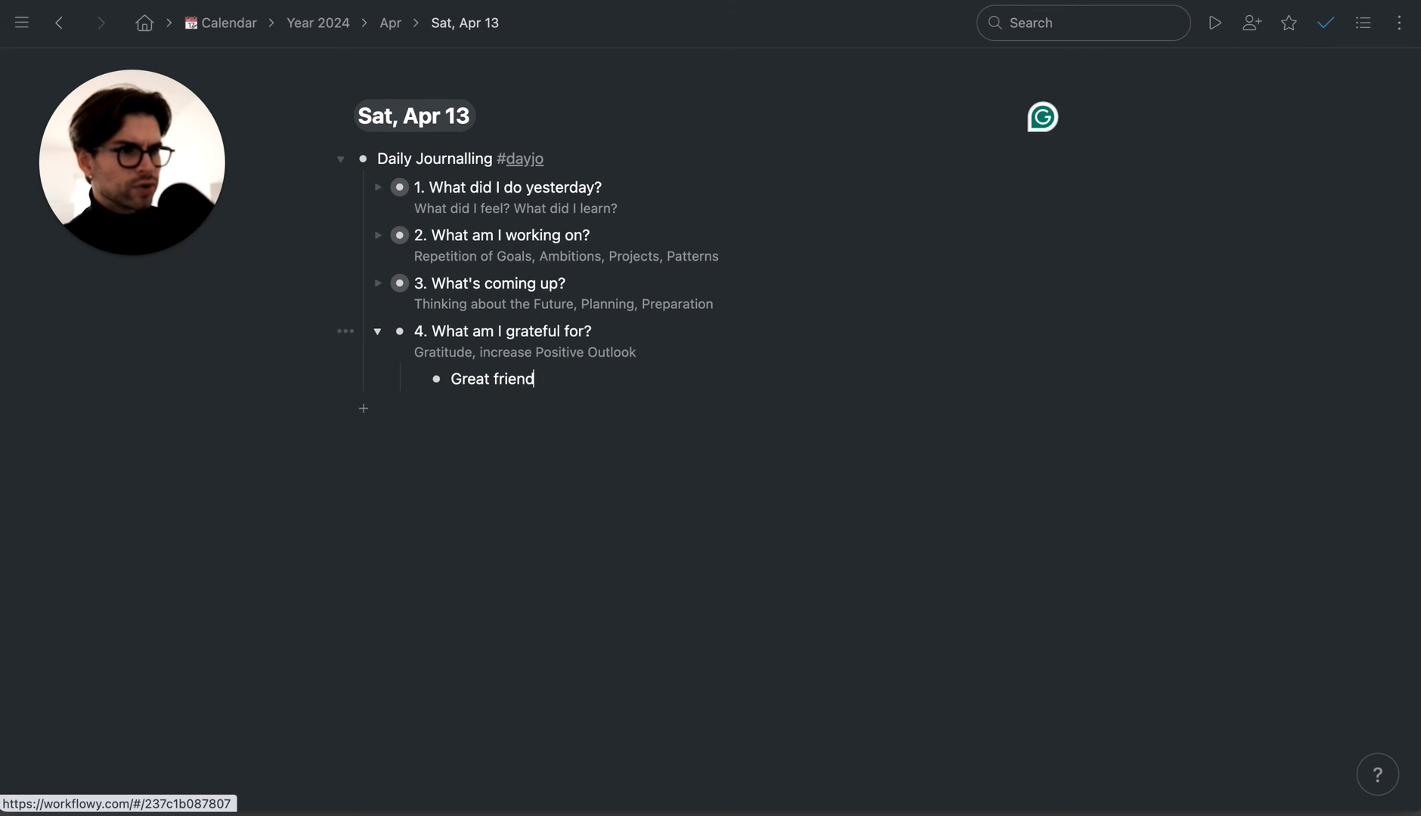
key("Return")
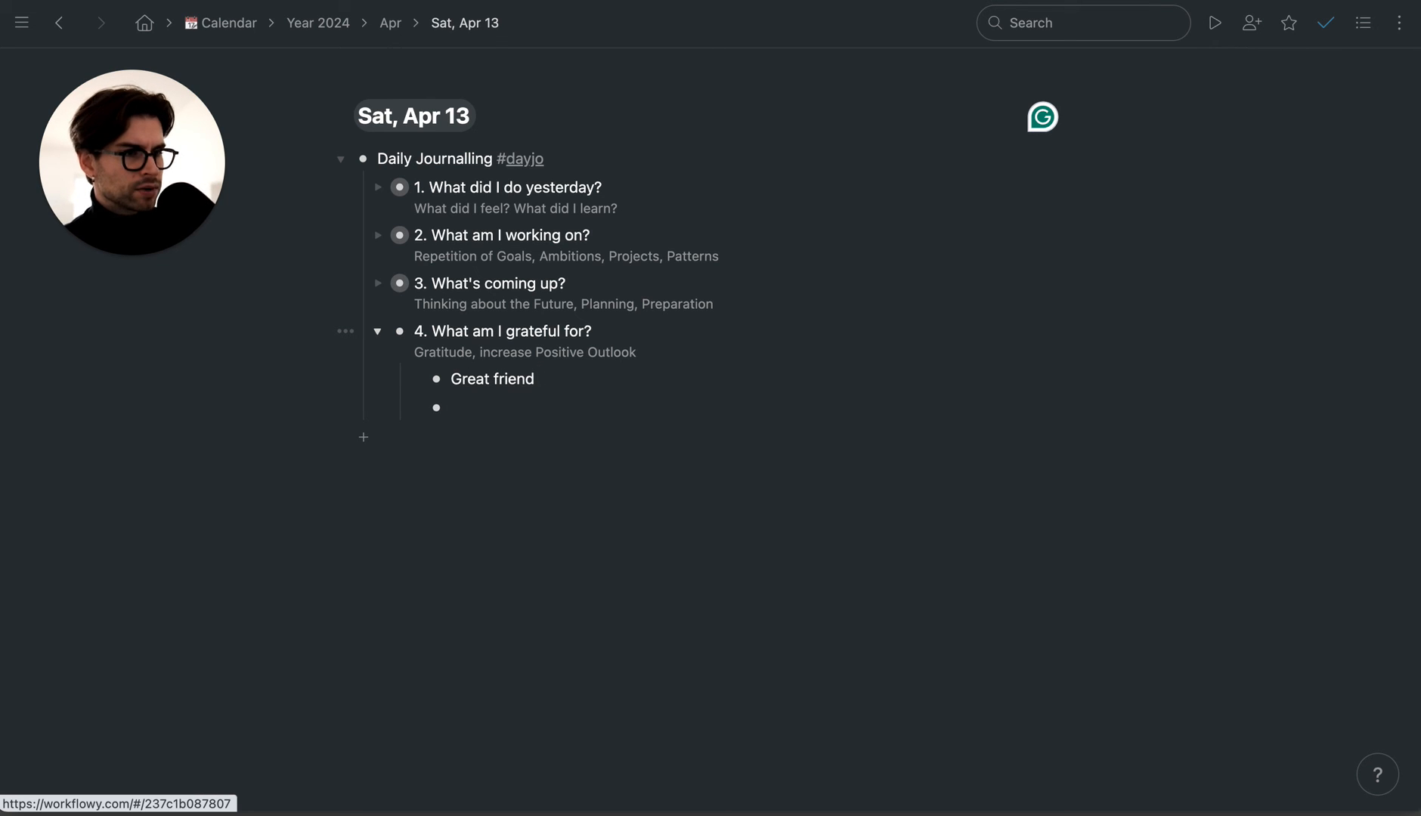
key("BackSpace")
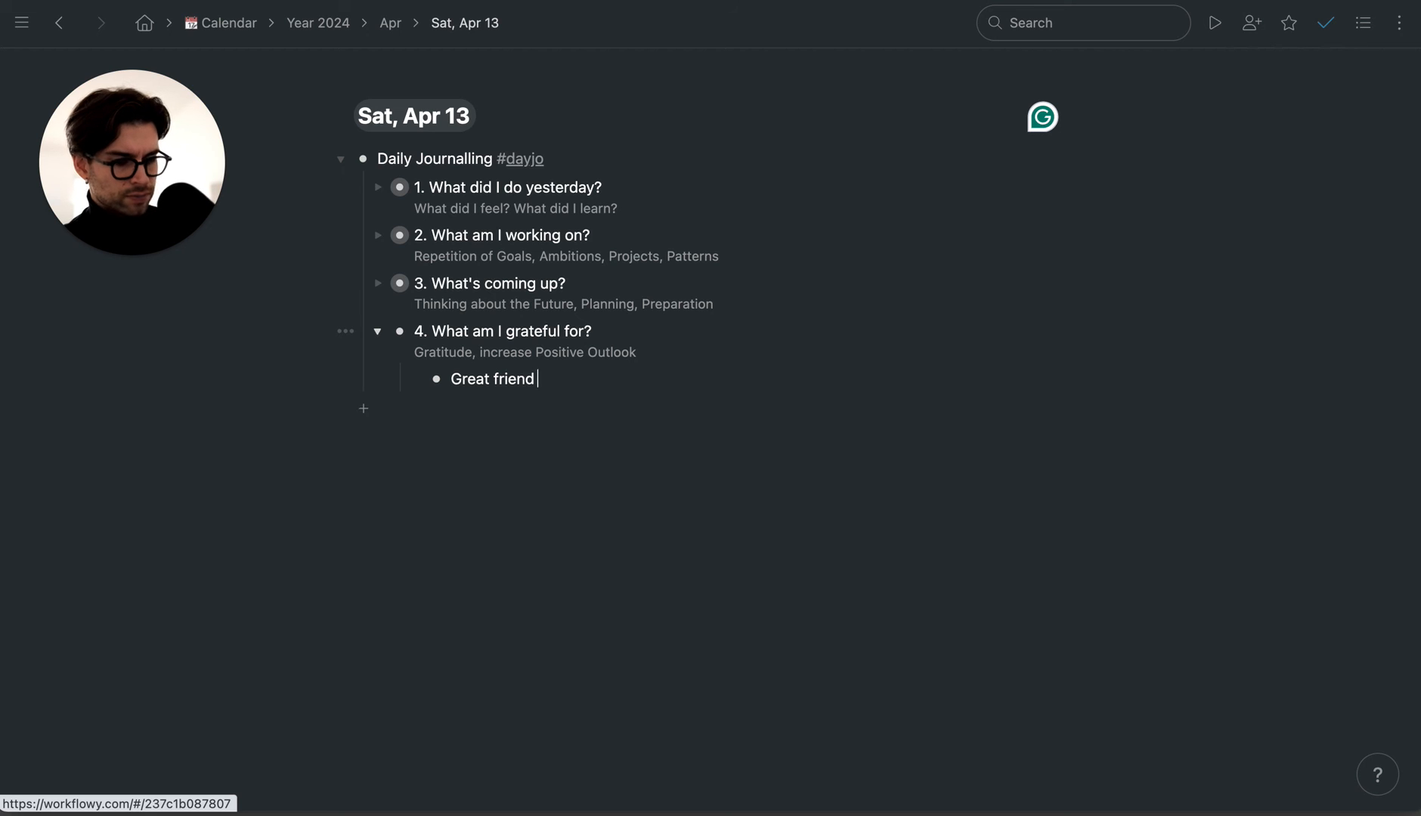
key("super+l")
type("ch")
key("Escape")
left_click(618, 375)
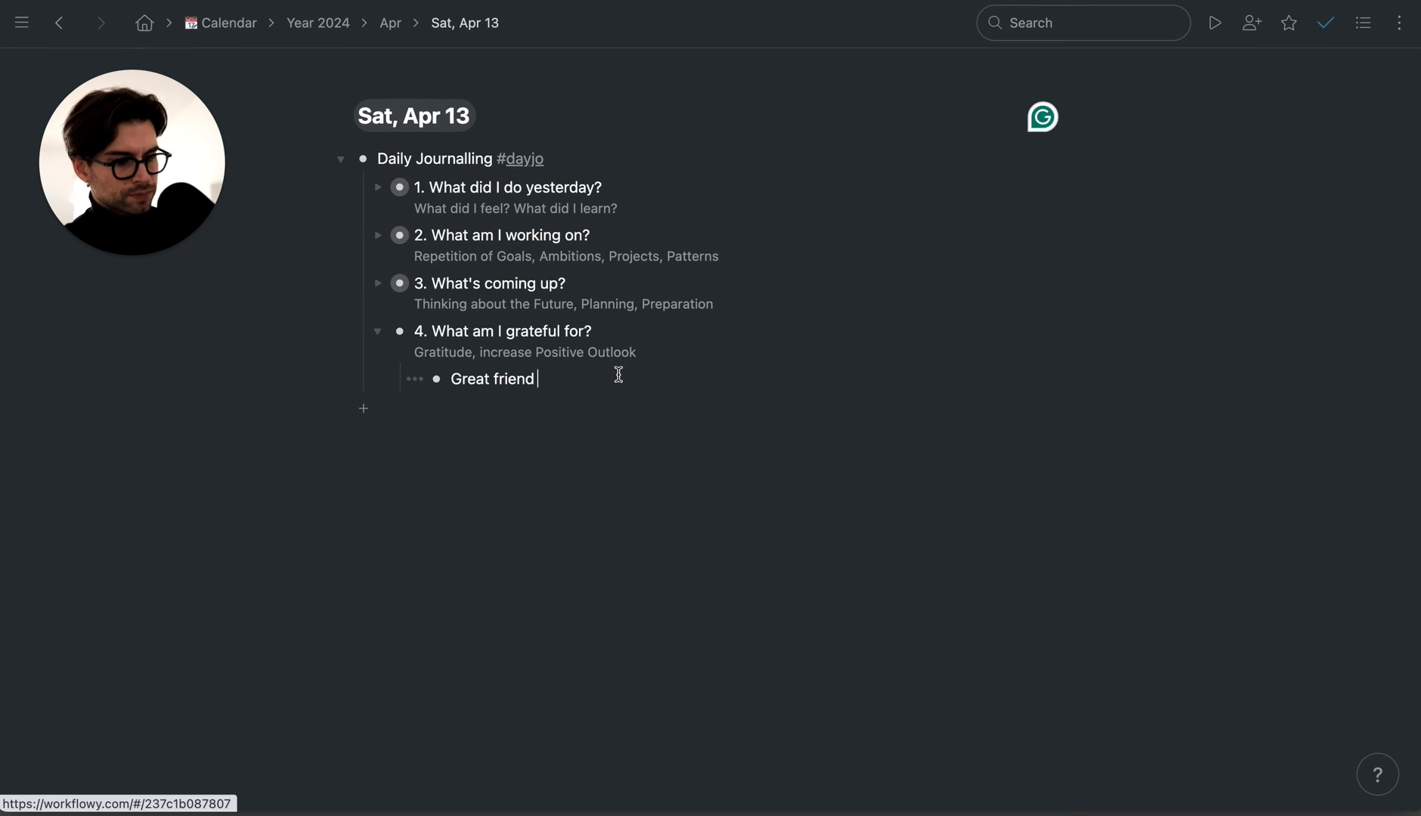
type("@chris")
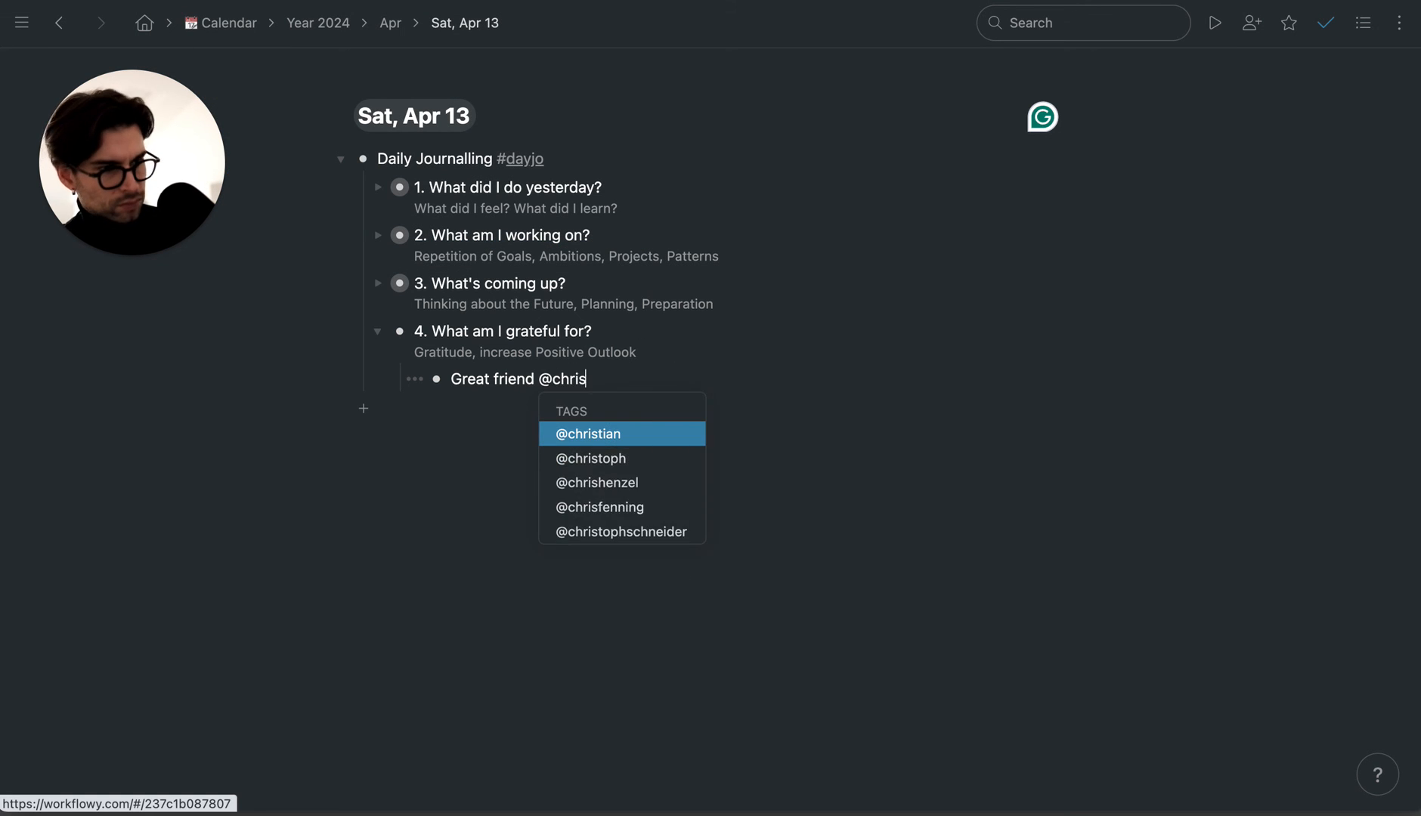
key("Return")
- Complete the friend's @ name tag and add the bullet "Workflowy, helping my Brain work better" below it
key("Return")
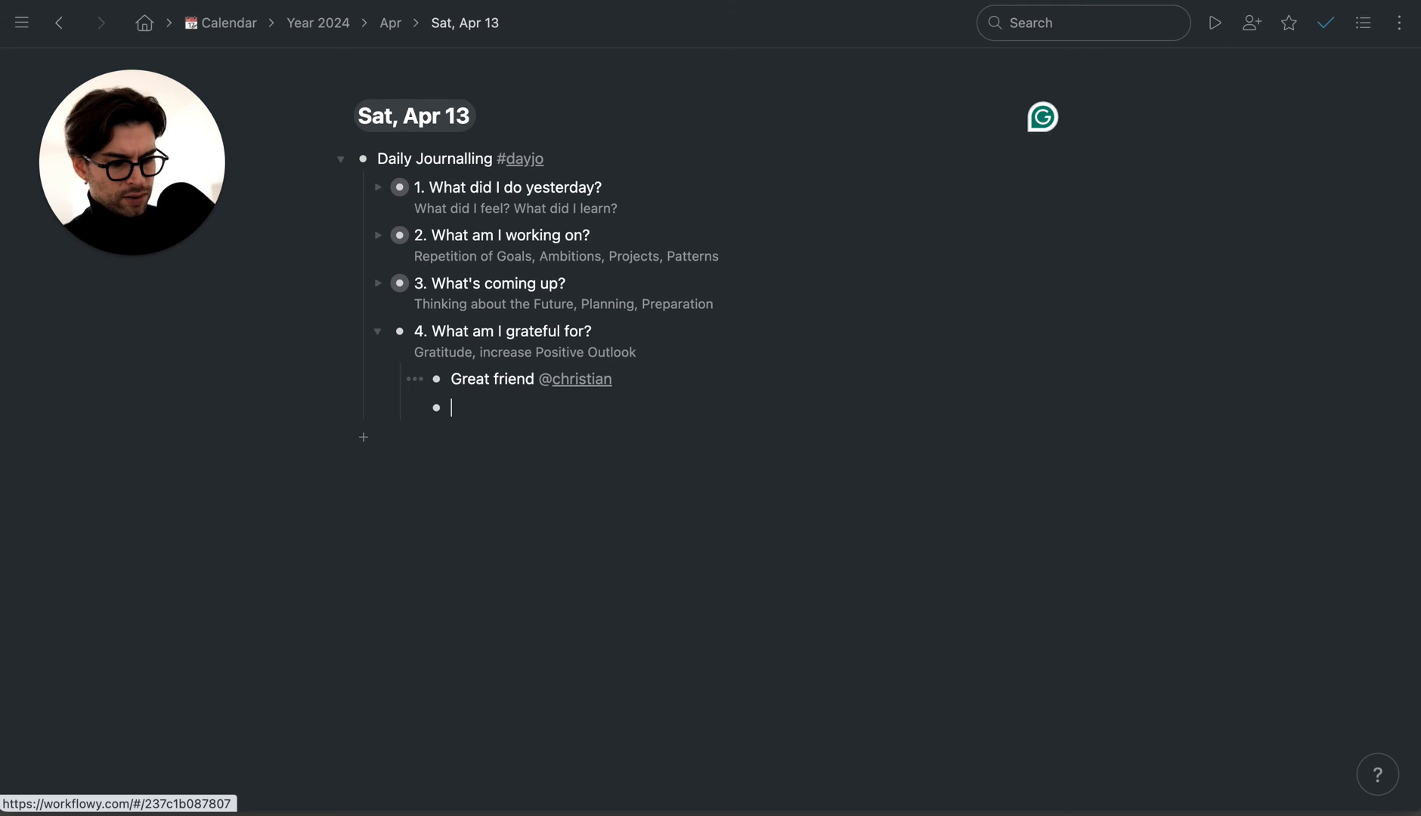
type("lowy")
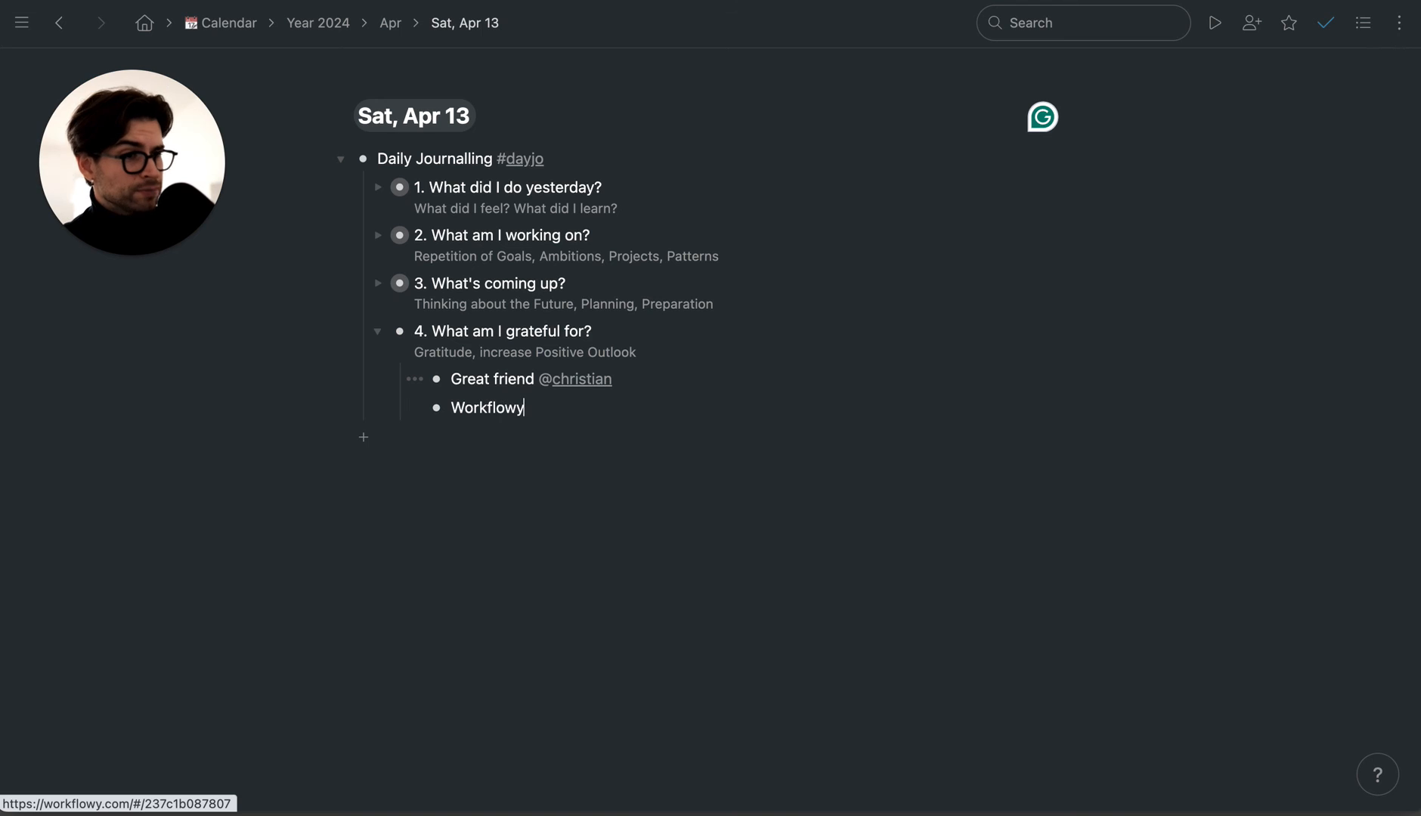
type(", helping my ")
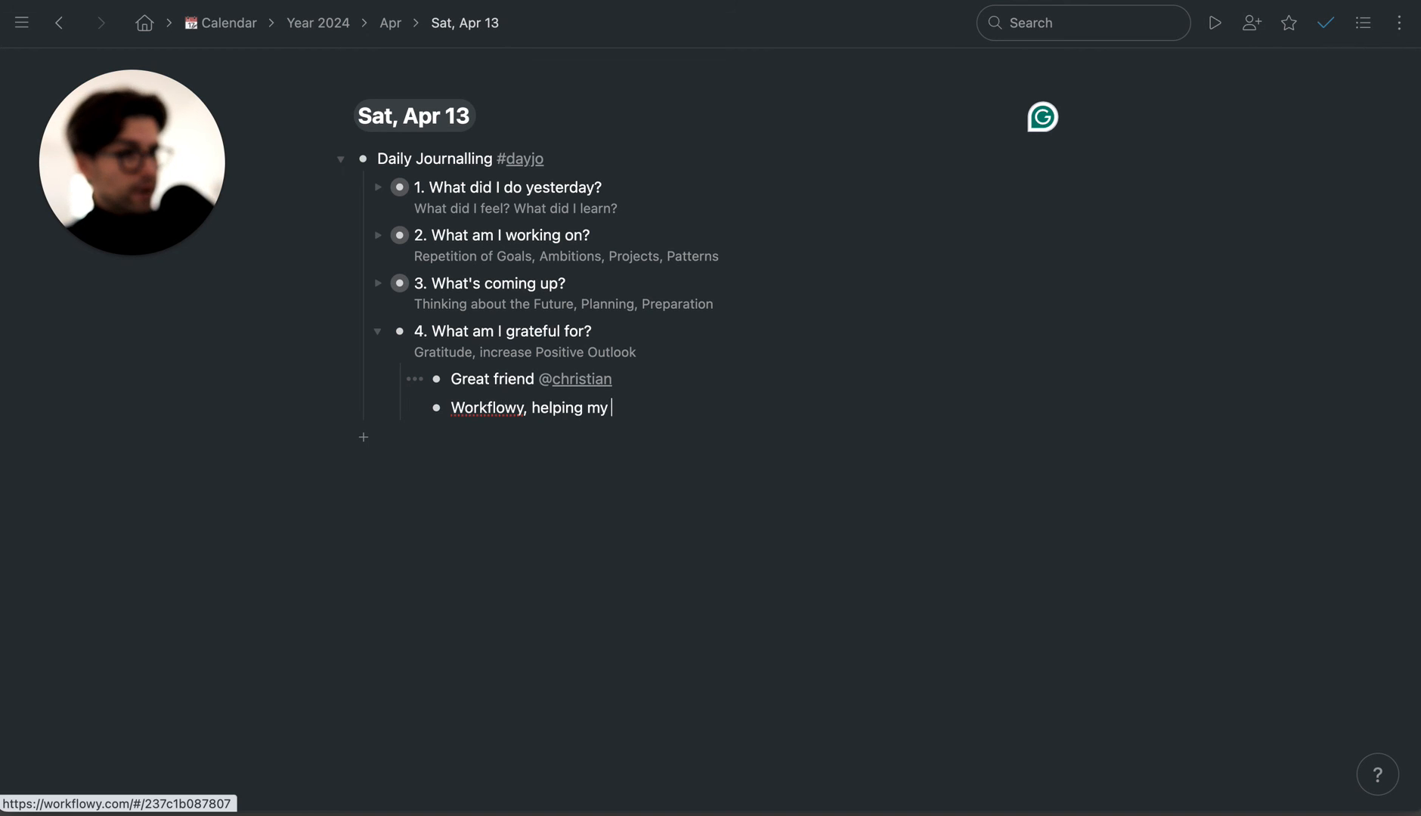
type("Brain ")
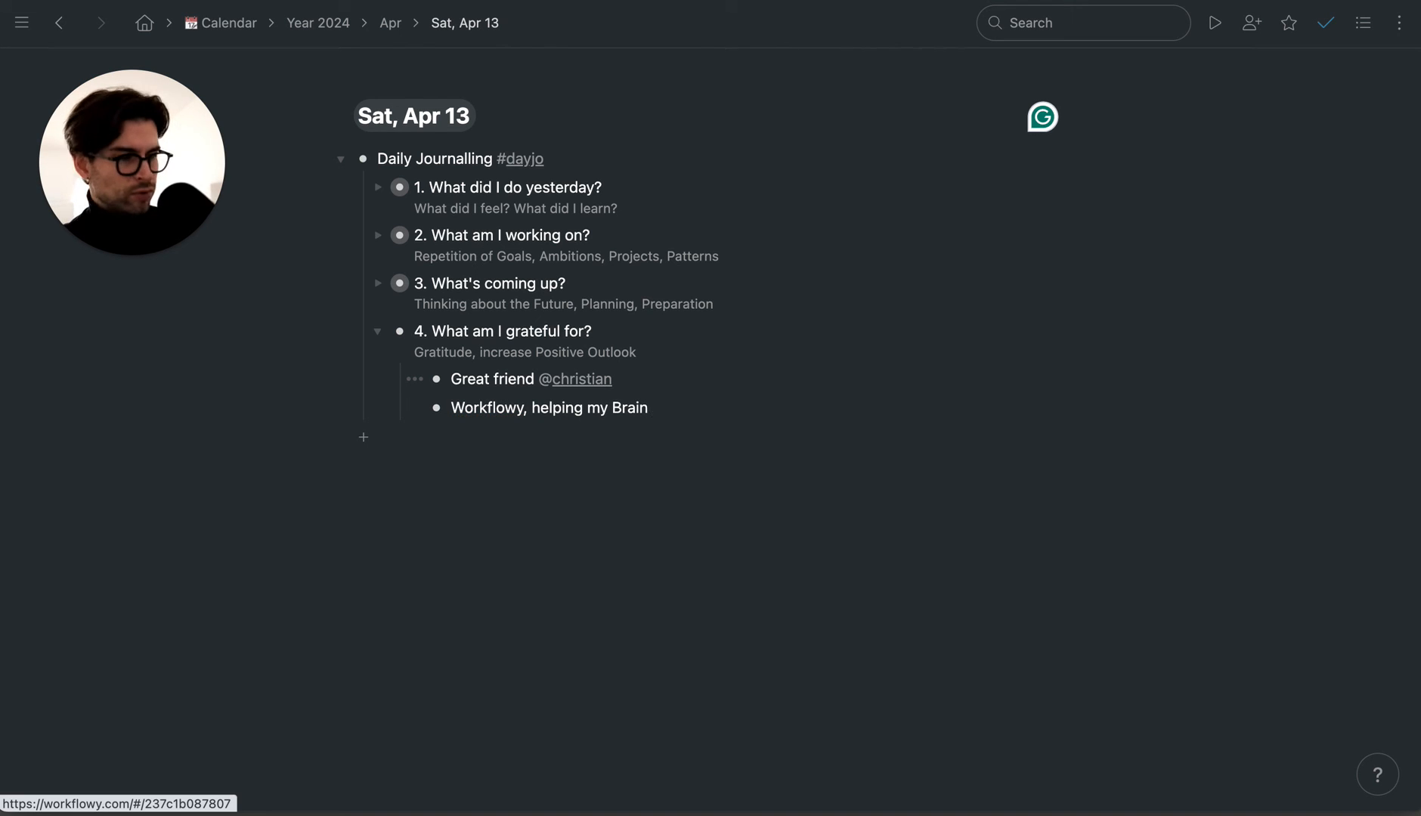
type("work ebtte")
key("BackSpace")
key("BackSpace")
key("BackSpace")
key("BackSpace")
key("BackSpace")
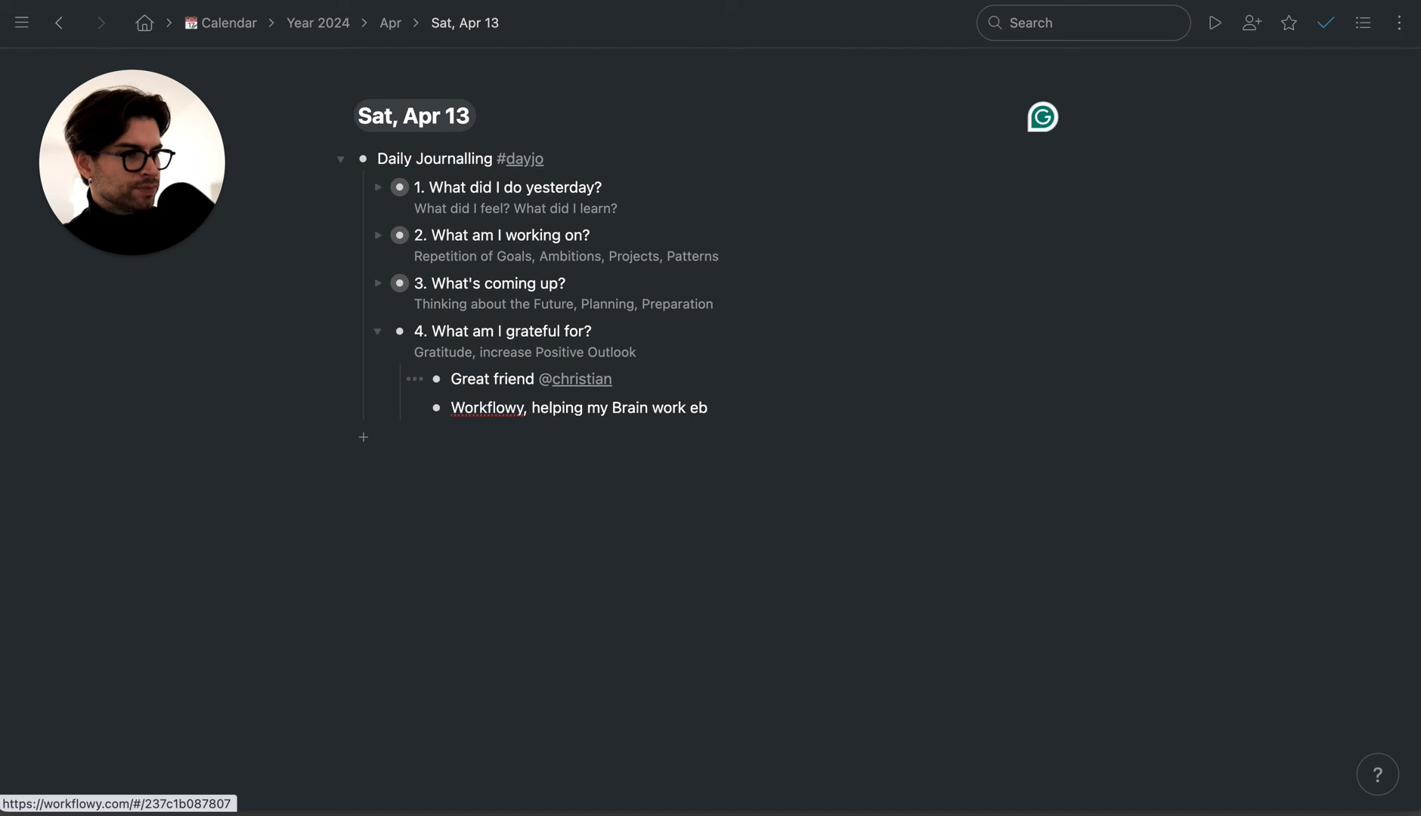
type("better")
- Add the bullet "Audience, appreciating my content" as the third answer under "4. What am I grateful for?"
key("Return")
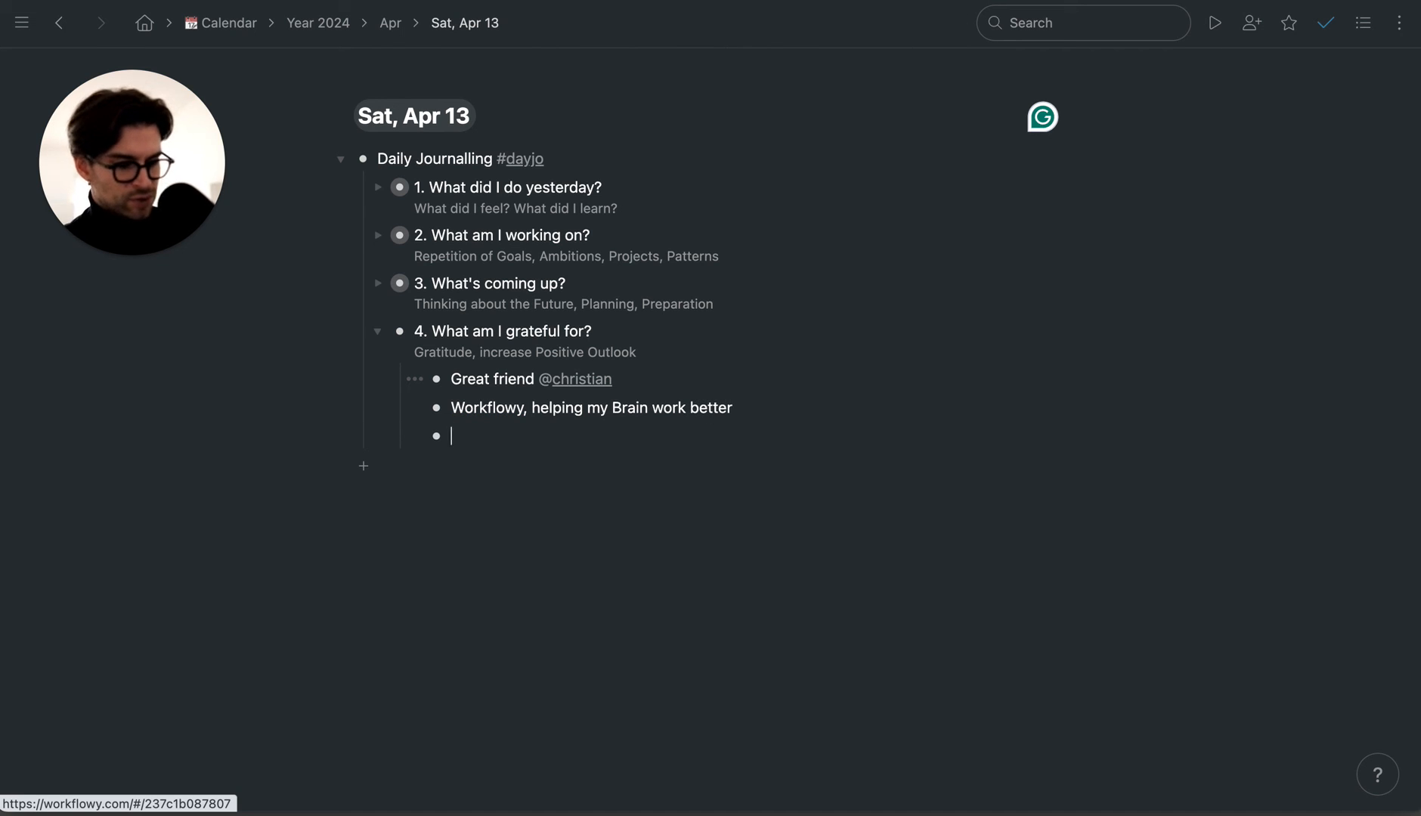
type("Audience")
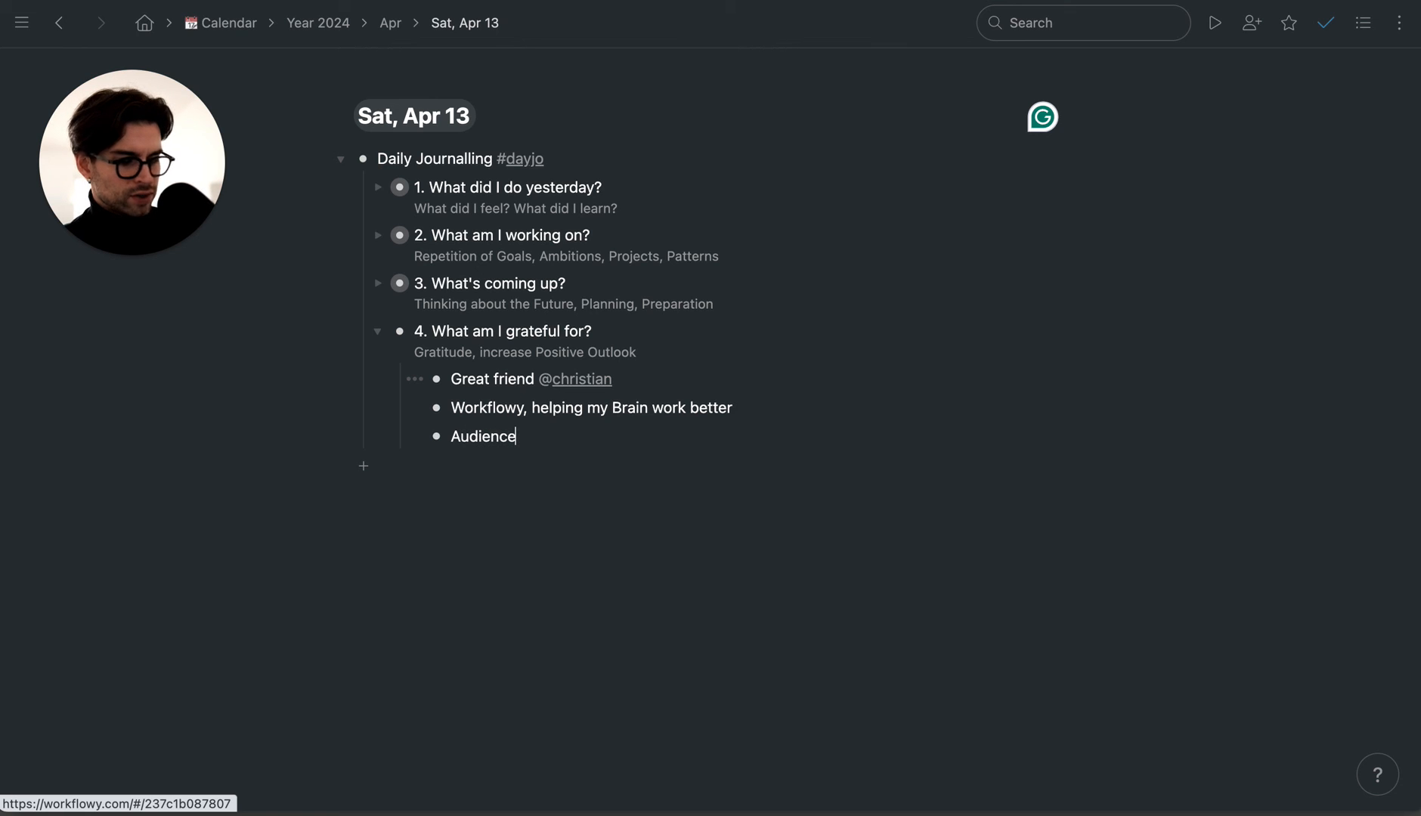
type(", apprec")
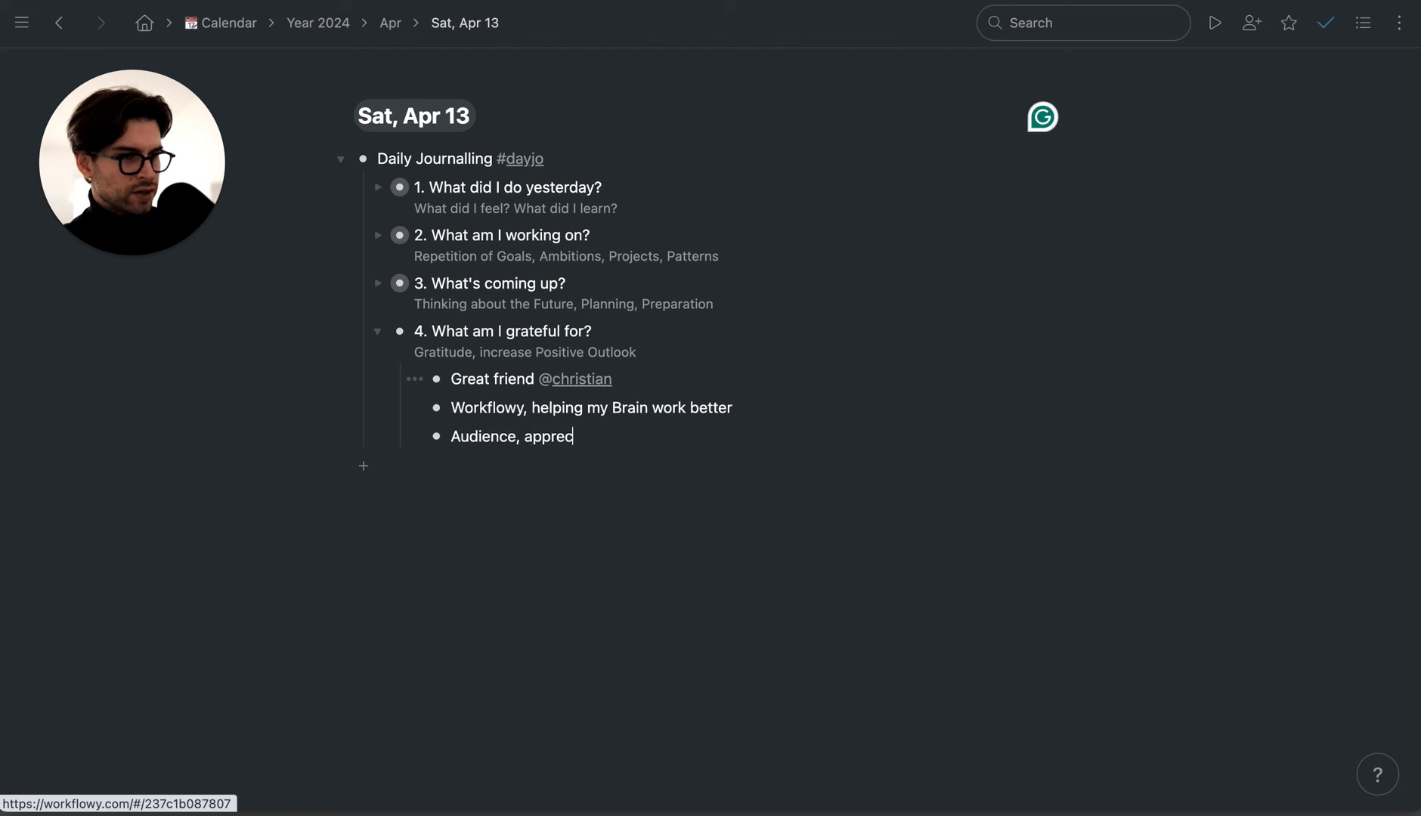
type("iating my cont")
key("BackSpace")
key("BackSpace")
key("BackSpace")
key("BackSpace")
key("BackSpace")
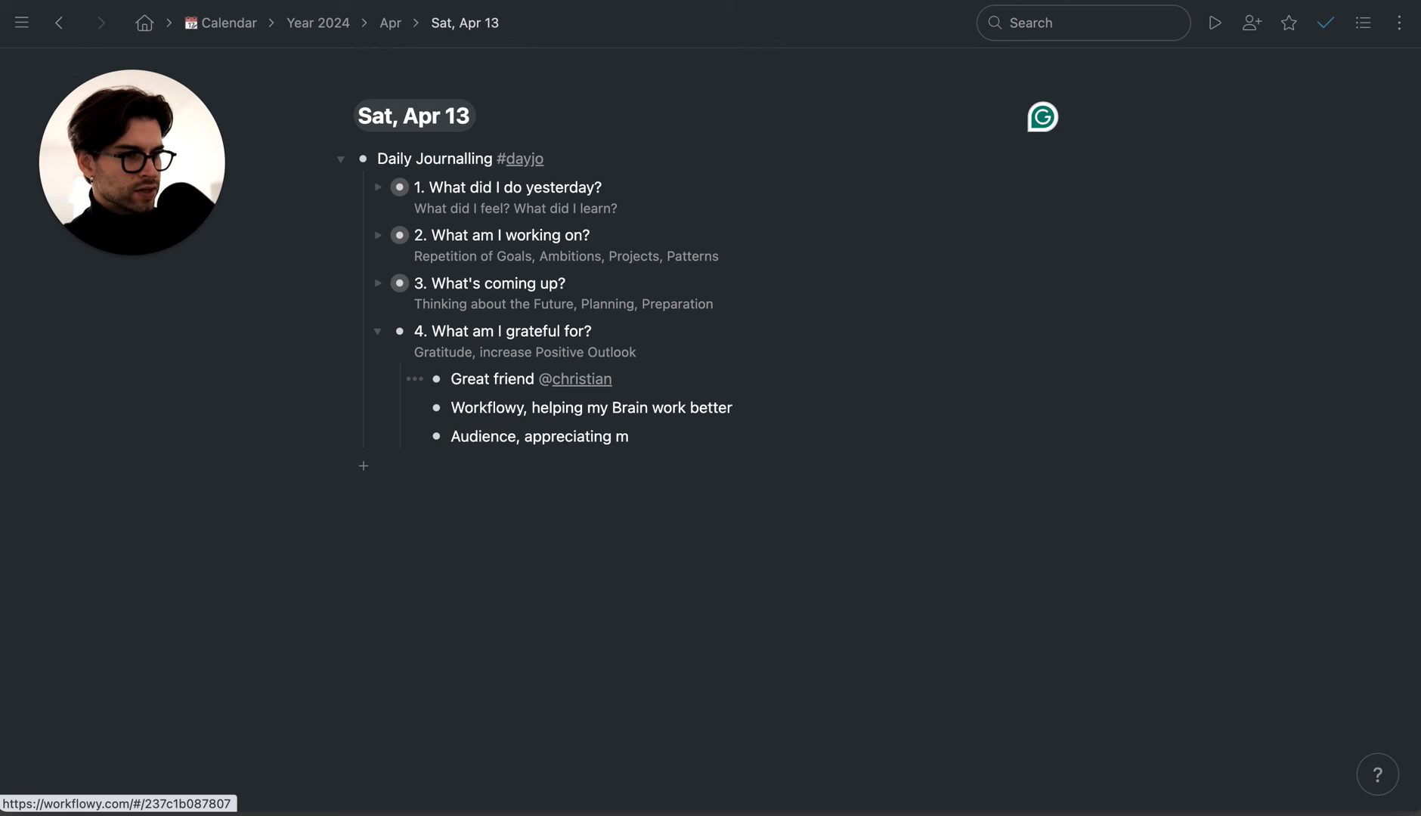
type("y content")
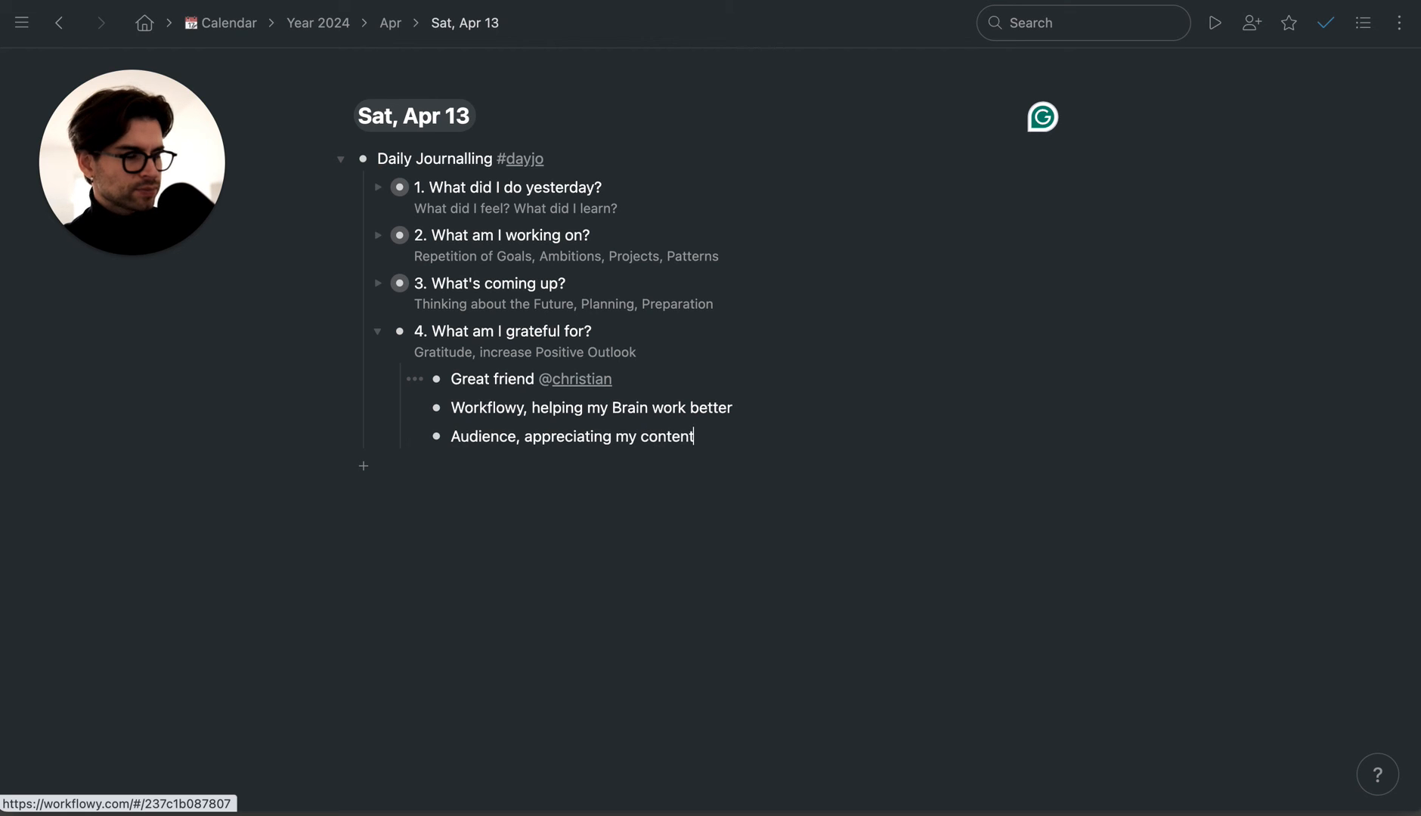
left_click(521, 437)
left_click(707, 435)
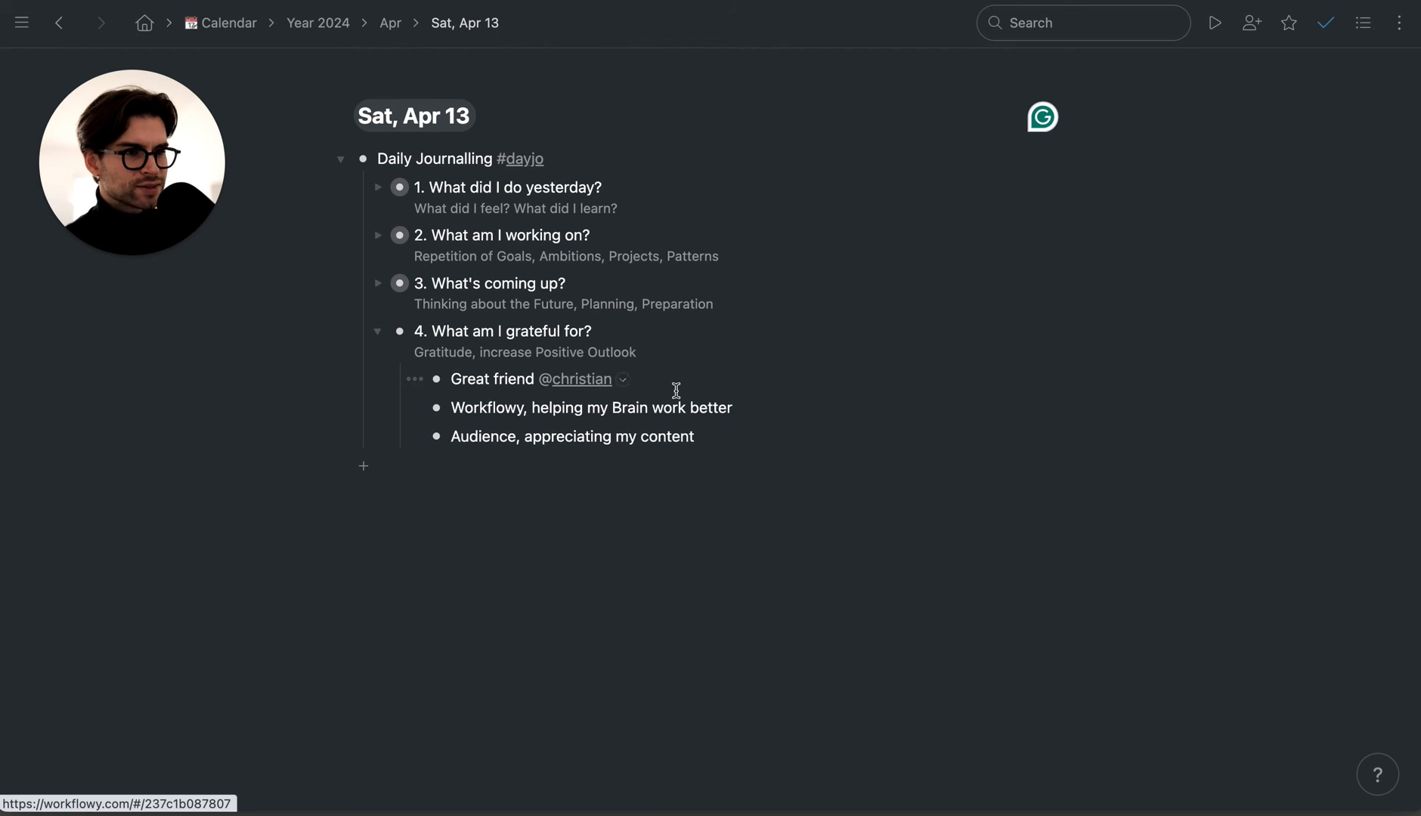
- Add a fourth gratitude bullet reading "Having started Creating Youtube Video"
key("Return")
type("Creating Yo")
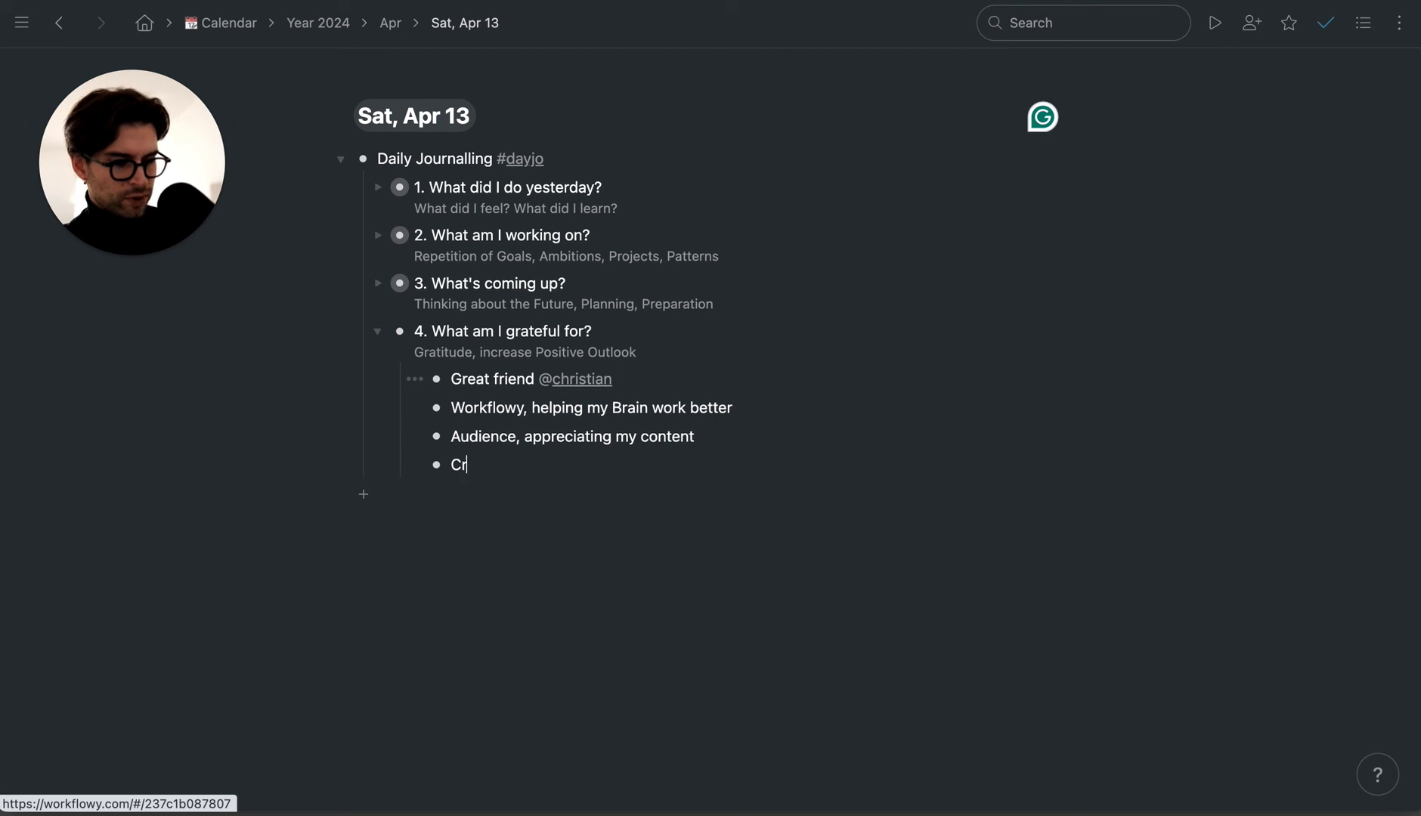
key("BackSpace")
type("outube Video")
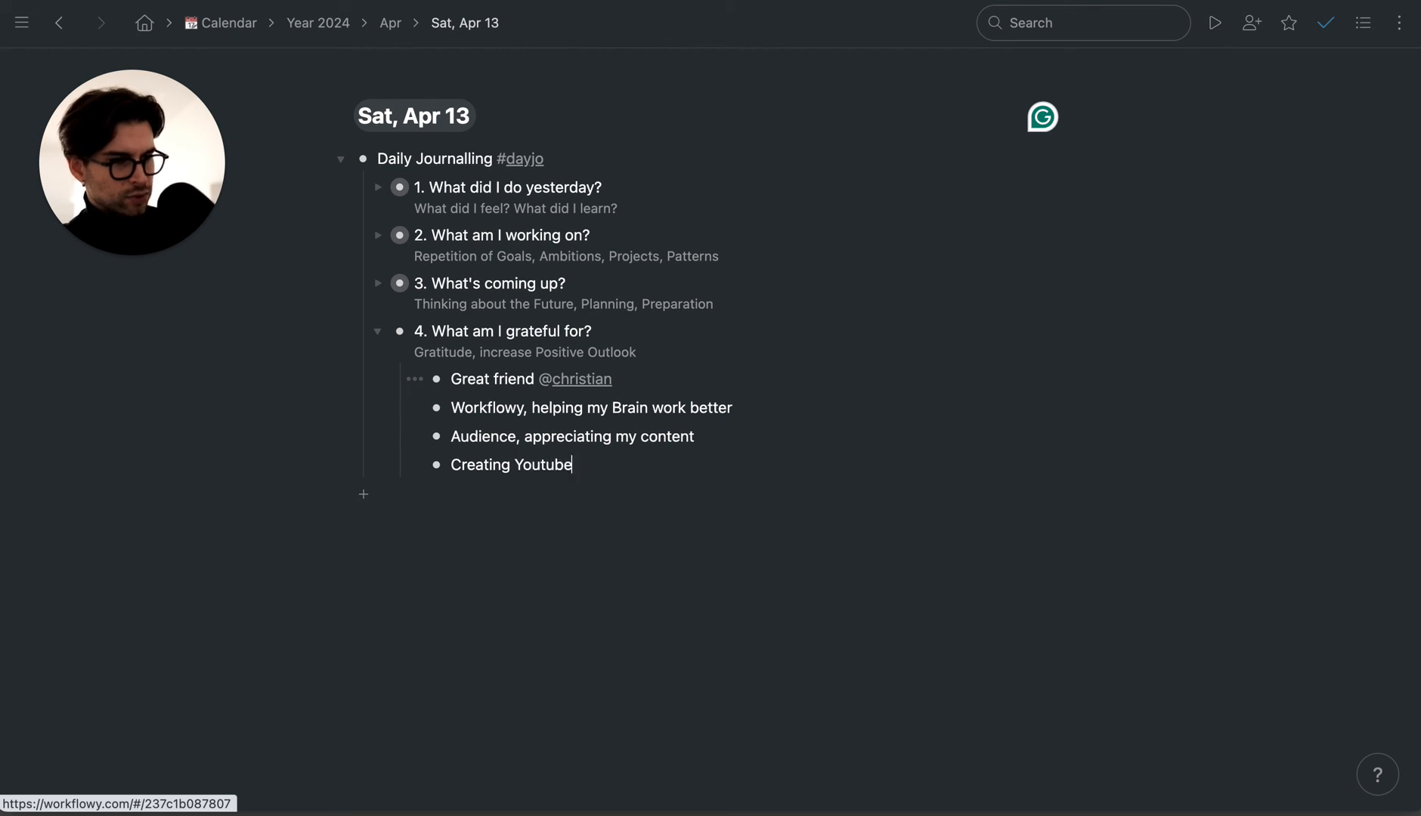
left_click(451, 465)
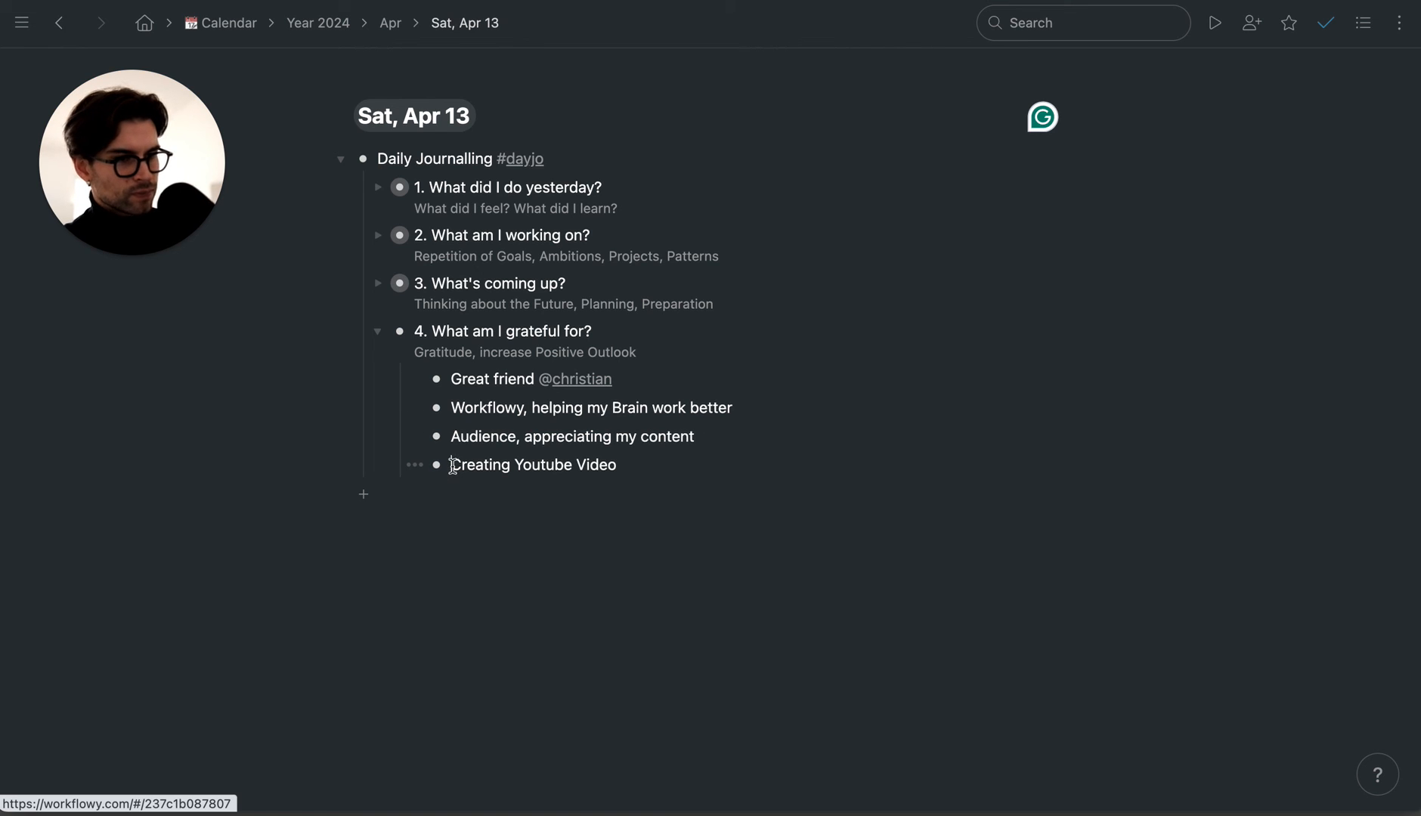
type("Having started")
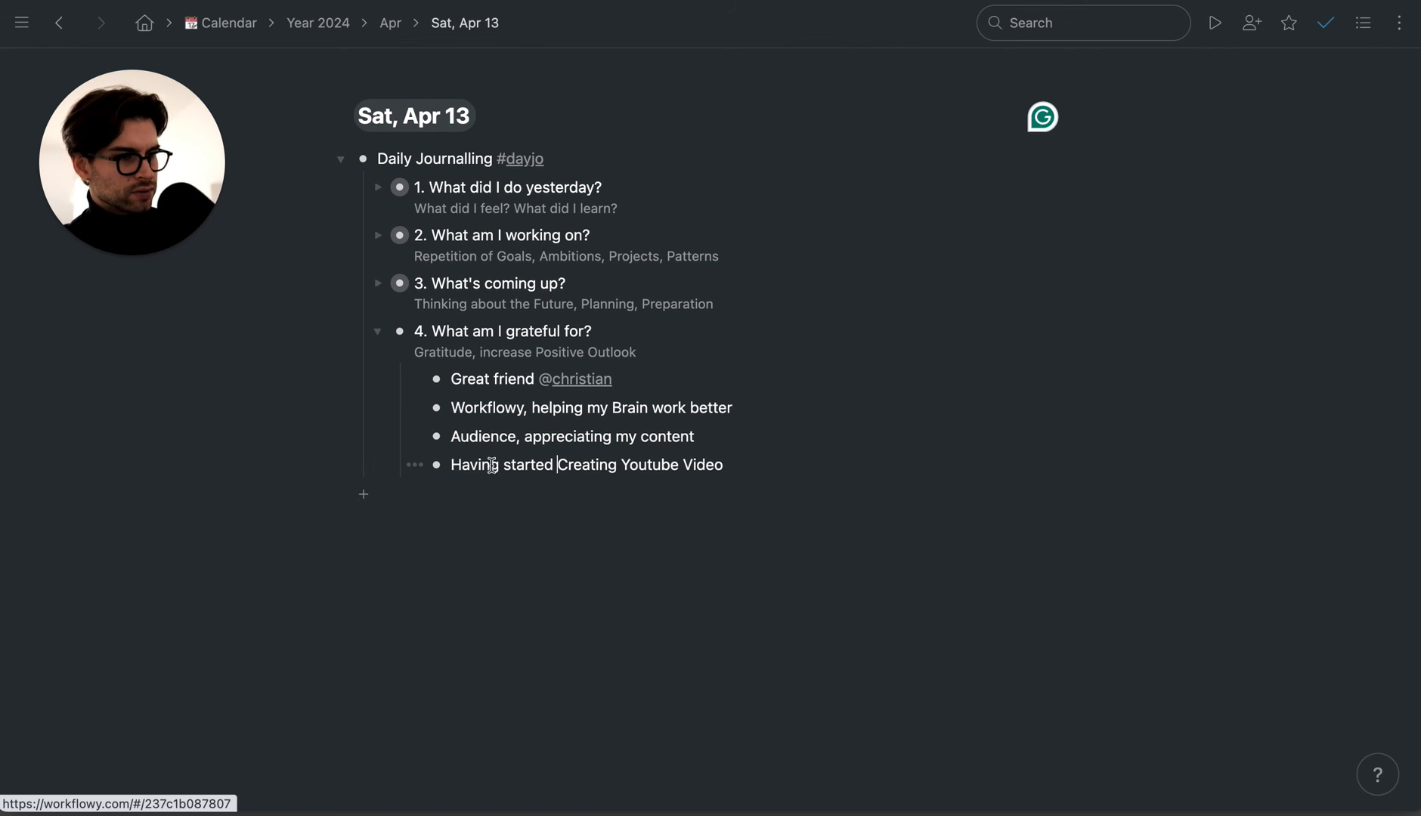
left_click(764, 469)
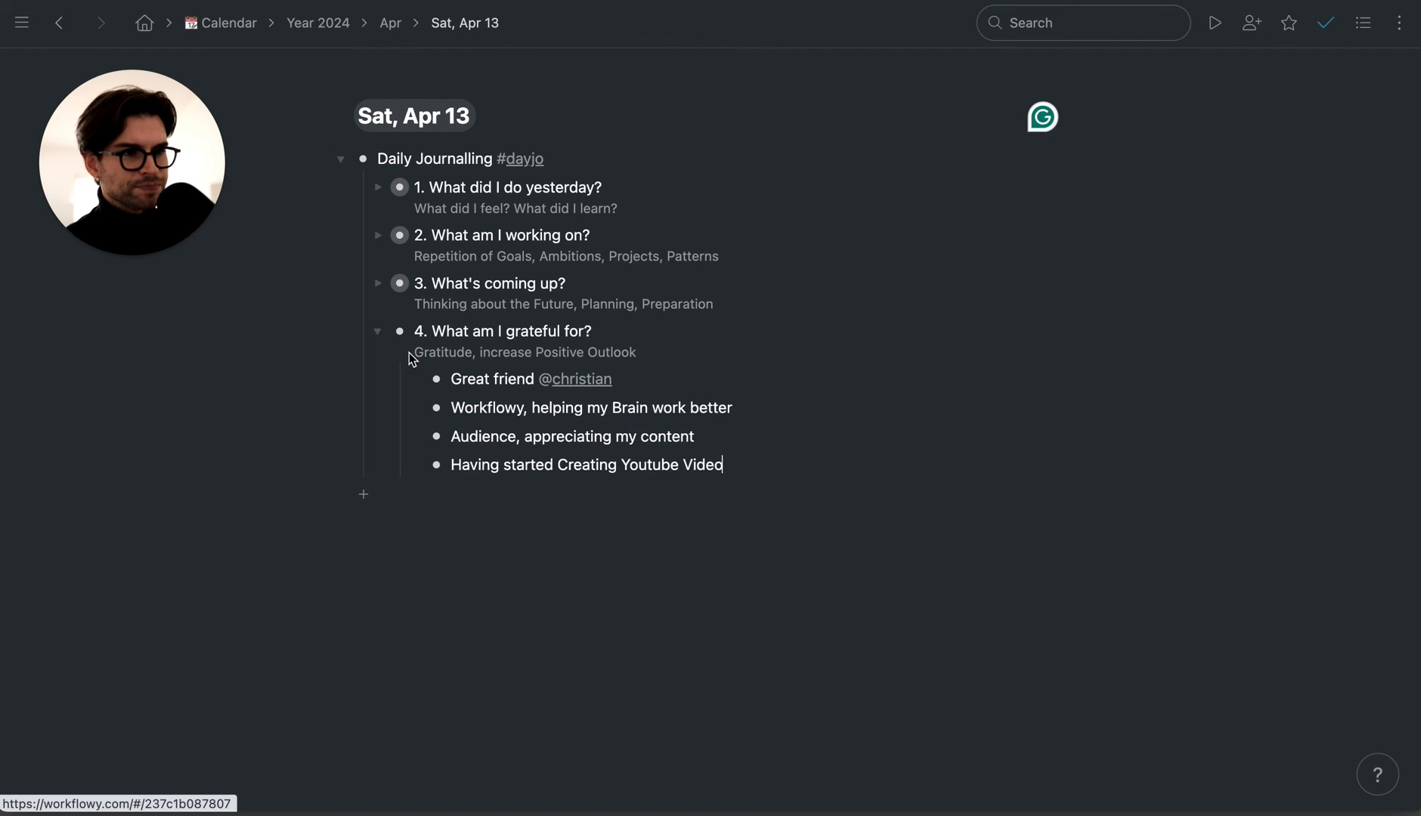
- Prefix the last gratitude bullet with "Making the step:" and collapse "4. What am I grateful for?"
left_click(451, 465)
type("Makign the step")
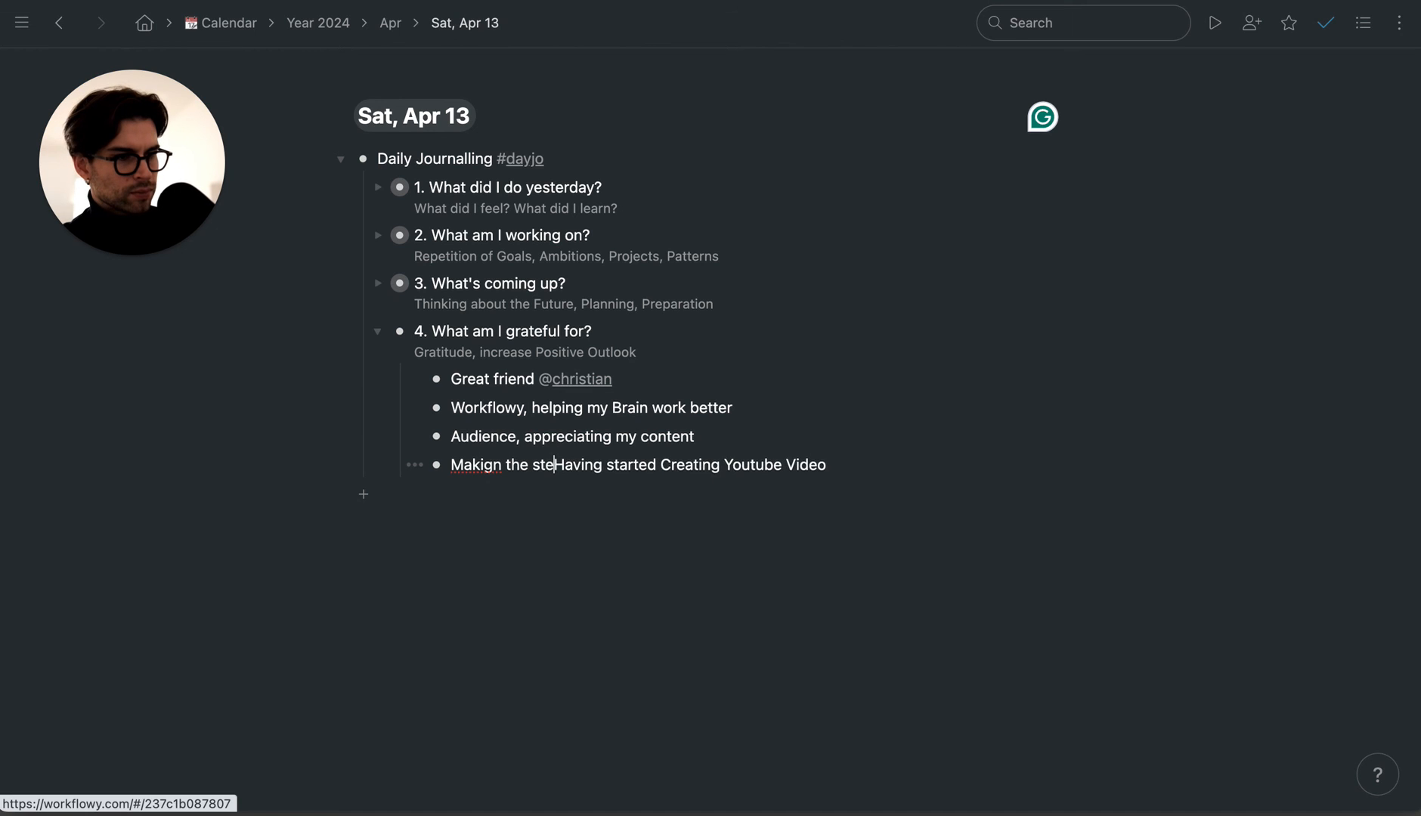
key("BackSpace")
type(":")
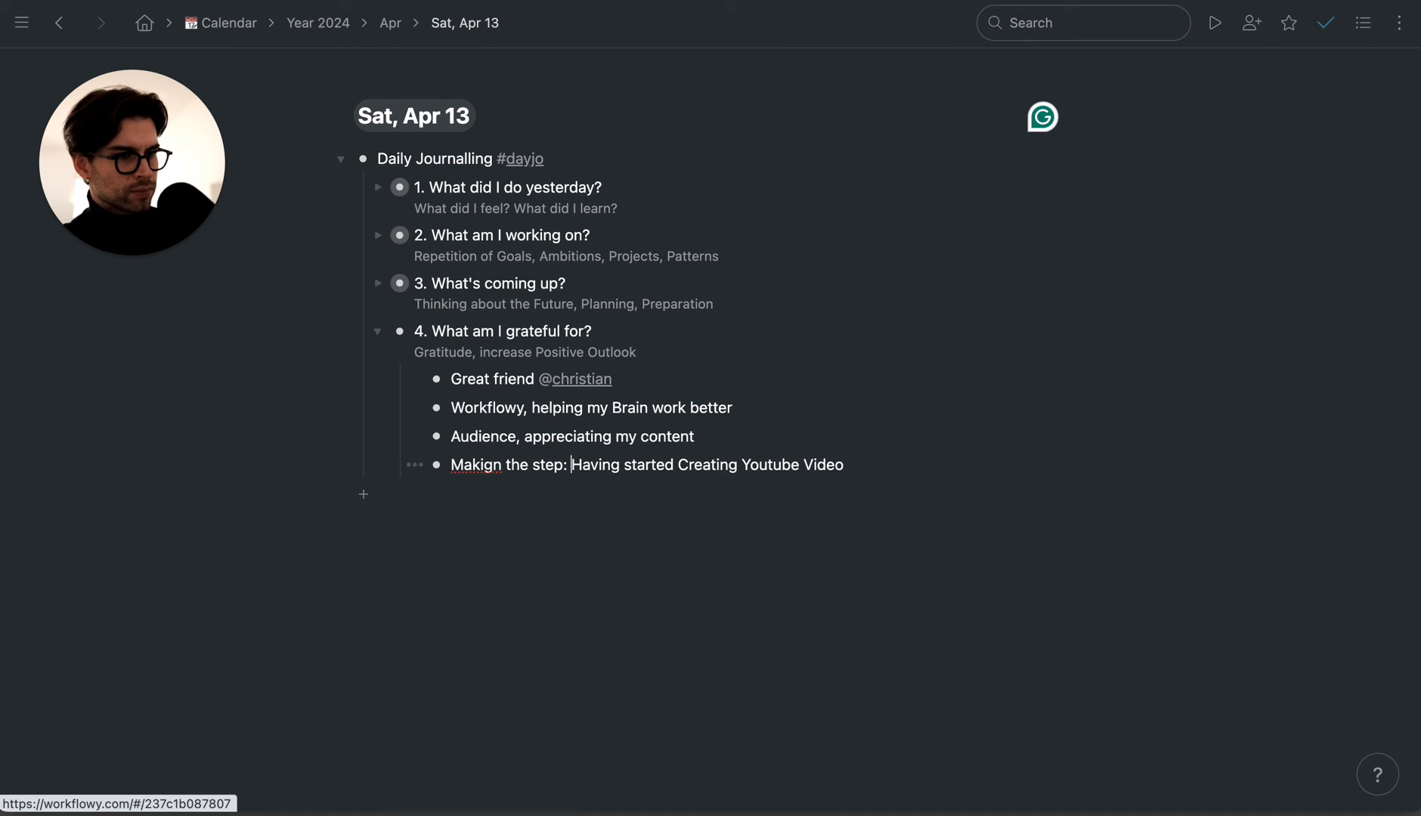
left_click(491, 465)
key("BackSpace")
type("g")
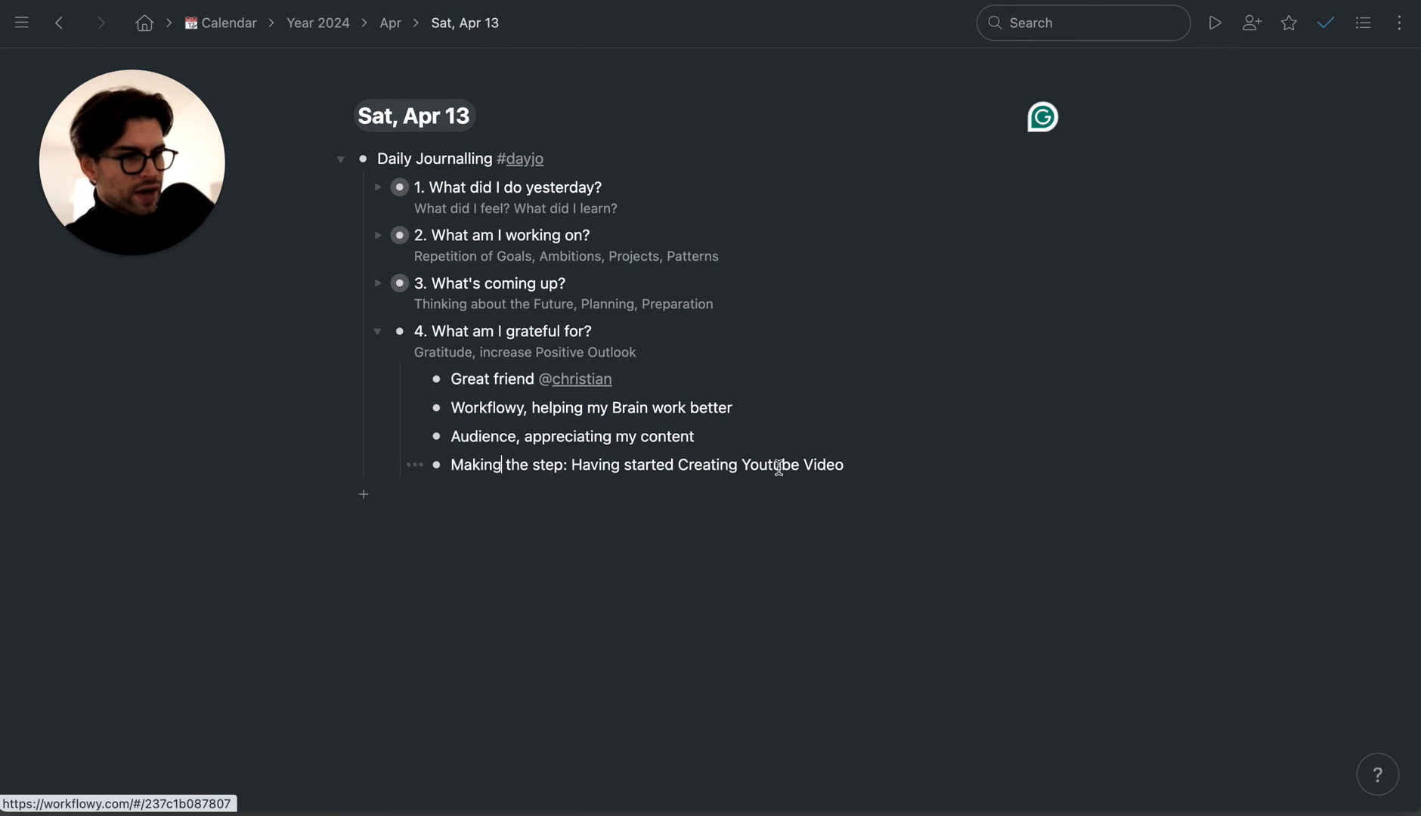
left_click(376, 337)
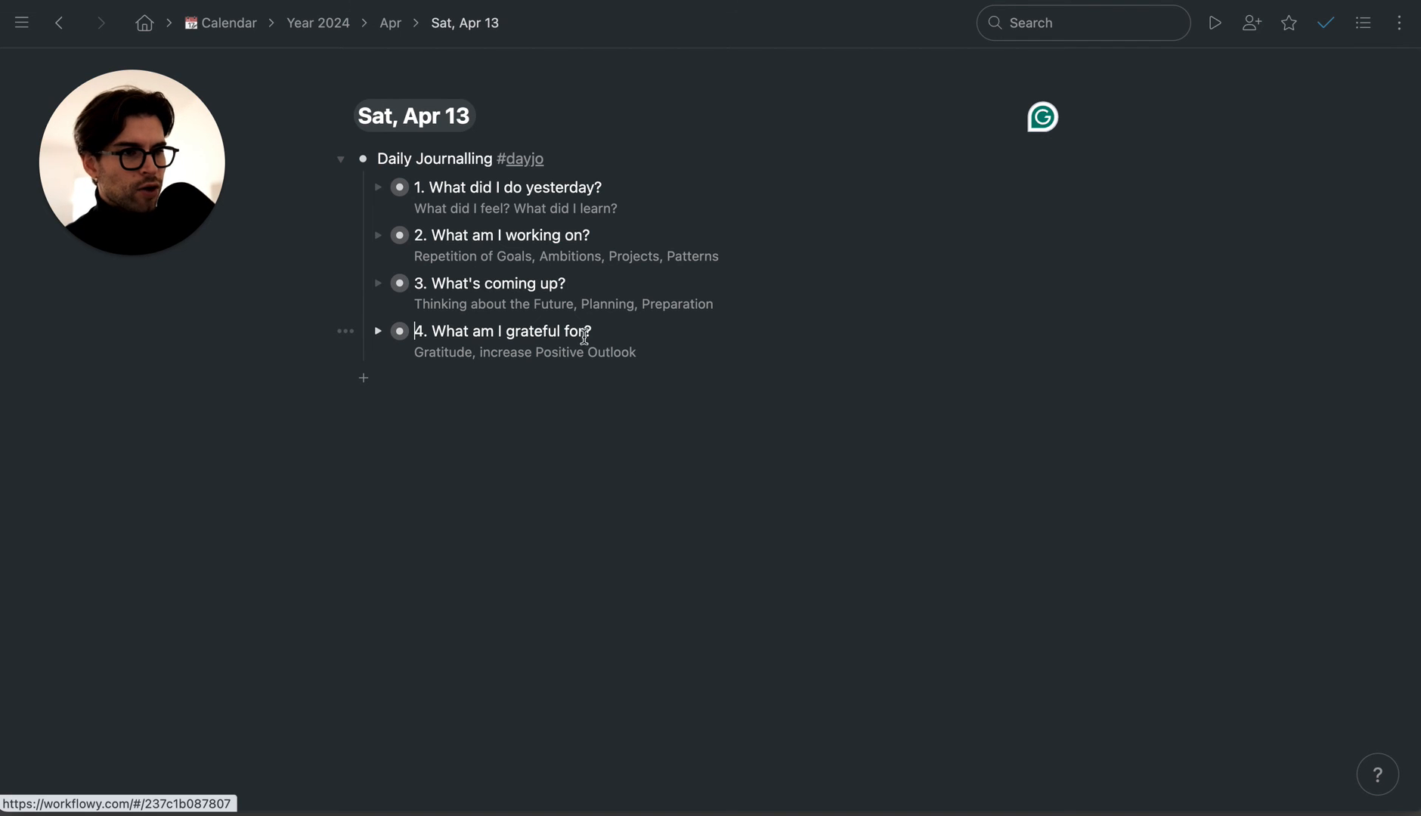
left_click(644, 326)
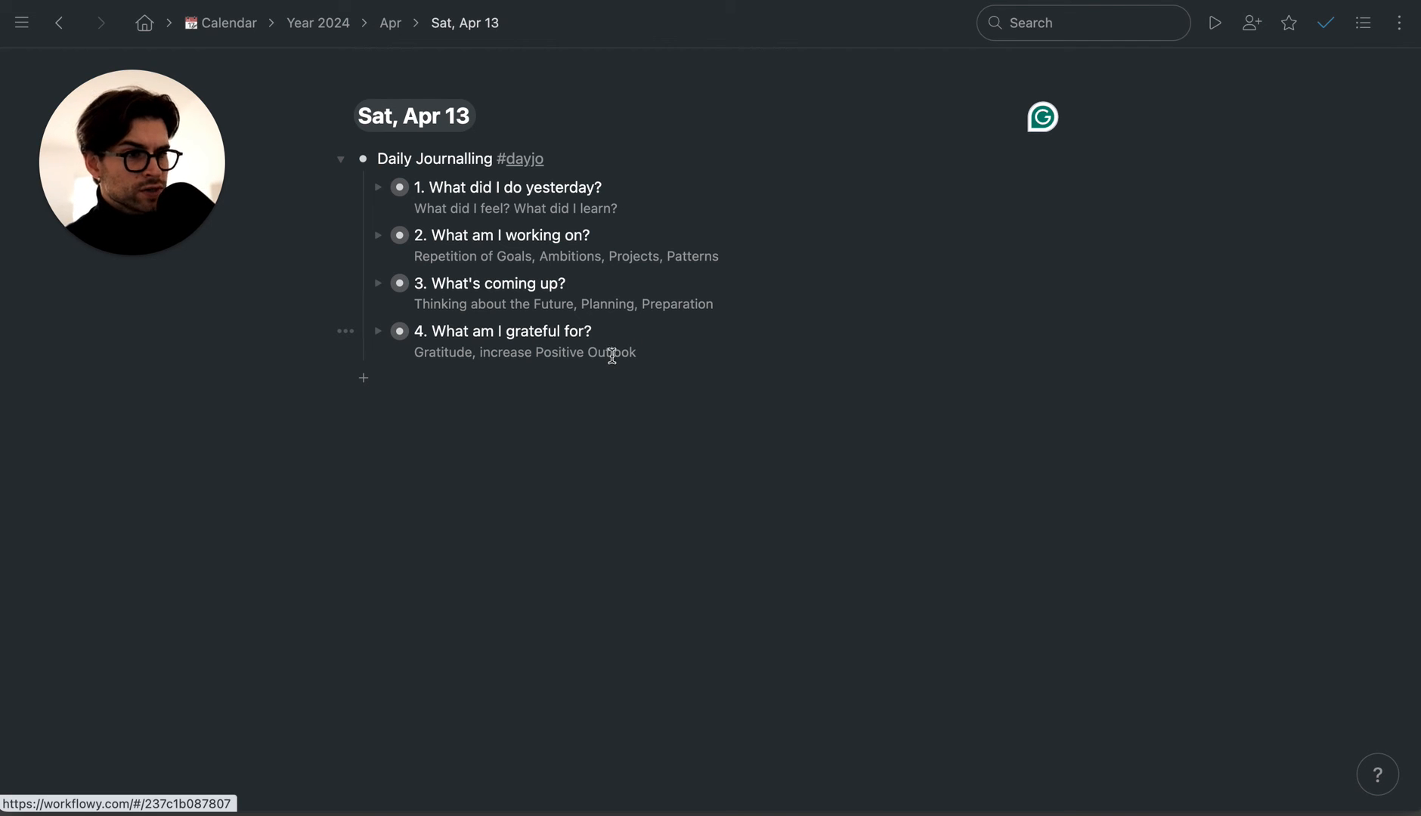
- Mirror "#tp Daily Journal [Template]" into a new bullet below the Daily Journalling entry
left_click(363, 379)
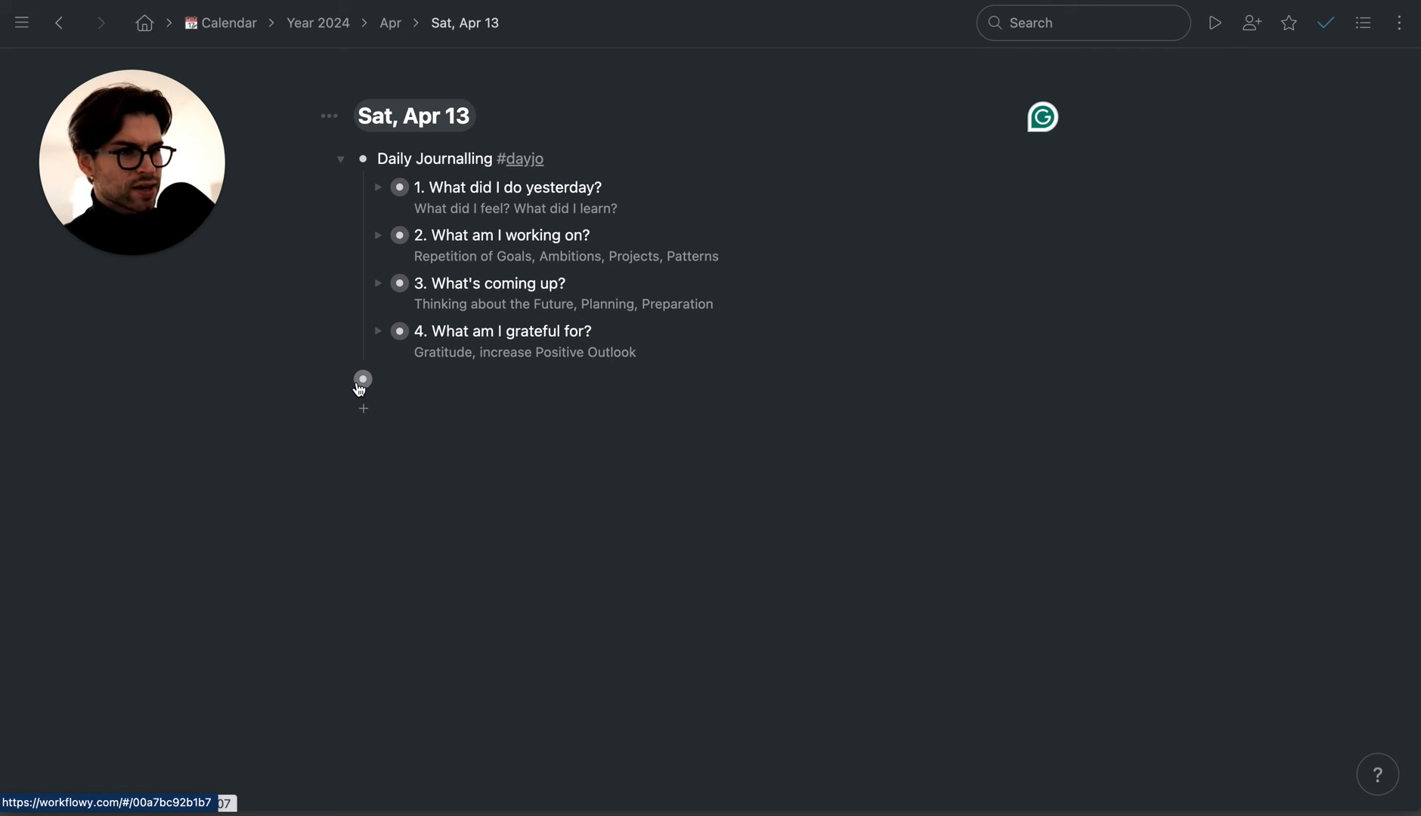
type("/mirr")
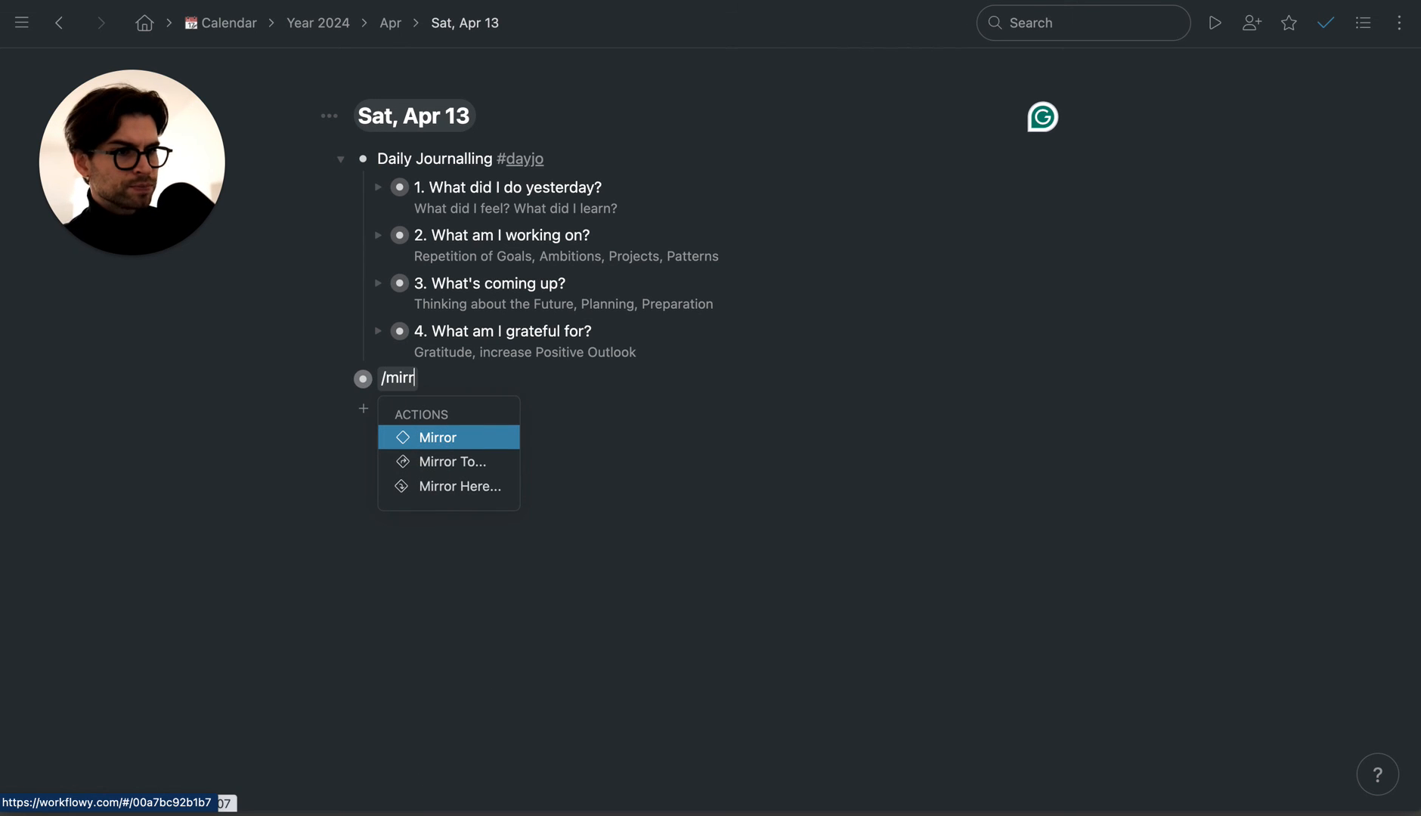
left_click(447, 461)
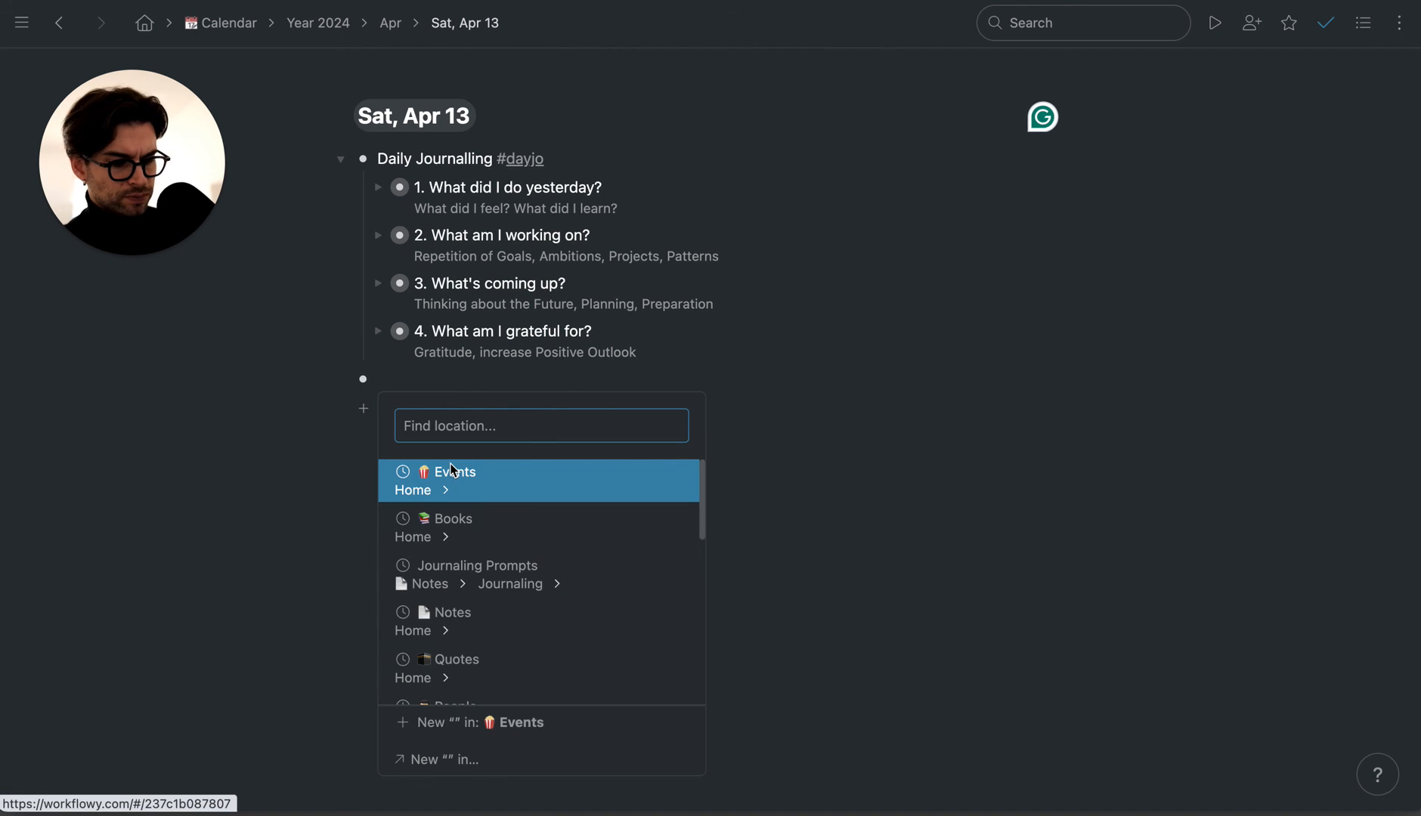
key("Escape")
type("/mirr")
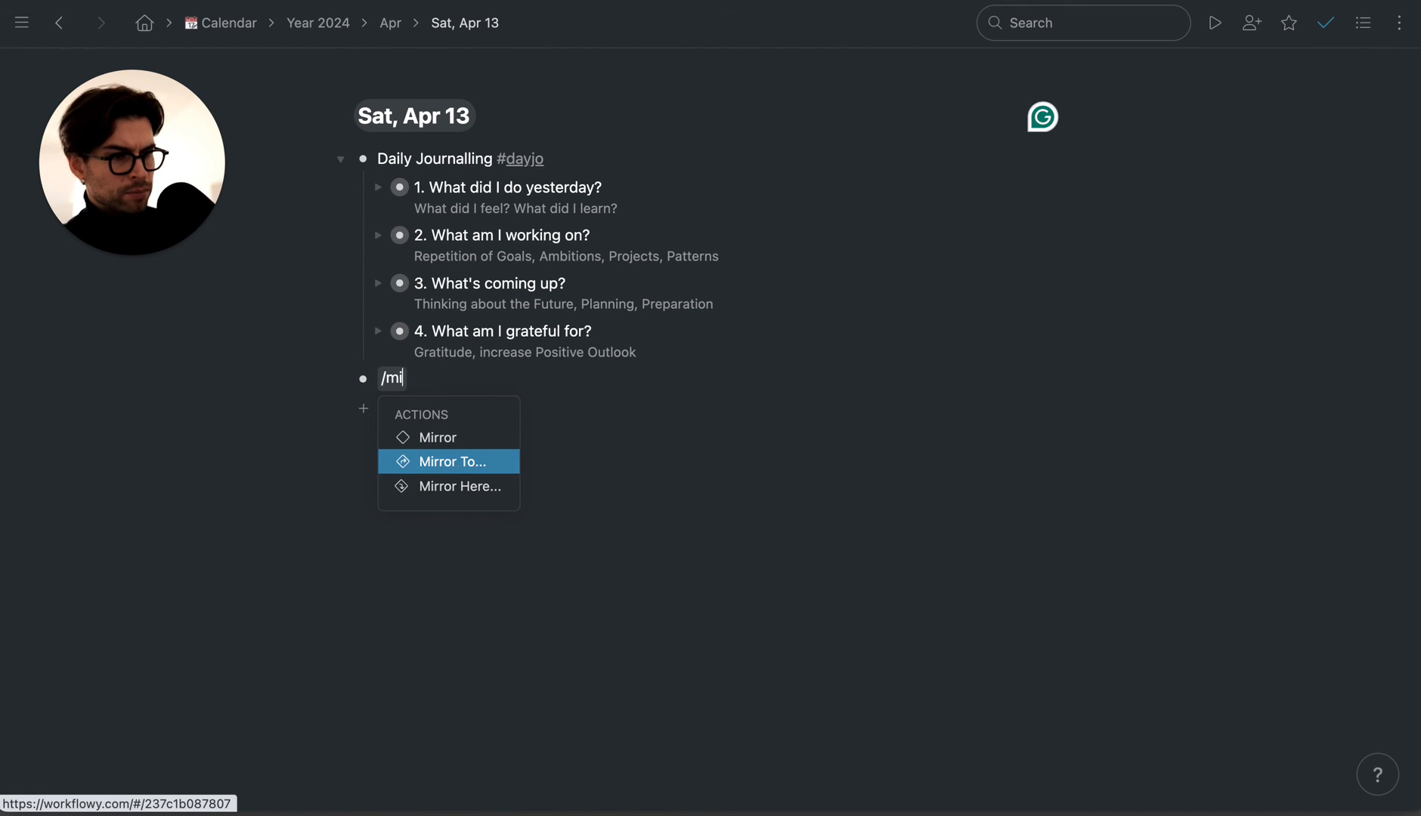
left_click(460, 478)
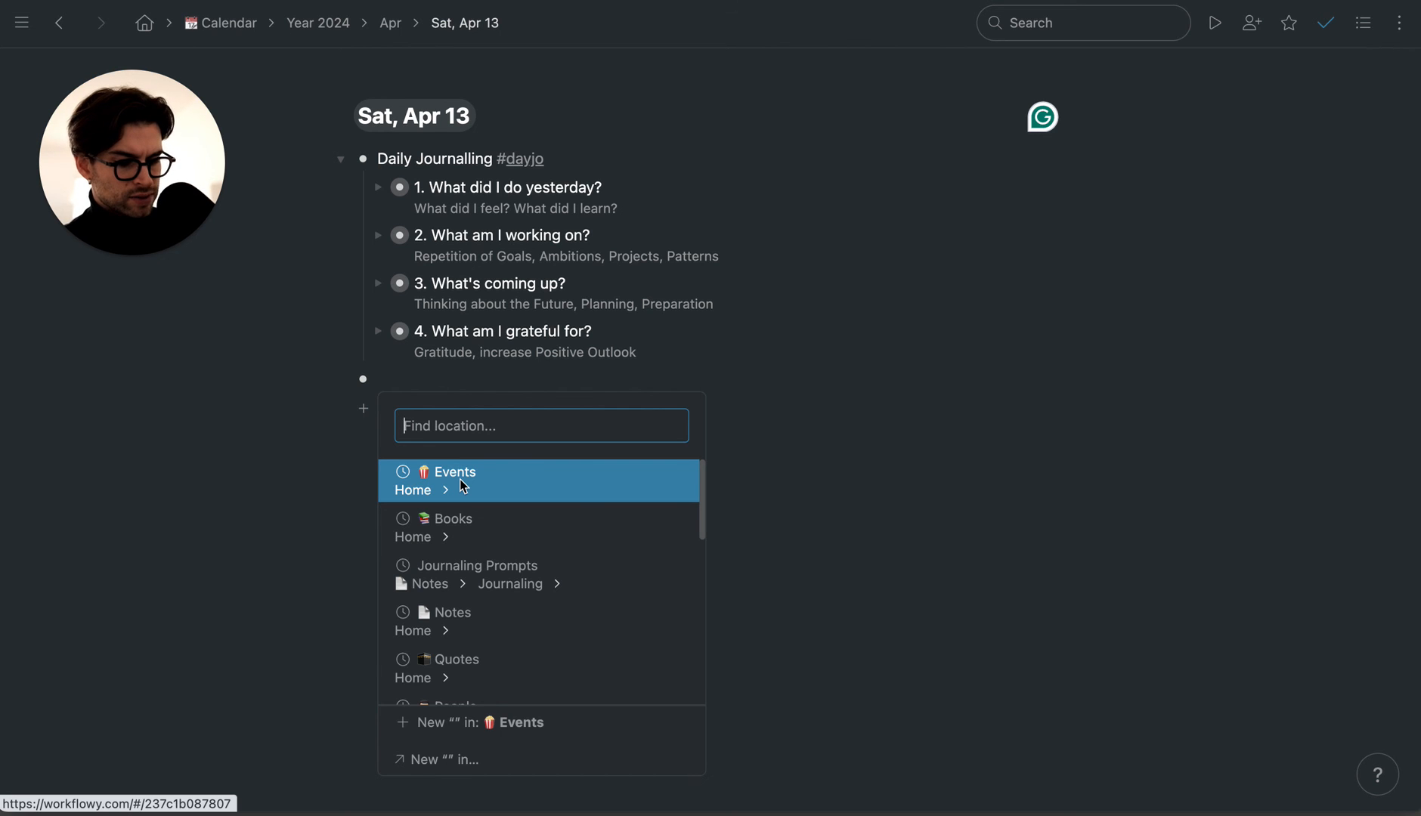
type("#tp daily")
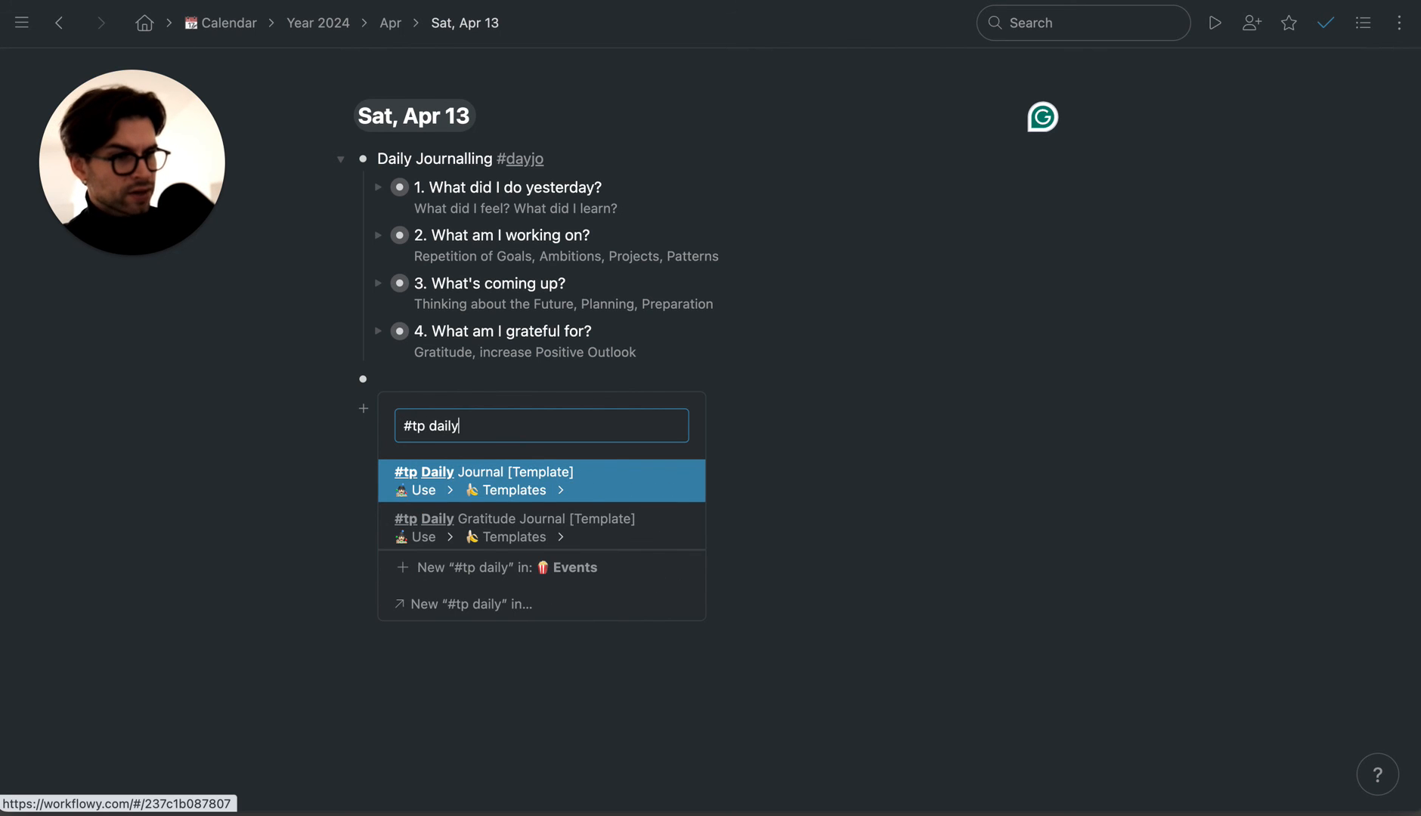
left_click(568, 490)
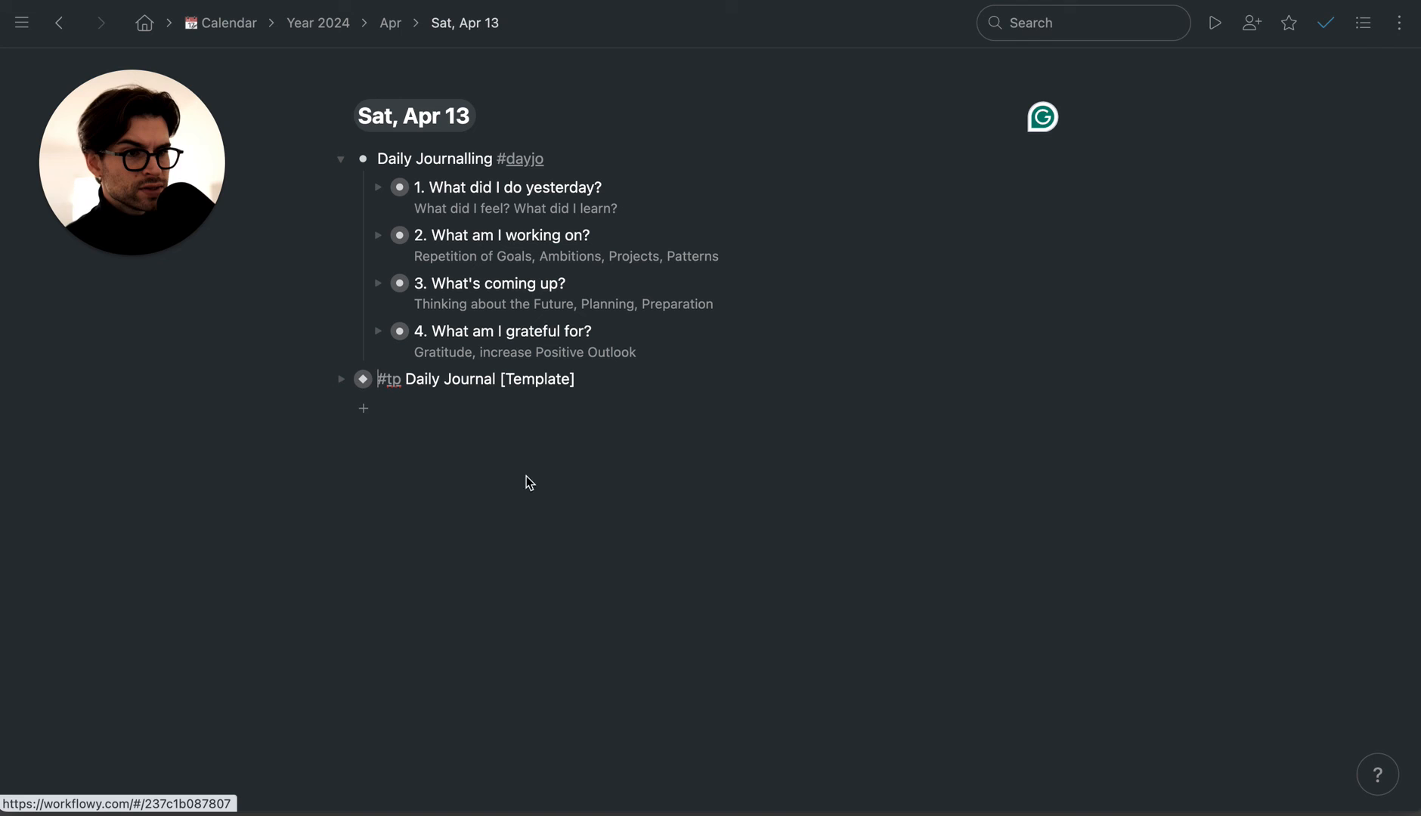
- Expand the mirrored Daily Journal template and detach it from its original
left_click(340, 379)
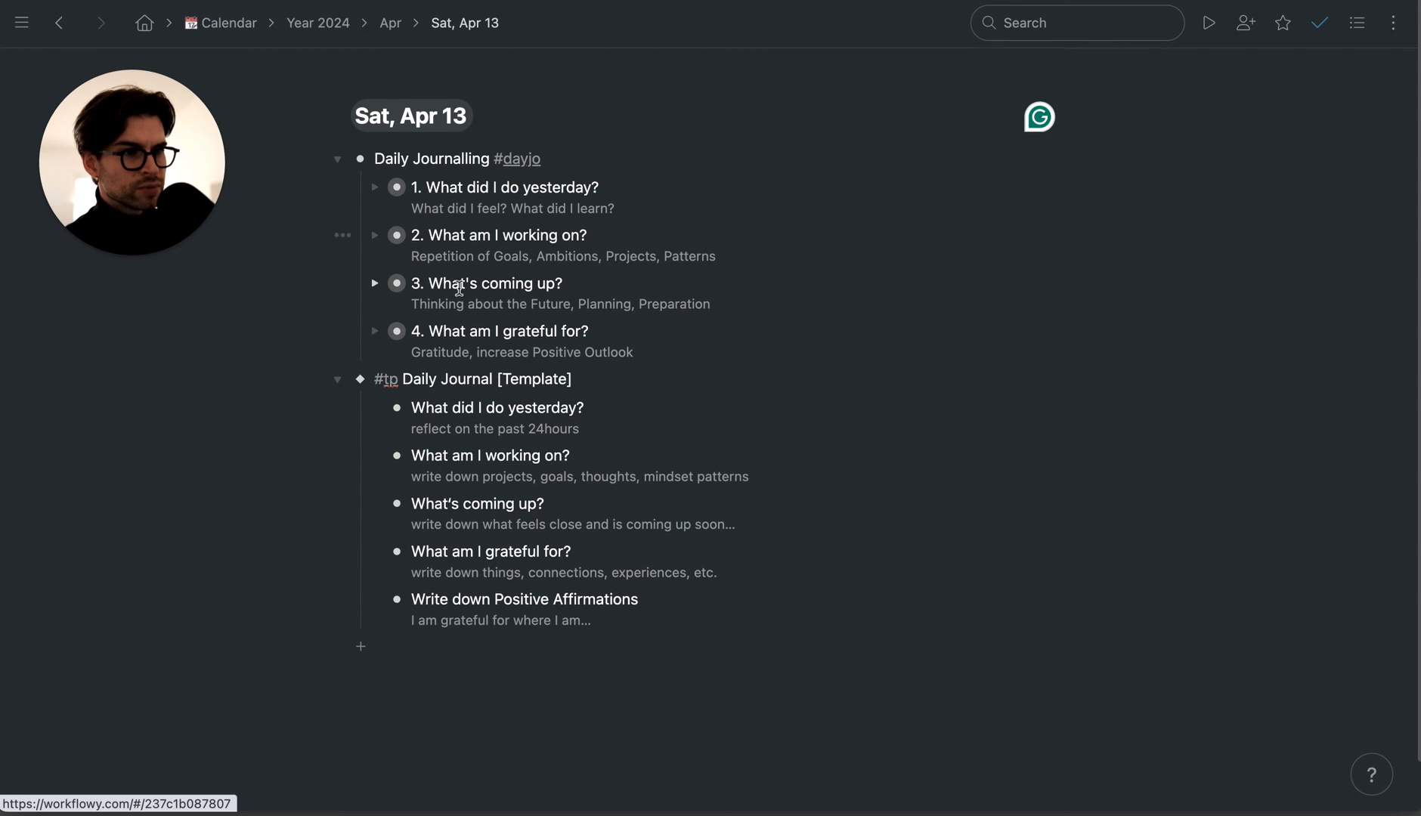
left_click(651, 388)
type("/de")
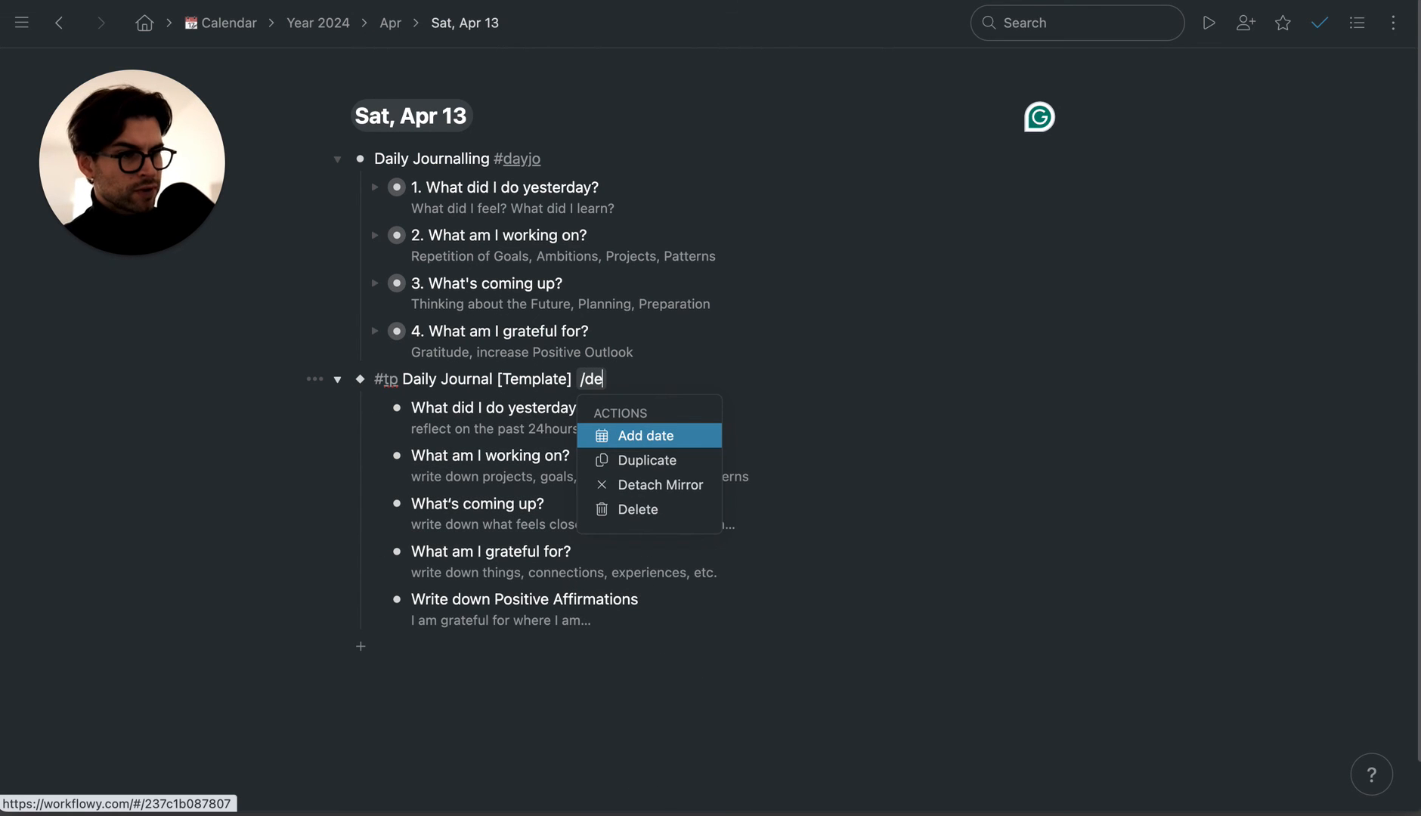
left_click(653, 485)
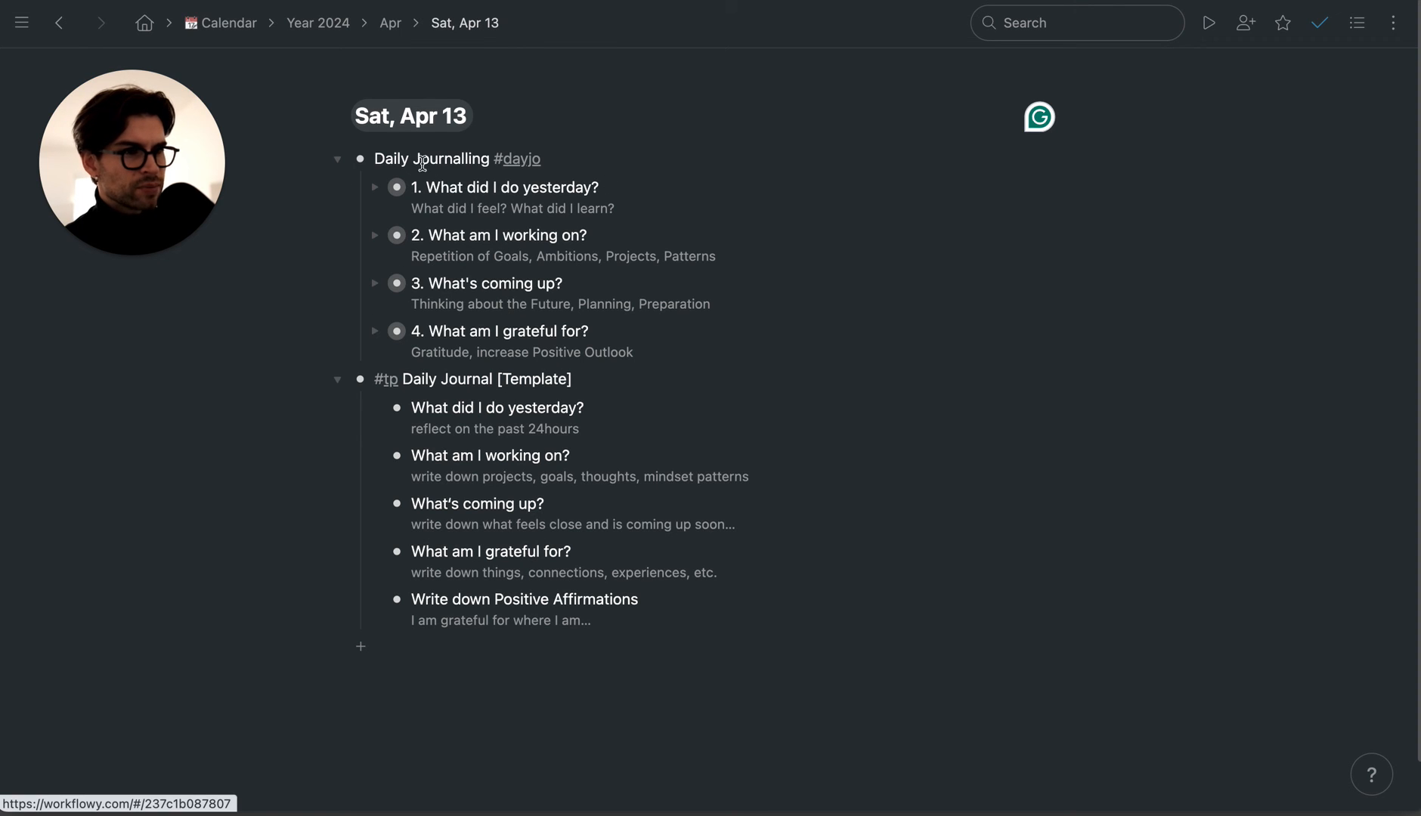
- Collapse the Daily Journalling entry and delete the detached "#tp Daily Journal [Template]" copy below it
left_click(337, 159)
left_click(341, 189)
left_click(341, 188)
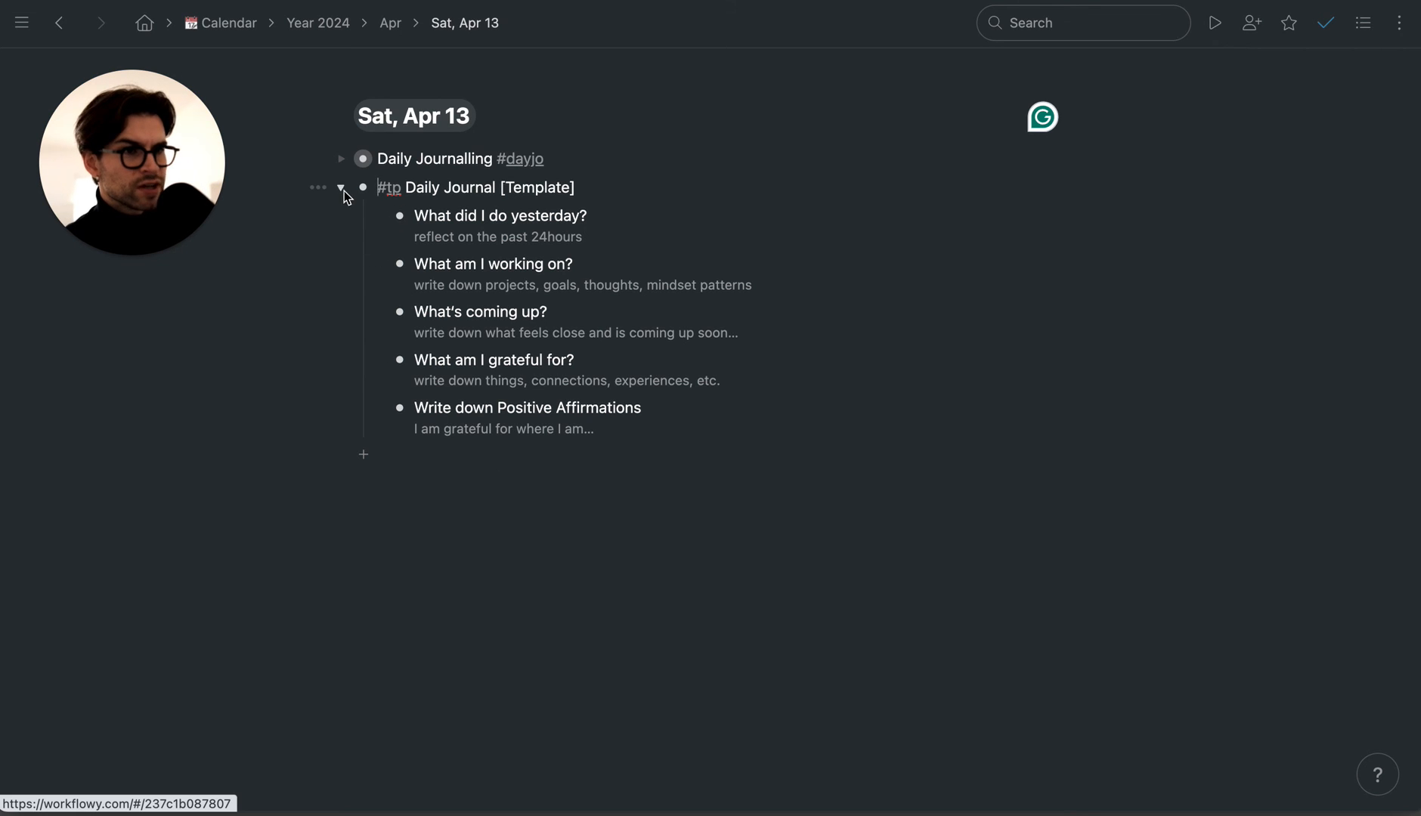
left_click(341, 187)
left_click(525, 187)
key("shift+super+BackSpace")
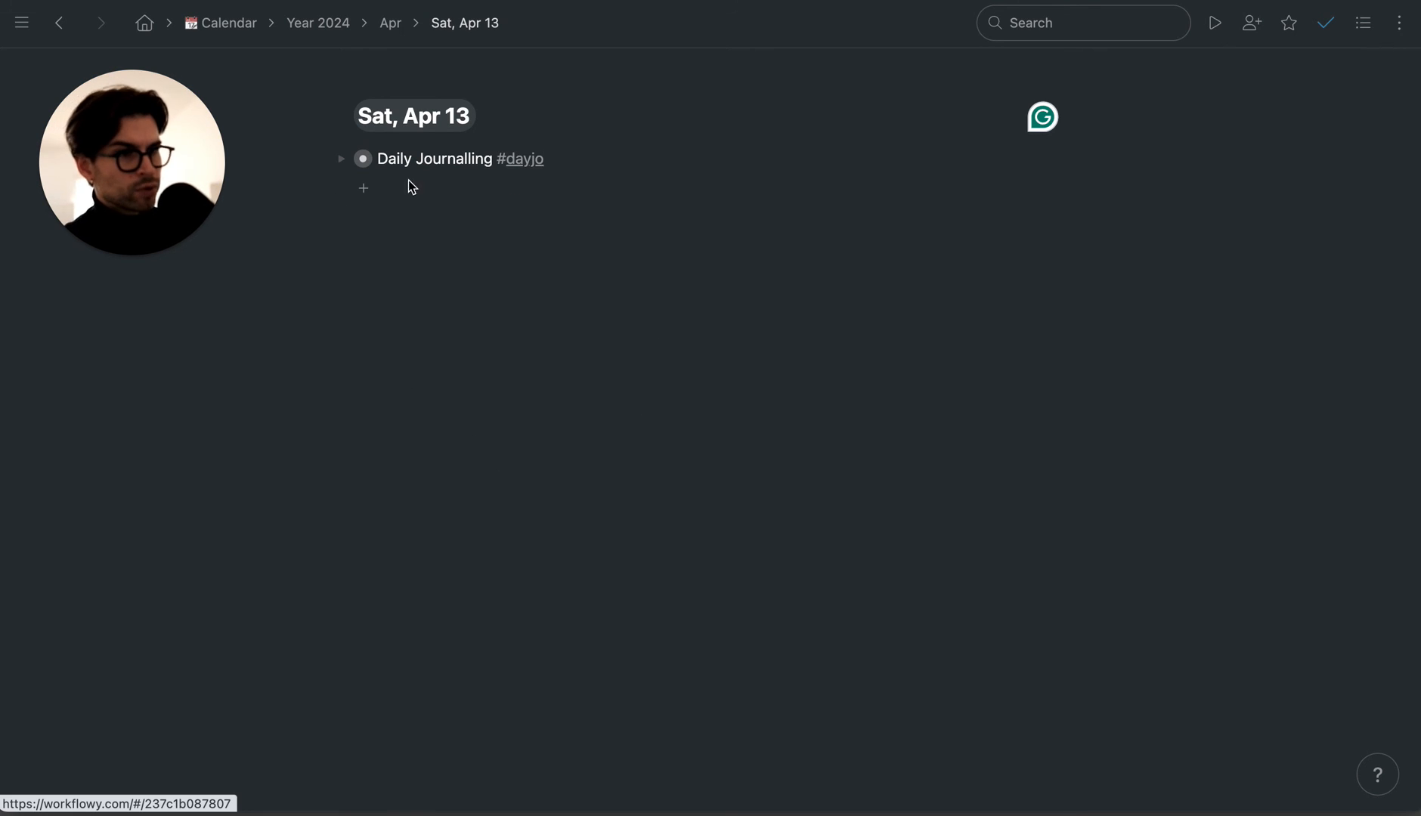
- Mirror "#tp Daily Journal [Template]" again into a new bullet below the collapsed Daily Journalling entry
left_click(363, 192)
type("((")
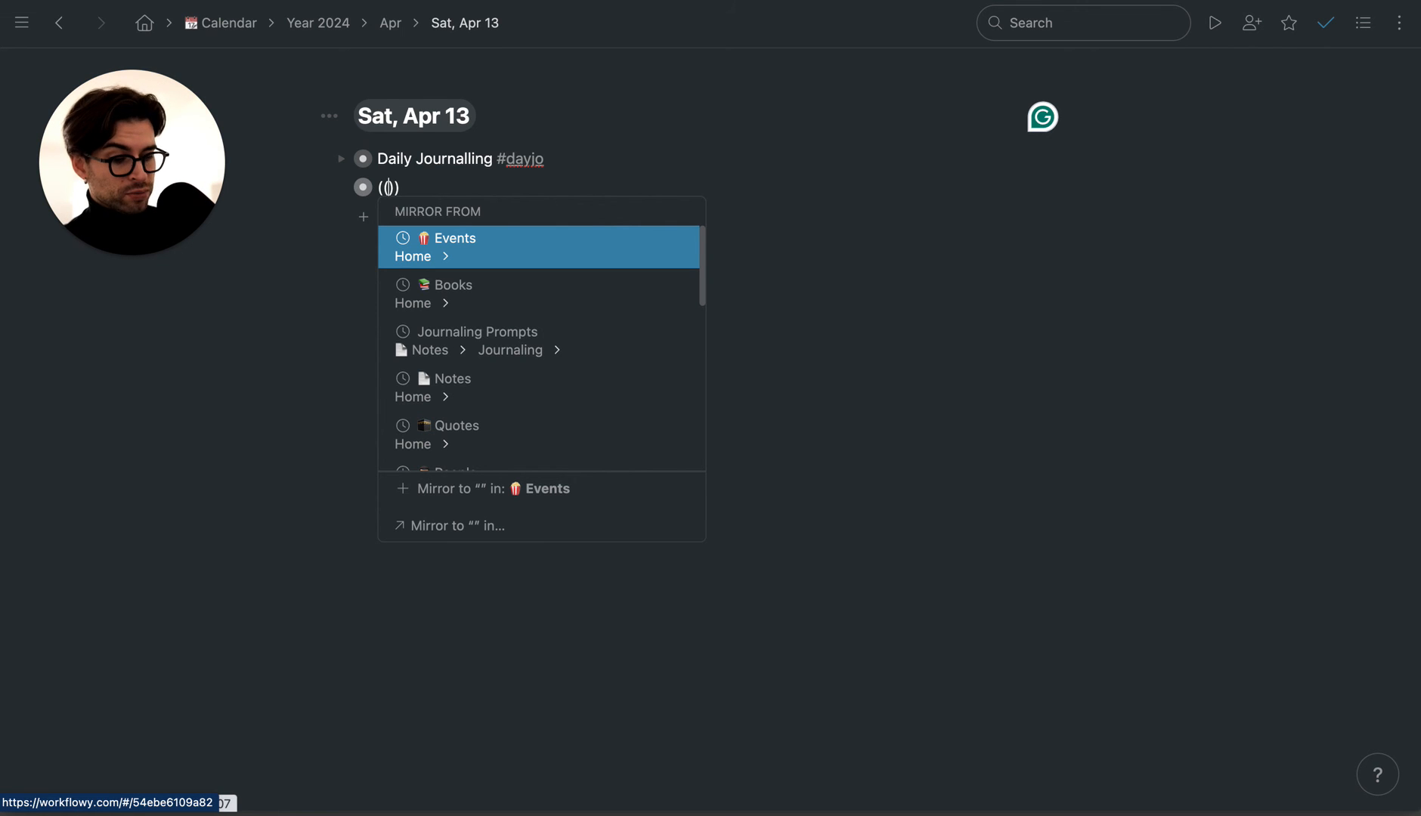
type("#tp ")
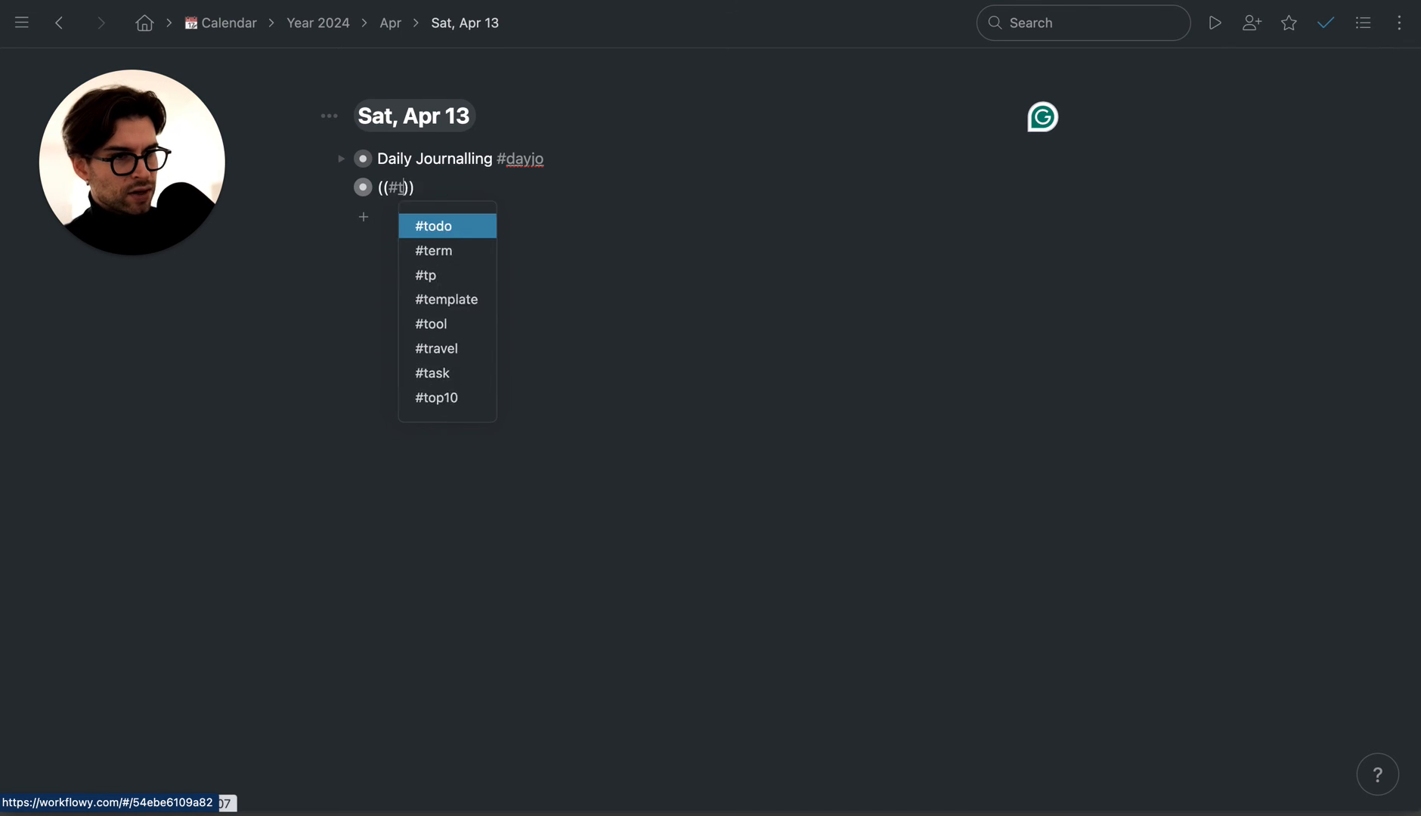
type("daily")
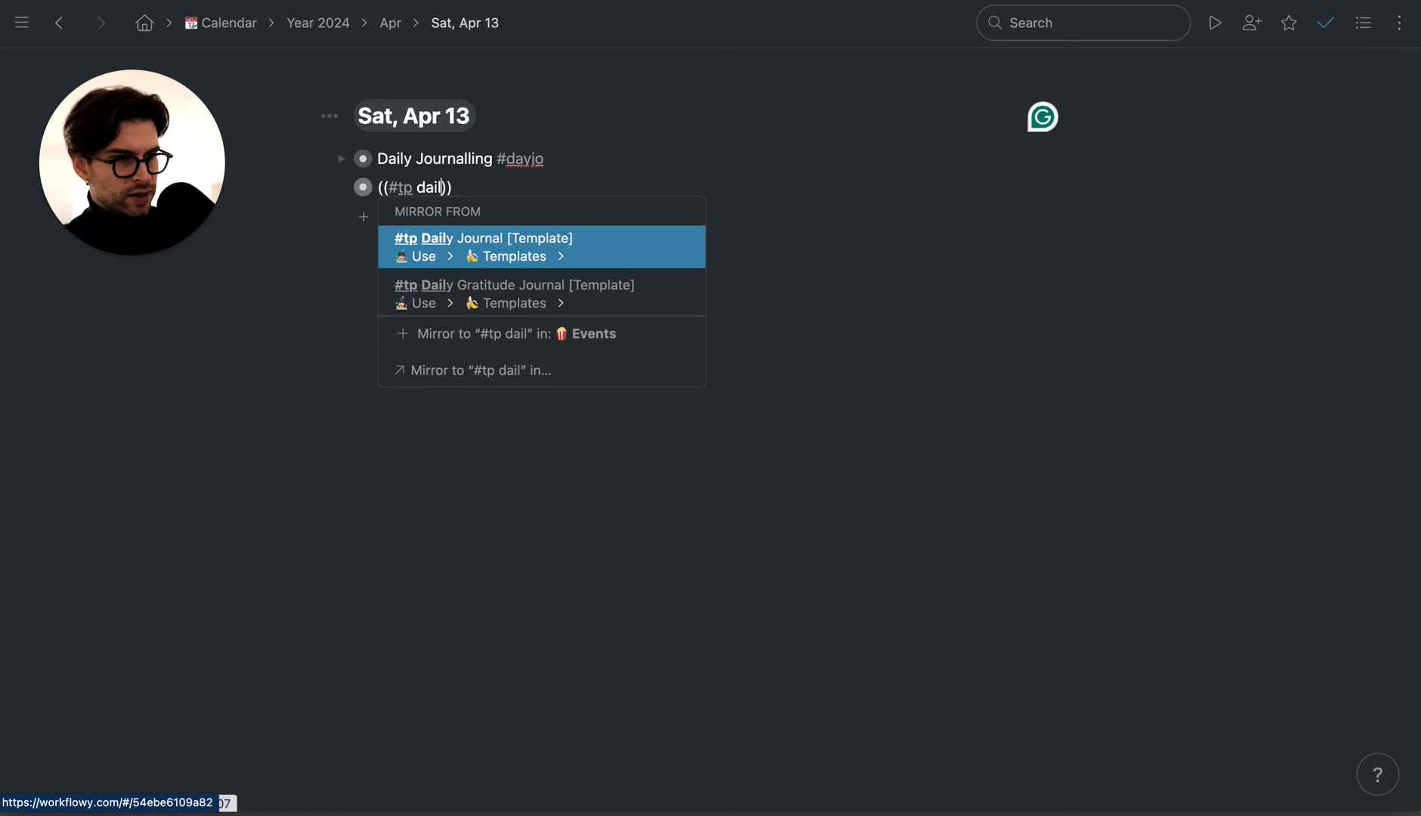
left_click(530, 246)
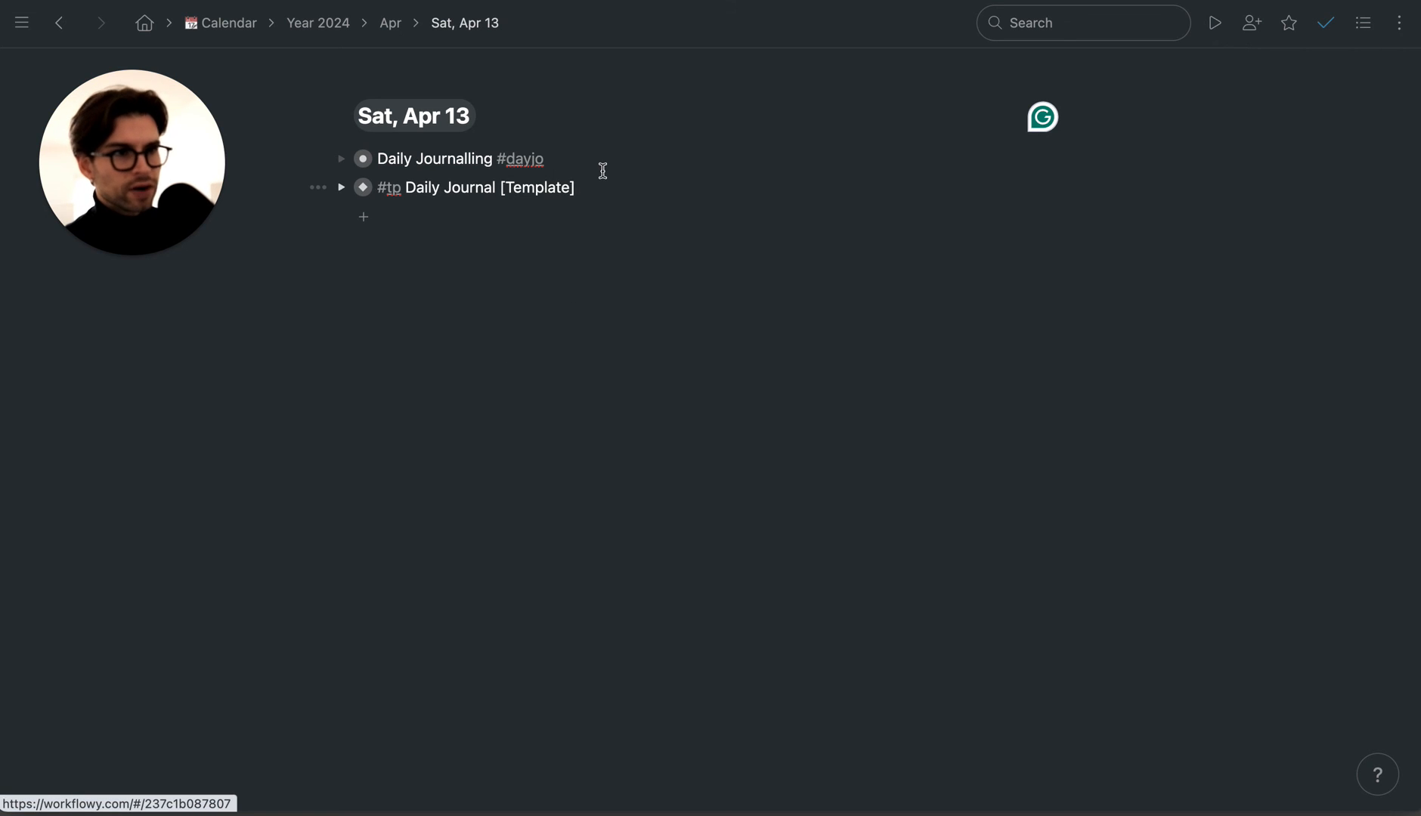
- Detach the mirrored "#tp Daily Journal [Template]" bullet from its original and delete the detached copy
type("/de")
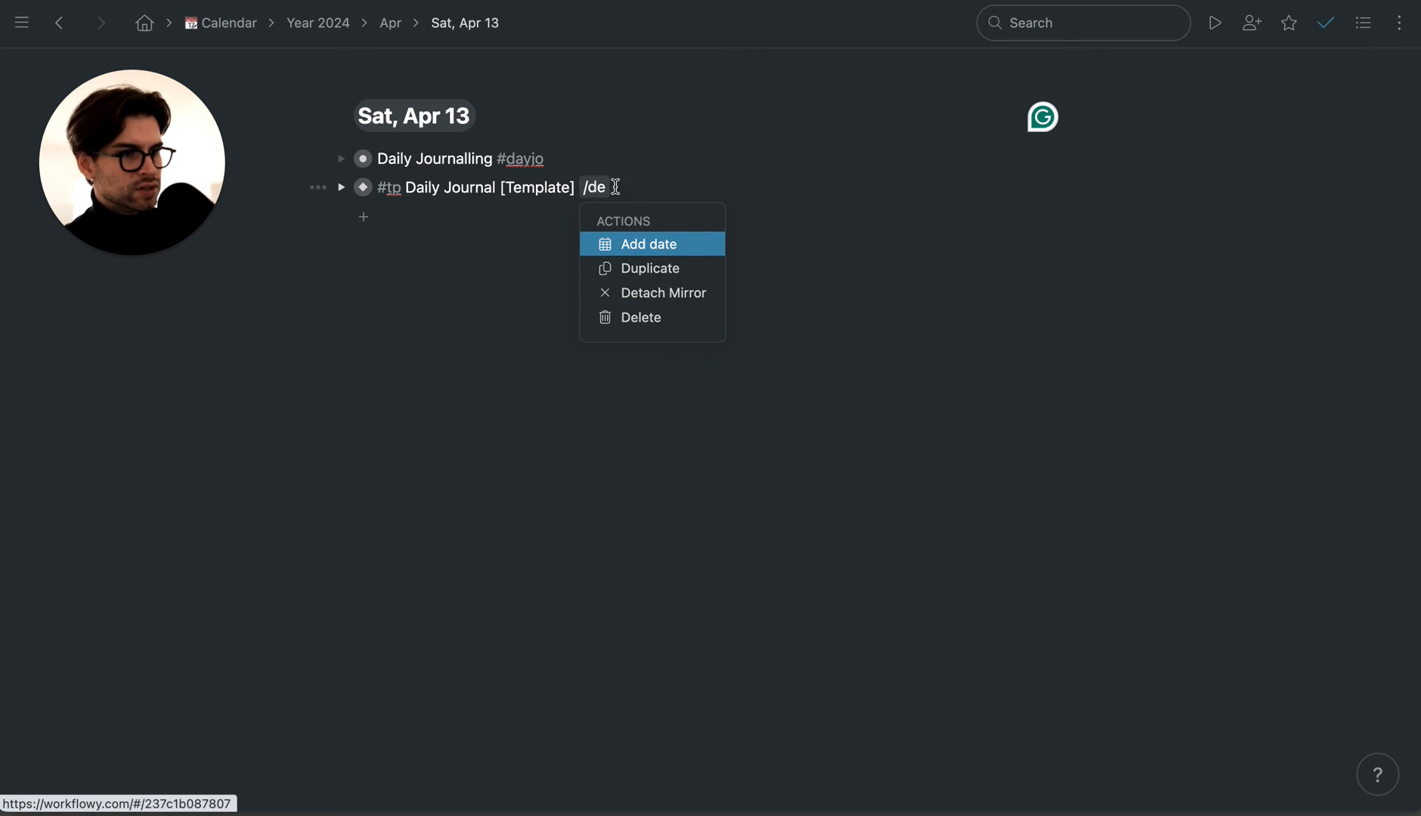
left_click(651, 295)
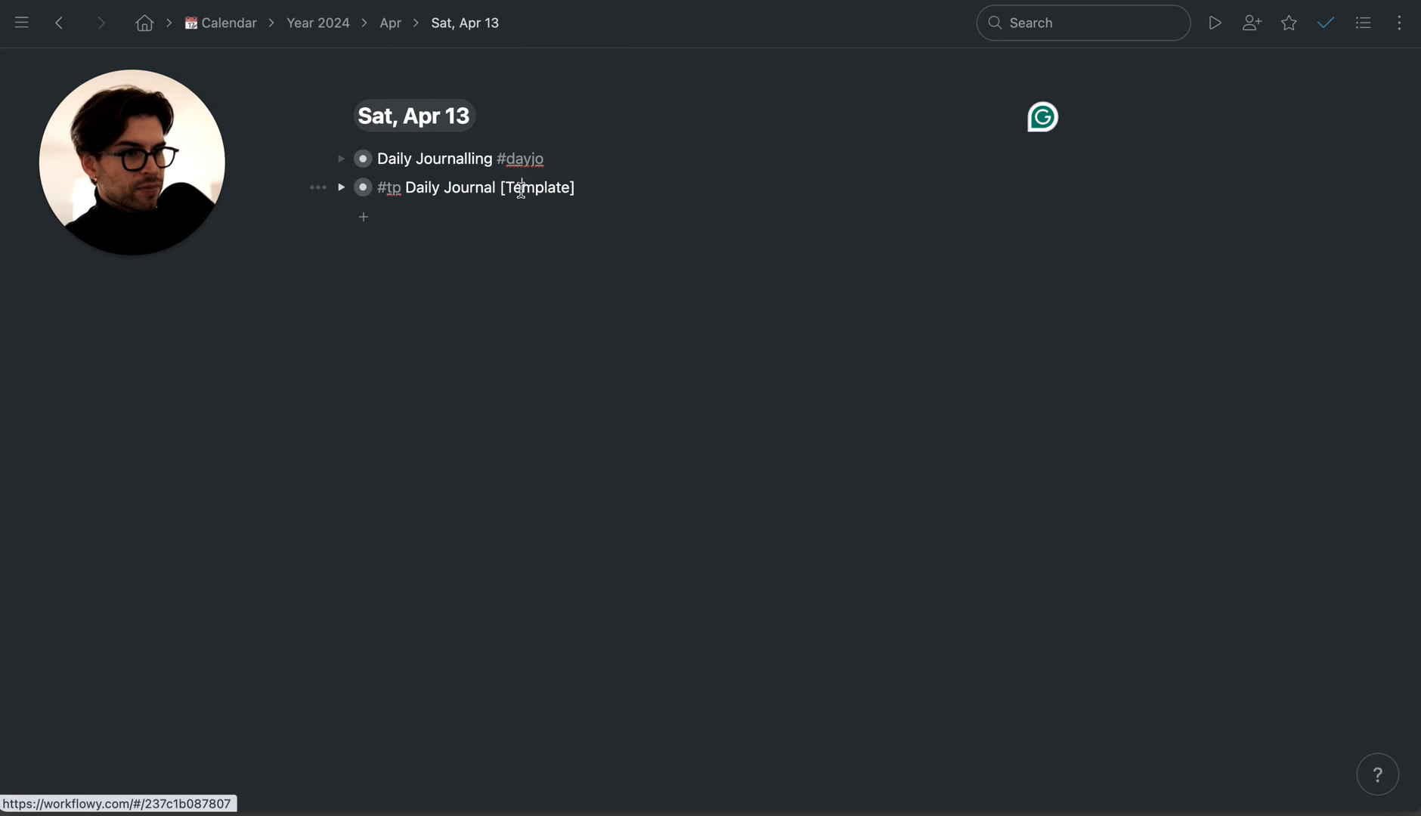
key("ctrl+shift+BackSpace")
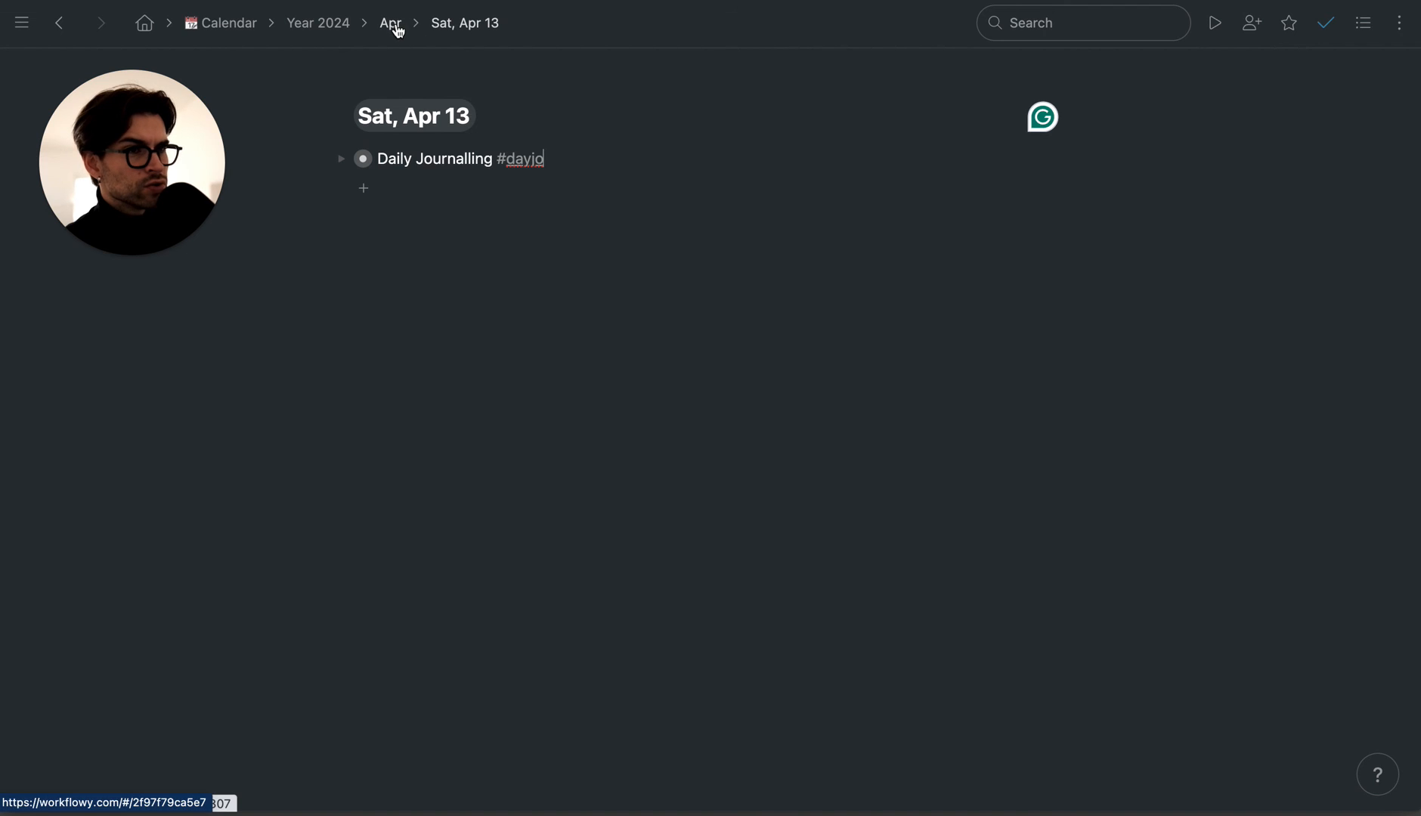
- Expand the Daily Journalling entry and view Fri, Apr 12 from the Apr list in a side-by-side pane, closing the pane when done
left_click(341, 160)
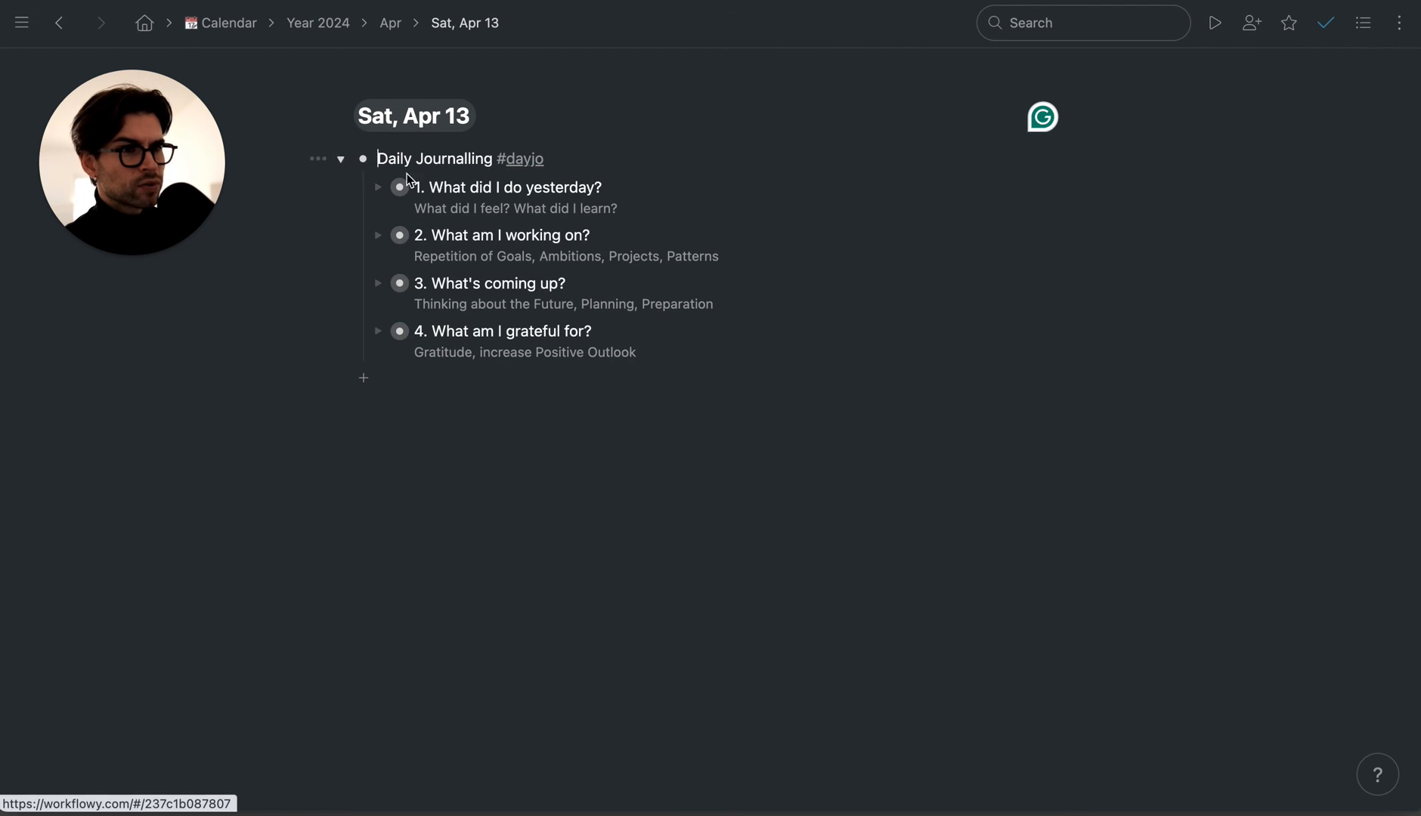
left_click(390, 23, "shift")
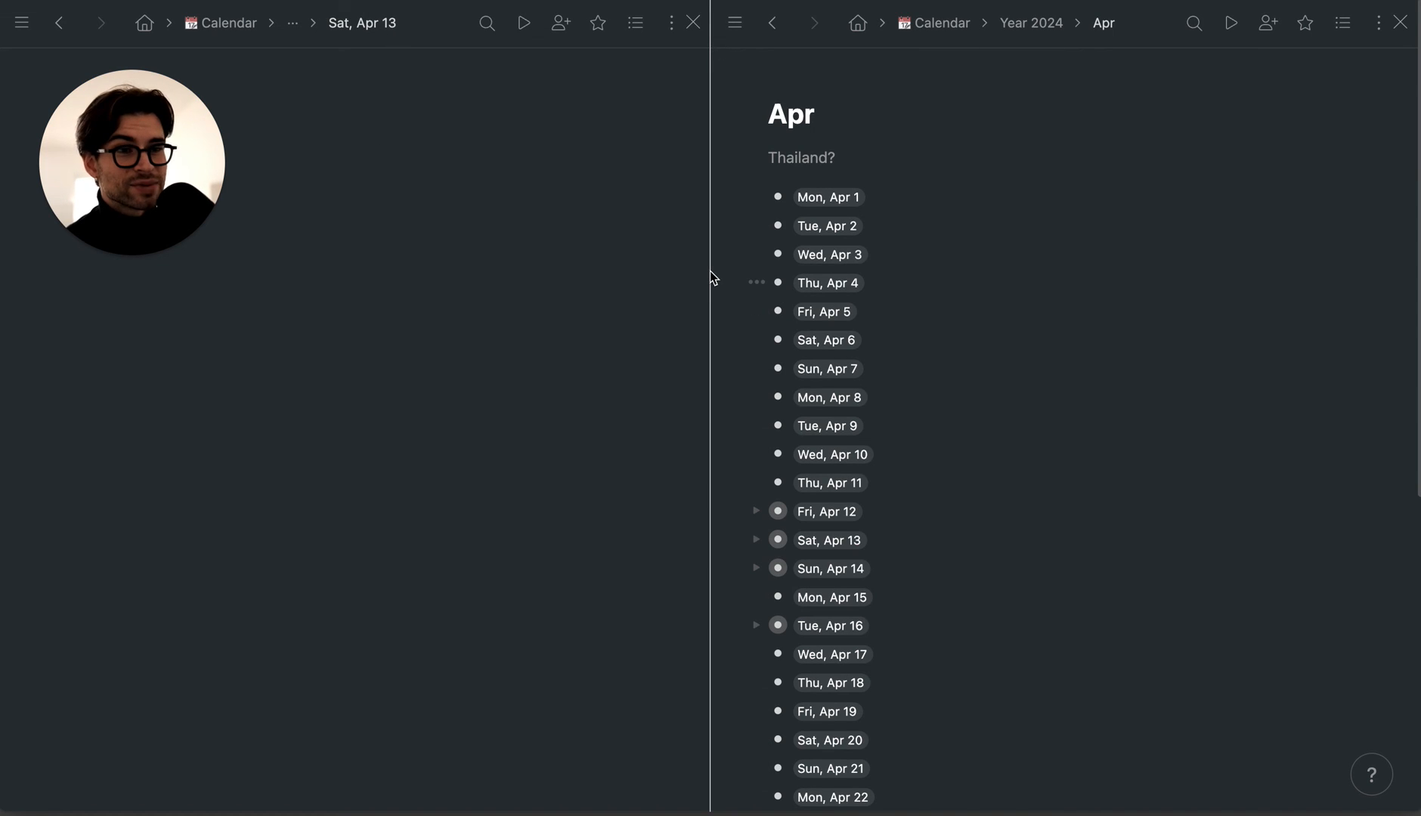
scroll(897, 317, "down", 2)
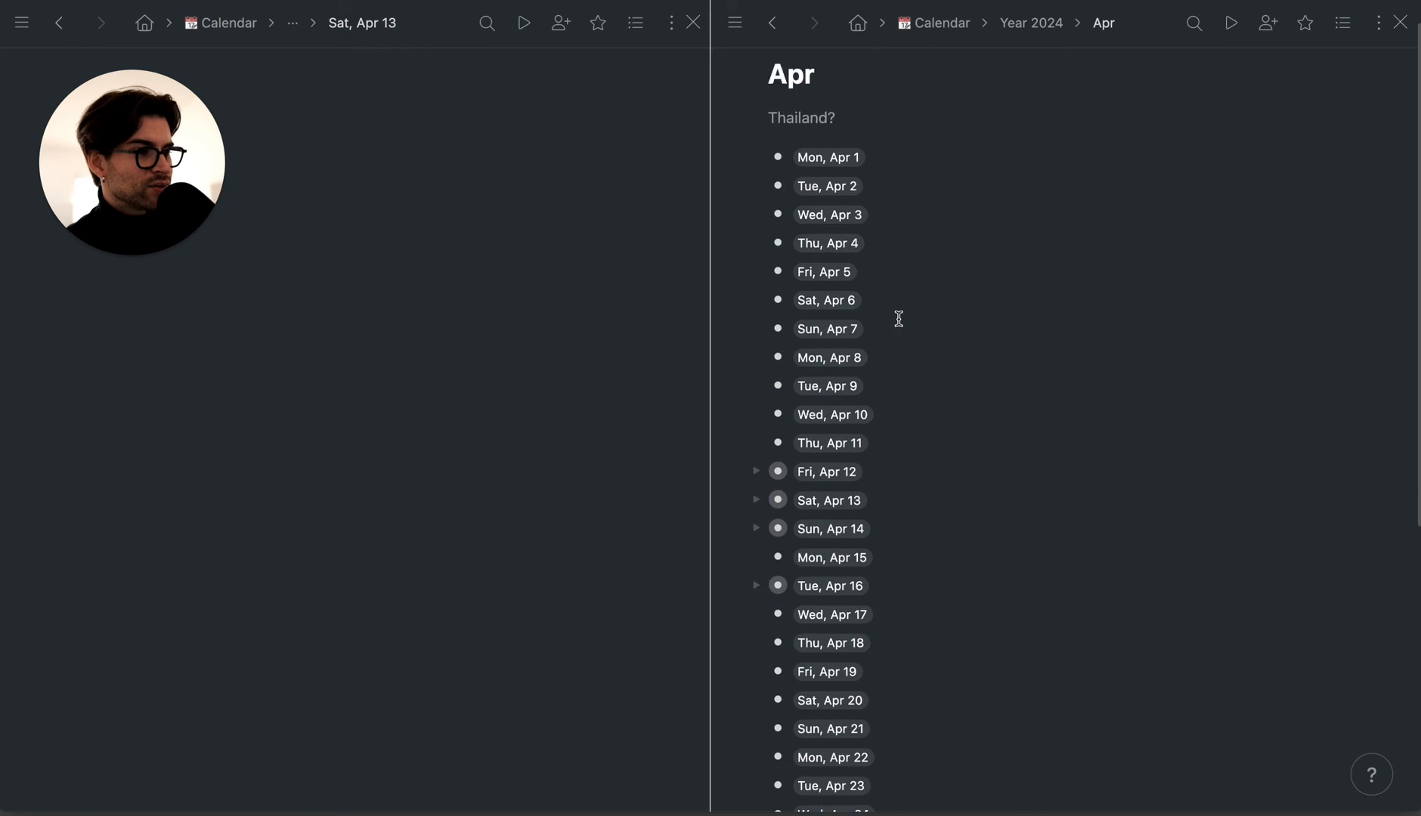
left_click(778, 417)
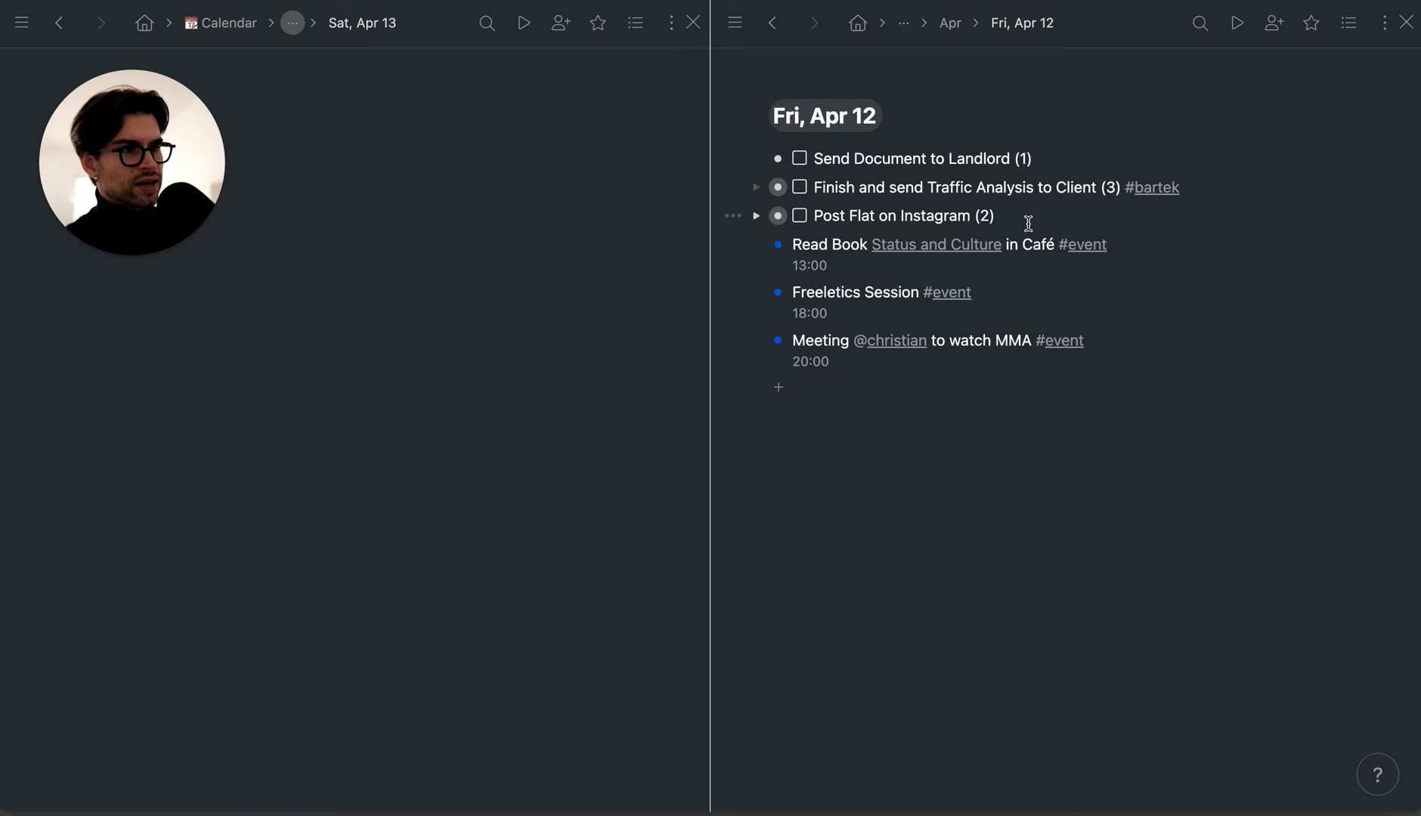
left_click(1406, 22)
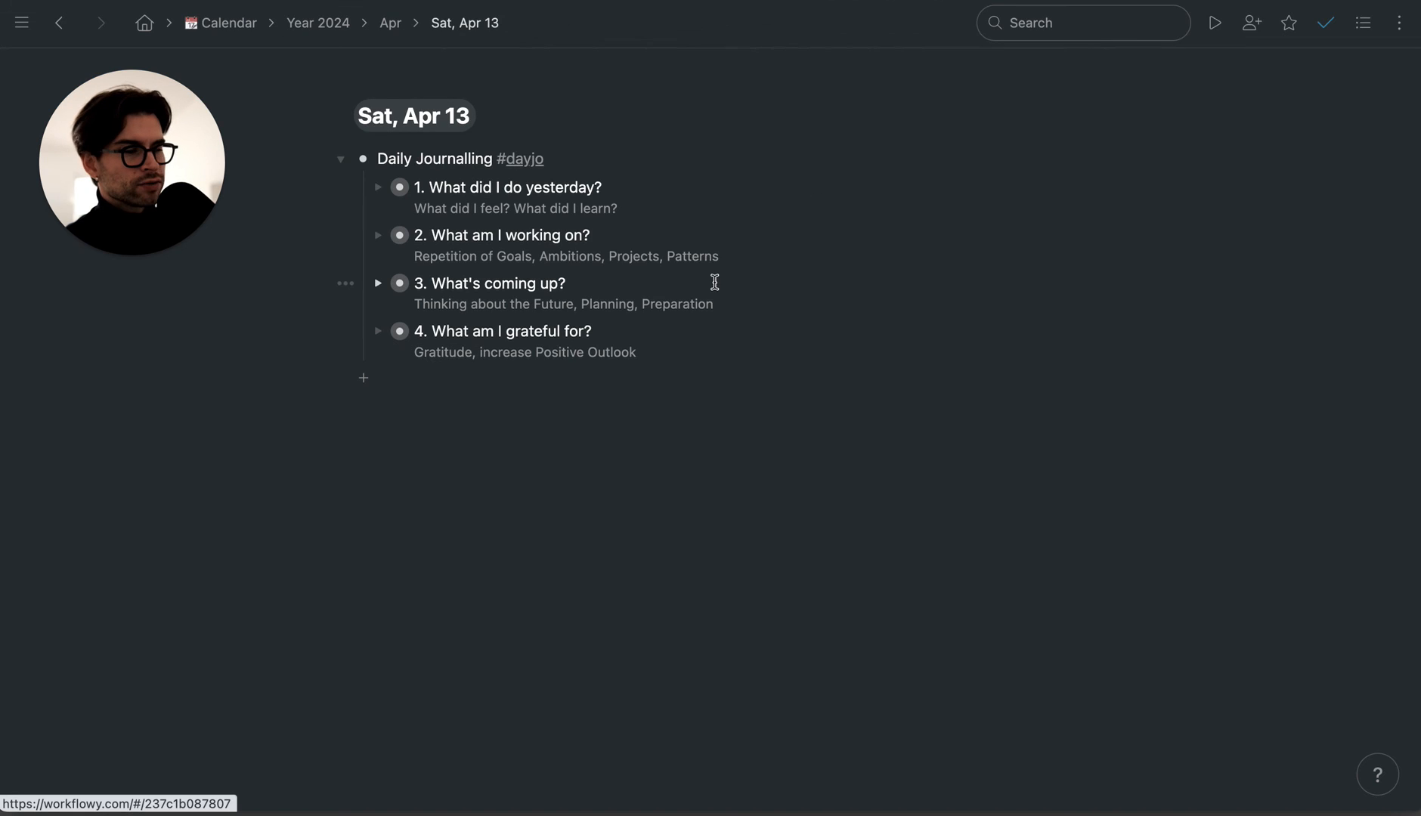
left_click(656, 294)
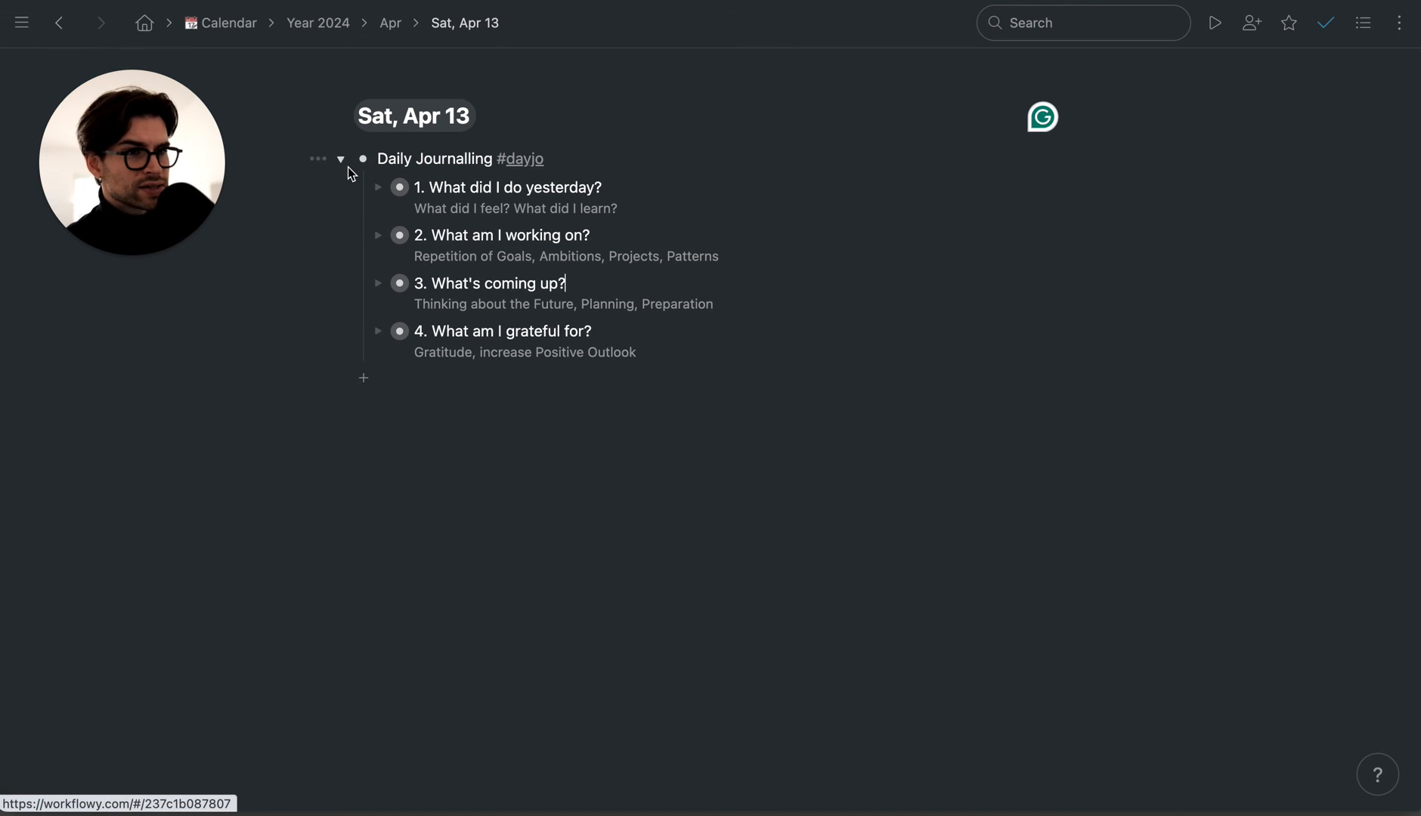
- Open Fri, Apr 12 from the Apr list and complete the to-dos "Send Document to Landlord (1)" and "Finish and send Traffic Analysis to Client (3)"
left_click(390, 23)
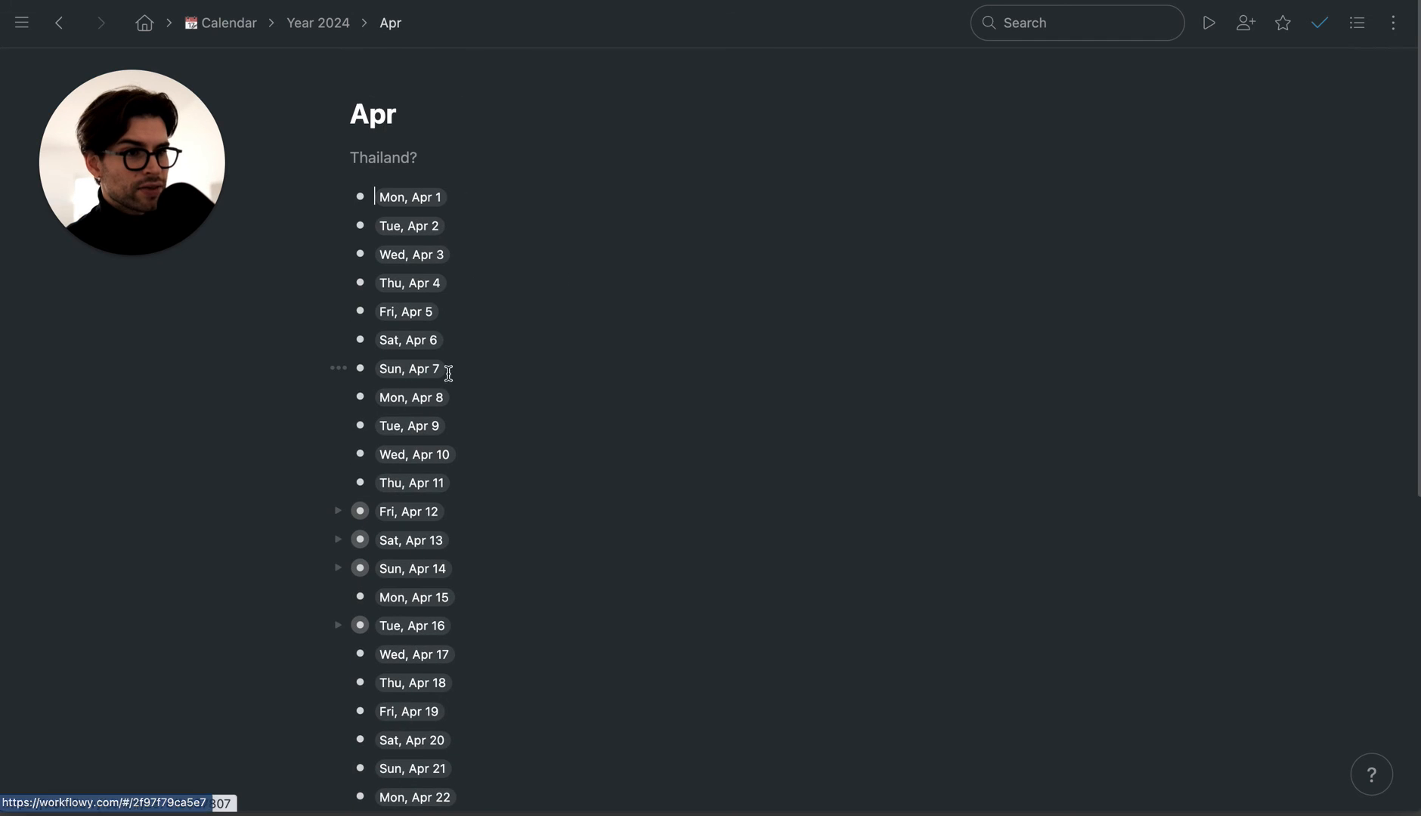
scroll(368, 491, "down", 2)
left_click(360, 463)
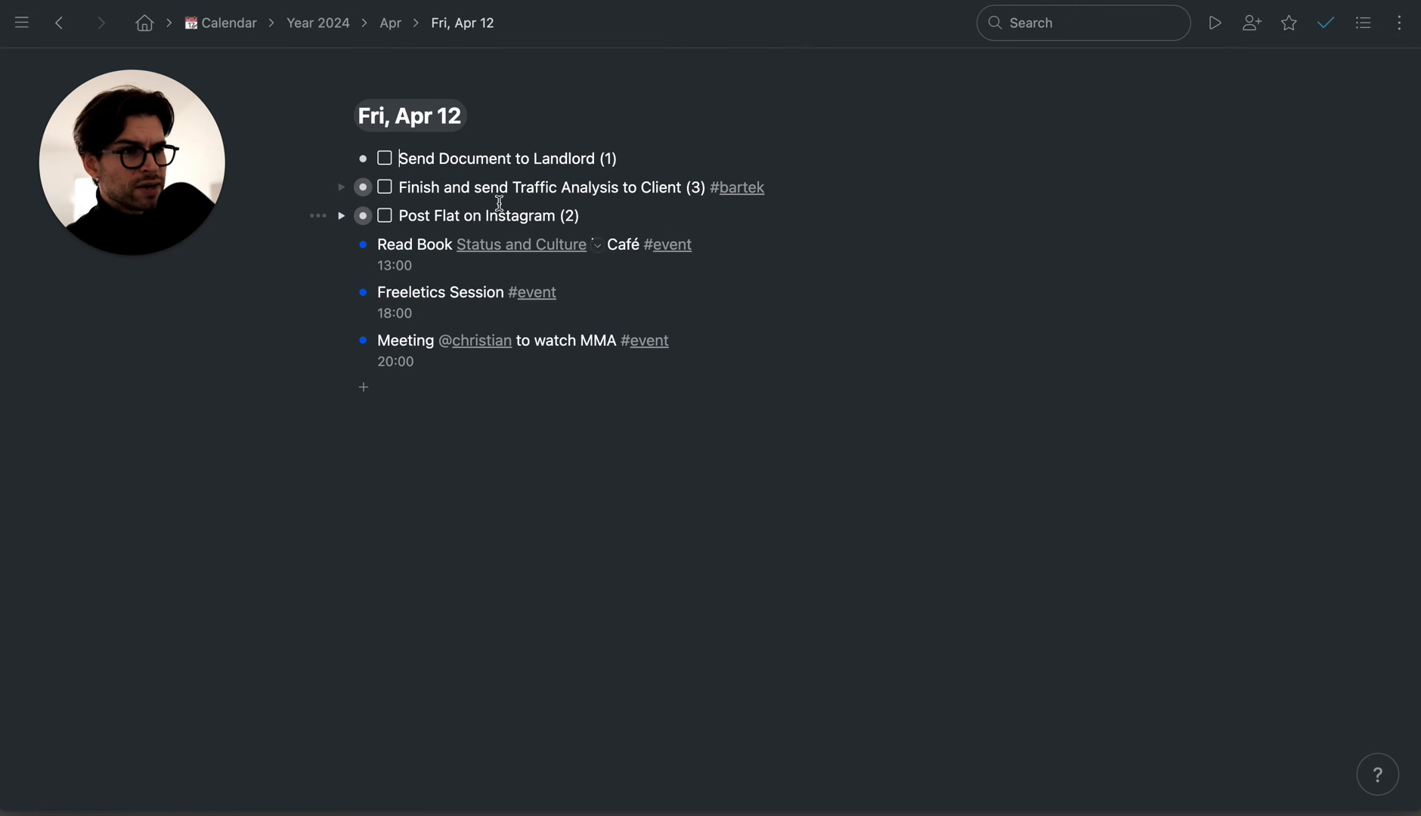
left_click(385, 159)
left_click(385, 188)
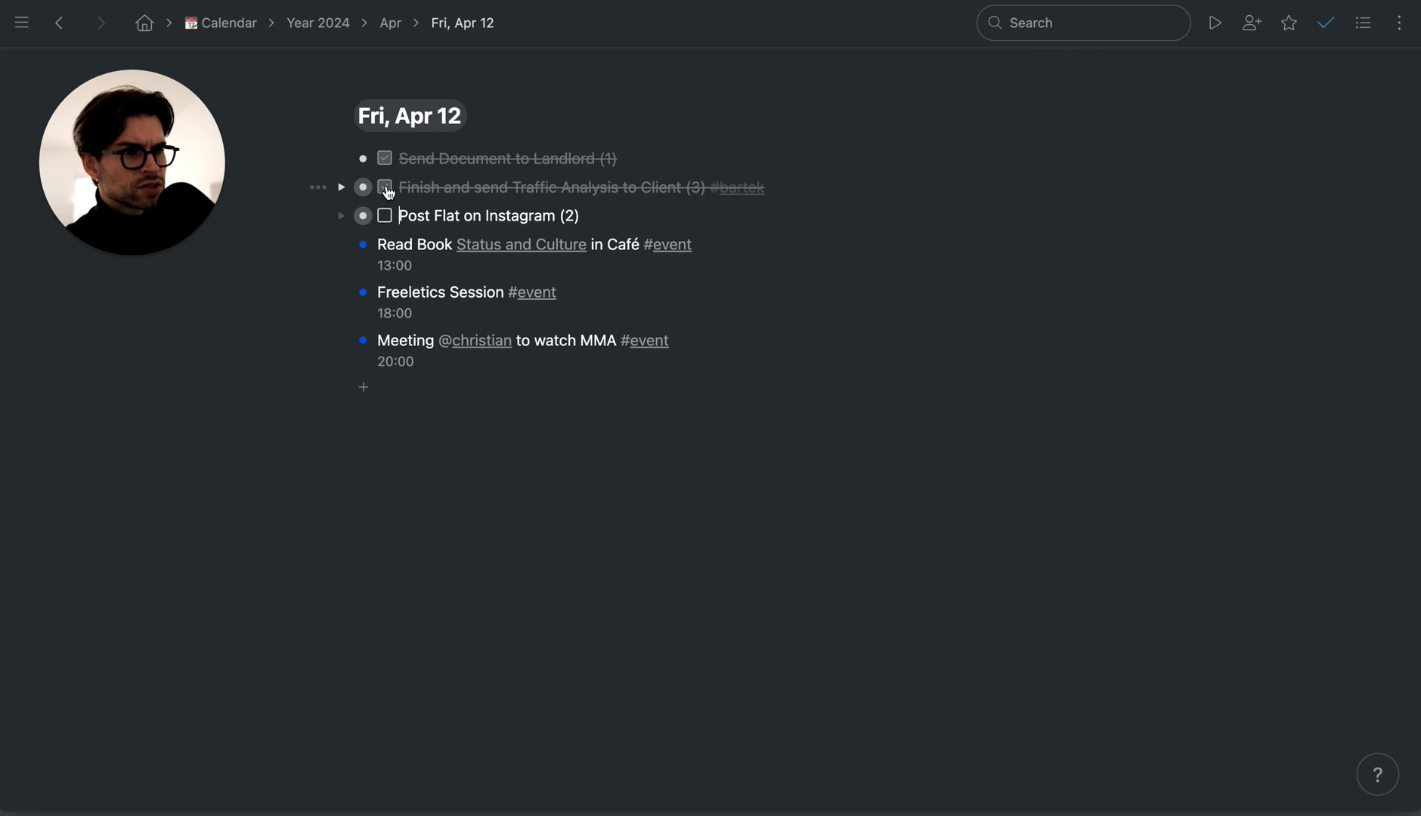
- Mark the to-do "Post Flat on Instagram (2)" complete and set it back to incomplete
left_click(596, 215)
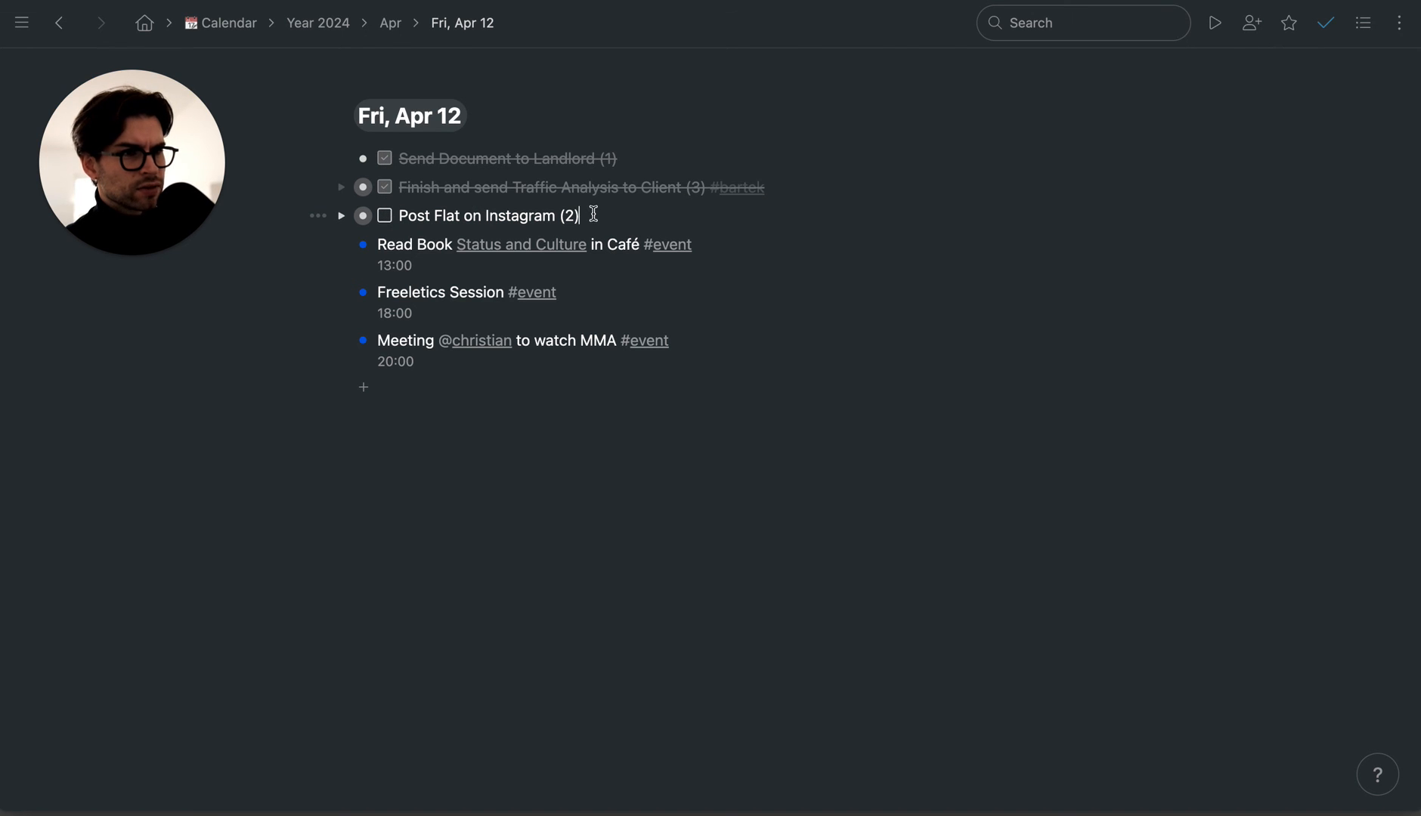
left_click(383, 216)
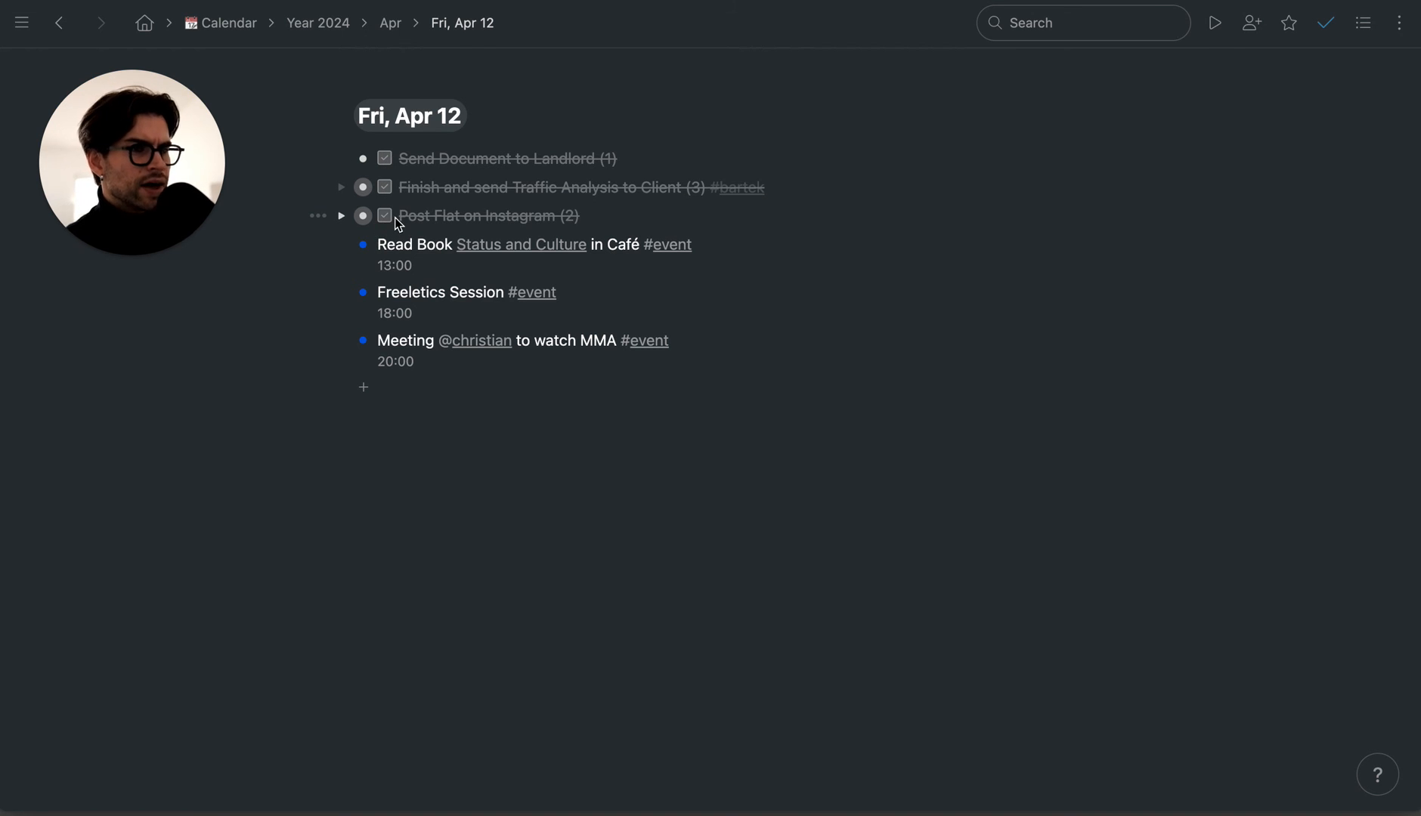
left_click(383, 218)
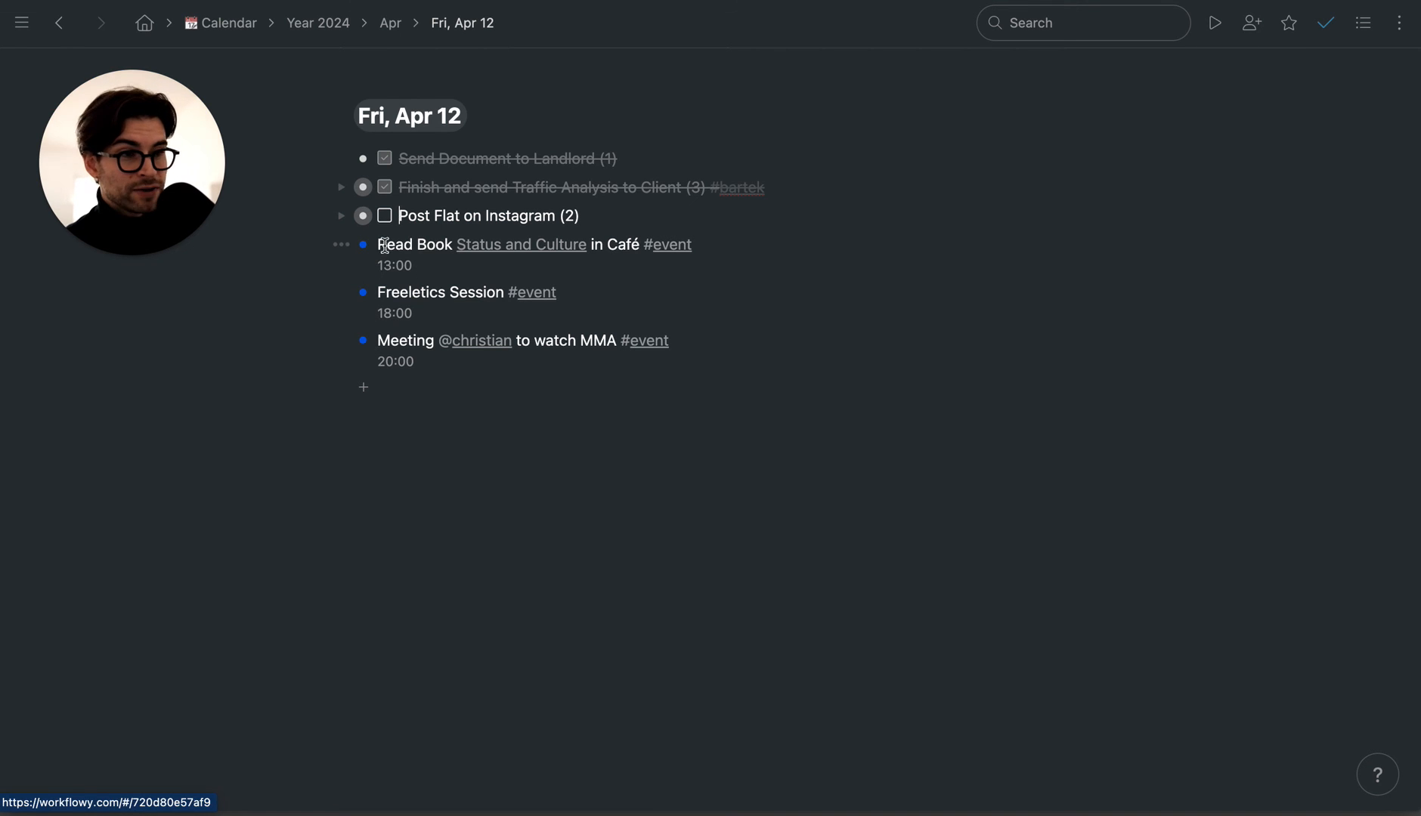
left_click(617, 217)
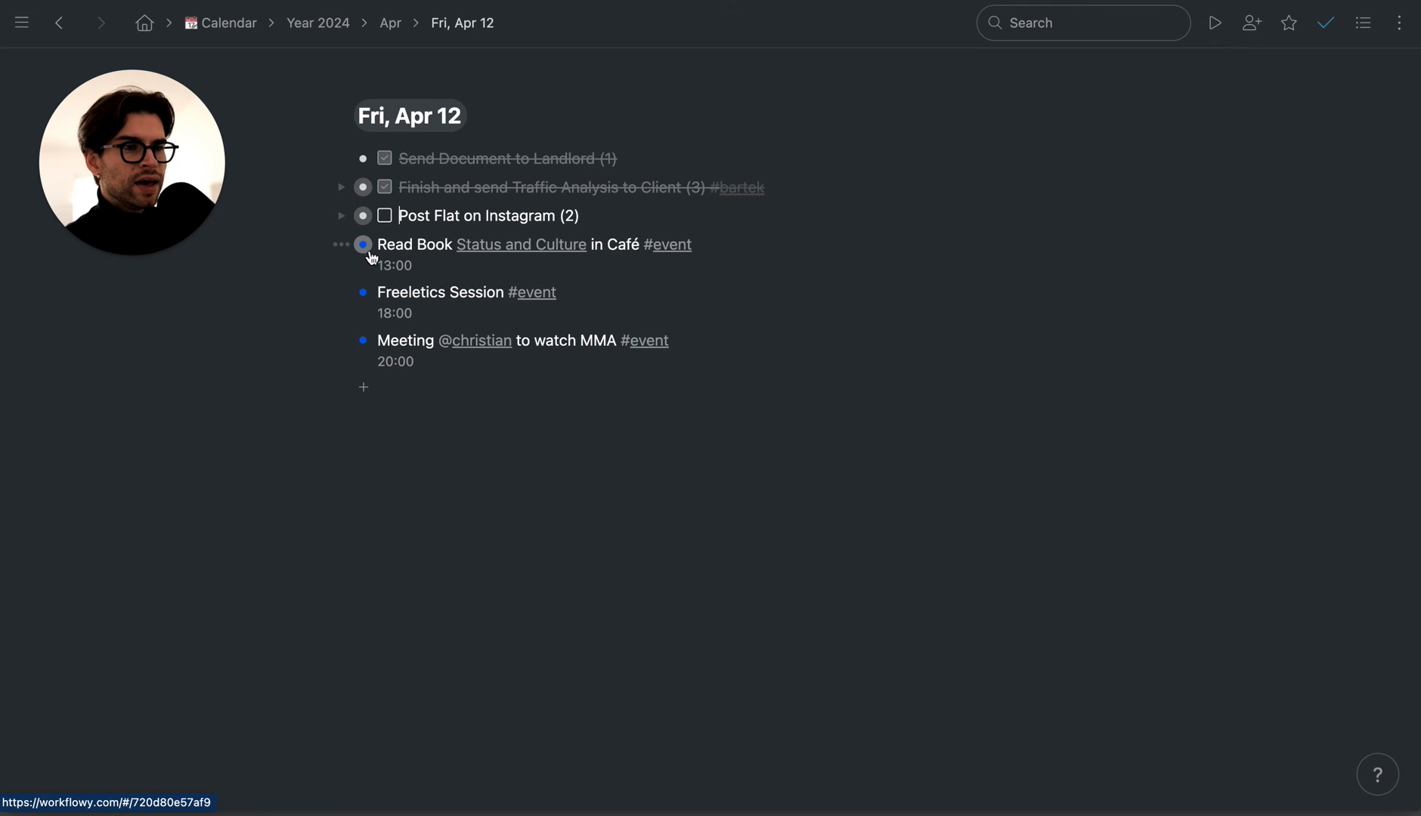
left_click(595, 214)
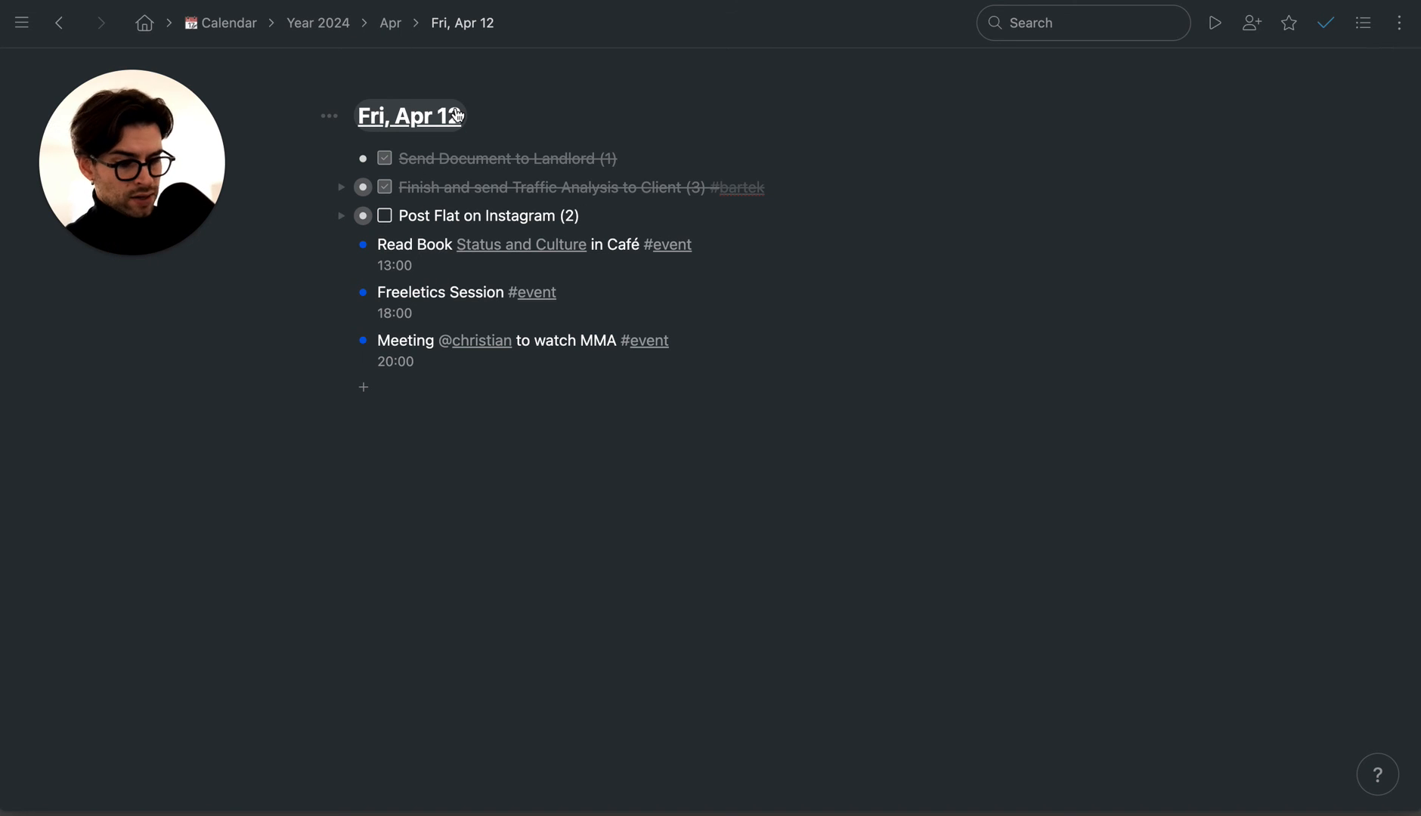
- Return to the Sat, Apr 13 page with the Daily Journalling entry
key("ctrl+shift+0")
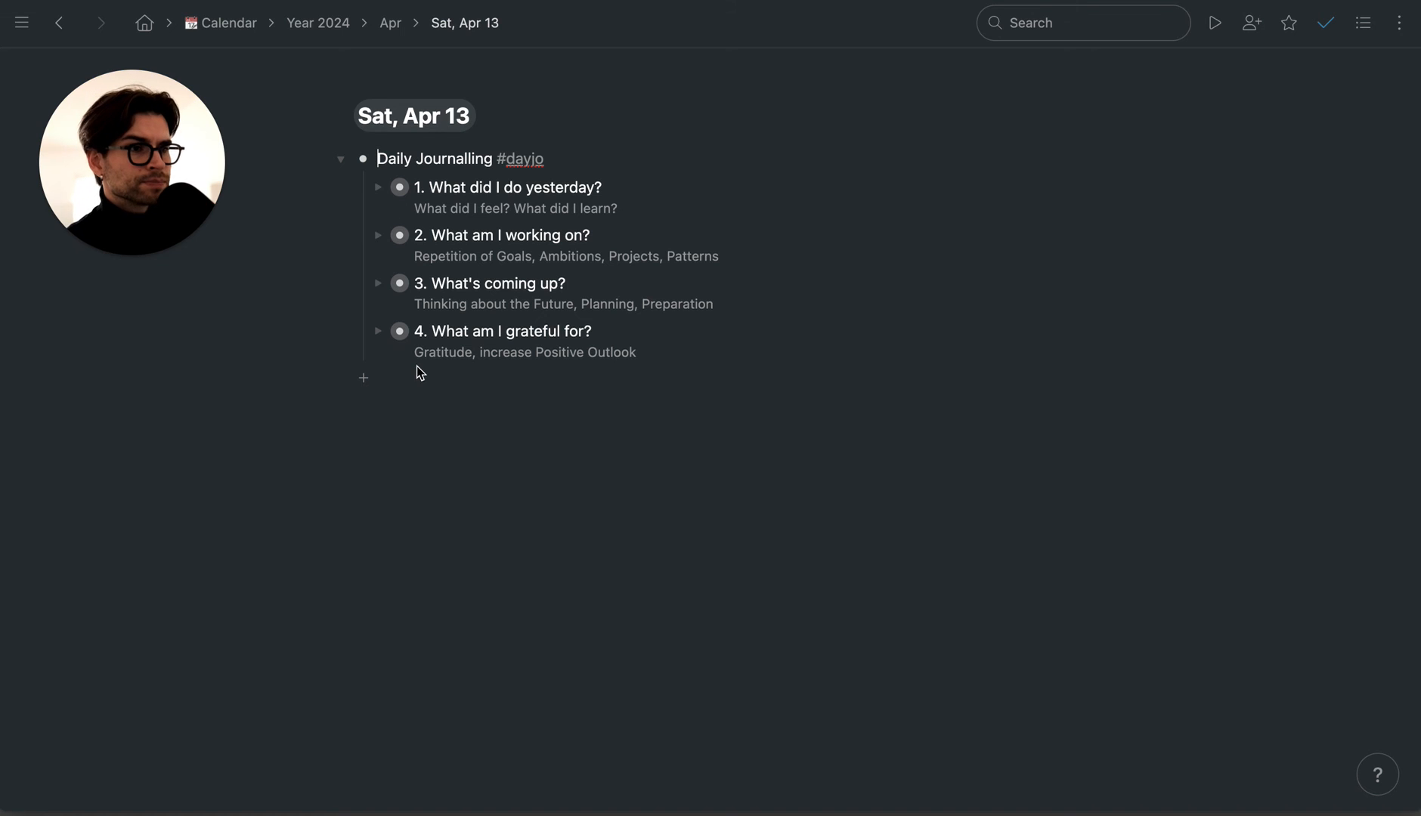